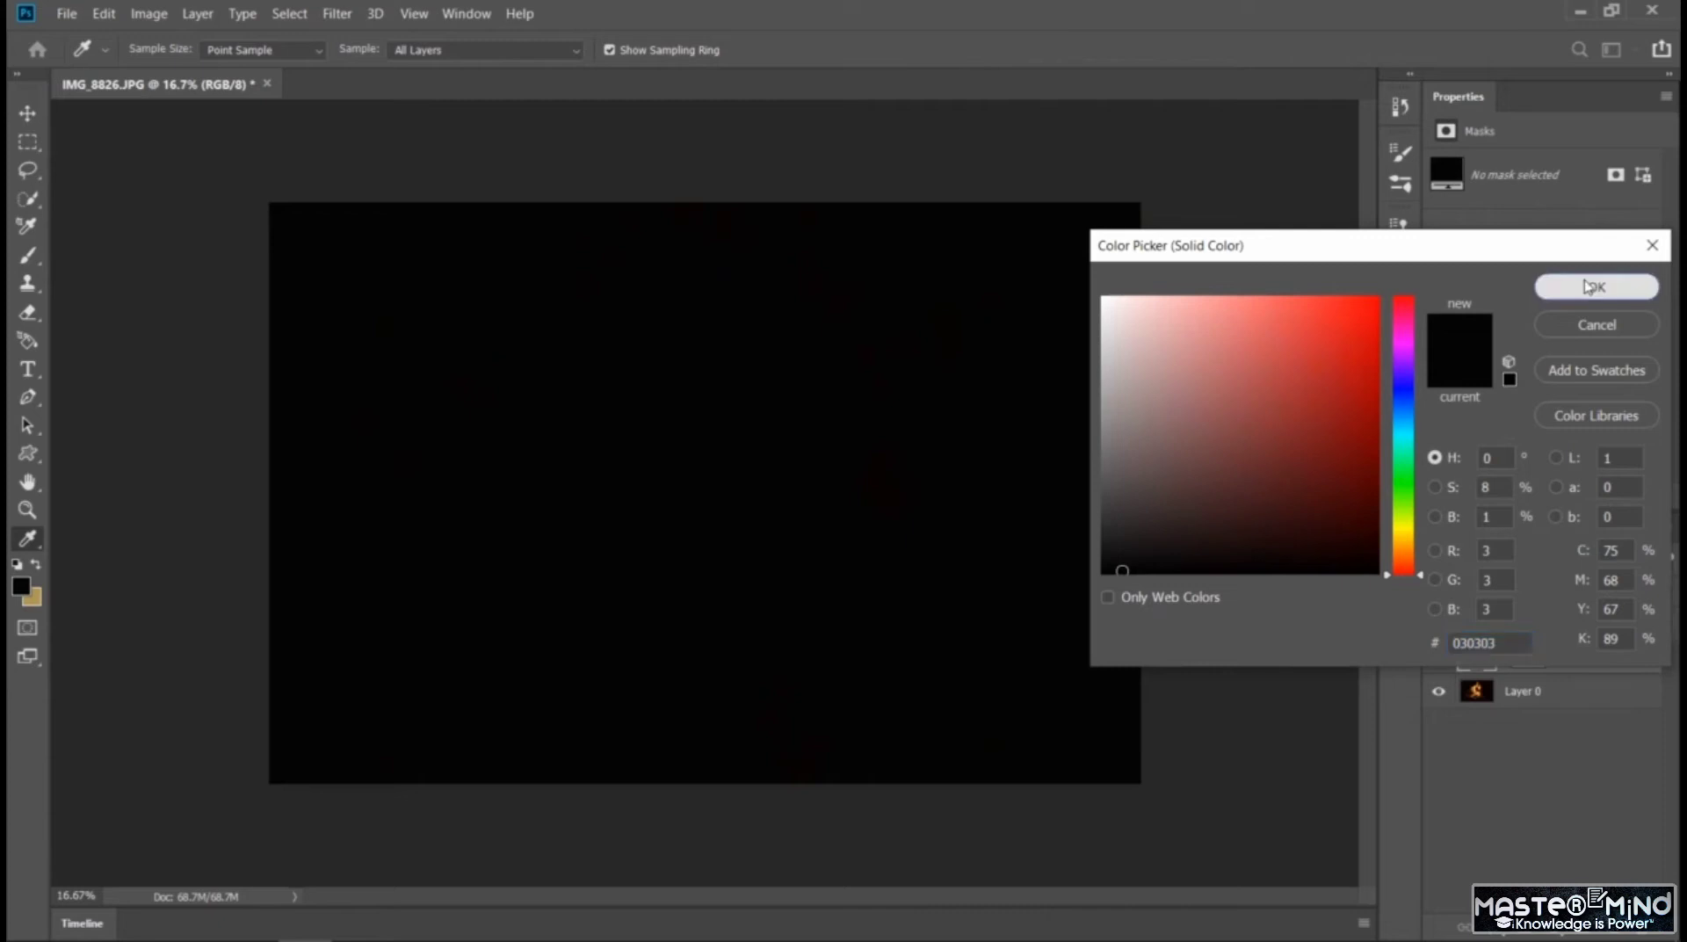
Confirm the solid color fill with #030303 and lower its layer opacity to 25%
{"action": "left_click", "coordinate": [1581, 290]}
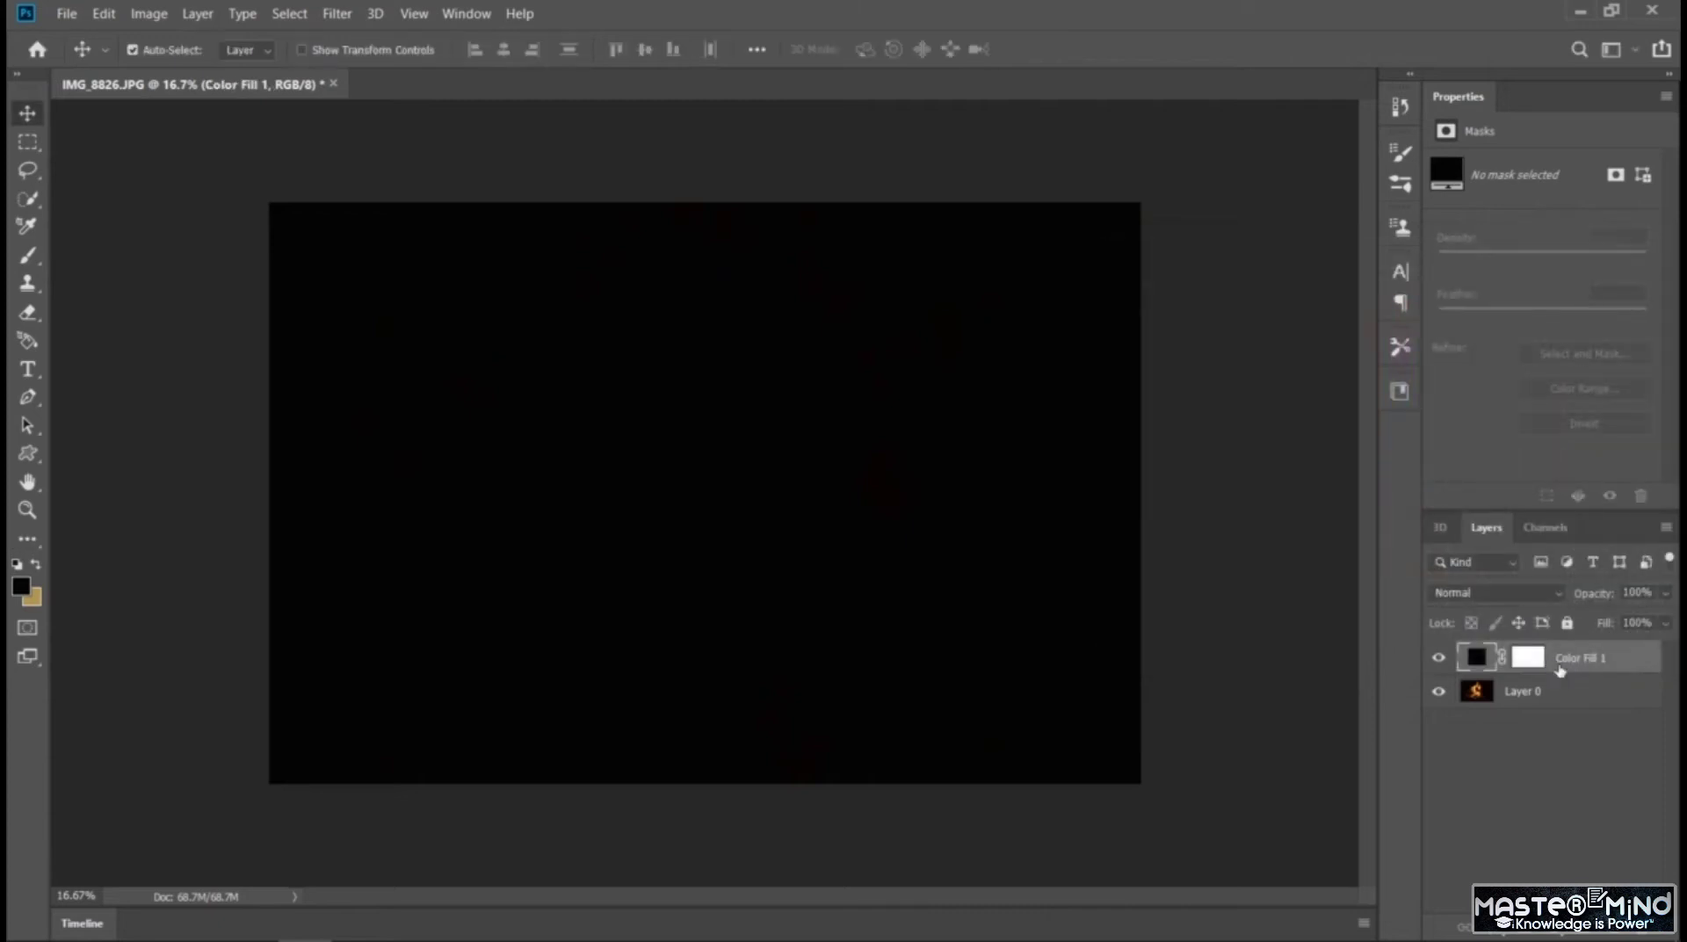
{"action": "left_click", "coordinate": [1664, 593]}
{"action": "left_click_drag", "start_coordinate": [1665, 620], "coordinate": [1592, 629]}
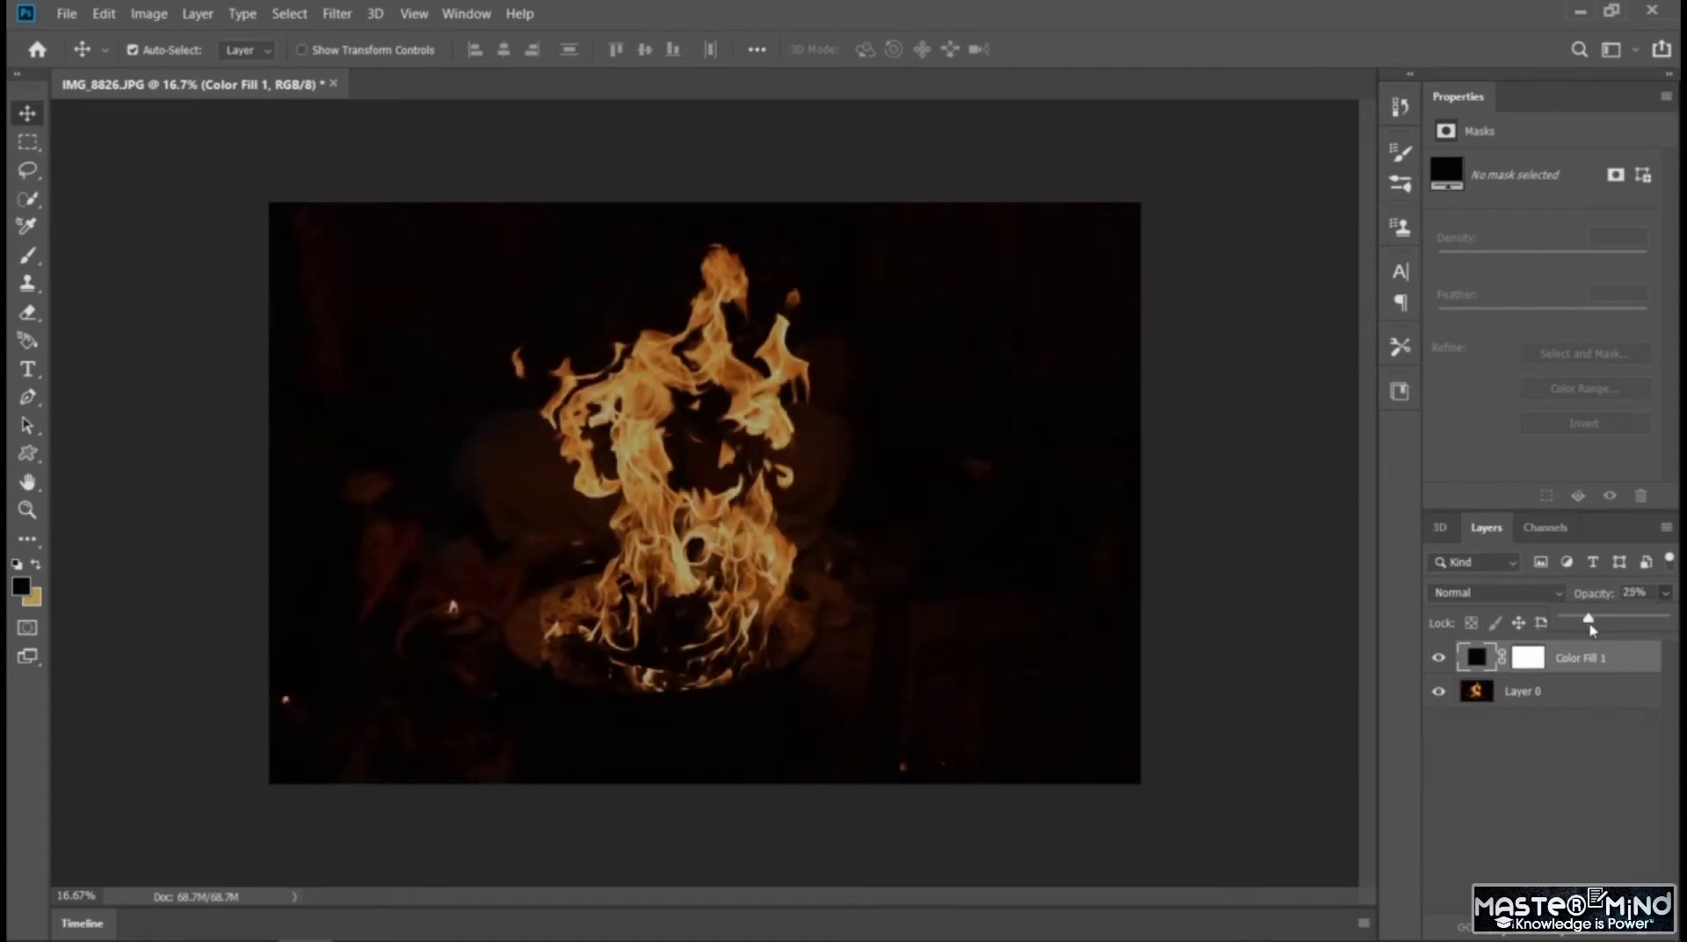
Set the color fill layer's blend mode to Overlay and its opacity to 34%
{"action": "left_click", "coordinate": [1548, 597]}
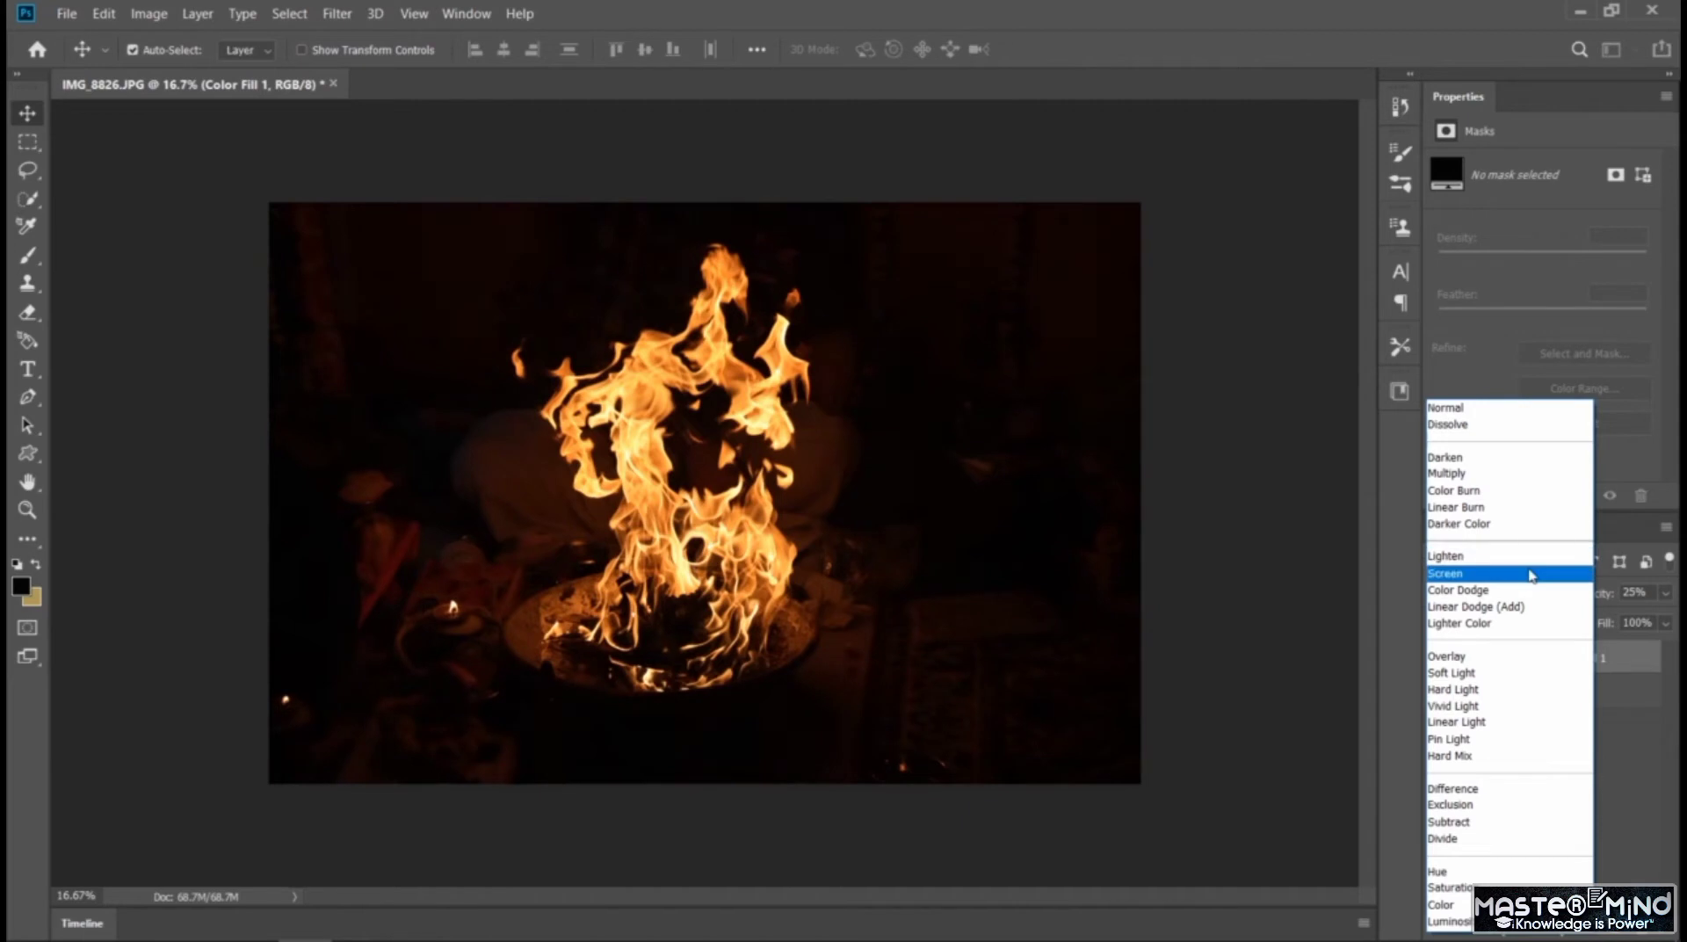
{"action": "left_click", "coordinate": [1511, 660]}
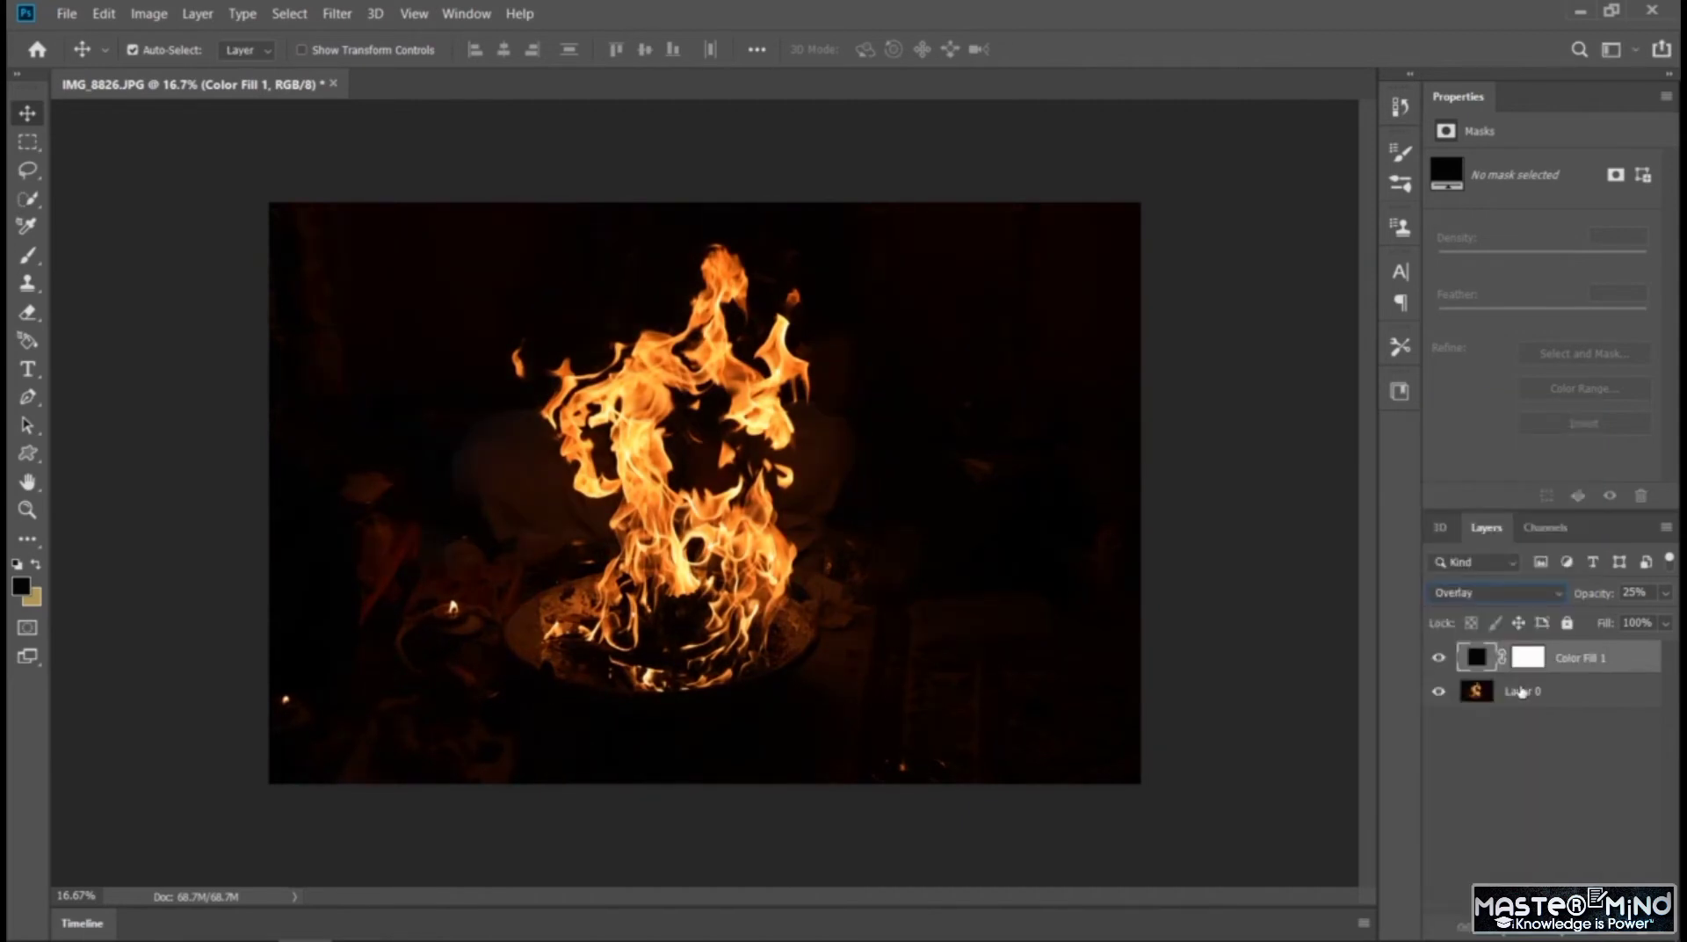
{"action": "left_click", "coordinate": [1661, 599]}
{"action": "mouse_move", "coordinate": [1594, 626]}
{"action": "left_mouse_down"}
{"action": "mouse_move", "coordinate": [1622, 635]}
{"action": "mouse_move", "coordinate": [1563, 634]}
{"action": "mouse_move", "coordinate": [1634, 644]}
{"action": "mouse_move", "coordinate": [1606, 639]}
{"action": "left_mouse_up"}
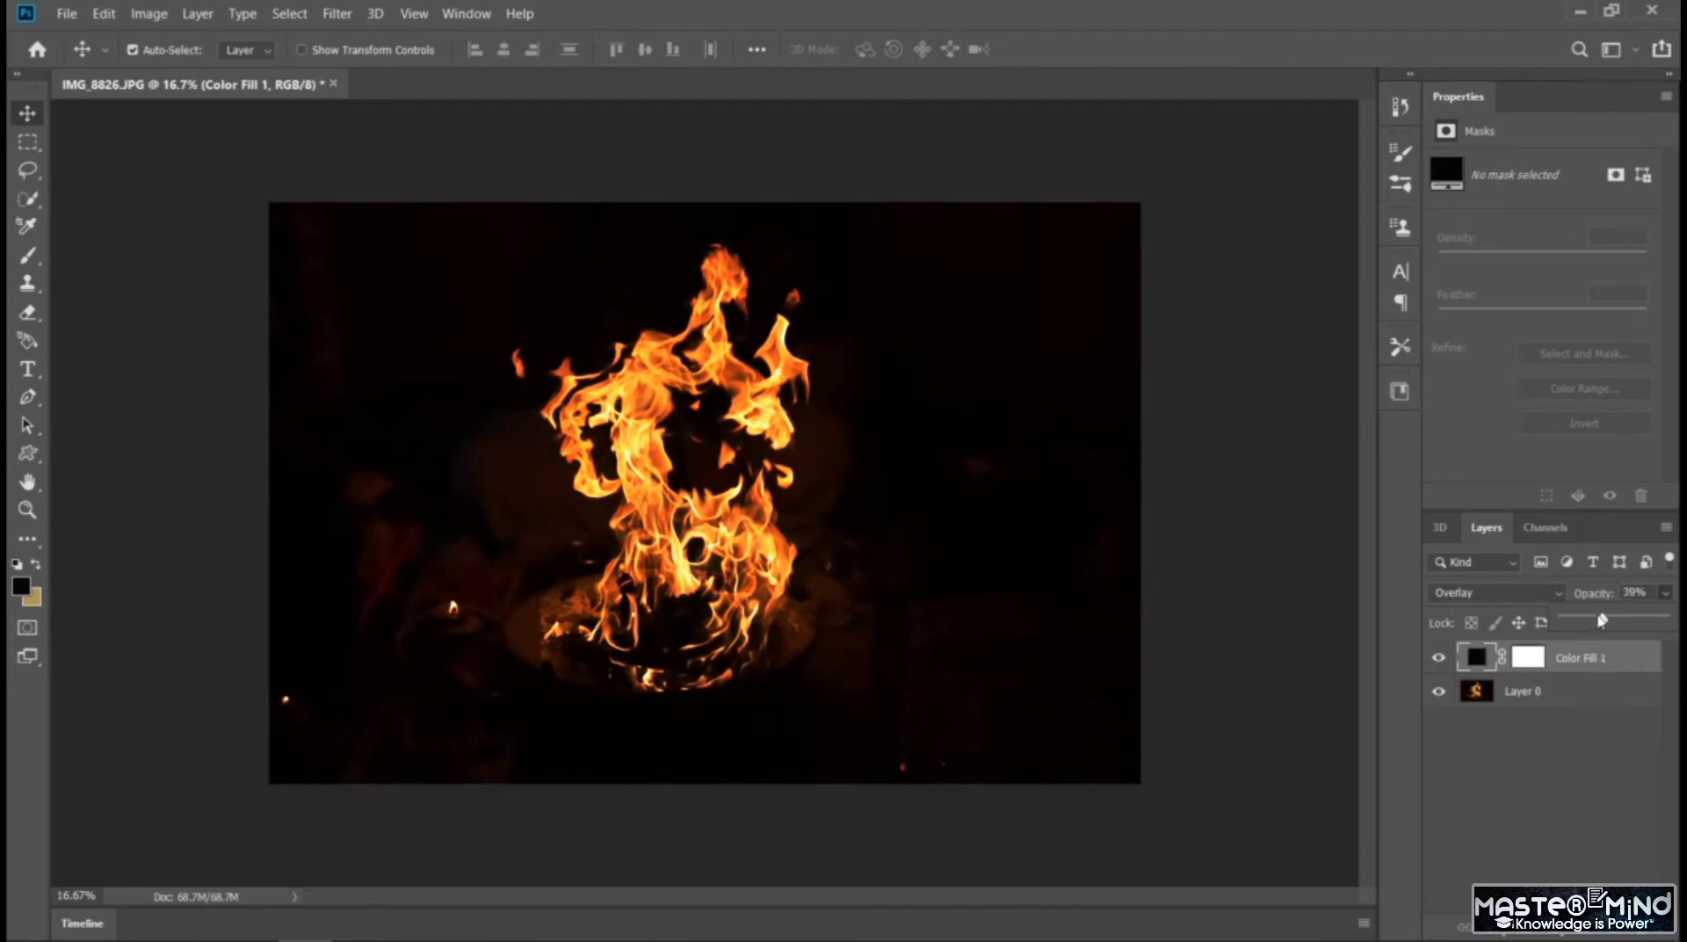
{"action": "left_click", "coordinate": [1597, 780]}
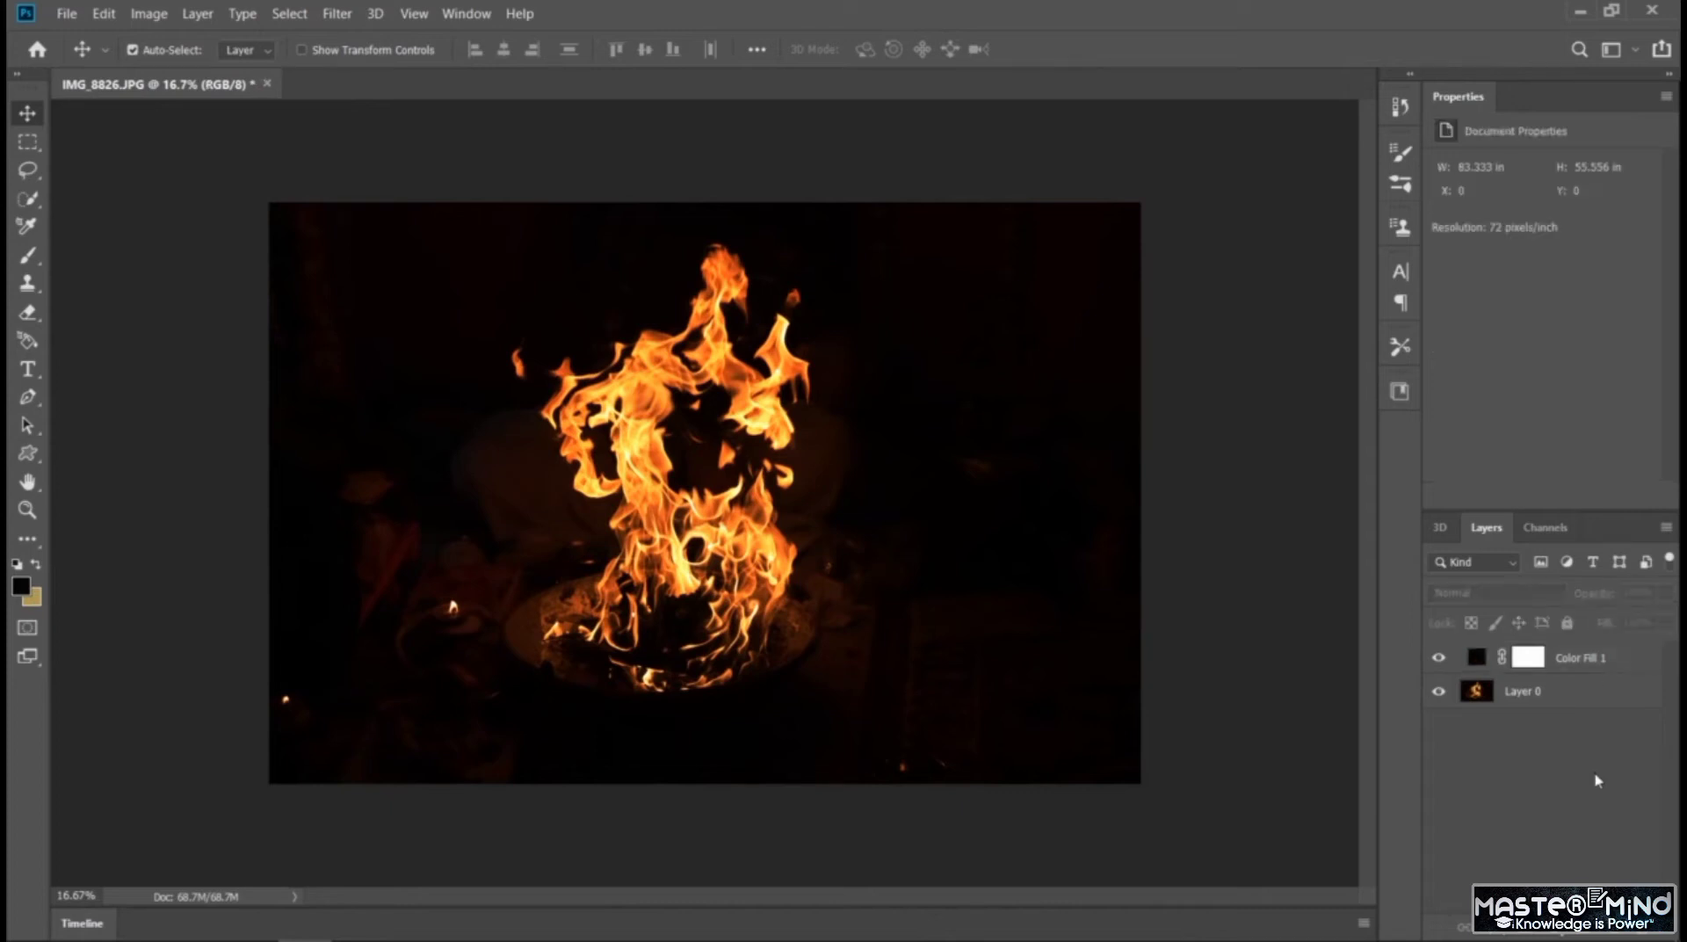
Create a new layer group above the color fill layer
{"action": "left_click", "coordinate": [1578, 935]}
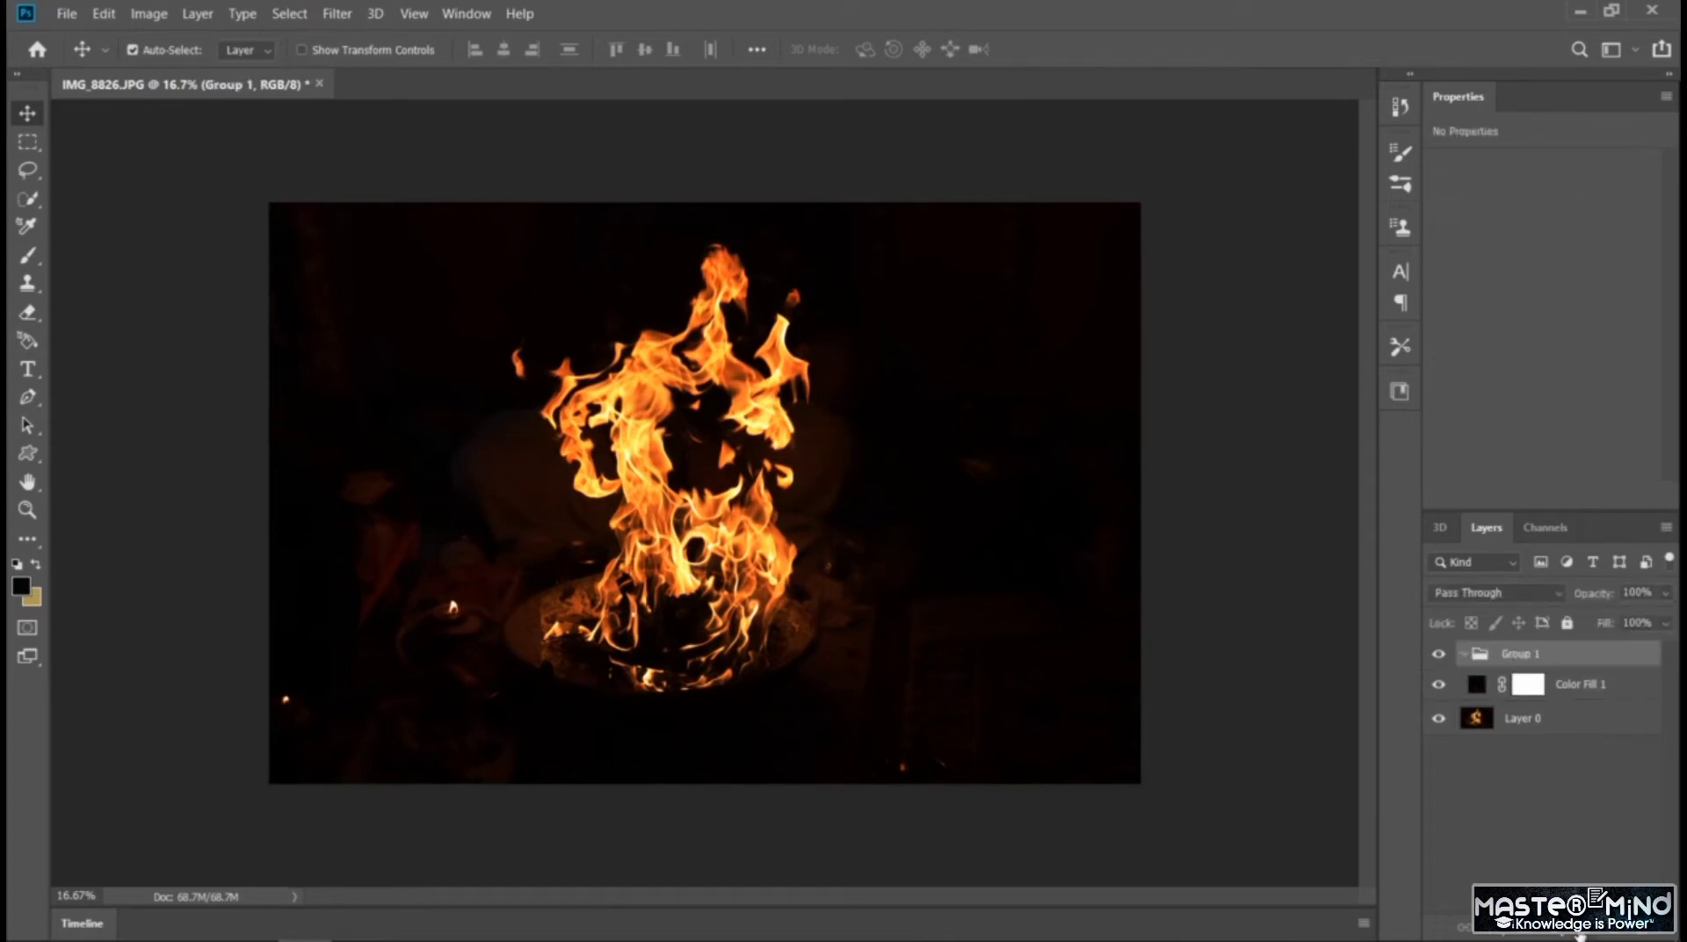
{"action": "left_click", "coordinate": [1575, 808]}
{"action": "left_click_drag", "start_coordinate": [1536, 692], "coordinate": [1530, 659]}
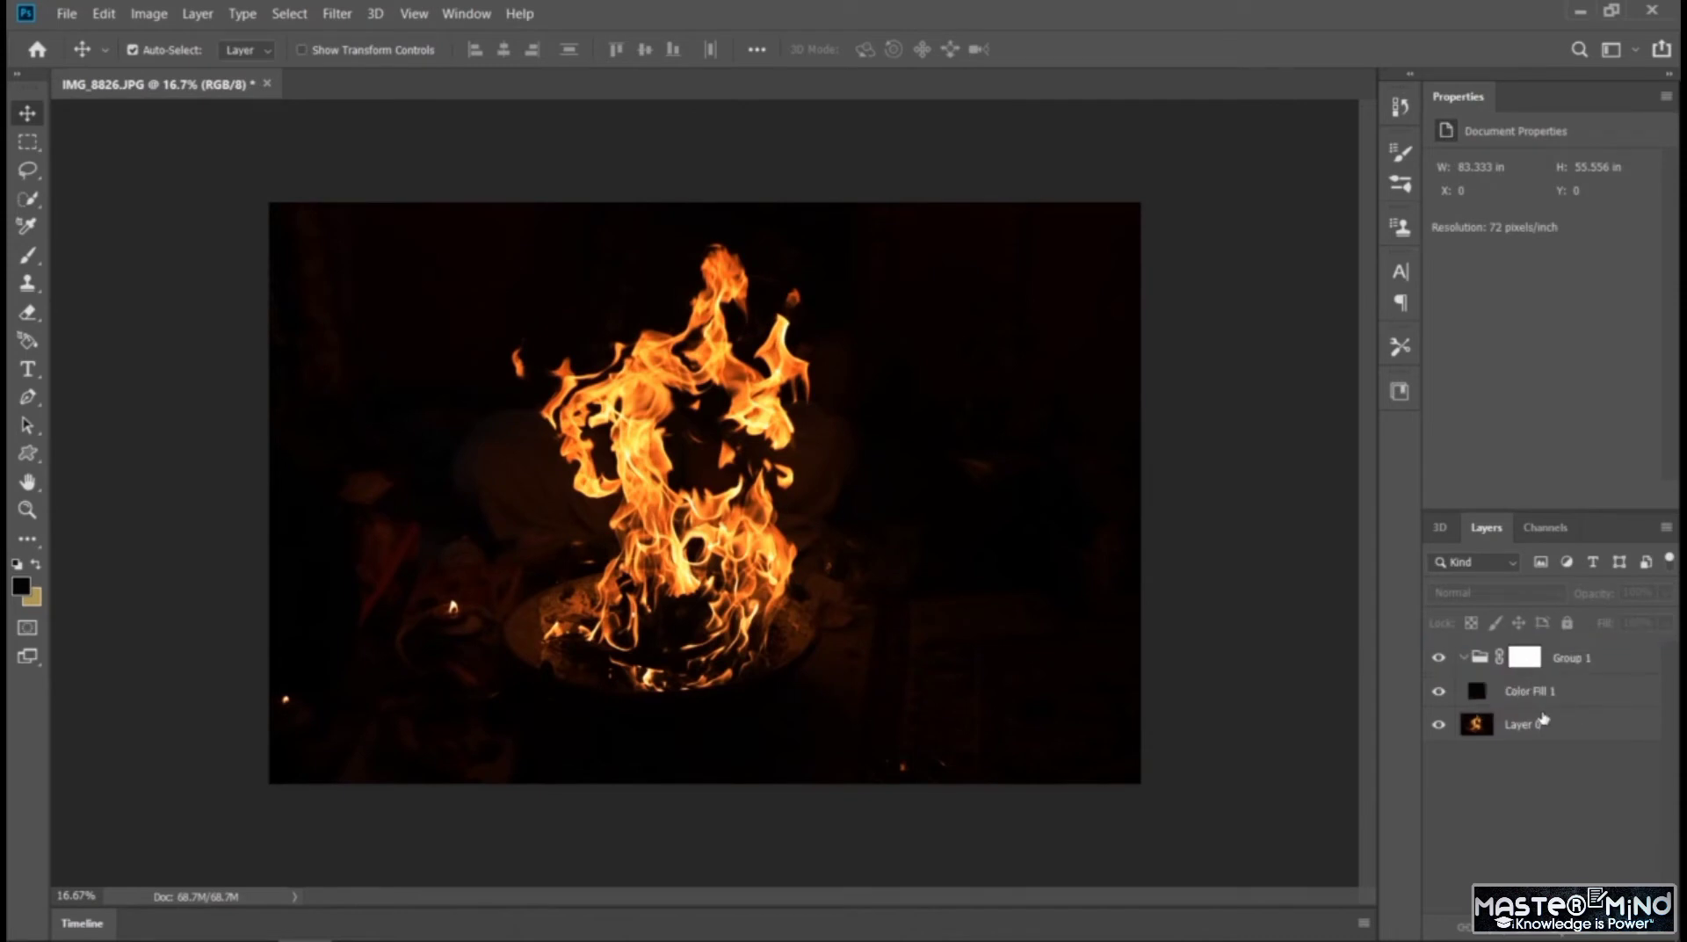
{"action": "key", "text": "ctrl+z"}
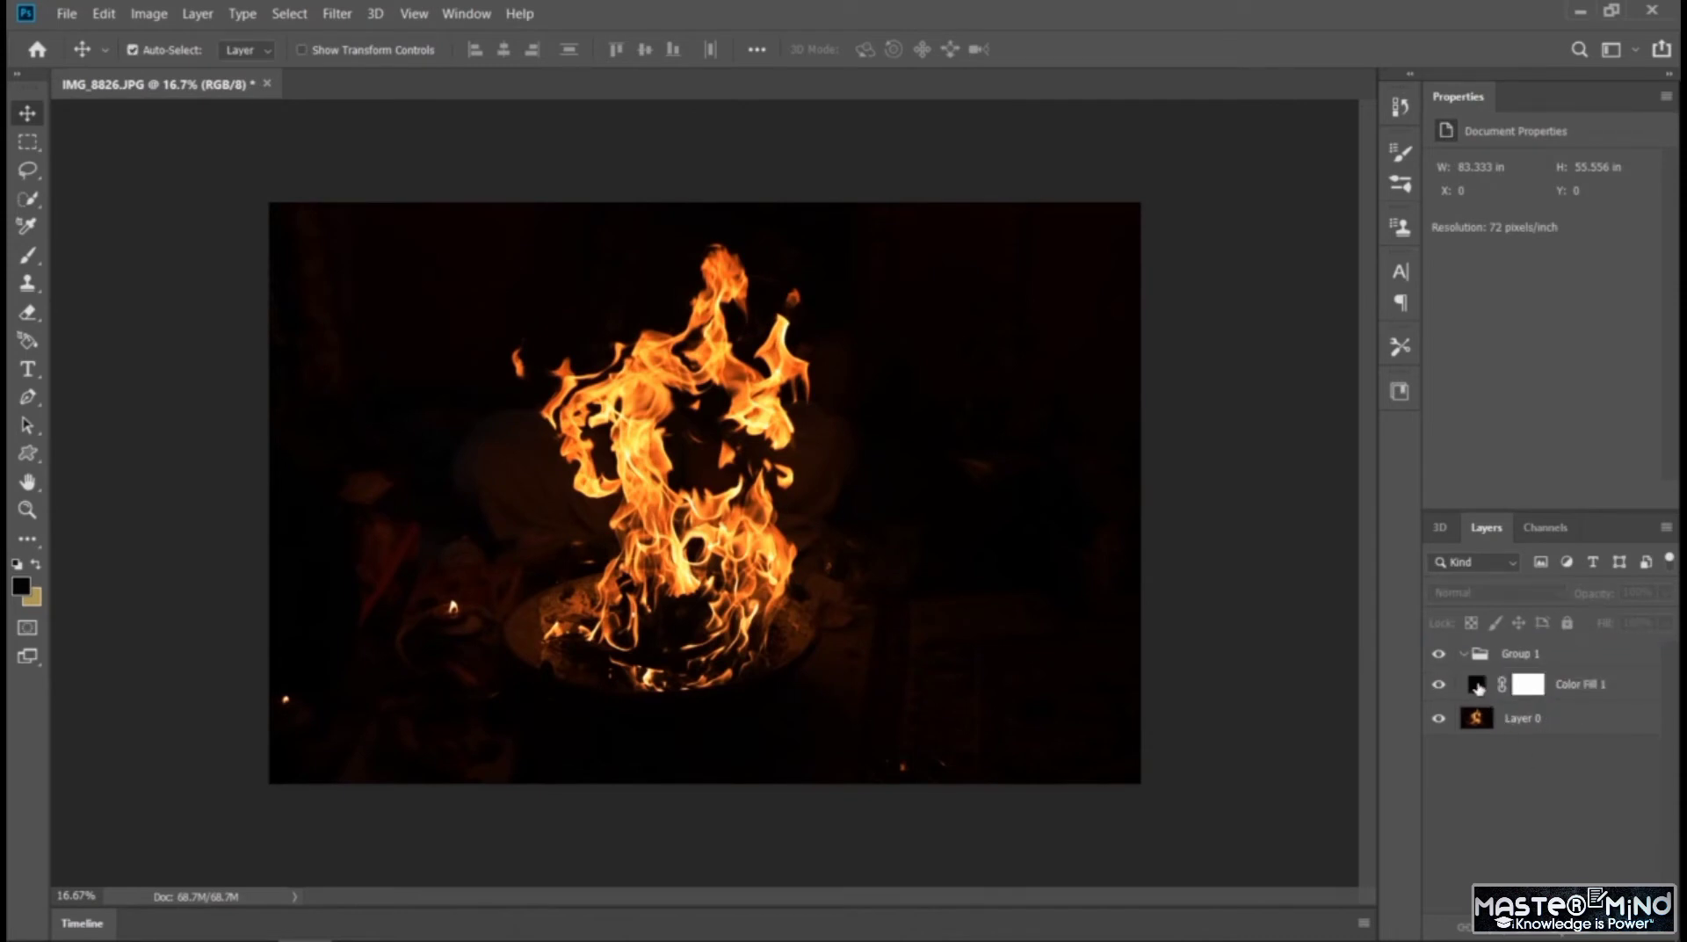
{"action": "left_click_drag", "start_coordinate": [1478, 687], "coordinate": [1516, 760]}
{"action": "left_click", "coordinate": [1532, 794]}
{"action": "key", "text": "ctrl+z"}
Move the color fill layer, with its mask, and Layer 0 into the new group
{"action": "mouse_move", "coordinate": [1492, 683]}
{"action": "left_mouse_down"}
{"action": "mouse_move", "coordinate": [1498, 738]}
{"action": "mouse_move", "coordinate": [1497, 676]}
{"action": "left_mouse_up"}
{"action": "key", "text": "ctrl+z"}
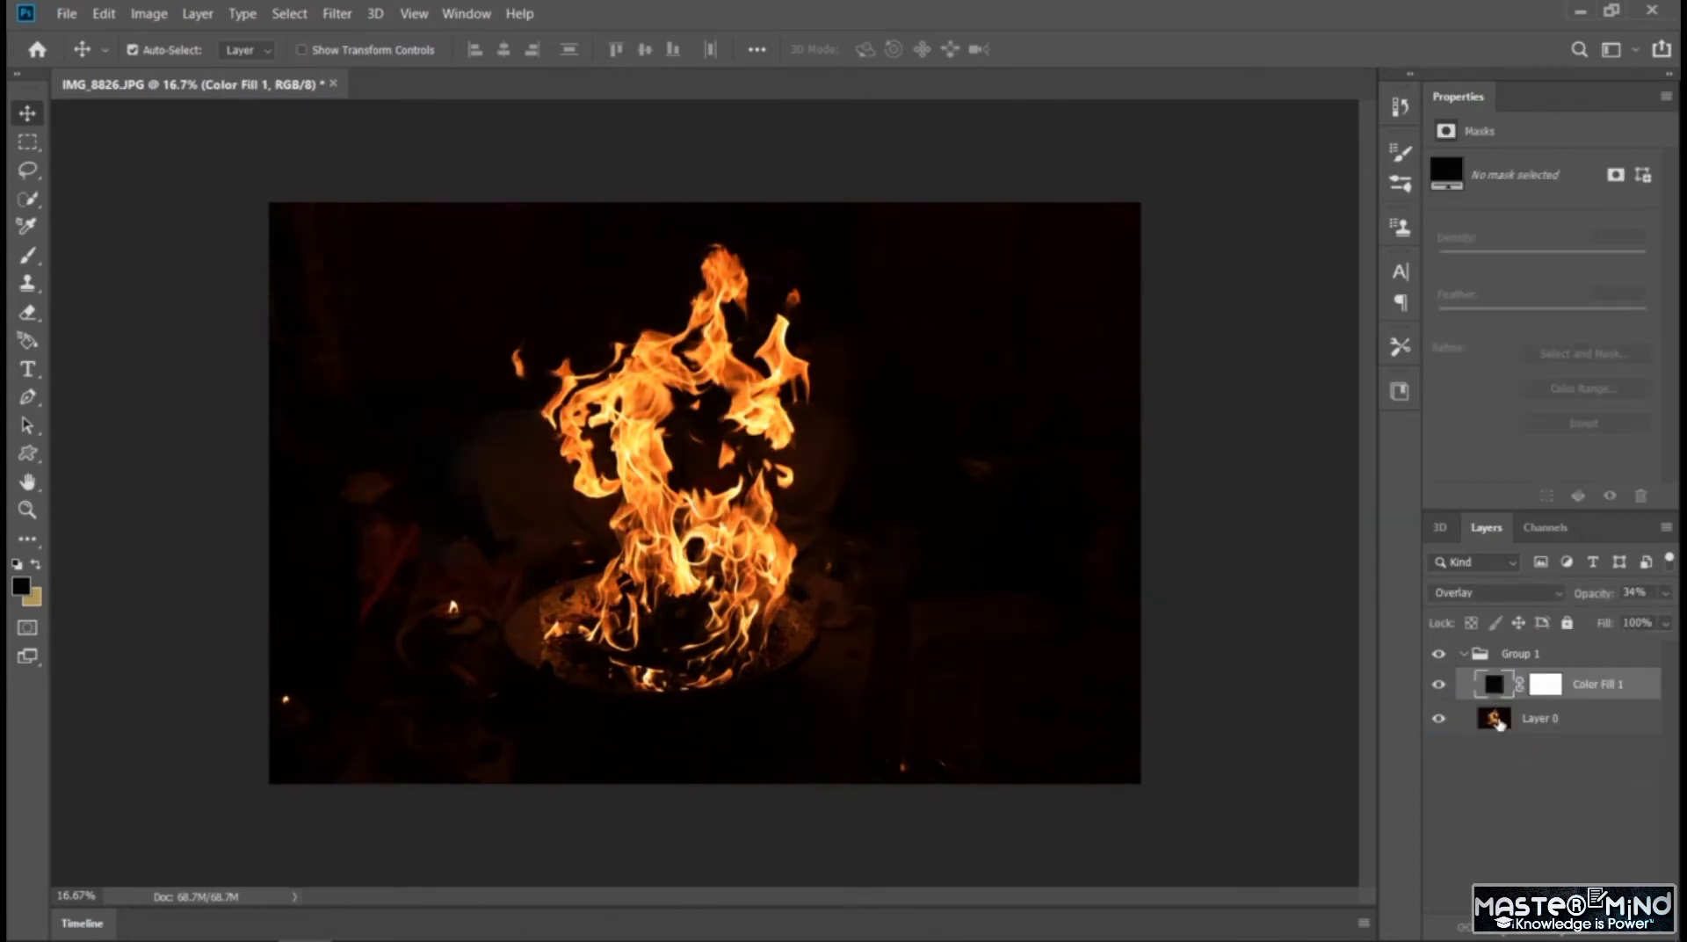
{"action": "left_click", "coordinate": [1495, 787]}
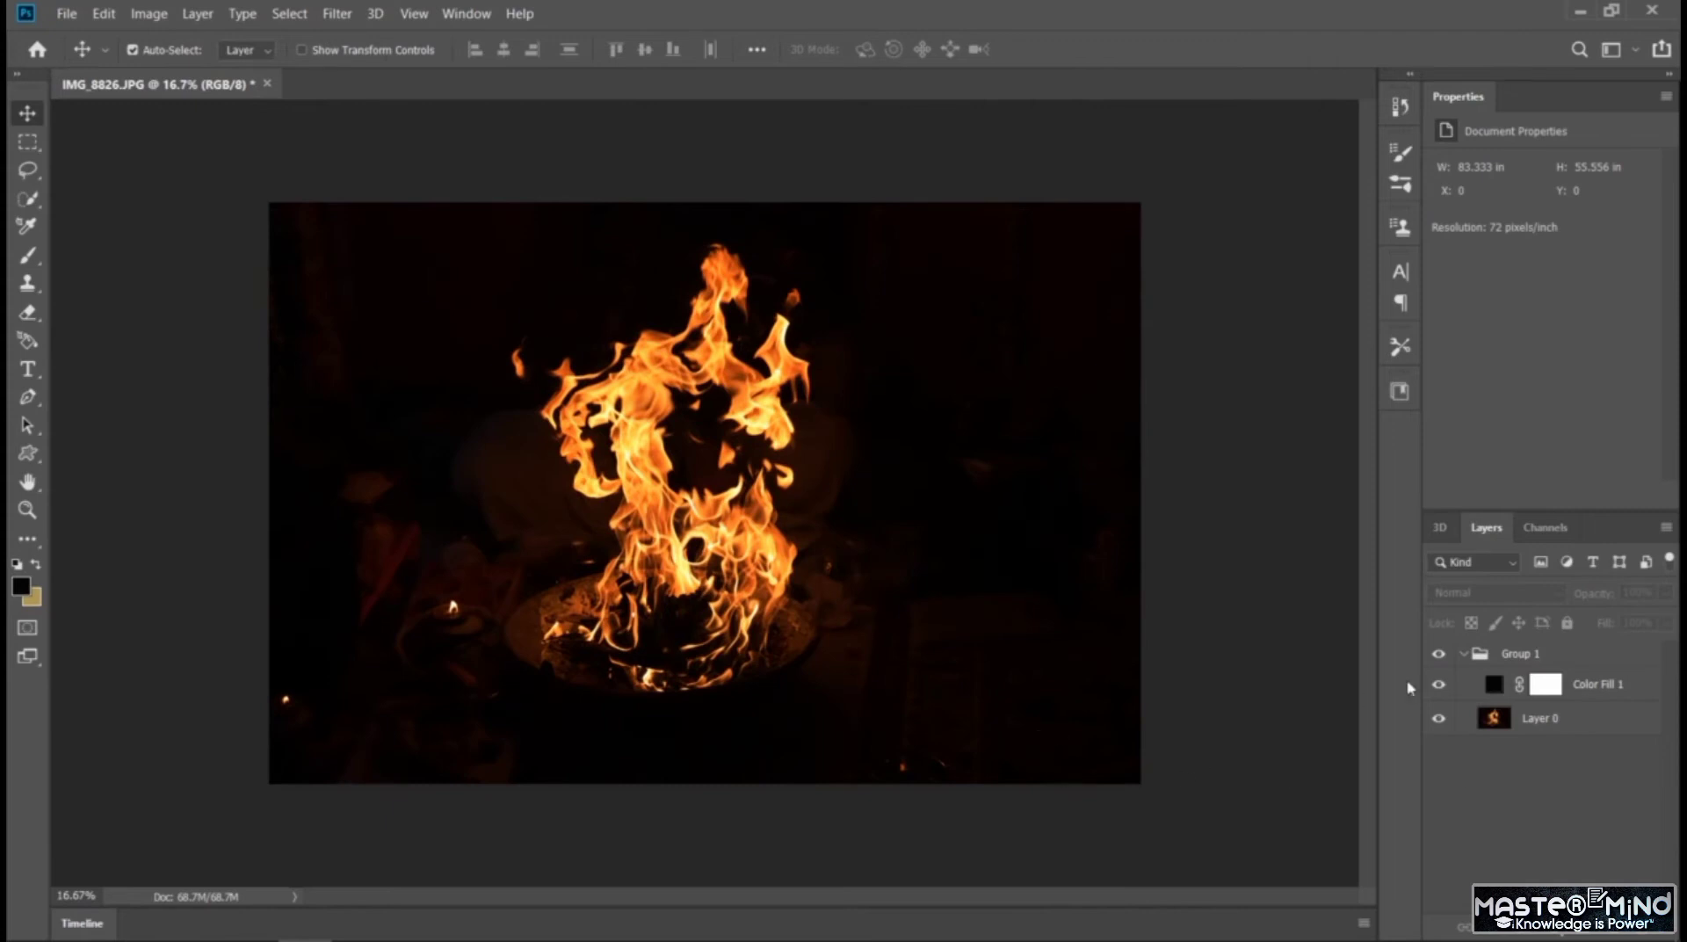
Raise the color fill layer's opacity to 54%
{"action": "left_click", "coordinate": [1493, 685]}
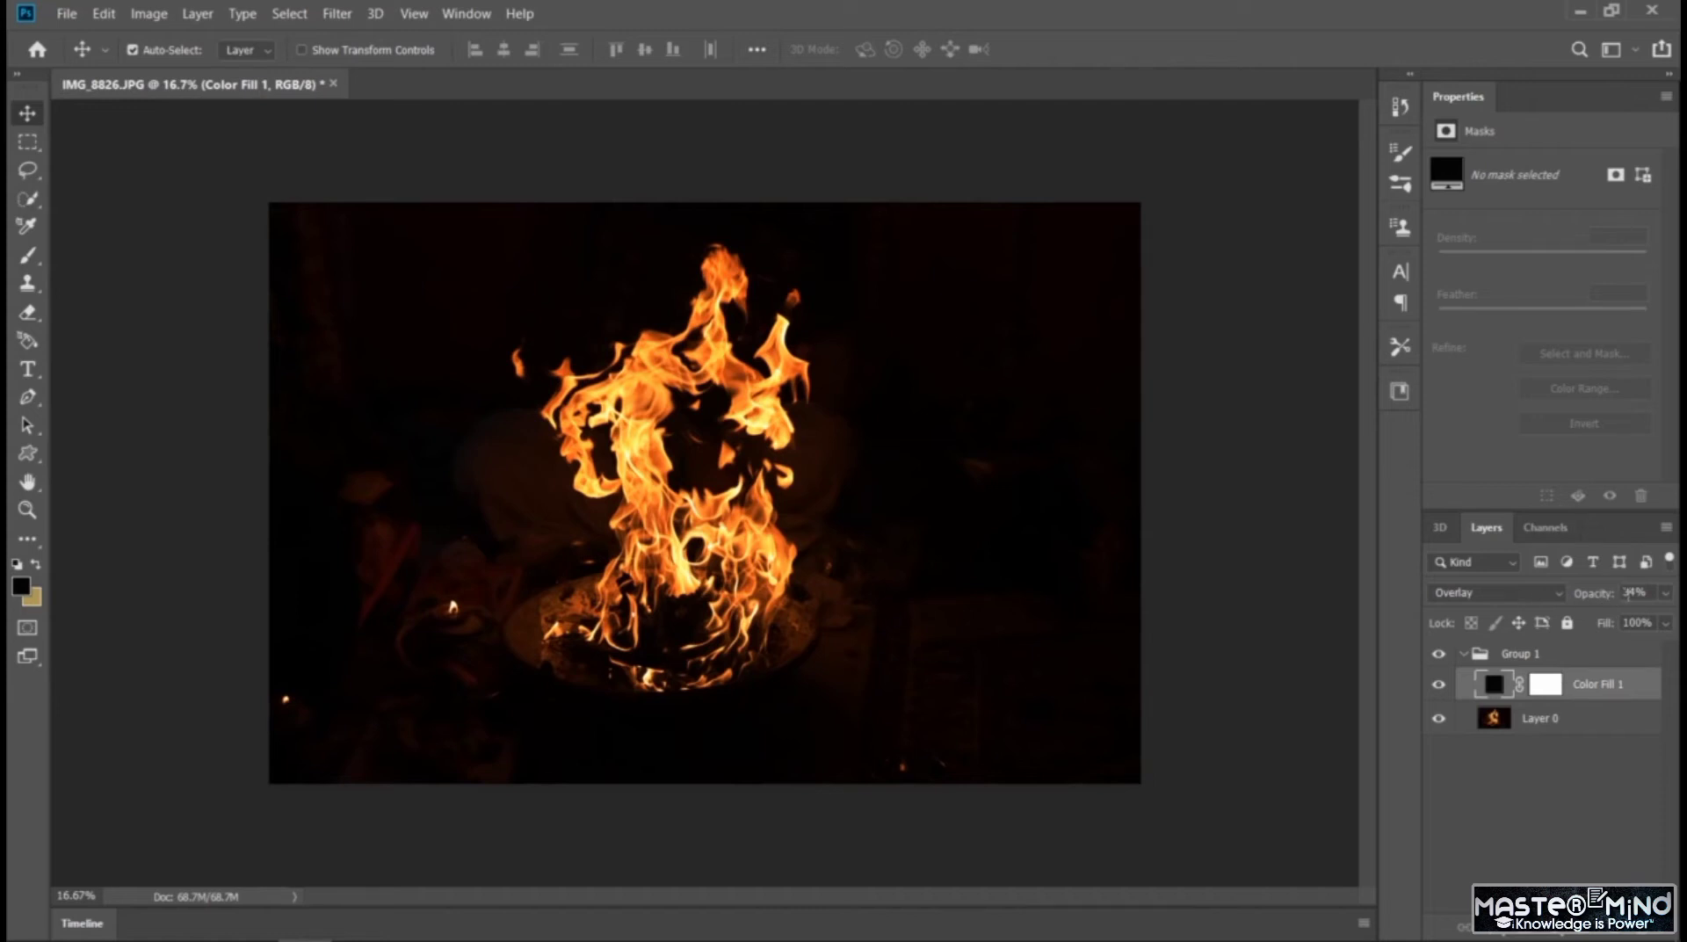
{"action": "left_click", "coordinate": [1664, 595]}
{"action": "left_click_drag", "start_coordinate": [1597, 622], "coordinate": [1616, 625]}
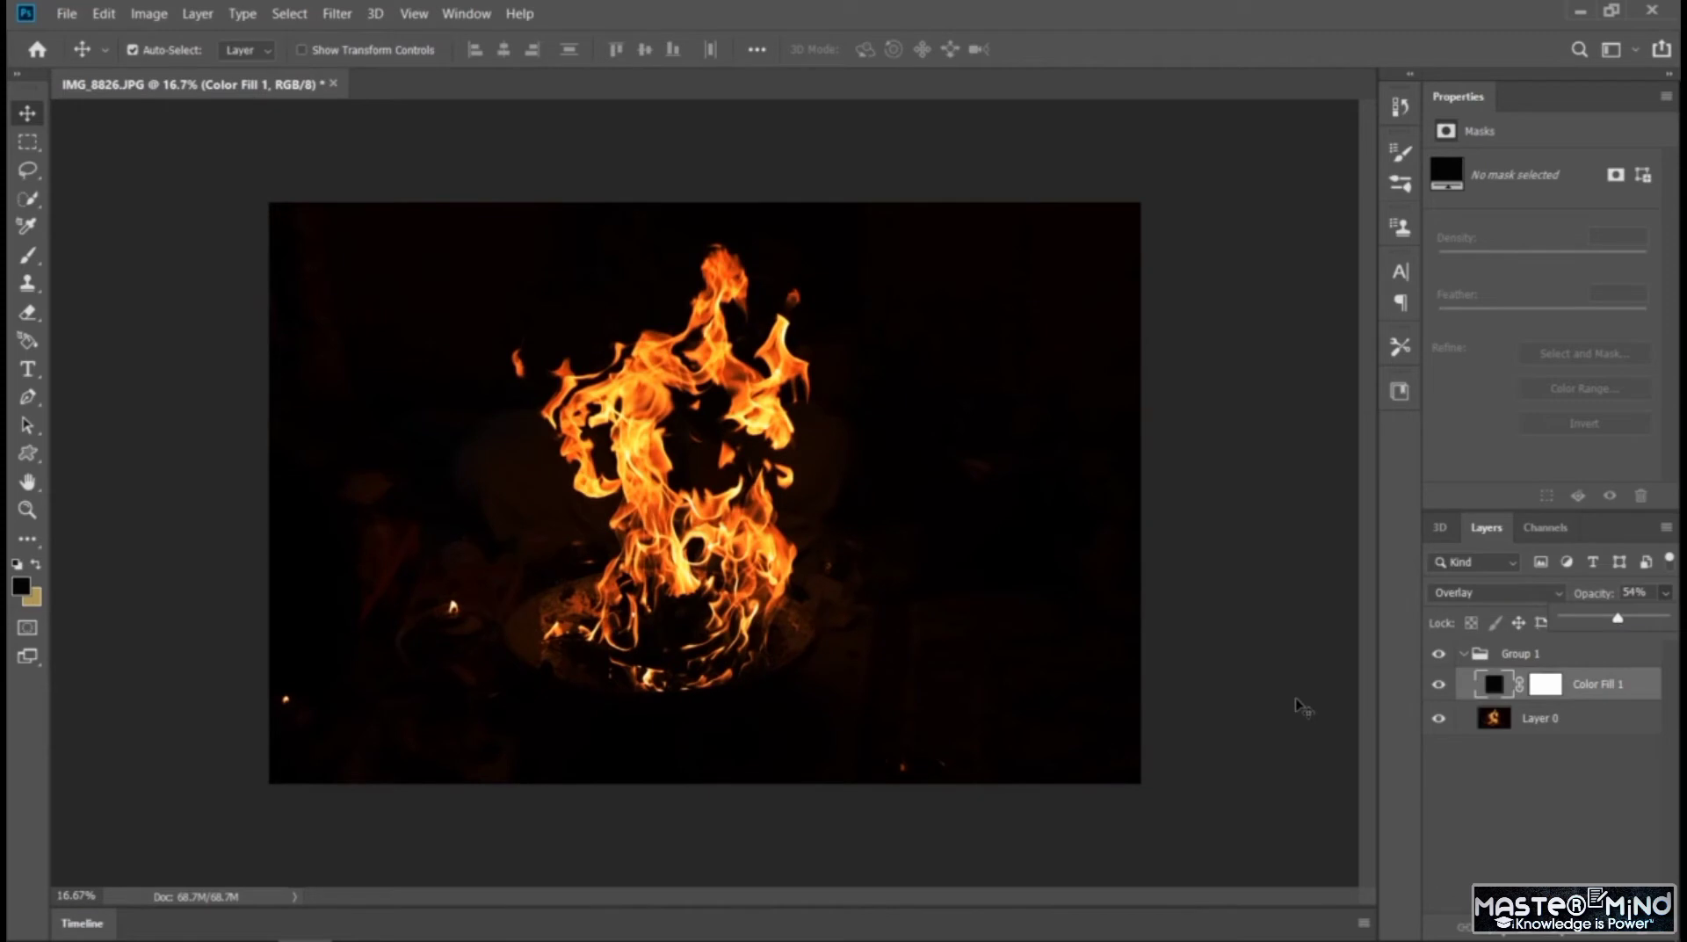
{"action": "left_click", "coordinate": [1081, 641]}
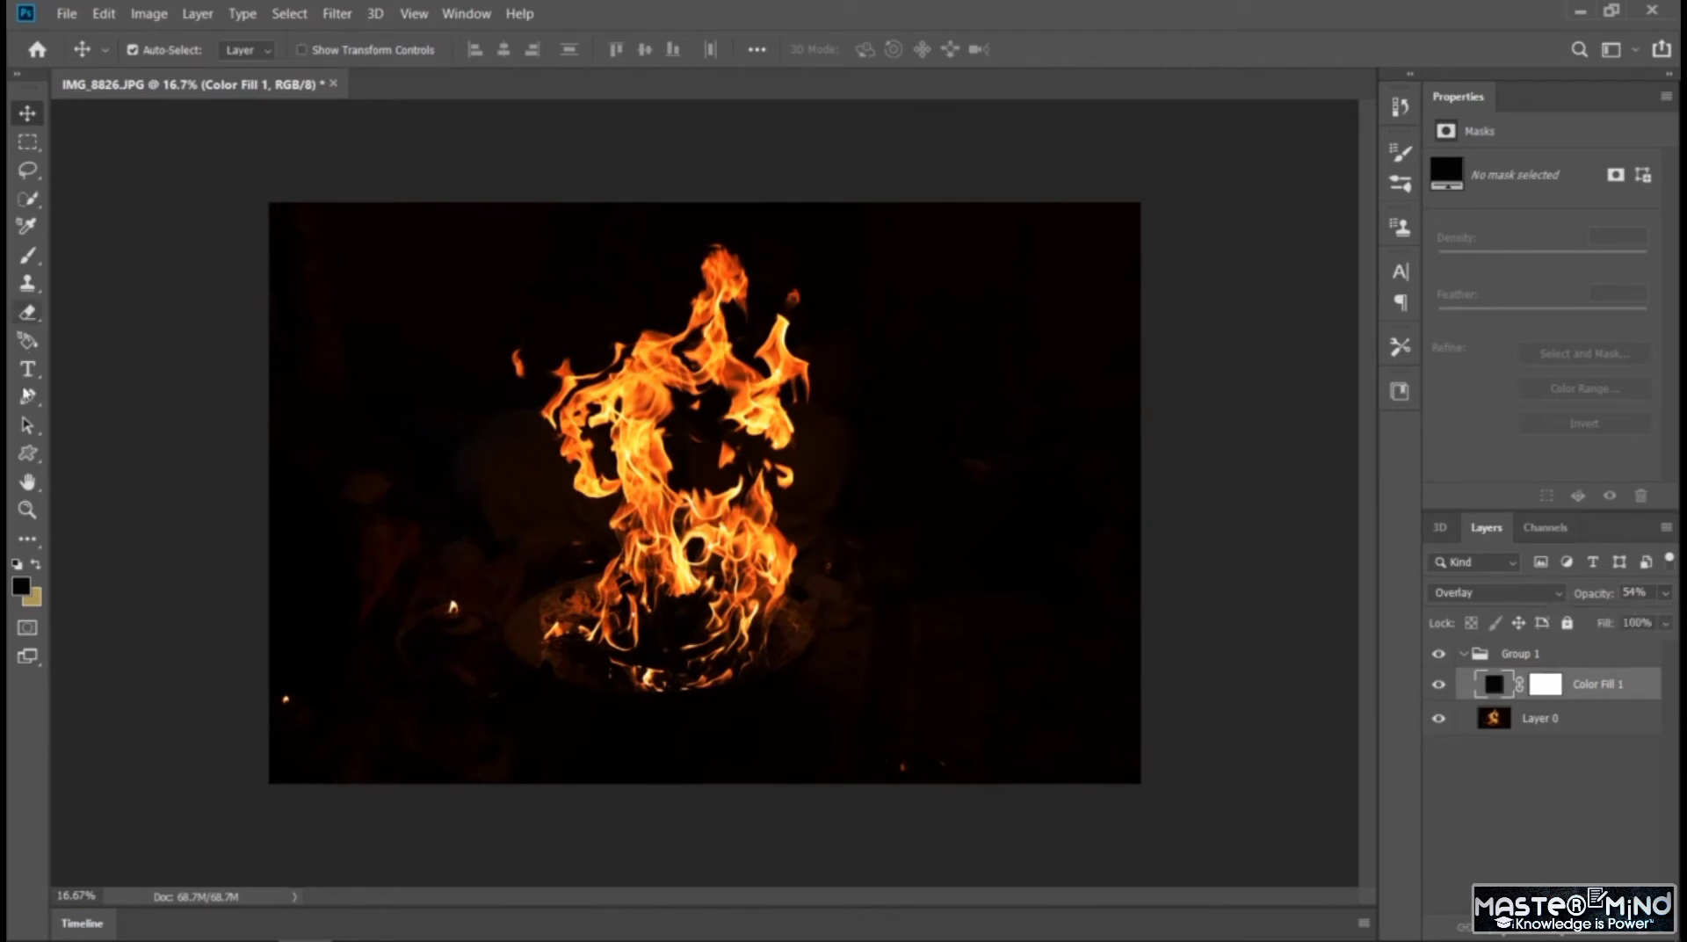
Add the text "FIRE" to the image and place it directly beneath the flames
{"action": "left_click", "coordinate": [28, 368]}
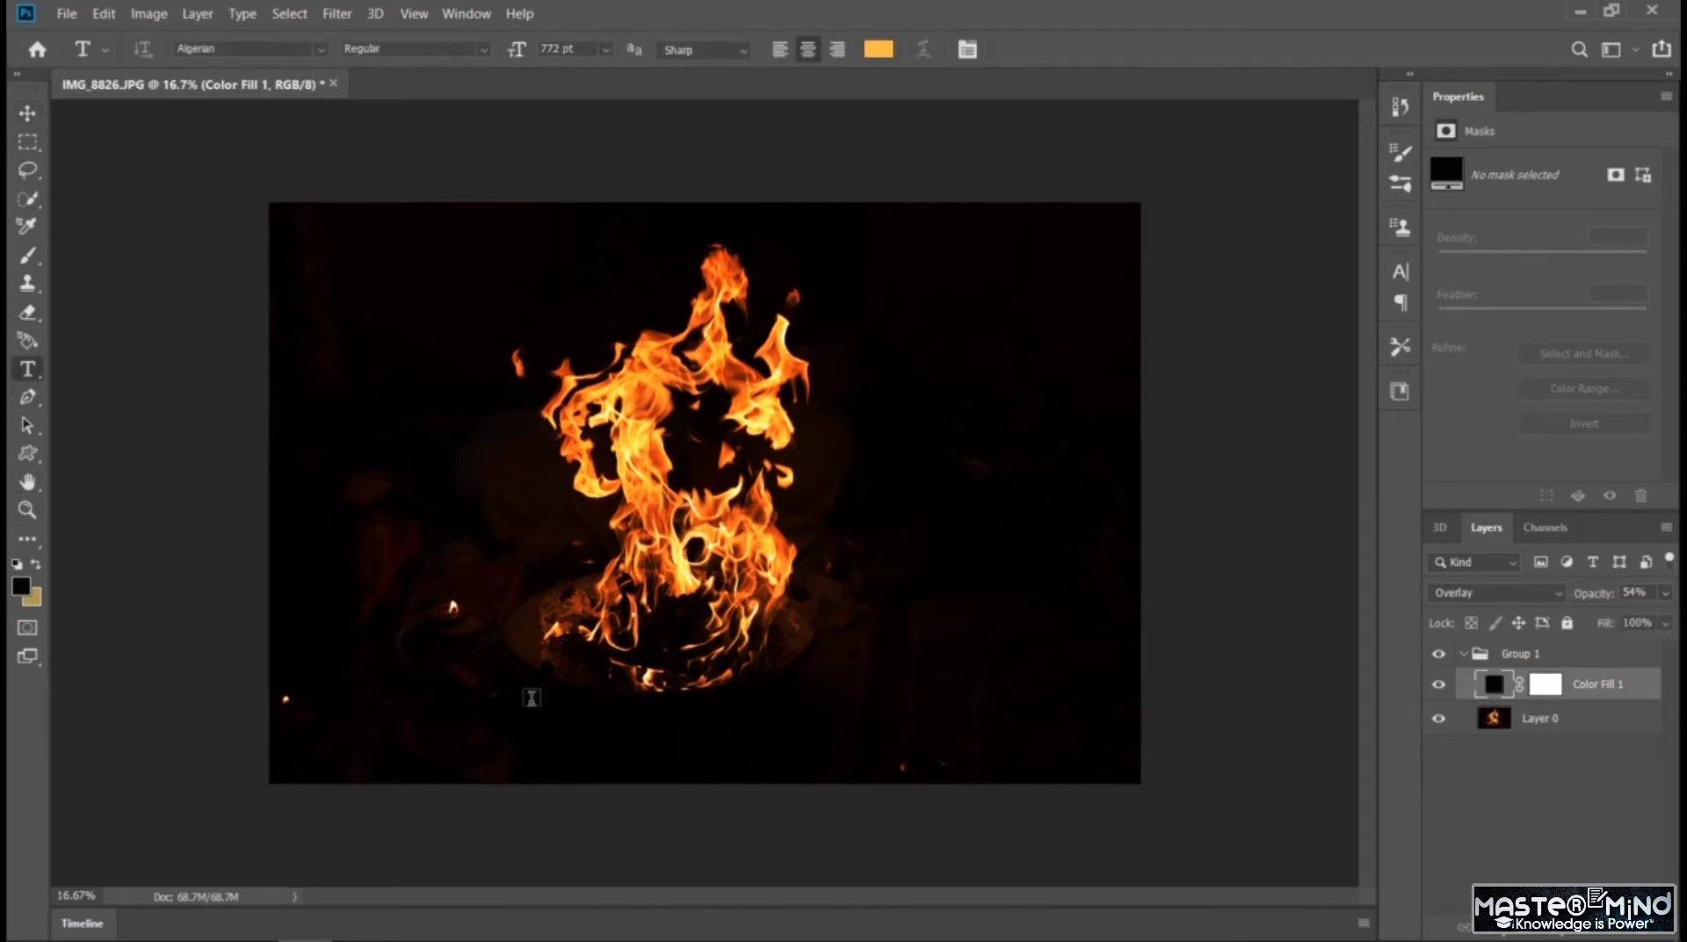
{"action": "left_click", "coordinate": [499, 696]}
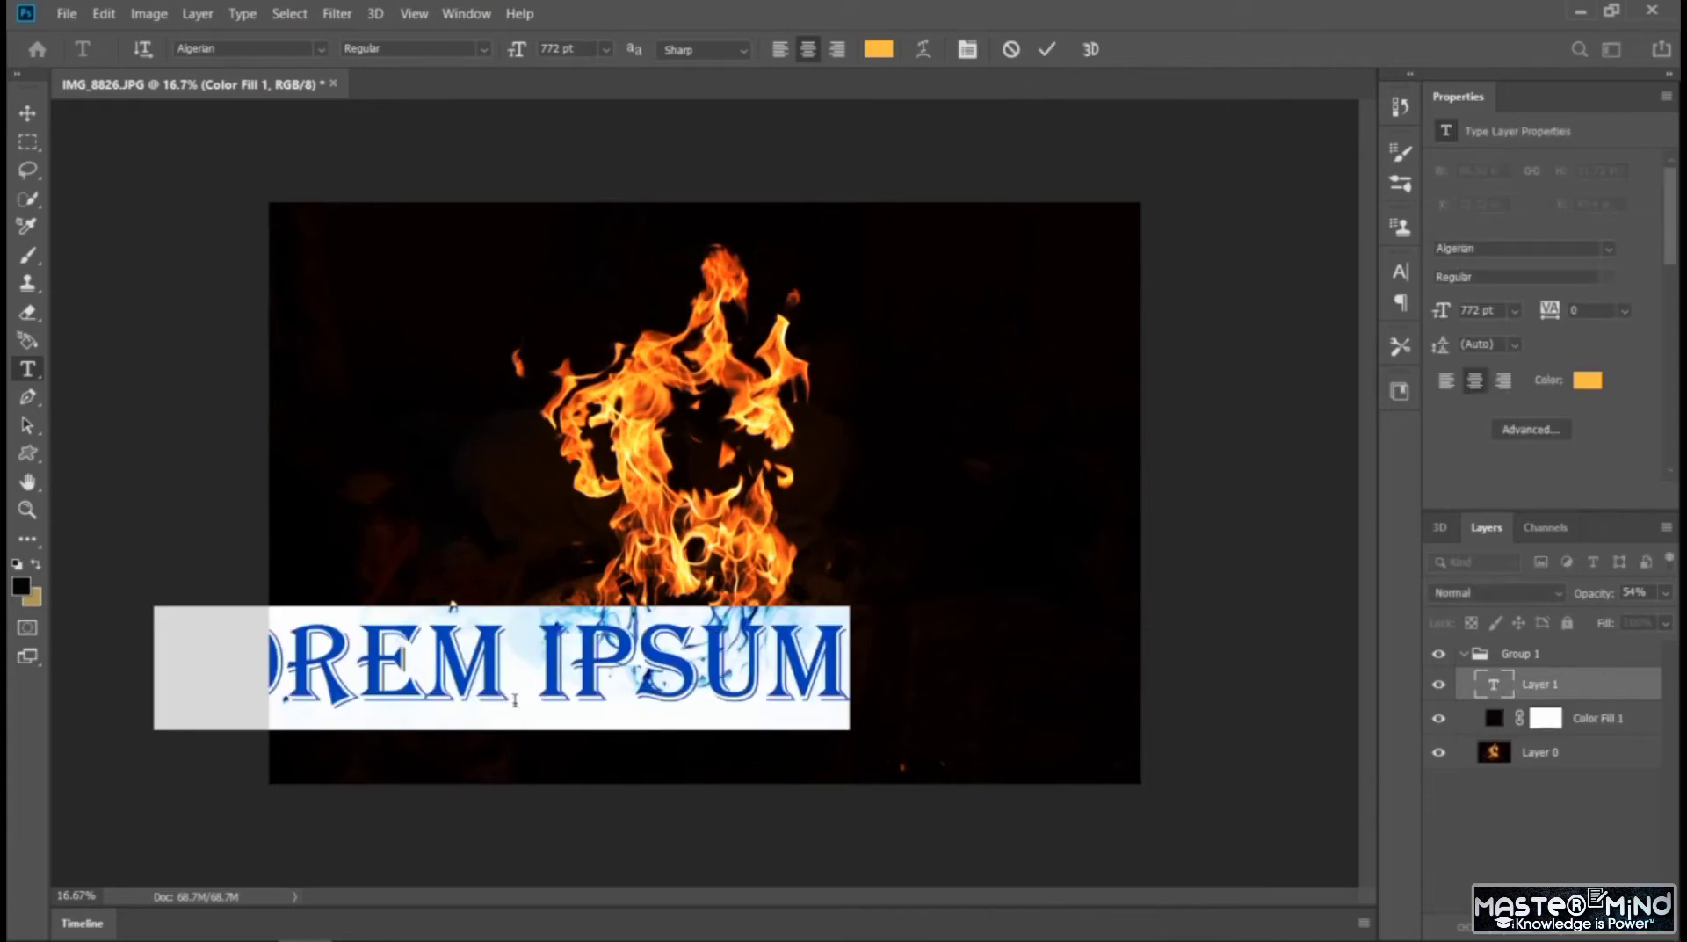
{"action": "type", "text": "FIRE"}
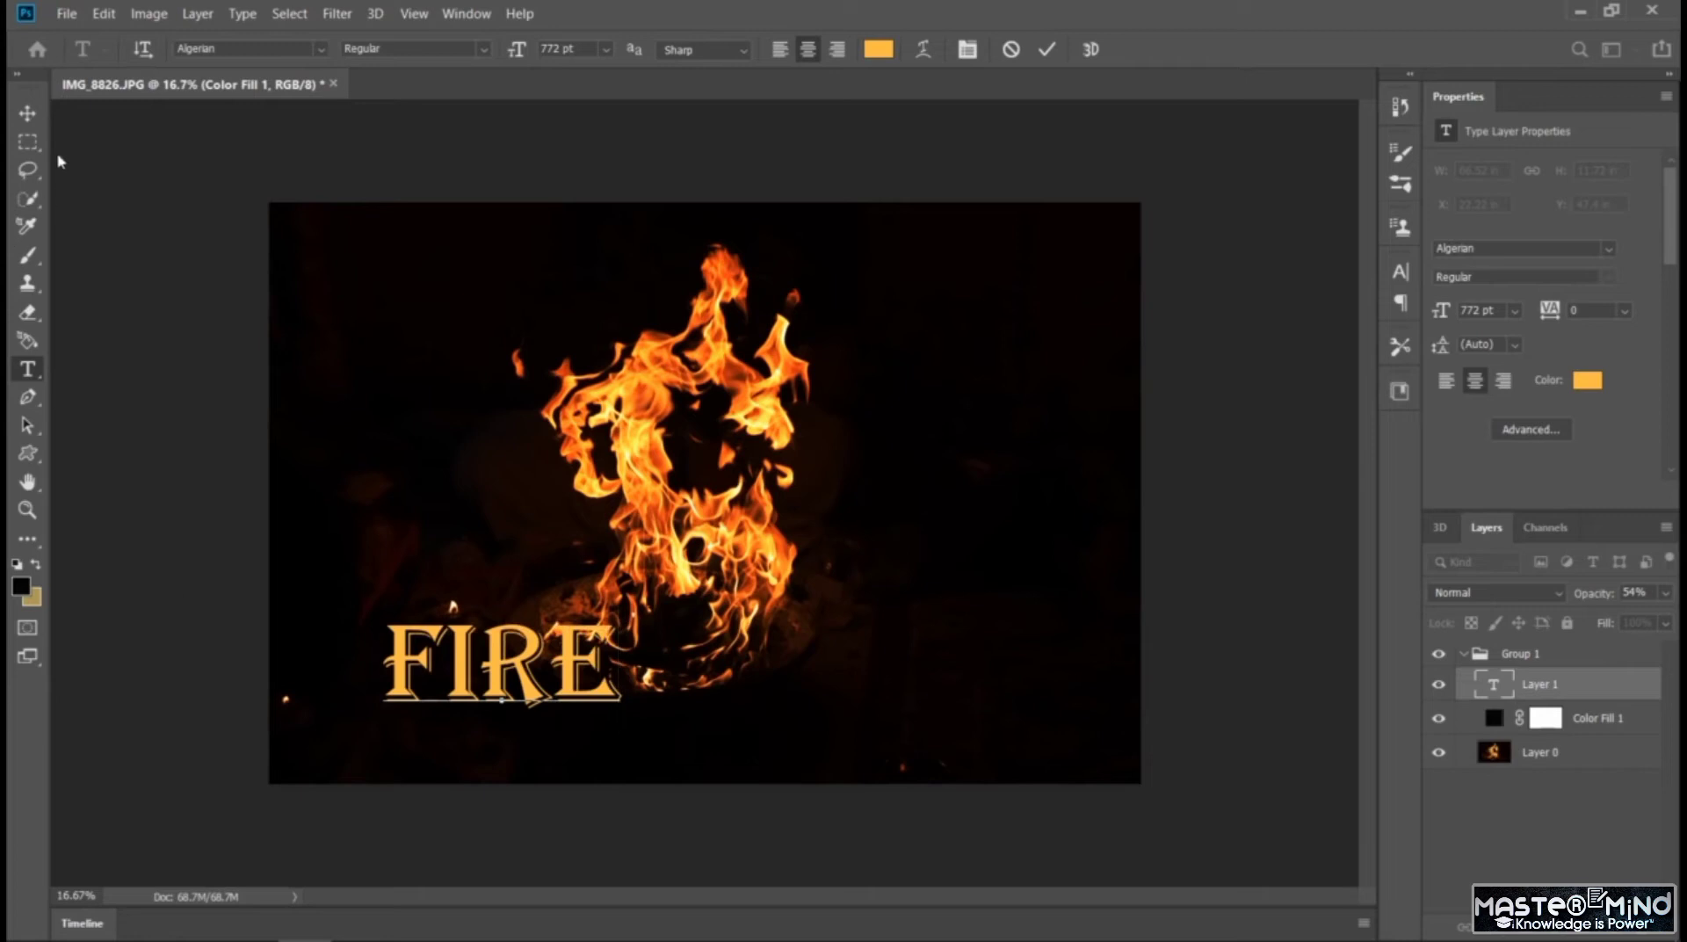
{"action": "left_click", "coordinate": [27, 113]}
{"action": "left_click_drag", "start_coordinate": [472, 666], "coordinate": [648, 716]}
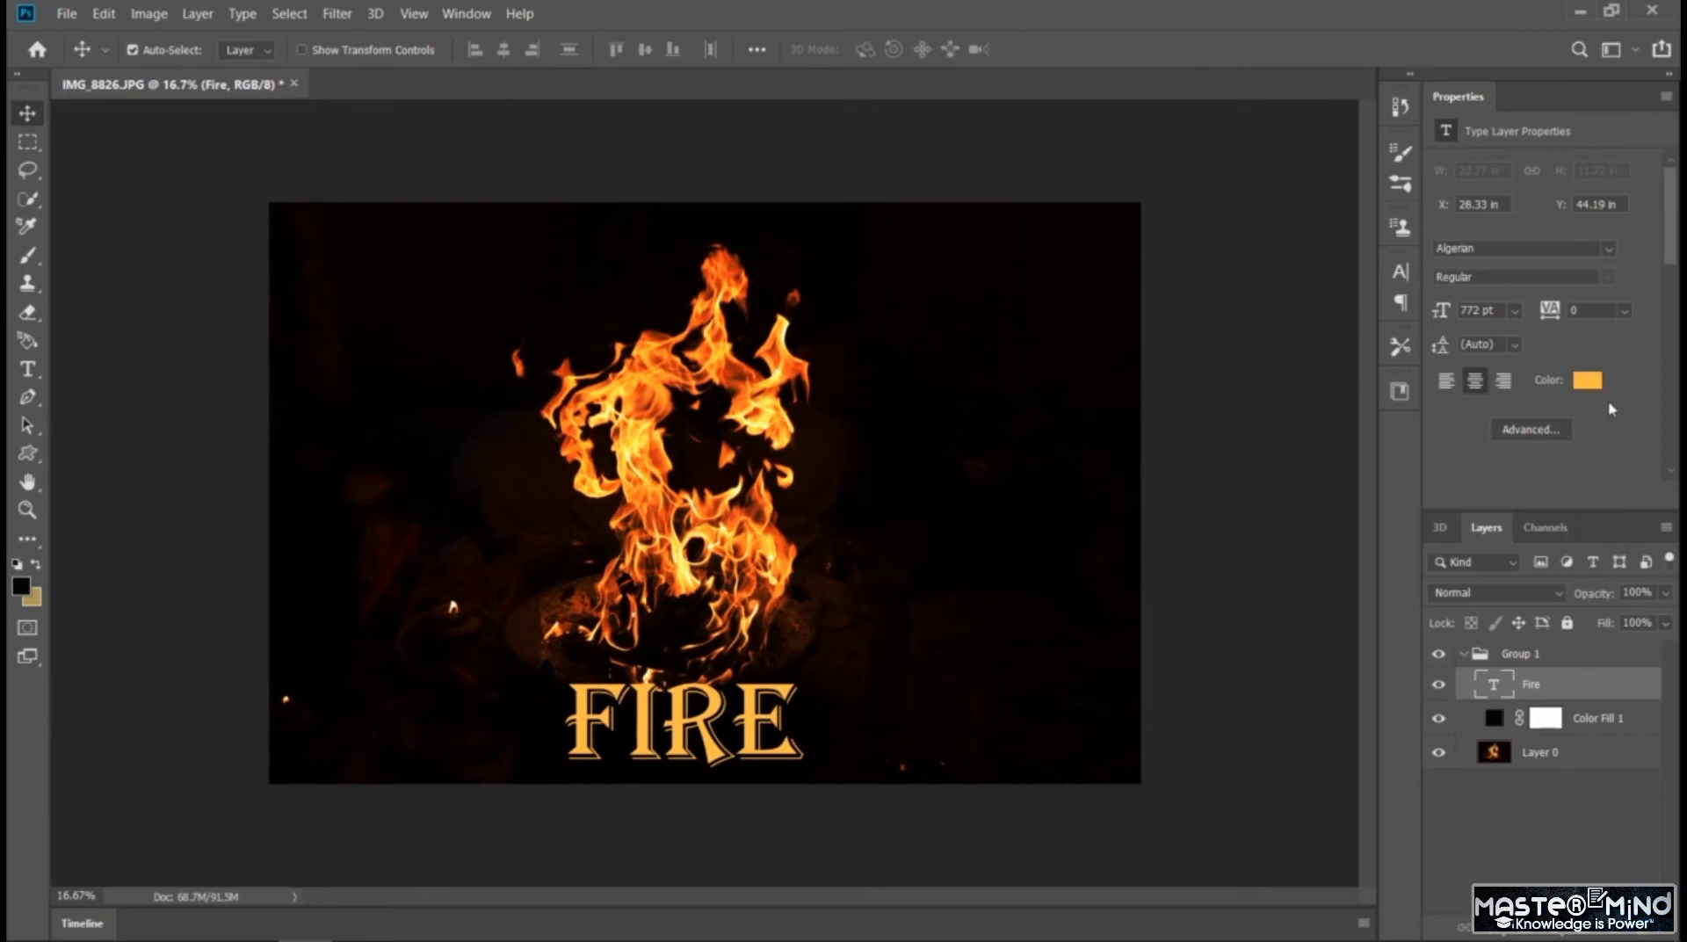
Try colors sampled from the flames on the FIRE text and apply the orange-red #e25019
{"action": "left_click", "coordinate": [1586, 380]}
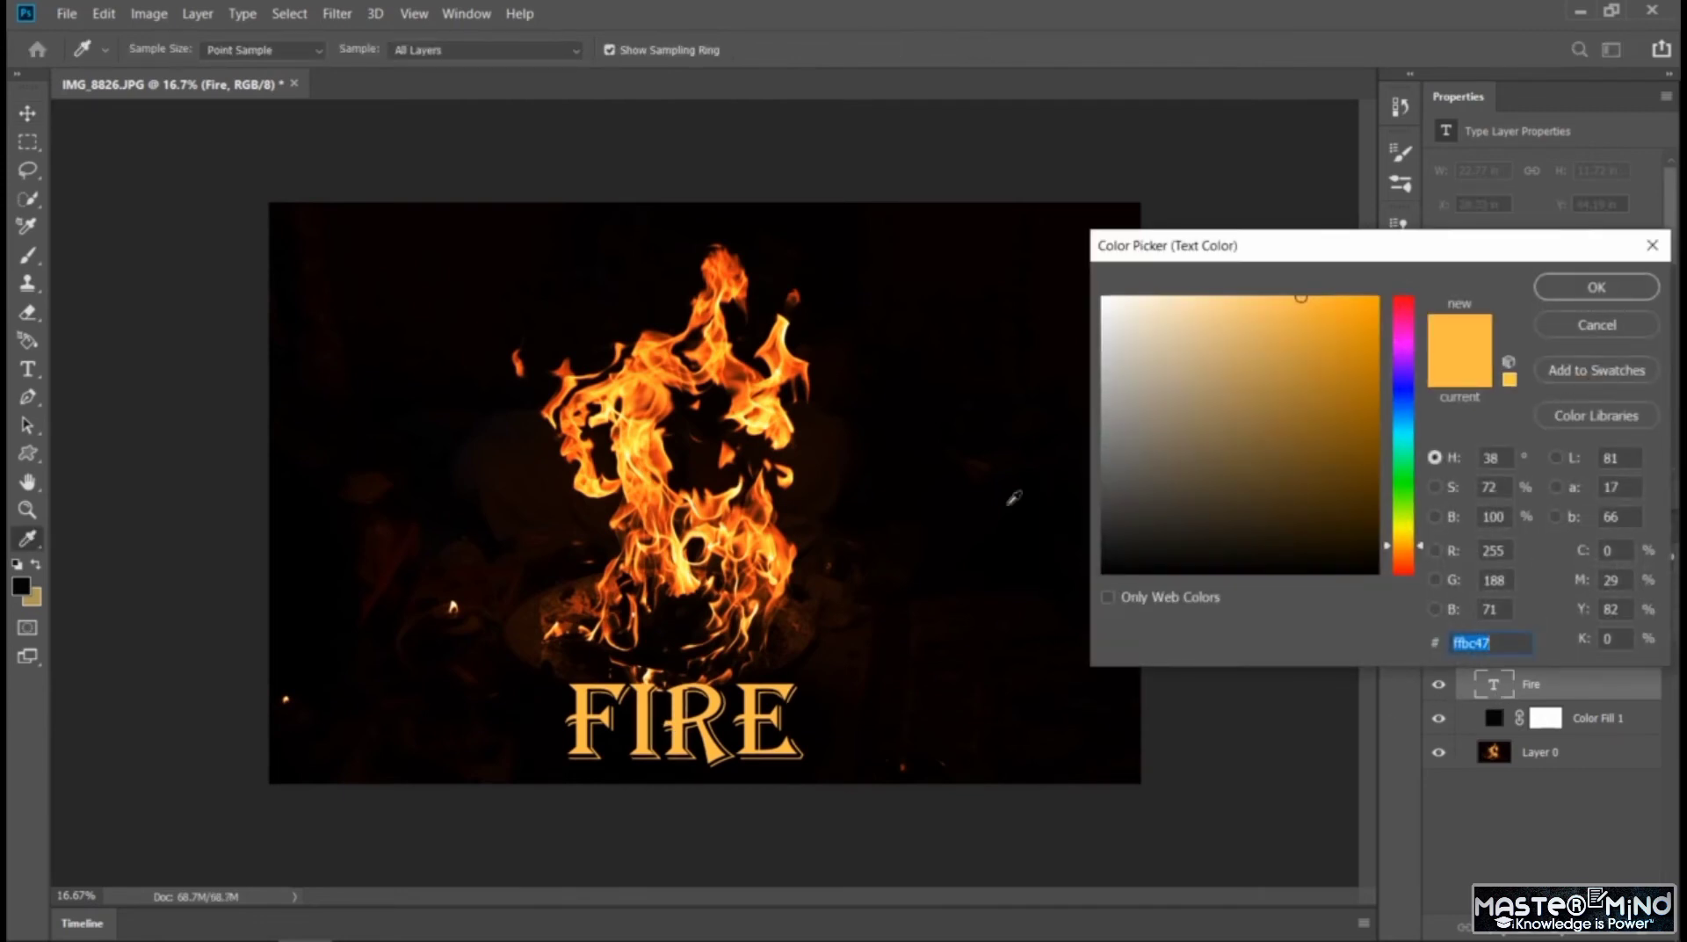
{"action": "left_click", "coordinate": [779, 526]}
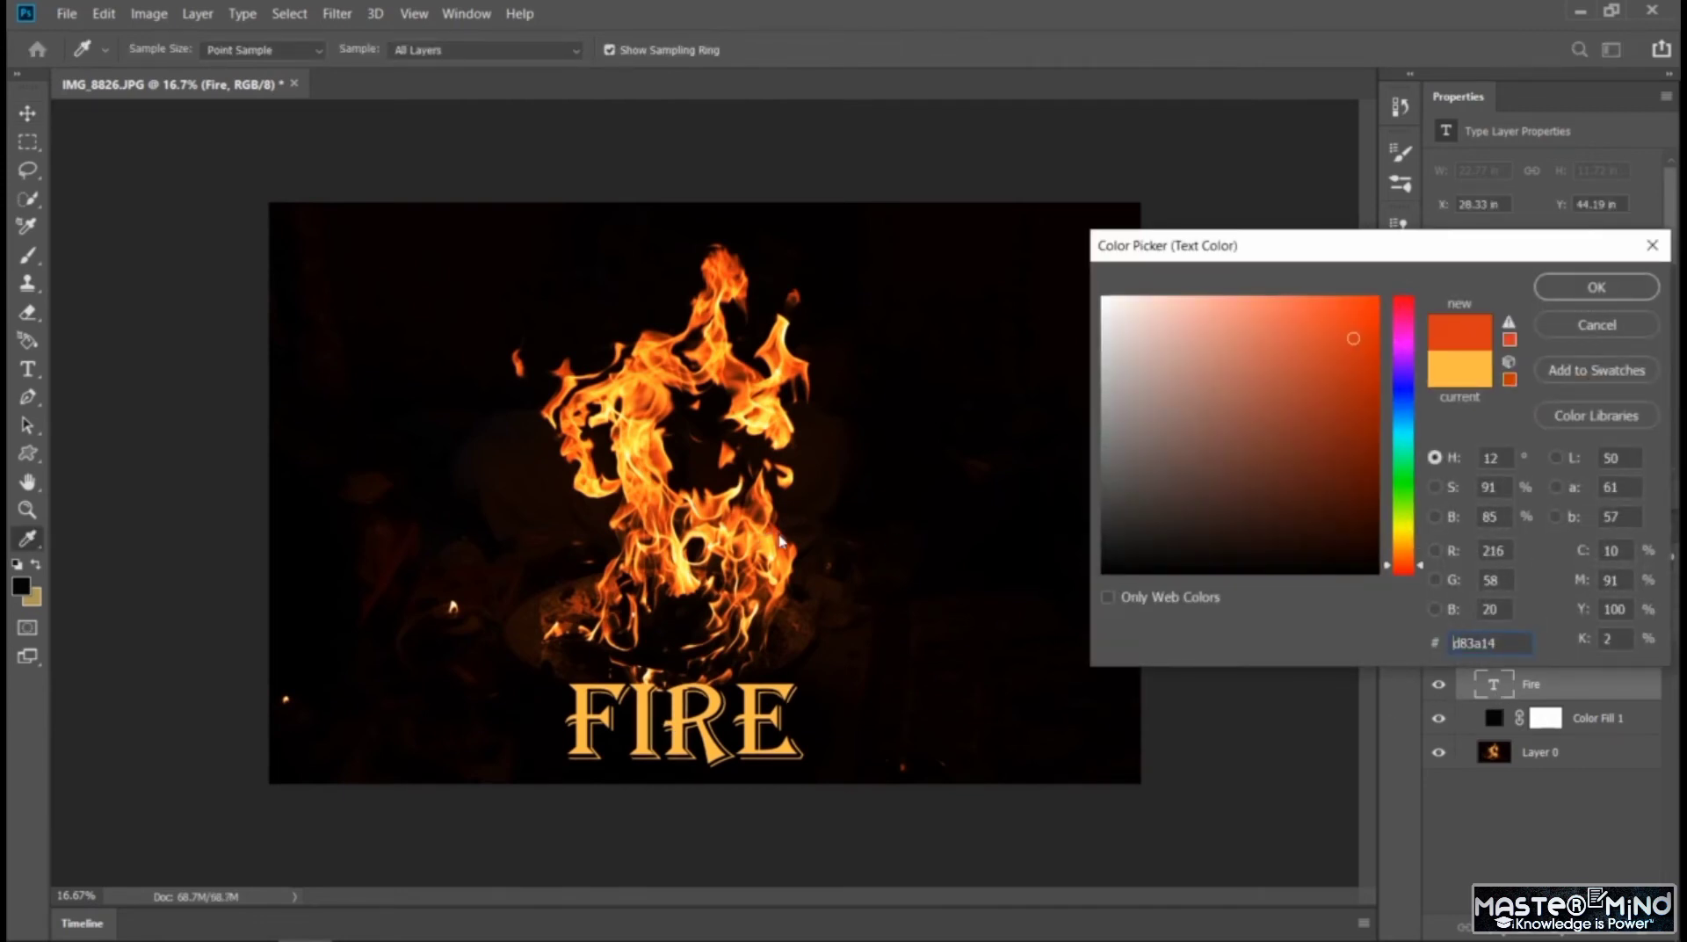
{"action": "left_click", "coordinate": [639, 442]}
{"action": "left_click", "coordinate": [640, 448]}
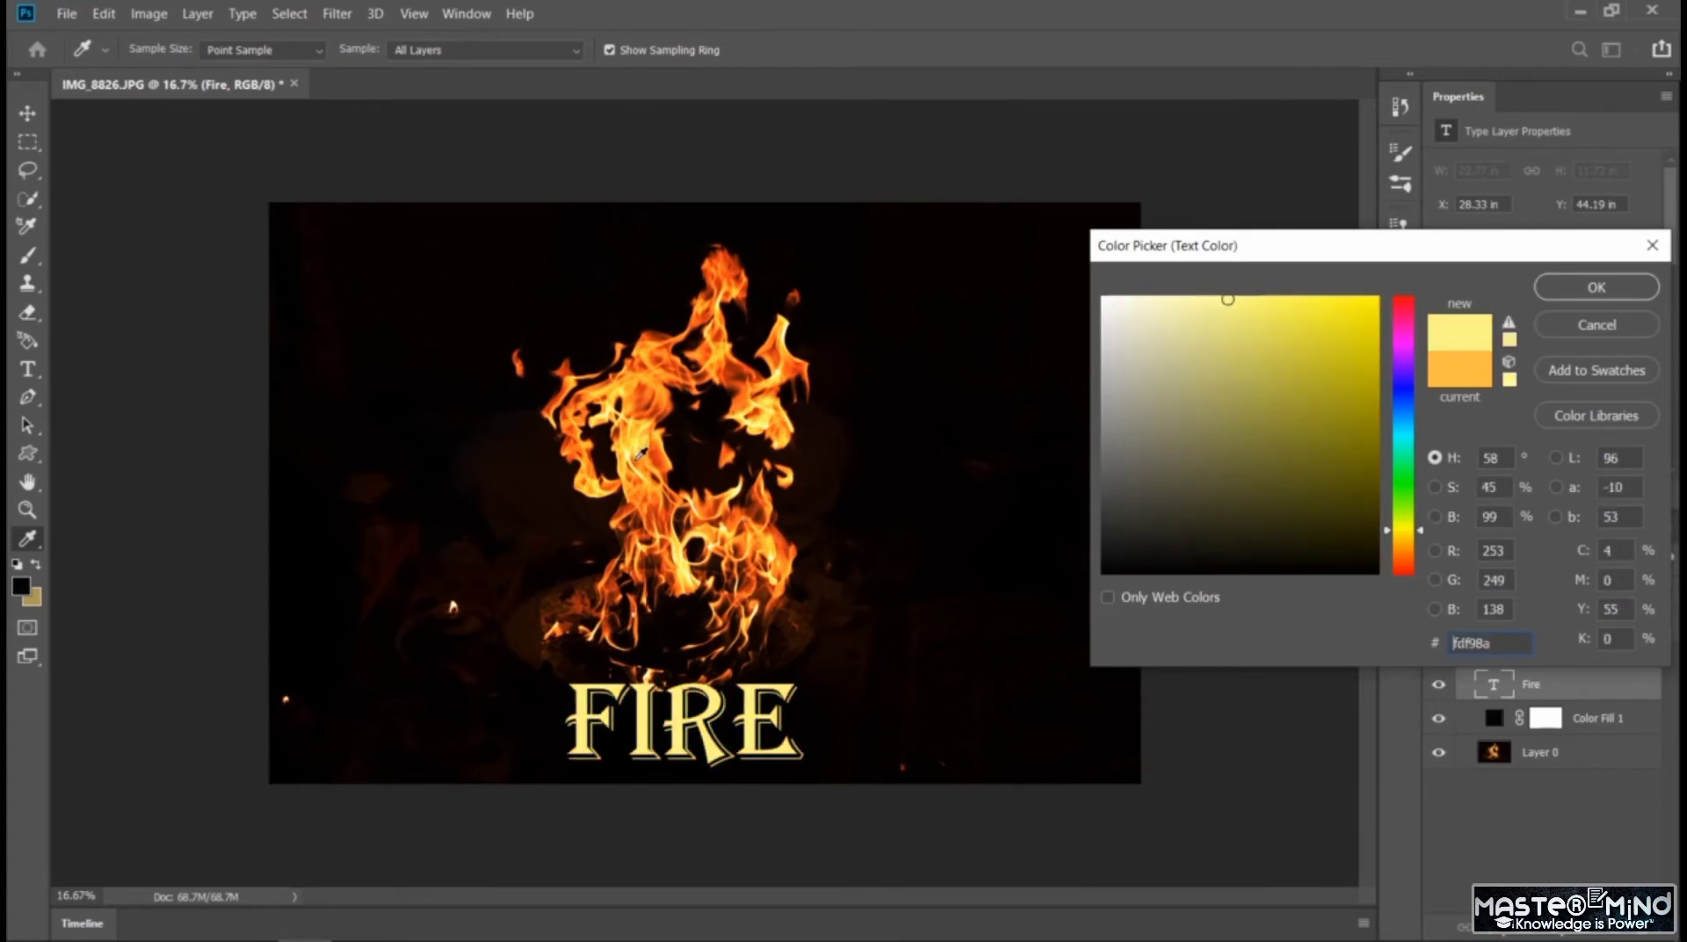
{"action": "left_click", "coordinate": [648, 490]}
{"action": "left_click", "coordinate": [647, 497]}
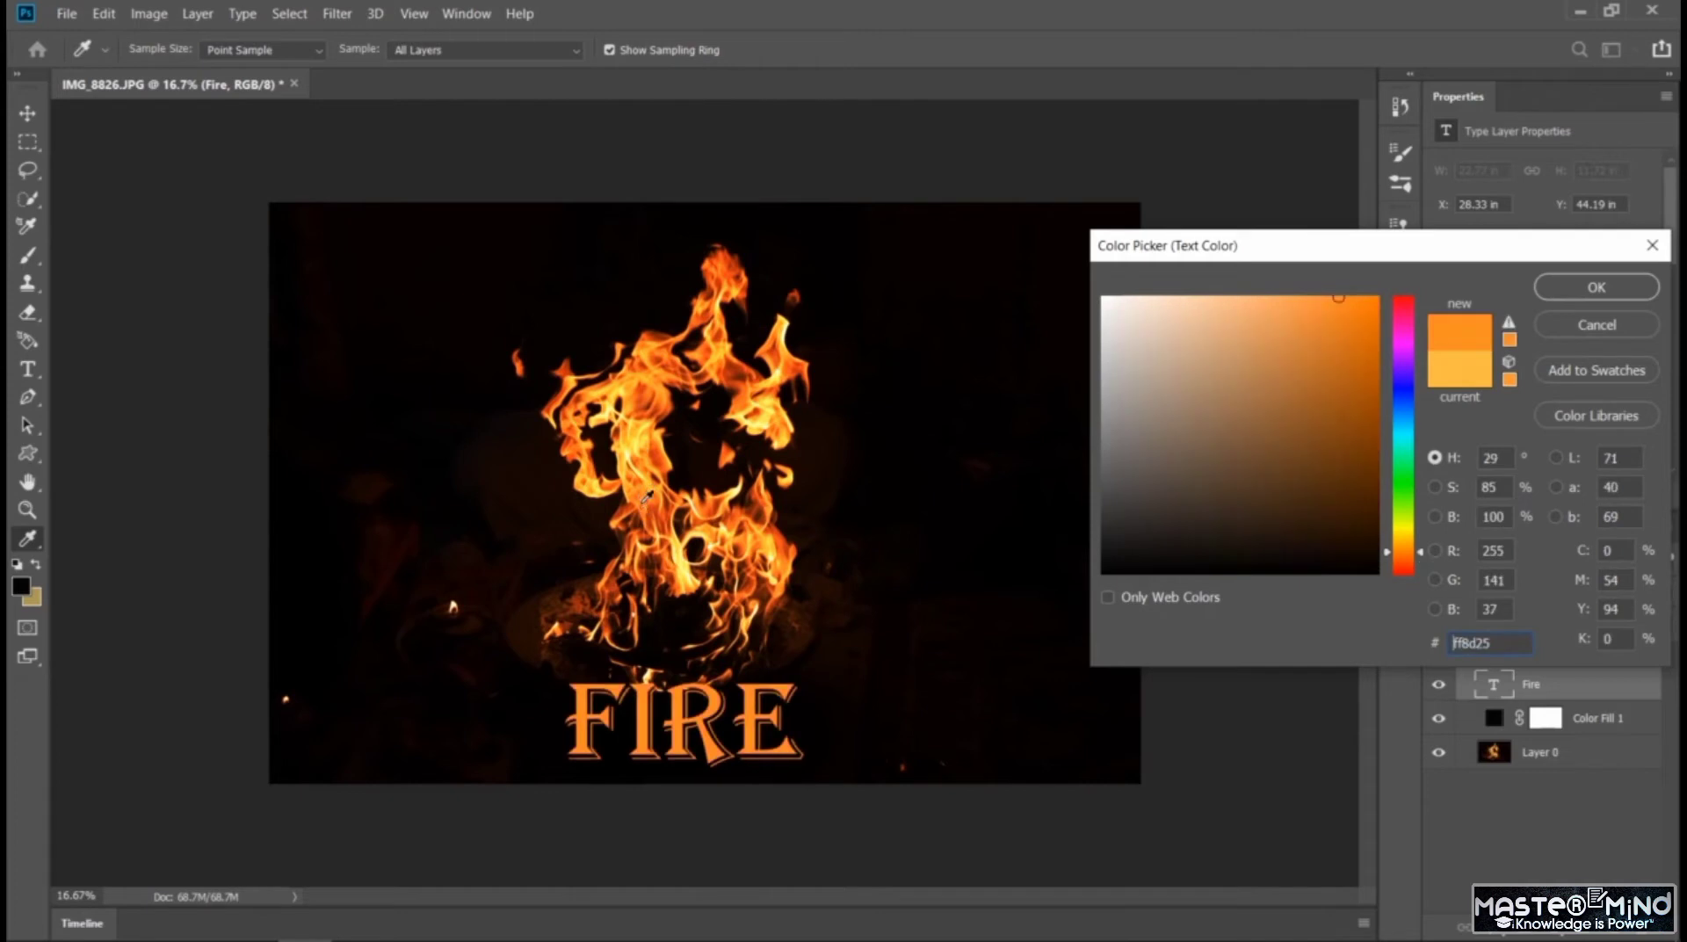
{"action": "left_click", "coordinate": [642, 506]}
{"action": "left_click", "coordinate": [646, 510]}
{"action": "left_click", "coordinate": [650, 514]}
{"action": "left_click", "coordinate": [654, 508]}
{"action": "left_click", "coordinate": [660, 497]}
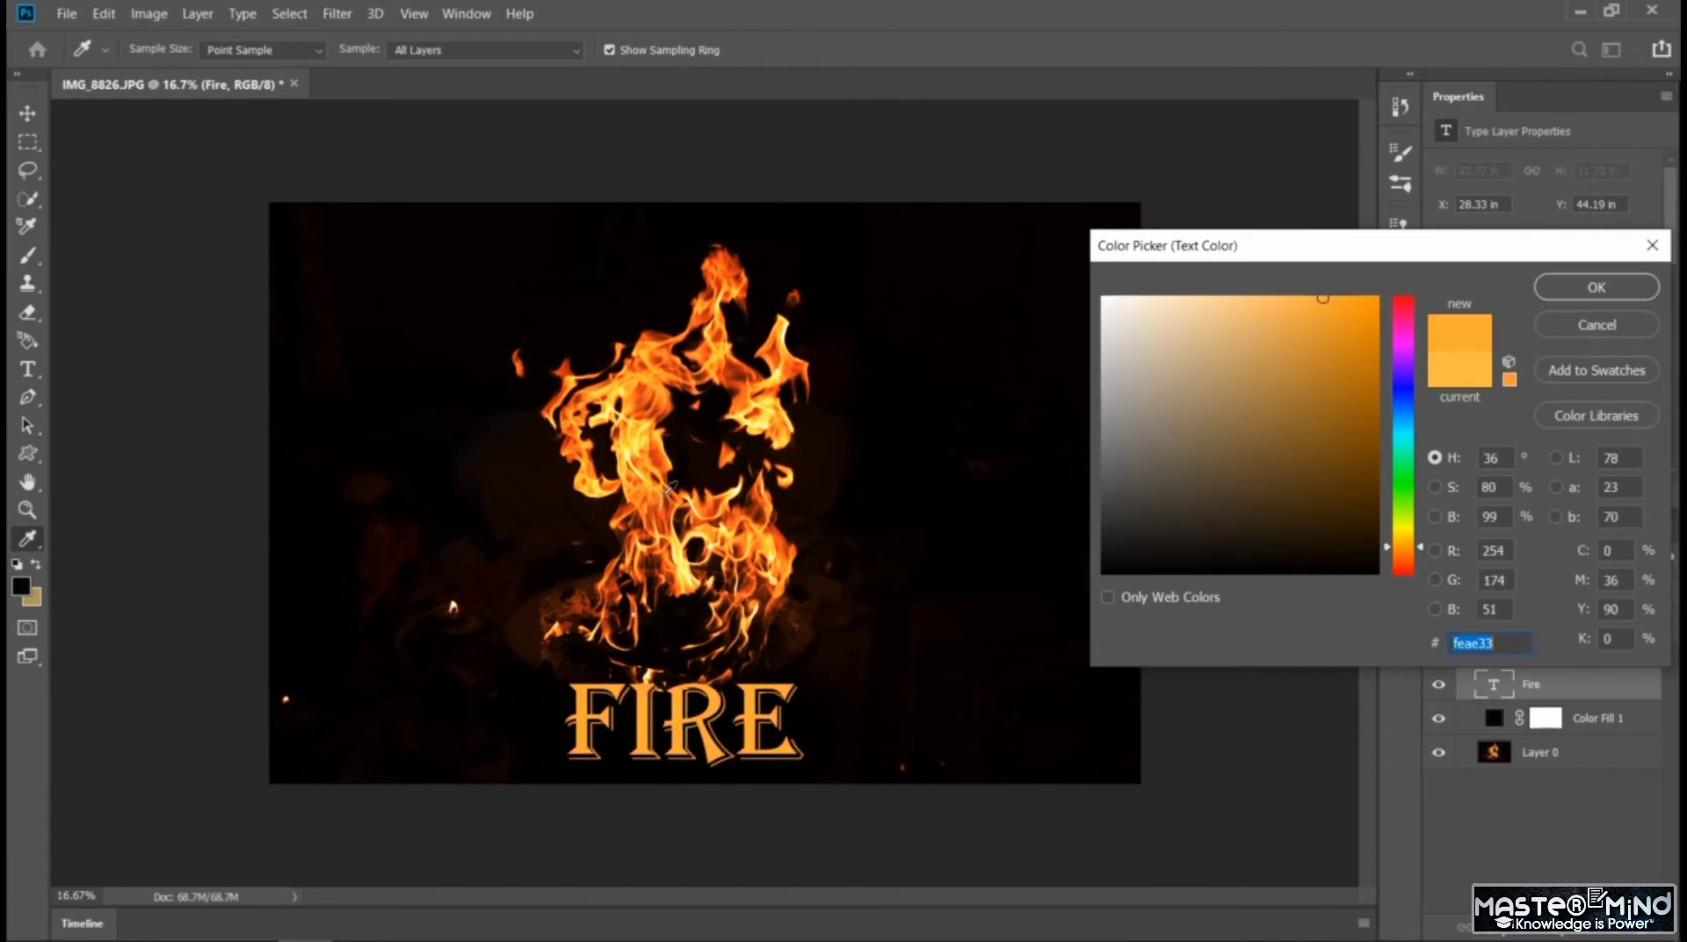
{"action": "left_click", "coordinate": [671, 484]}
{"action": "left_click", "coordinate": [691, 496]}
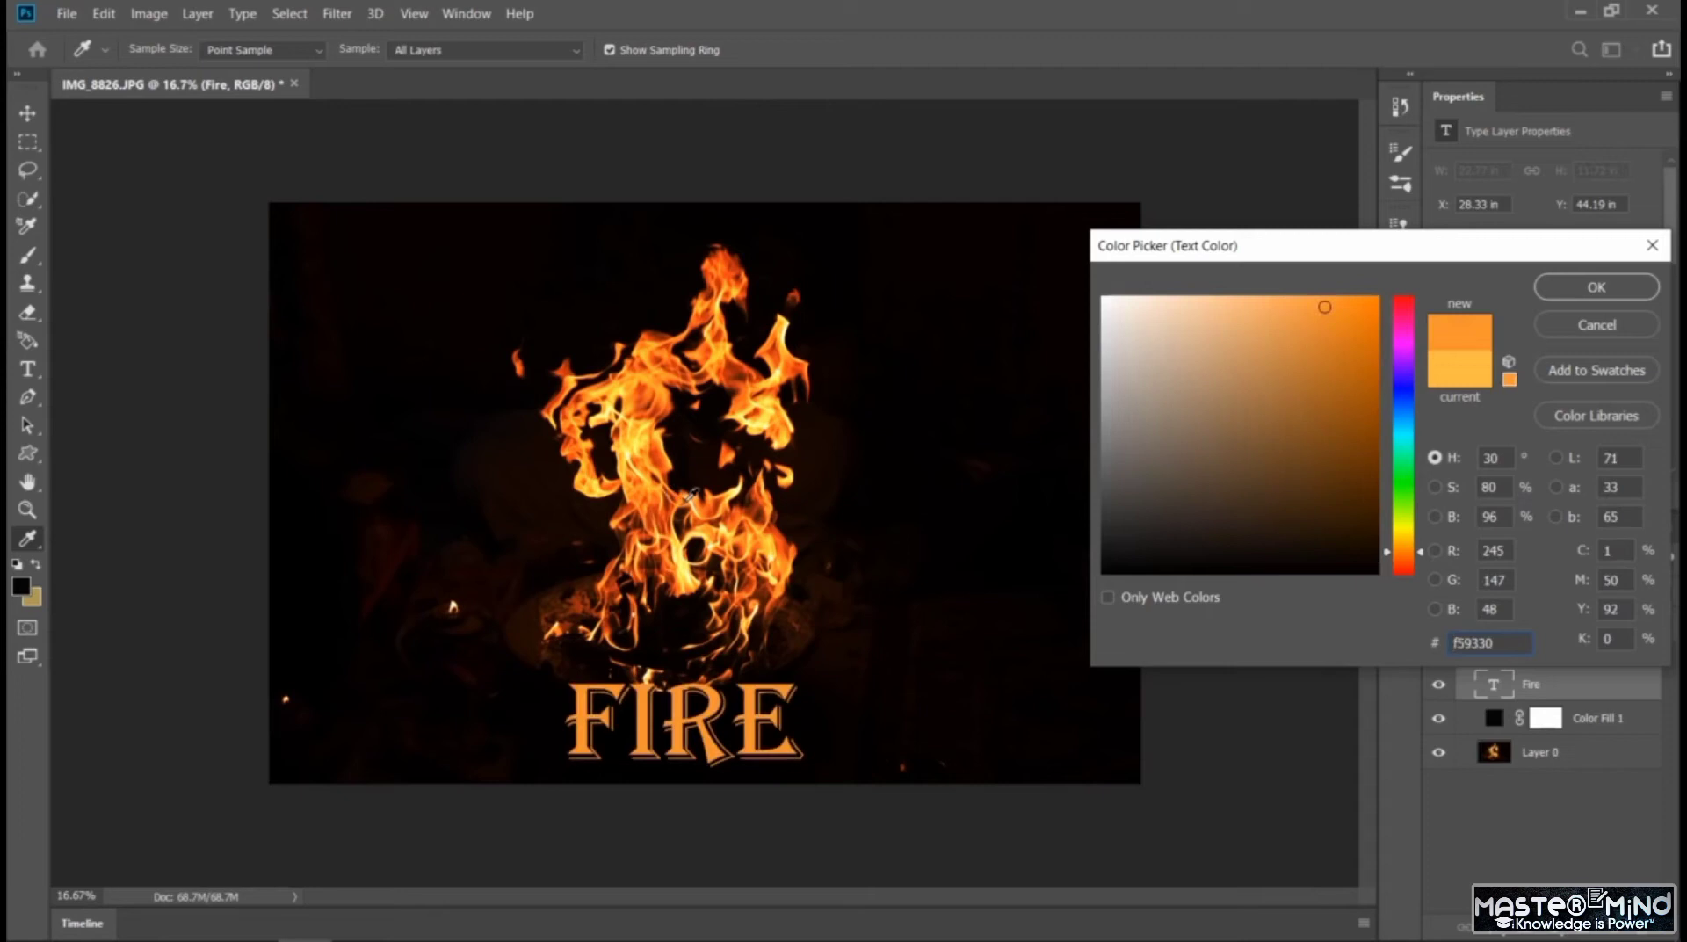
{"action": "left_click", "coordinate": [694, 497]}
{"action": "left_click", "coordinate": [741, 503]}
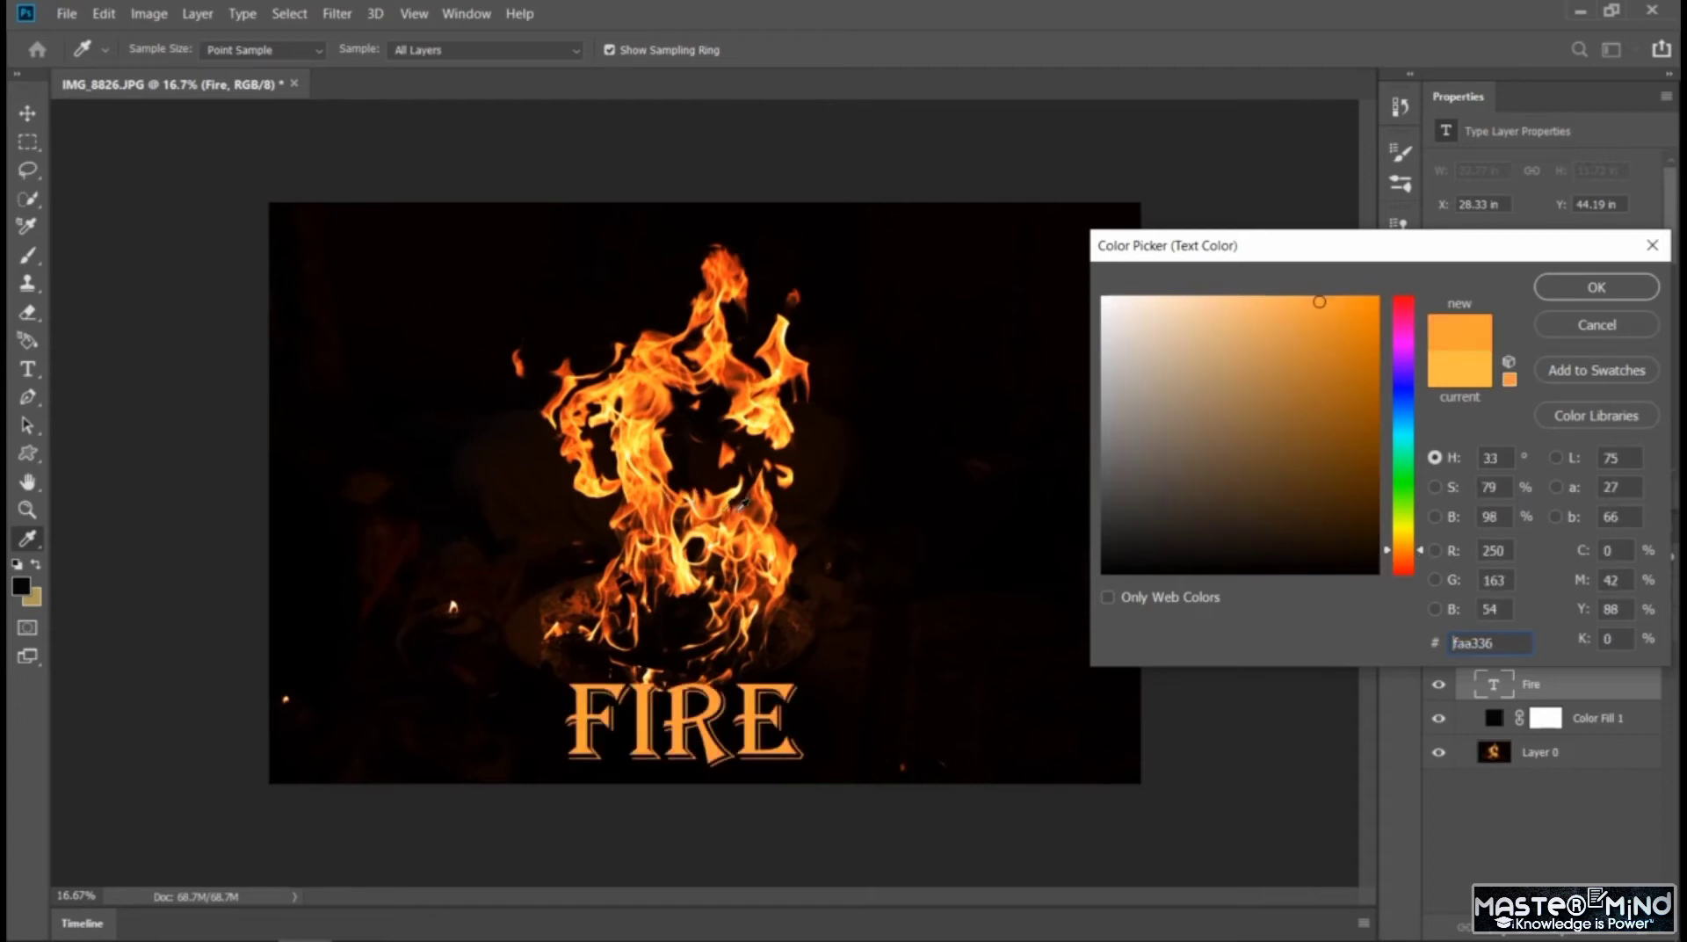
{"action": "left_click", "coordinate": [747, 506]}
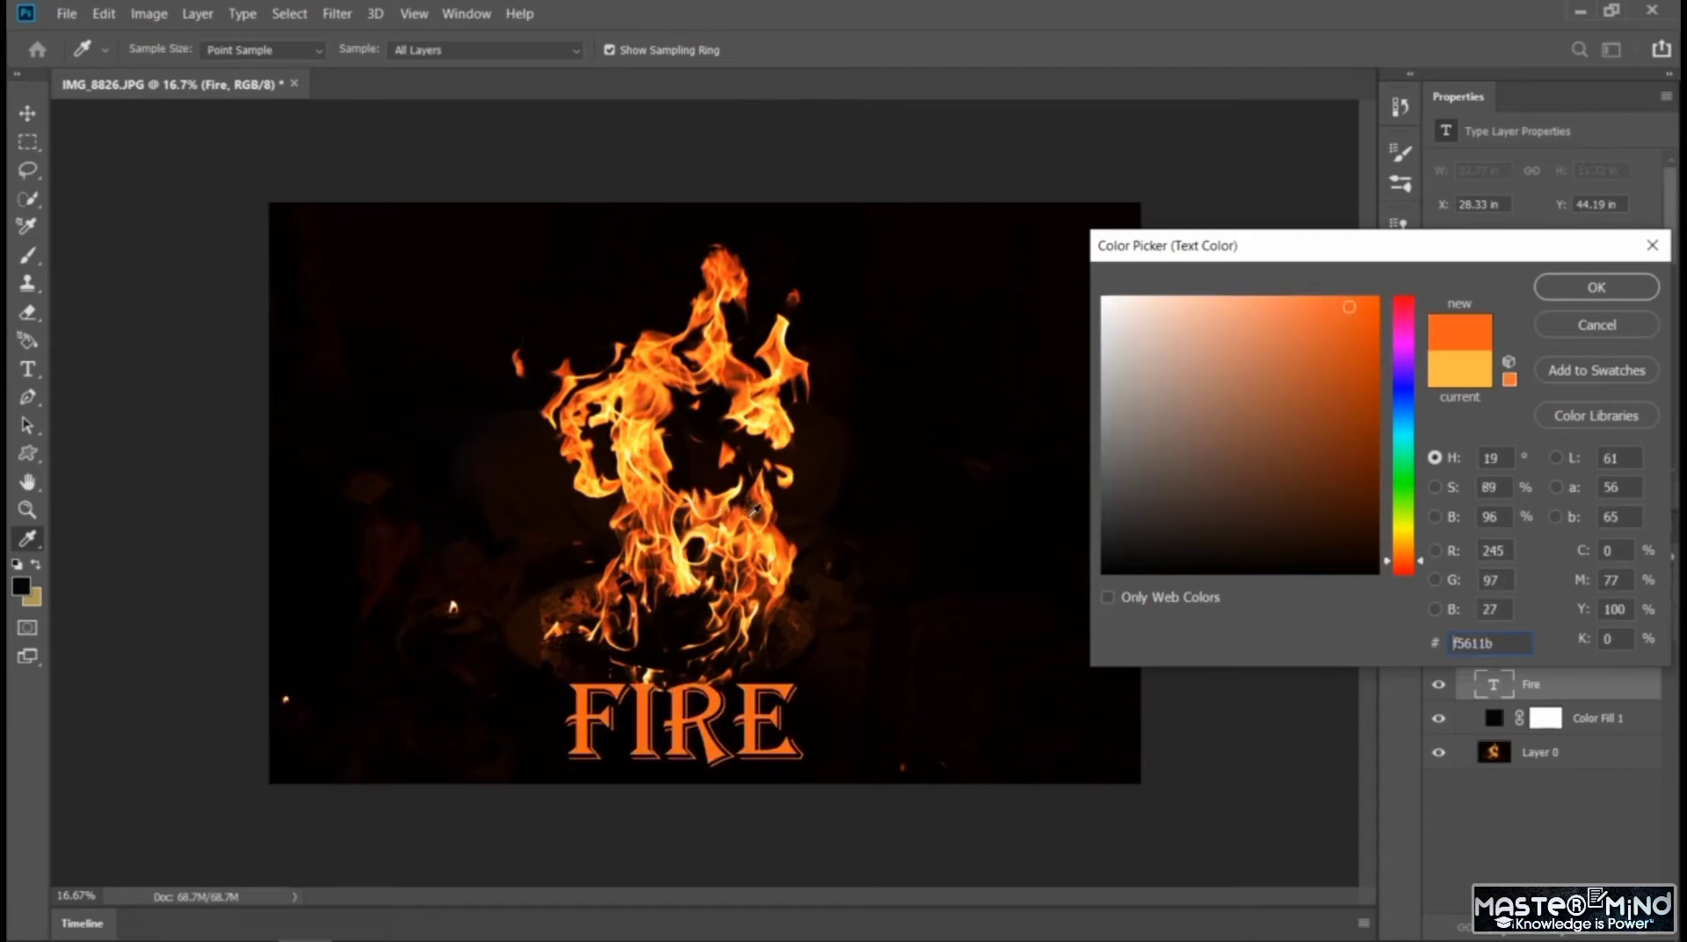
{"action": "left_click", "coordinate": [759, 518]}
{"action": "left_click", "coordinate": [697, 605]}
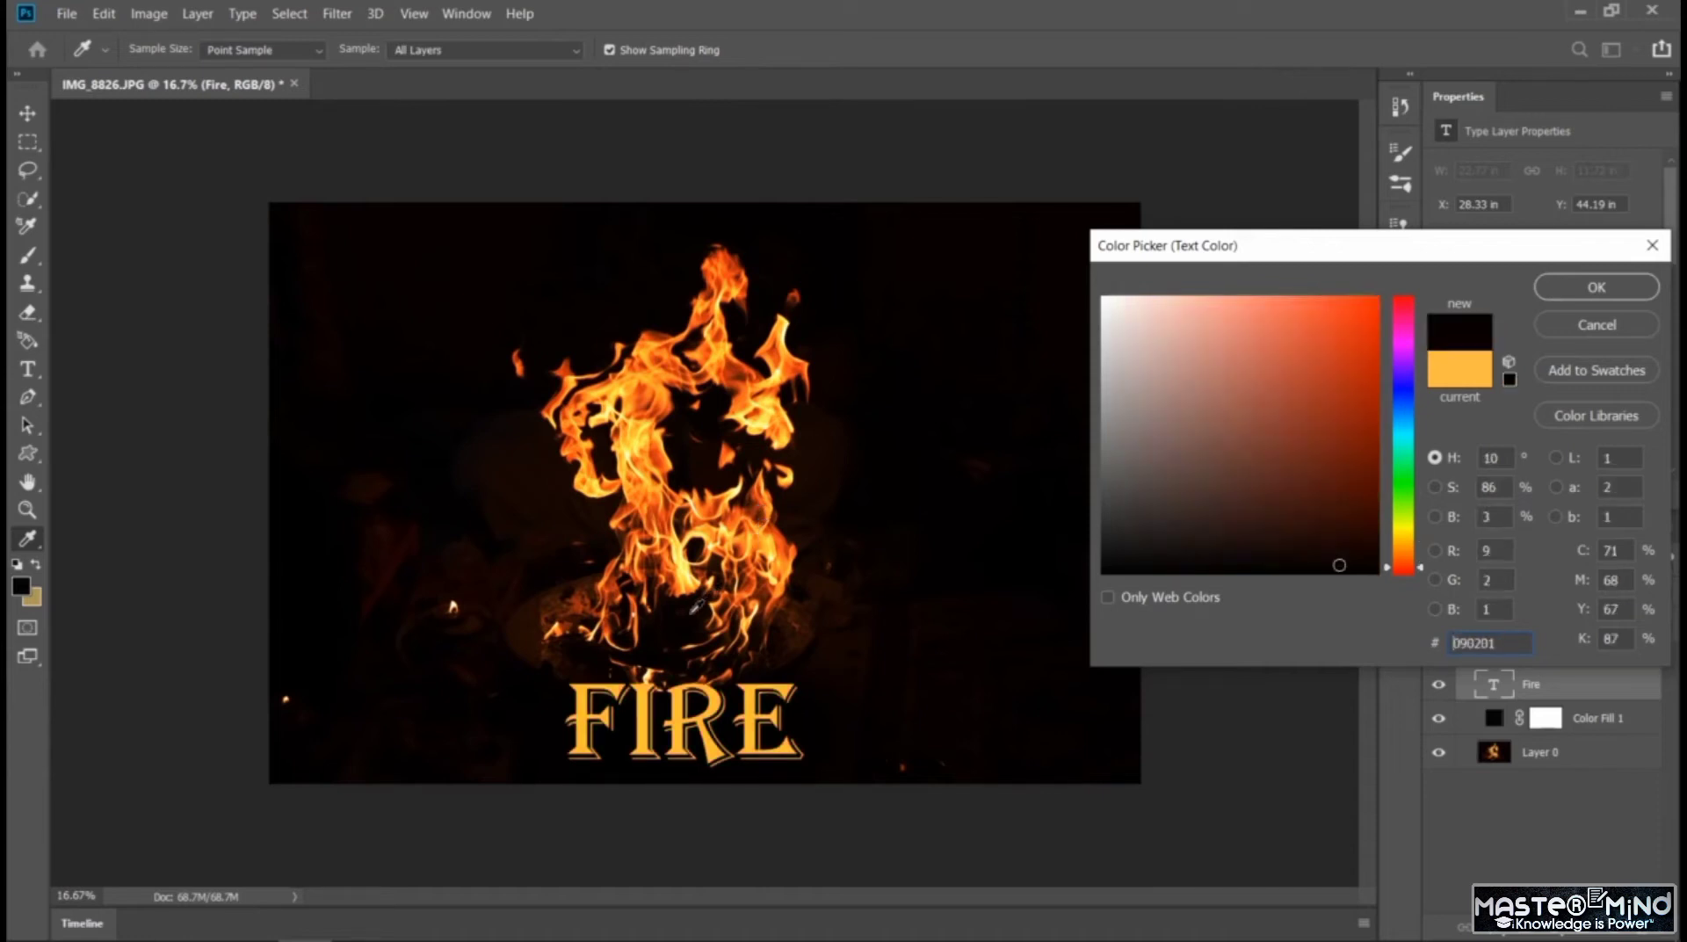
{"action": "left_click", "coordinate": [691, 581]}
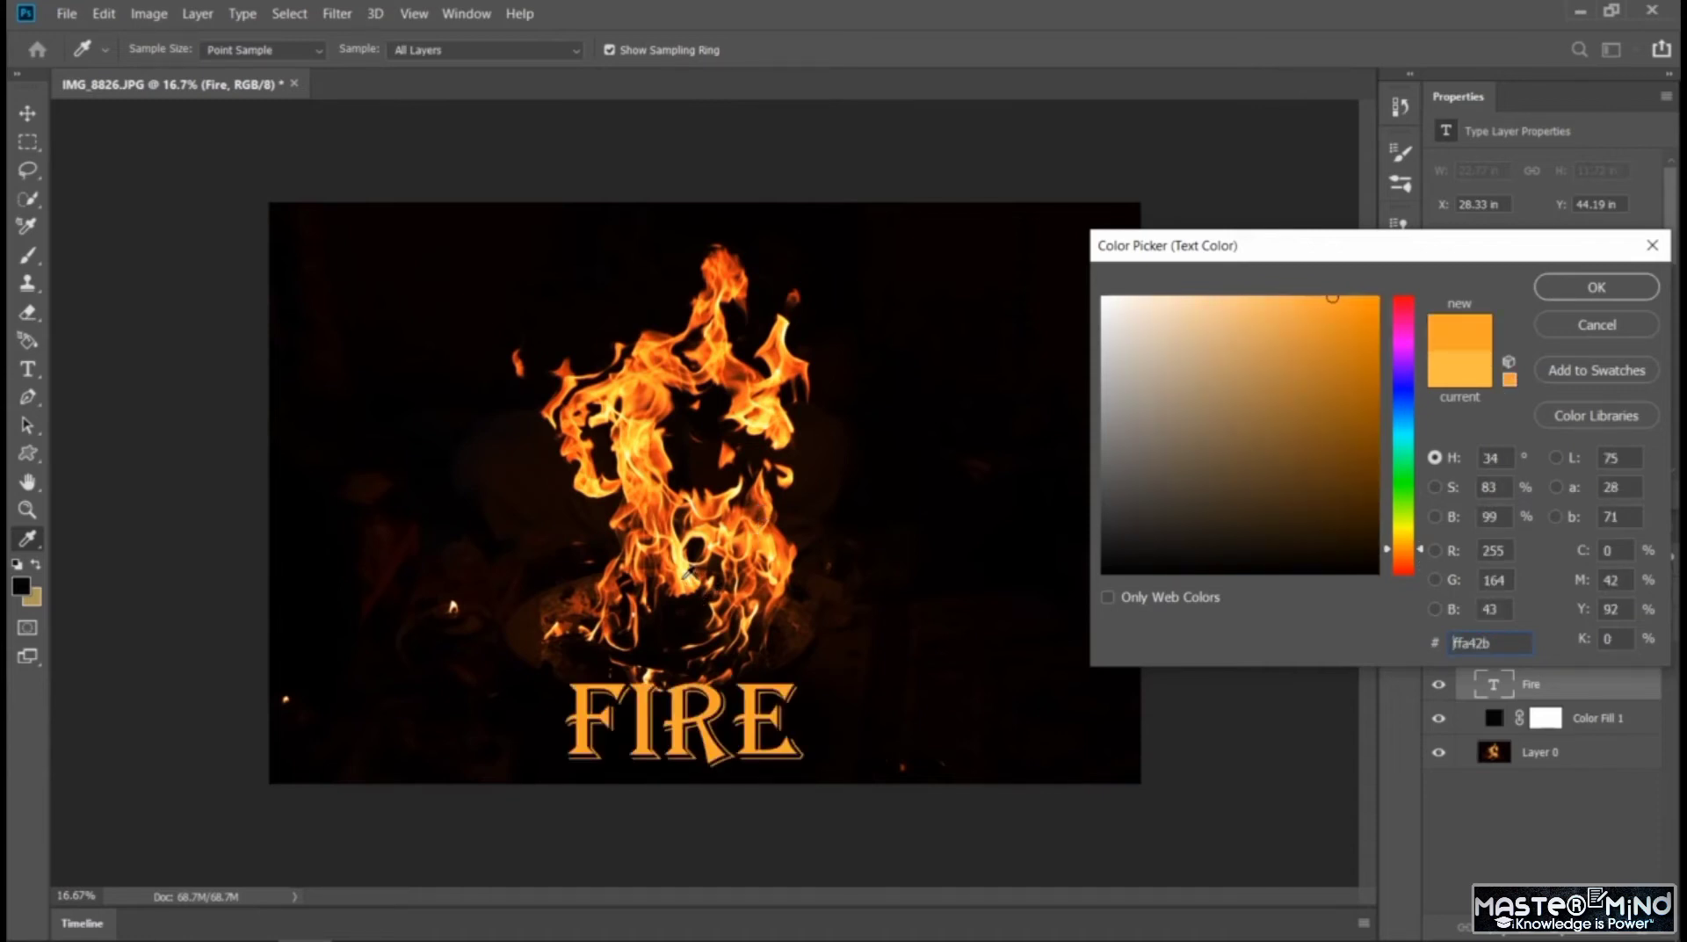
{"action": "left_click", "coordinate": [726, 259]}
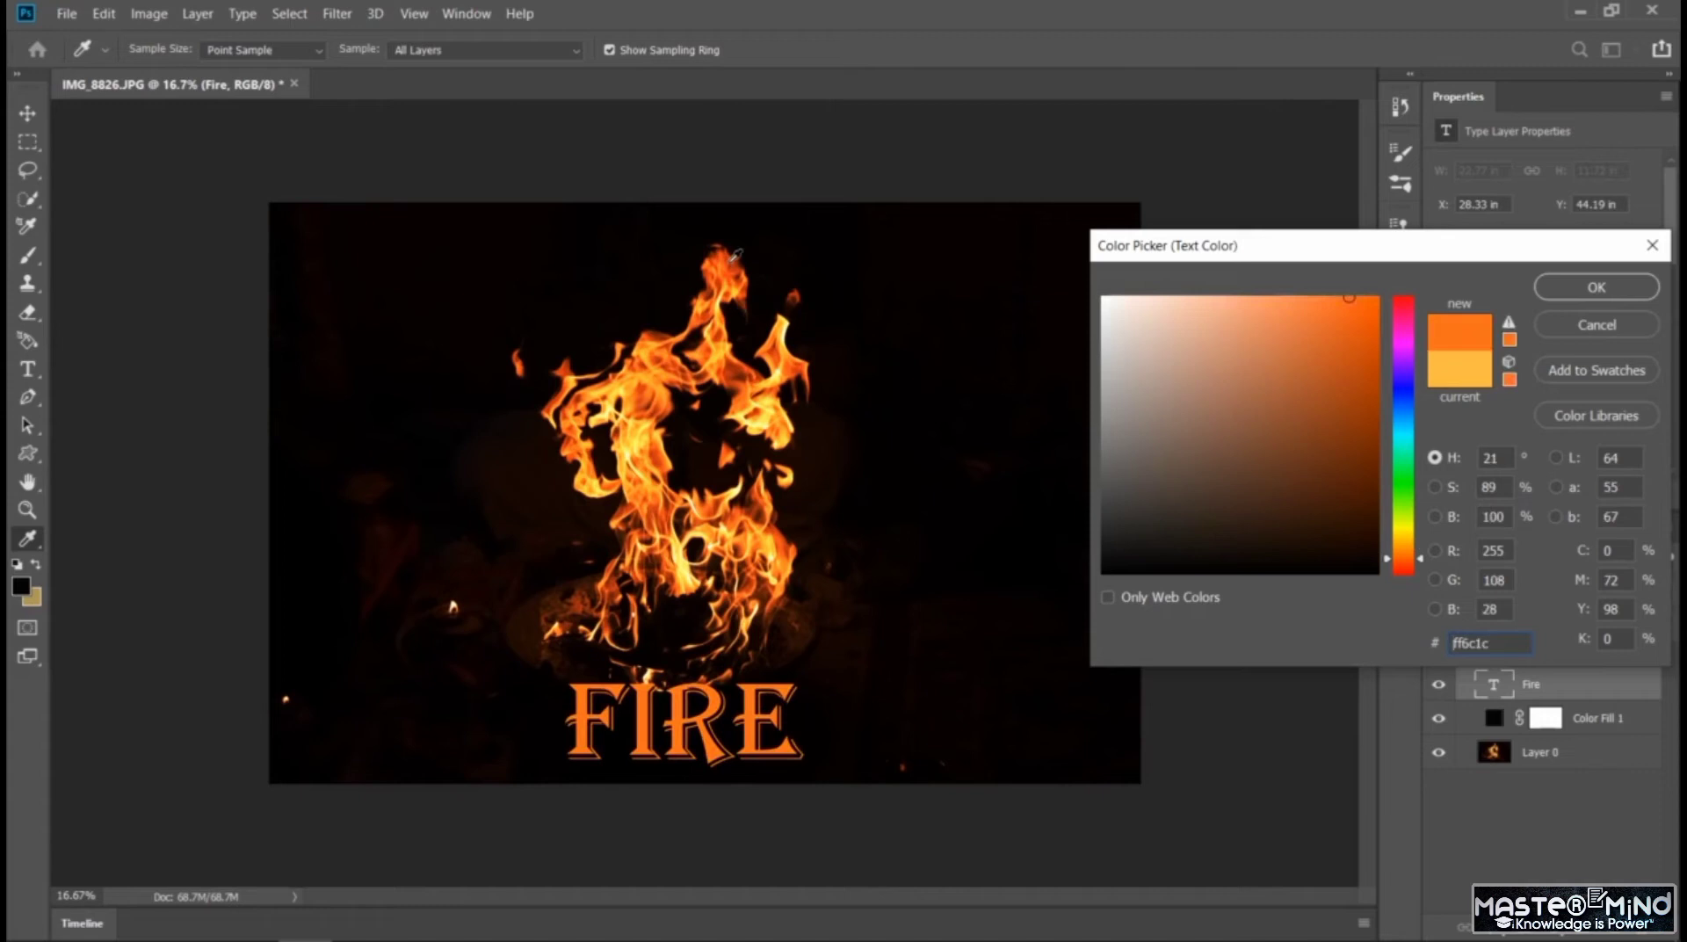
{"action": "left_click", "coordinate": [736, 258]}
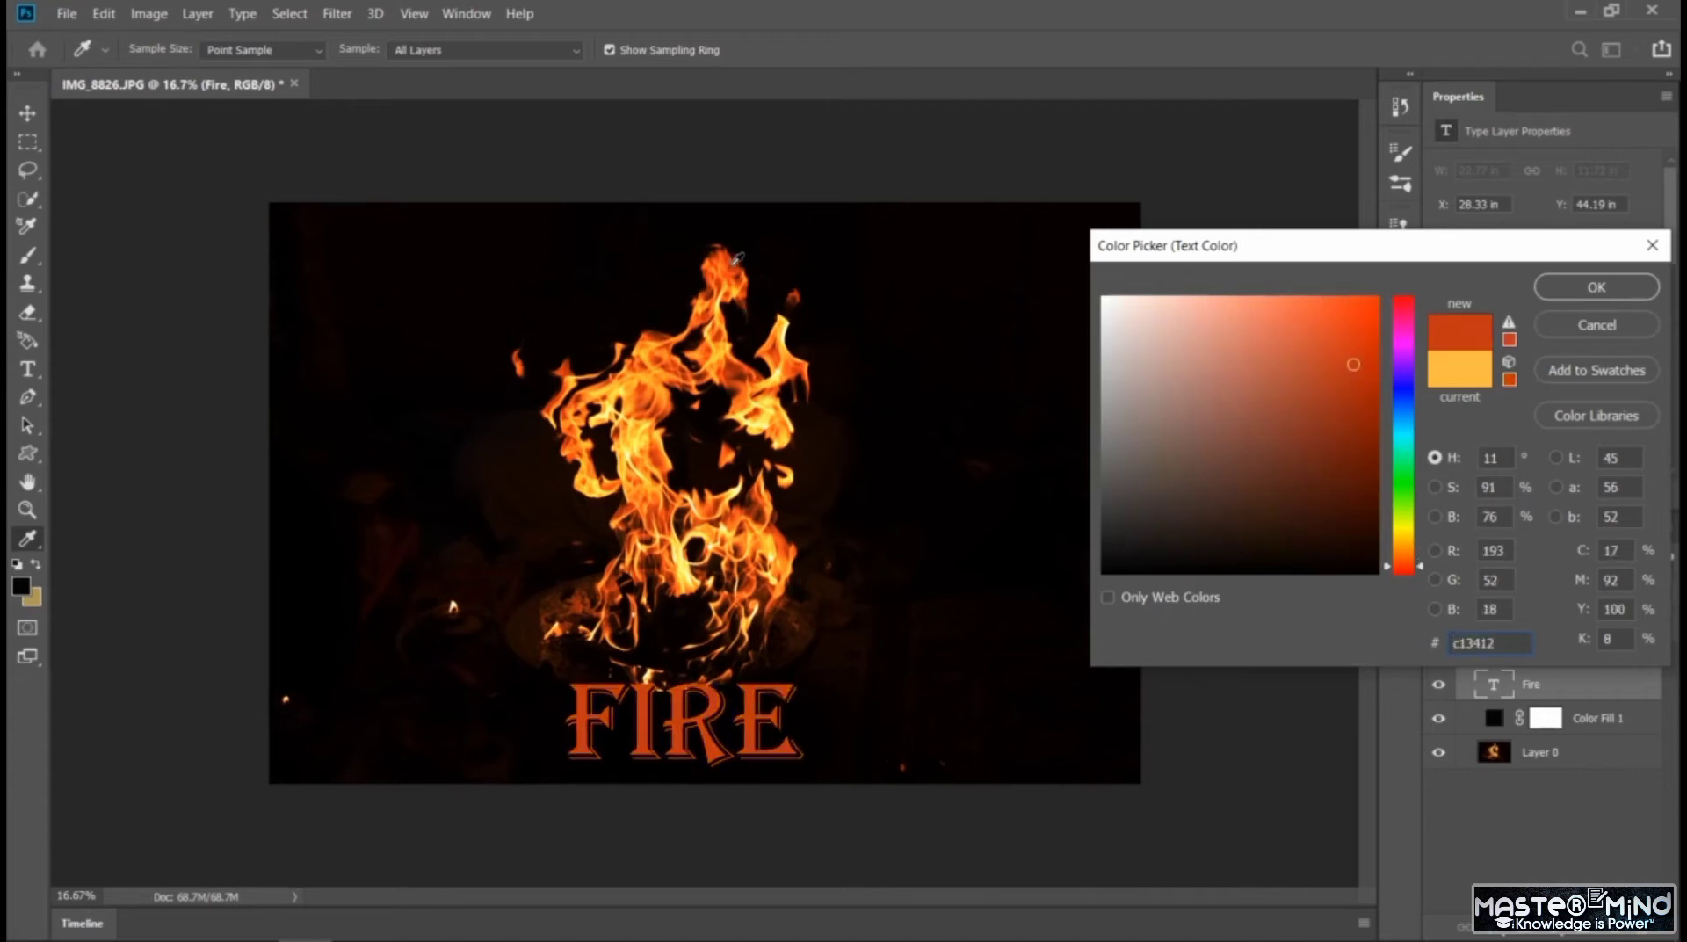
{"action": "left_click", "coordinate": [739, 274]}
{"action": "left_click", "coordinate": [743, 280]}
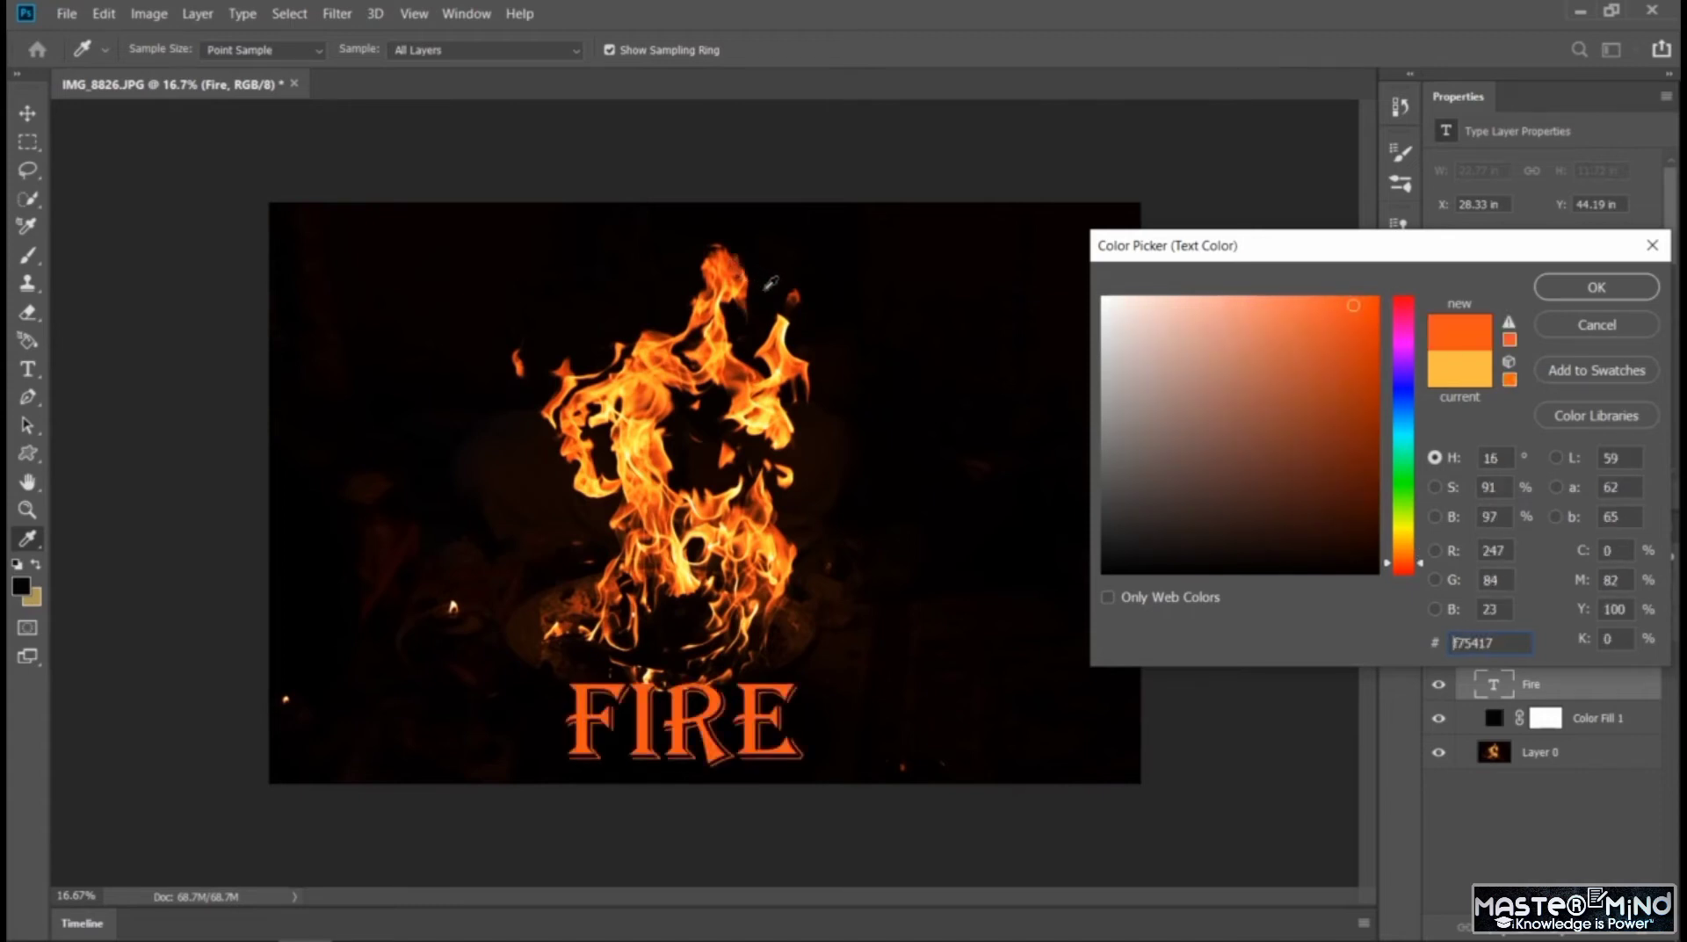
{"action": "left_click", "coordinate": [799, 290]}
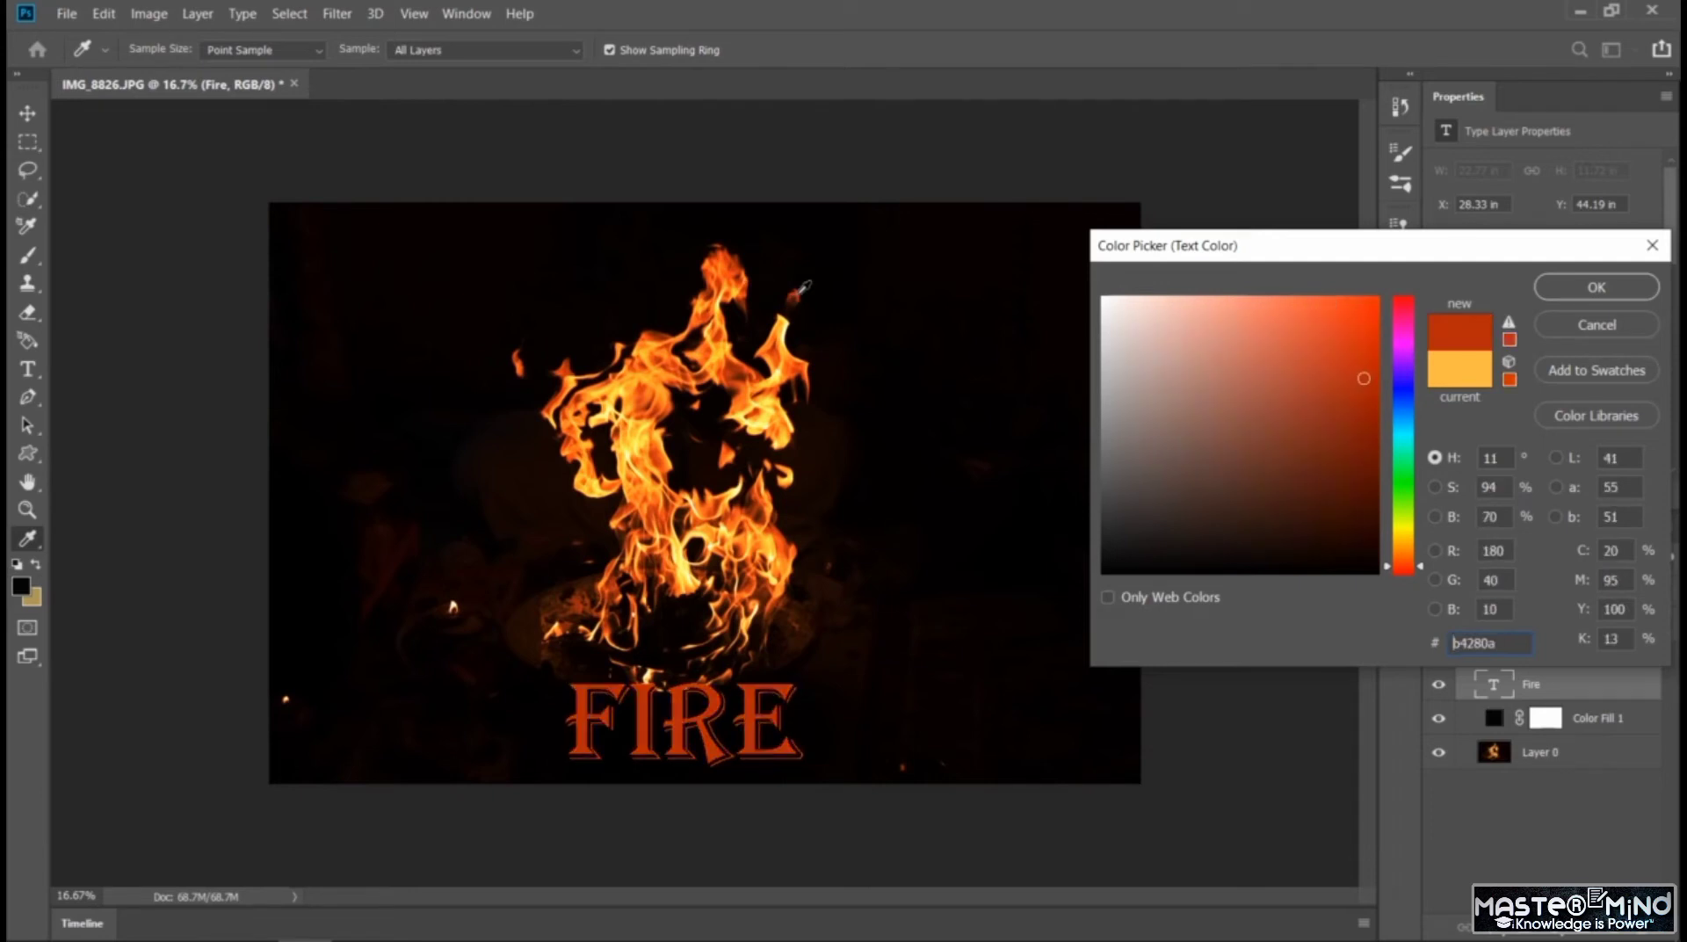
{"action": "left_click", "coordinate": [776, 342]}
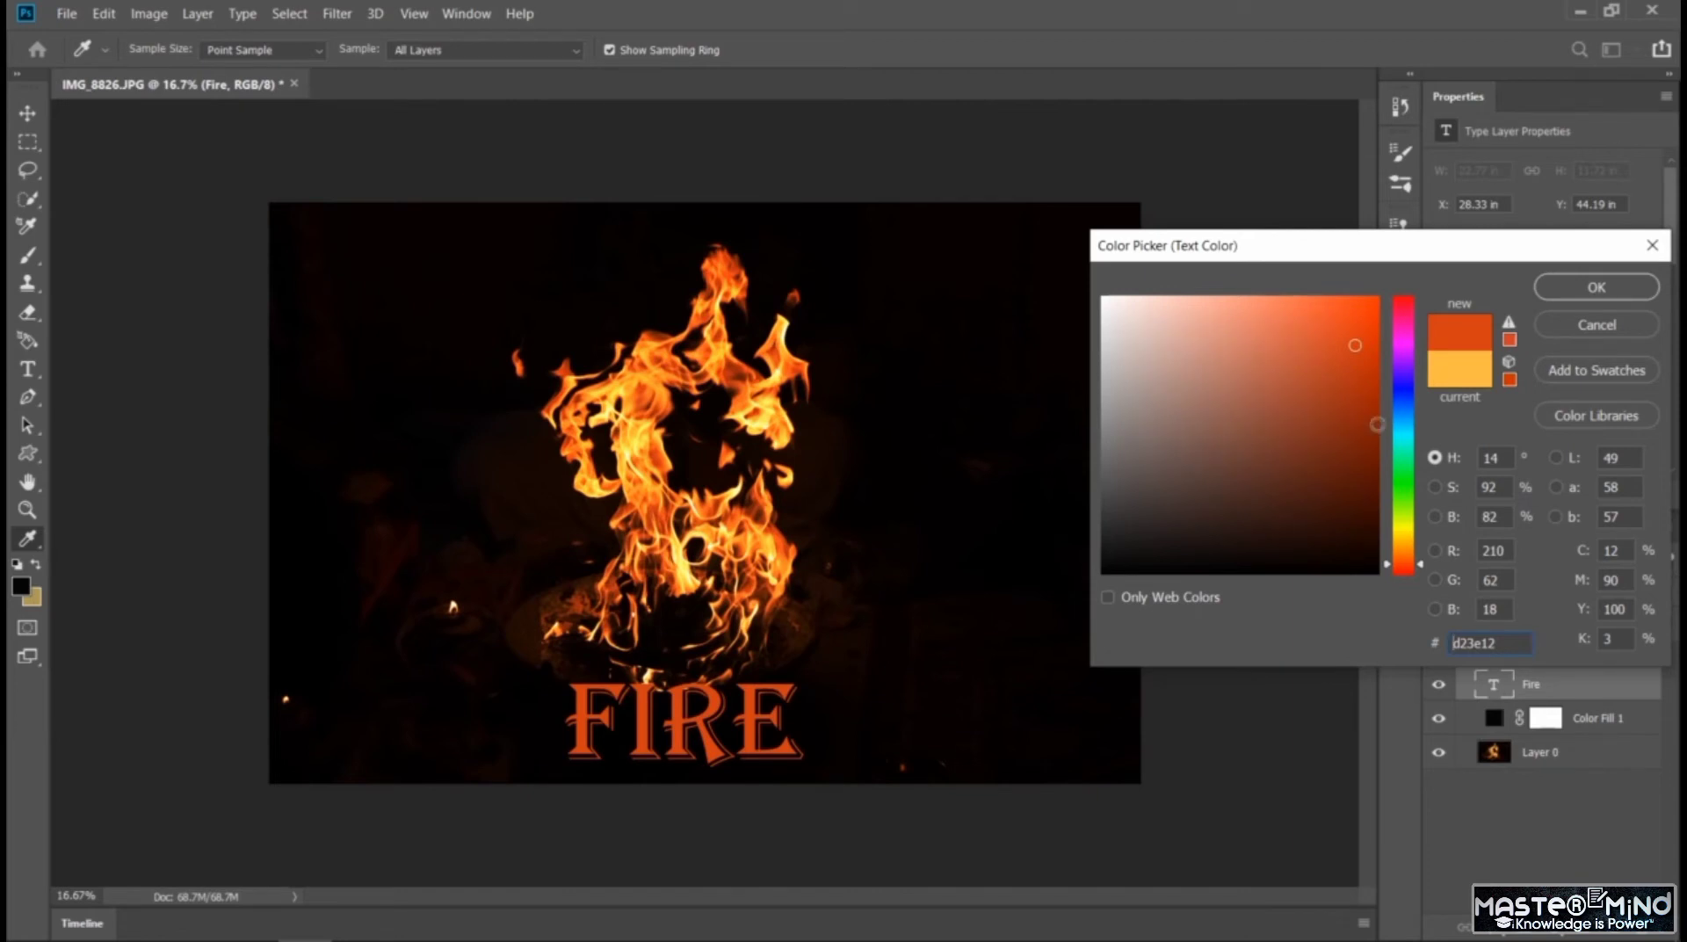
{"action": "left_click", "coordinate": [786, 352]}
{"action": "left_click", "coordinate": [777, 343]}
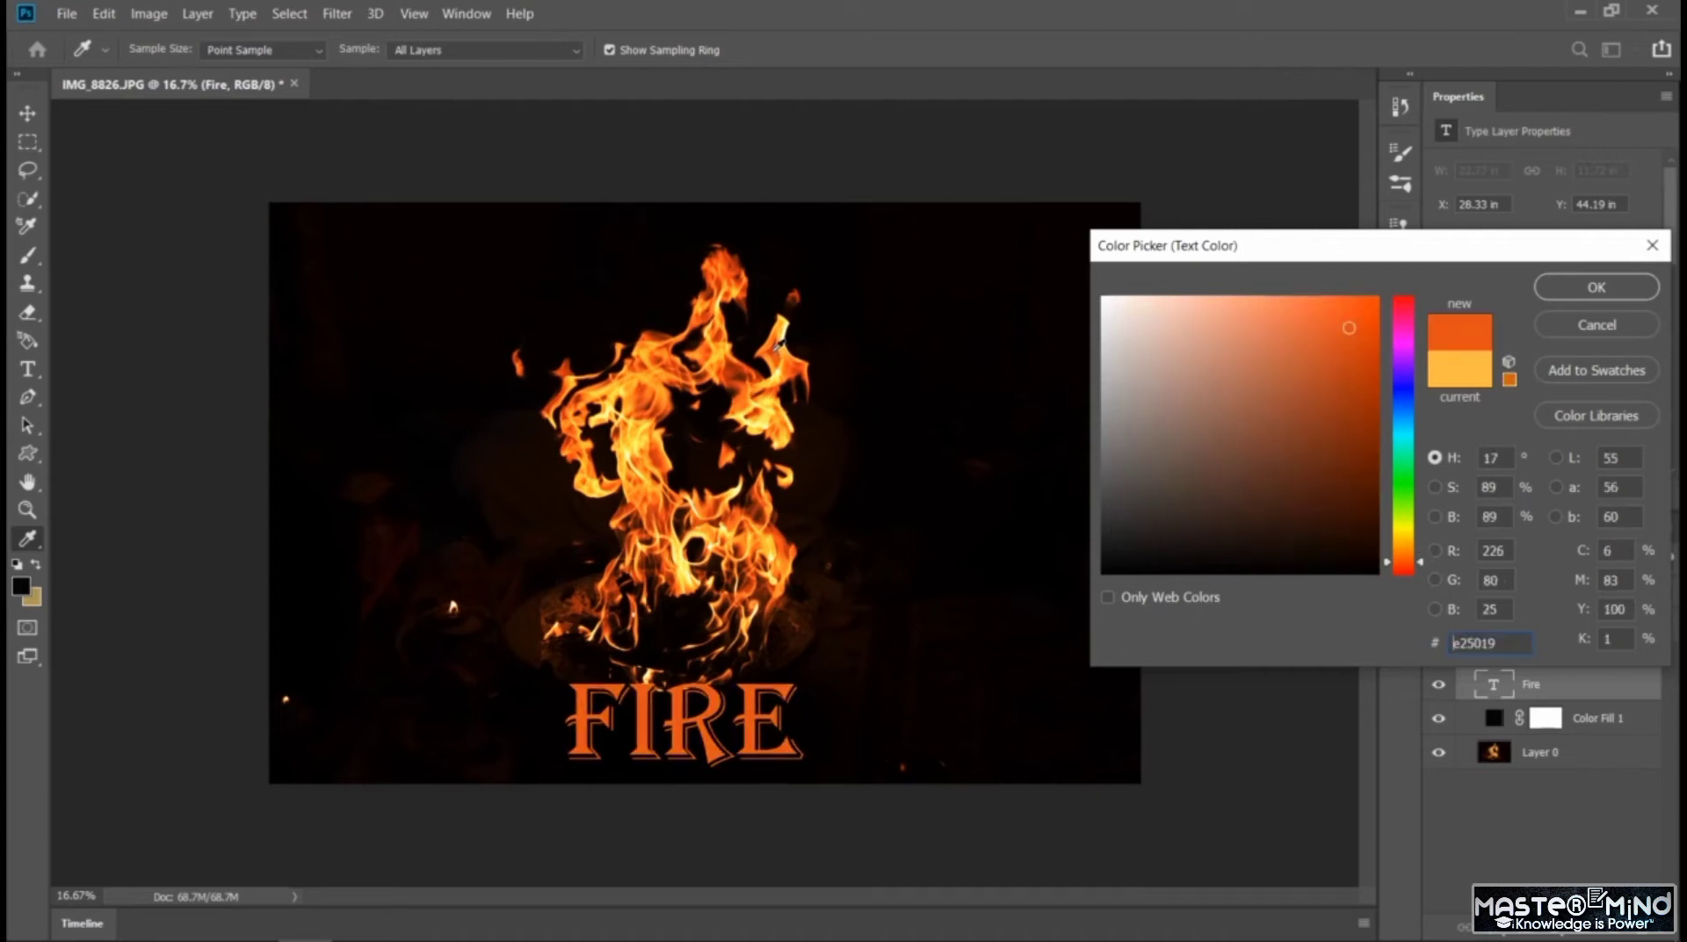
{"action": "left_click", "coordinate": [1574, 290]}
Reduce the FIRE text's font size to 672 pt
{"action": "double_click", "coordinate": [694, 716]}
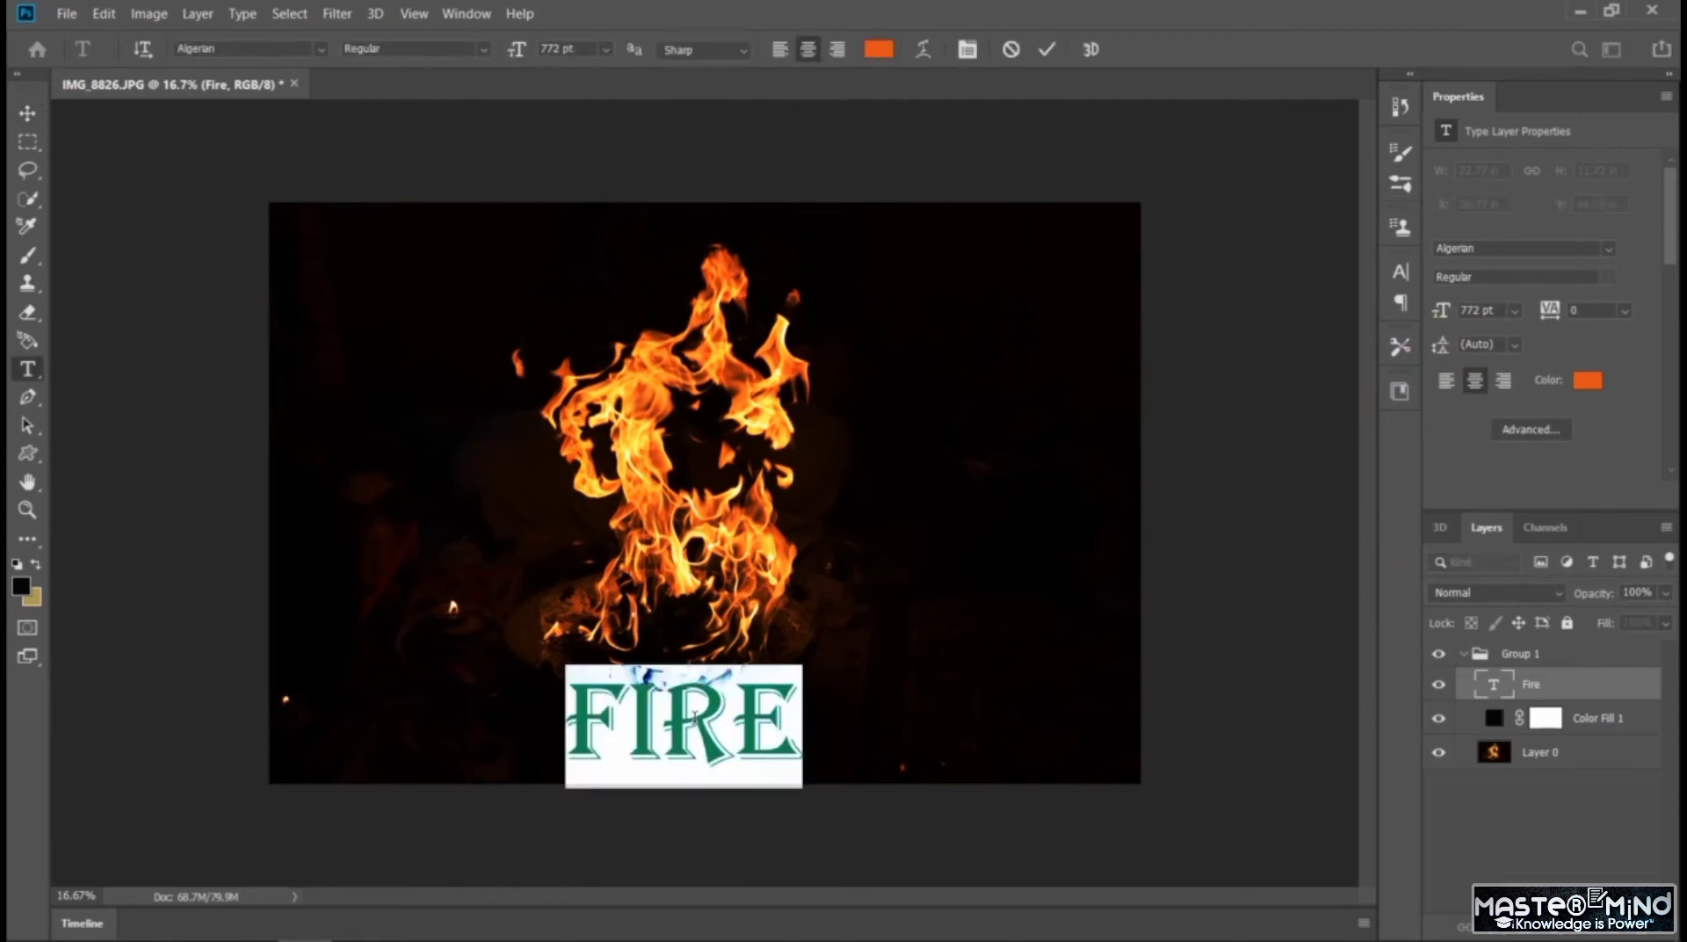
{"action": "left_click", "coordinate": [1514, 311]}
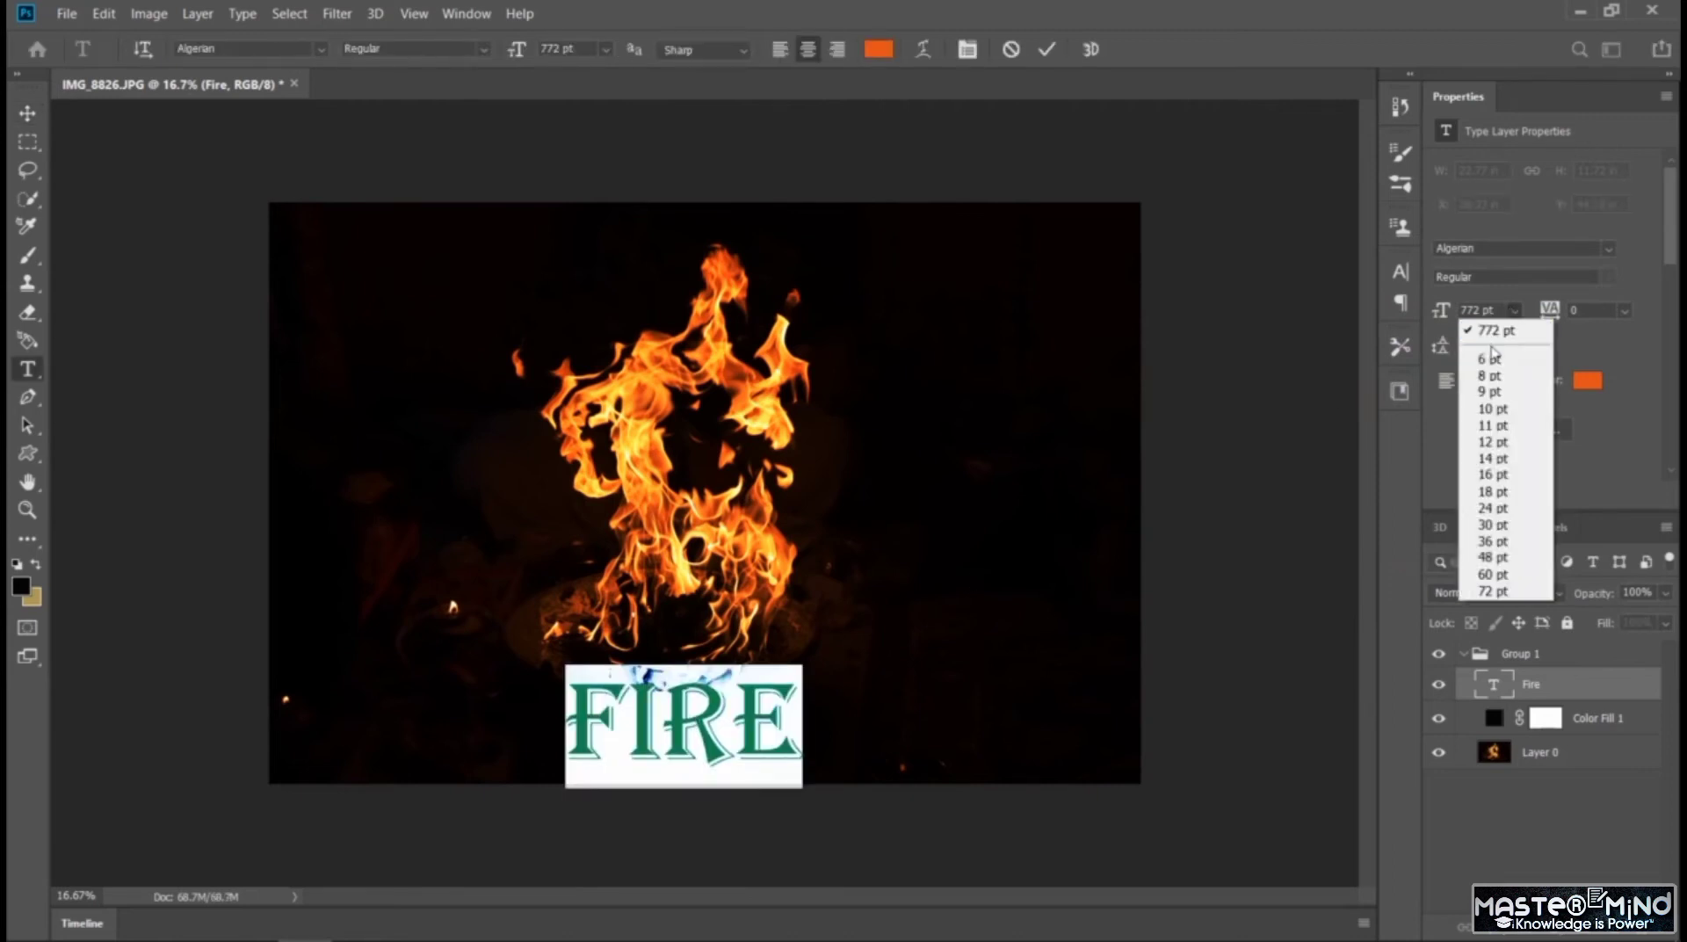
{"action": "left_click", "coordinate": [1488, 332]}
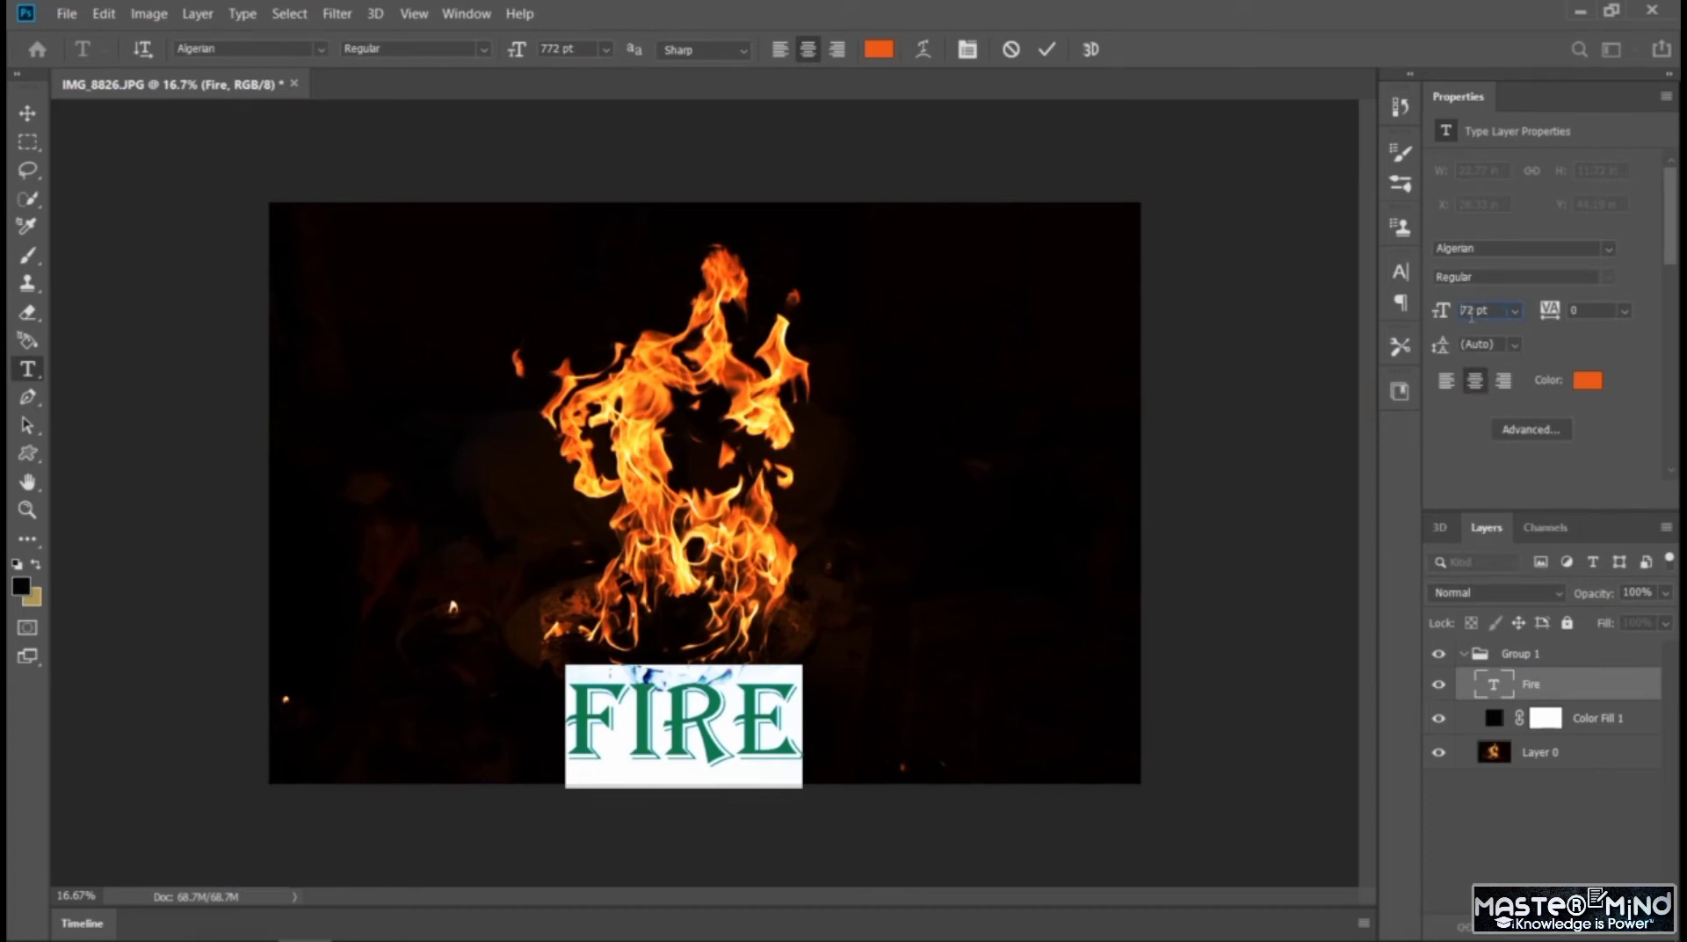
{"action": "type", "text": "6"}
{"action": "key", "text": "Return"}
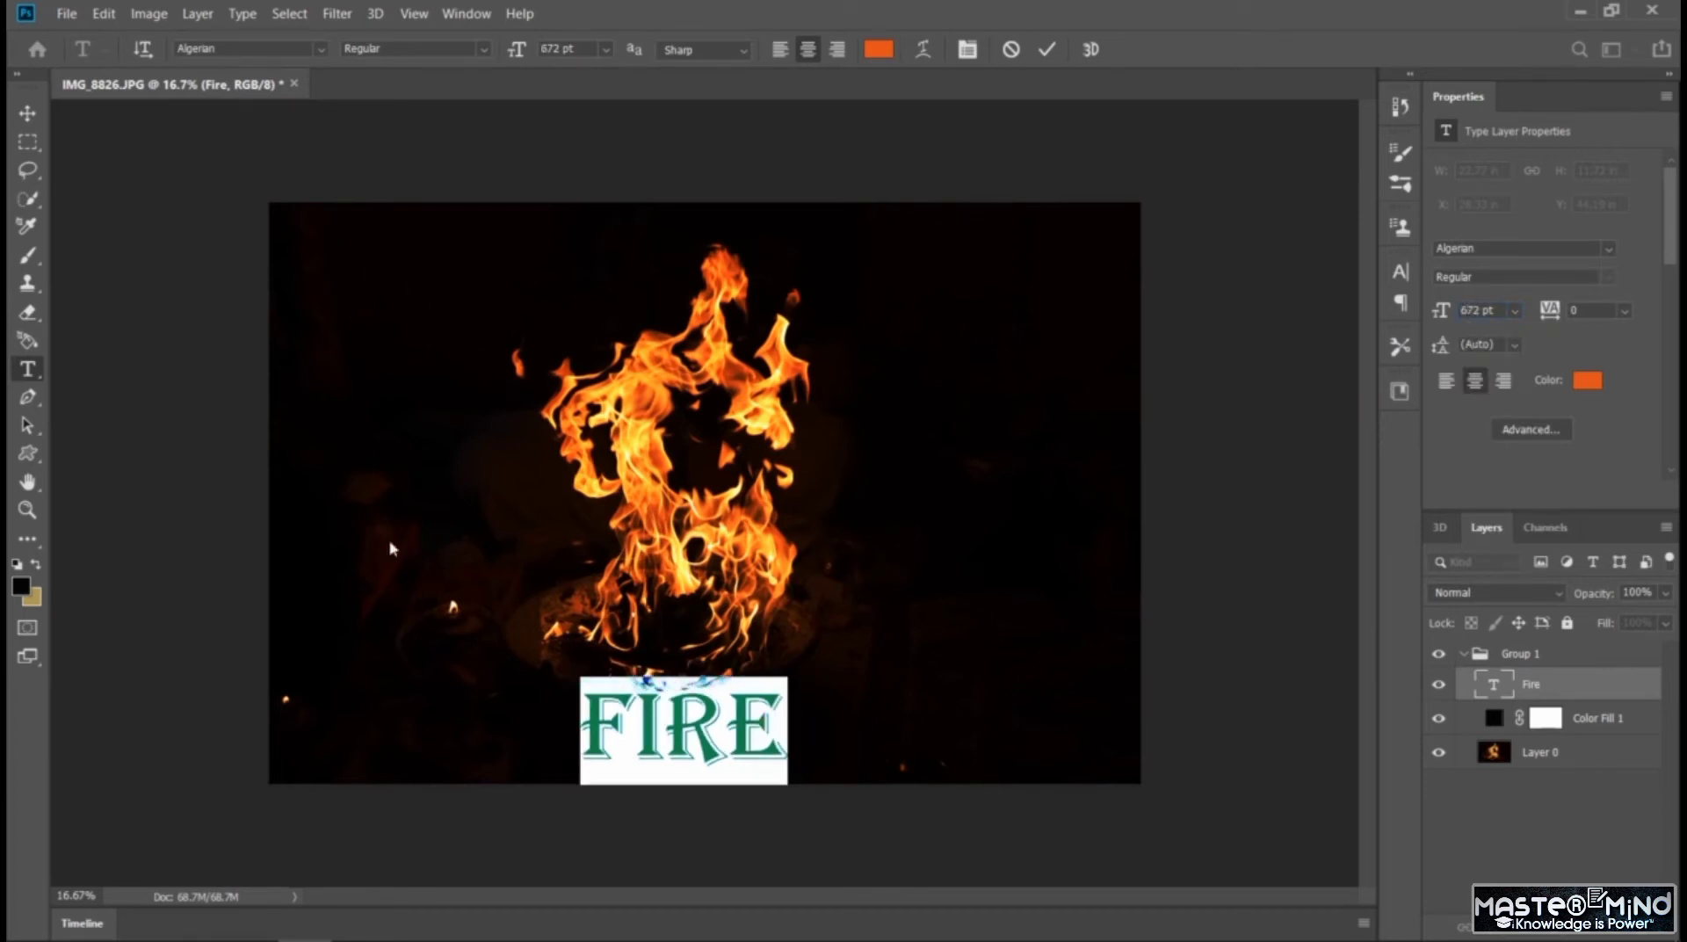
Move the FIRE text up close beneath the base of the flames and deselect it
{"action": "left_click", "coordinate": [27, 113]}
{"action": "mouse_move", "coordinate": [691, 720]}
{"action": "left_mouse_down"}
{"action": "mouse_move", "coordinate": [682, 681]}
{"action": "mouse_move", "coordinate": [717, 707]}
{"action": "mouse_move", "coordinate": [682, 688]}
{"action": "mouse_move", "coordinate": [671, 704]}
{"action": "left_mouse_up"}
{"action": "left_click", "coordinate": [1243, 558]}
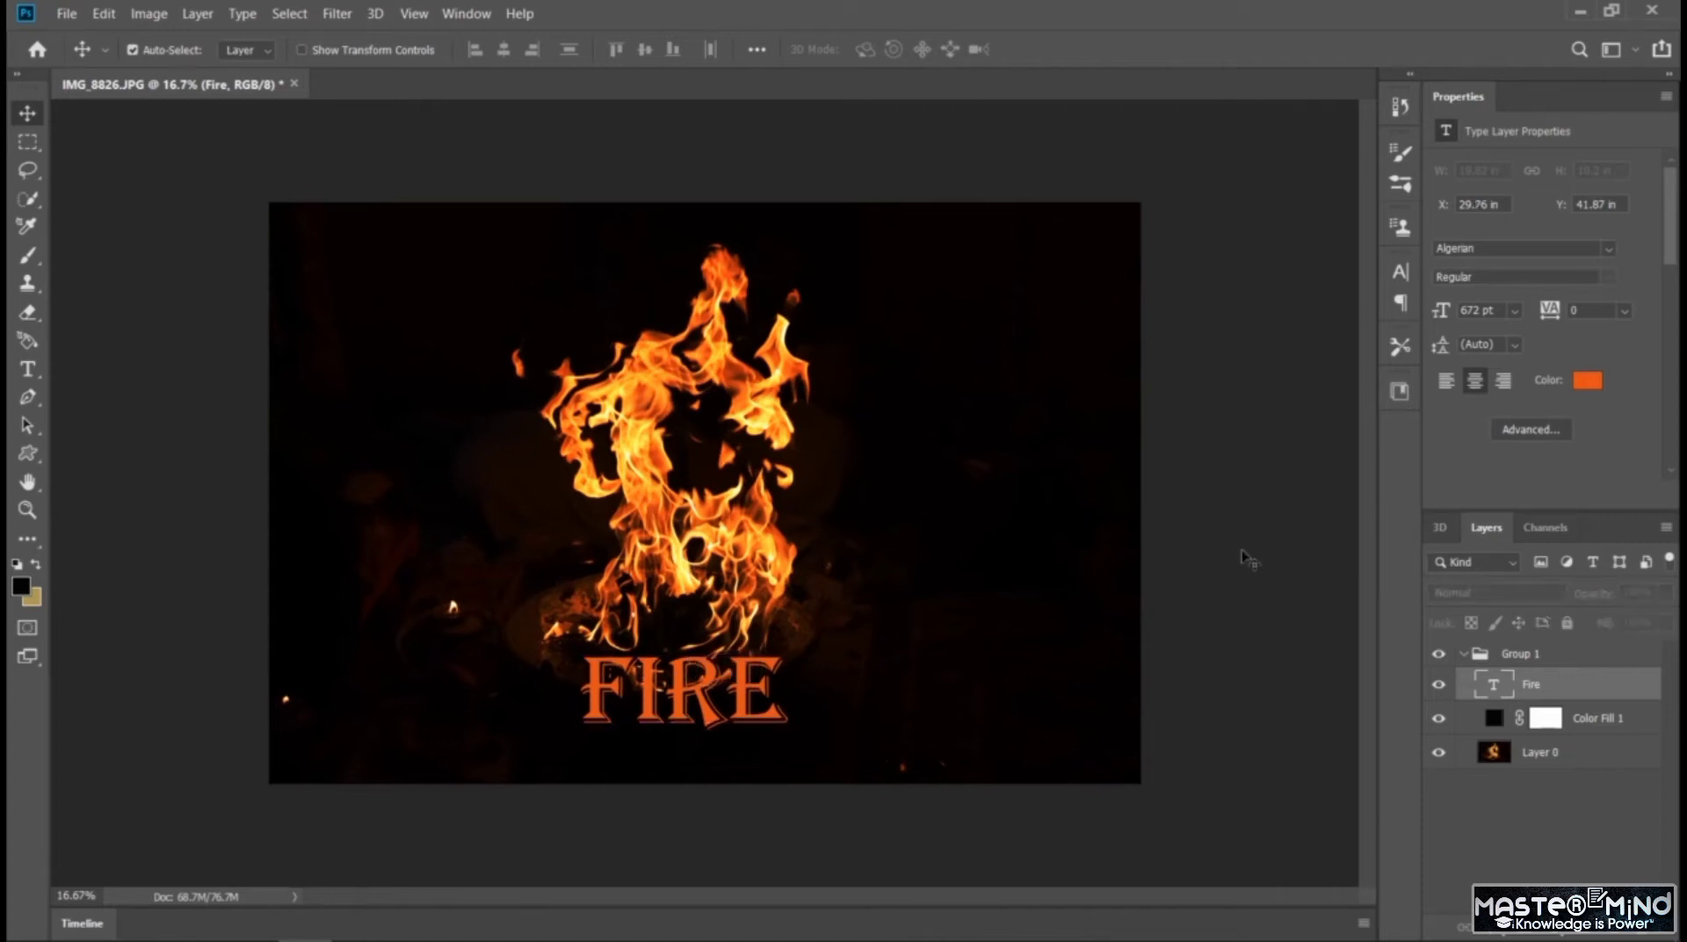
Add a separate text layer reading "SODA" and place it centered directly beneath the FIRE text
{"action": "left_click", "coordinate": [28, 368]}
{"action": "left_click", "coordinate": [598, 755]}
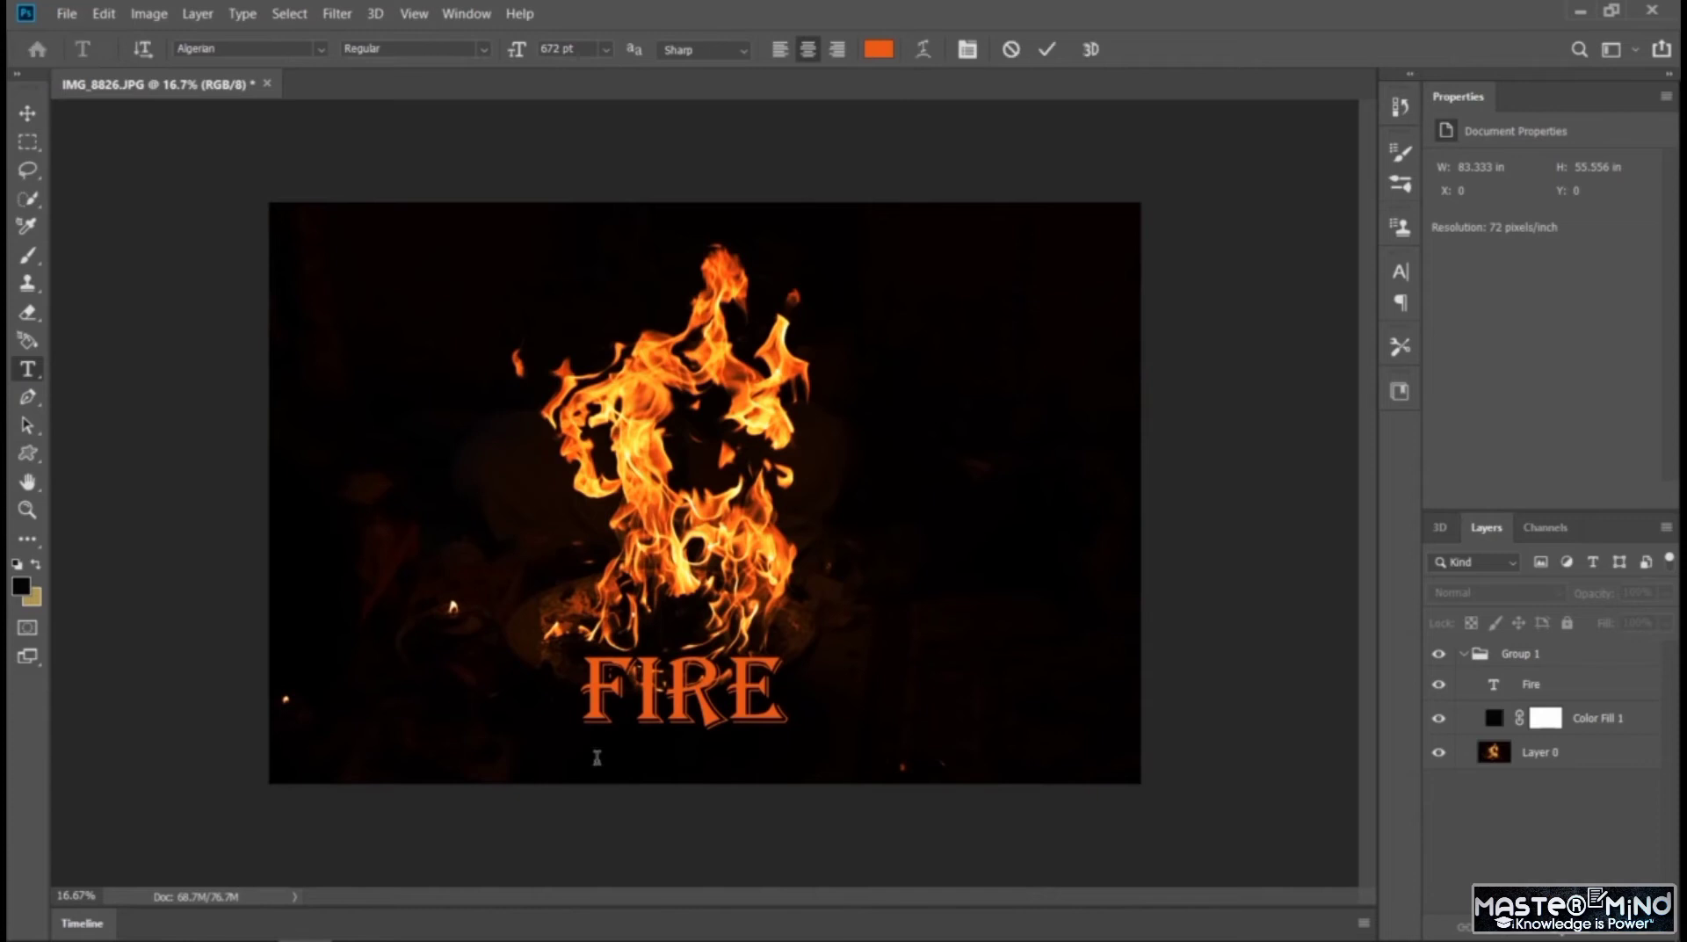
{"action": "key", "text": "BackSpace"}
{"action": "type", "text": "SODA"}
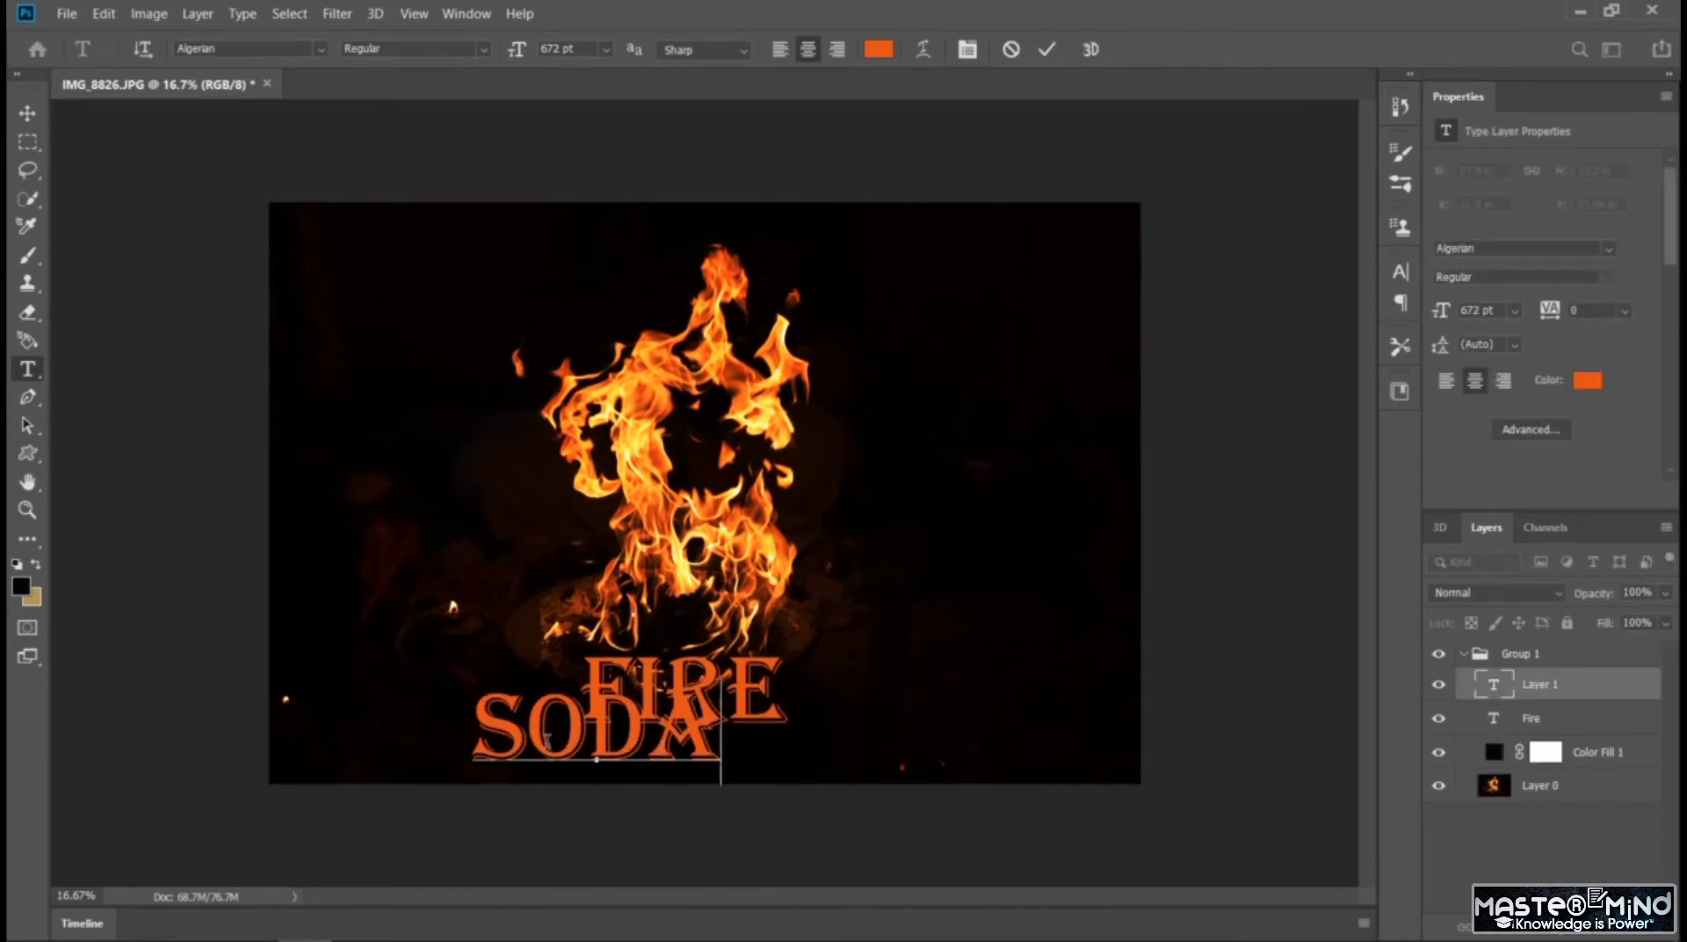
{"action": "key", "text": "ctrl+a"}
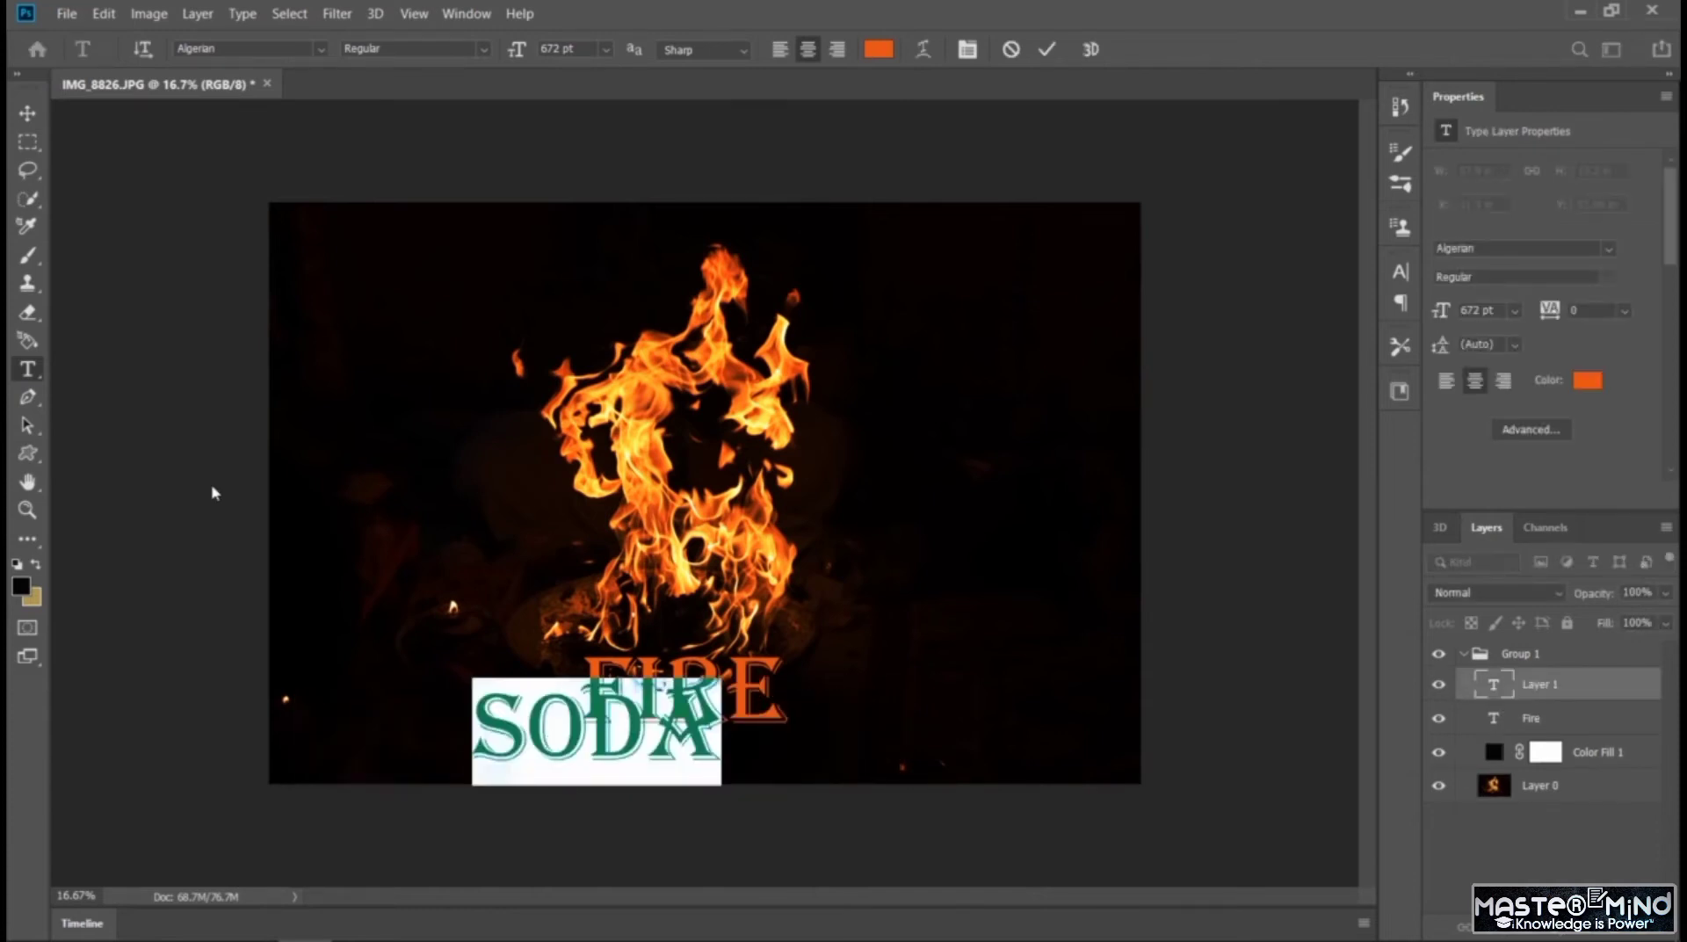
{"action": "left_click", "coordinate": [27, 113]}
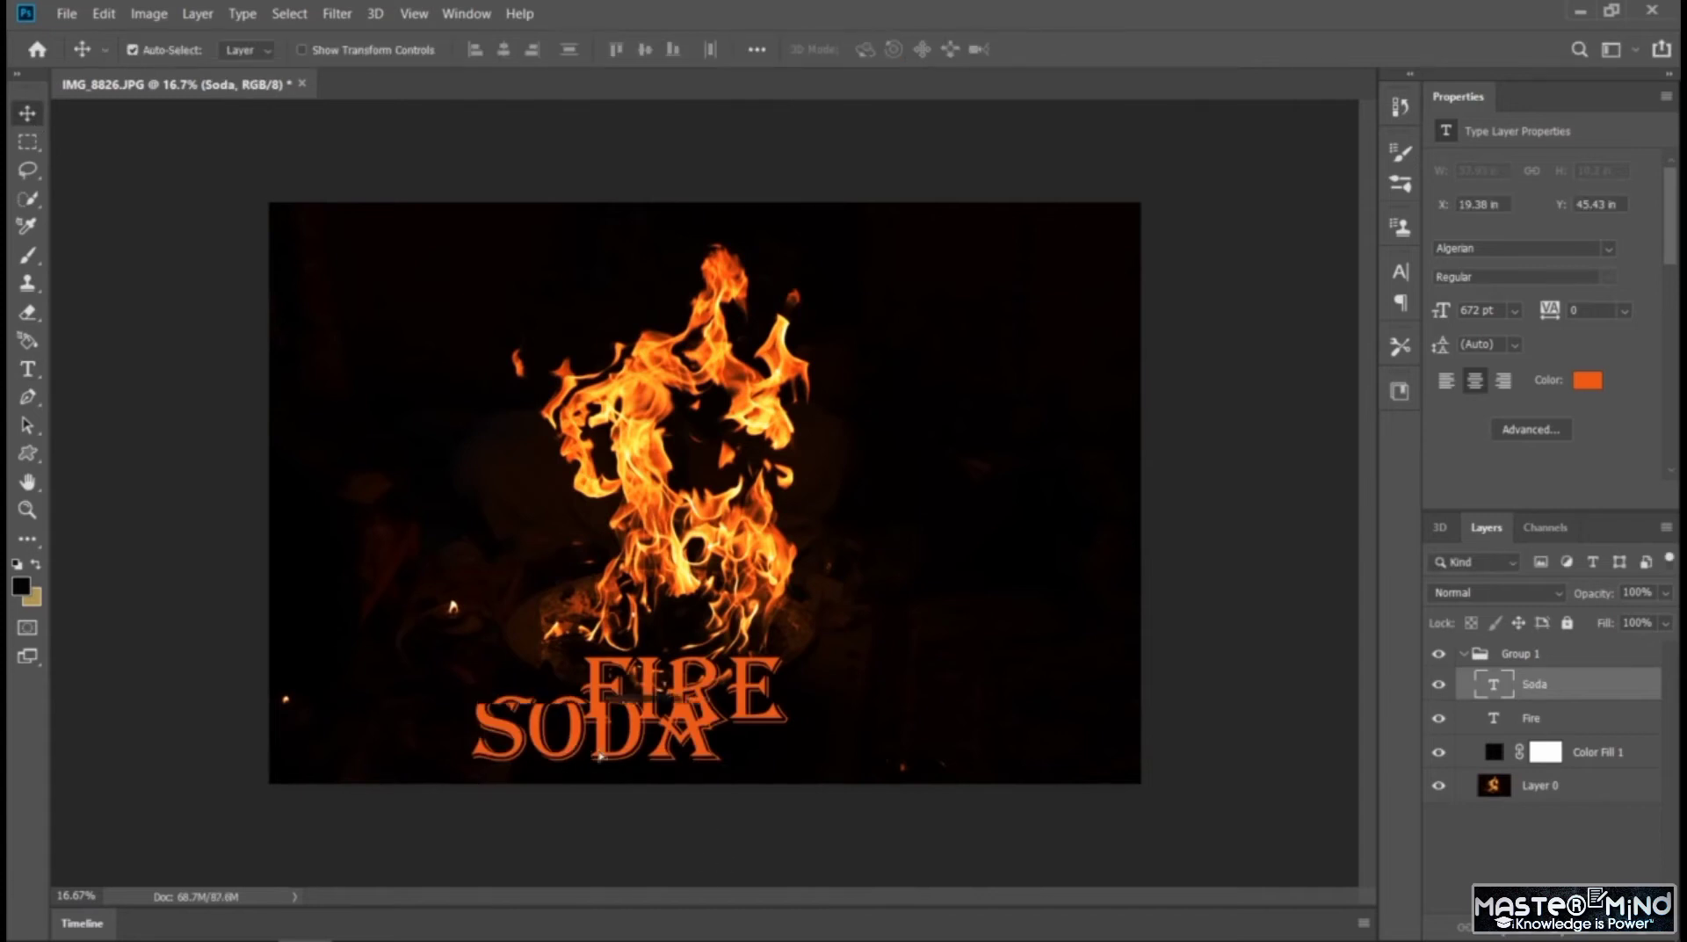
{"action": "left_click_drag", "start_coordinate": [580, 744], "coordinate": [665, 764]}
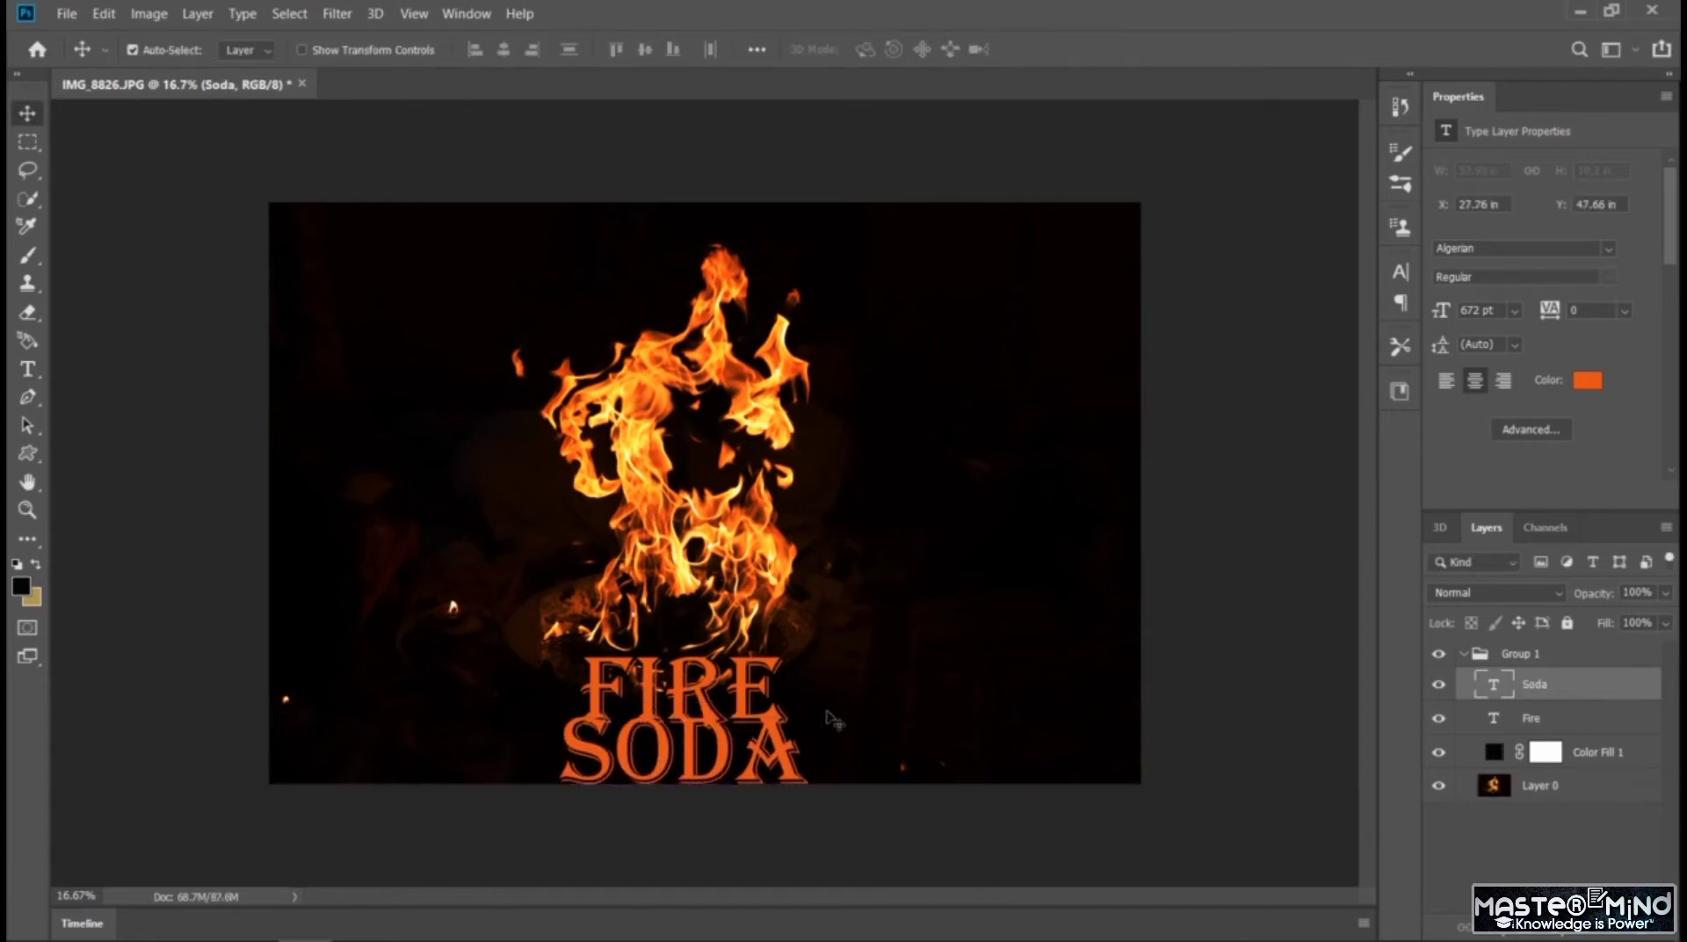
Reduce the SODA text's font size to 572 pt
{"action": "double_click", "coordinate": [700, 756]}
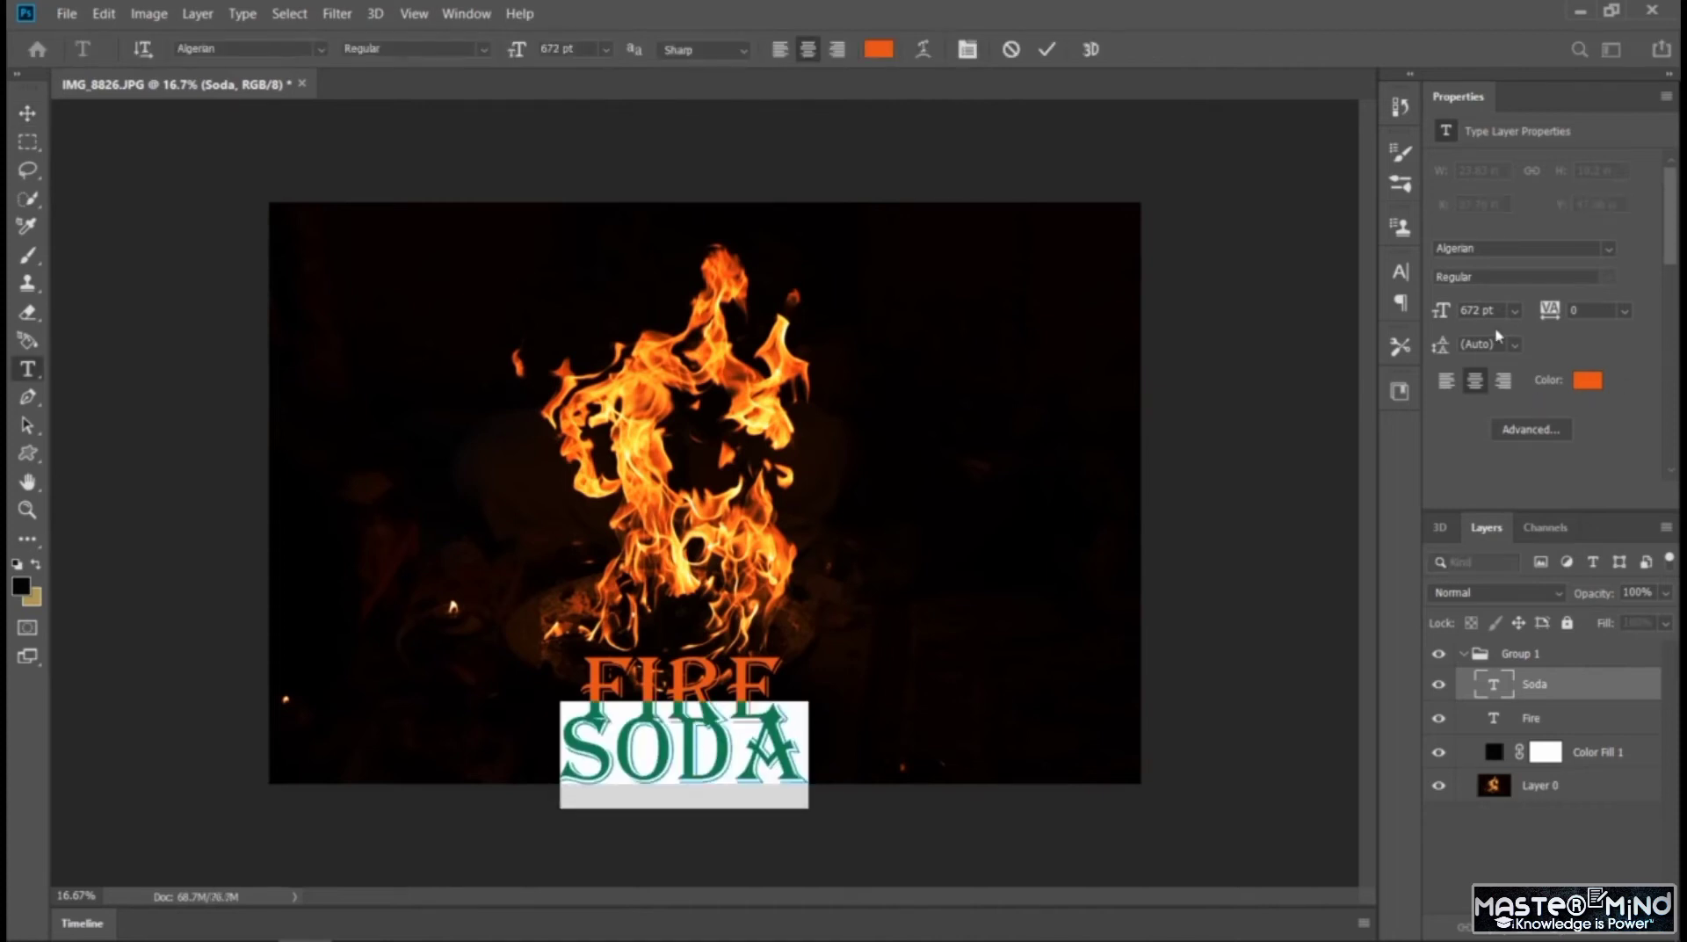
{"action": "type", "text": "572"}
{"action": "key", "text": "Return"}
{"action": "left_click", "coordinate": [933, 582]}
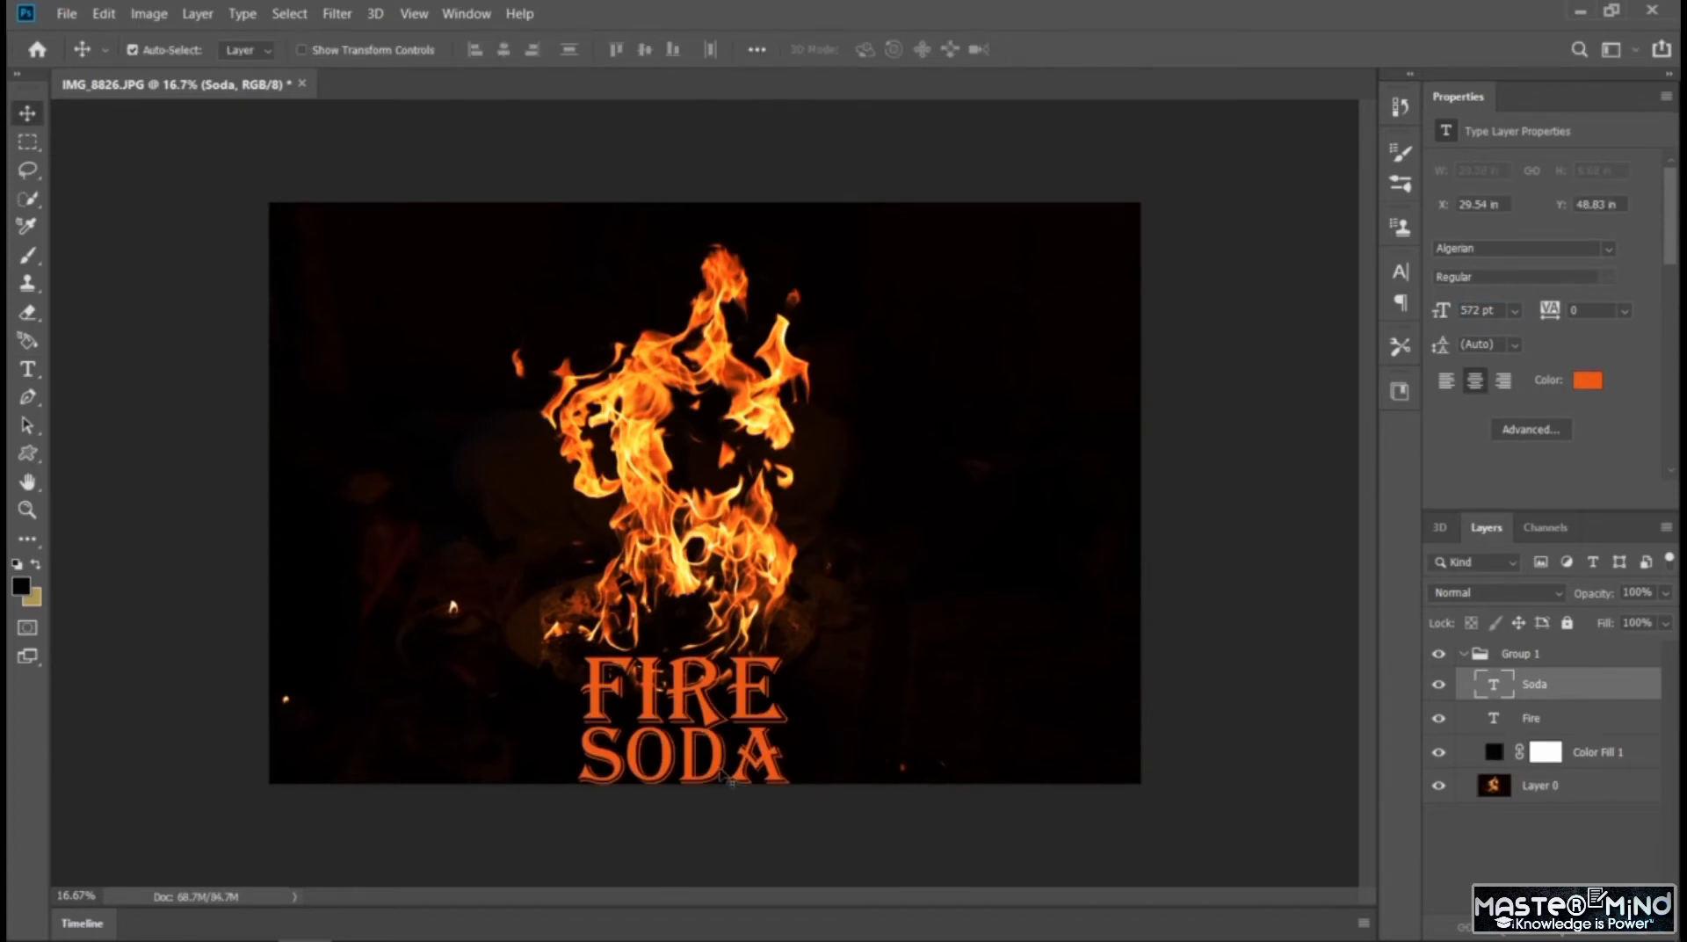
Try colors sampled from the flames on the SODA text and apply the light orange #fd9e2e
{"action": "double_click", "coordinate": [722, 772]}
{"action": "left_click", "coordinate": [1592, 383]}
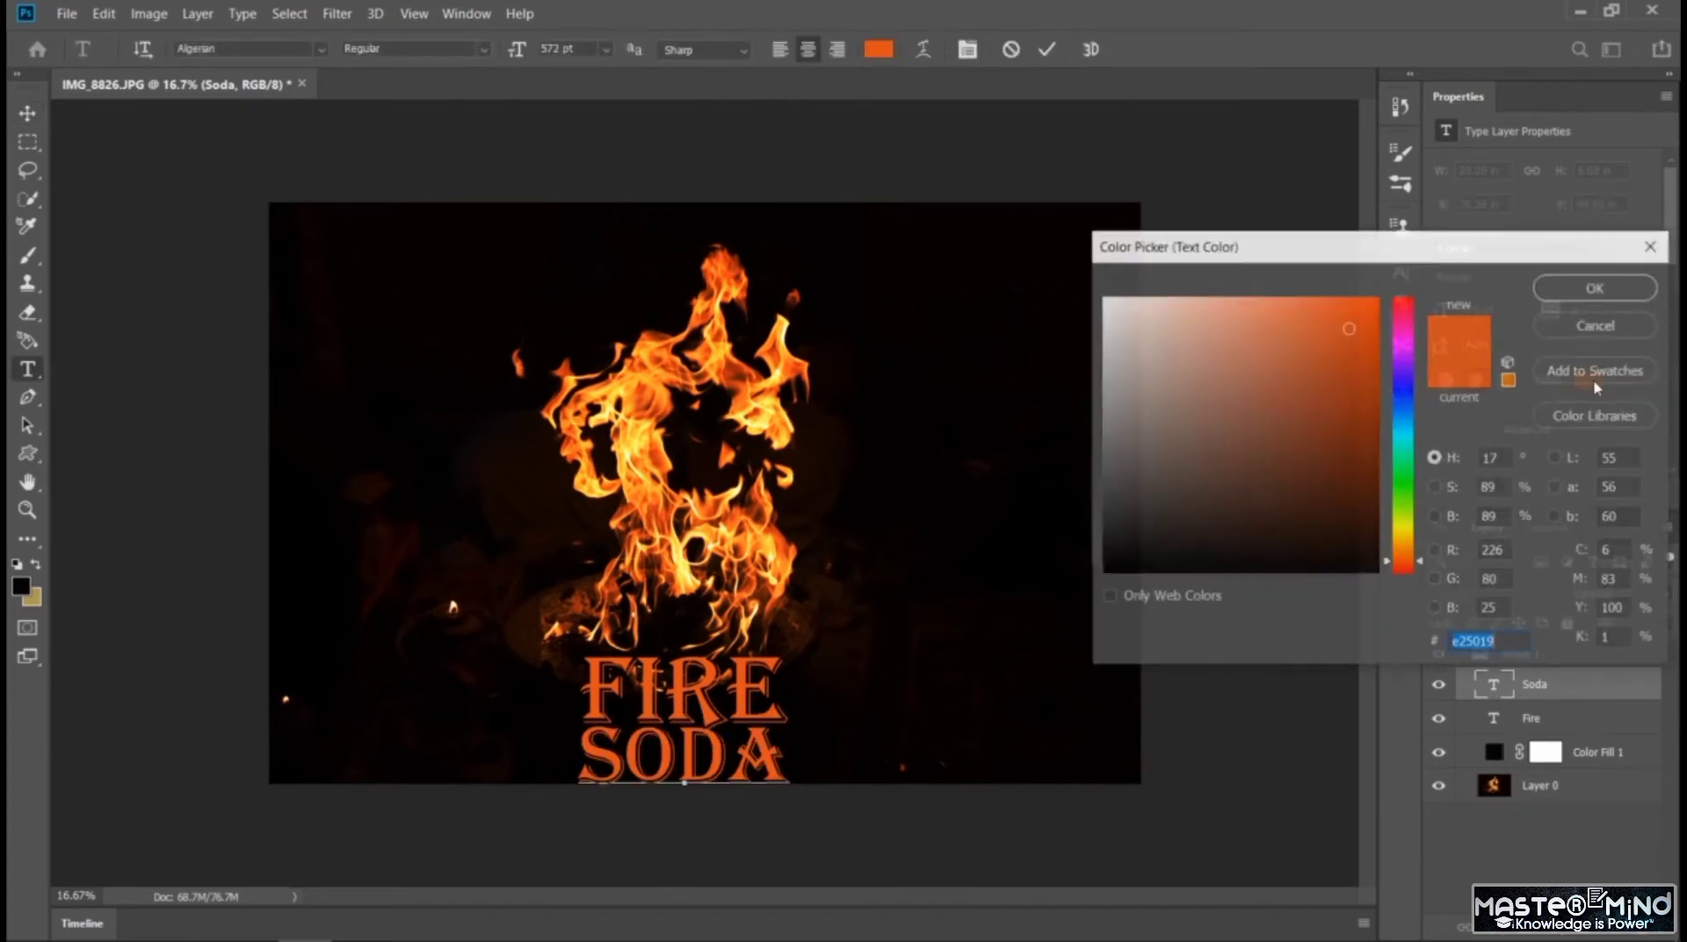
{"action": "left_click", "coordinate": [654, 429]}
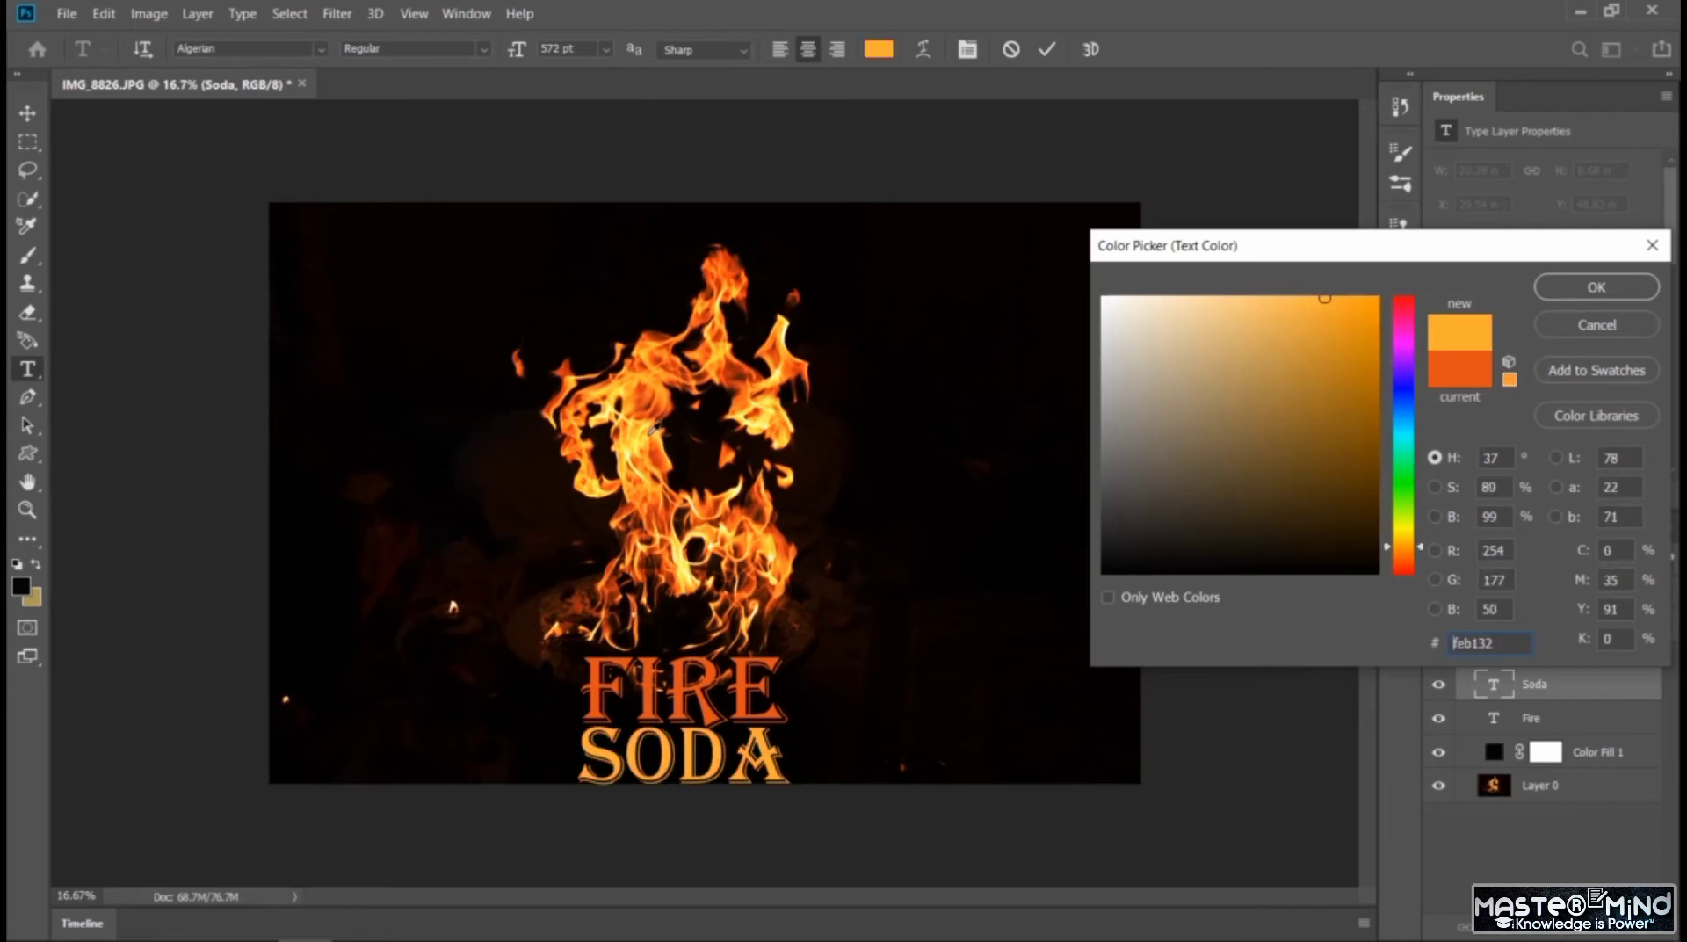
{"action": "left_click", "coordinate": [639, 446]}
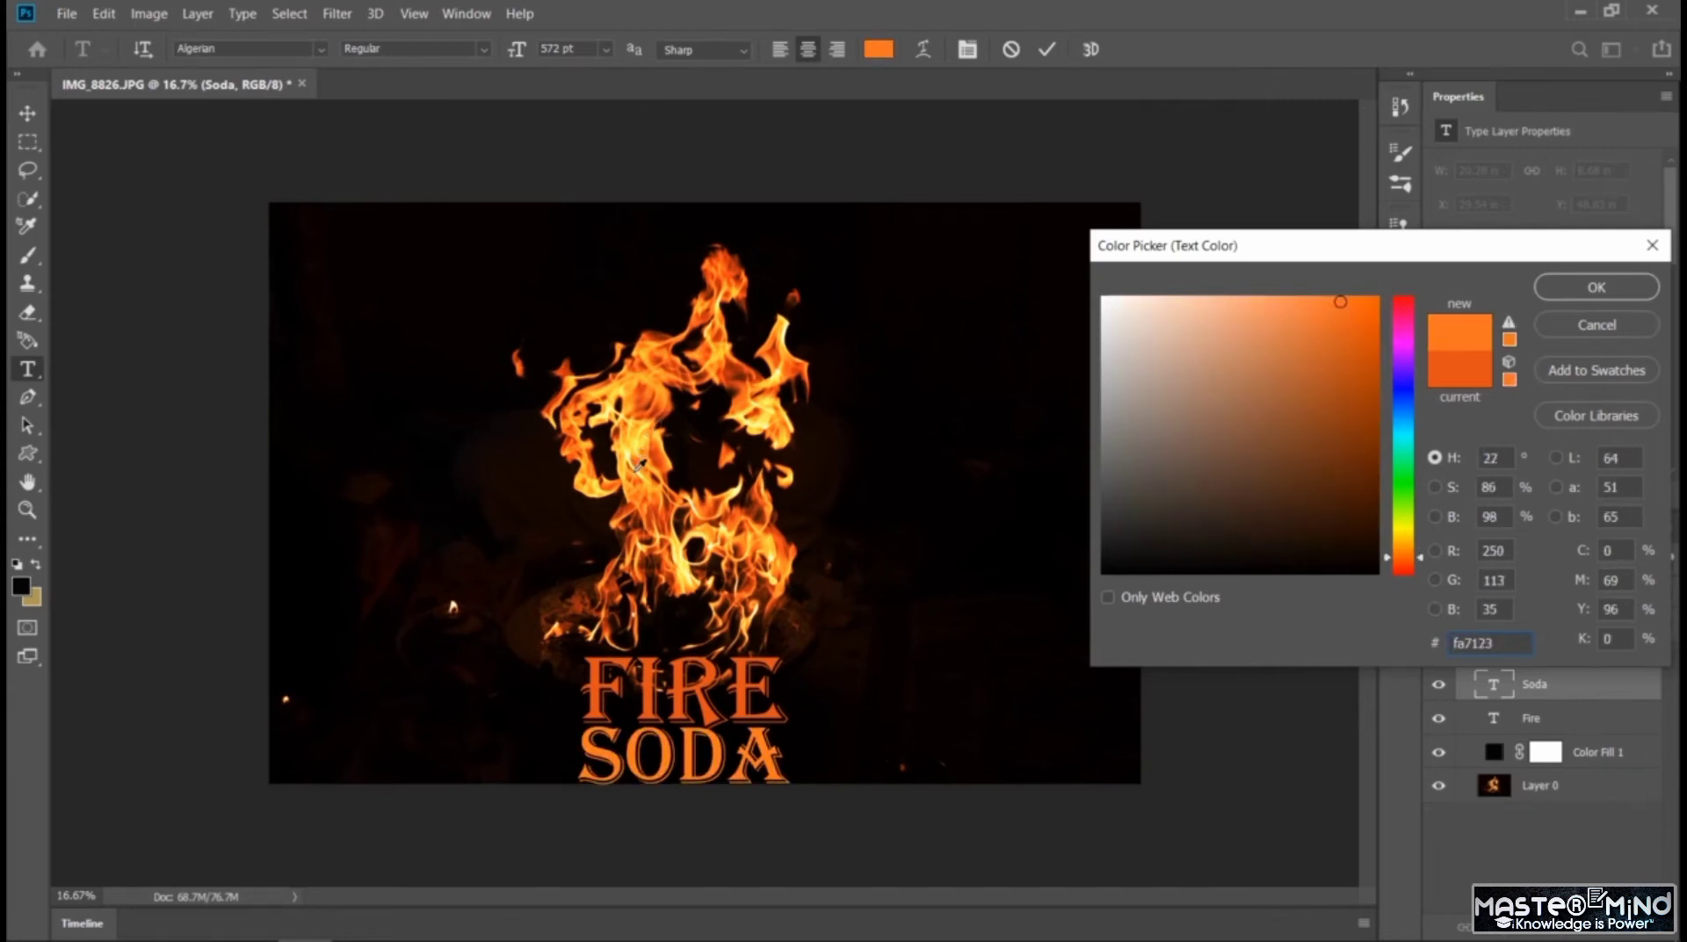
{"action": "left_click", "coordinate": [643, 467]}
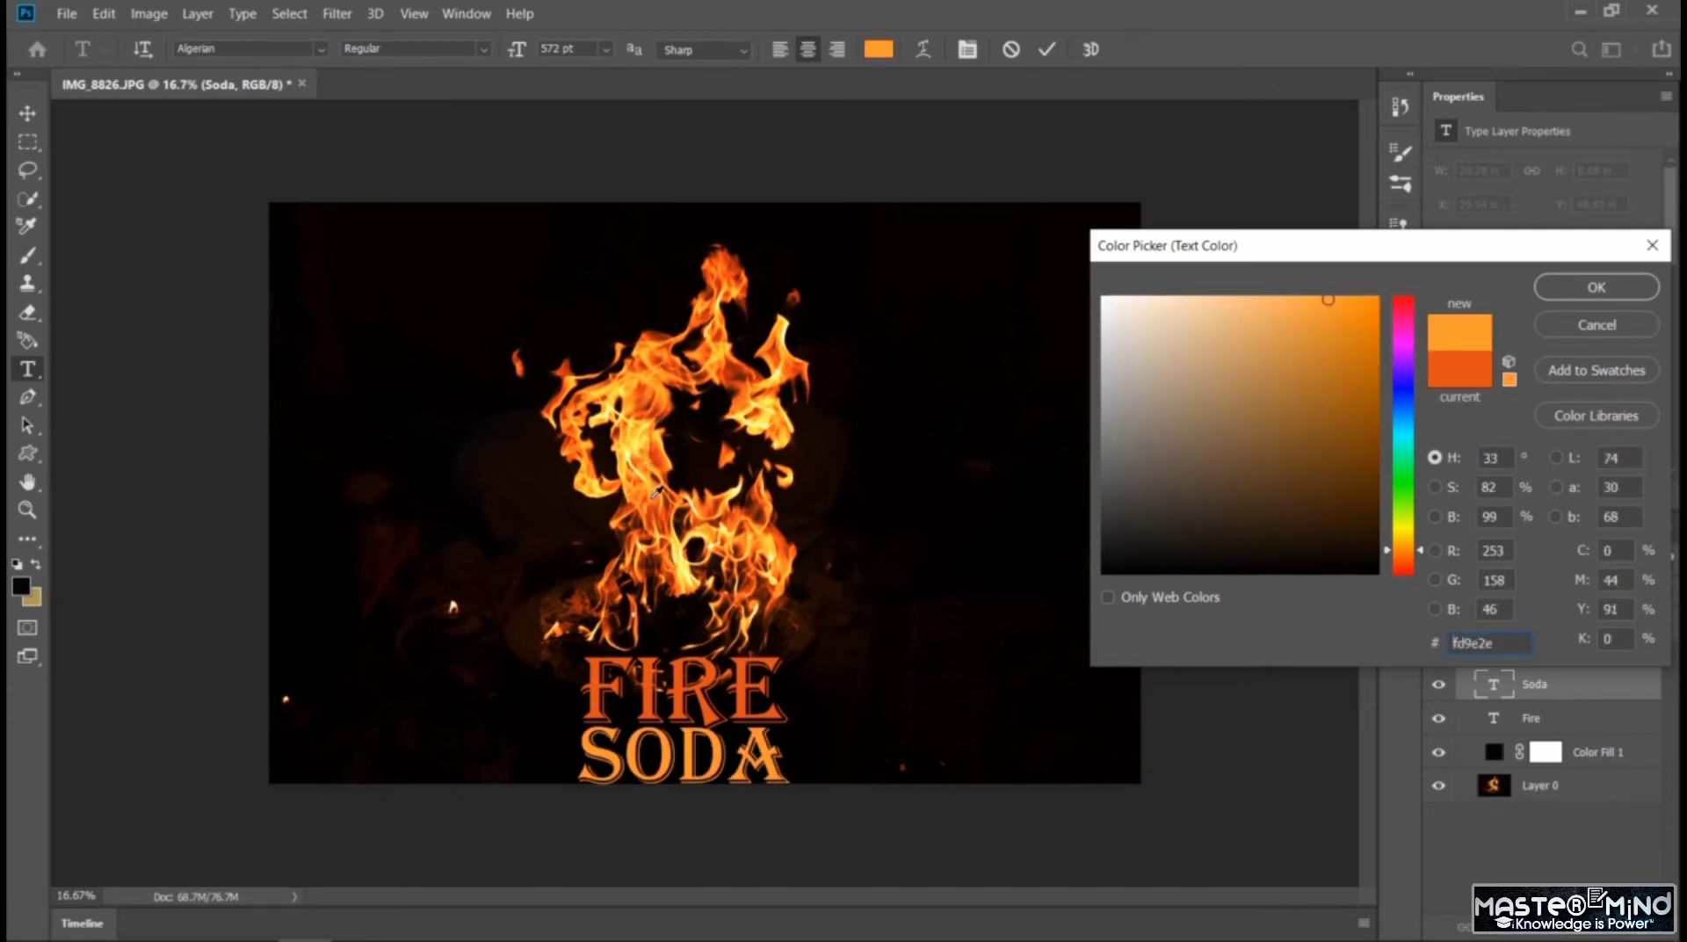
{"action": "left_click", "coordinate": [1588, 290]}
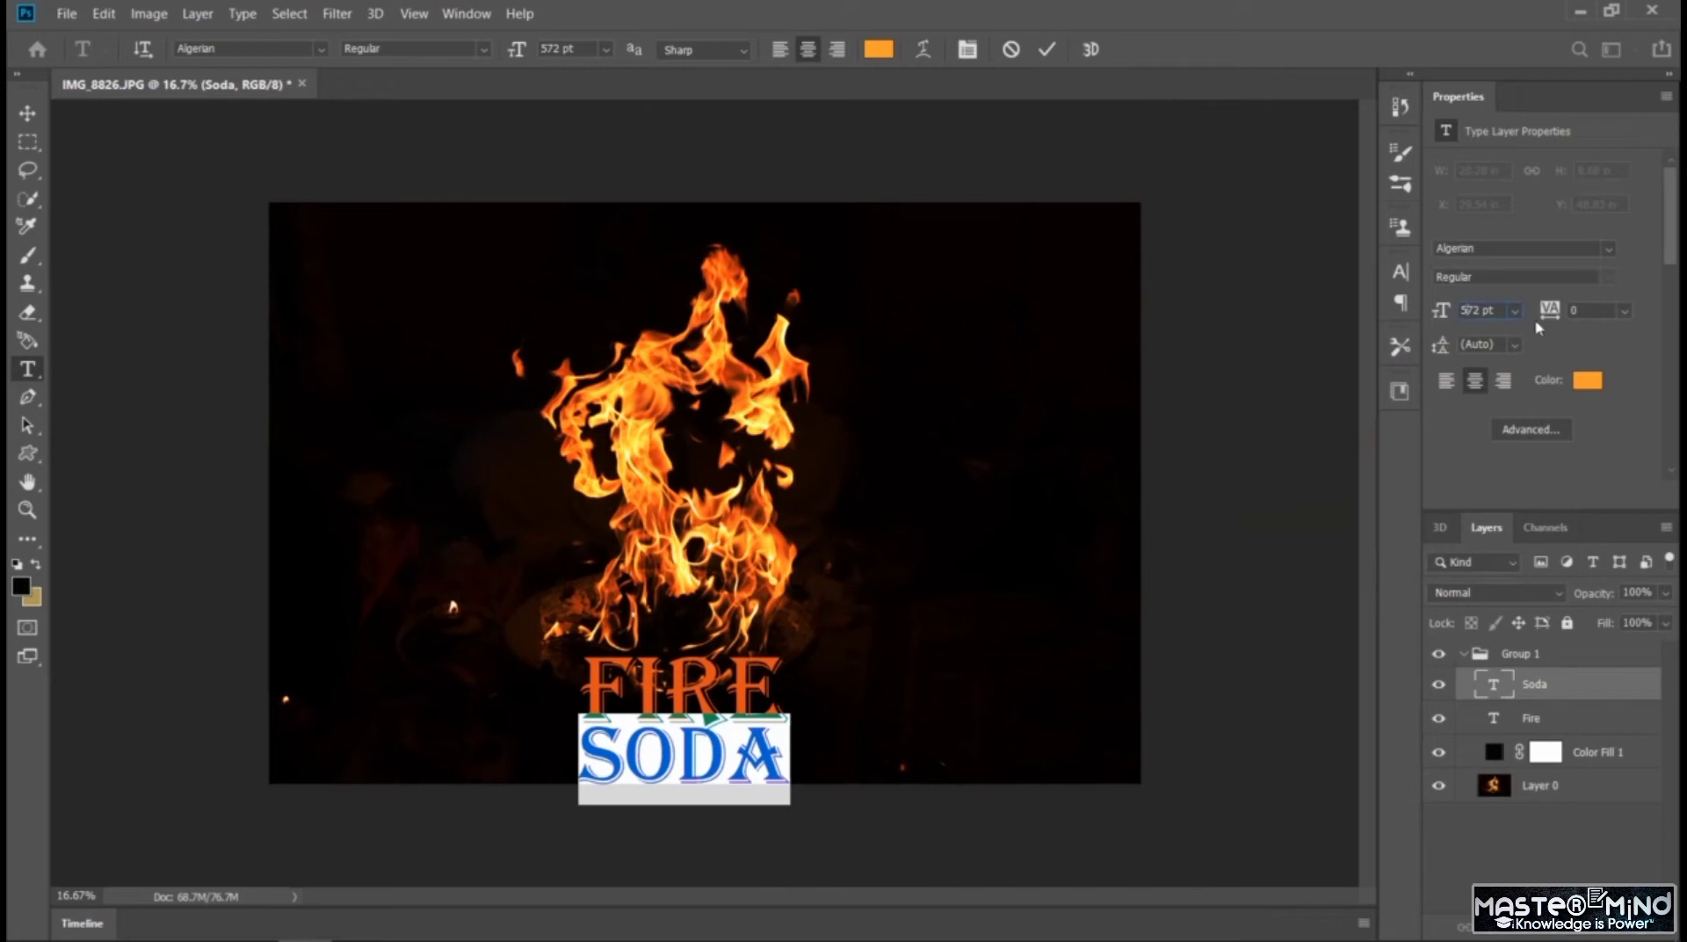
Try font sizes of 472 pt and 772 pt on the SODA text
{"action": "type", "text": "472"}
{"action": "key", "text": "Return"}
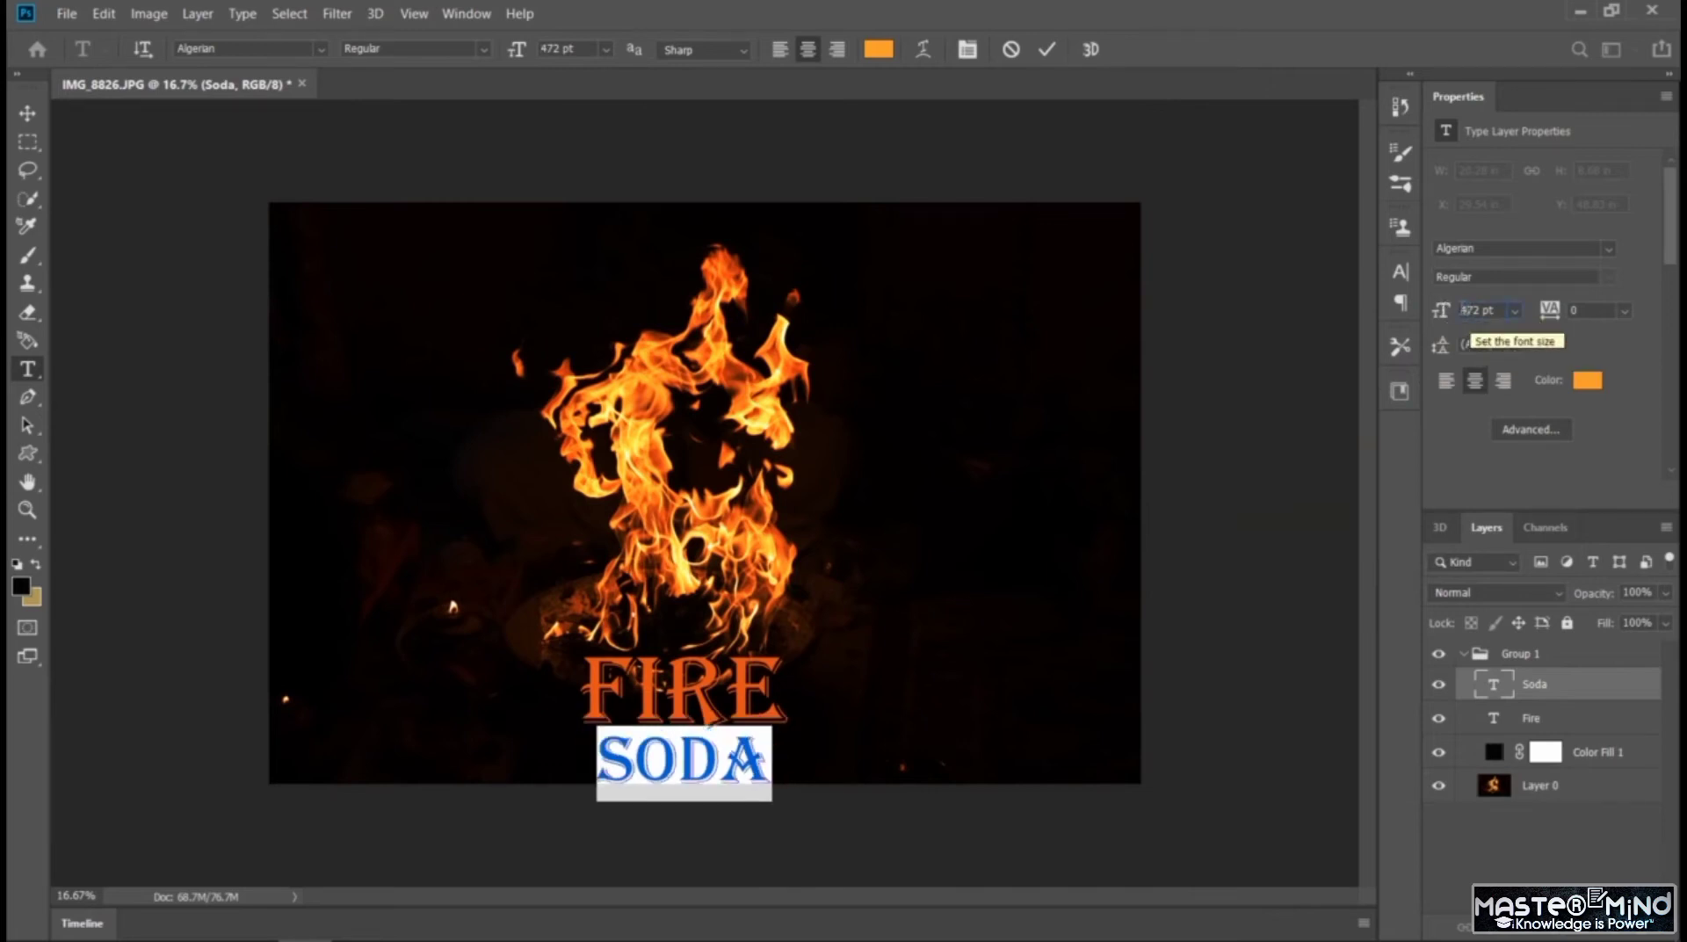
{"action": "type", "text": "772"}
{"action": "key", "text": "Return"}
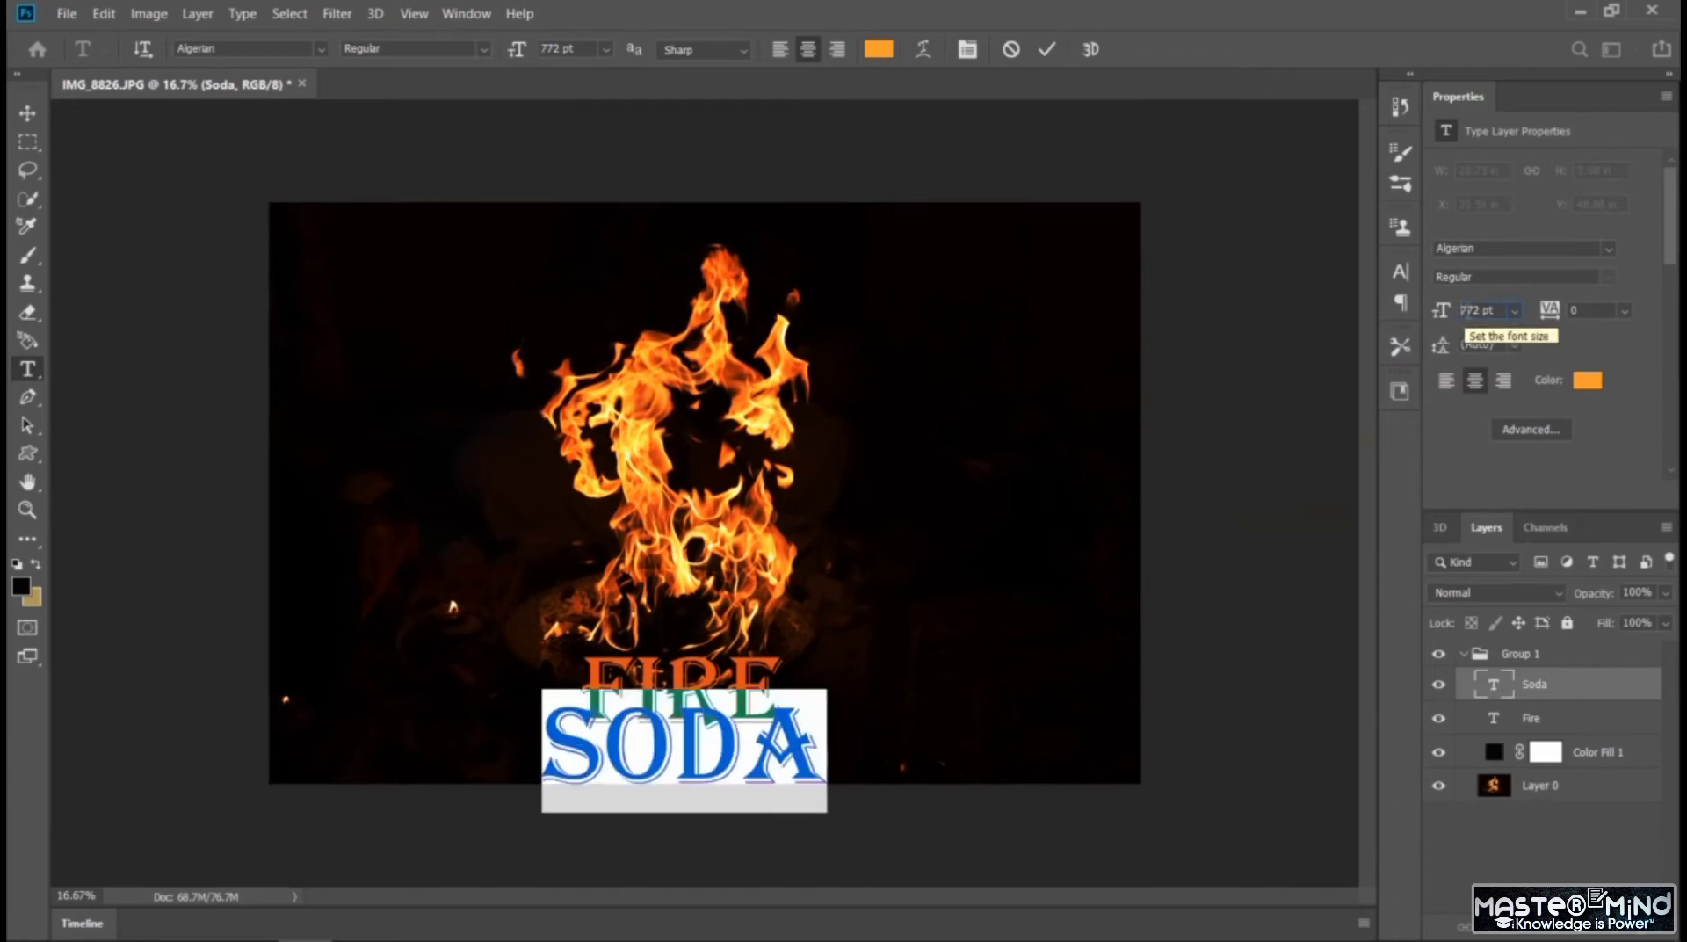
Set the SODA text's font size to 372 pt and move it up close beneath FIRE
{"action": "type", "text": "3"}
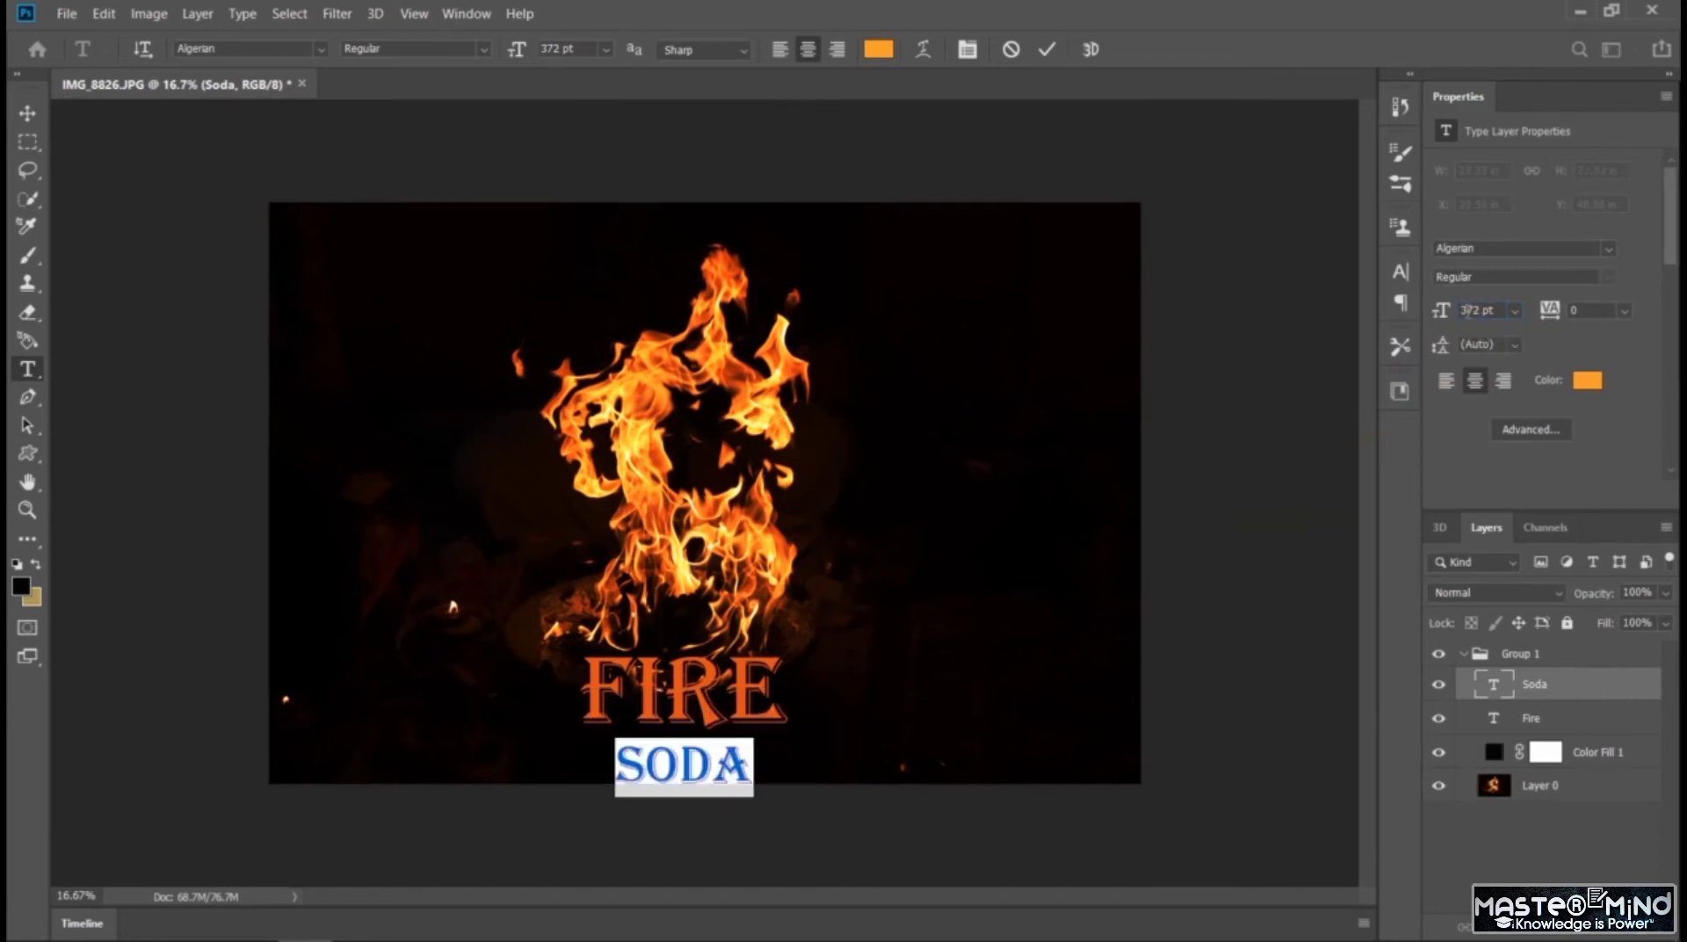
{"action": "key", "text": "ctrl+Return"}
{"action": "key", "text": "v"}
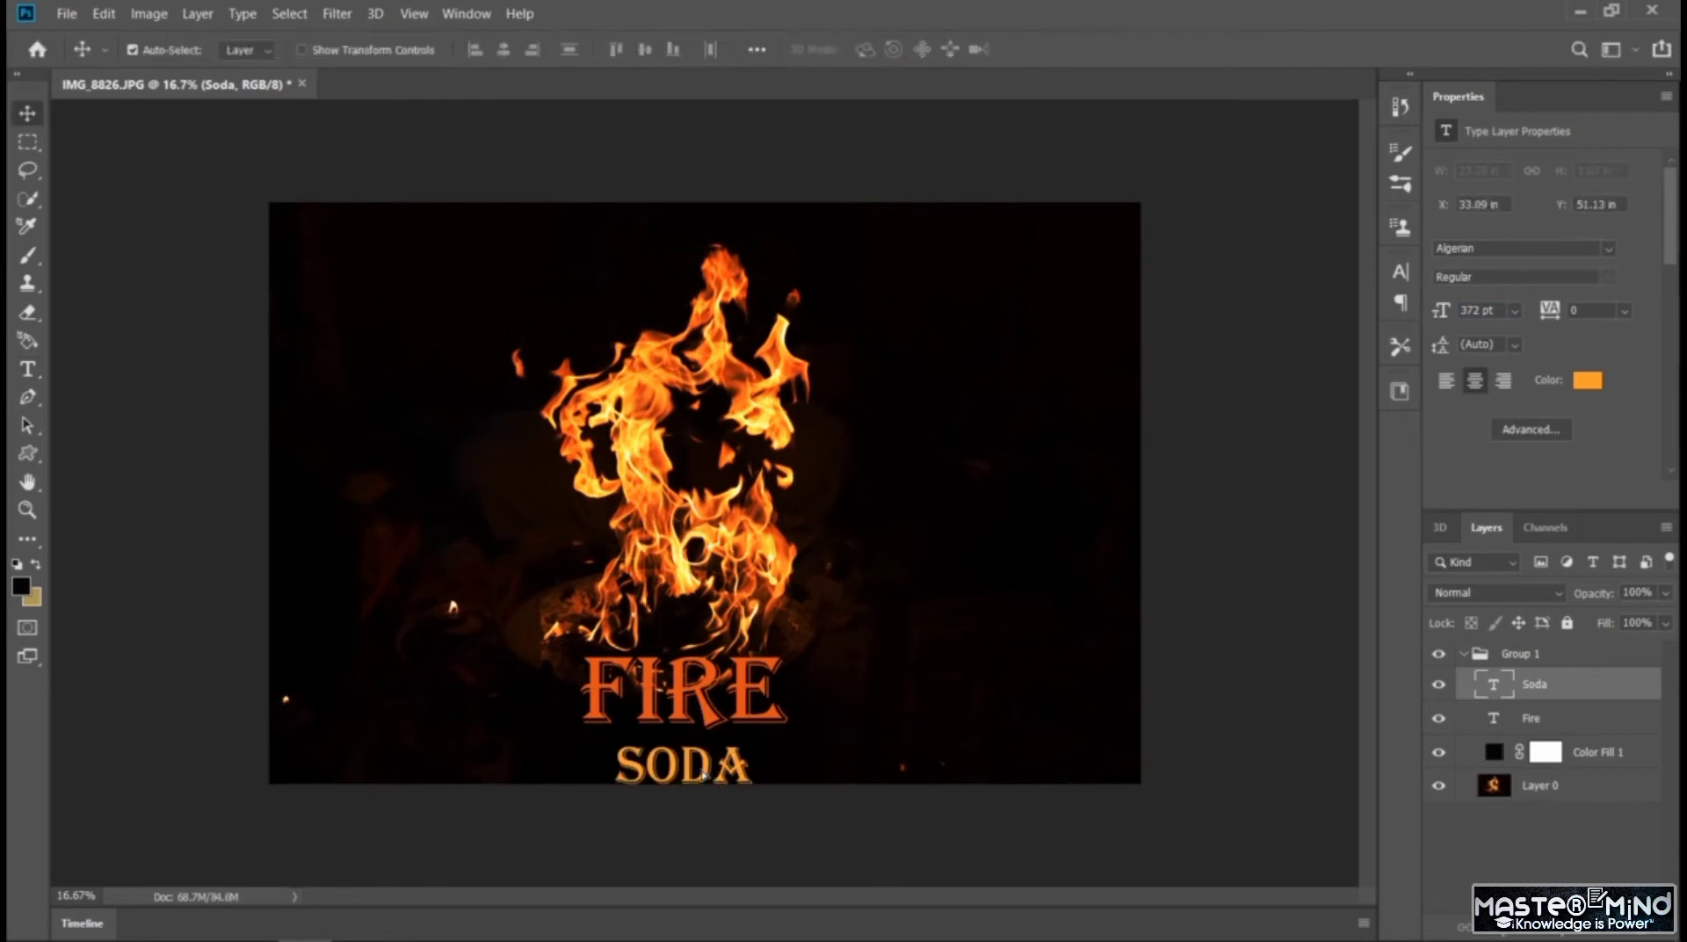
{"action": "left_click_drag", "start_coordinate": [710, 777], "coordinate": [724, 760]}
{"action": "left_click", "coordinate": [914, 519]}
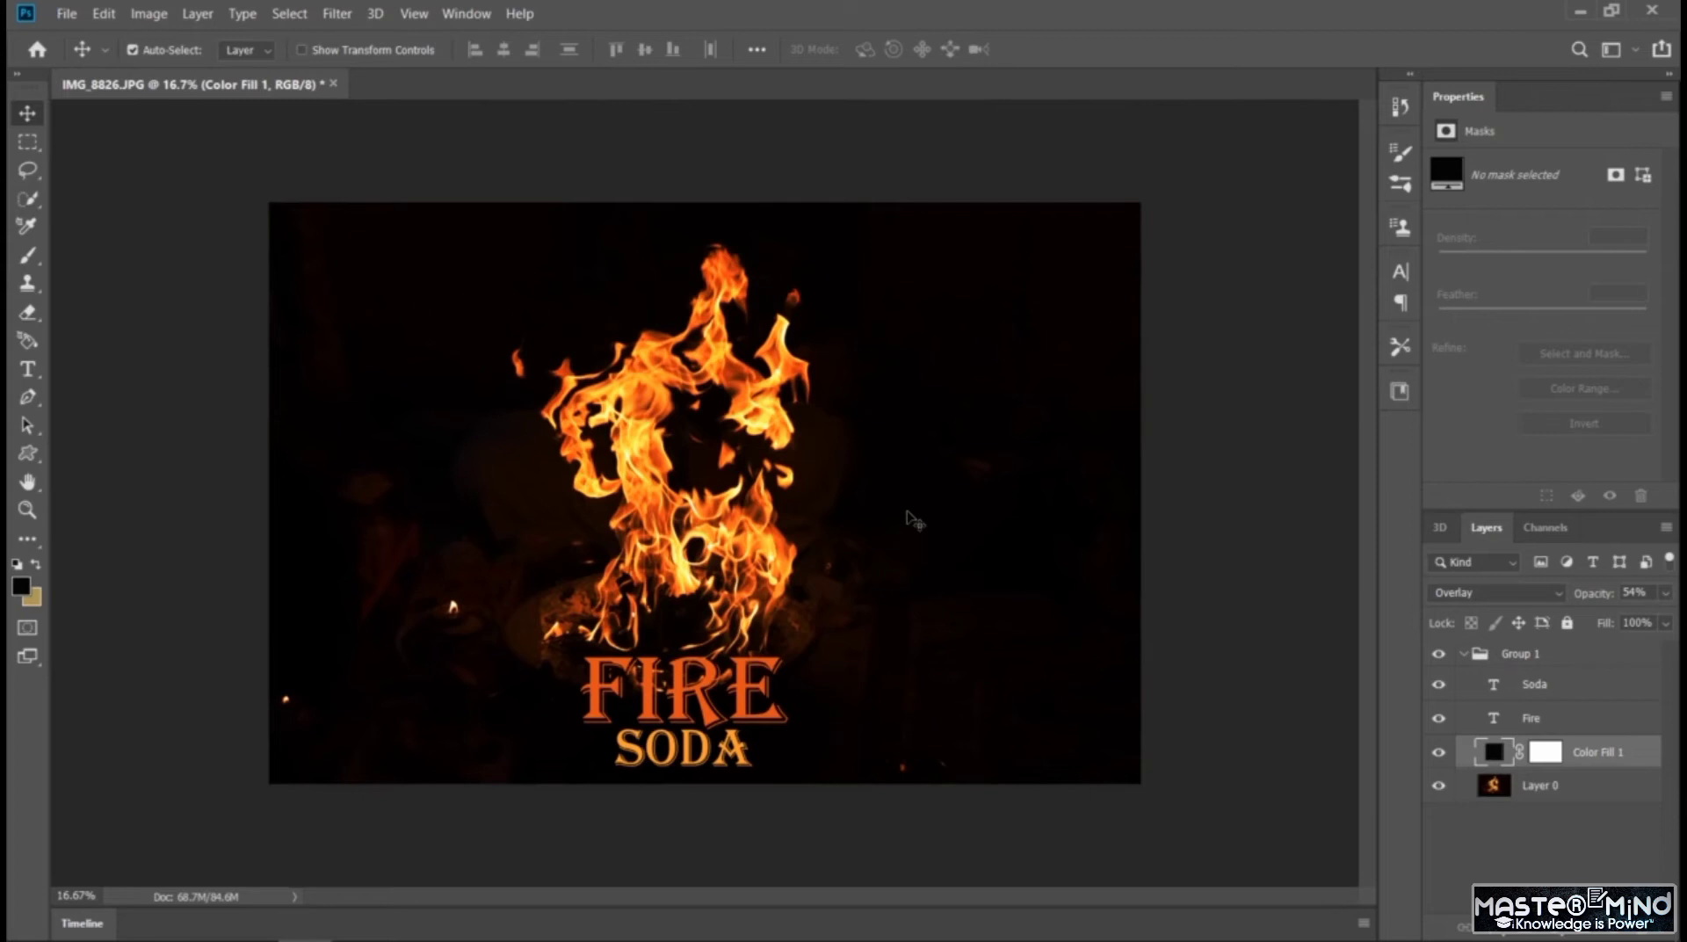
Try creating a Soda preset 3D mesh from the Color Fill 1 layer and undo it
{"action": "key", "text": "ctrl+plus"}
{"action": "key", "text": "ctrl+minus"}
{"action": "left_click", "coordinate": [374, 14]}
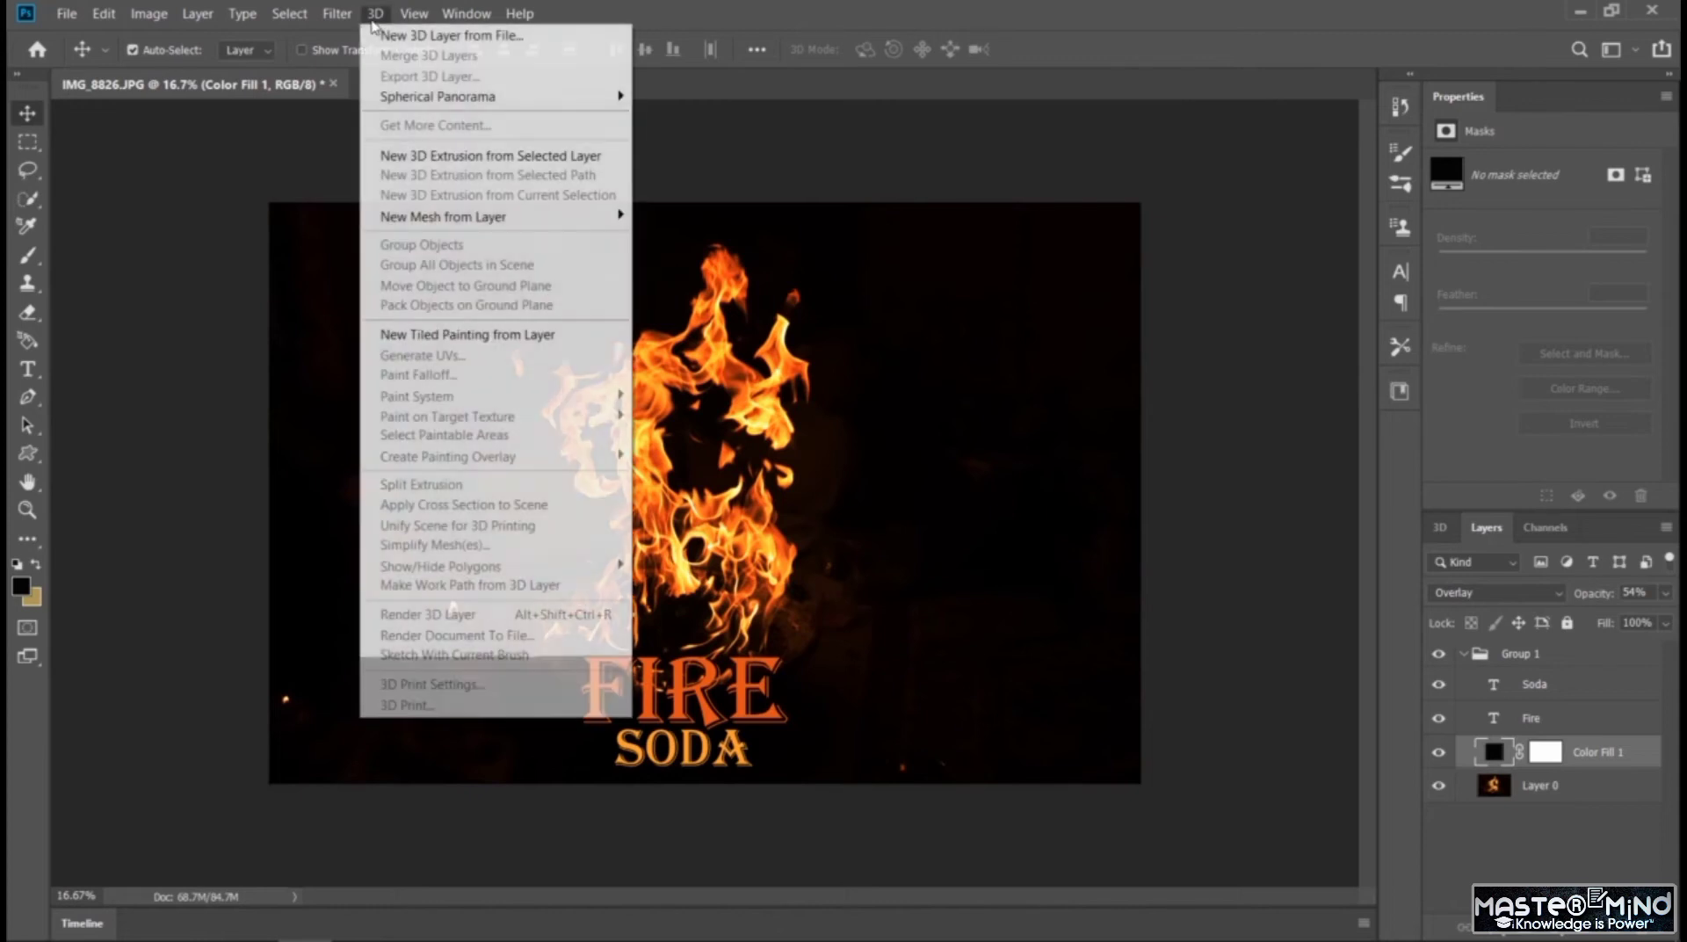
{"action": "mouse_move", "coordinate": [527, 220]}
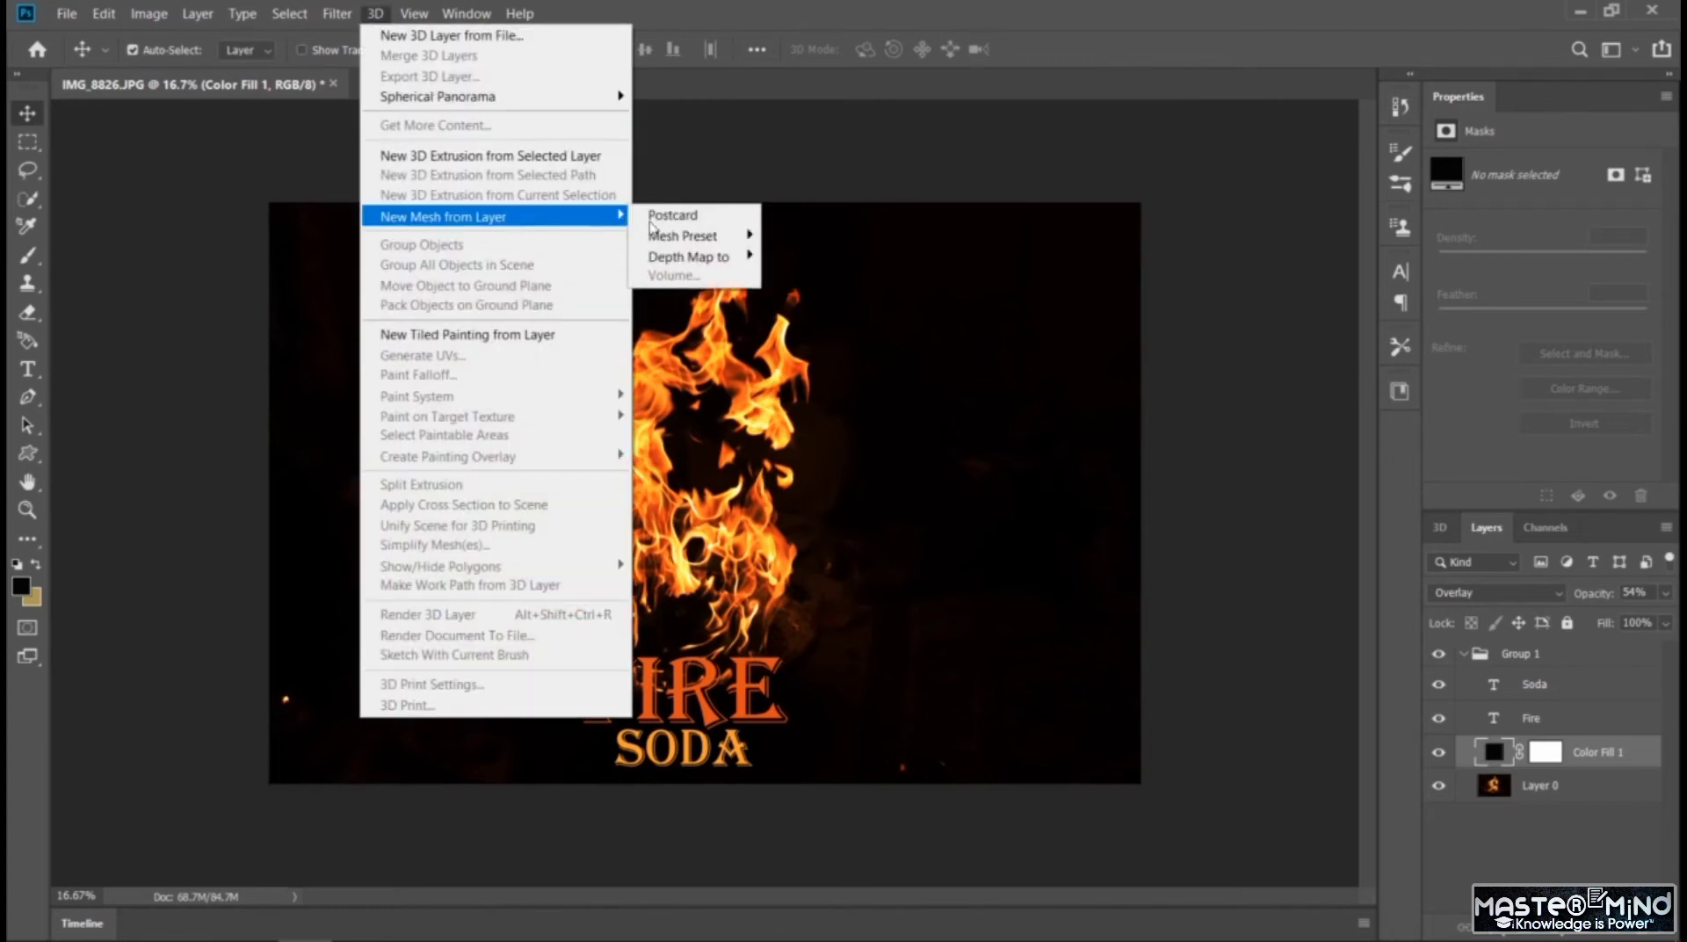
{"action": "mouse_move", "coordinate": [681, 237]}
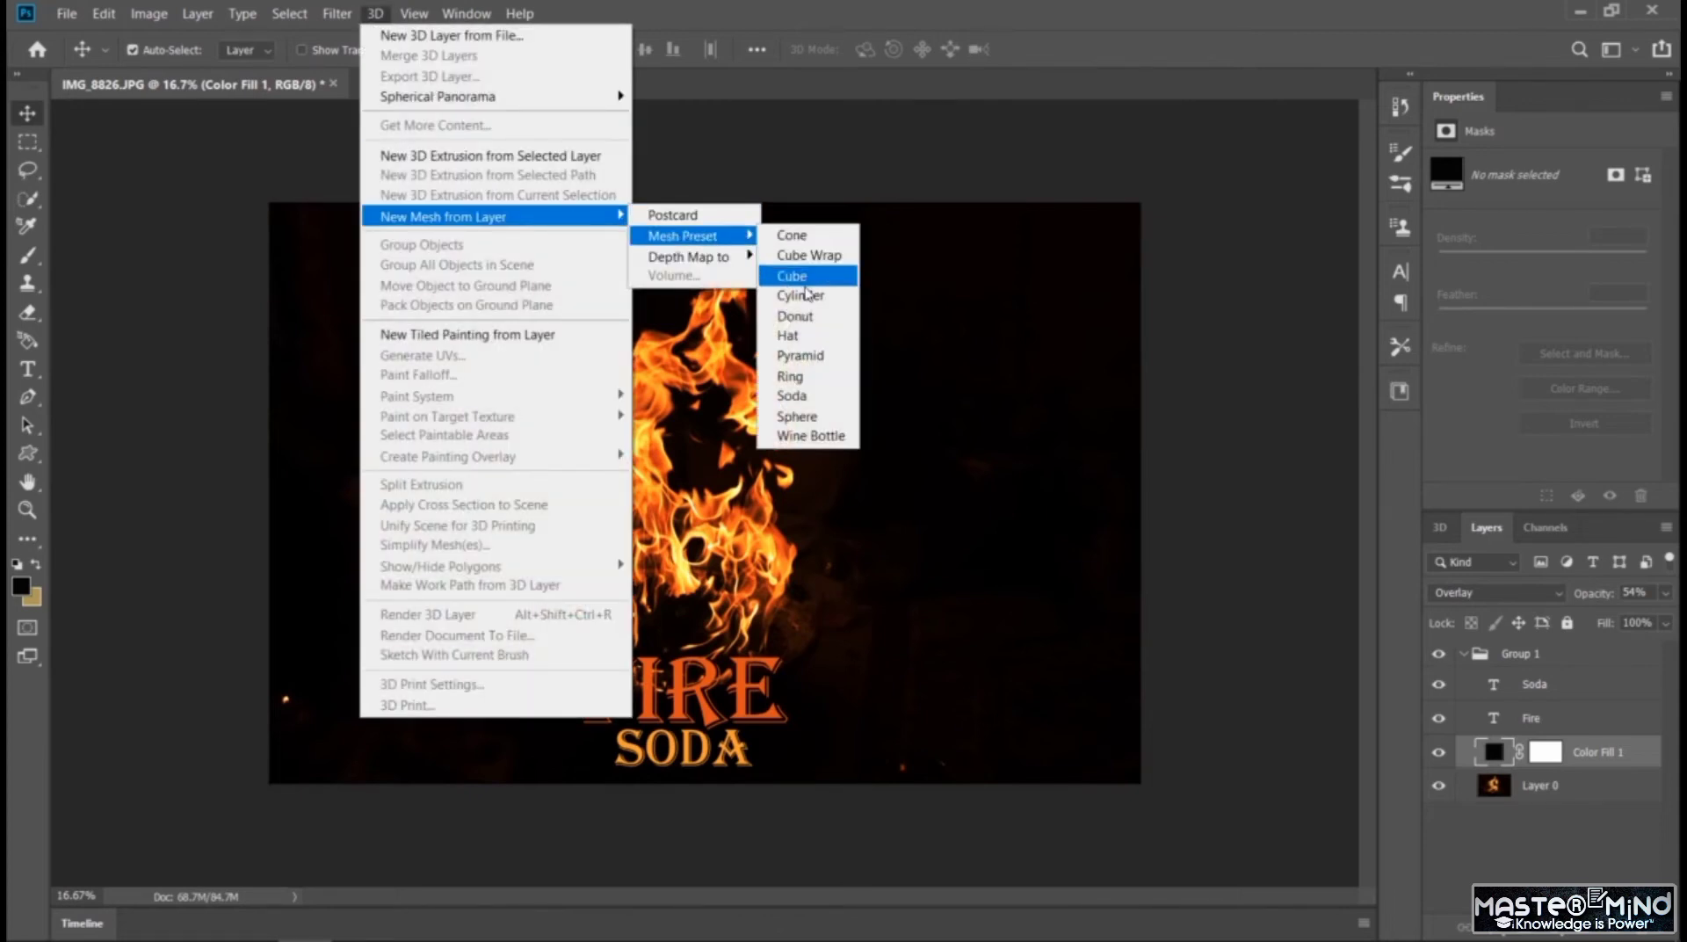
{"action": "left_click", "coordinate": [792, 396]}
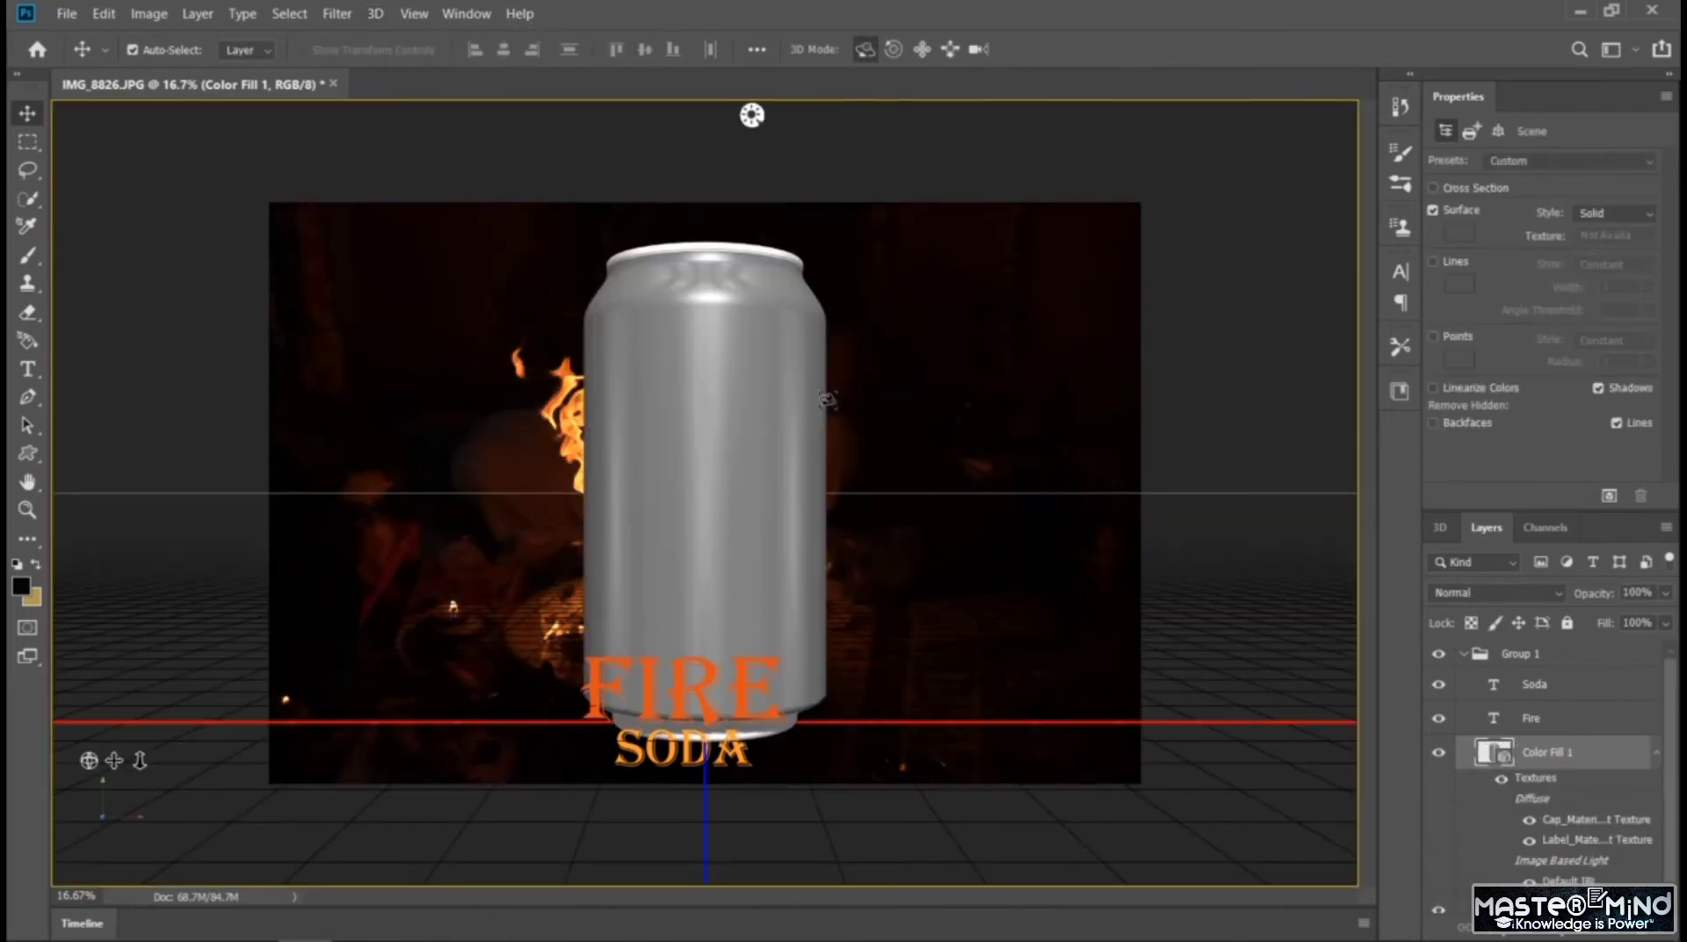
{"action": "key", "text": "ctrl+z"}
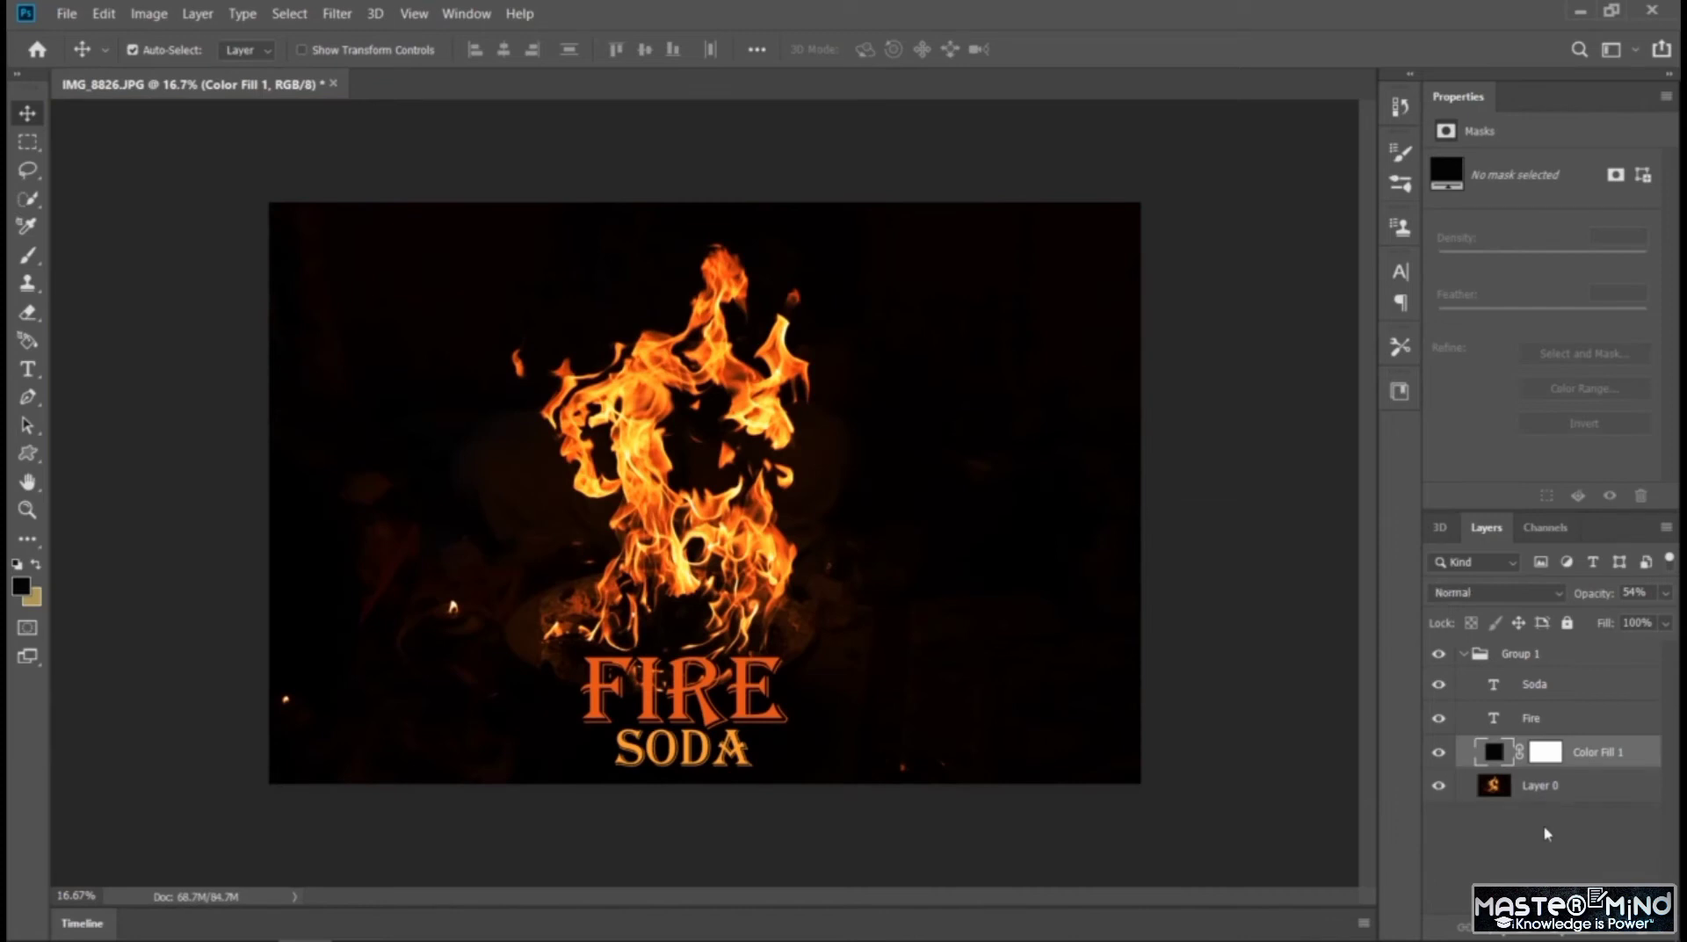
Create a 3D mesh from Group 1 using the Soda preset to wrap the artwork around a can
{"action": "left_click", "coordinate": [1479, 650]}
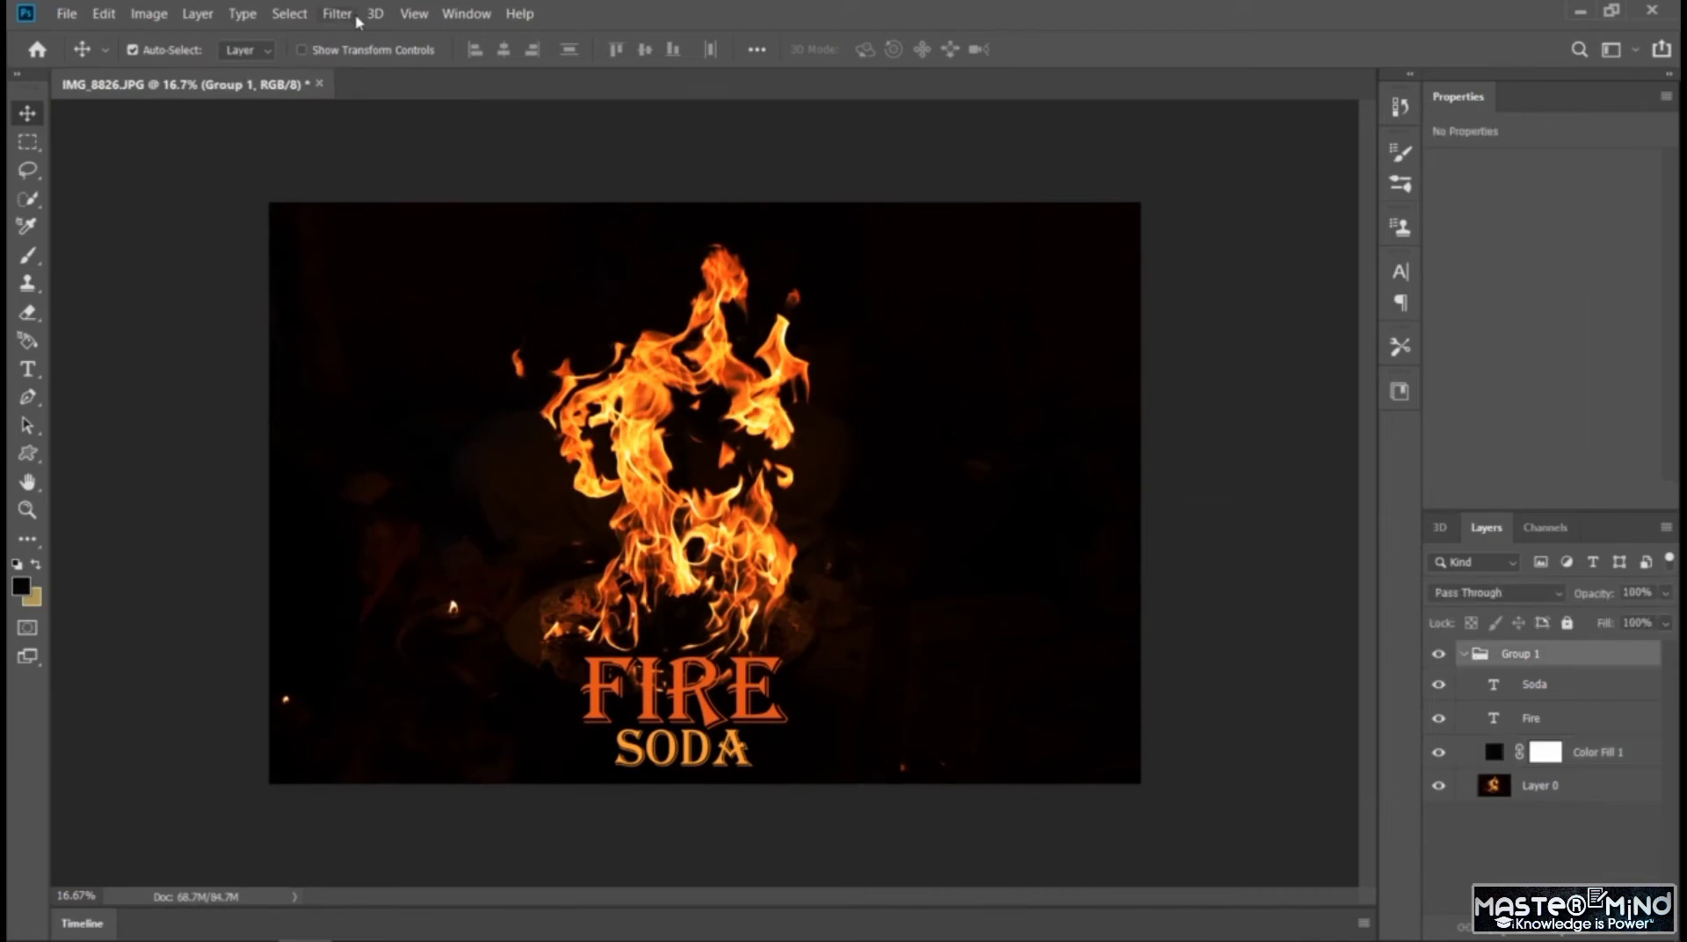
{"action": "left_click", "coordinate": [375, 14]}
{"action": "mouse_move", "coordinate": [581, 216]}
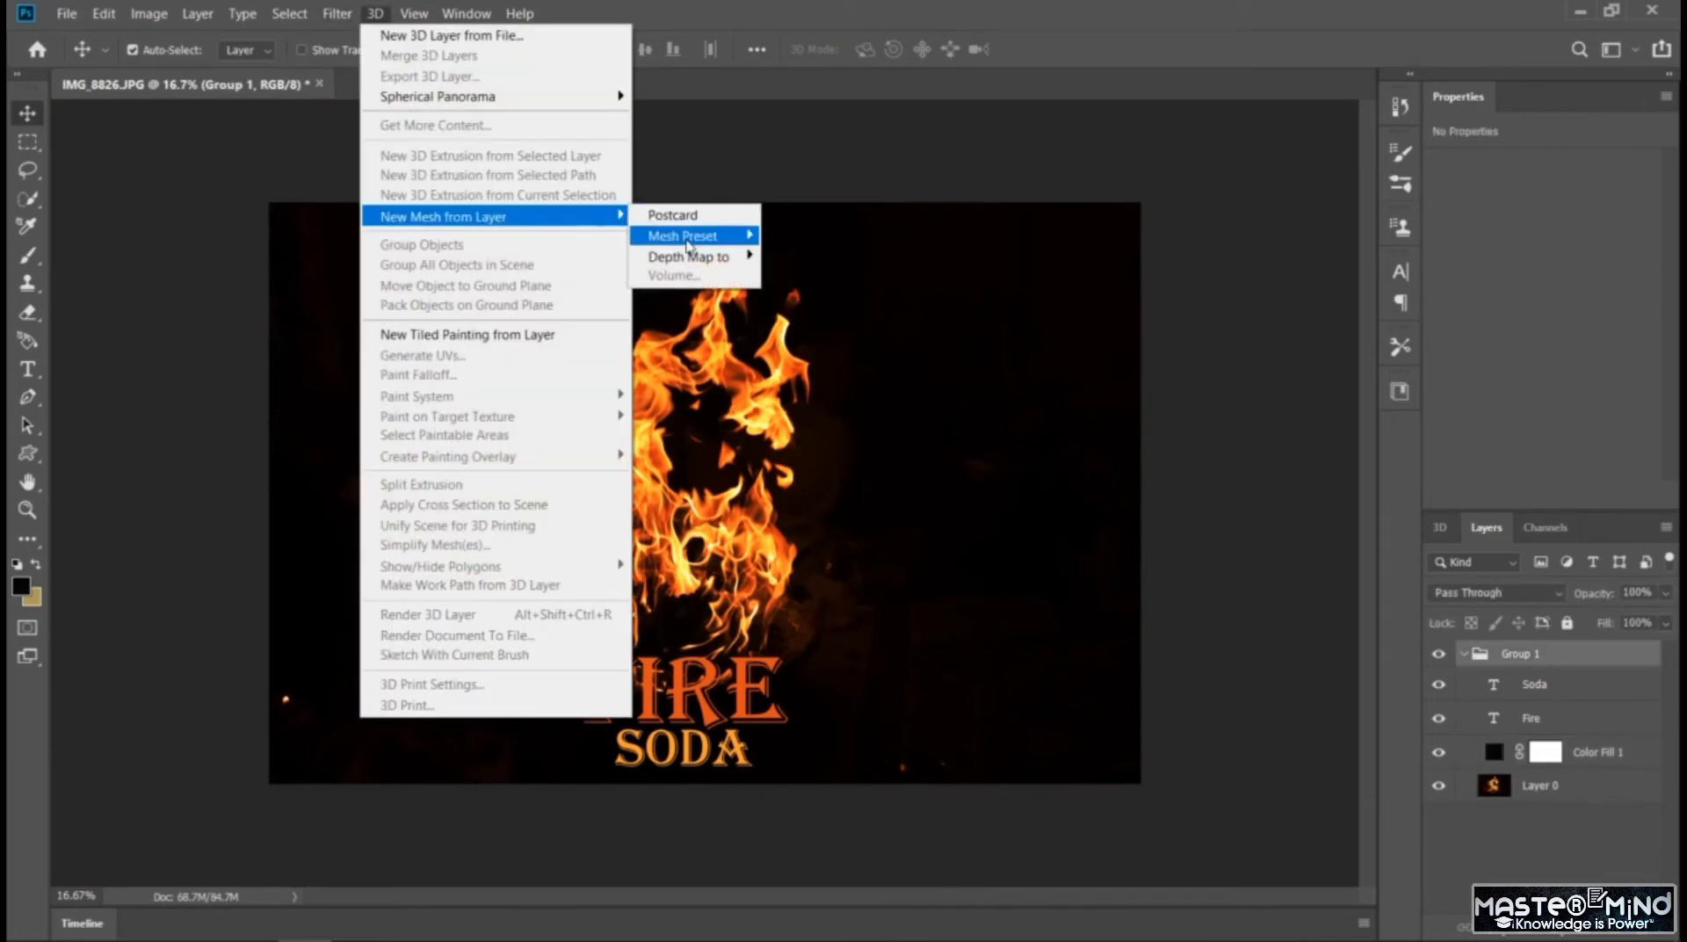
{"action": "mouse_move", "coordinate": [690, 237]}
{"action": "left_click", "coordinate": [791, 395]}
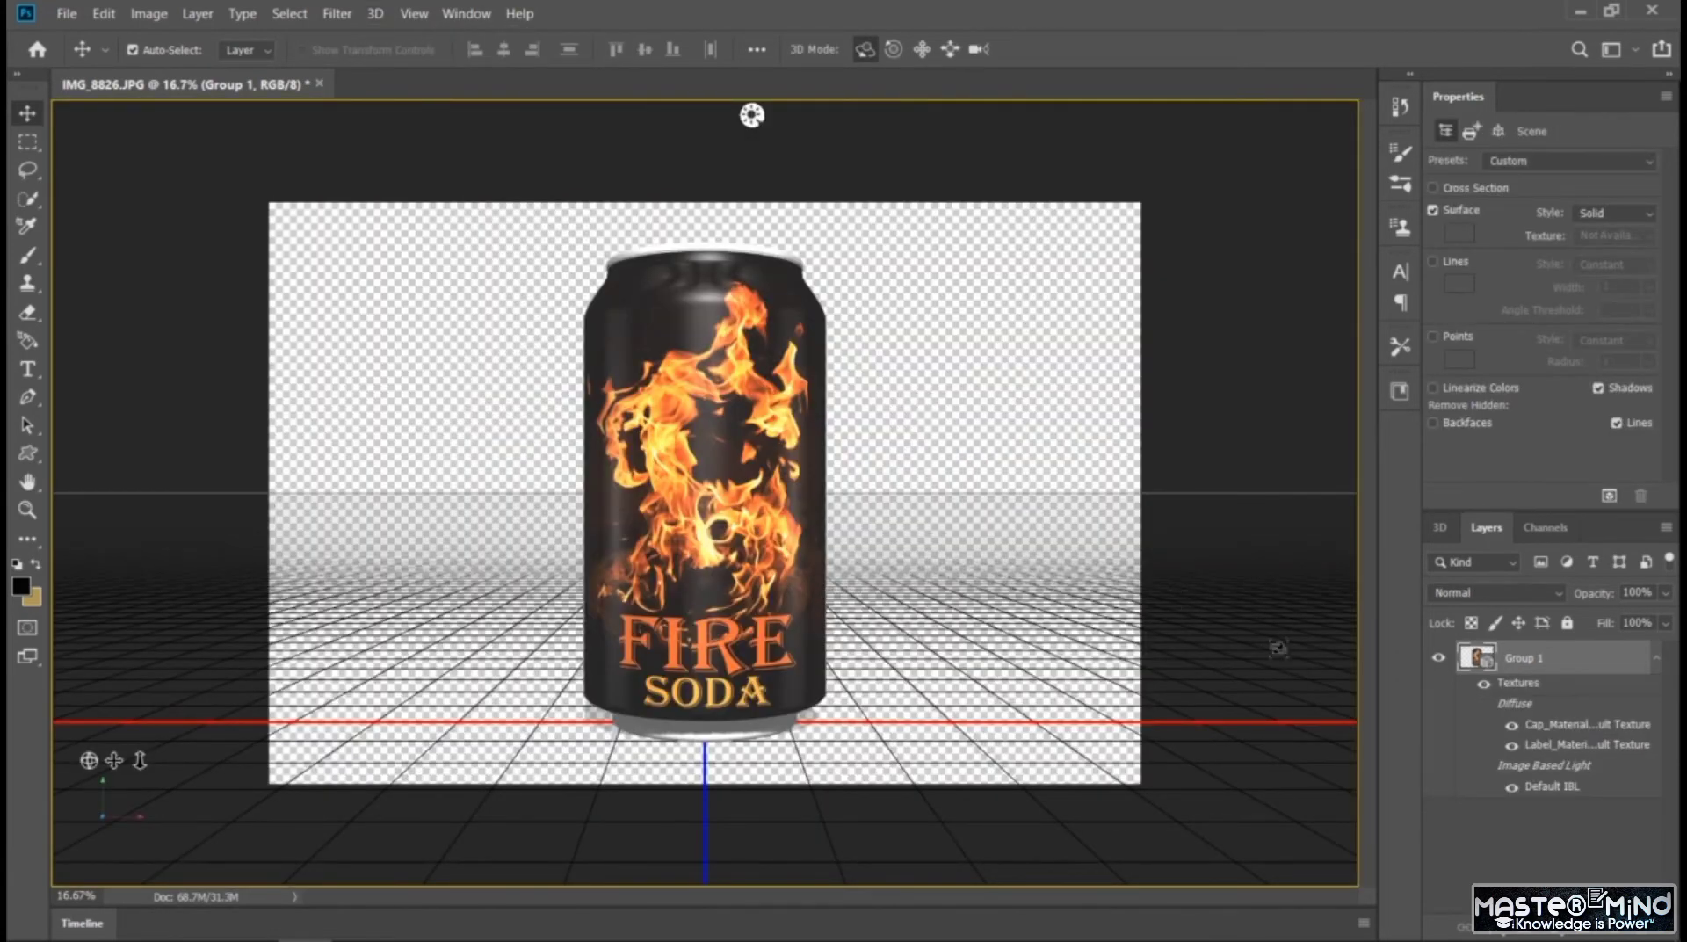
Add a near-black #030303 solid color fill layer and place it below the Group 1 can layer as background
{"action": "left_click", "coordinate": [1539, 843]}
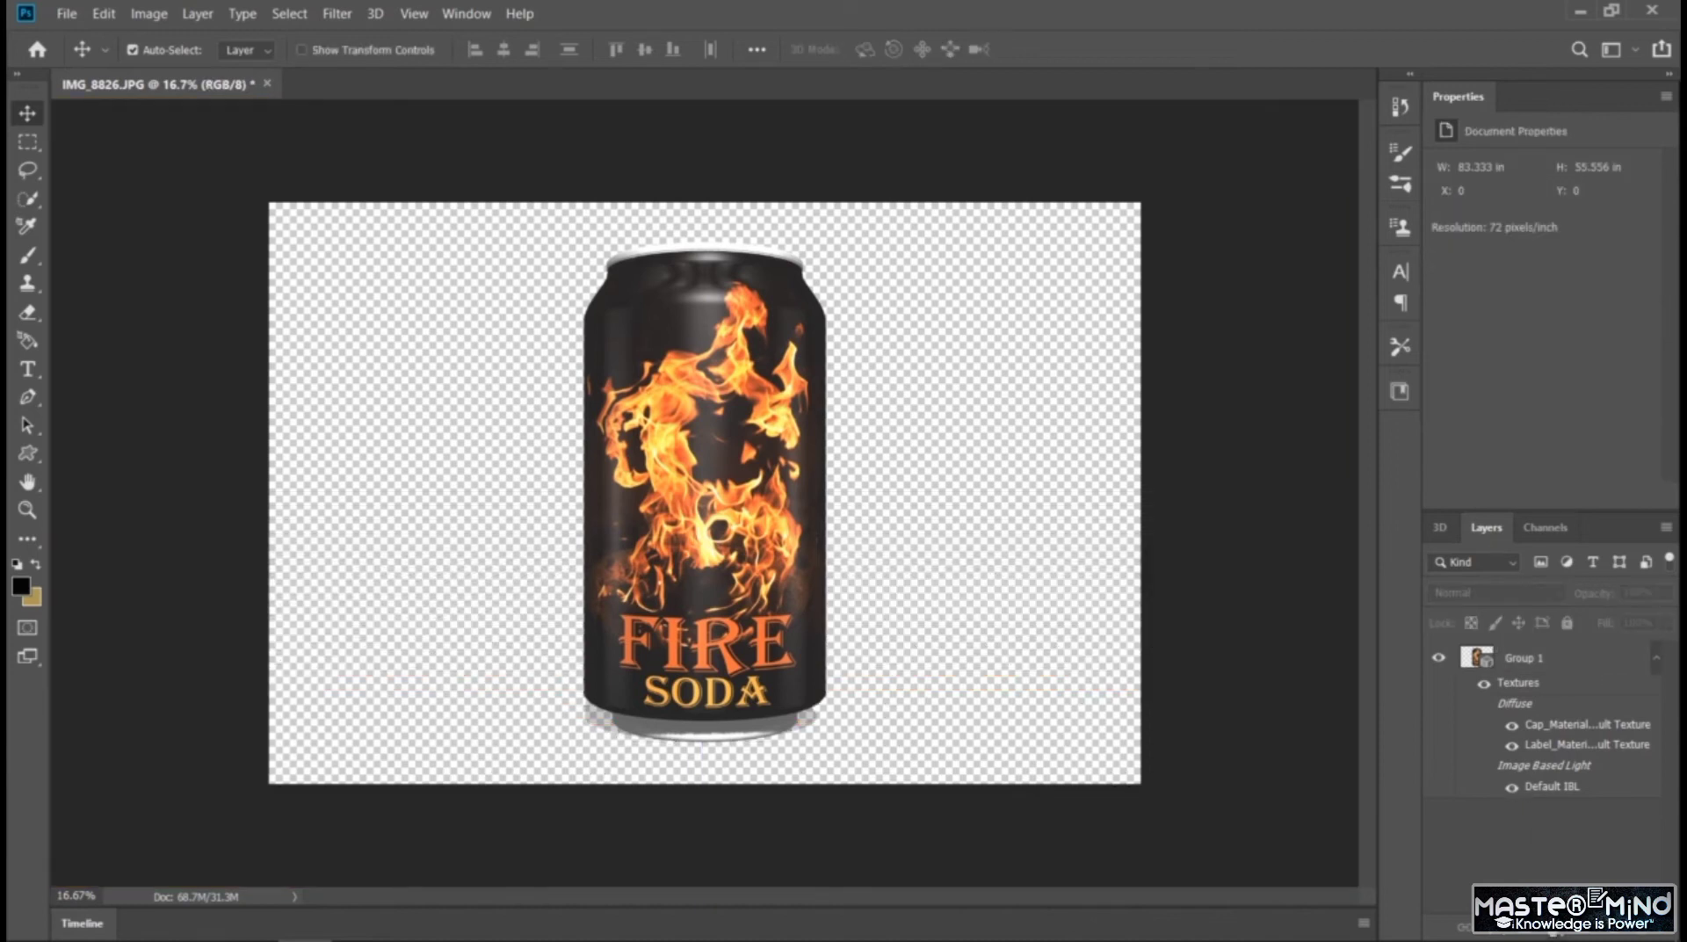
{"action": "left_click", "coordinate": [1493, 924]}
{"action": "left_click", "coordinate": [1543, 539]}
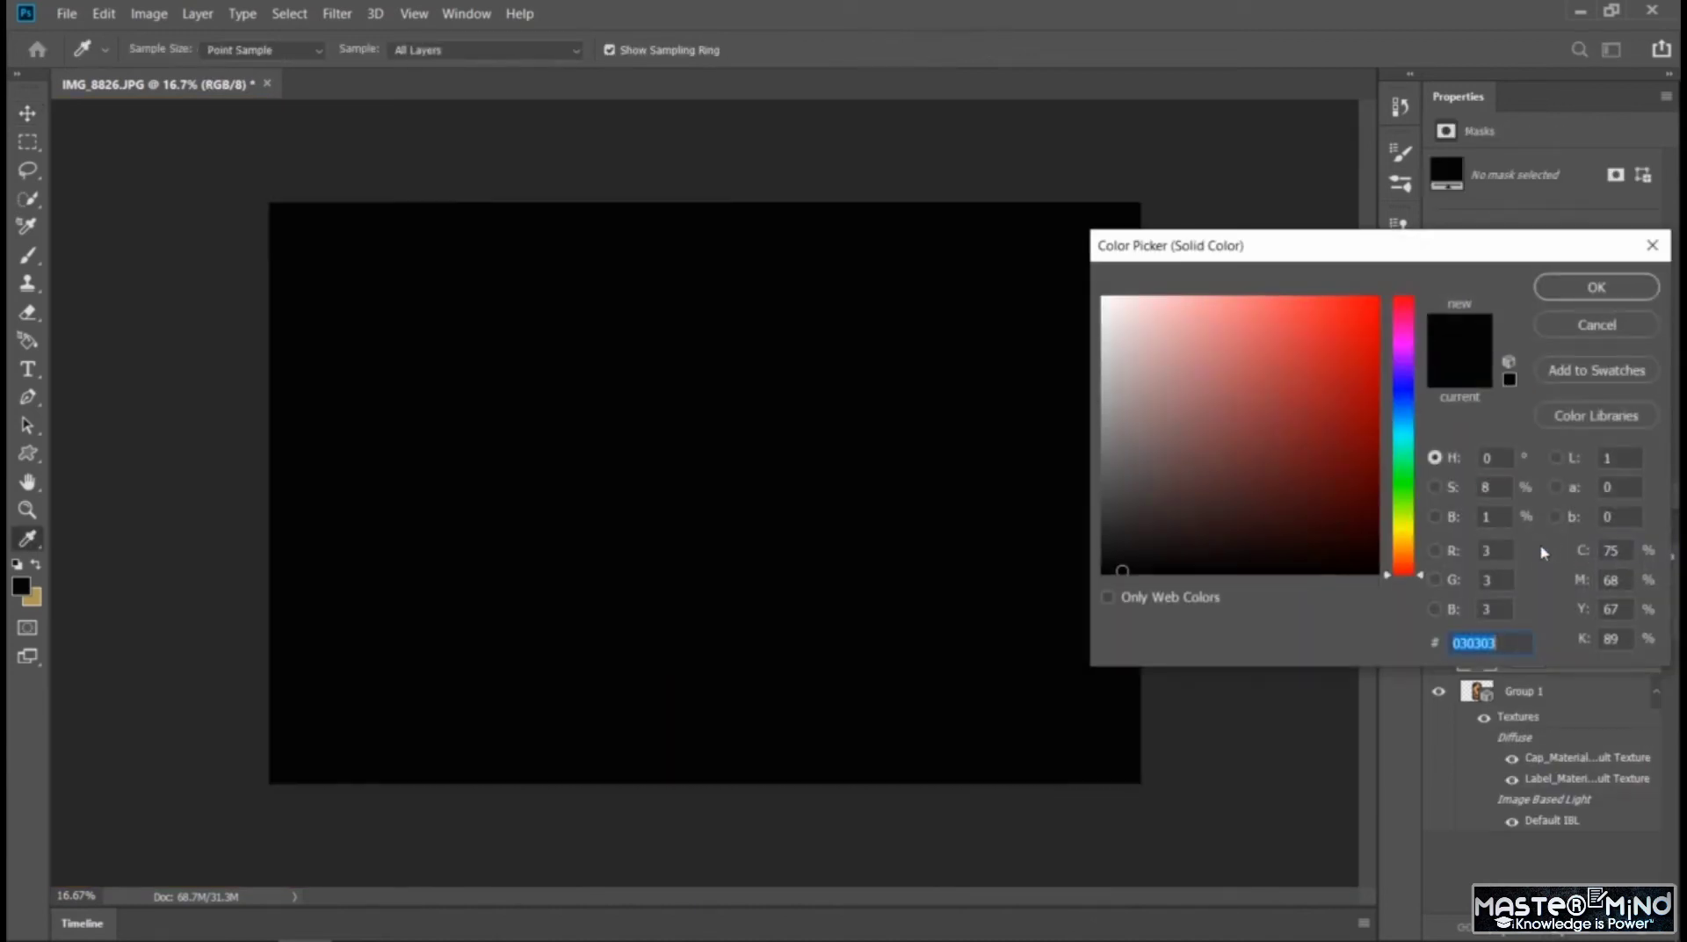
{"action": "left_click", "coordinate": [1577, 288]}
{"action": "left_click_drag", "start_coordinate": [1476, 665], "coordinate": [1491, 848]}
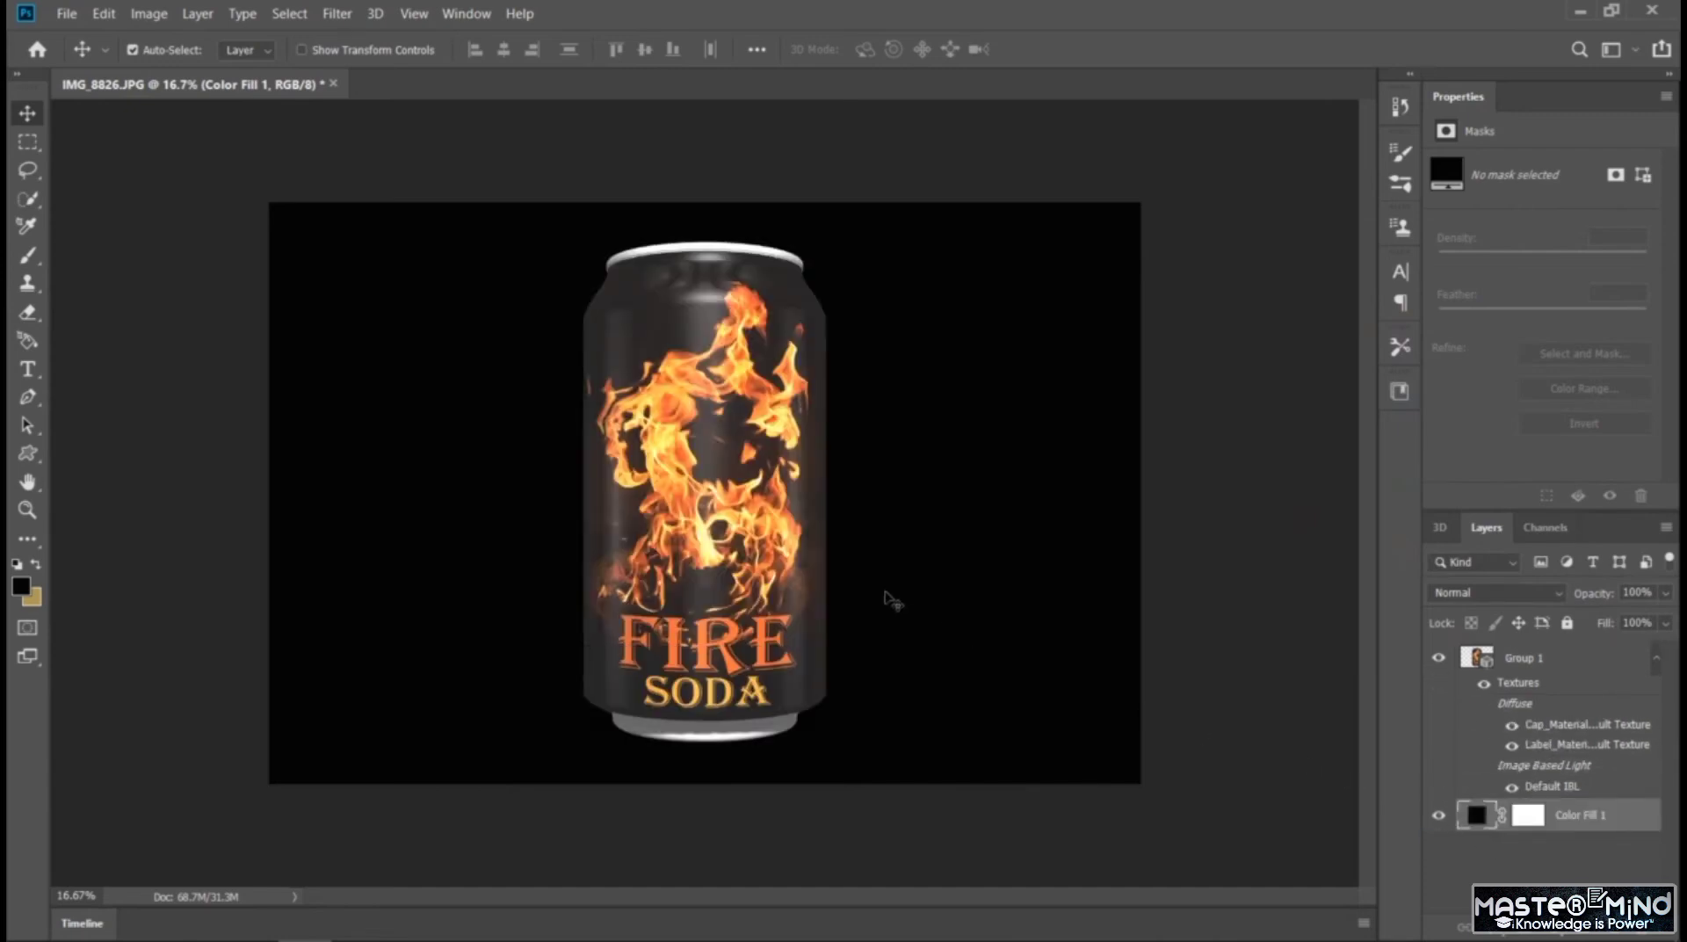
Shift the 3D soda can scene slightly to the left on the canvas
{"action": "key", "text": "ctrl+plus"}
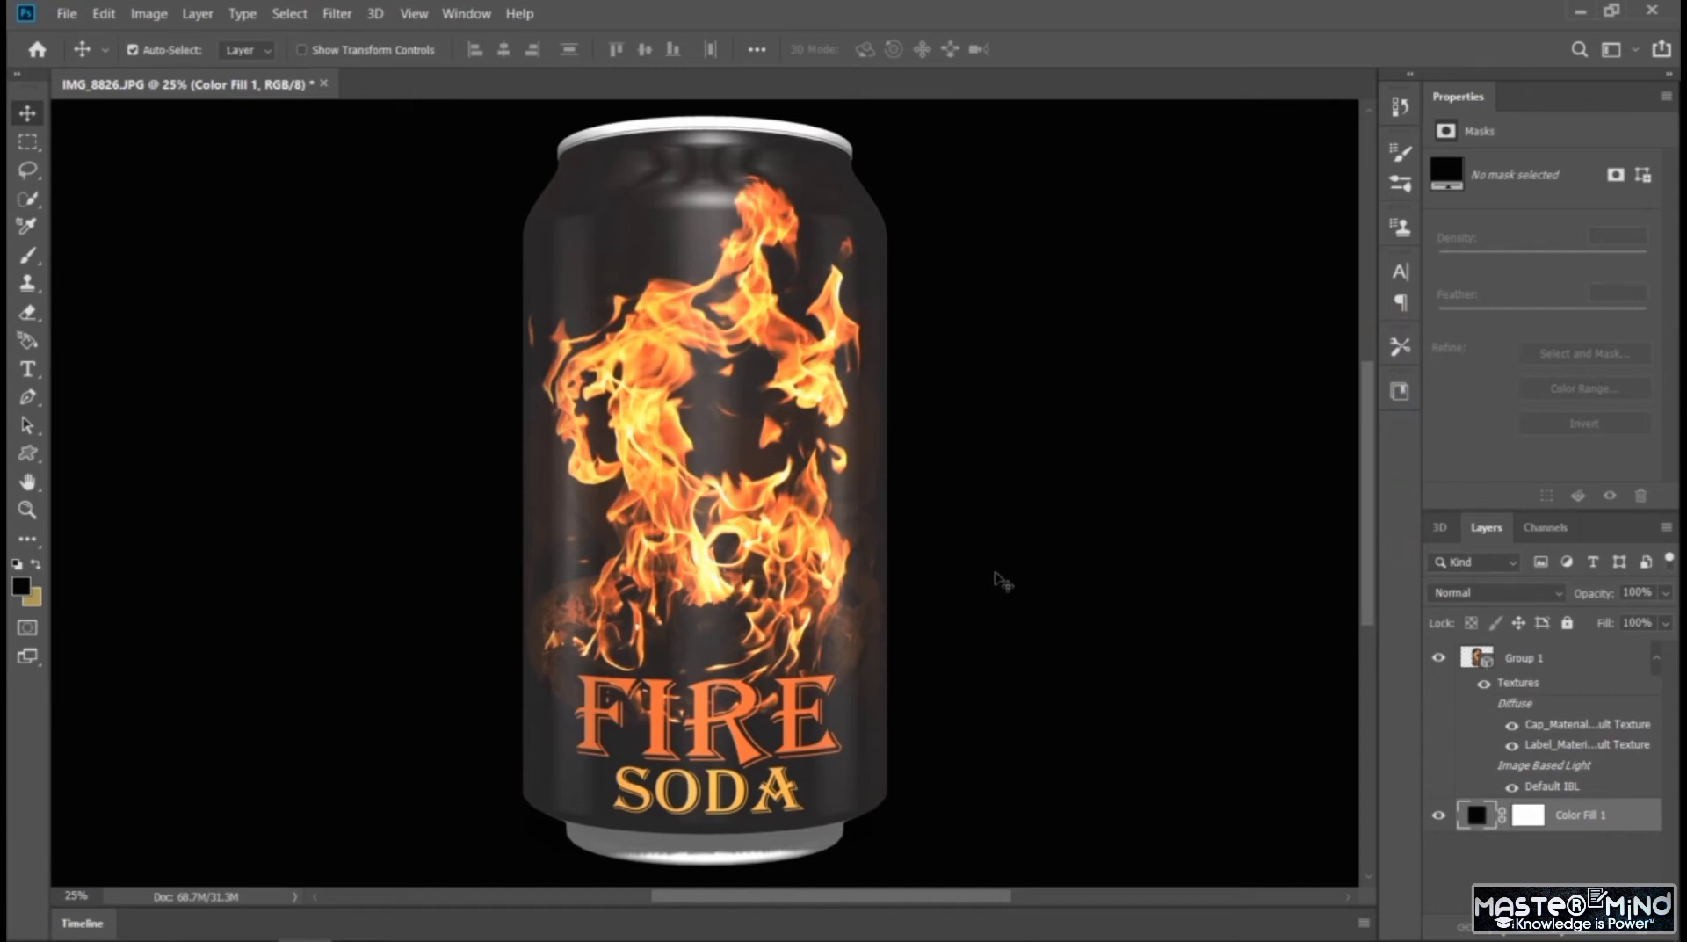
{"action": "left_click", "coordinate": [1439, 527]}
{"action": "left_click_drag", "start_coordinate": [817, 609], "coordinate": [799, 605]}
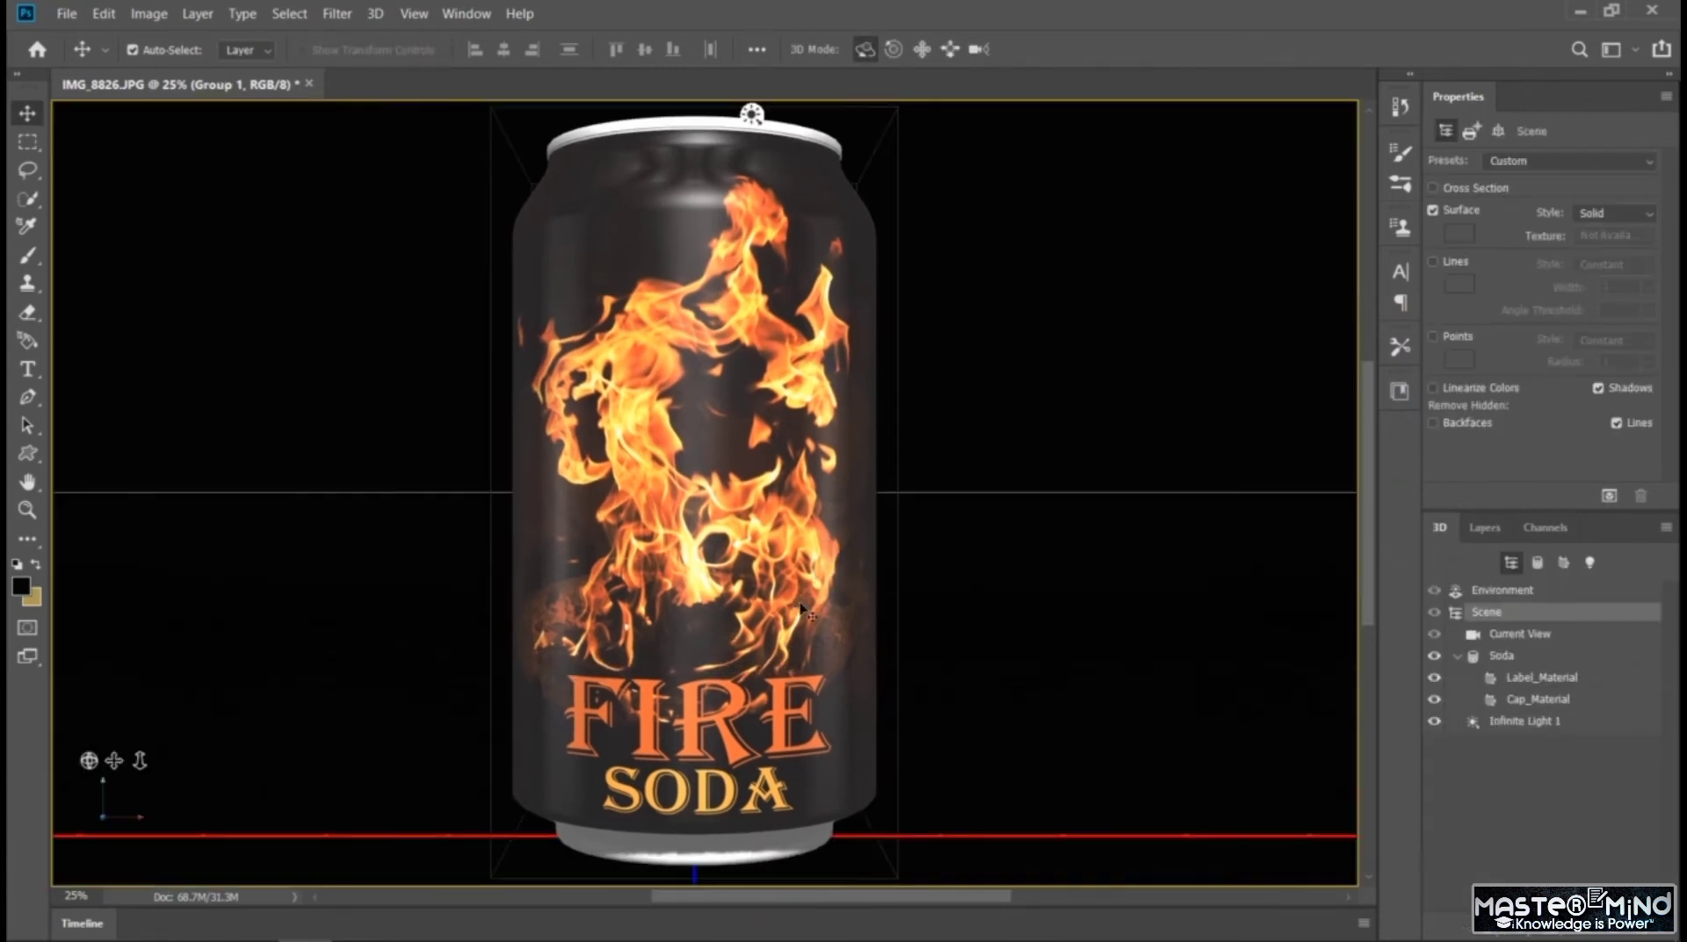
{"action": "key", "text": "ctrl+minus"}
{"action": "mouse_move", "coordinate": [751, 115]}
{"action": "left_mouse_down"}
{"action": "mouse_move", "coordinate": [1194, 113]}
{"action": "mouse_move", "coordinate": [1342, 510]}
{"action": "mouse_move", "coordinate": [629, 114]}
{"action": "mouse_move", "coordinate": [346, 113]}
{"action": "mouse_move", "coordinate": [878, 113]}
{"action": "mouse_move", "coordinate": [267, 115]}
{"action": "mouse_move", "coordinate": [1287, 113]}
{"action": "mouse_move", "coordinate": [598, 113]}
{"action": "mouse_move", "coordinate": [749, 115]}
{"action": "left_mouse_up"}
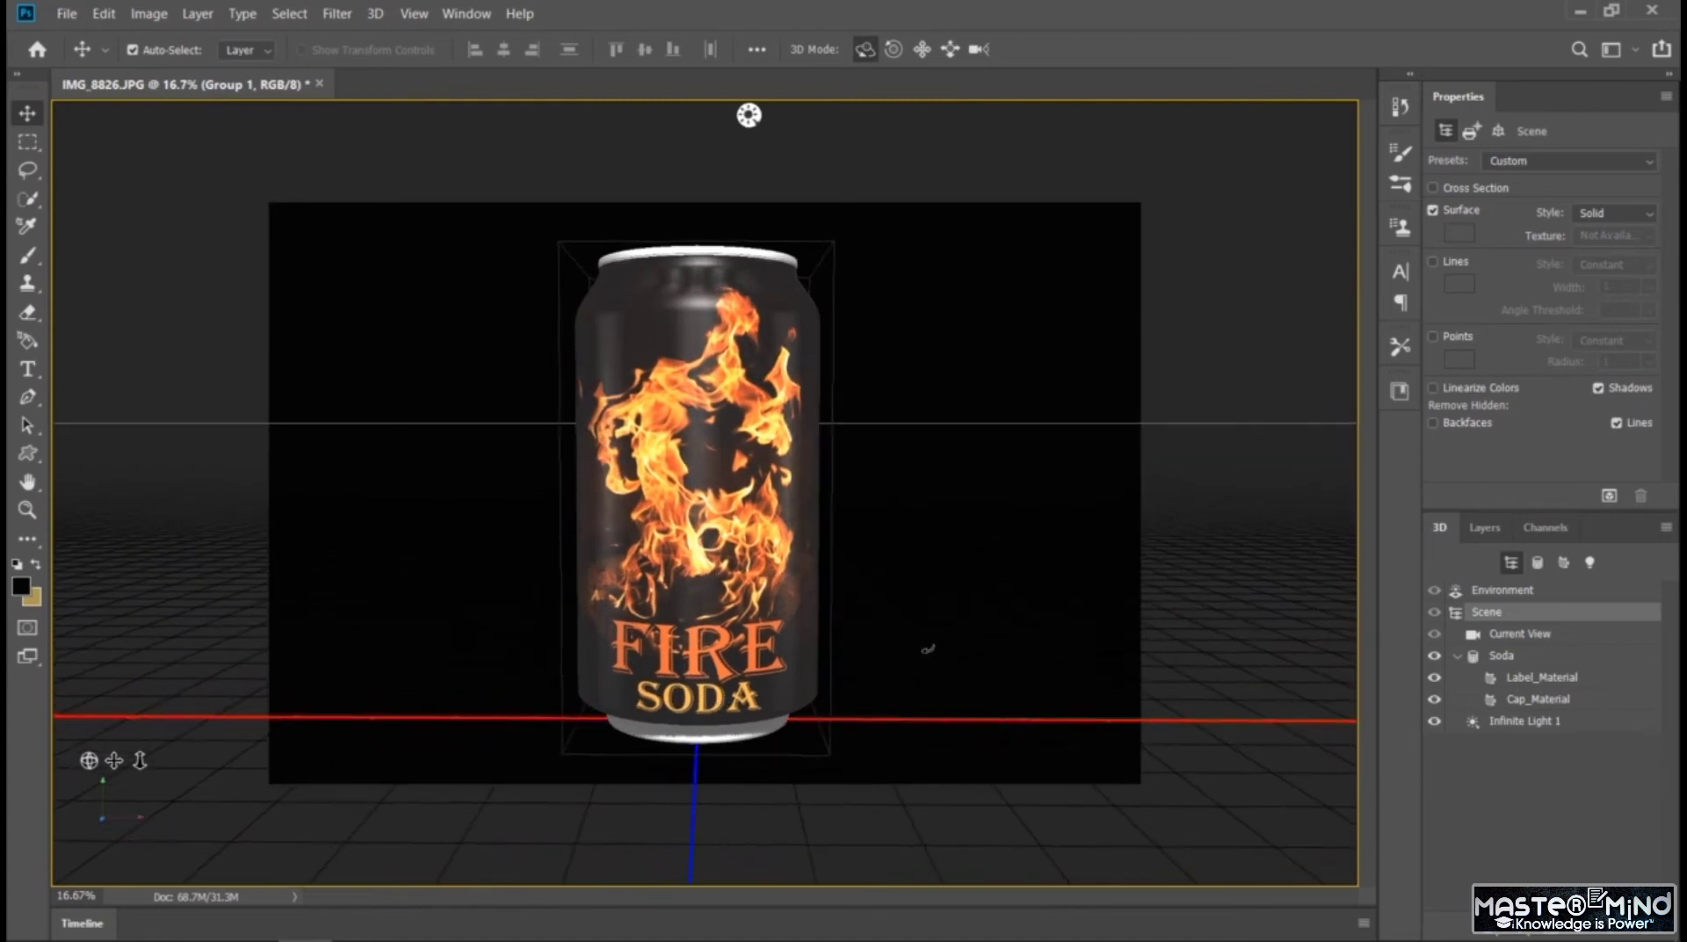
Open the fill color of the Color Fill 1 background layer for editing
{"action": "left_click", "coordinate": [1484, 527]}
{"action": "left_click", "coordinate": [1481, 819]}
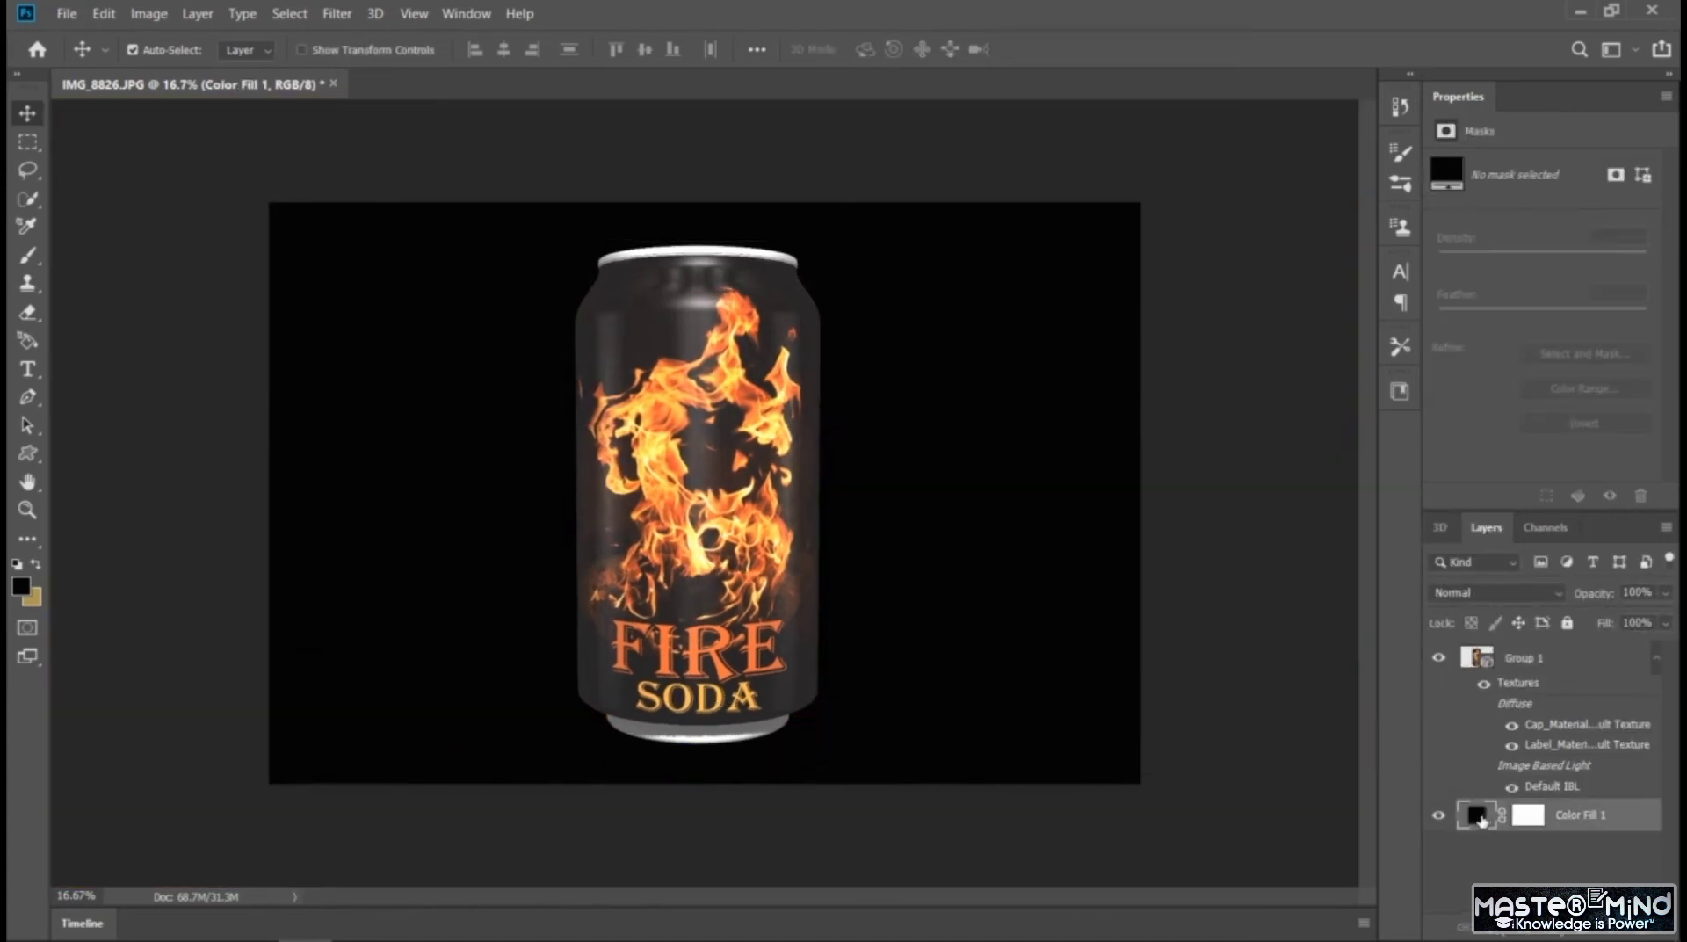
{"action": "double_click", "coordinate": [1481, 819]}
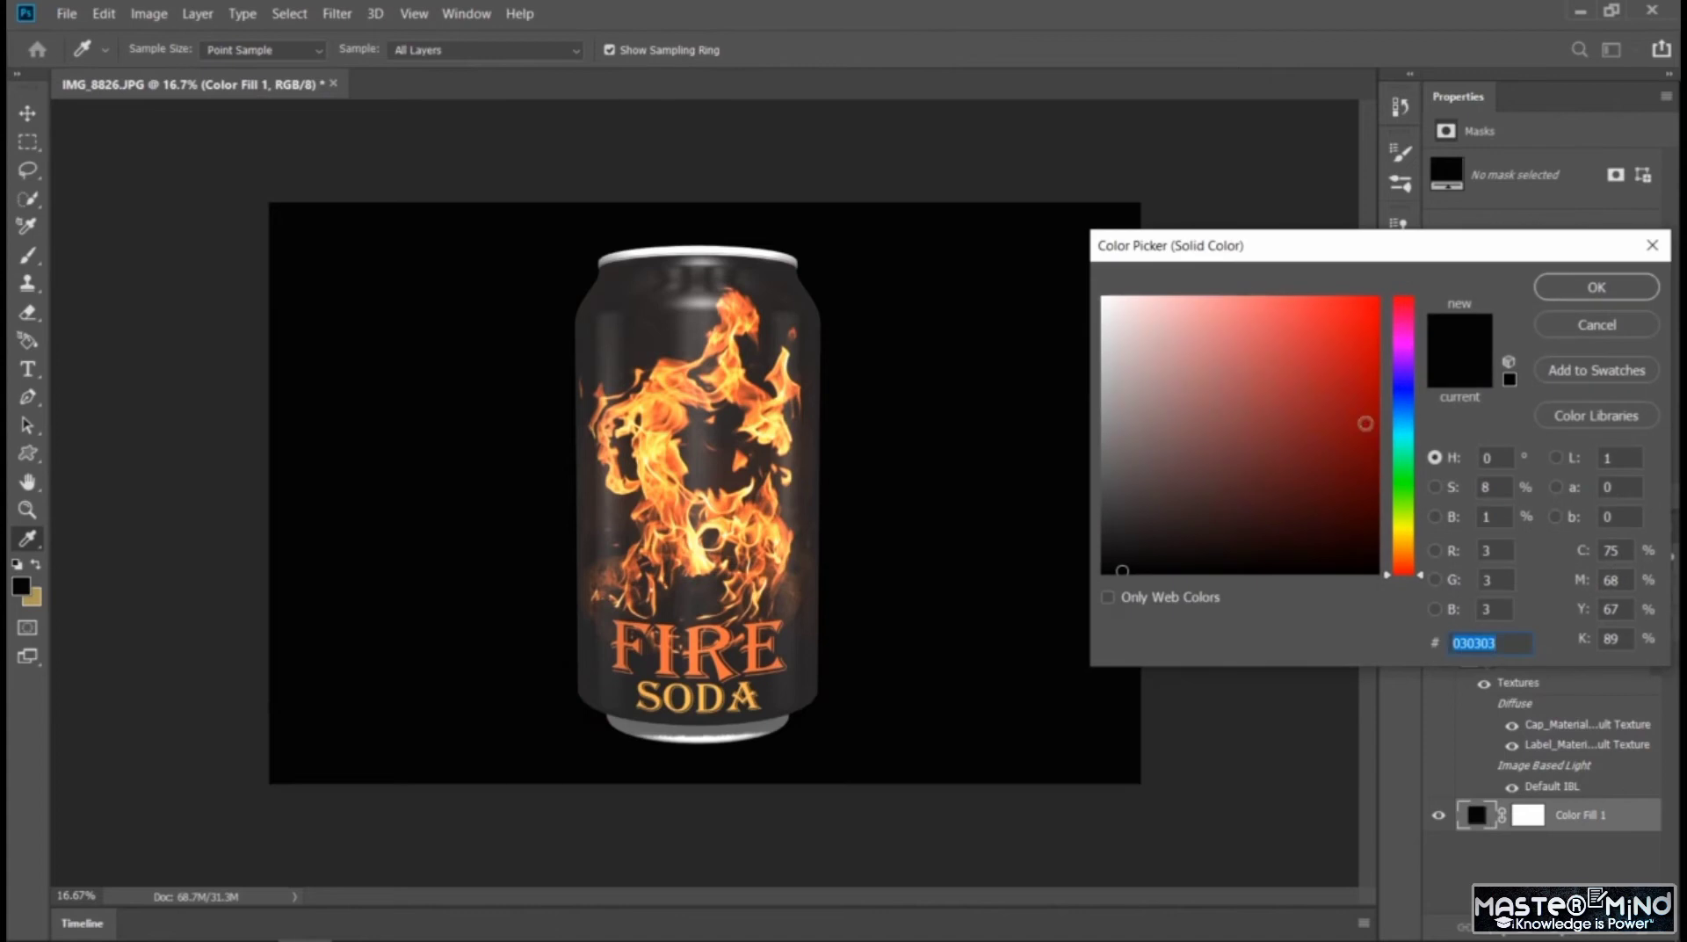
Try red shades for the background fill, from #a34343 to the darker #5b3939
{"action": "left_click", "coordinate": [1335, 396]}
{"action": "left_click", "coordinate": [1266, 396]}
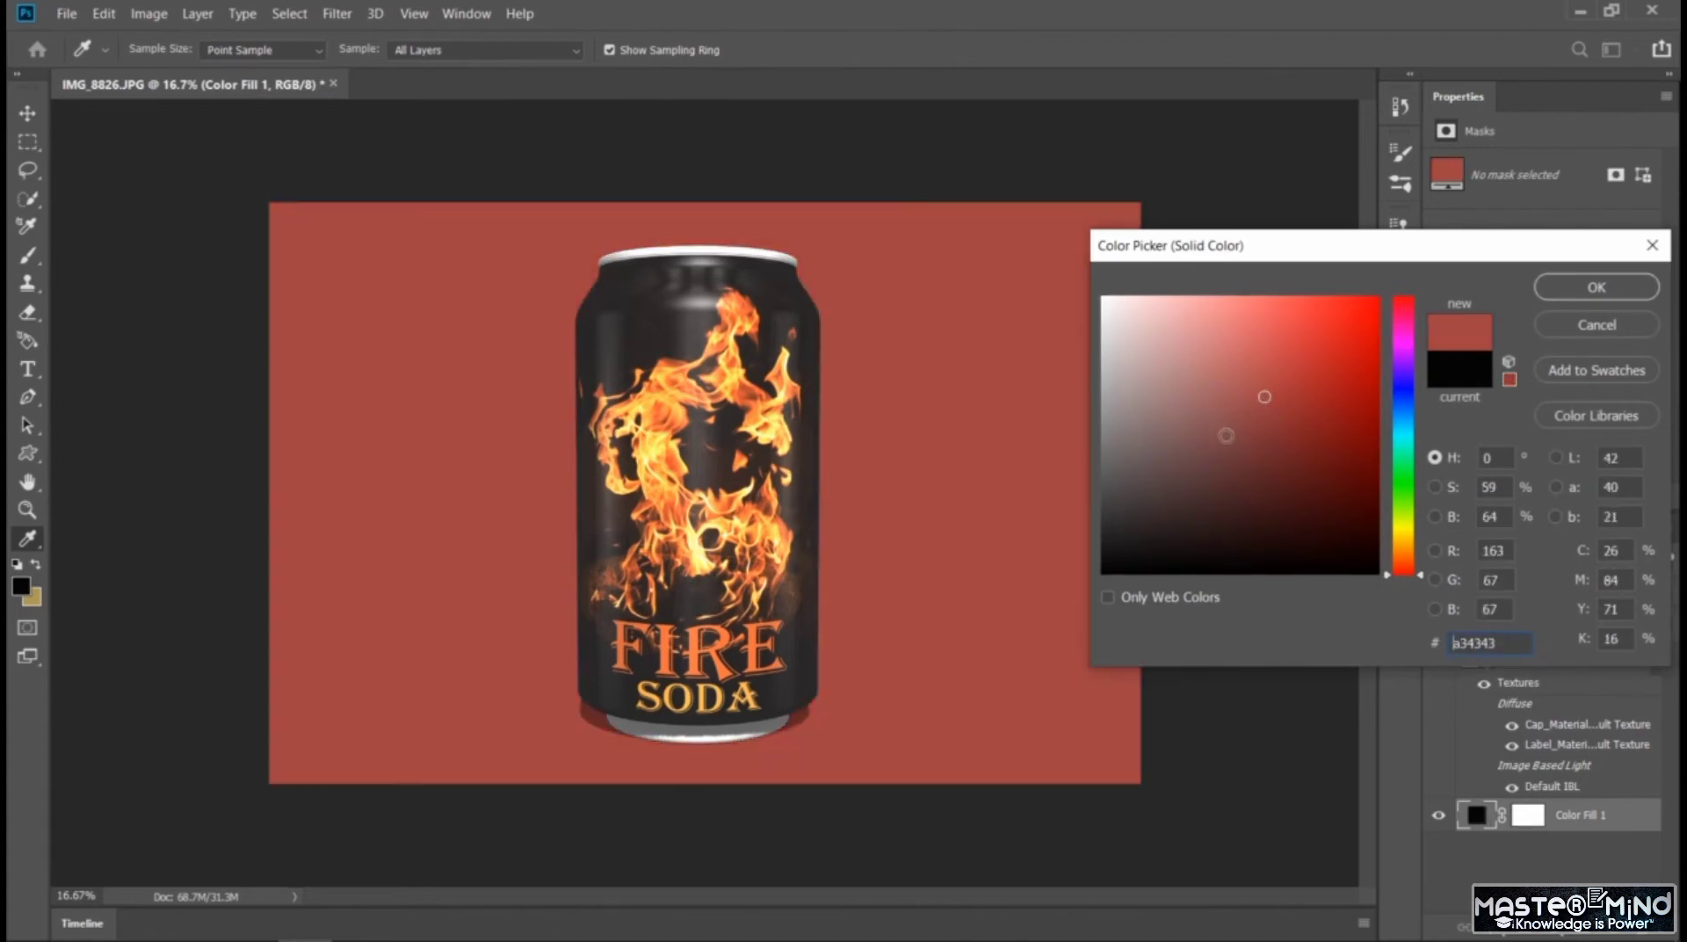
{"action": "left_click", "coordinate": [1226, 435]}
{"action": "left_click", "coordinate": [1206, 474]}
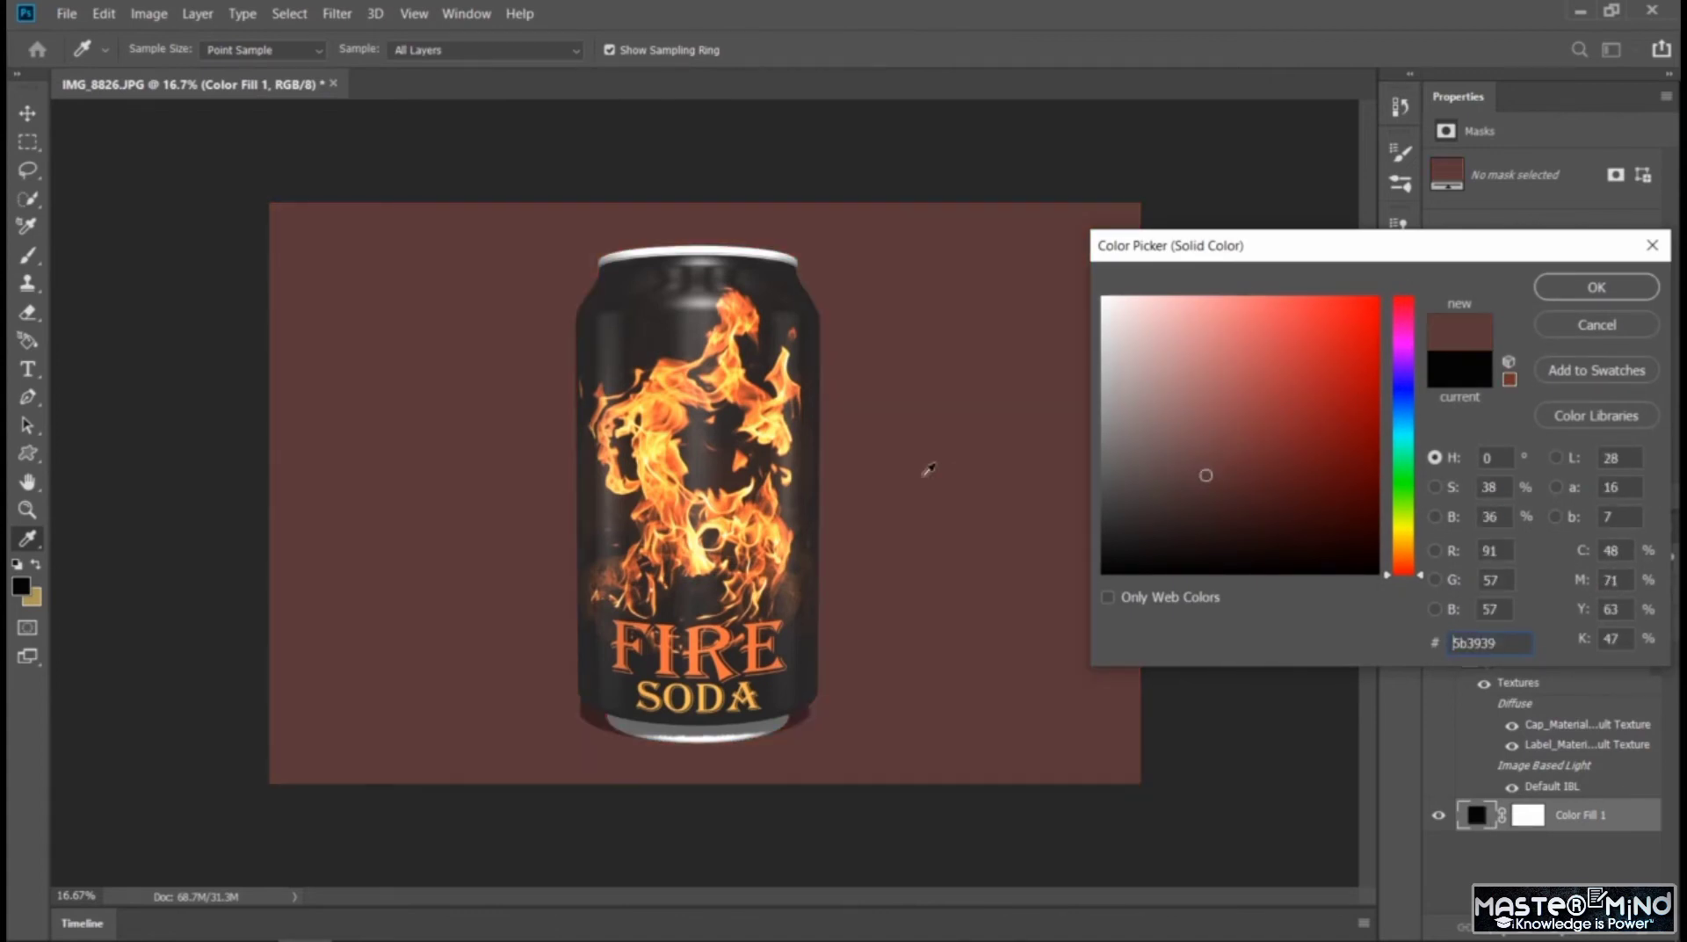
Try yellow and orange background colors sampled from the can's flames, such as #ffff9c, #ff9045, #ffcb50 and #b25538
{"action": "left_click", "coordinate": [774, 429]}
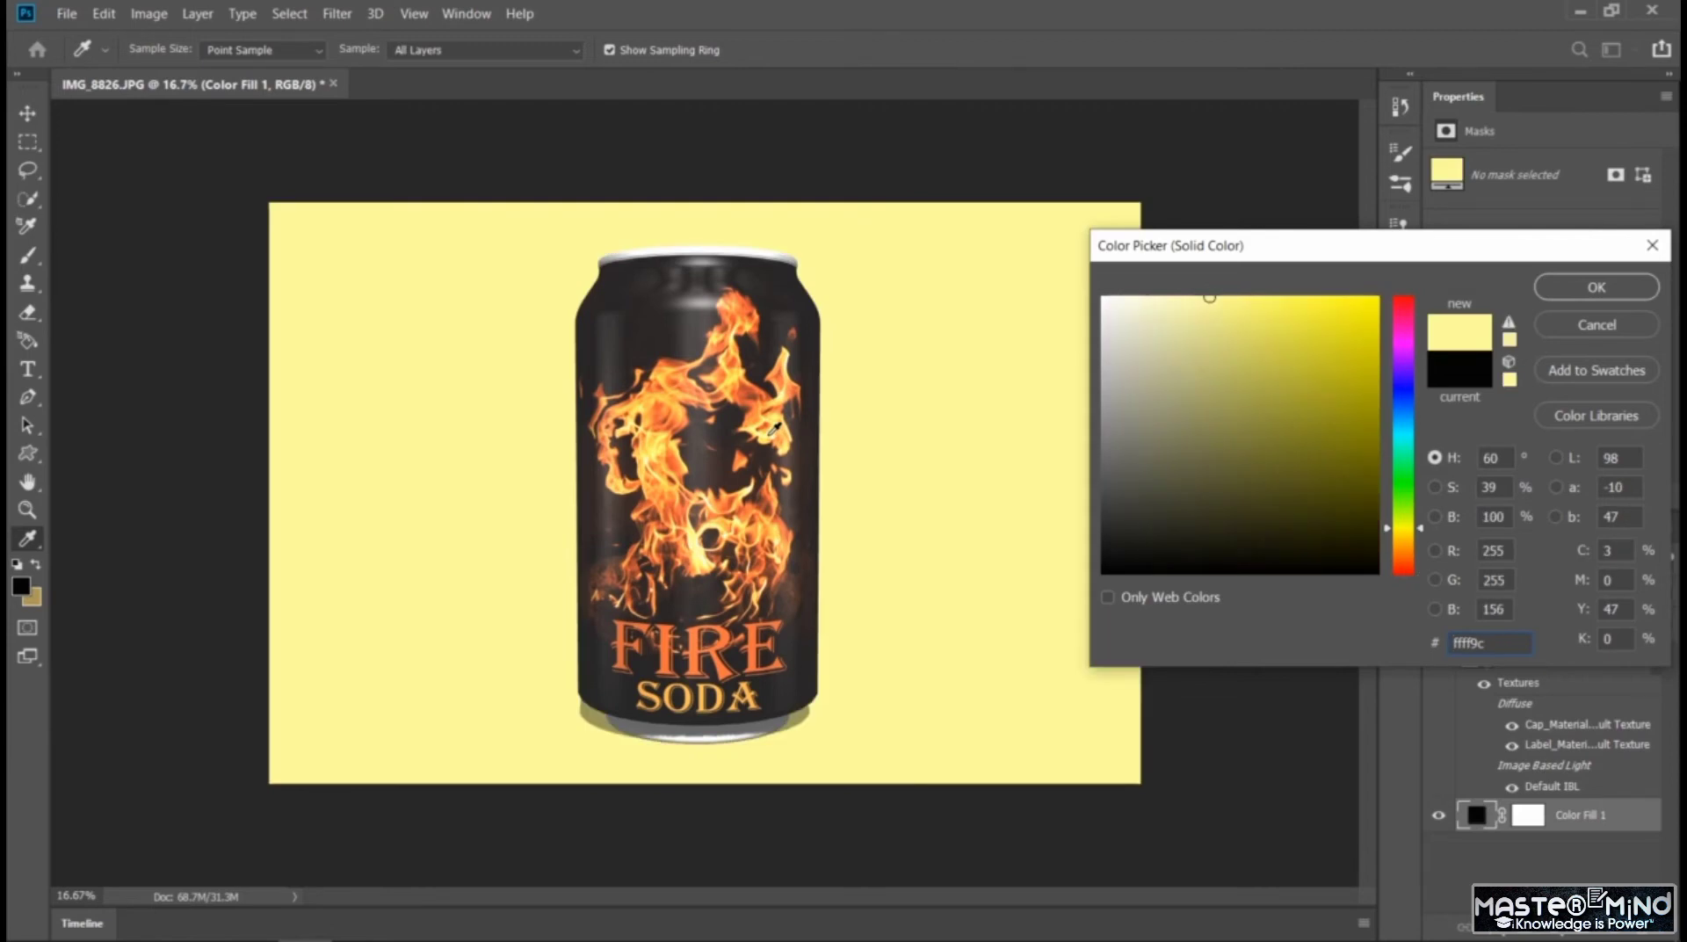
{"action": "left_click", "coordinate": [657, 415]}
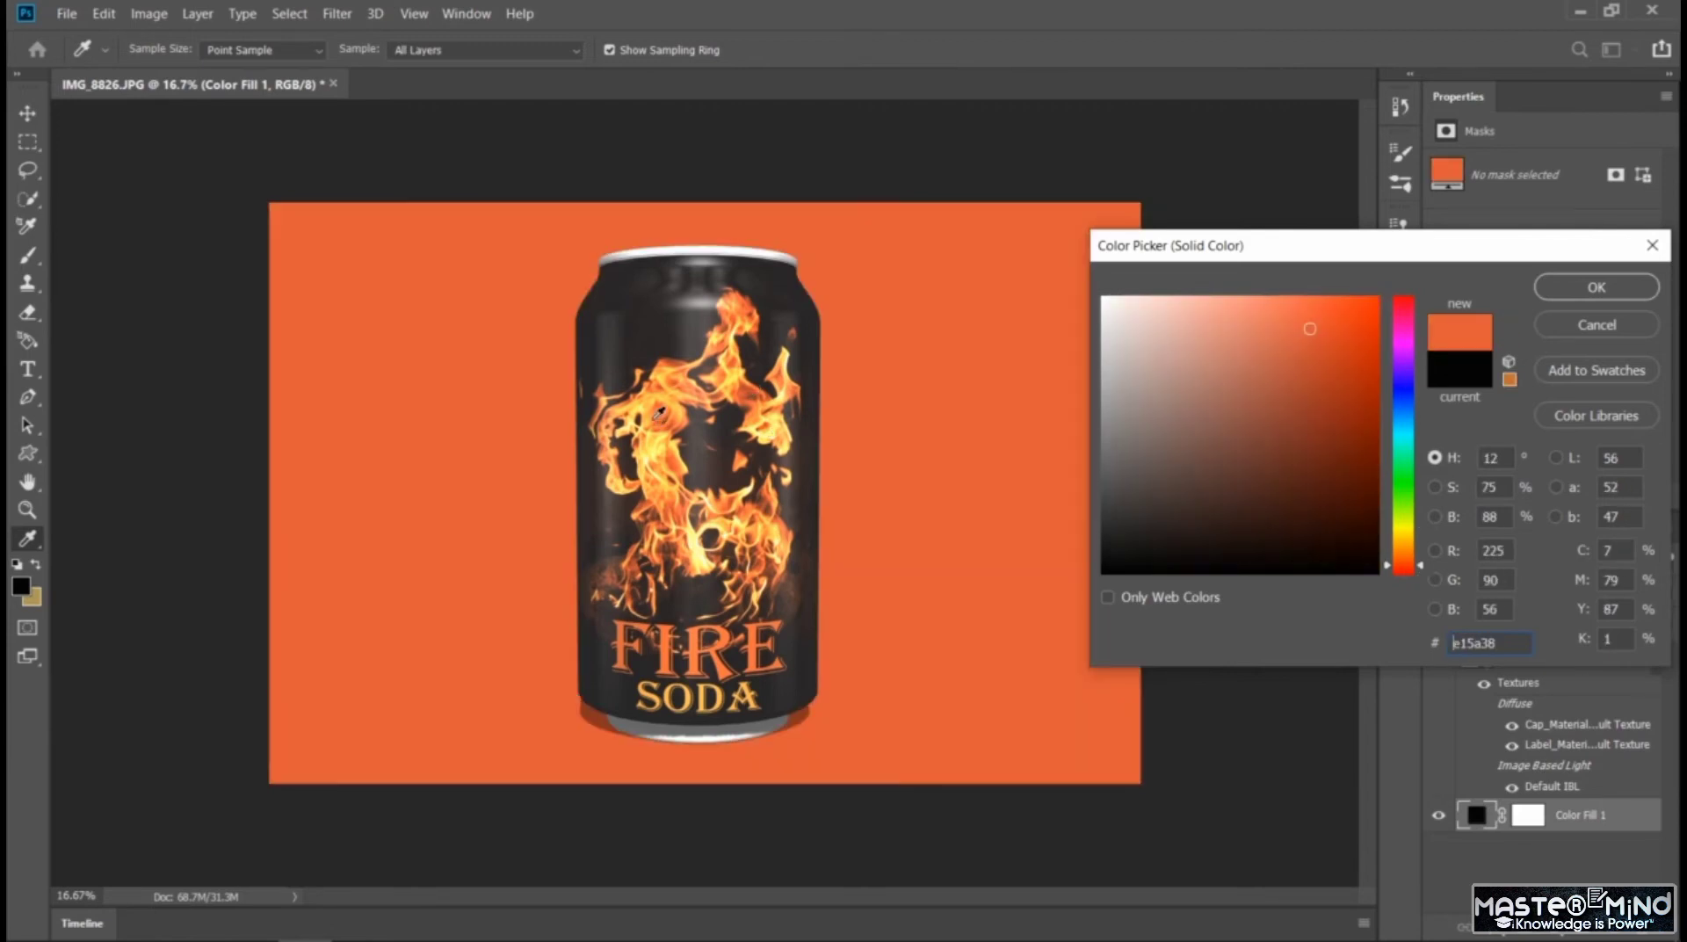
{"action": "left_click", "coordinate": [659, 412]}
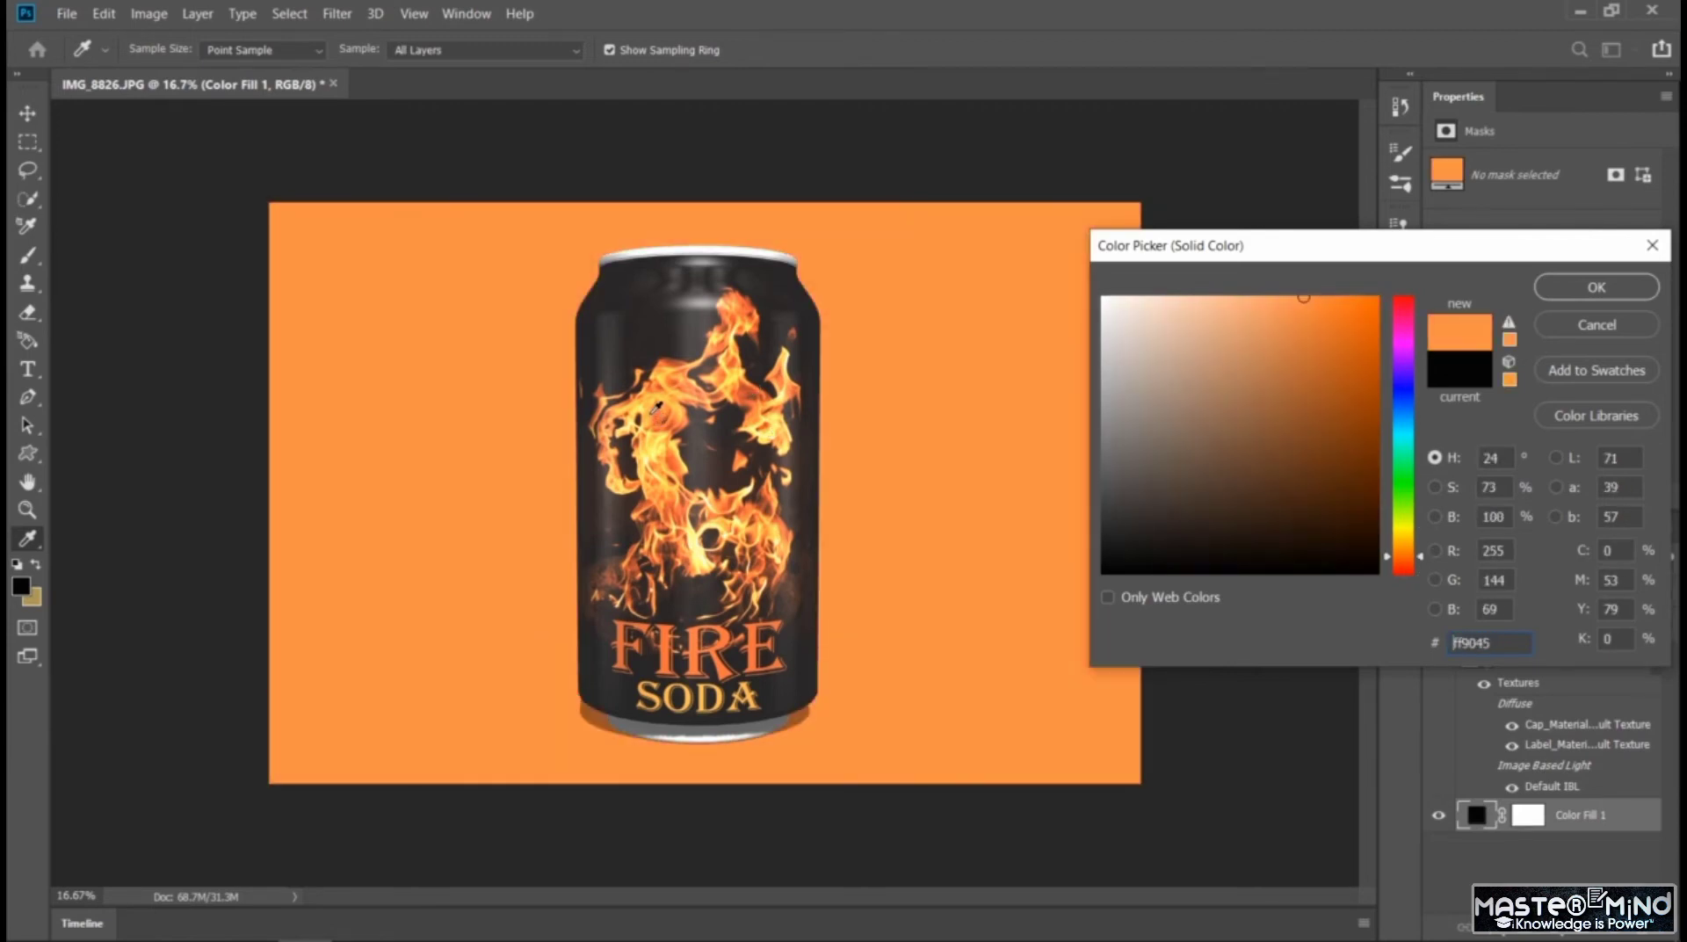
{"action": "left_click", "coordinate": [672, 615]}
{"action": "left_click", "coordinate": [645, 544]}
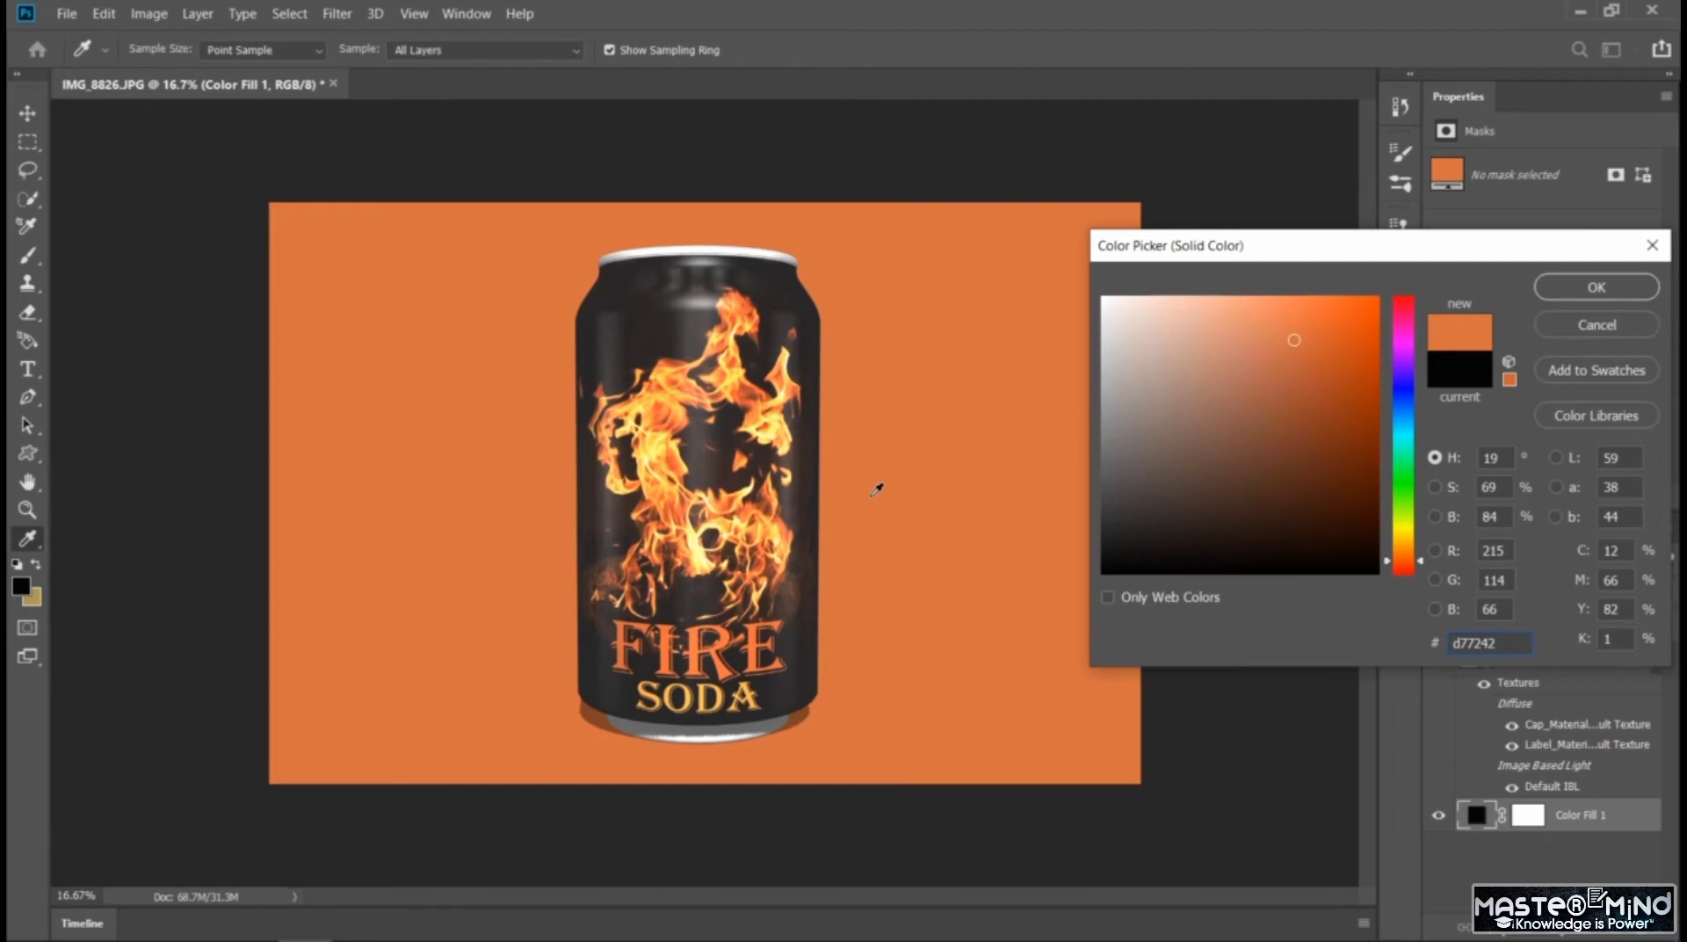
{"action": "left_click", "coordinate": [668, 425]}
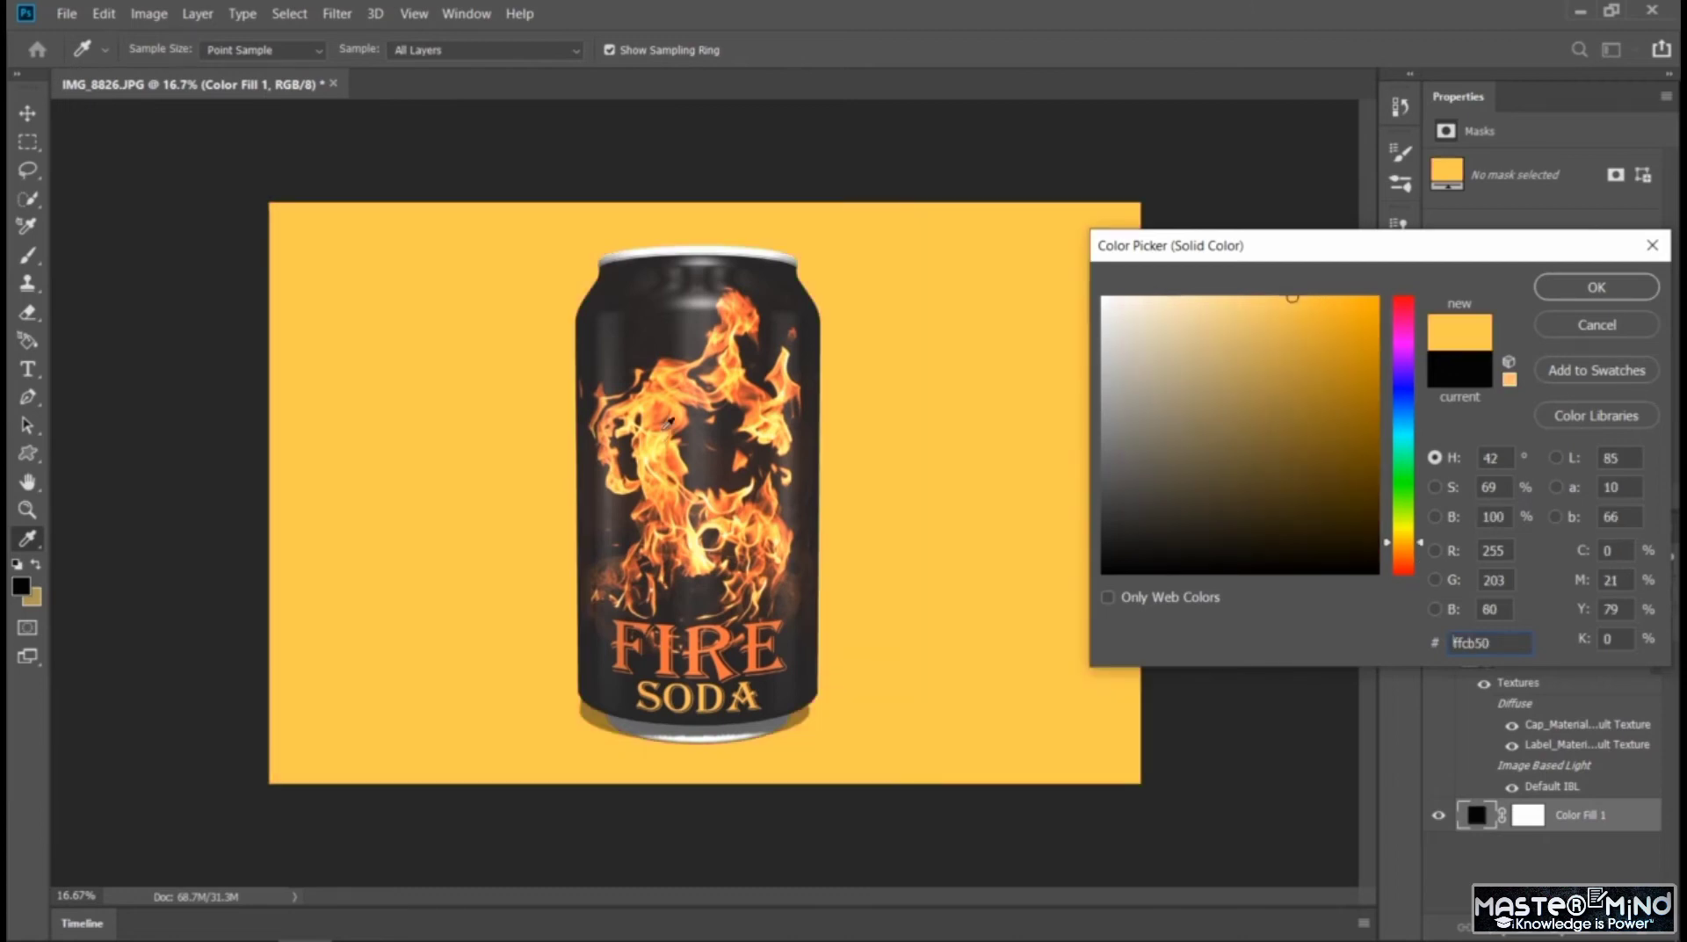
{"action": "left_click", "coordinate": [668, 419]}
{"action": "left_click", "coordinate": [666, 405]}
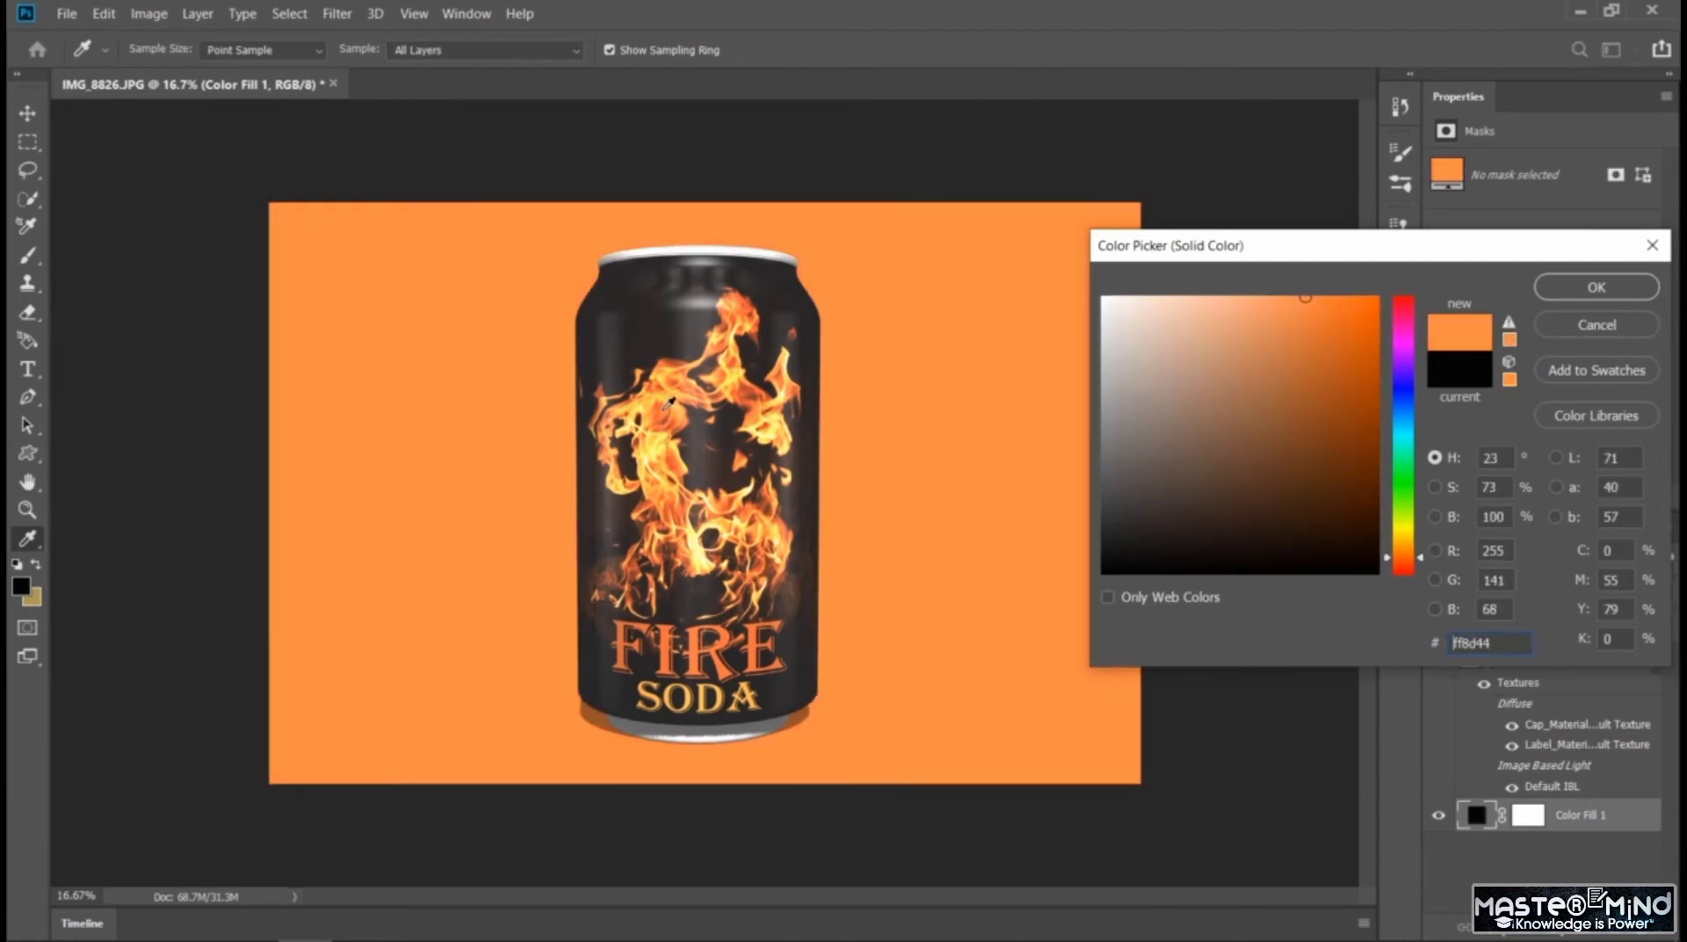
{"action": "left_click", "coordinate": [658, 385]}
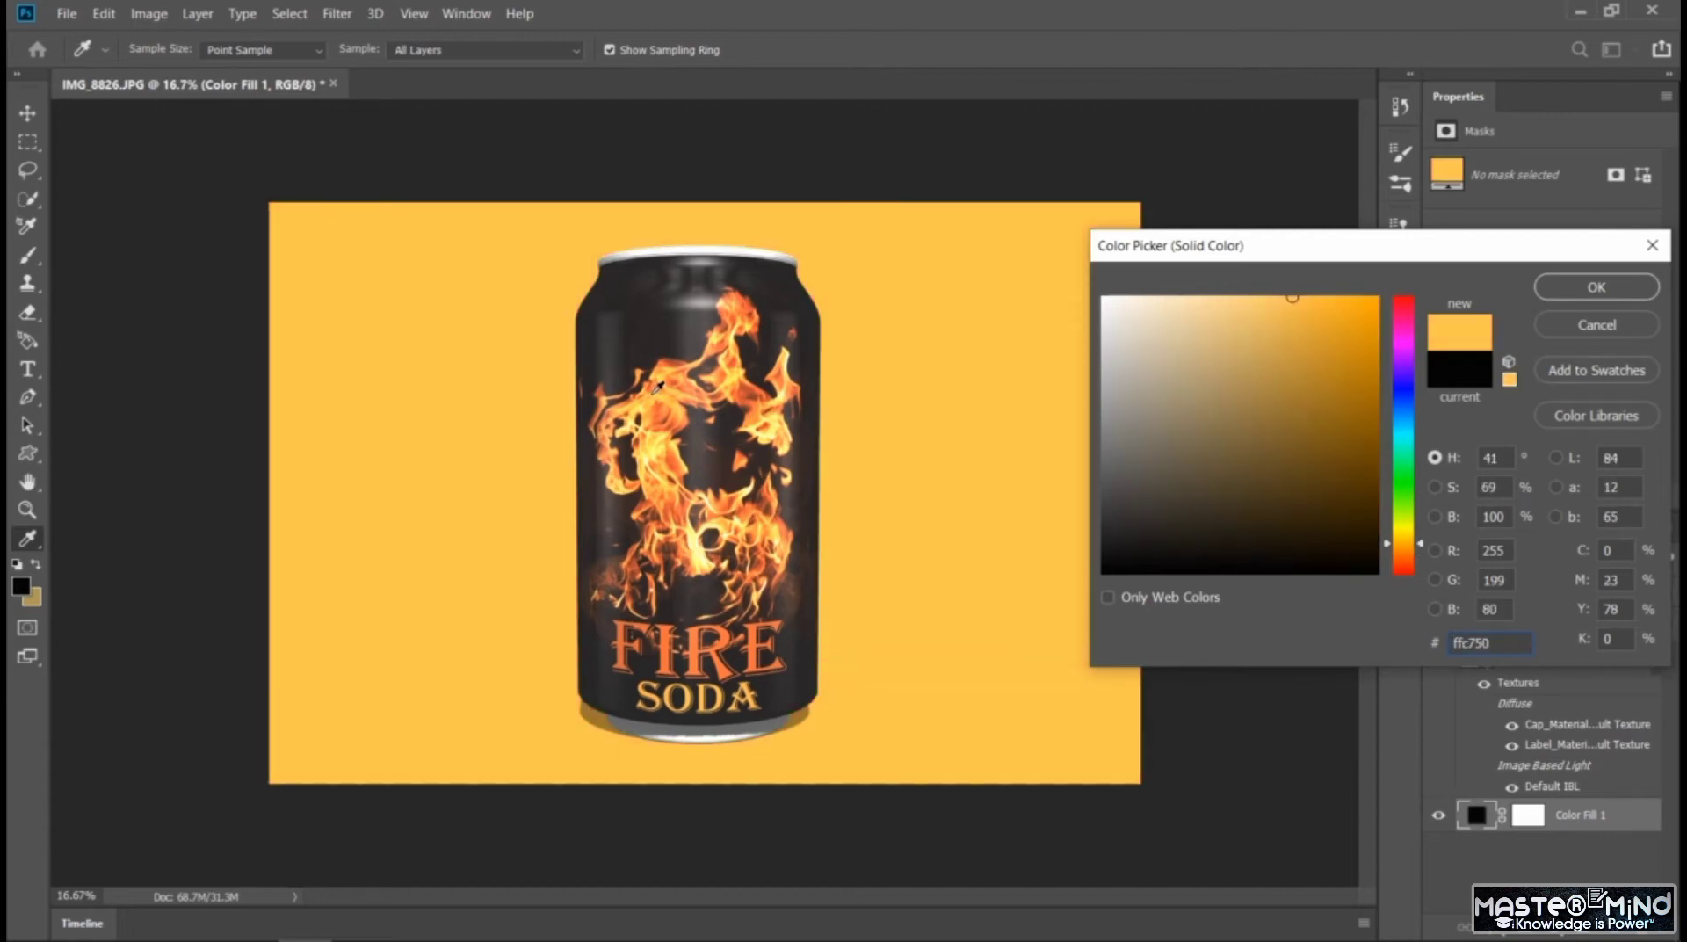
{"action": "left_click", "coordinate": [676, 384]}
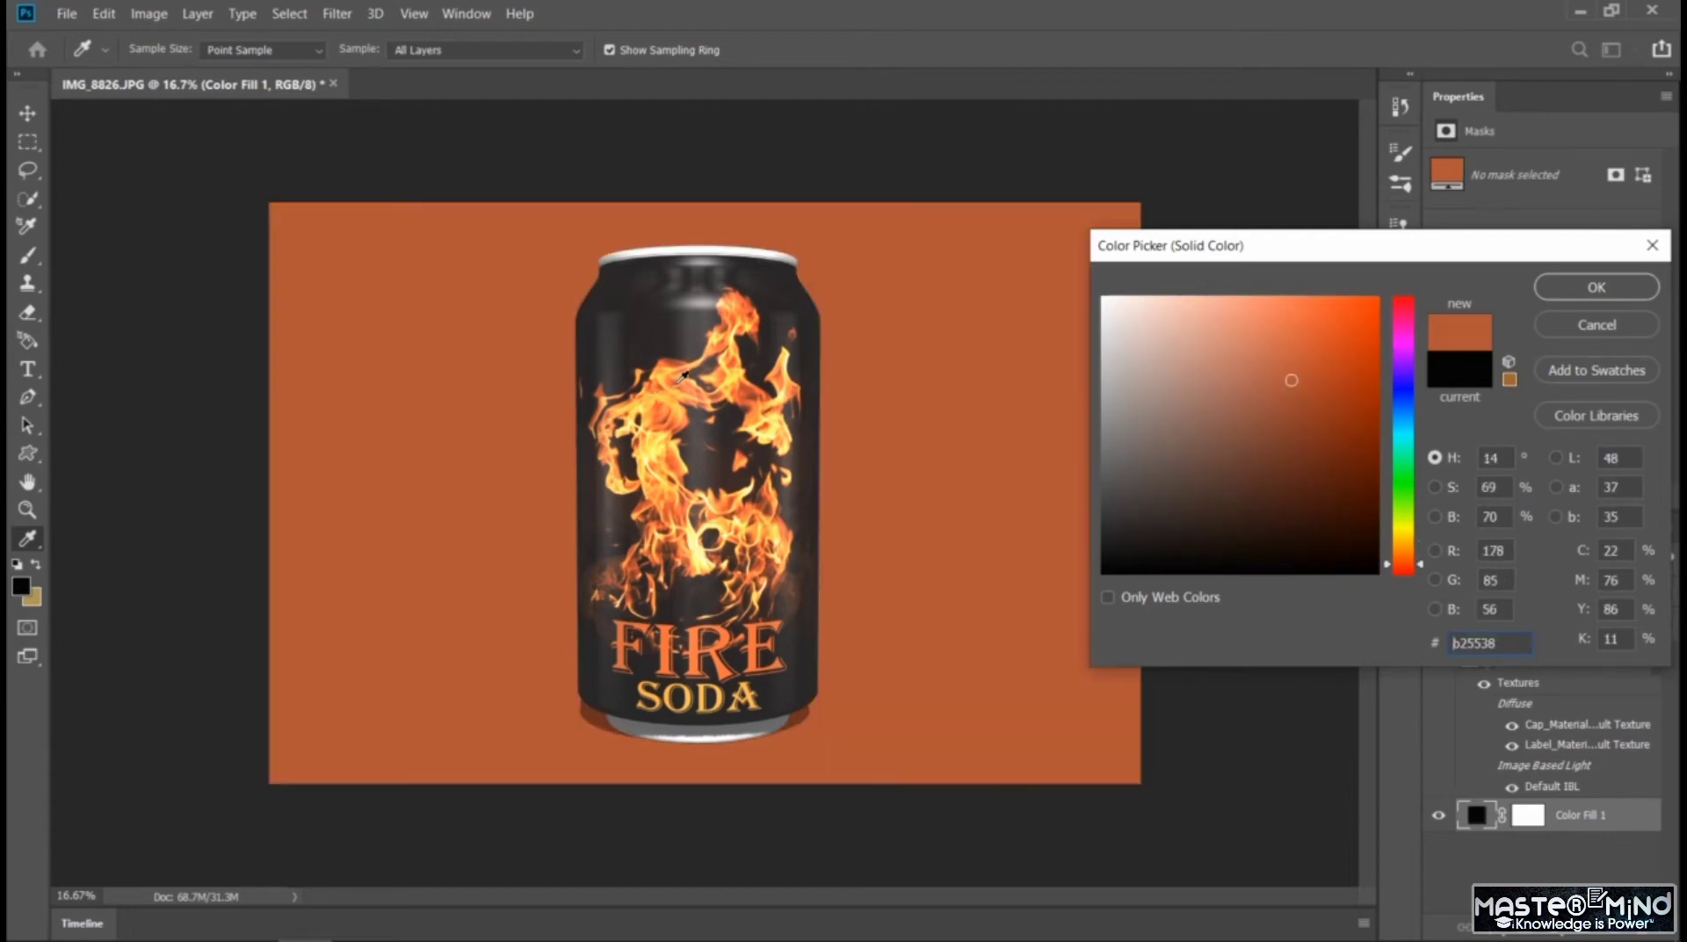
{"action": "left_click", "coordinate": [675, 379]}
Try gray background colors sampled from the can's dark surface, such as #2e2a29, #504c4b, #555150 and #aaa6a5
{"action": "left_click", "coordinate": [669, 355]}
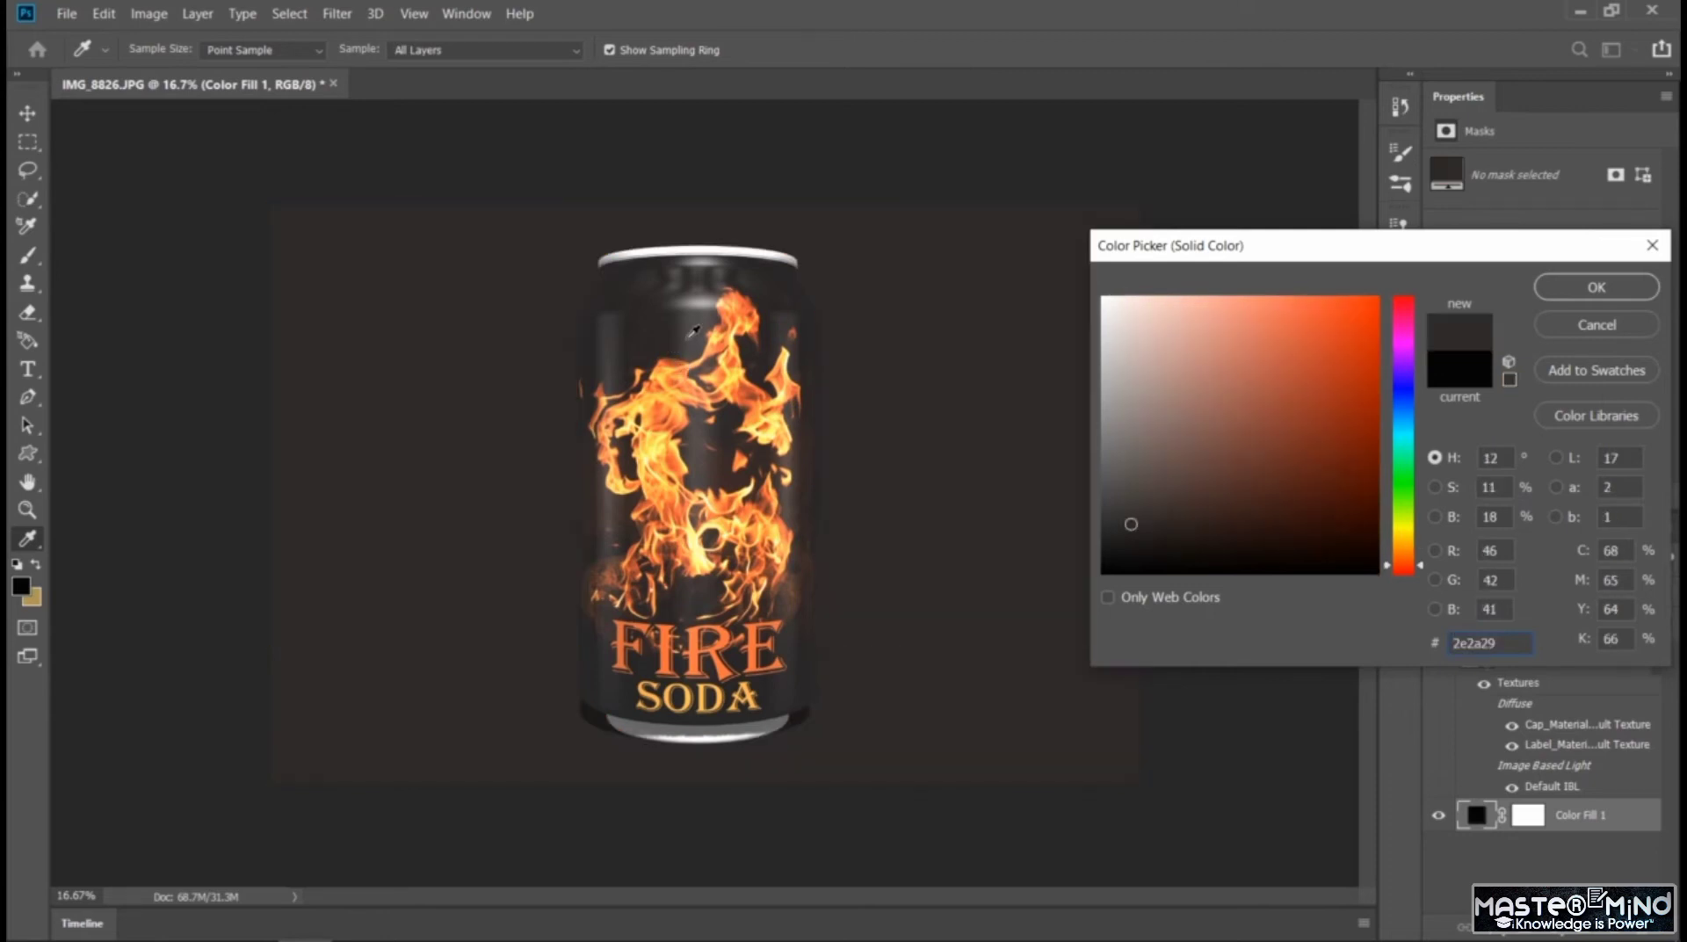
{"action": "left_click", "coordinate": [697, 332]}
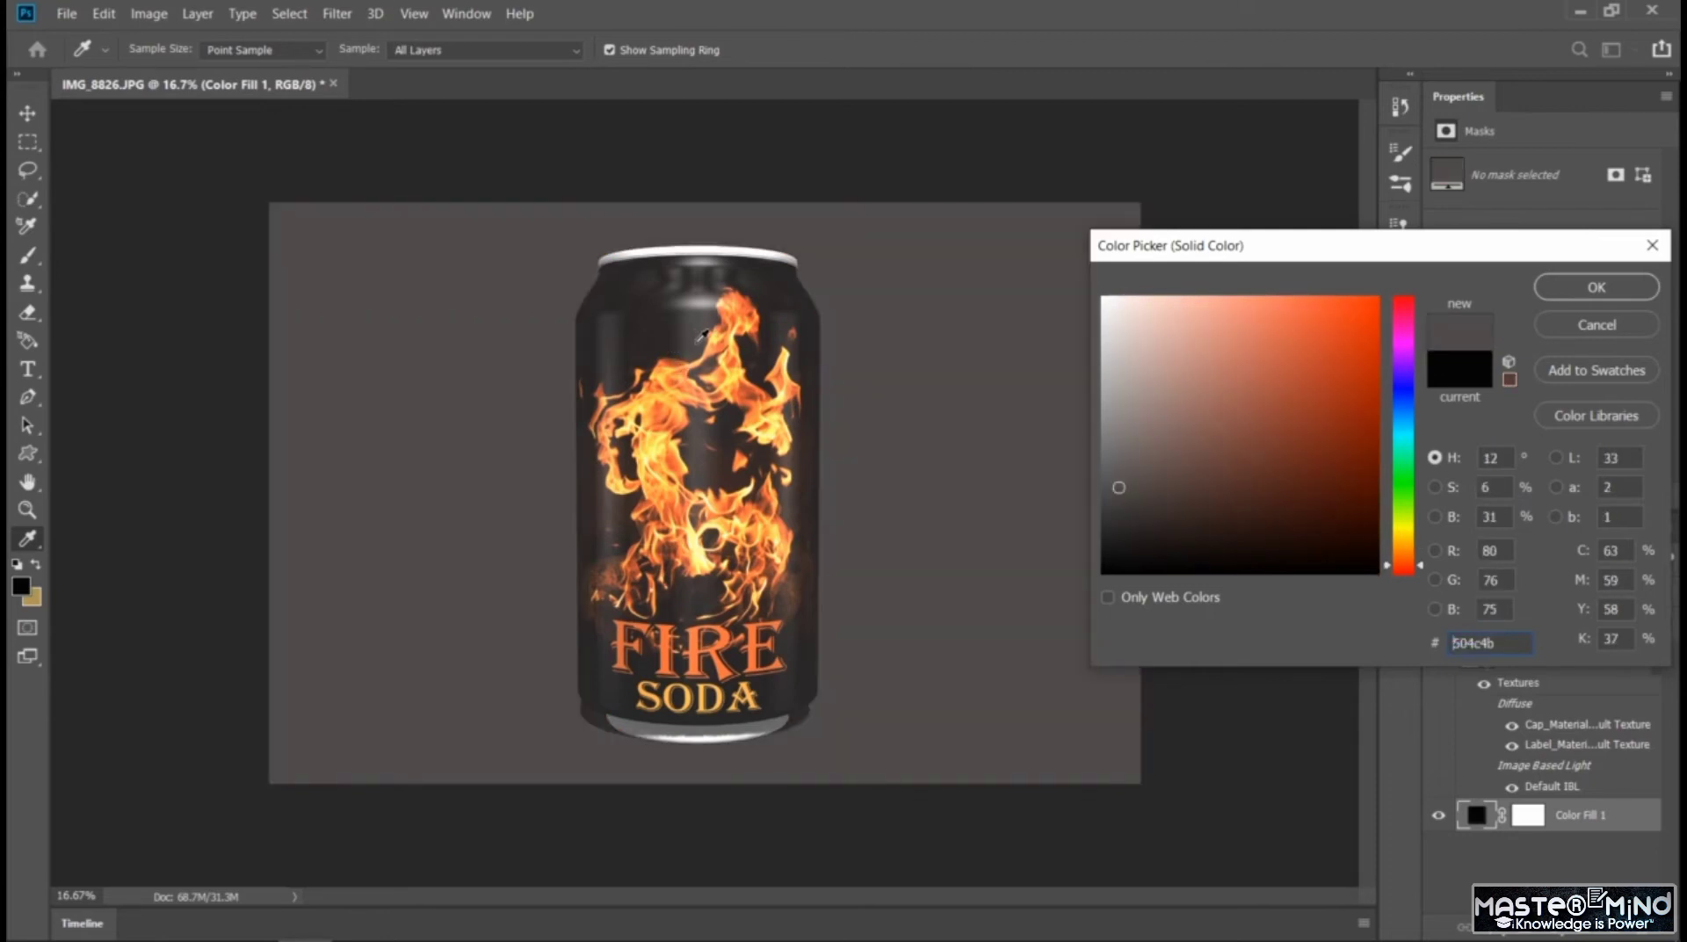
{"action": "left_click", "coordinate": [705, 323]}
{"action": "left_click", "coordinate": [709, 294]}
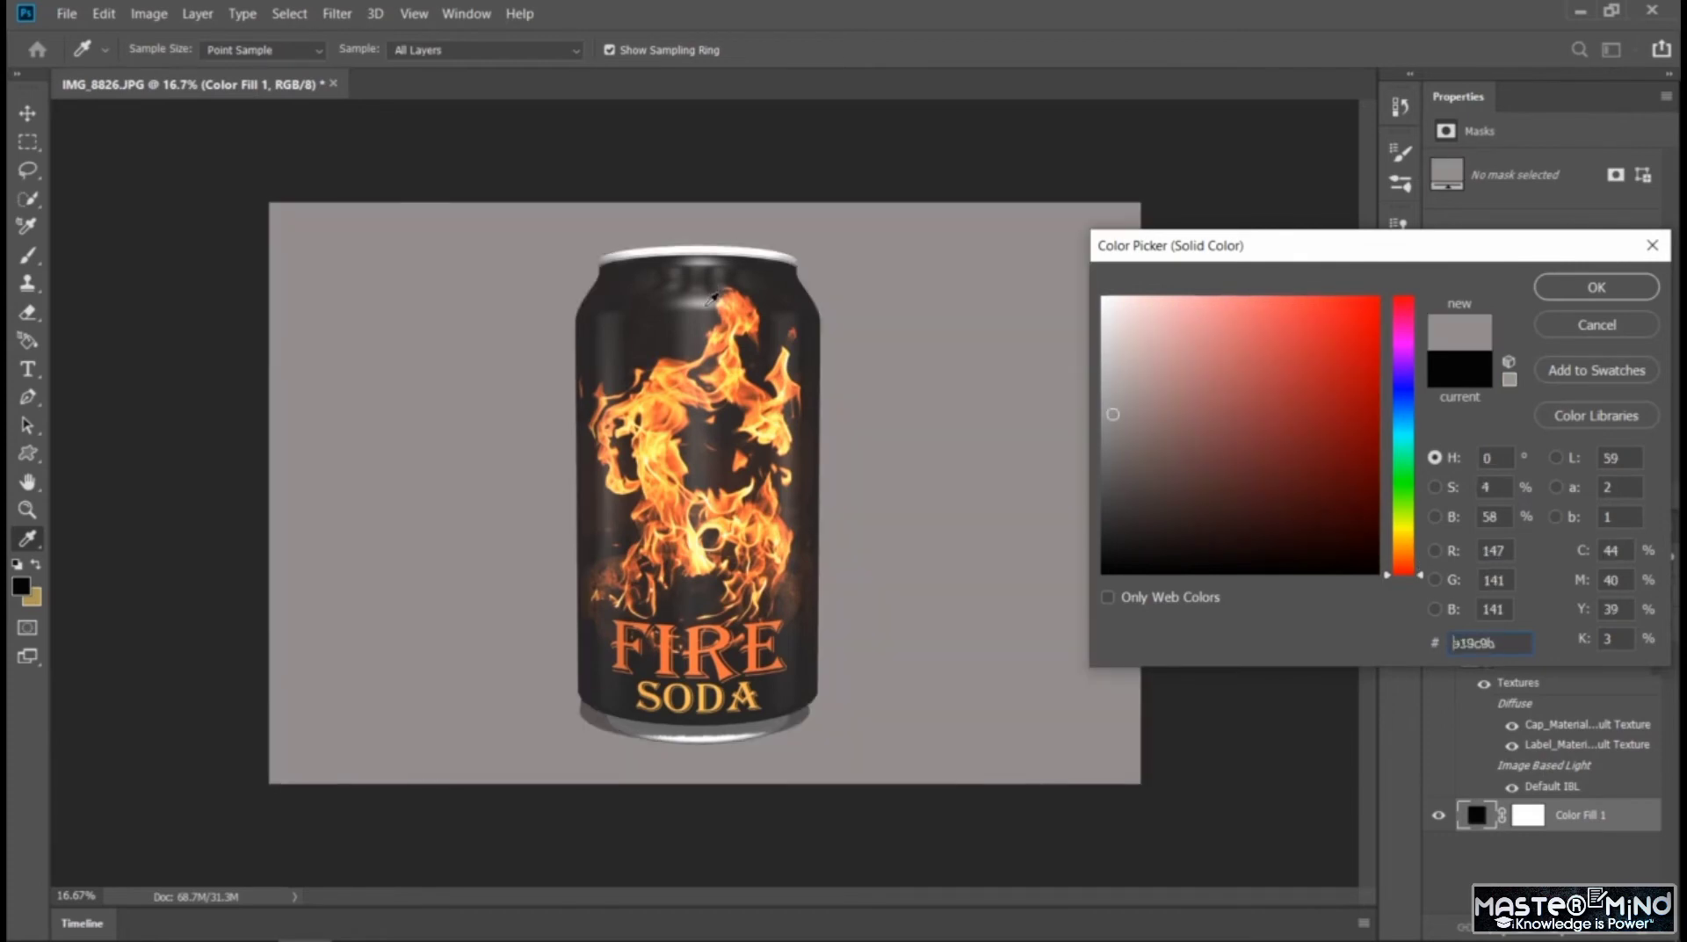
{"action": "left_click", "coordinate": [713, 309]}
{"action": "left_click", "coordinate": [702, 322]}
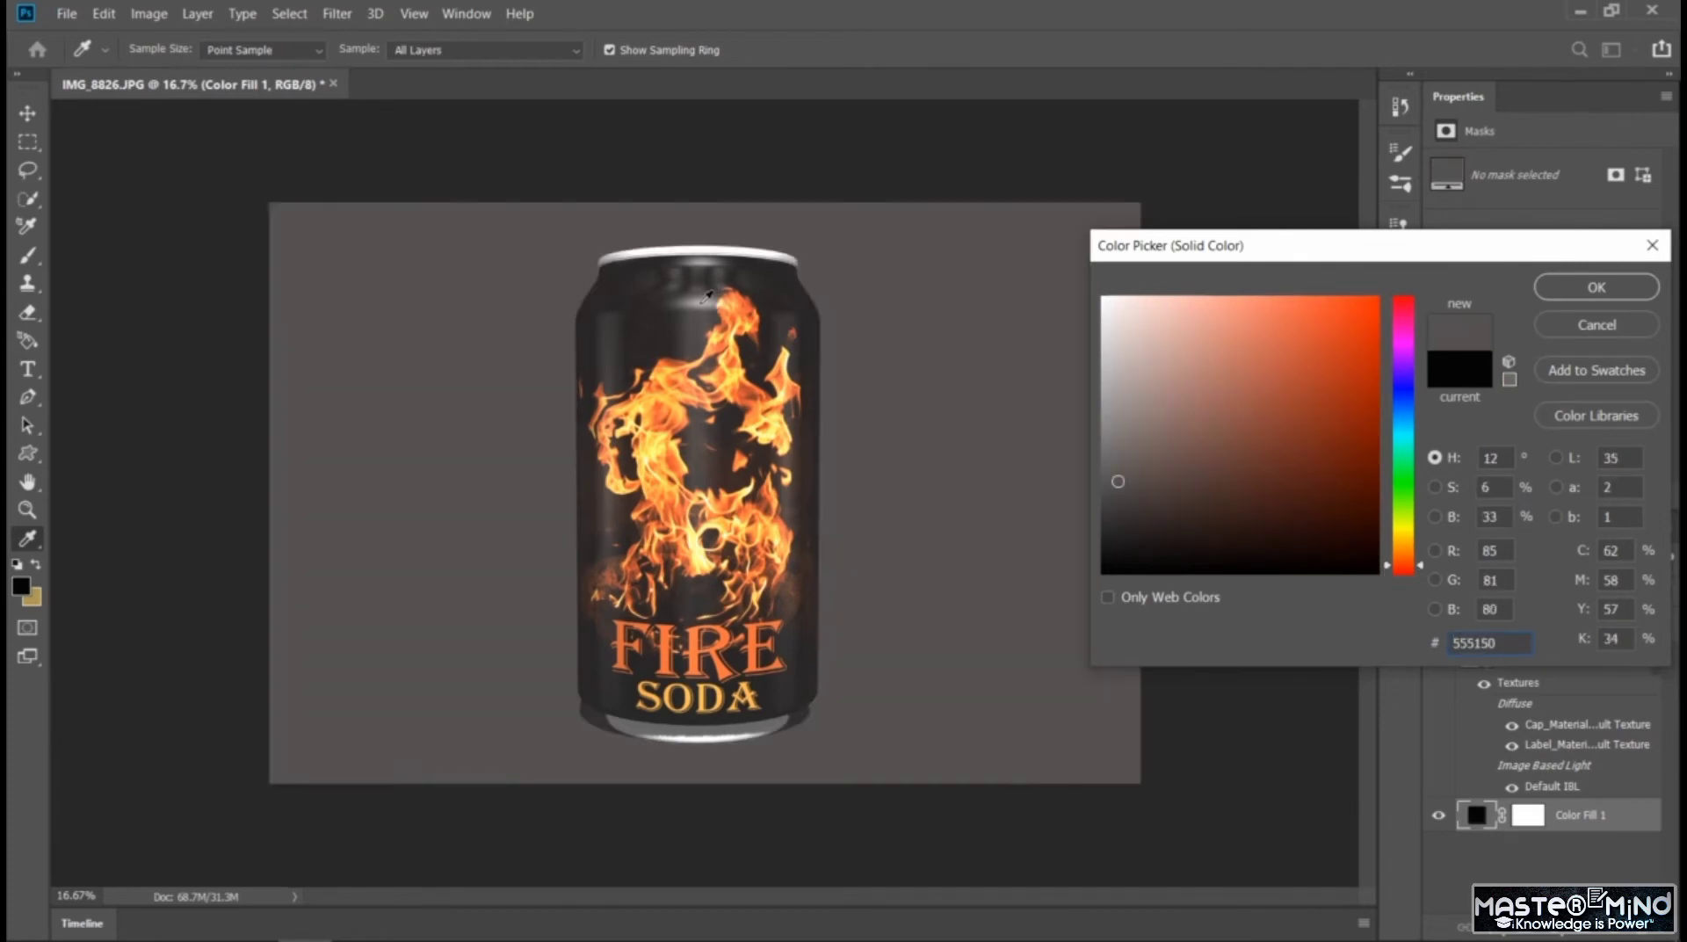
{"action": "left_click", "coordinate": [708, 301]}
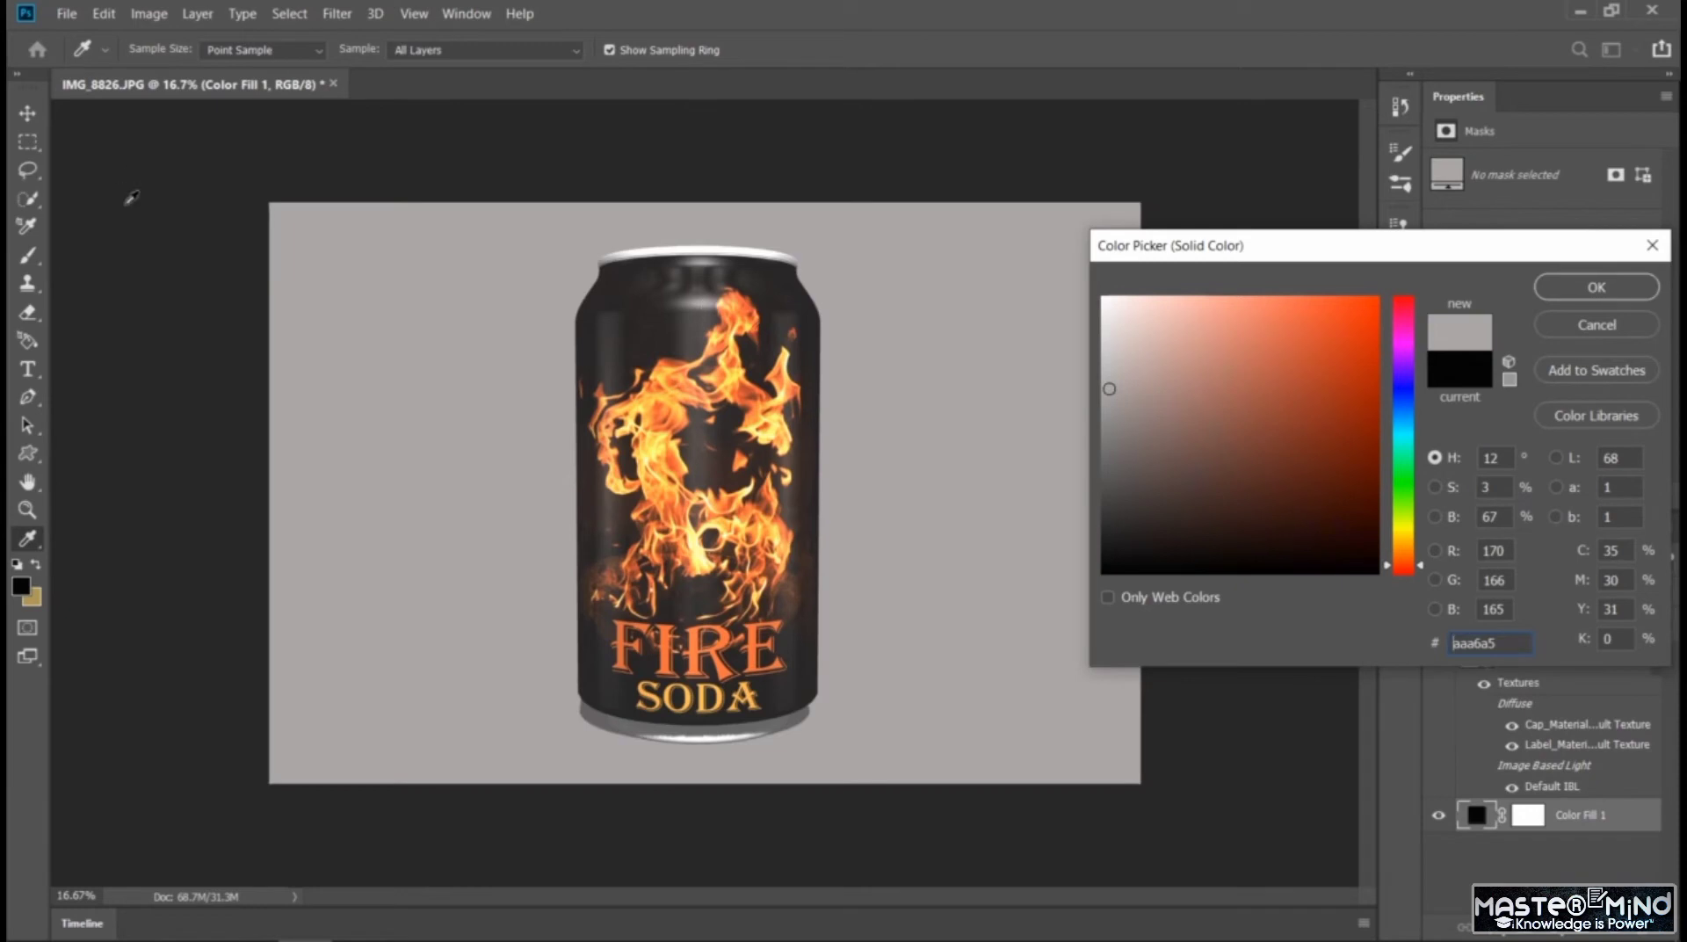
Set the Color Fill 1 background to the light peach color #f6cc96 with a hue of 34°
{"action": "mouse_move", "coordinate": [1120, 335]}
{"action": "left_mouse_down"}
{"action": "mouse_move", "coordinate": [1098, 316]}
{"action": "mouse_move", "coordinate": [1104, 344]}
{"action": "left_mouse_up"}
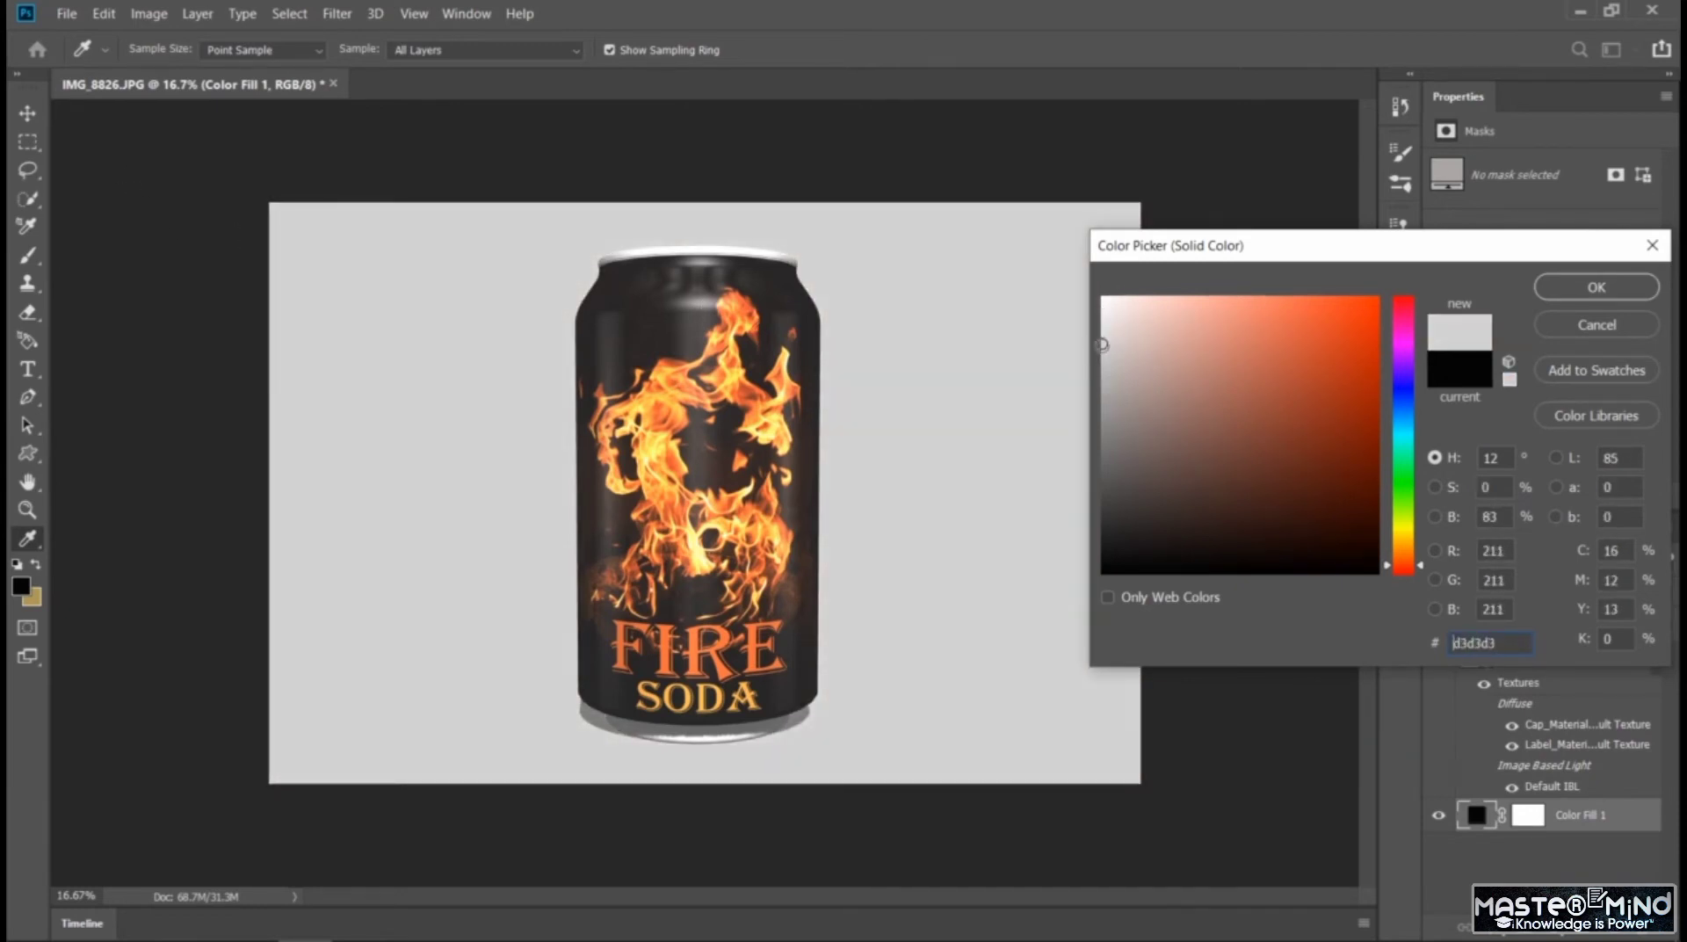
{"action": "left_click", "coordinate": [1397, 540]}
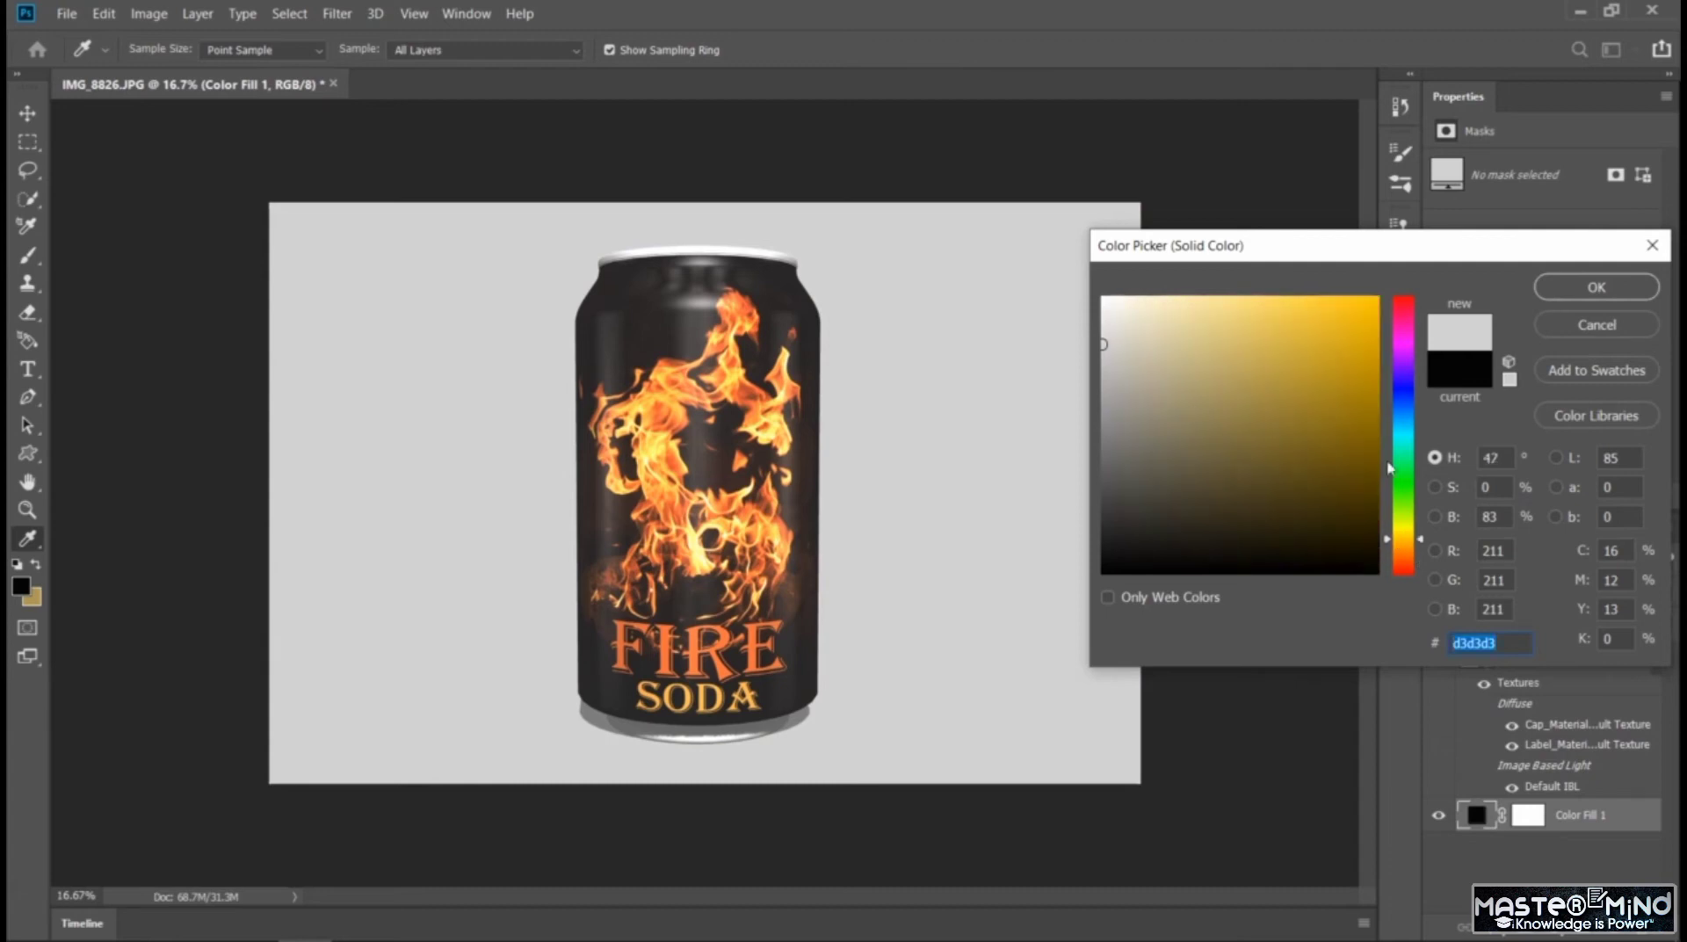
{"action": "left_click", "coordinate": [1410, 550]}
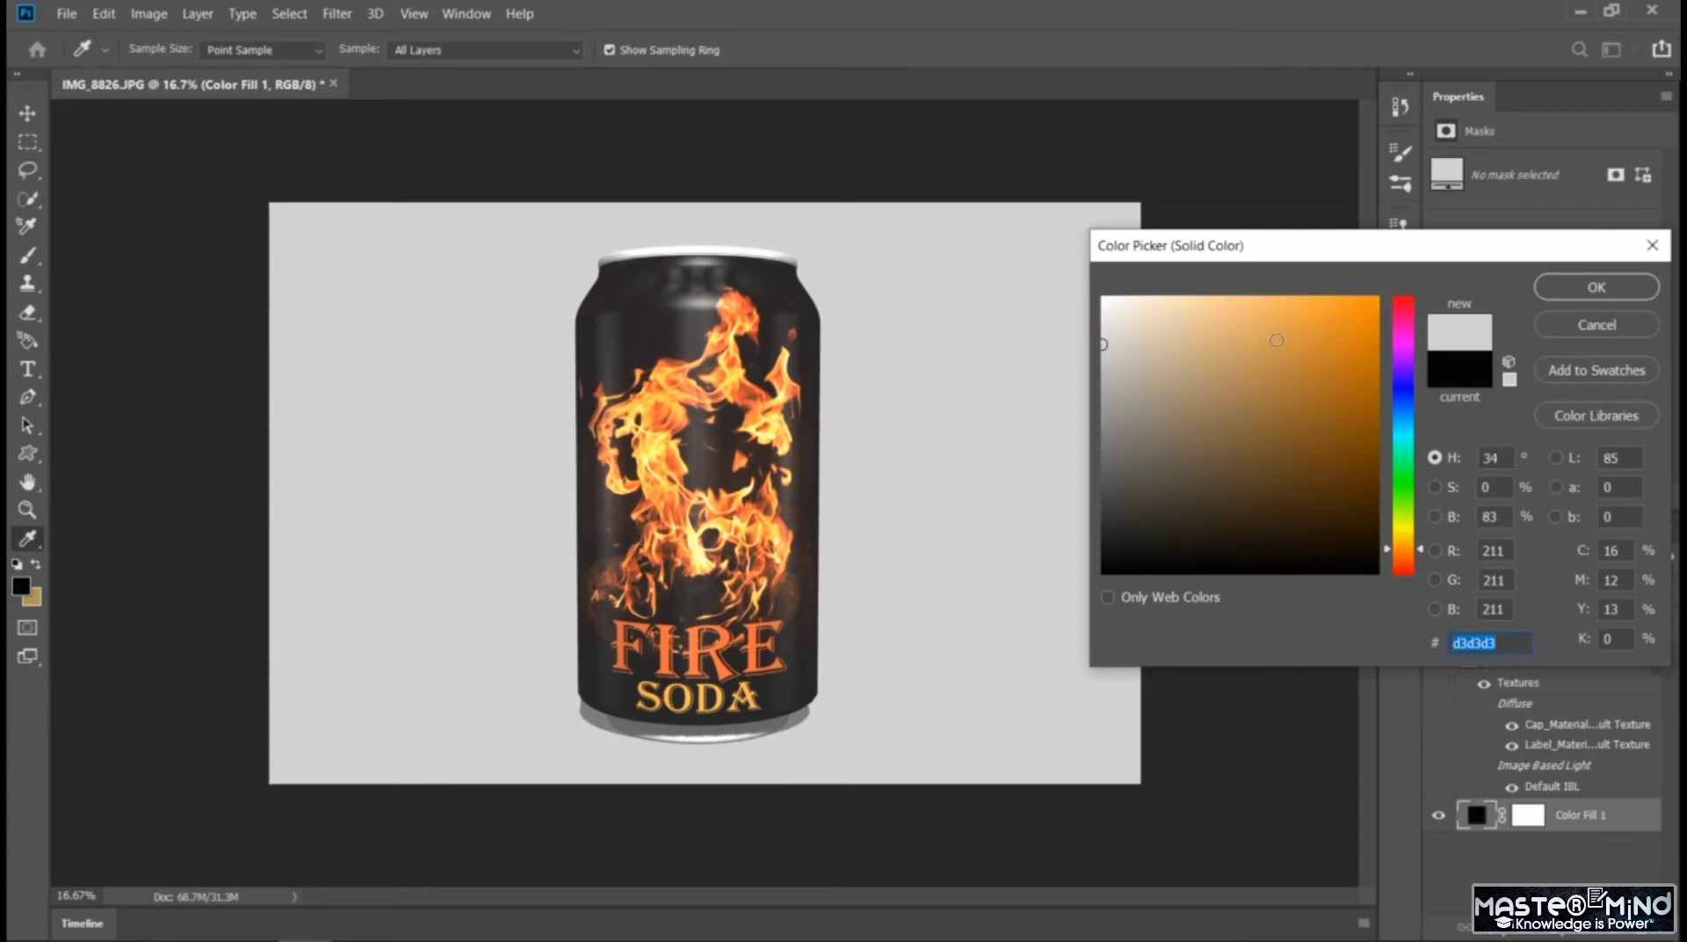
{"action": "left_click", "coordinate": [1209, 306]}
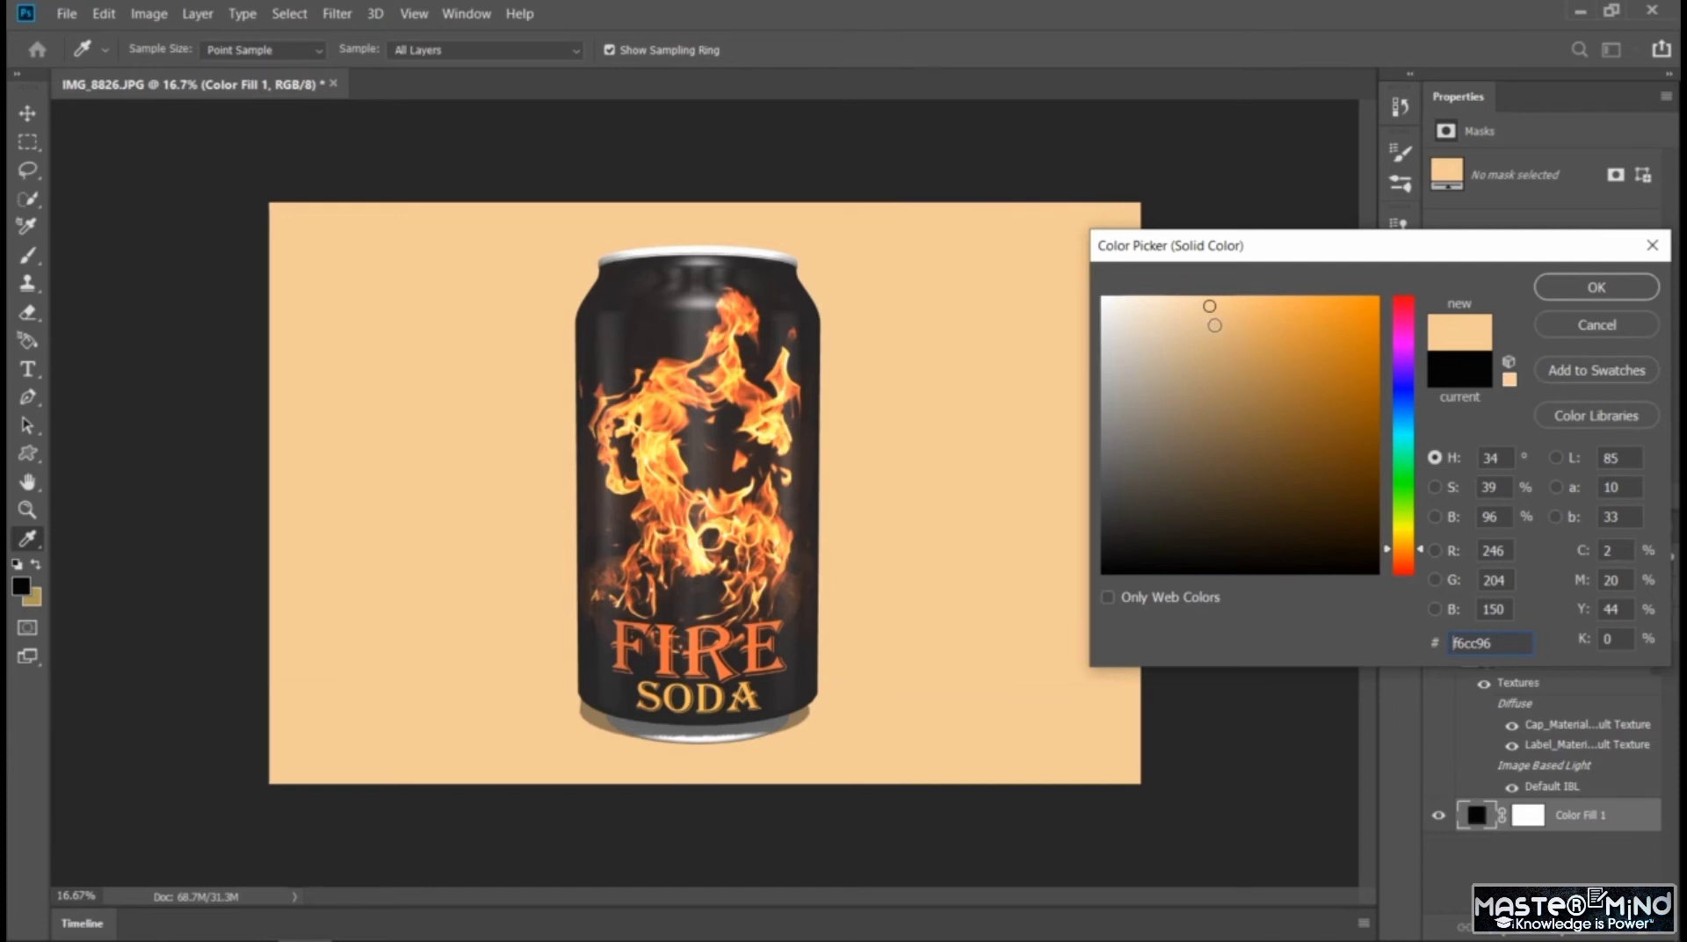
{"action": "left_click", "coordinate": [1582, 290]}
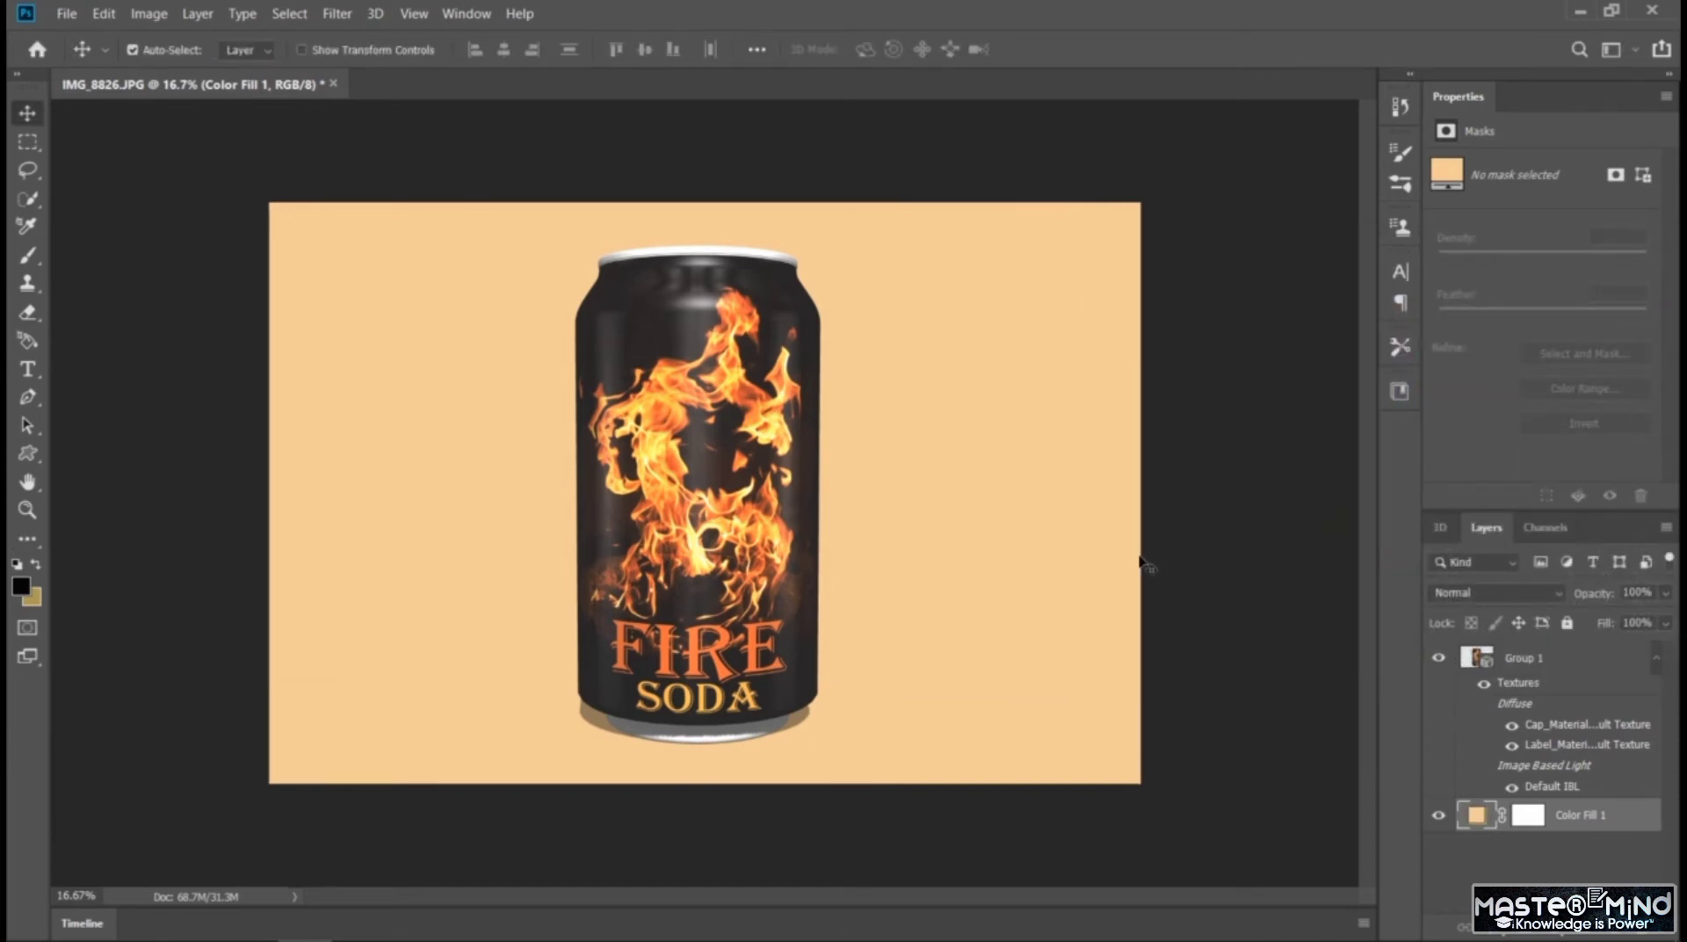
{"action": "key", "text": "ctrl+plus"}
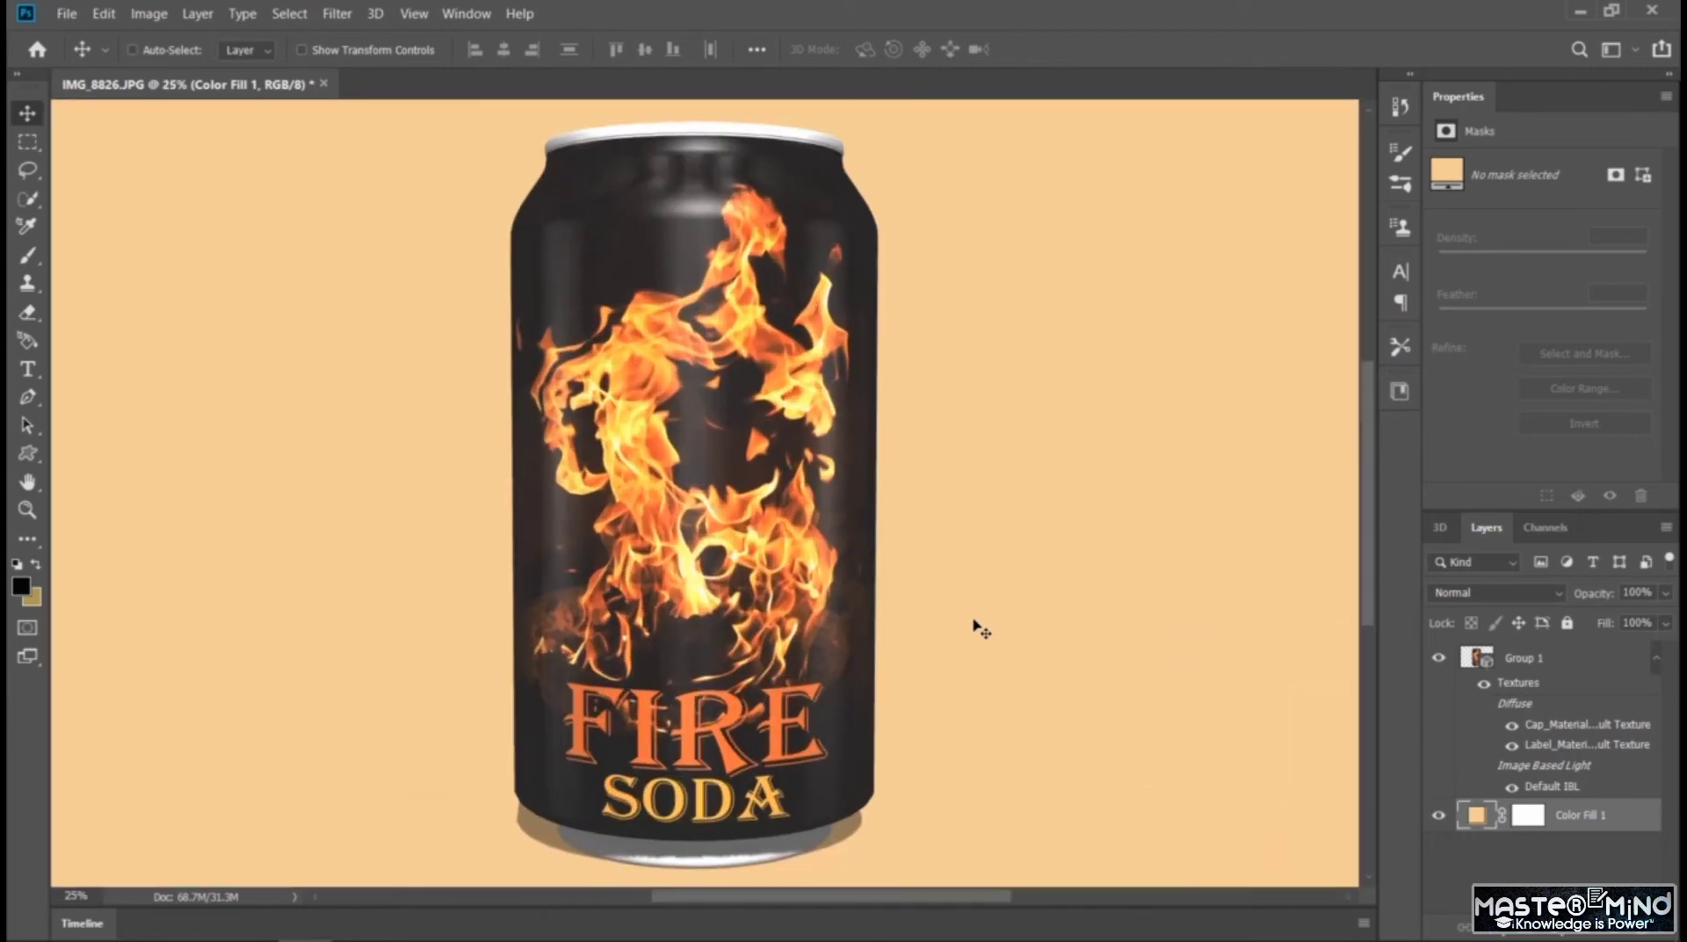
{"action": "key", "text": "ctrl+minus"}
Try viewing the can from a low angle and preview it against the peach background without the 3D guides
{"action": "left_click", "coordinate": [1438, 527]}
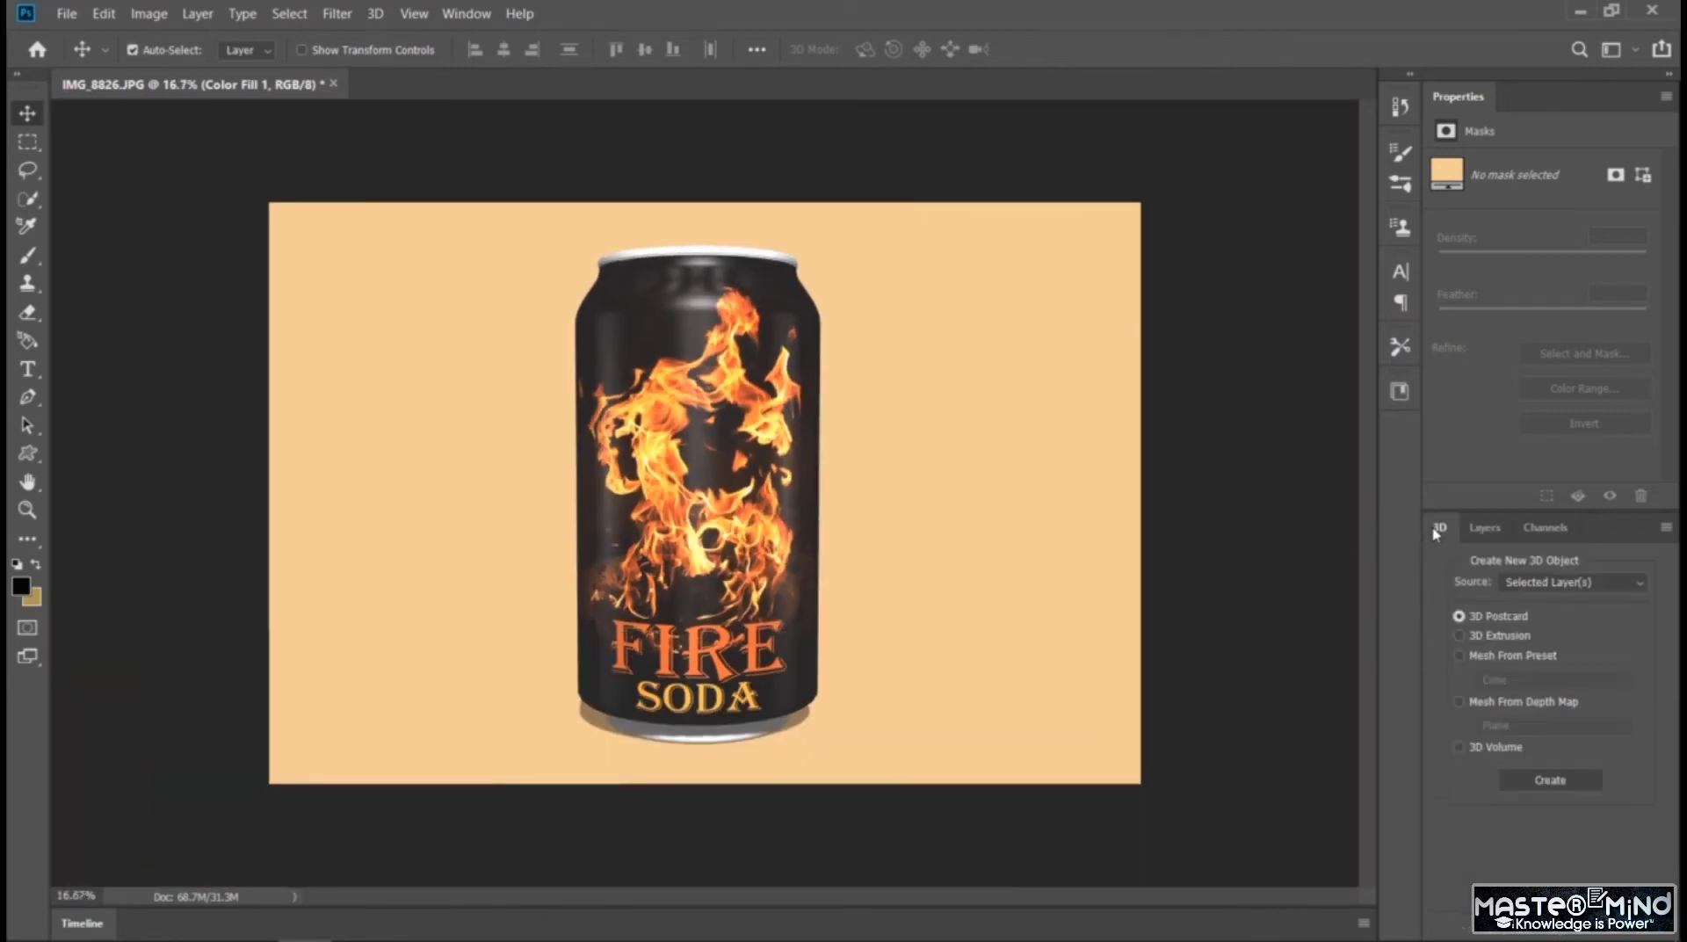
{"action": "left_click_drag", "start_coordinate": [713, 606], "coordinate": [657, 606]}
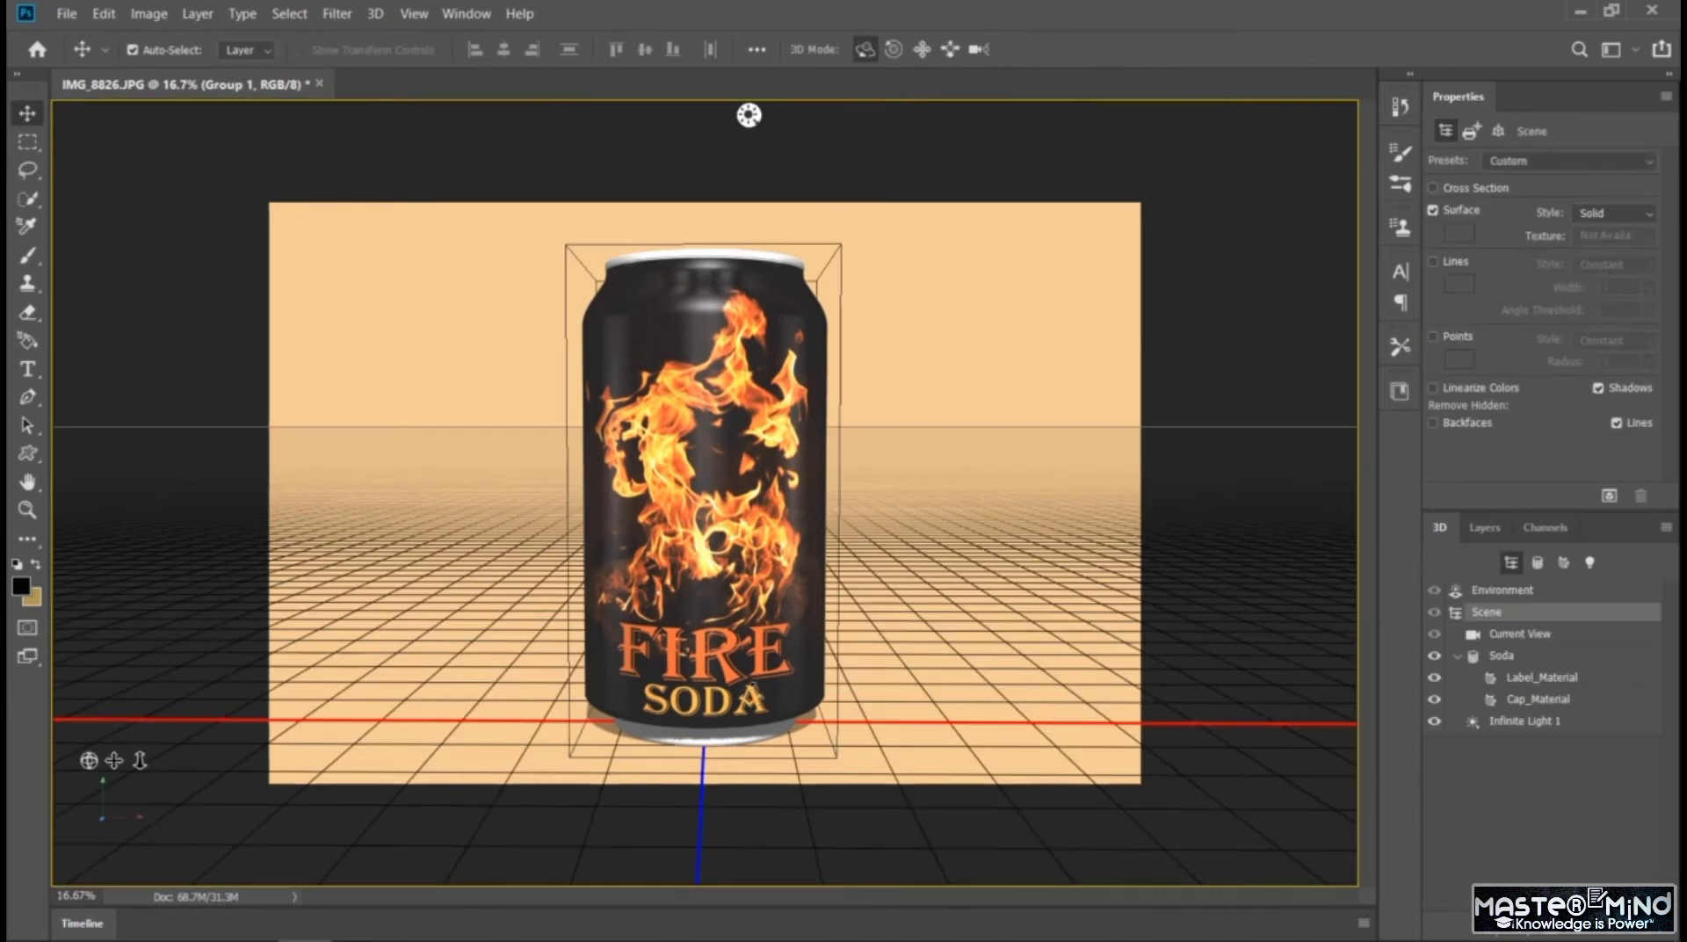
{"action": "left_click_drag", "start_coordinate": [752, 686], "coordinate": [749, 653]}
{"action": "left_click_drag", "start_coordinate": [721, 115], "coordinate": [726, 115]}
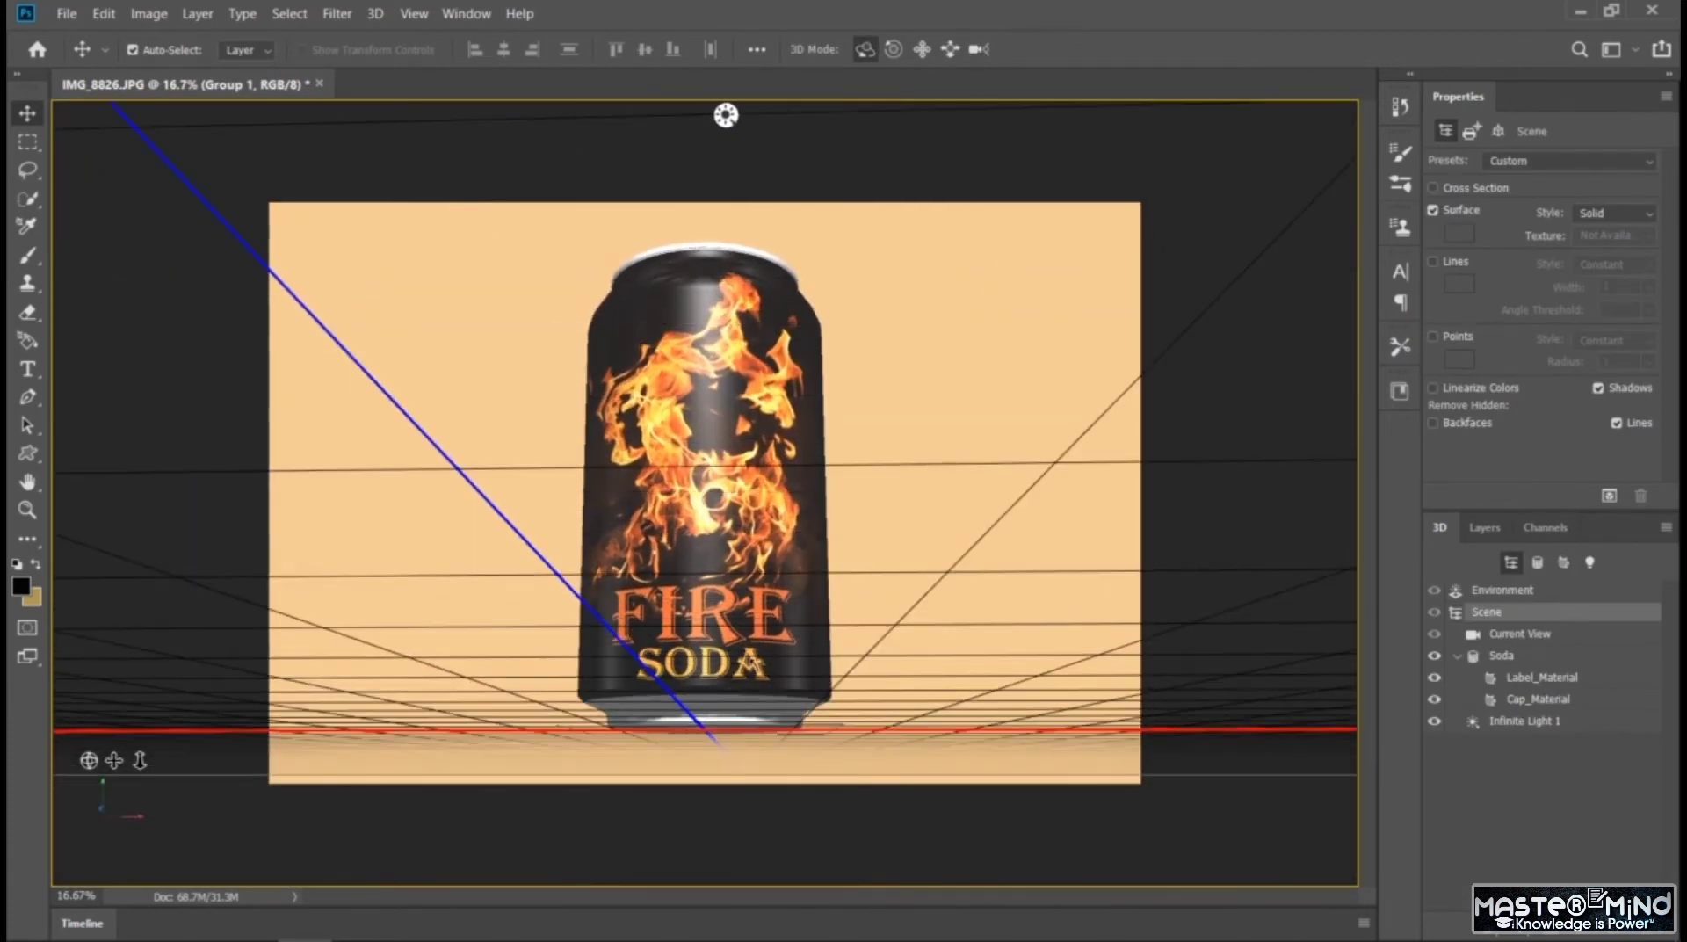
{"action": "left_click", "coordinate": [1482, 528]}
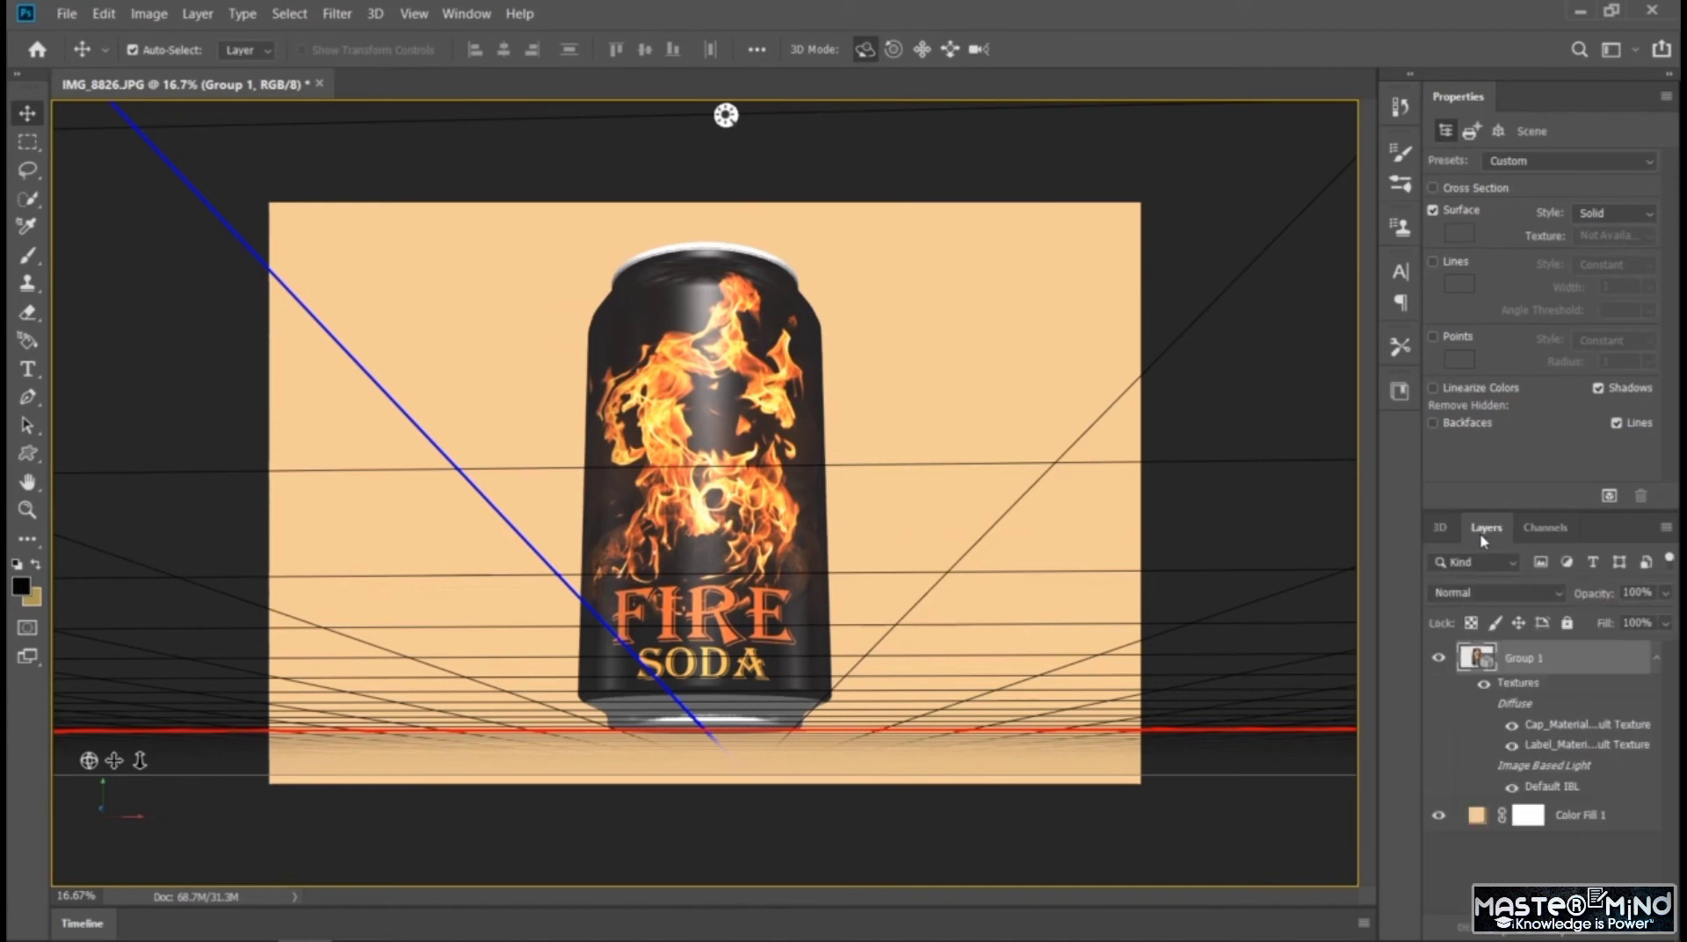
{"action": "left_click", "coordinate": [1507, 874]}
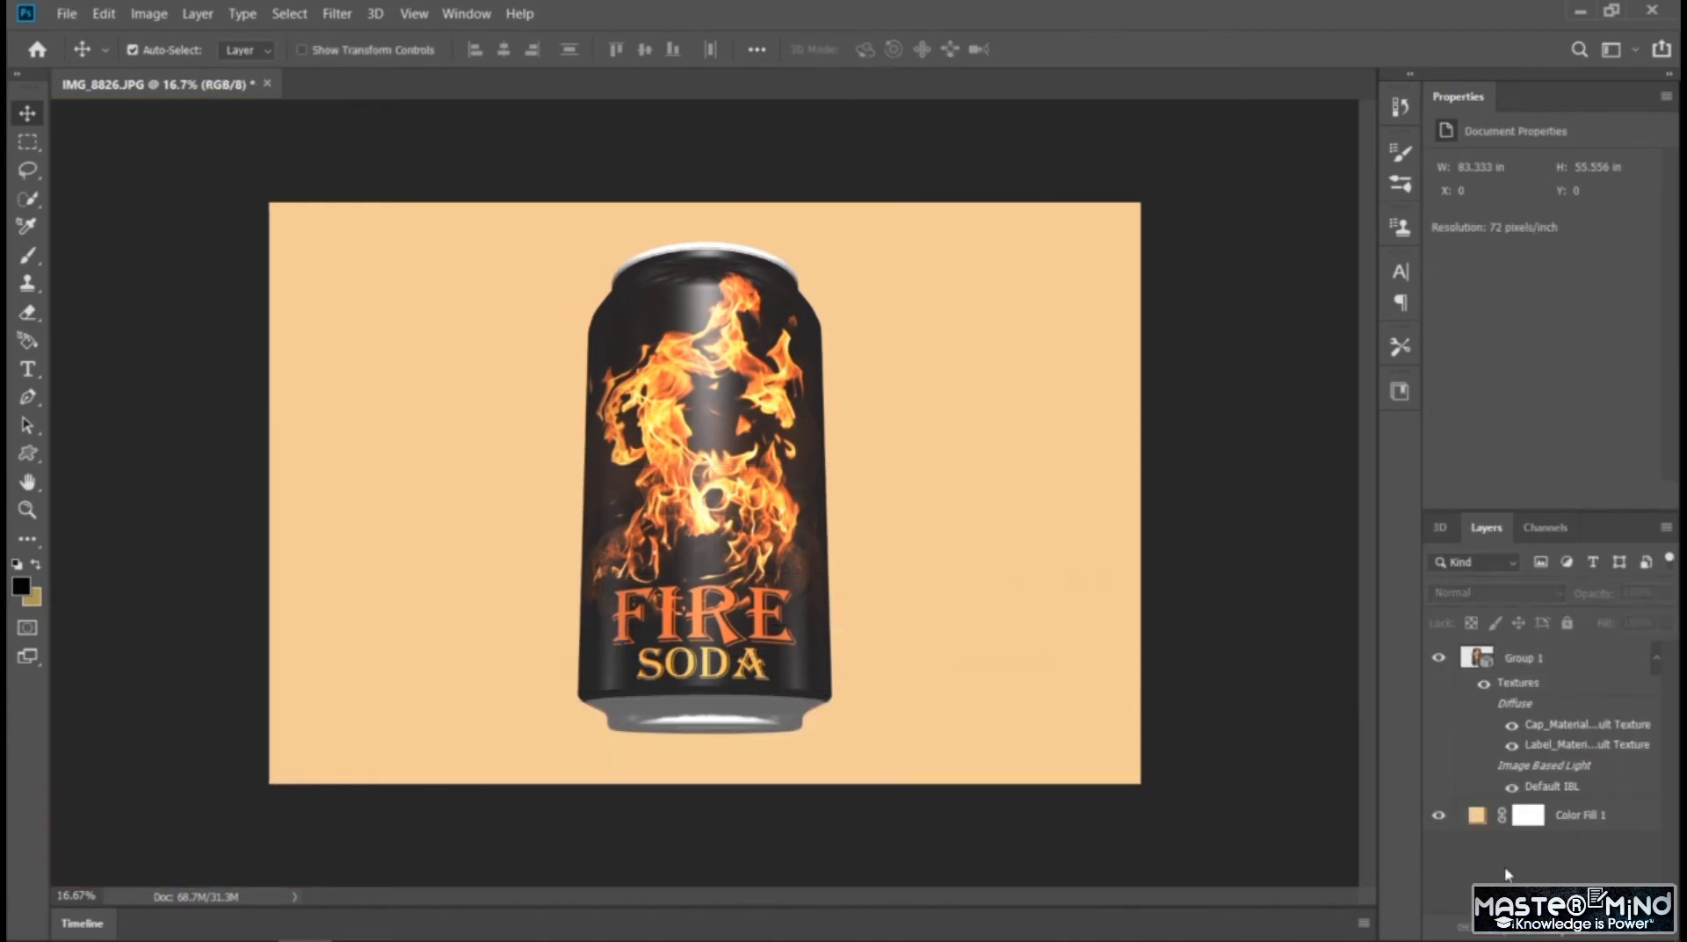
Orbit the can to an upright front view from slightly above and switch the 3D camera to Orthographic
{"action": "left_click", "coordinate": [1451, 529]}
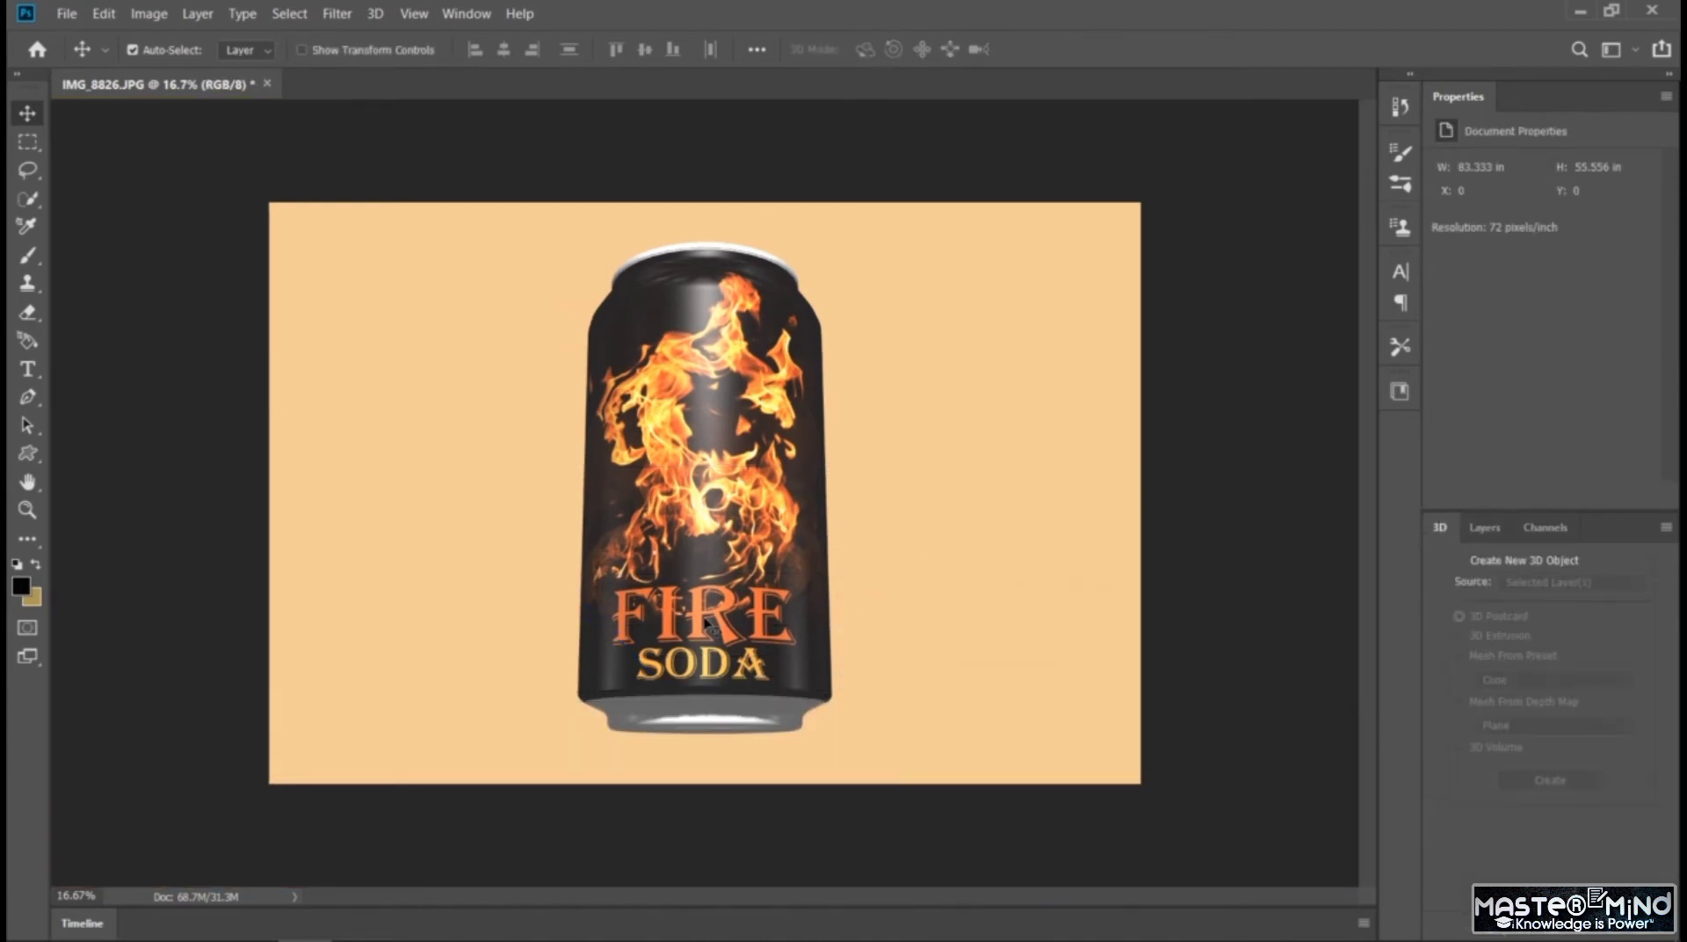
{"action": "mouse_move", "coordinate": [705, 625]}
{"action": "left_mouse_down"}
{"action": "mouse_move", "coordinate": [721, 664]}
{"action": "mouse_move", "coordinate": [725, 636]}
{"action": "left_mouse_up"}
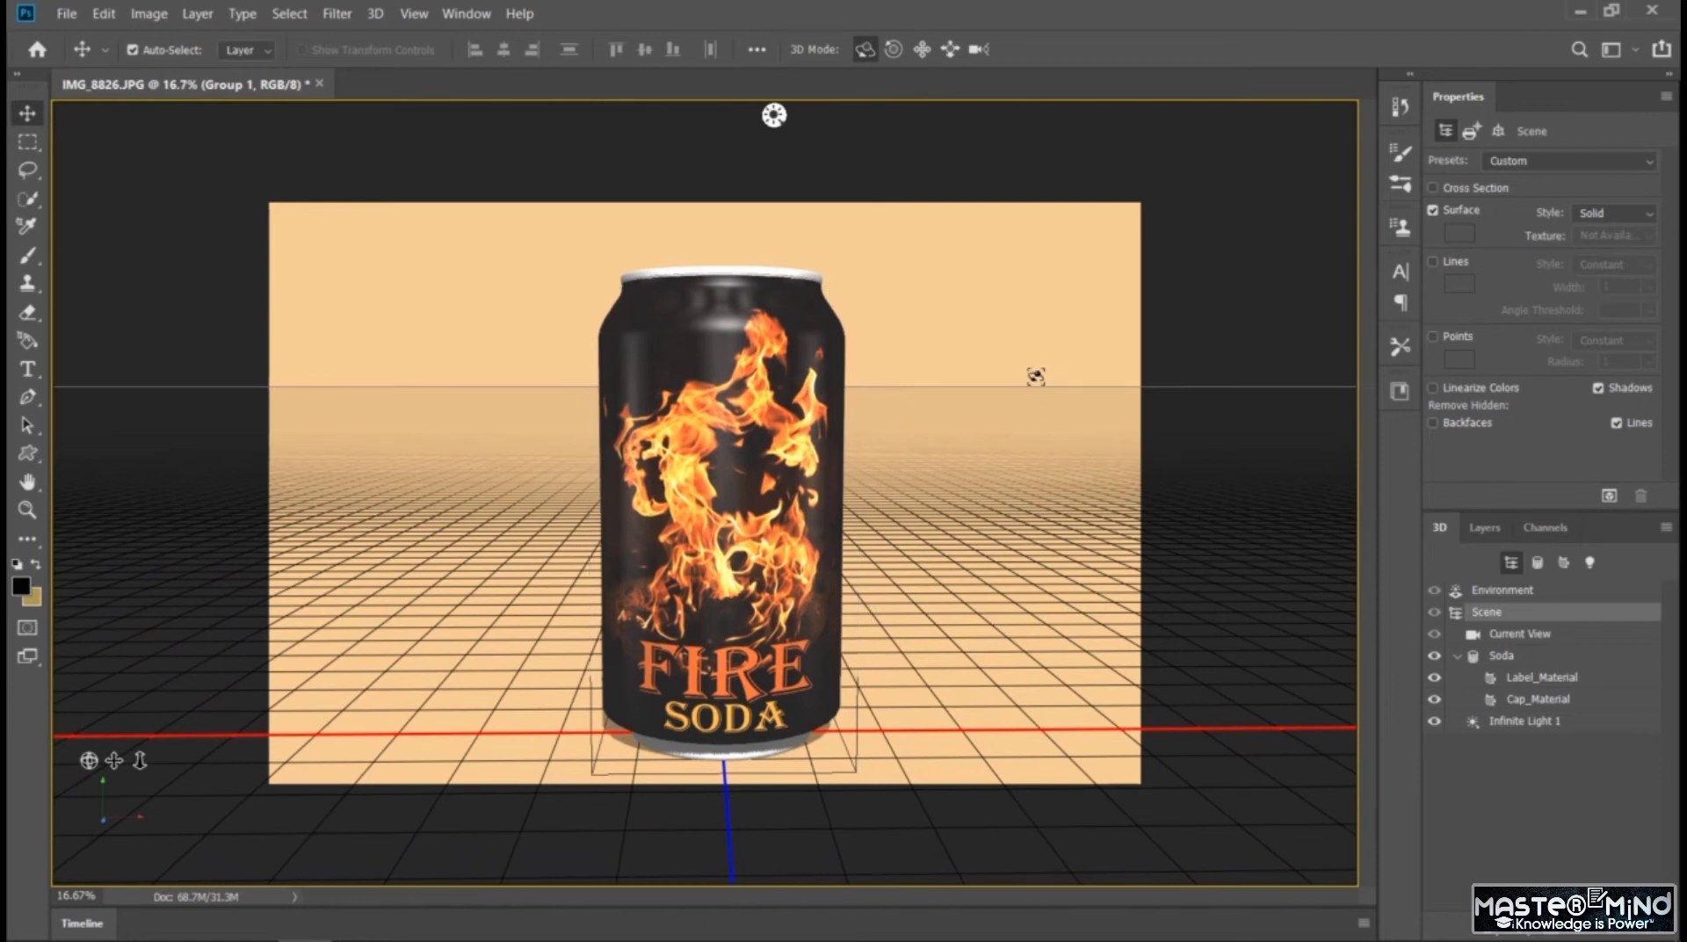
{"action": "mouse_move", "coordinate": [734, 543]}
{"action": "left_mouse_down"}
{"action": "mouse_move", "coordinate": [862, 547]}
{"action": "mouse_move", "coordinate": [721, 551]}
{"action": "mouse_move", "coordinate": [654, 421]}
{"action": "mouse_move", "coordinate": [722, 576]}
{"action": "mouse_move", "coordinate": [719, 555]}
{"action": "left_mouse_up"}
{"action": "left_click", "coordinate": [1012, 378]}
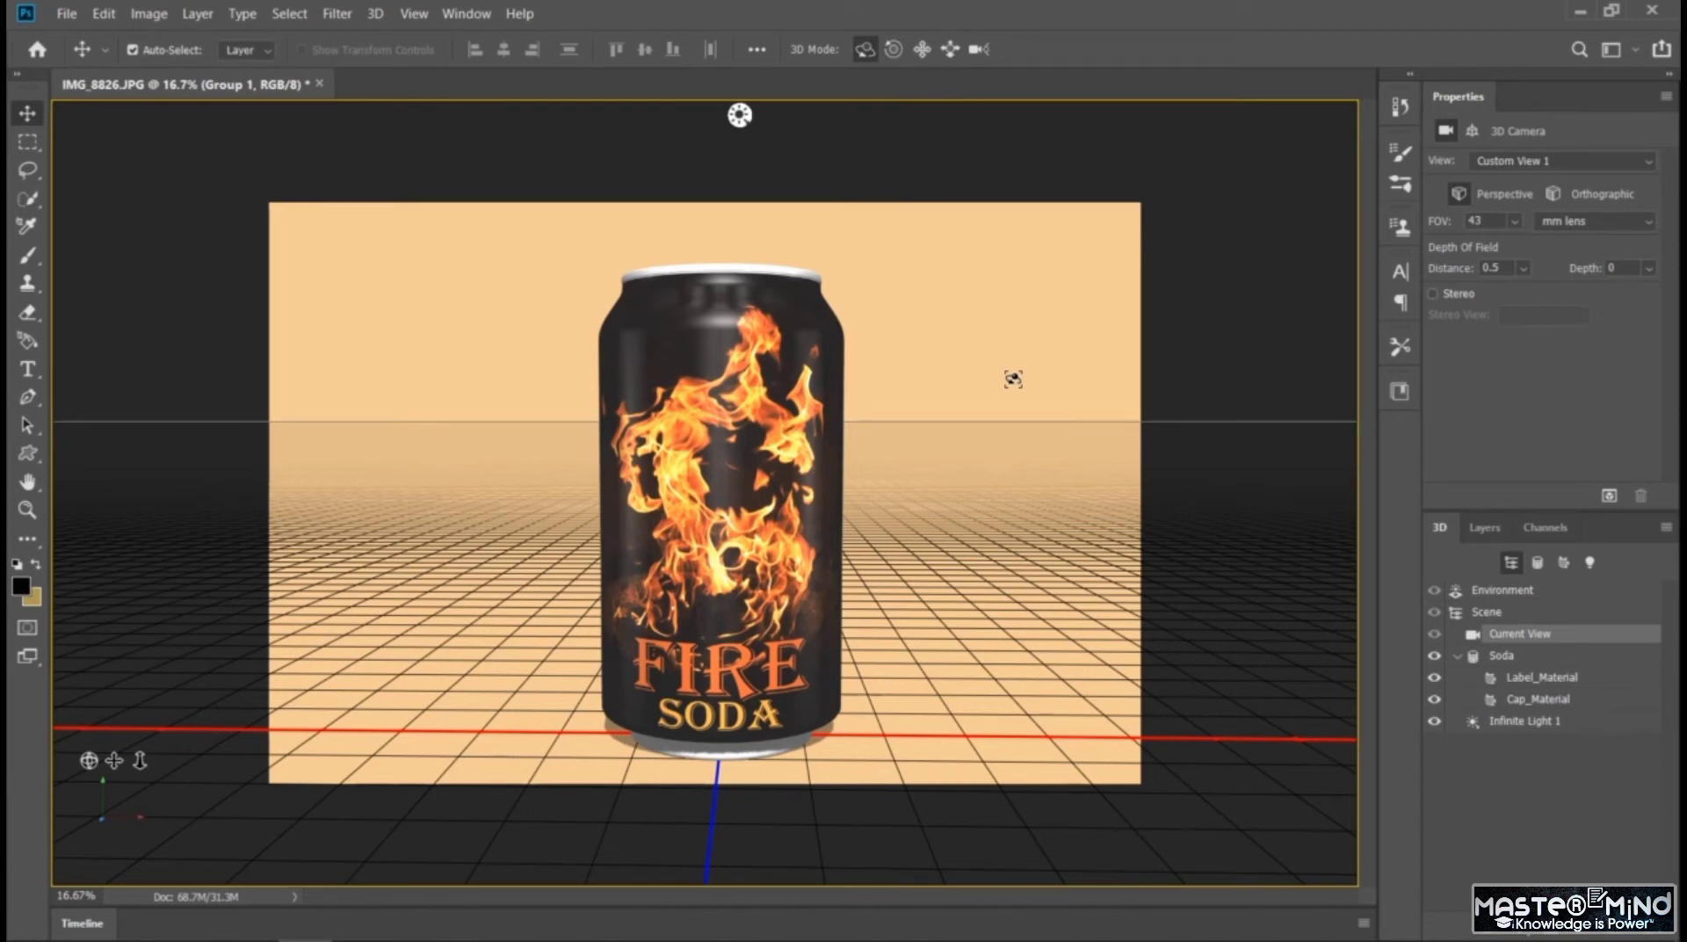
{"action": "left_click", "coordinate": [1553, 195]}
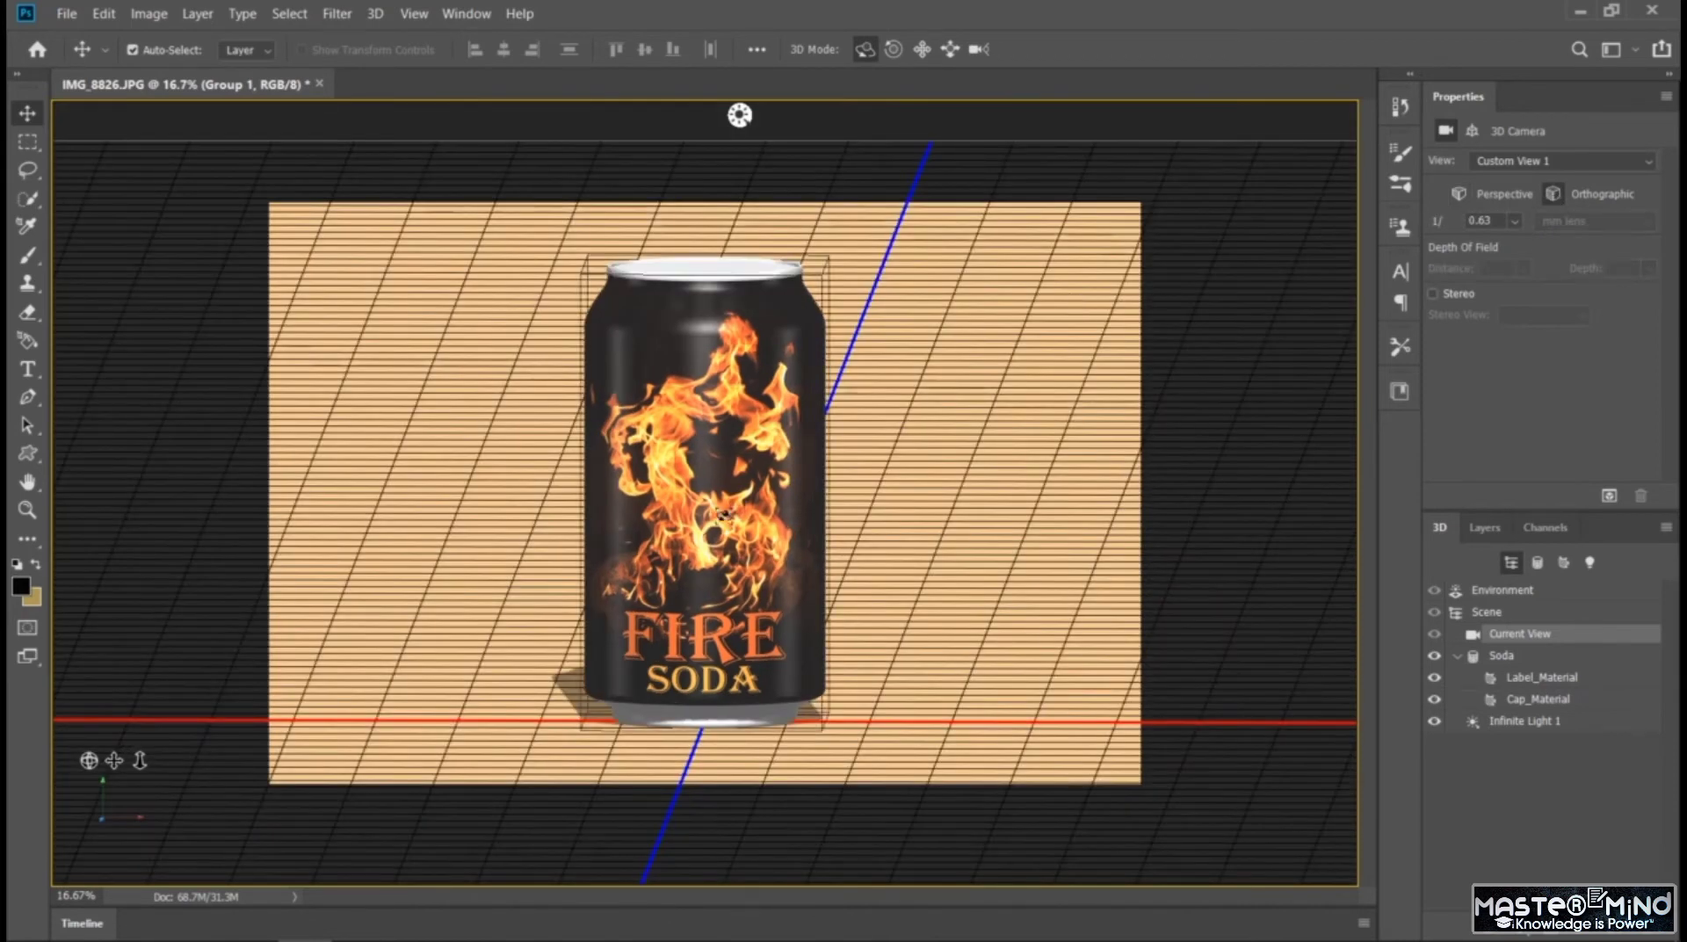
Orbit the can to a slightly higher, turned front view and preview it against the peach background without the 3D guides
{"action": "left_click_drag", "start_coordinate": [967, 870], "coordinate": [889, 115]}
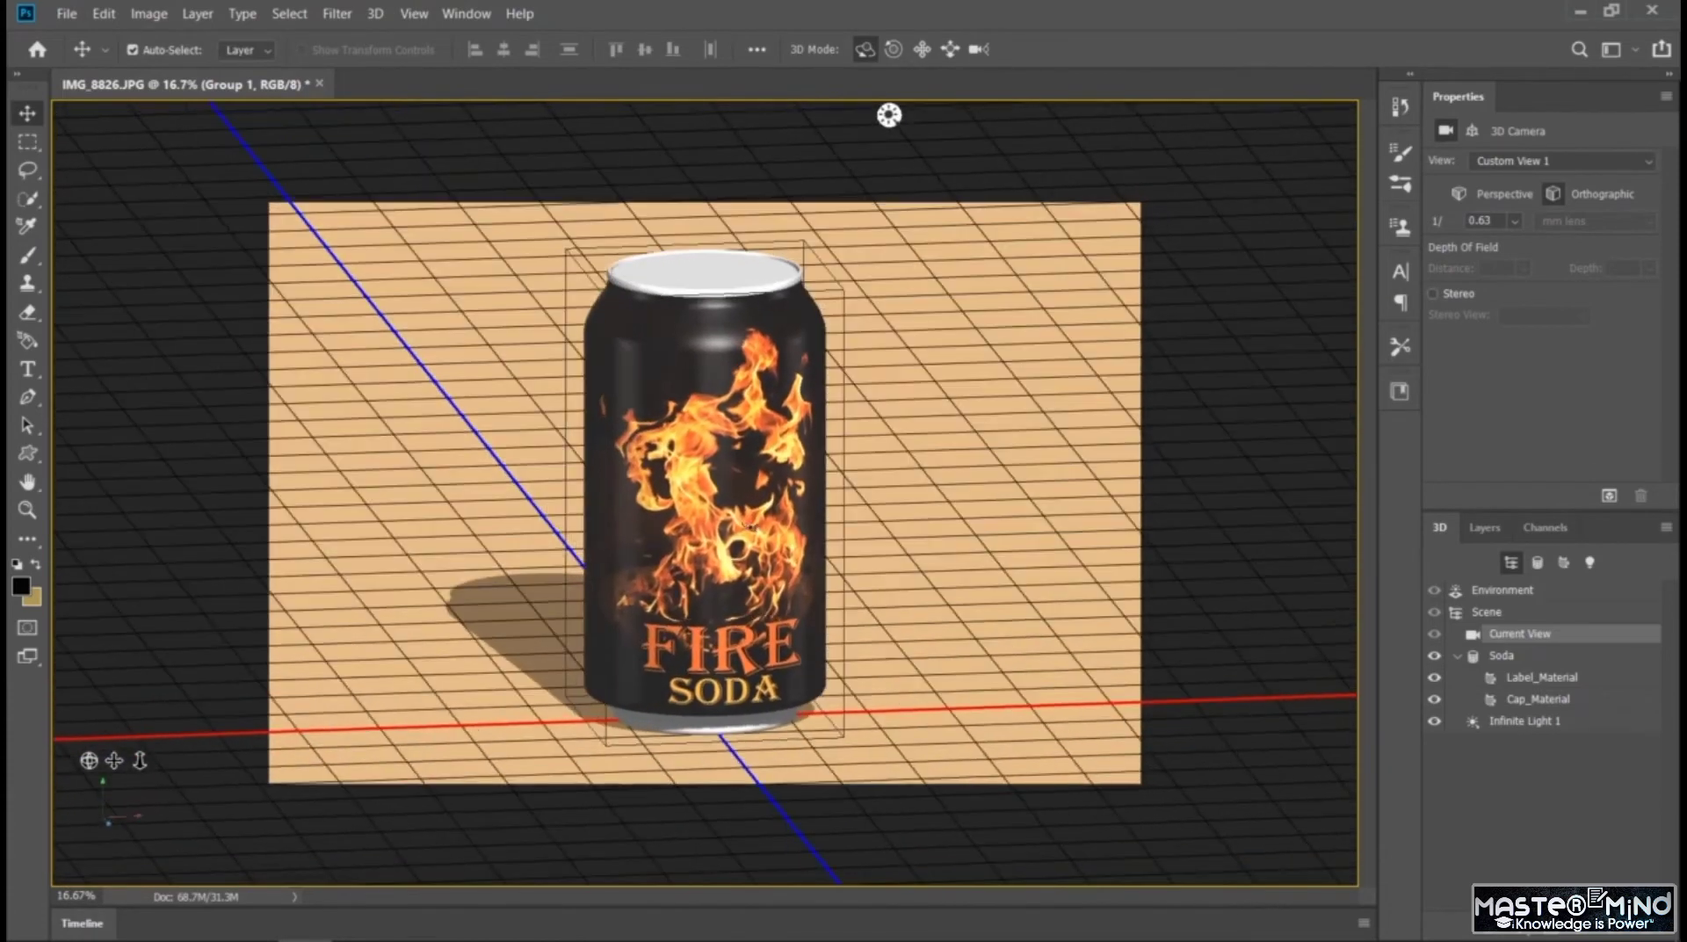
{"action": "left_click", "coordinate": [1484, 527]}
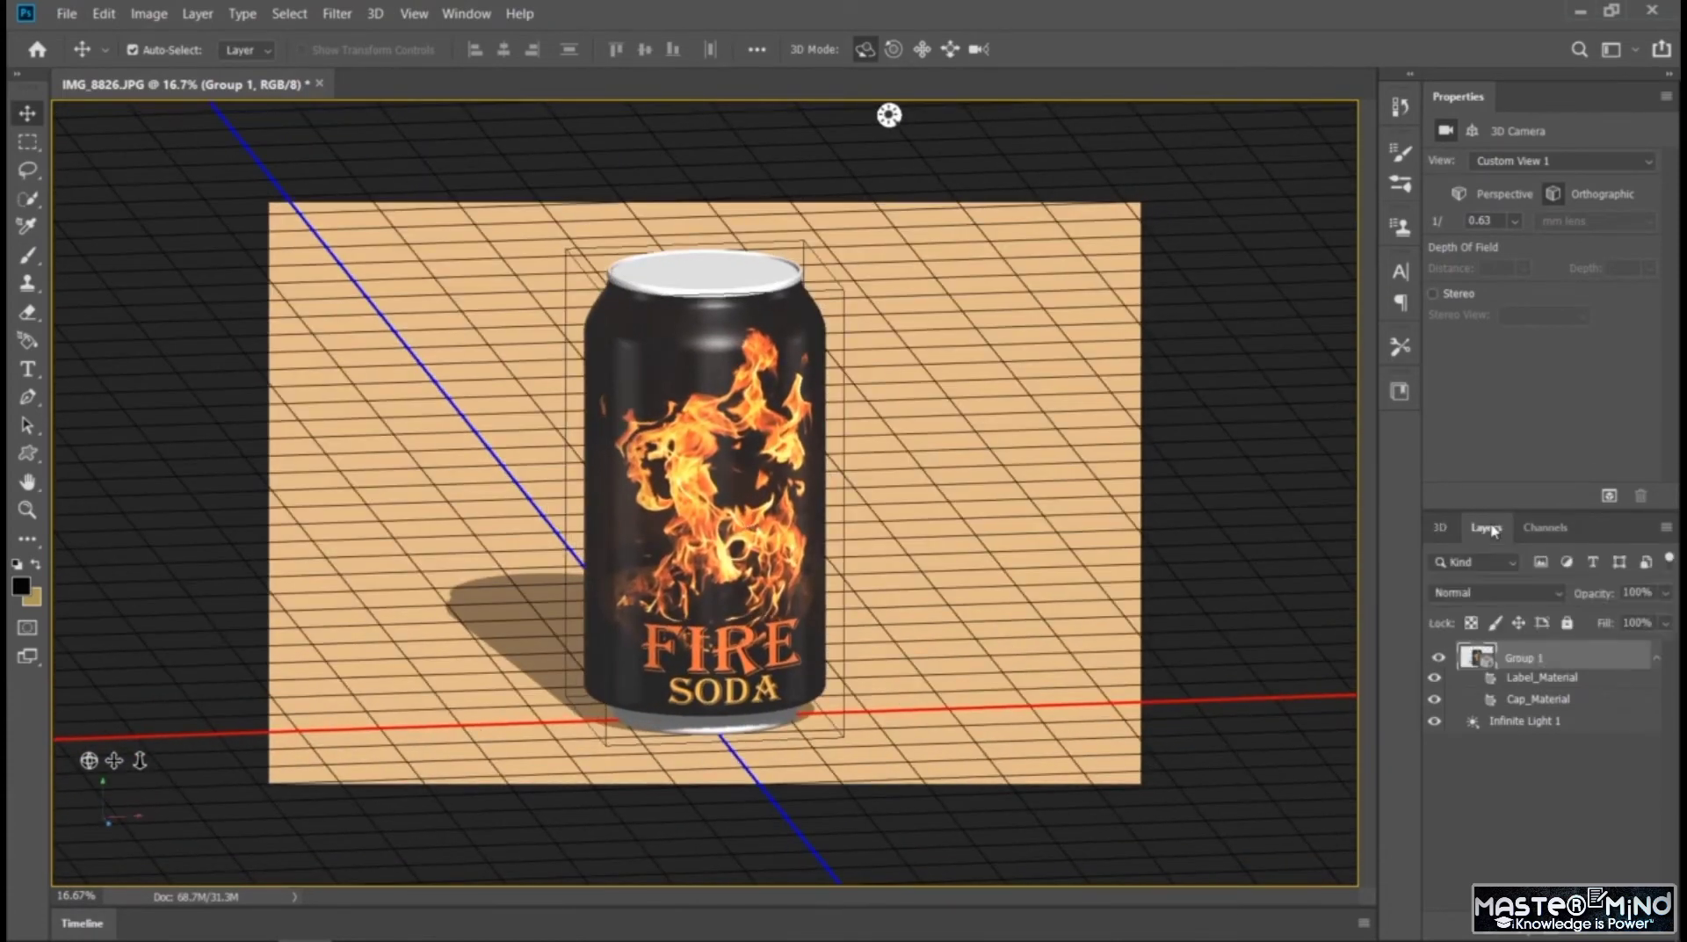
{"action": "left_click", "coordinate": [1502, 870]}
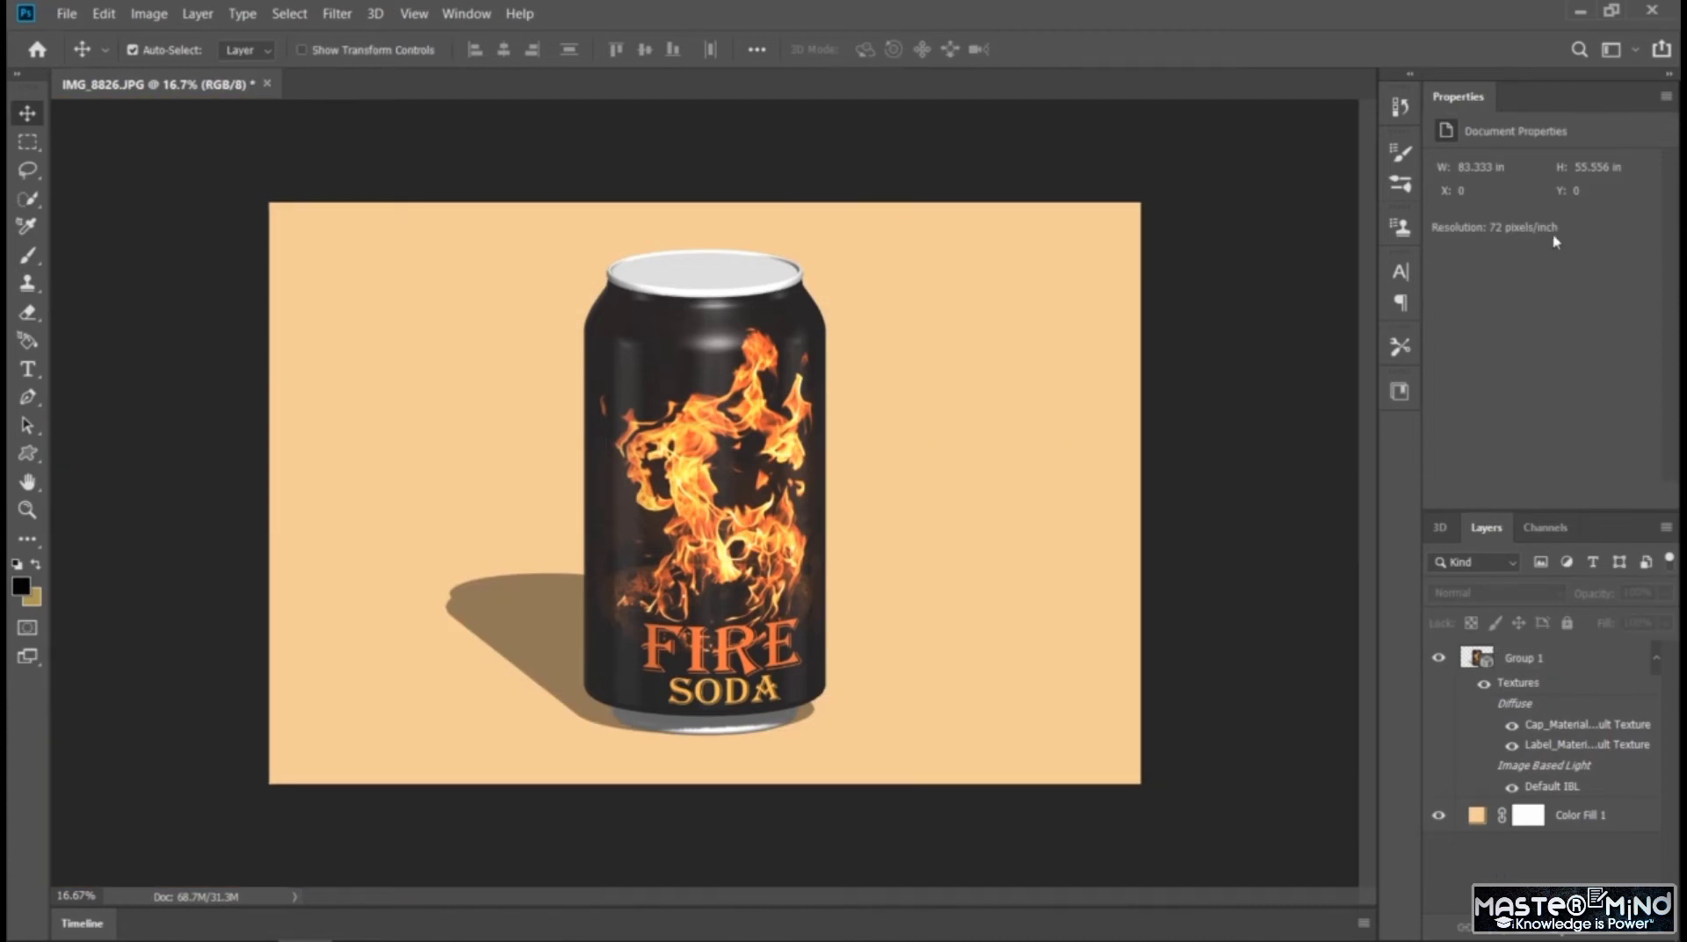
{"action": "left_click", "coordinate": [1445, 527]}
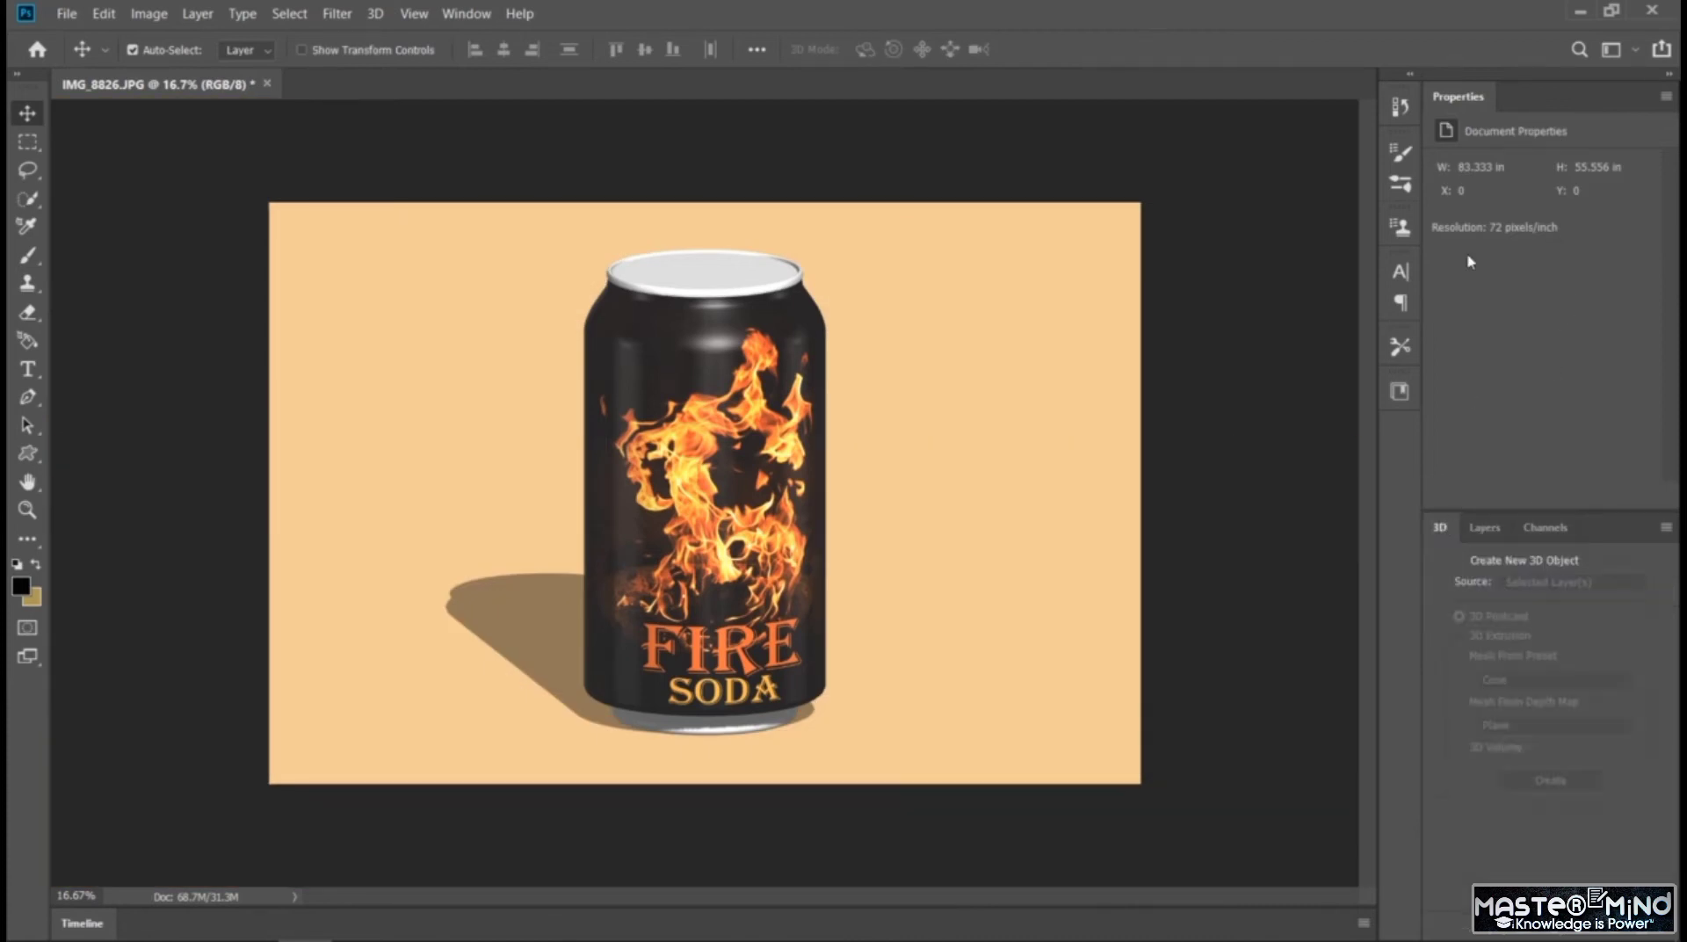
{"action": "left_click", "coordinate": [1504, 527]}
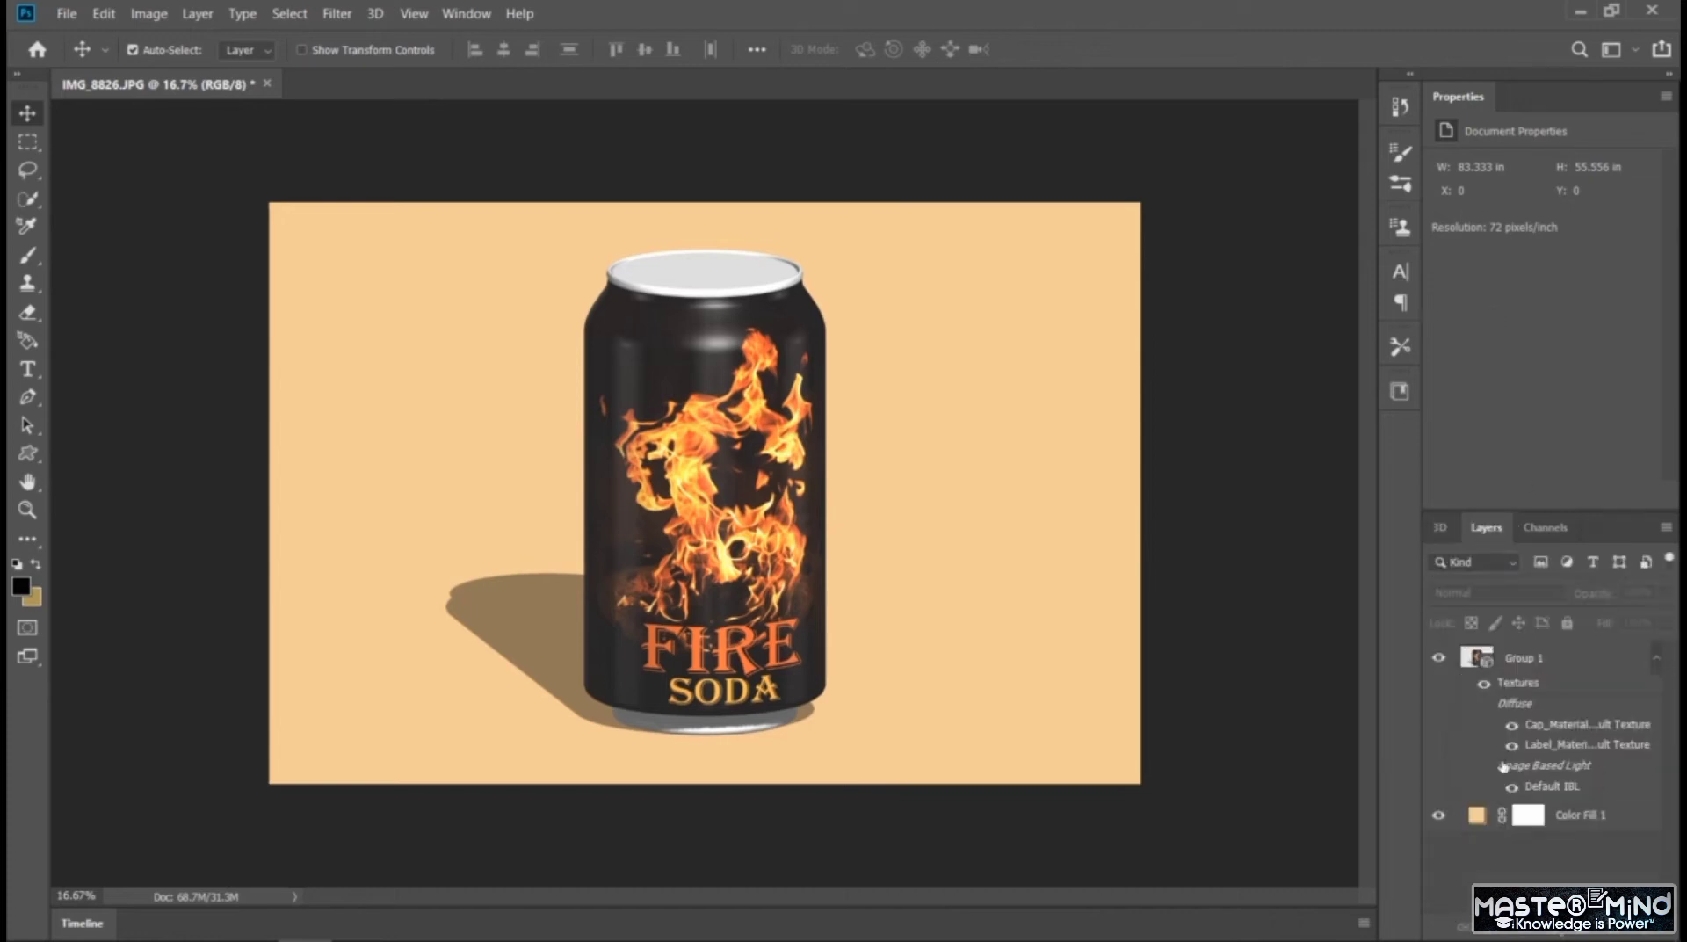
{"action": "left_click", "coordinate": [1440, 527]}
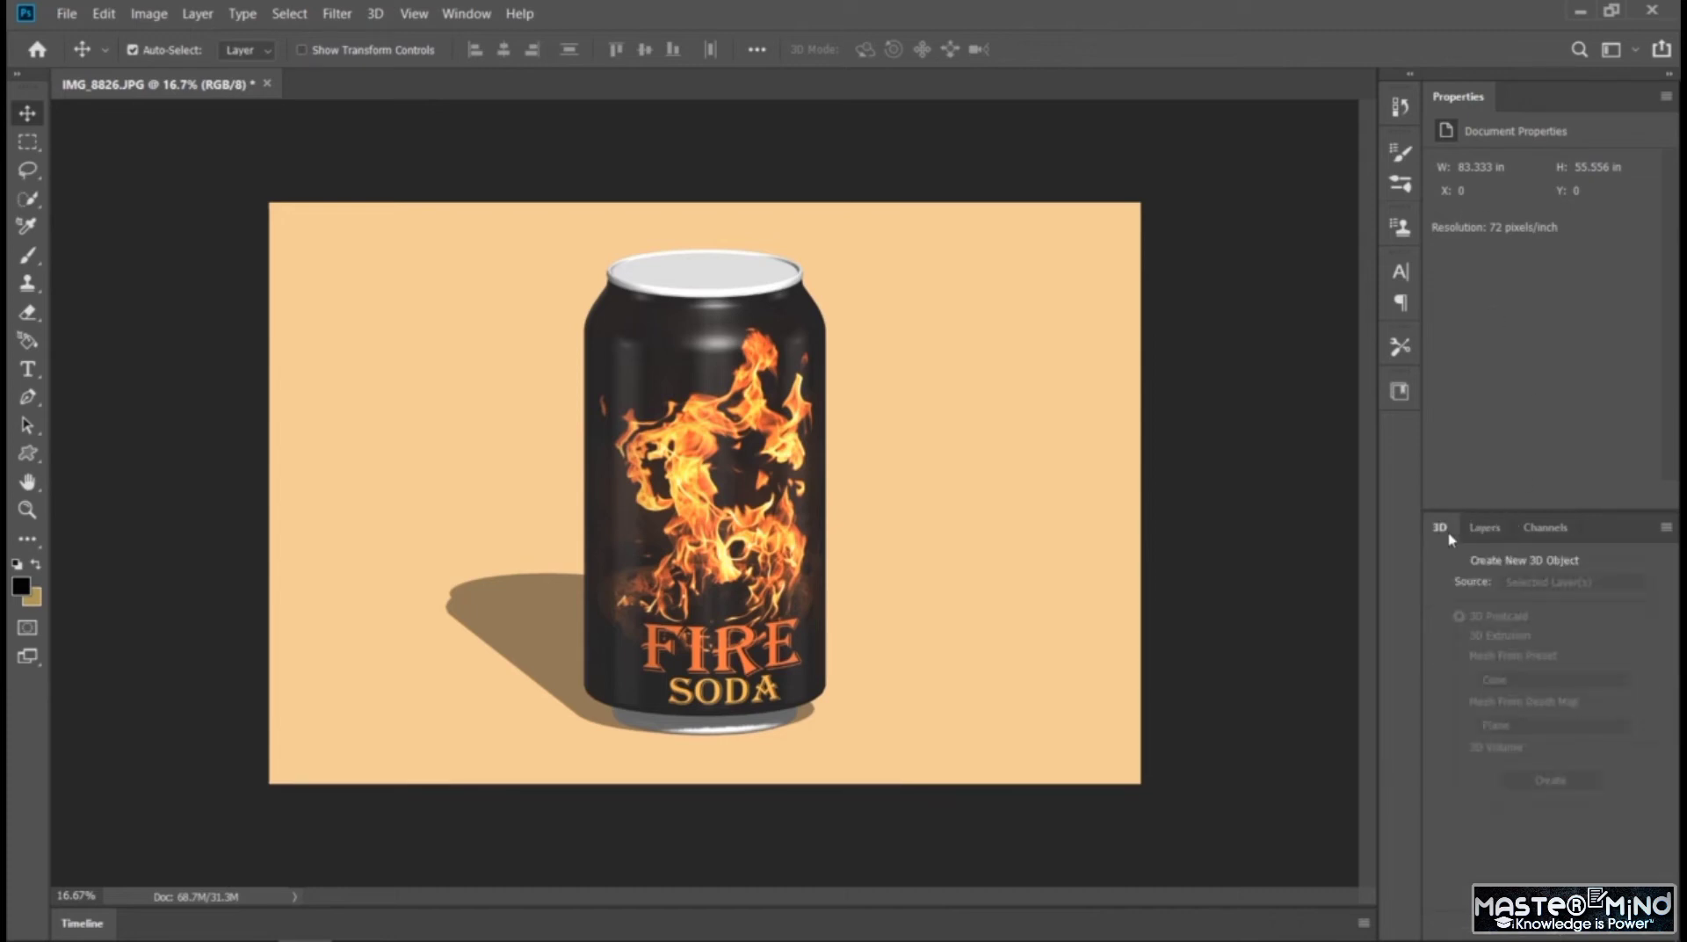
{"action": "left_click", "coordinate": [1482, 529]}
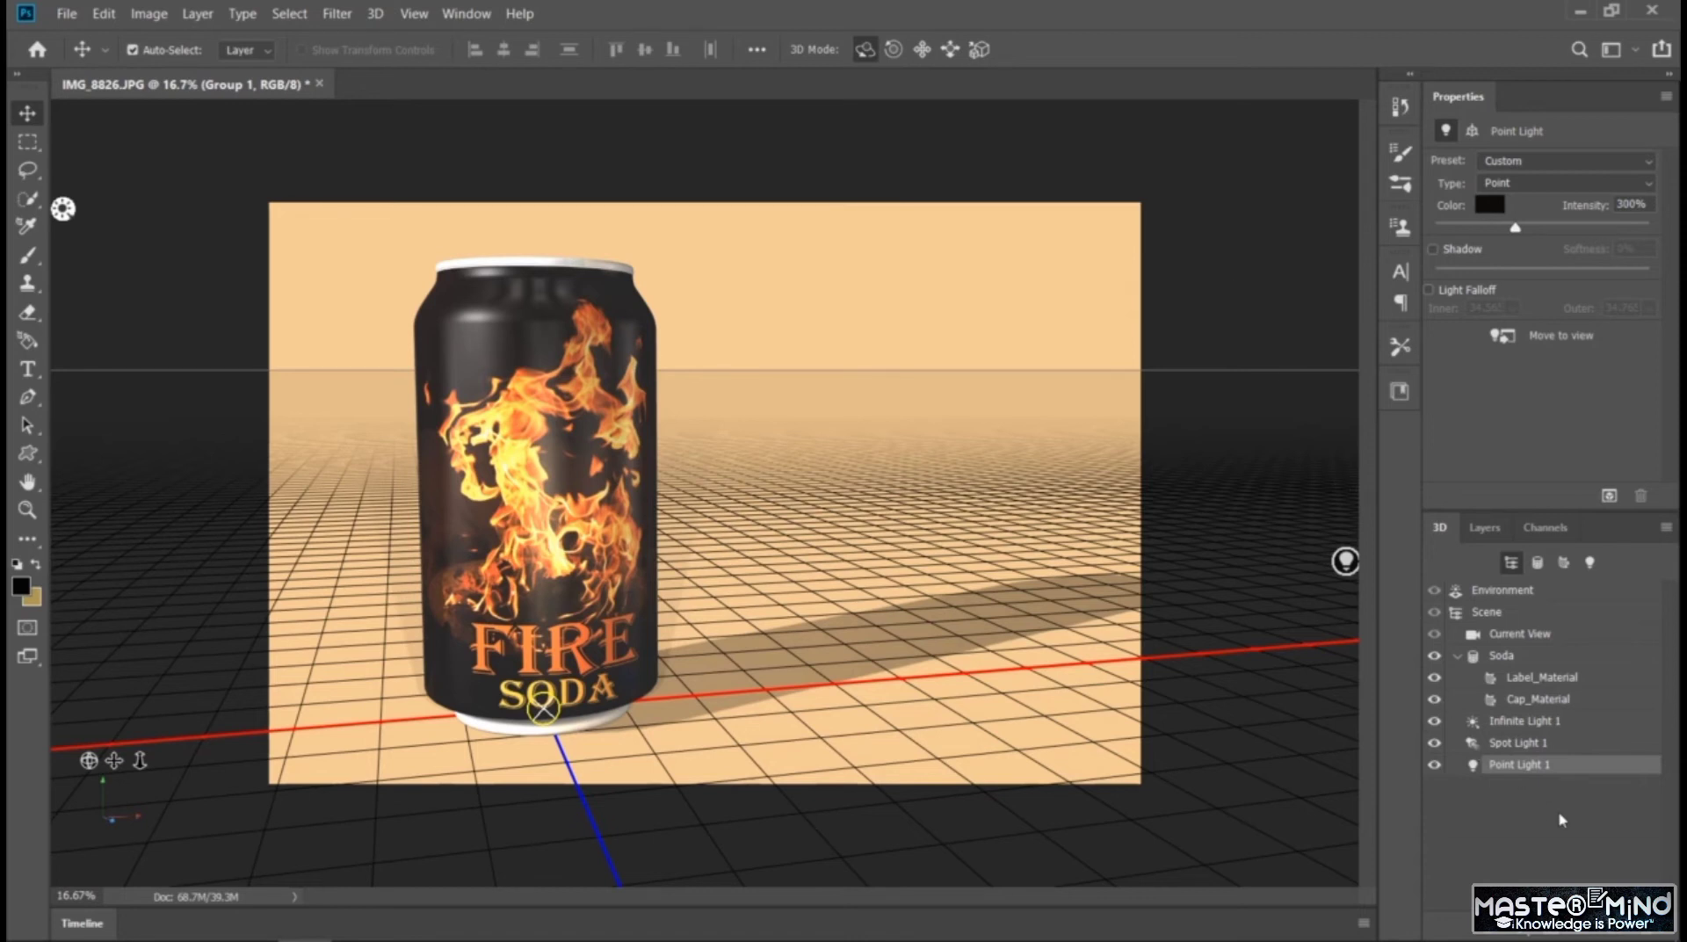
Try the transparent green glass preset on the can's Cap_Material
{"action": "left_click", "coordinate": [1537, 699]}
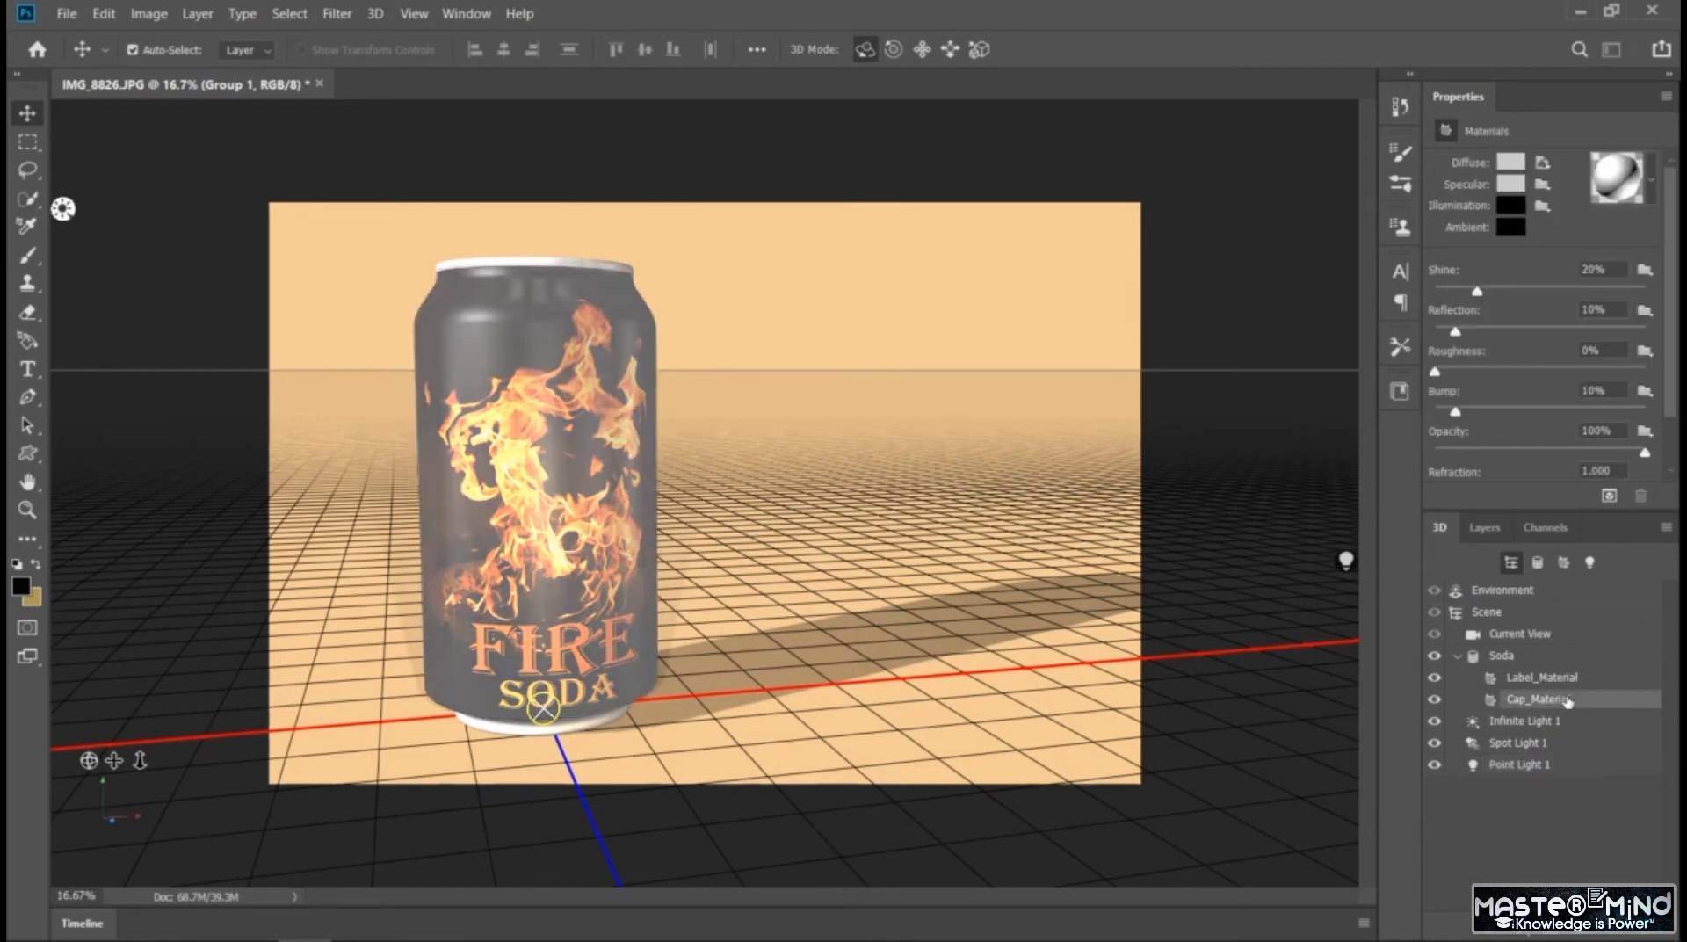
{"action": "left_click", "coordinate": [1653, 187]}
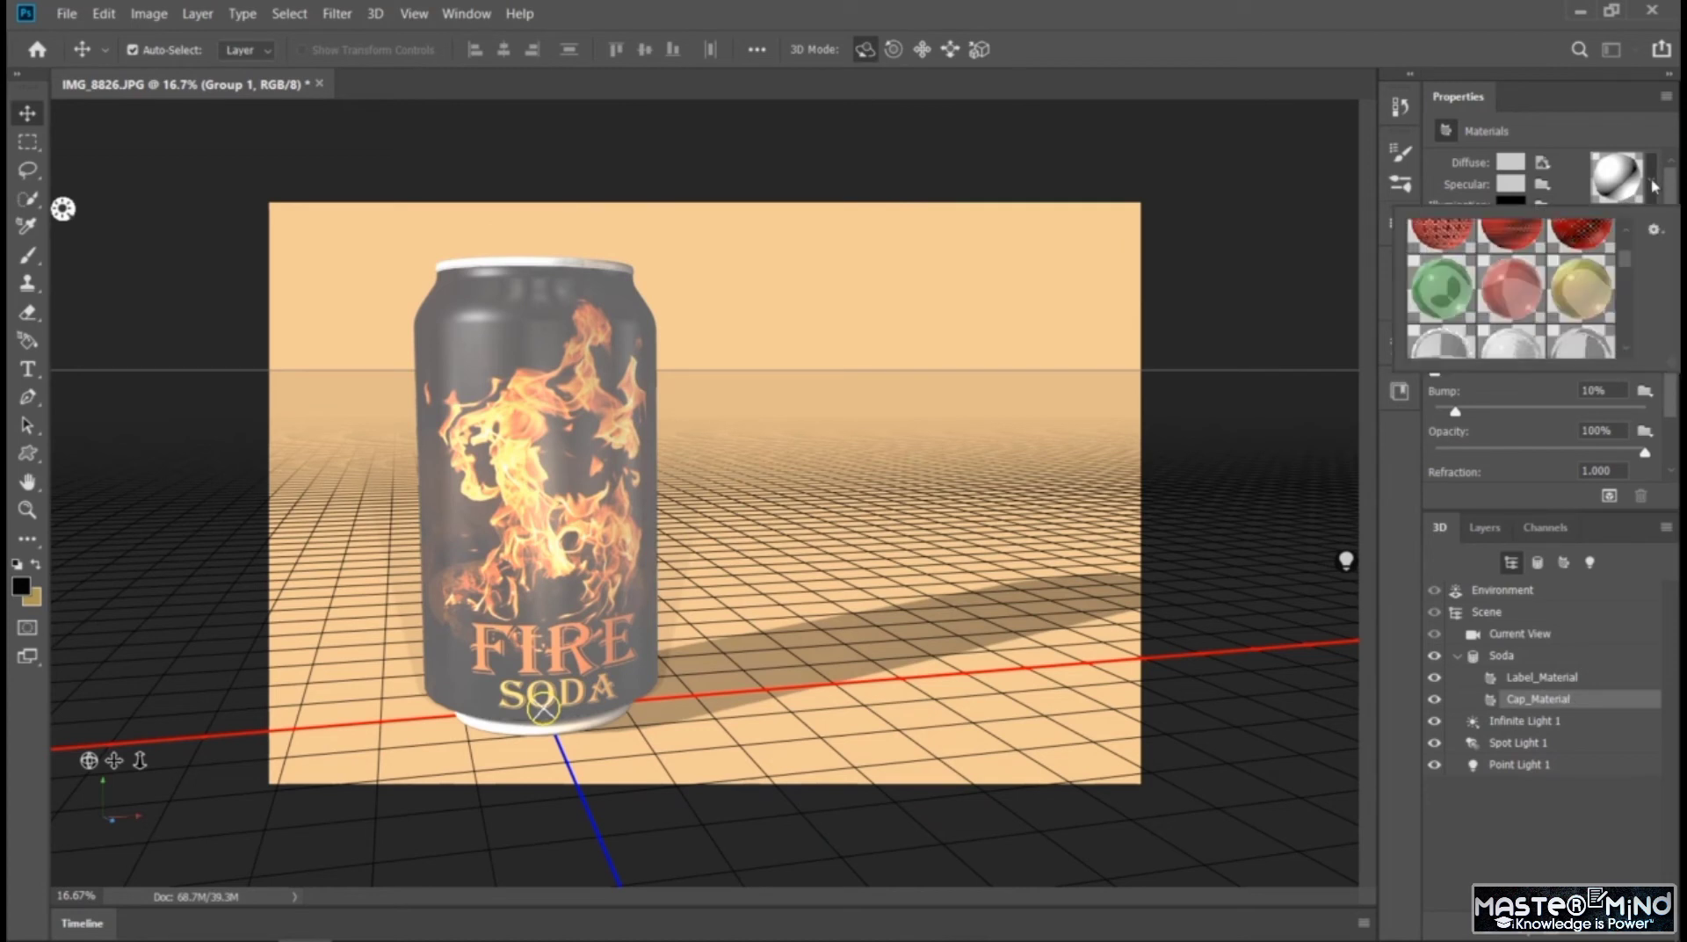
{"action": "left_click", "coordinate": [1446, 297]}
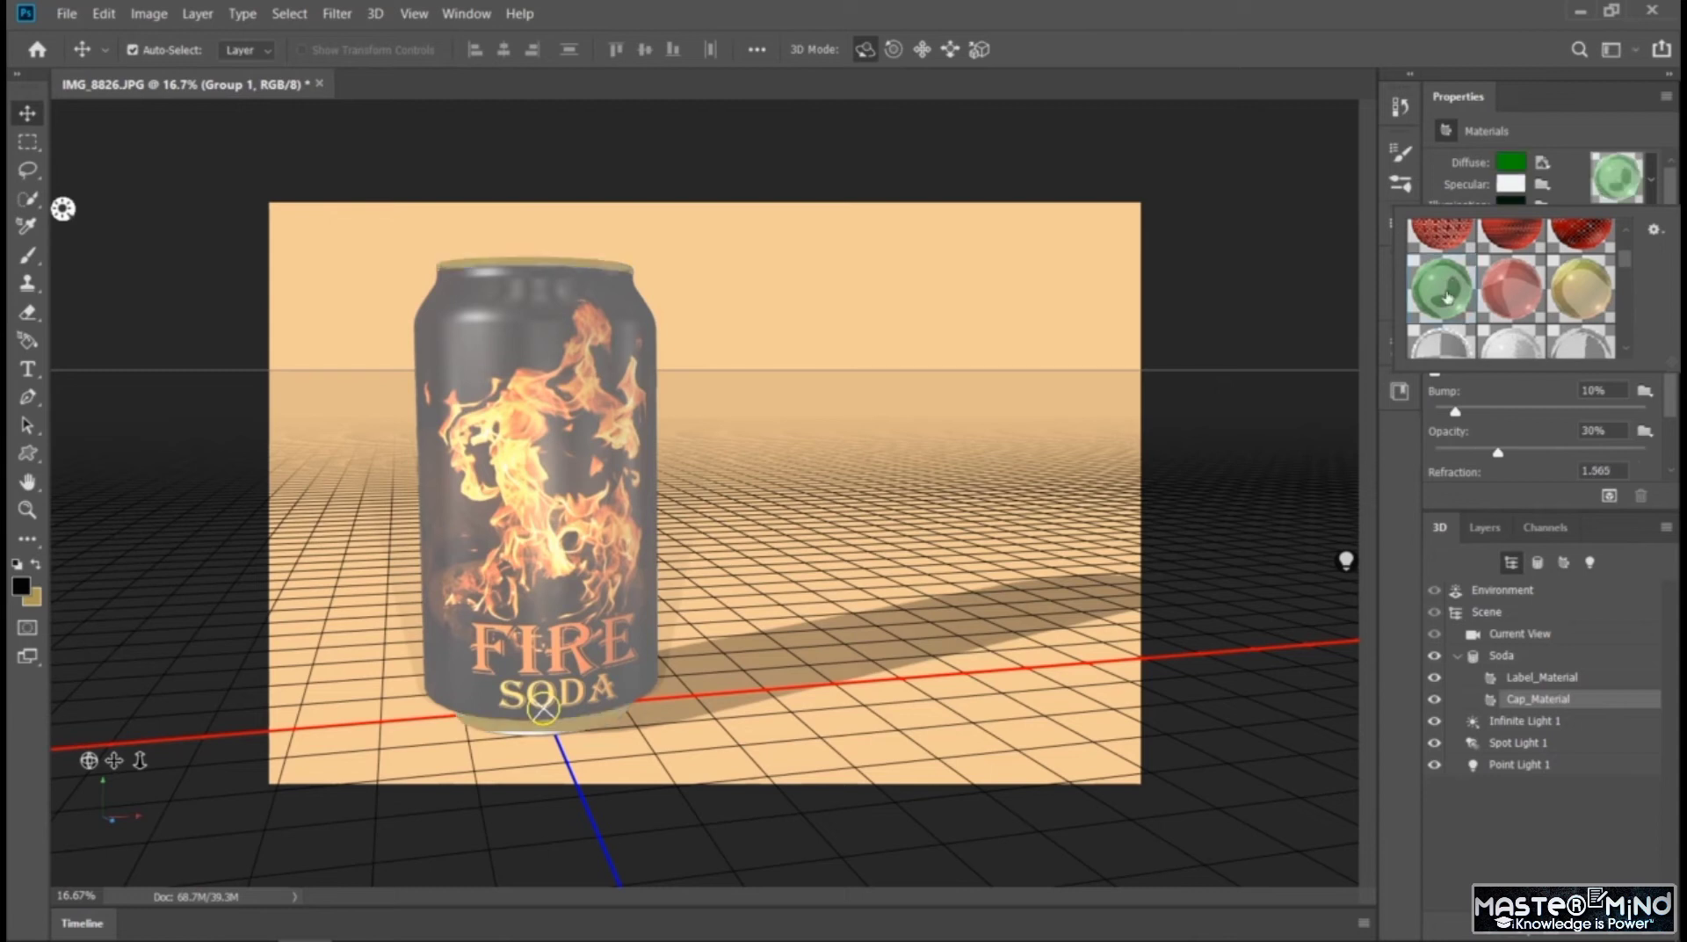
Move the Soda mesh forward along Z by about 7 in and scale it down slightly along Y
{"action": "left_click", "coordinate": [603, 405]}
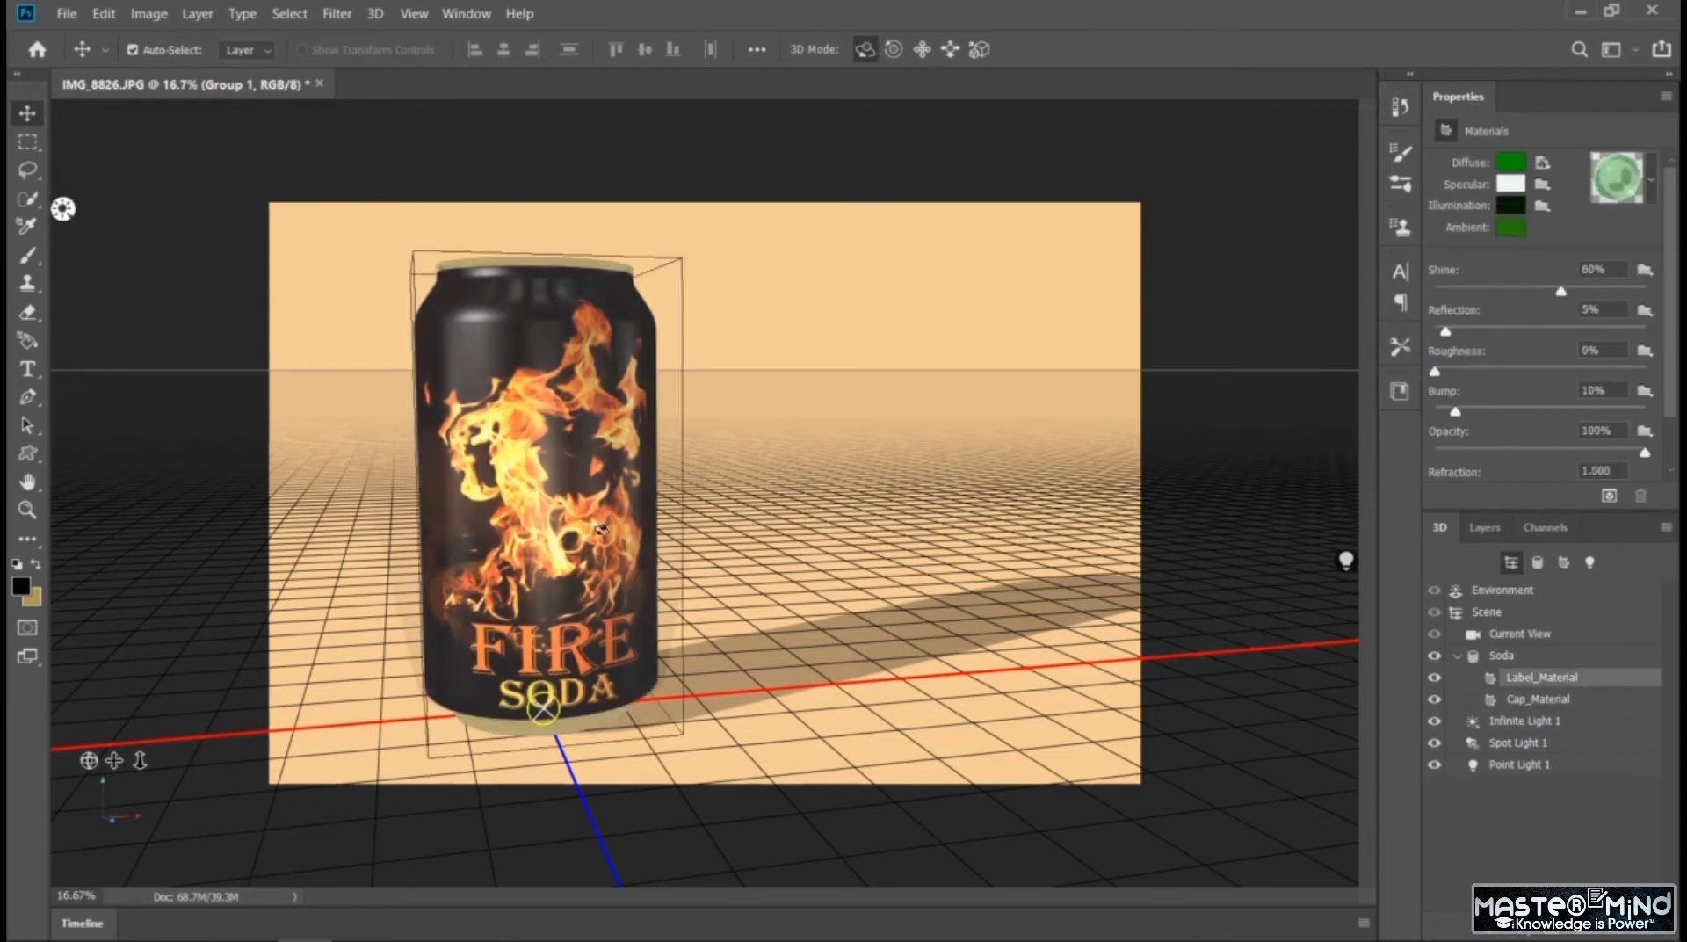
{"action": "left_click", "coordinate": [563, 443]}
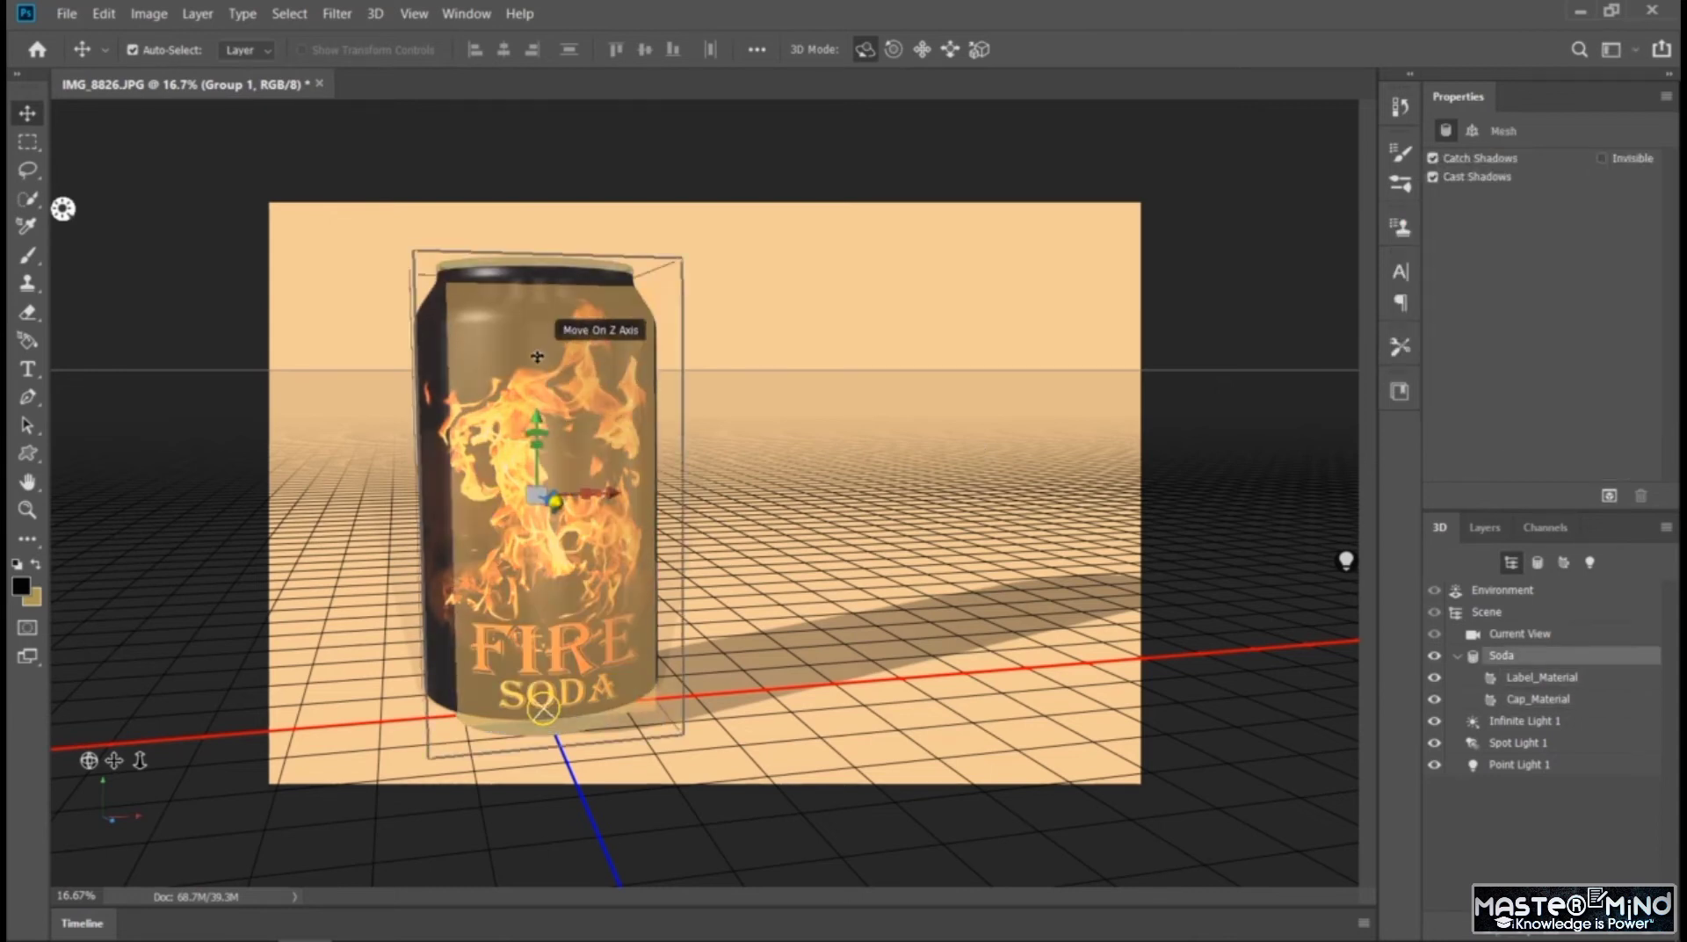
{"action": "left_click_drag", "start_coordinate": [537, 355], "coordinate": [614, 563]}
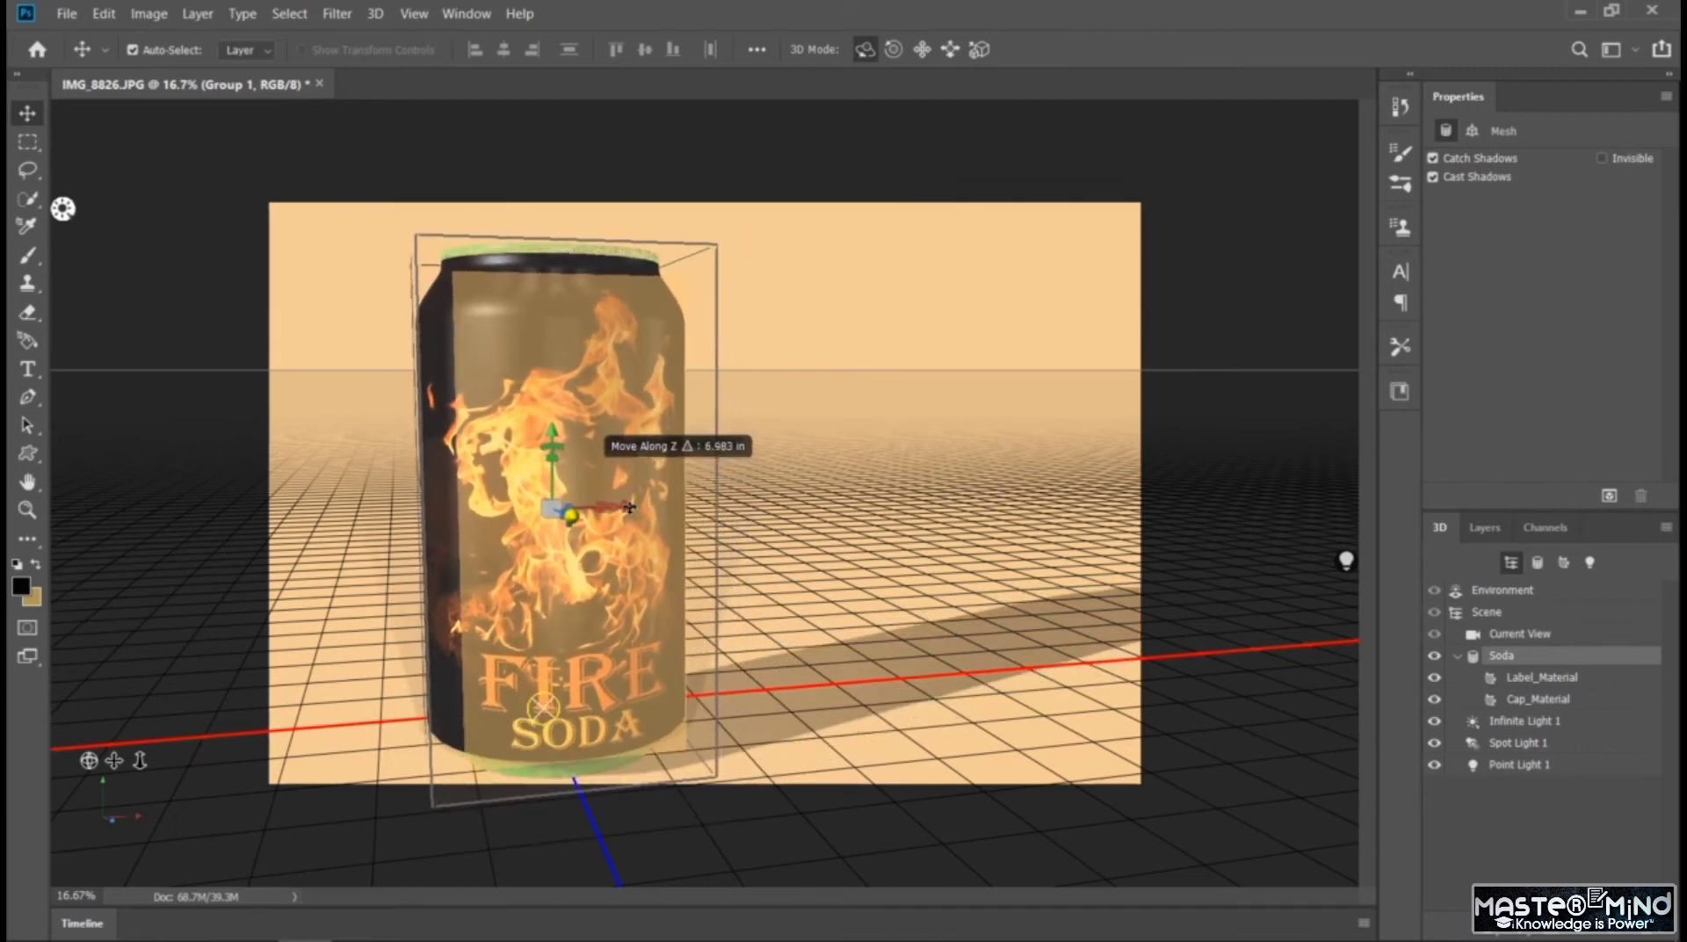
{"action": "left_click_drag", "start_coordinate": [569, 512], "coordinate": [555, 528]}
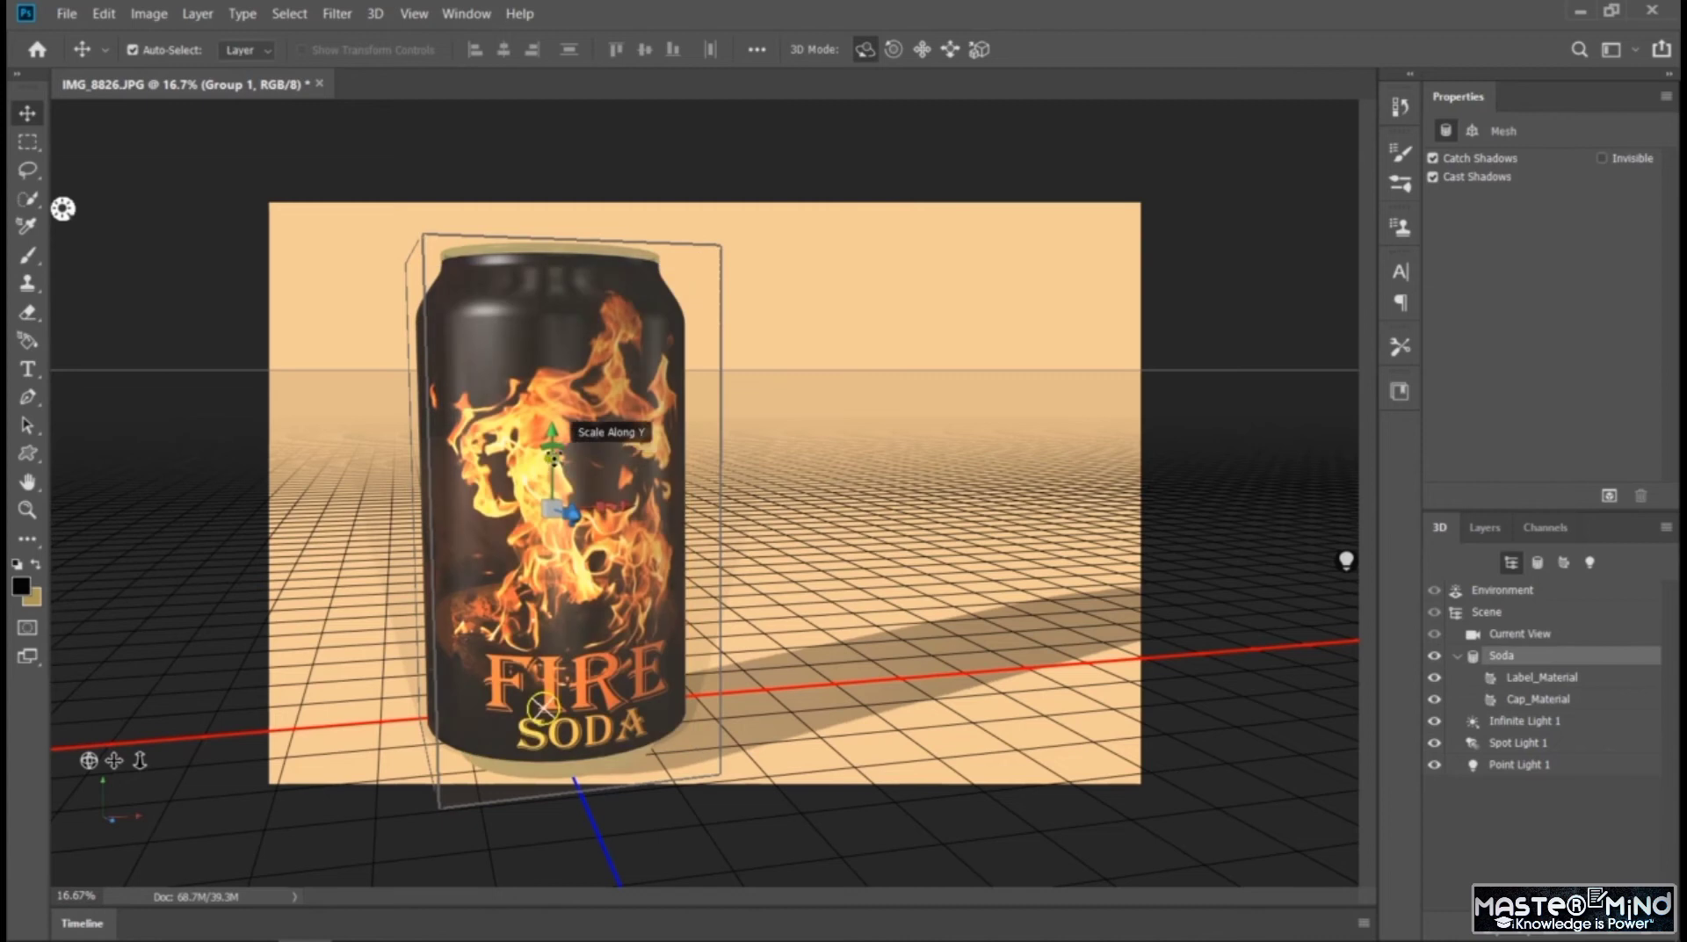
{"action": "mouse_move", "coordinate": [553, 455]}
{"action": "left_mouse_down"}
{"action": "mouse_move", "coordinate": [571, 374]}
{"action": "mouse_move", "coordinate": [566, 450]}
{"action": "left_mouse_up"}
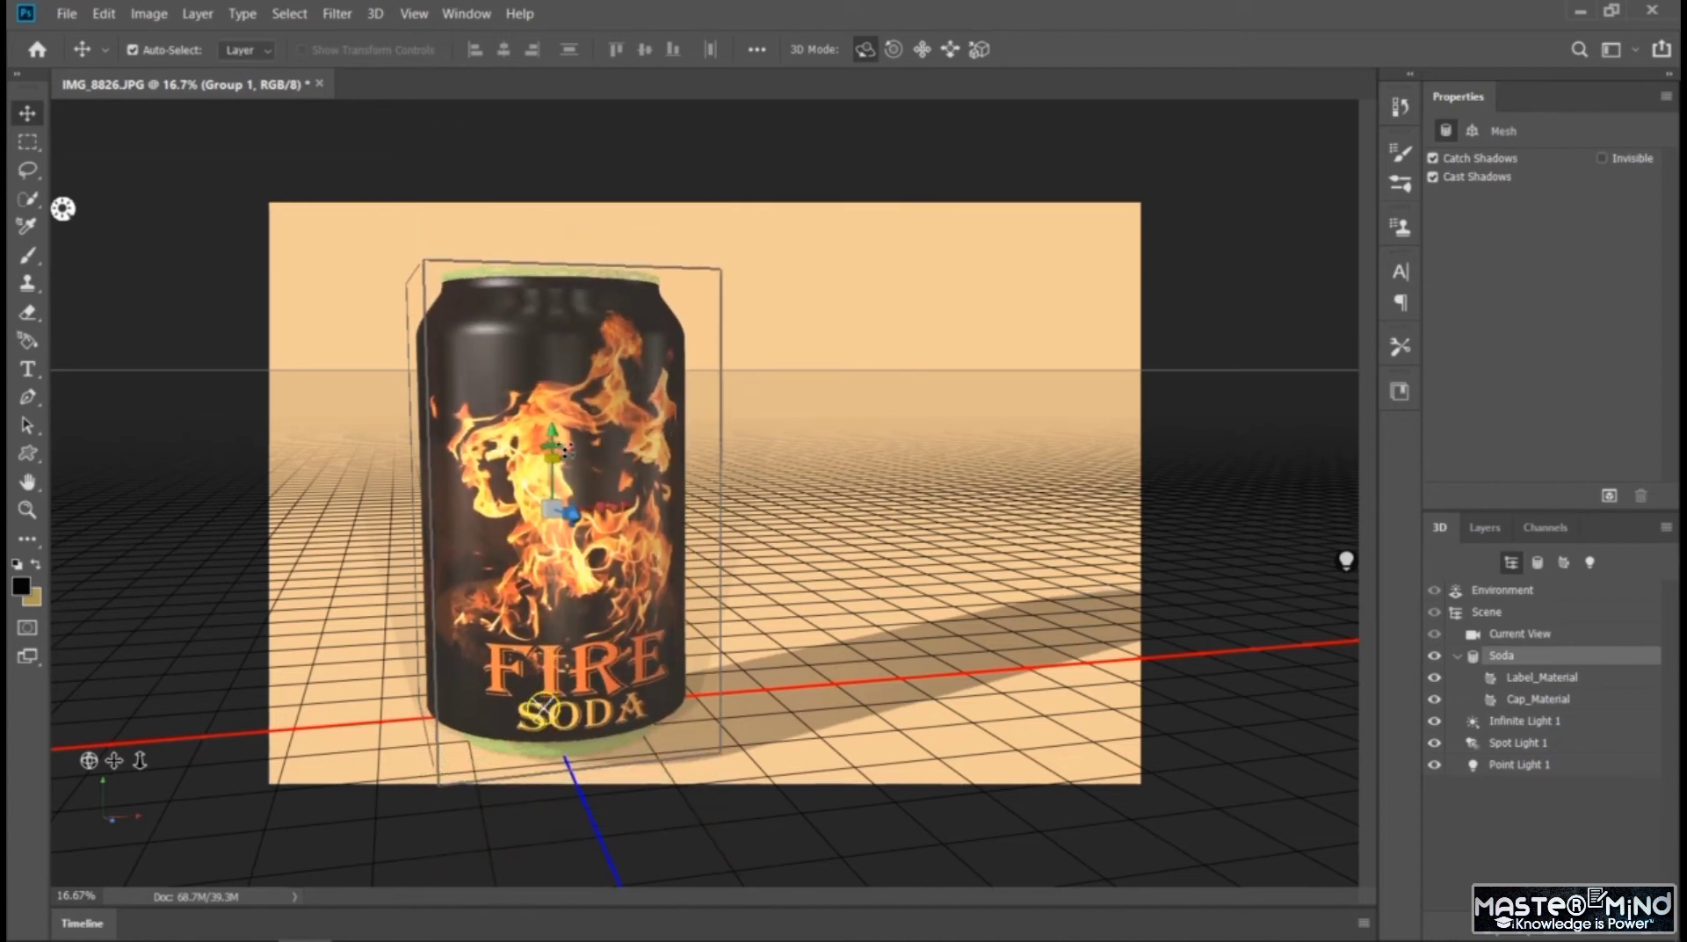
{"action": "left_click", "coordinate": [571, 456]}
{"action": "left_click", "coordinate": [572, 454]}
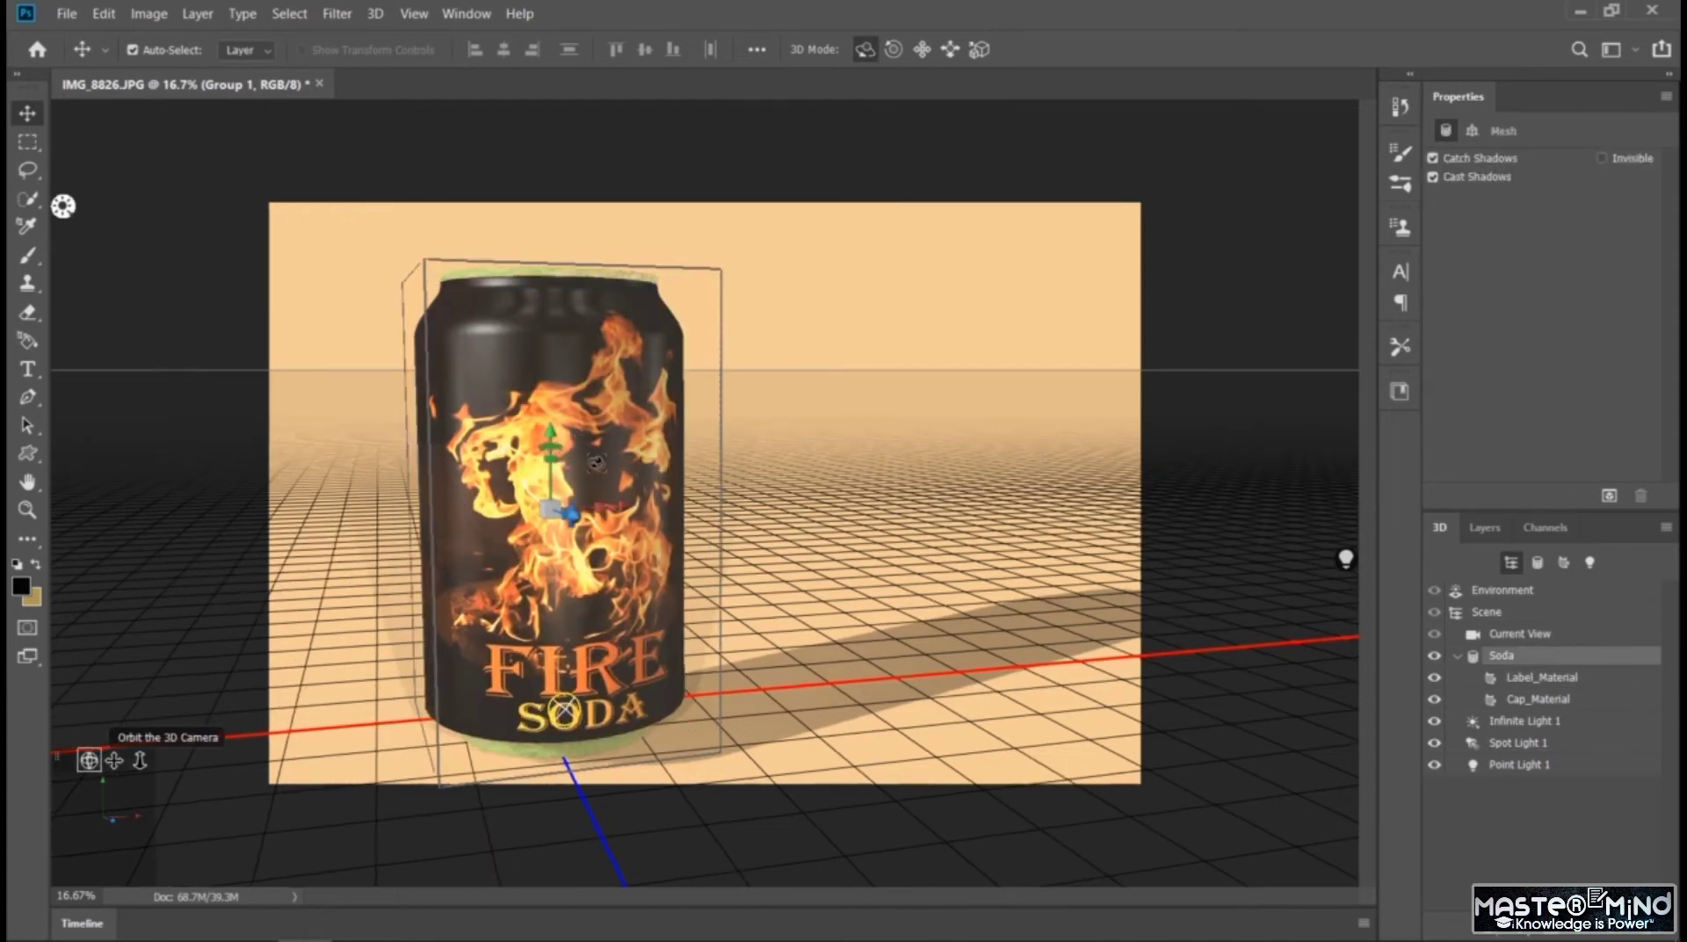
Orbit the camera to see the can's lid from above and try the shiny gold and copper-orange metal presets on Cap_Material
{"action": "left_click_drag", "start_coordinate": [603, 495], "coordinate": [635, 358]}
{"action": "left_click_drag", "start_coordinate": [512, 407], "coordinate": [506, 457]}
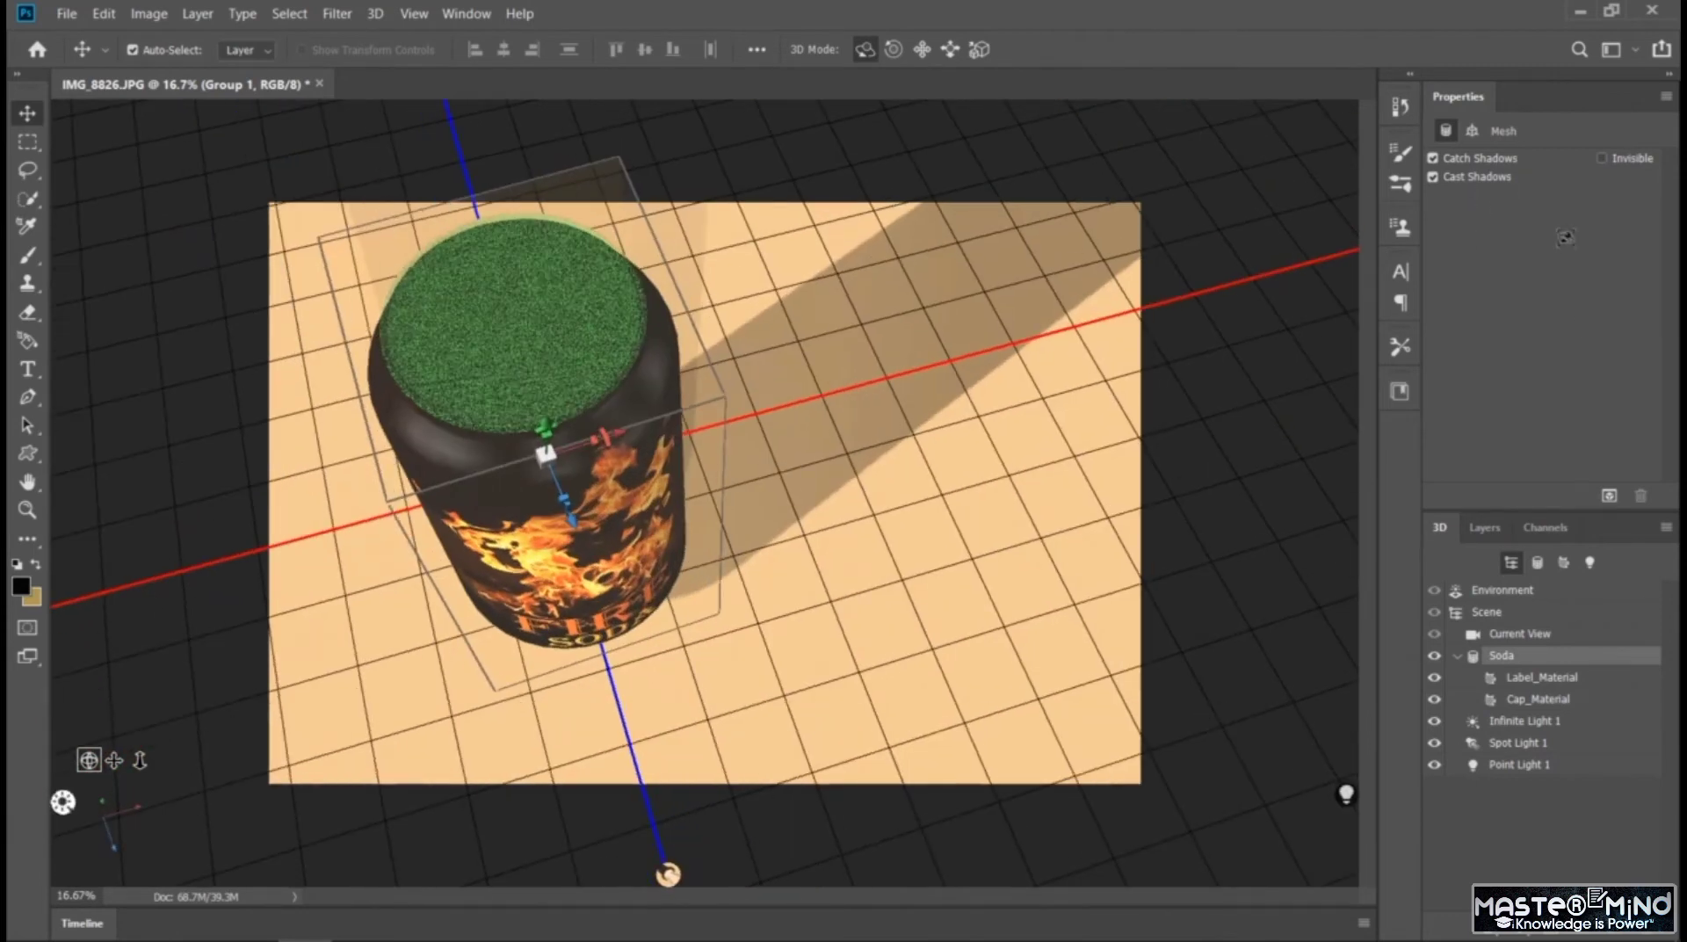
{"action": "left_click", "coordinate": [1544, 702]}
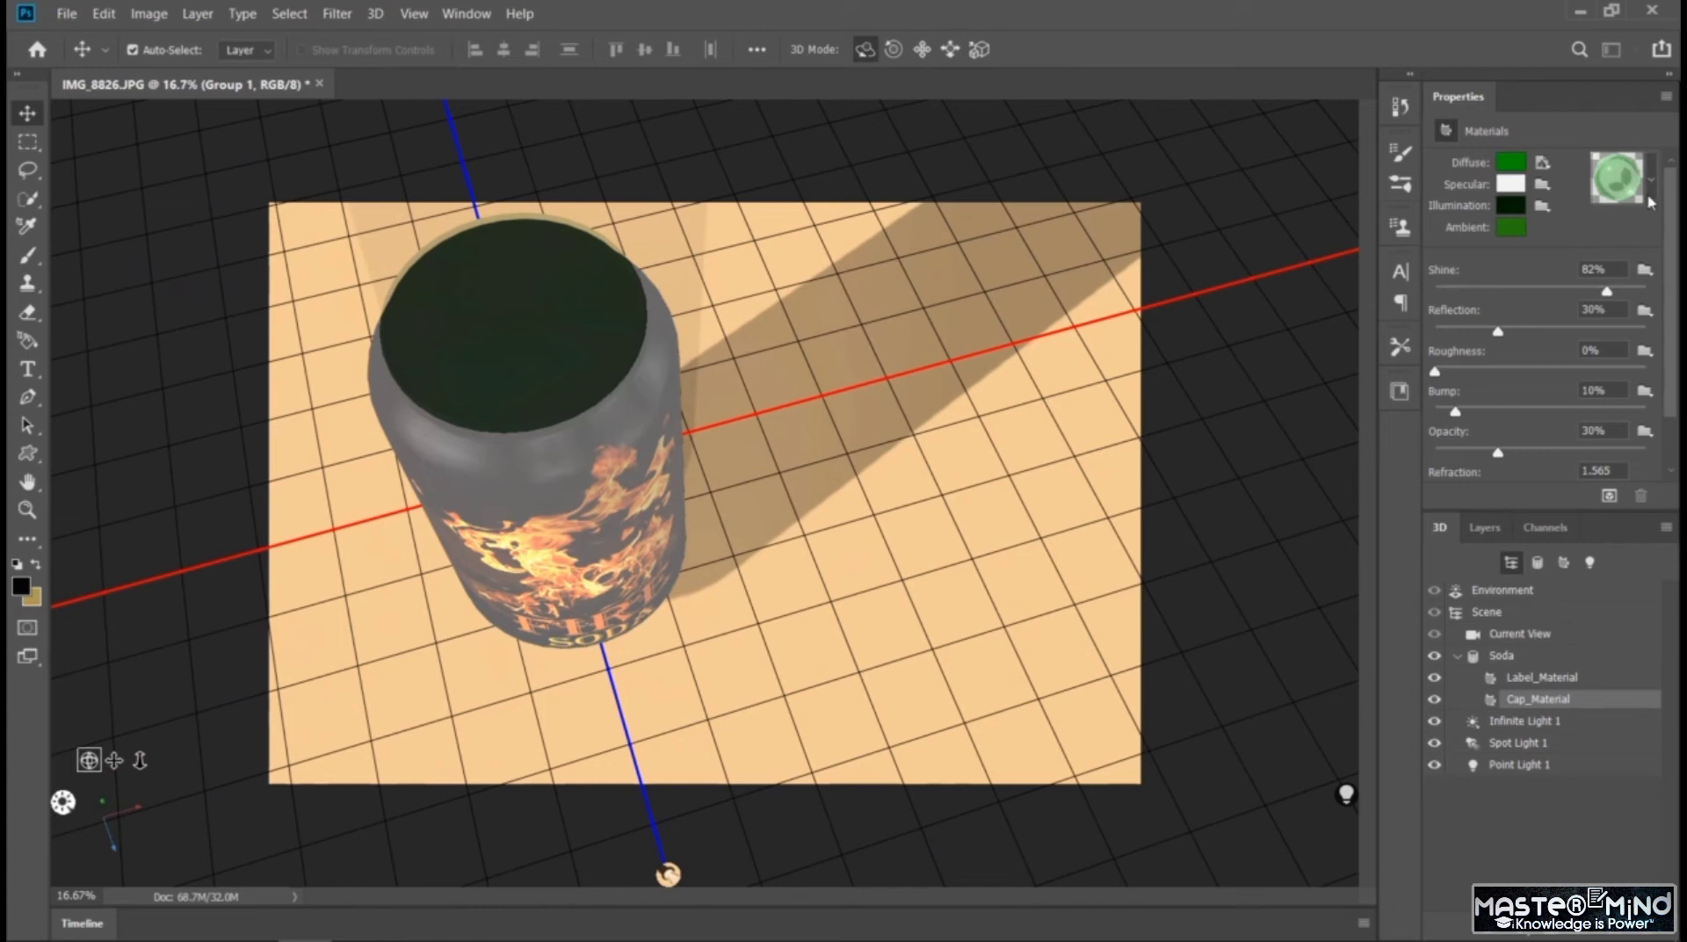
{"action": "left_click", "coordinate": [1649, 181]}
{"action": "scroll", "coordinate": [1531, 295], "scroll_direction": "down", "scroll_amount": 1}
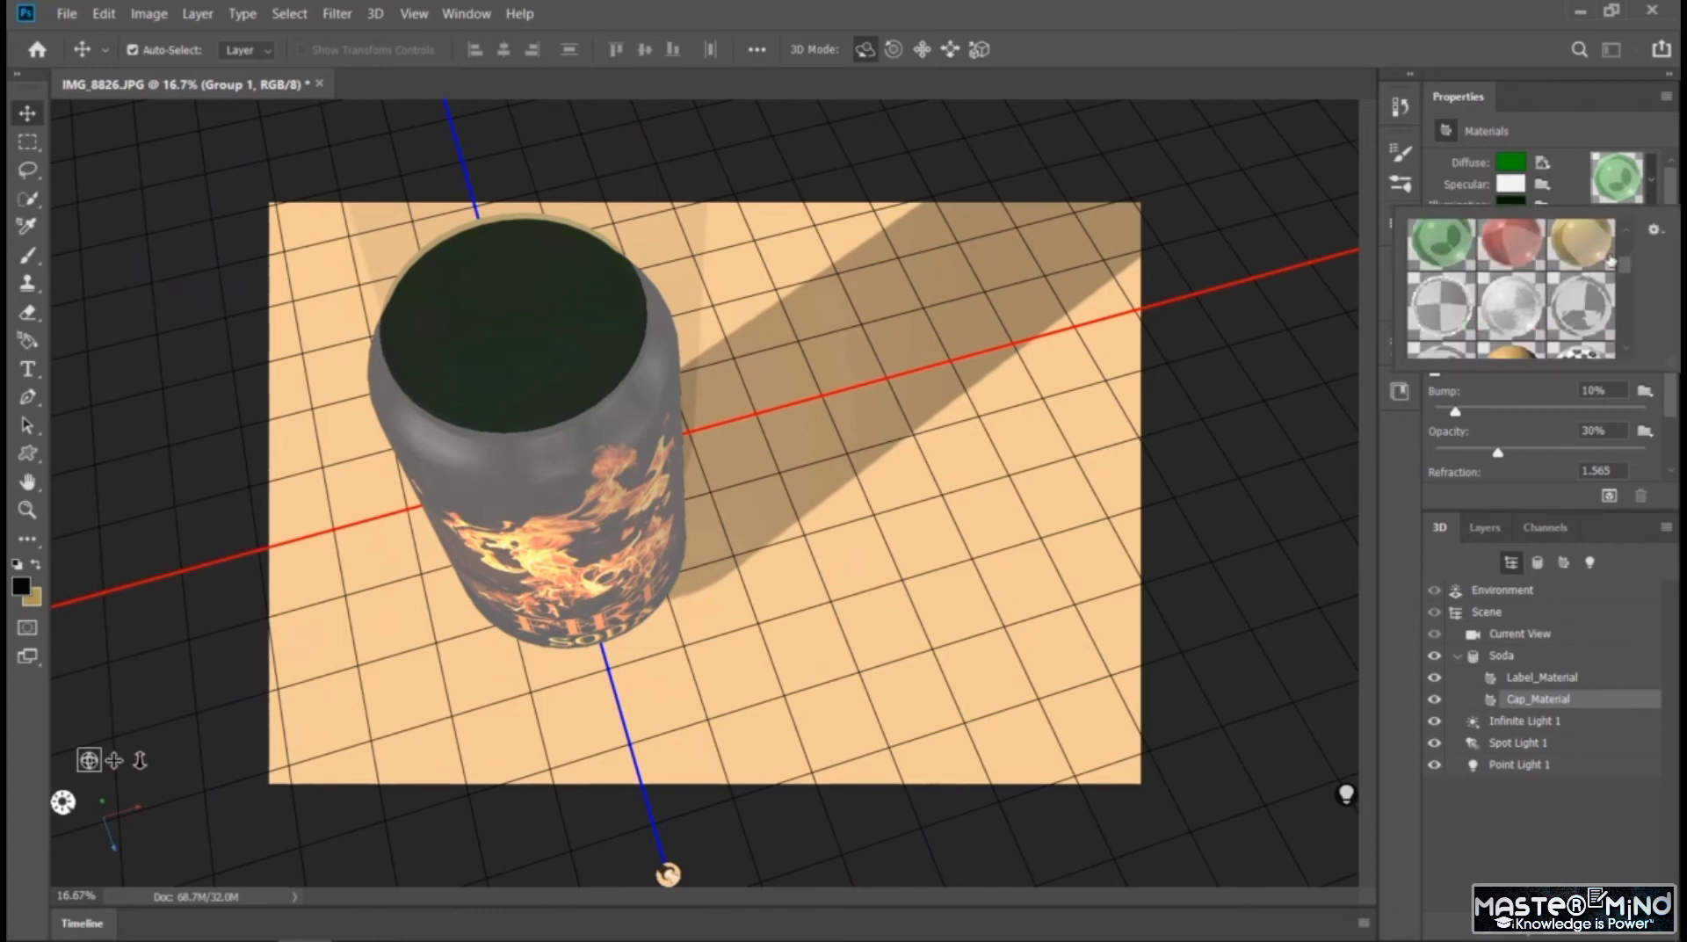
{"action": "left_click_drag", "start_coordinate": [1628, 269], "coordinate": [1627, 283]}
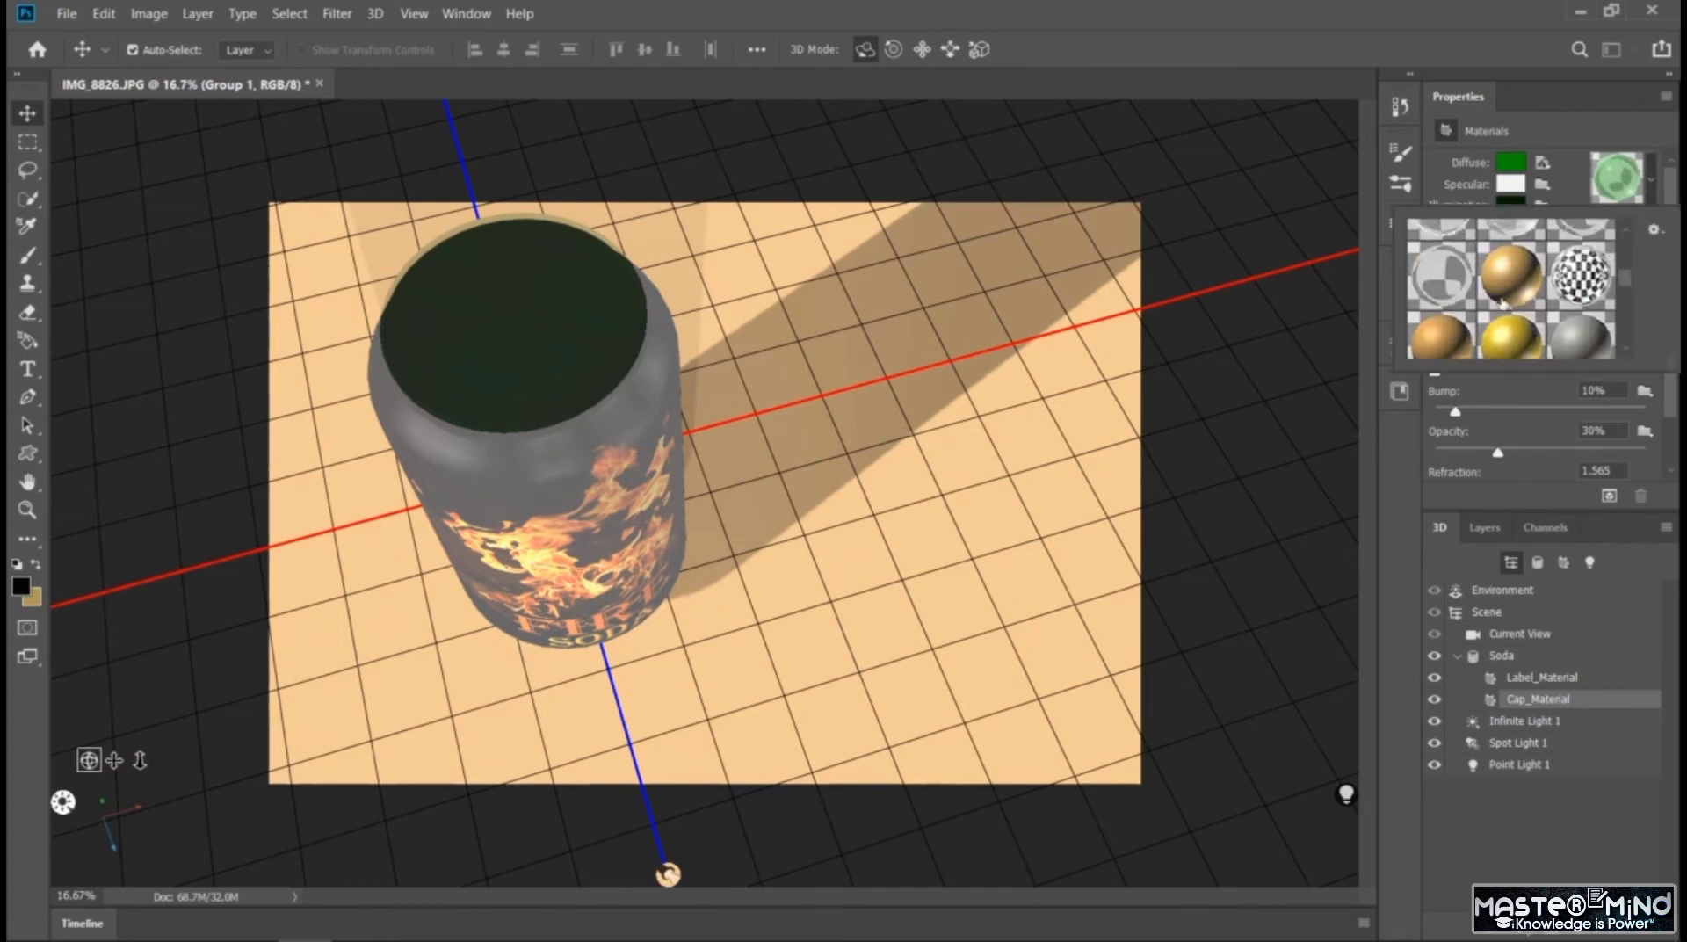
{"action": "left_click", "coordinate": [1501, 299]}
{"action": "left_click", "coordinate": [1502, 300]}
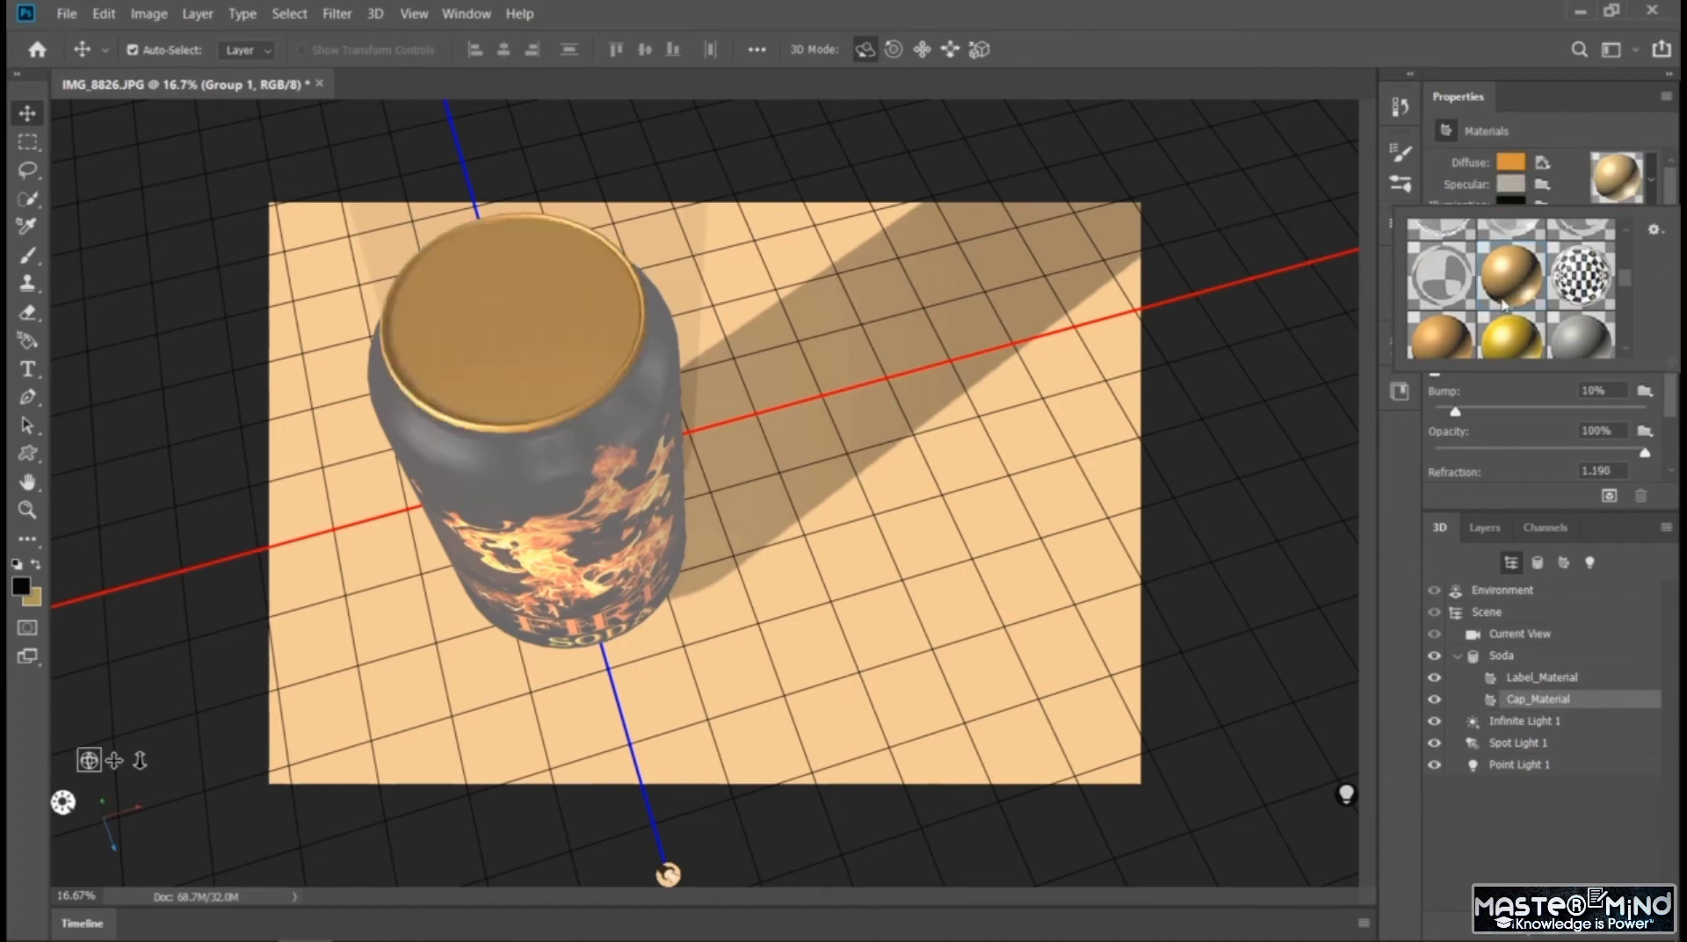
{"action": "left_click", "coordinate": [1457, 337]}
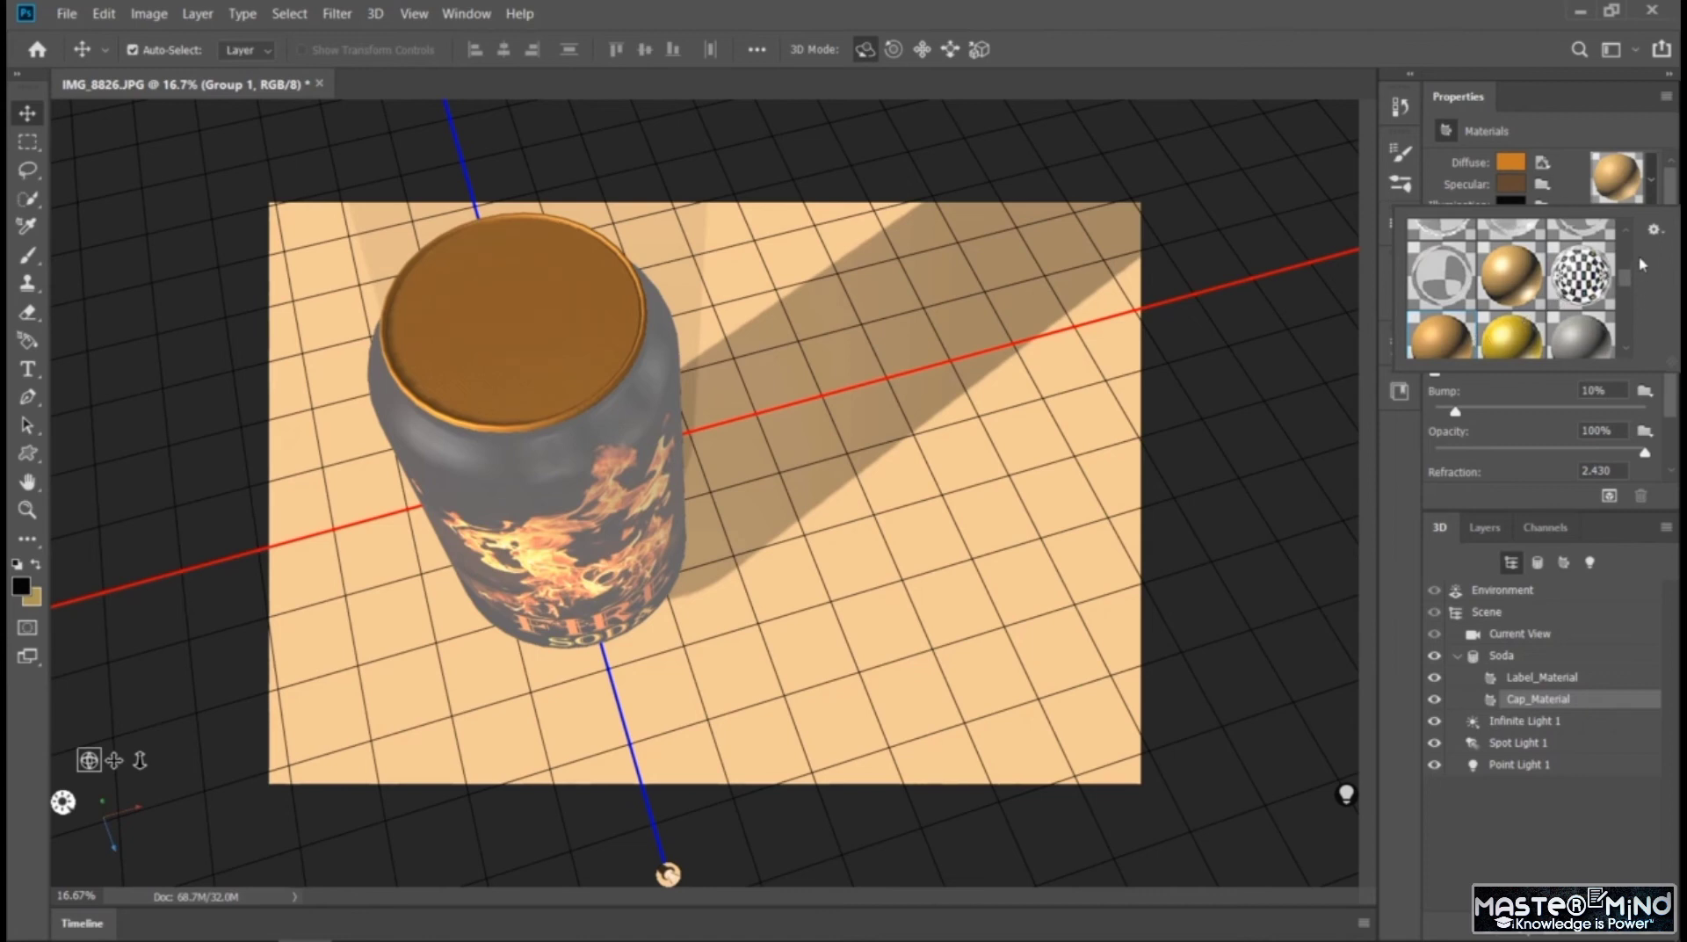
Try the rough beige, bumpy gold, wood-grain, terracotta and Stone Brick presets on the can's Cap_Material
{"action": "left_click_drag", "start_coordinate": [1629, 283], "coordinate": [1630, 345]}
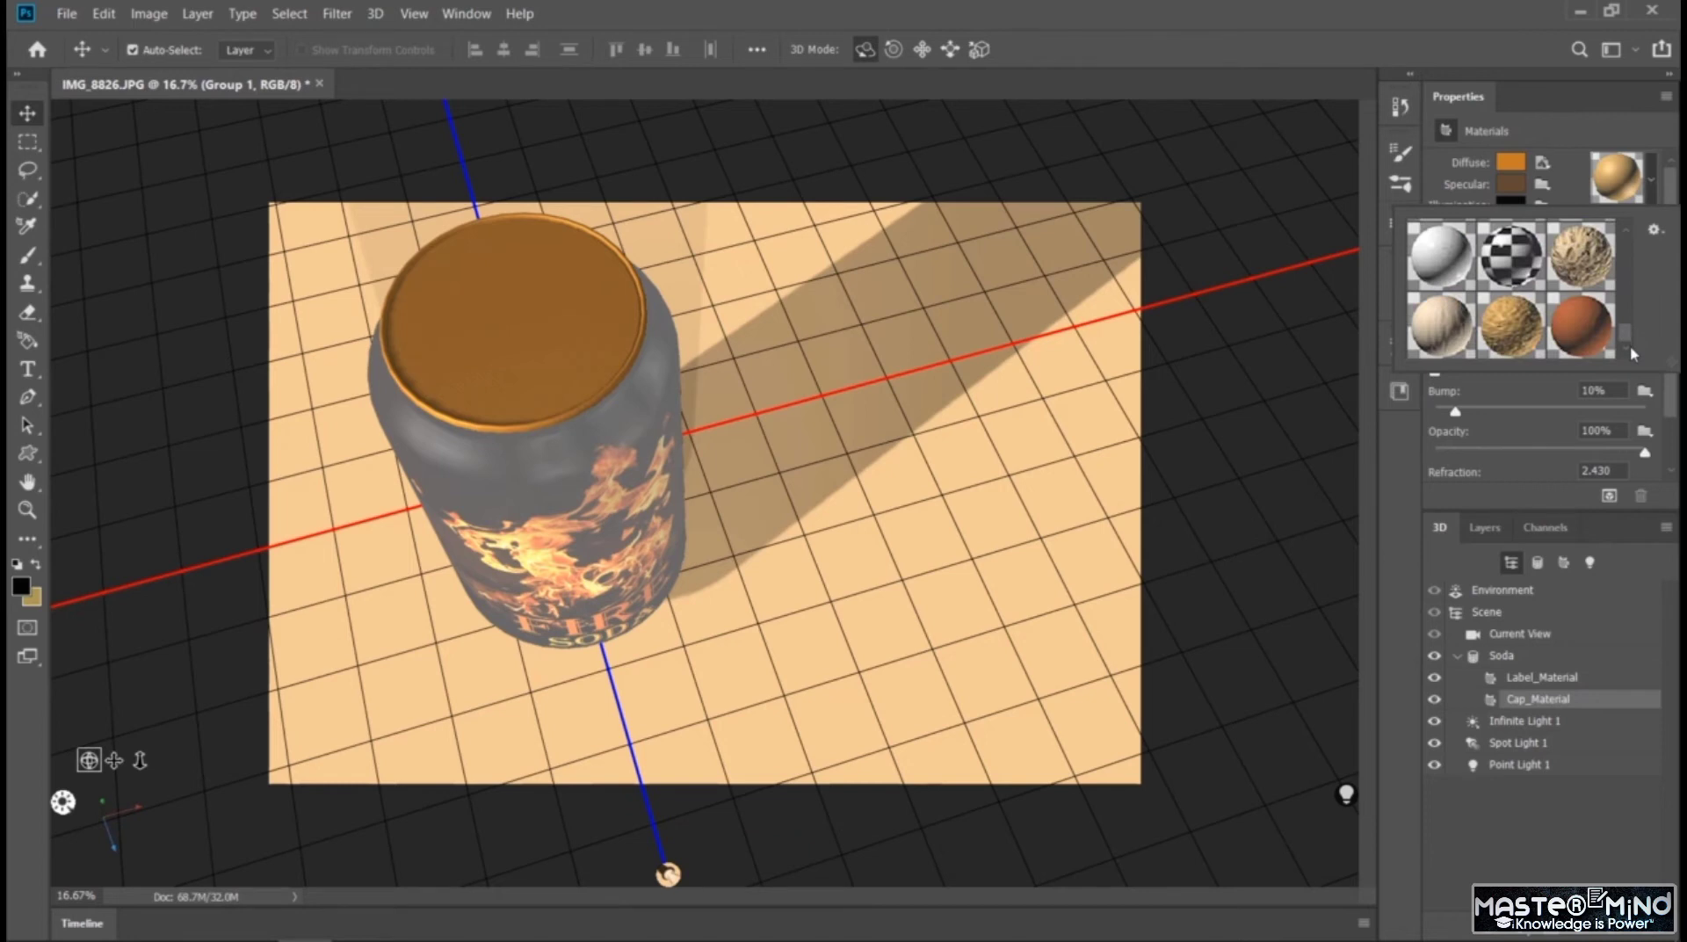
{"action": "left_click", "coordinate": [1582, 266]}
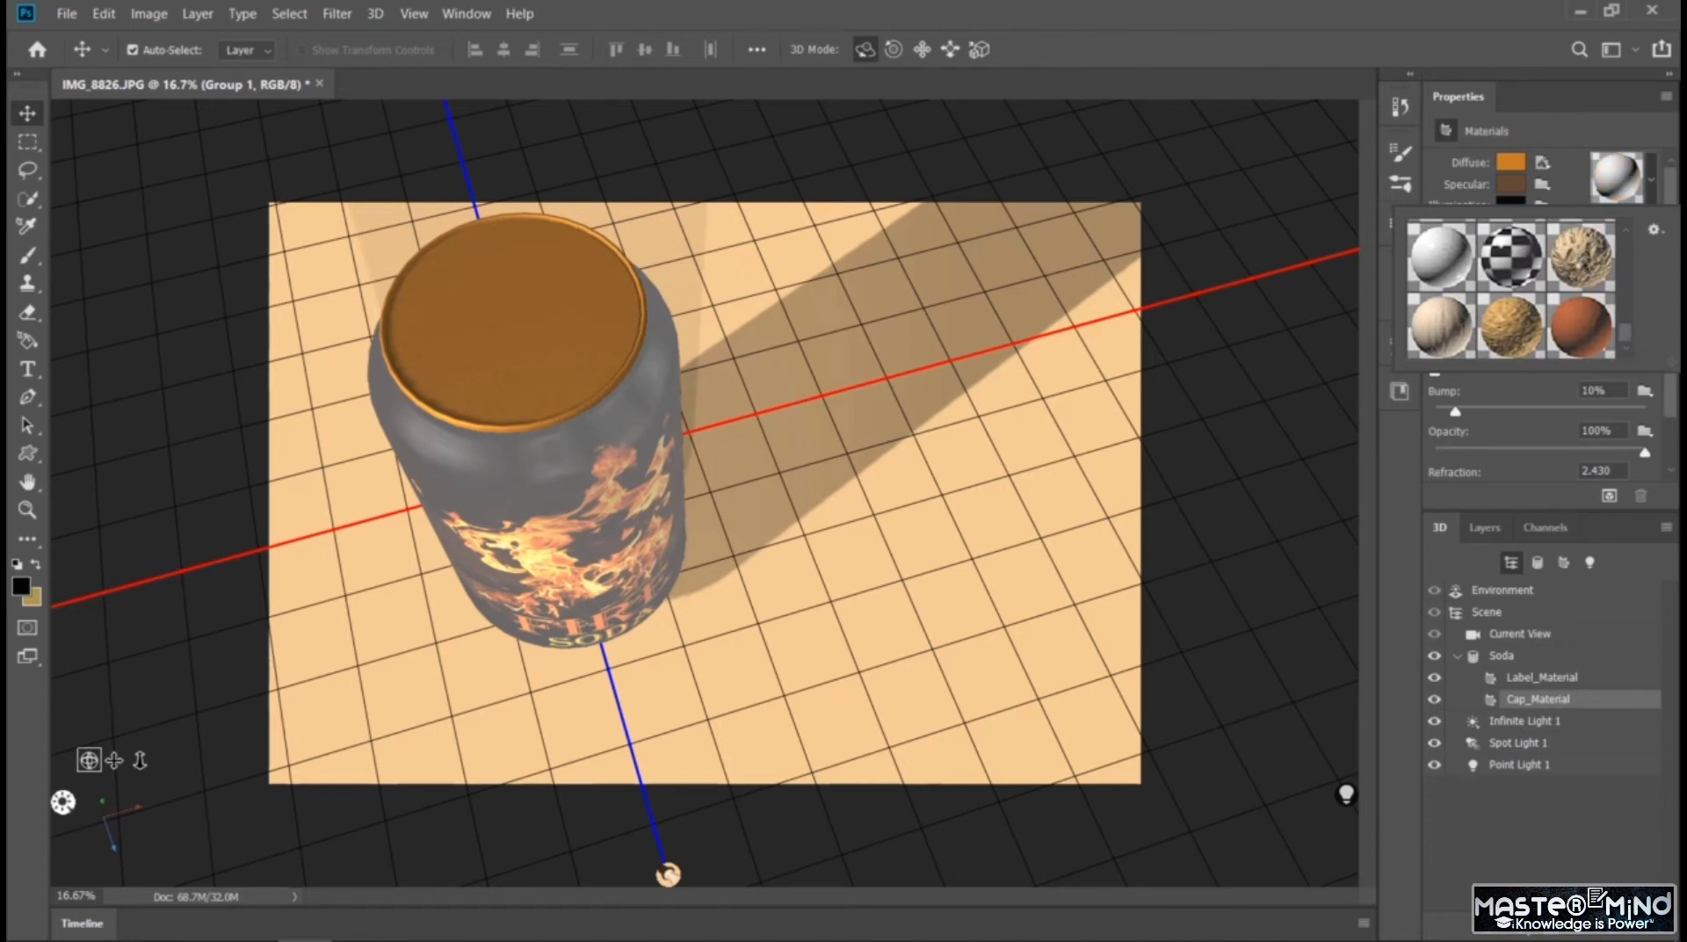
{"action": "left_click", "coordinate": [1582, 265]}
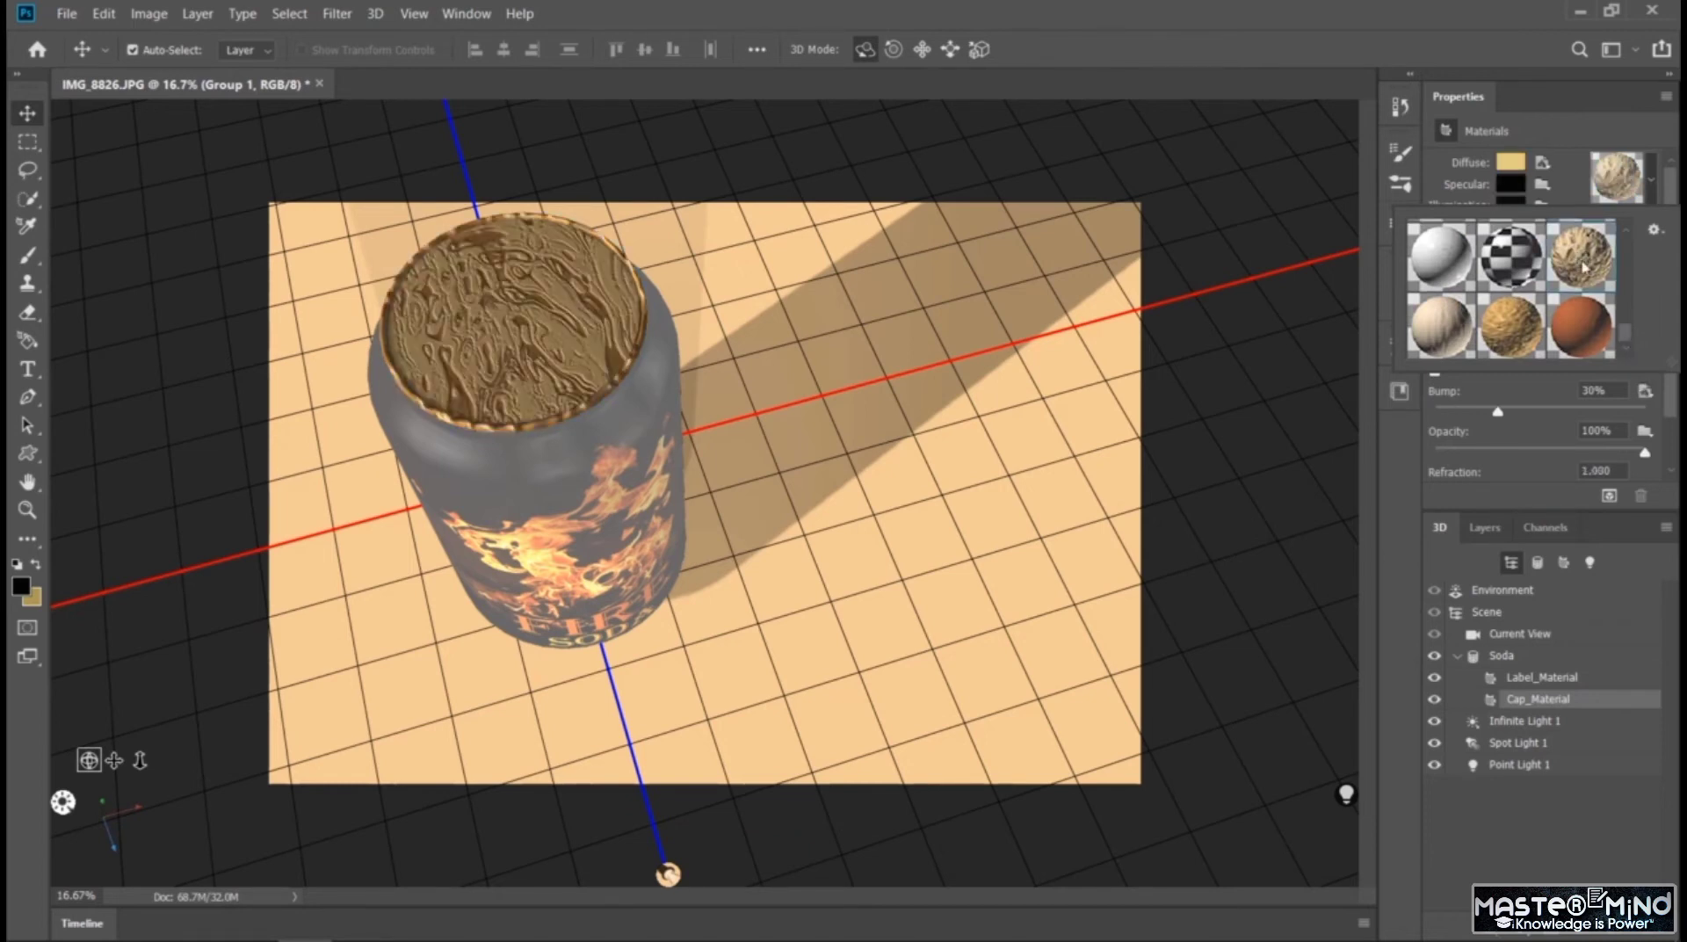
{"action": "left_click", "coordinate": [1510, 318]}
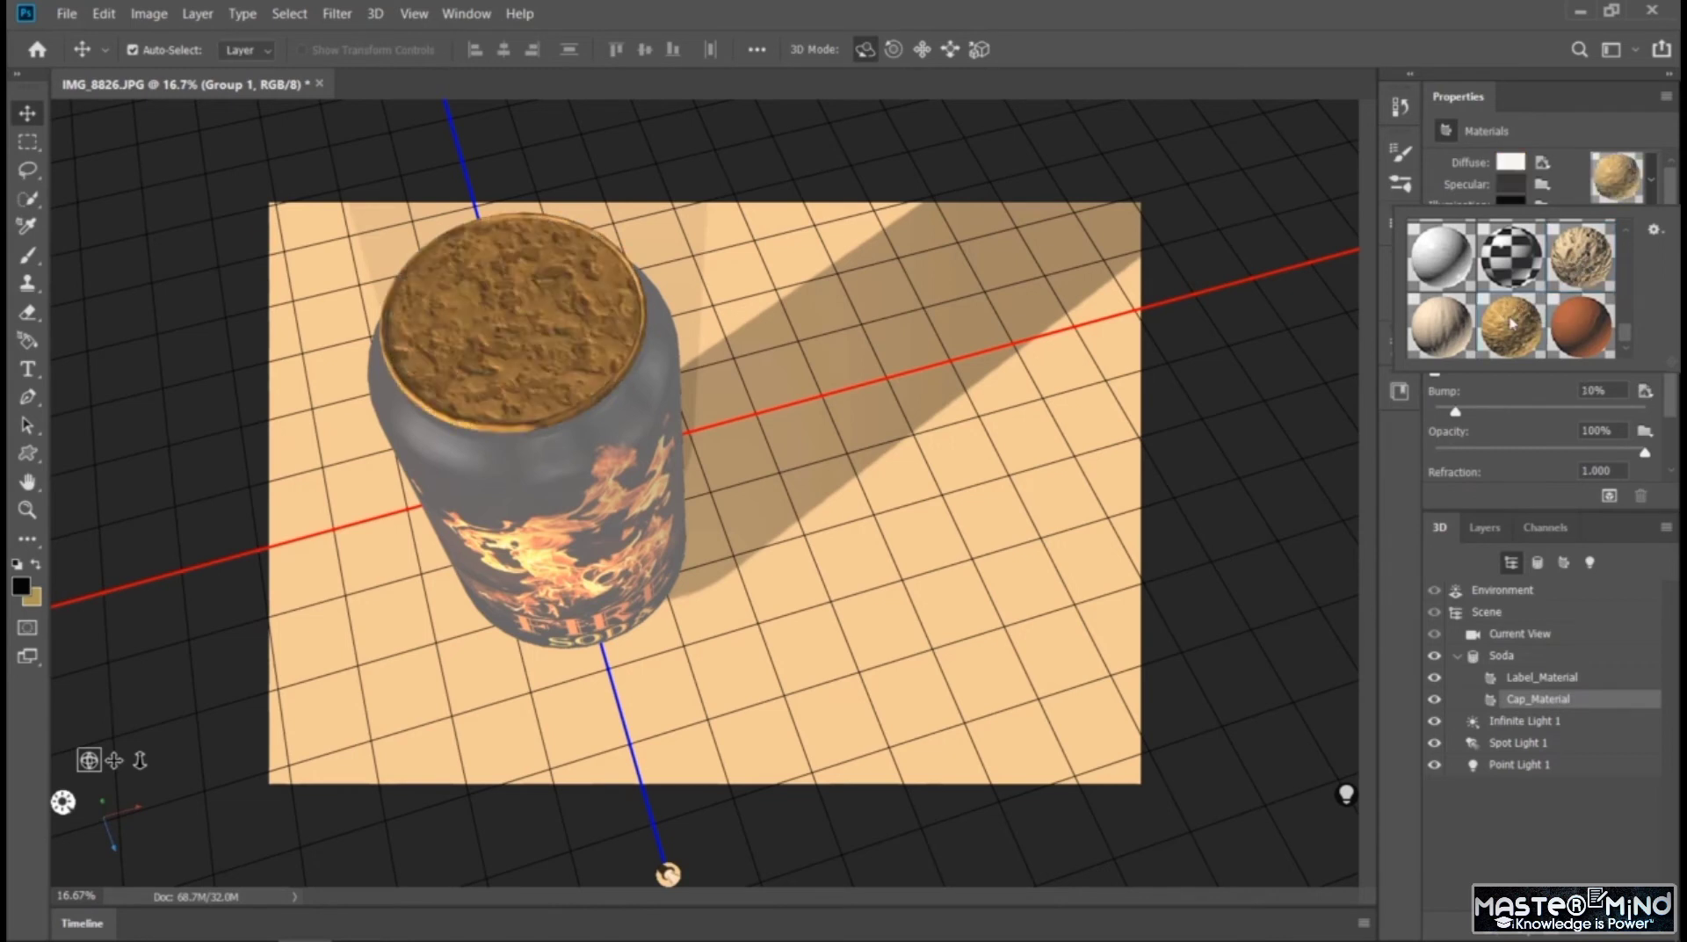
{"action": "left_click", "coordinate": [1432, 336]}
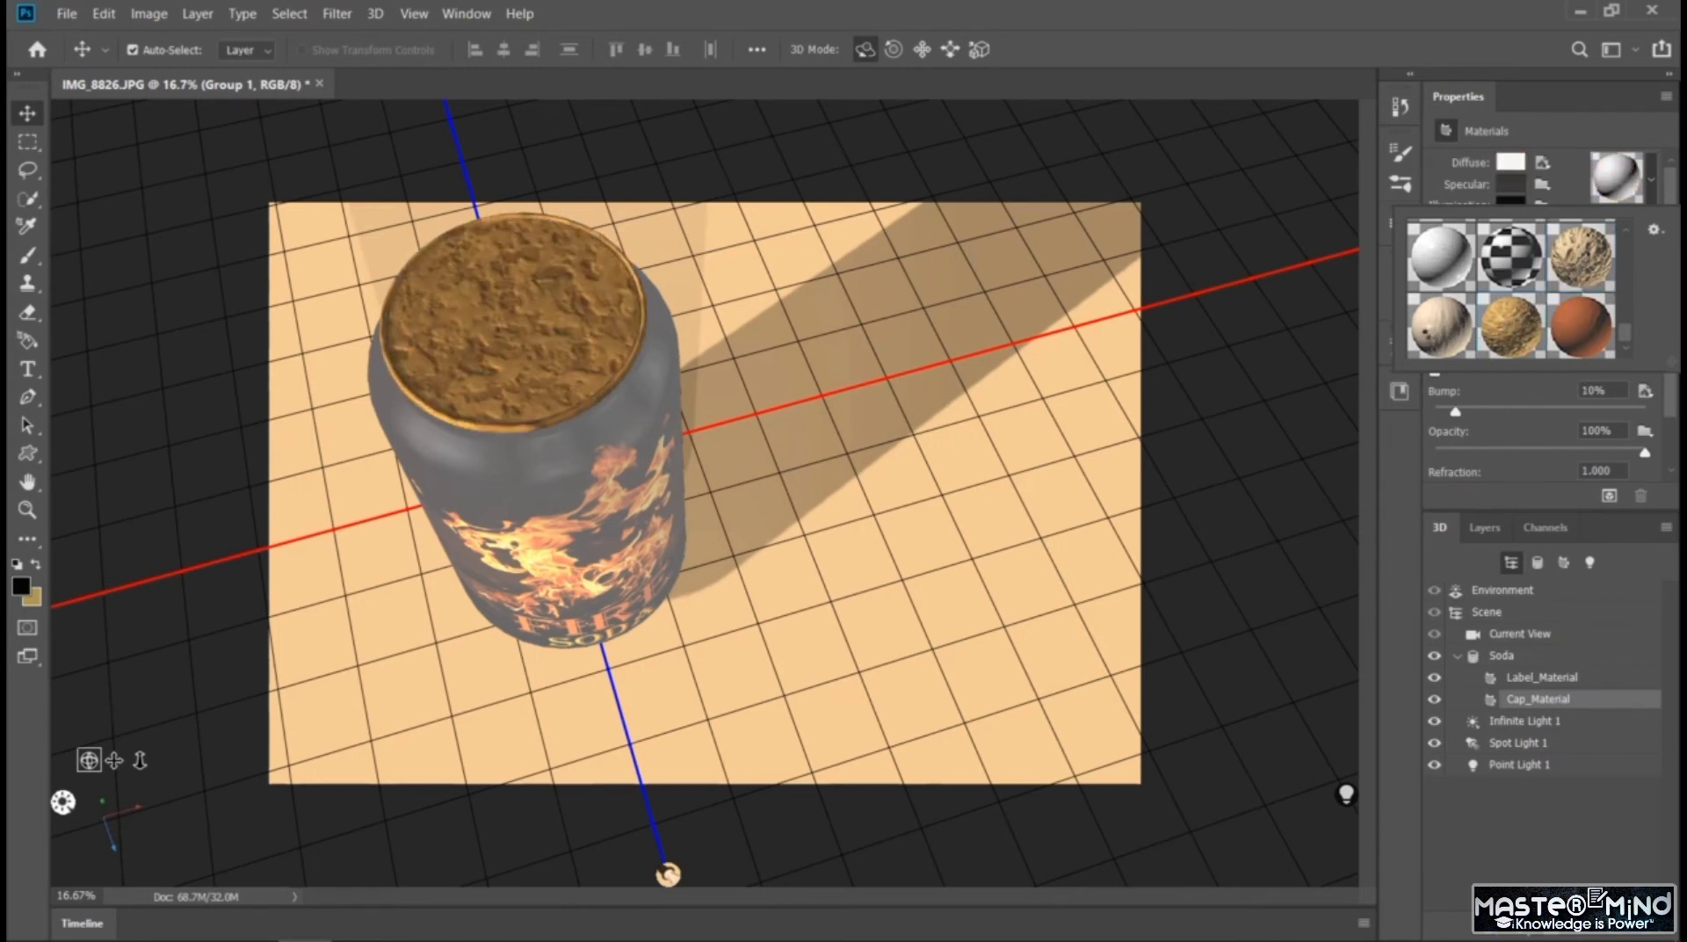
{"action": "left_click", "coordinate": [1593, 344]}
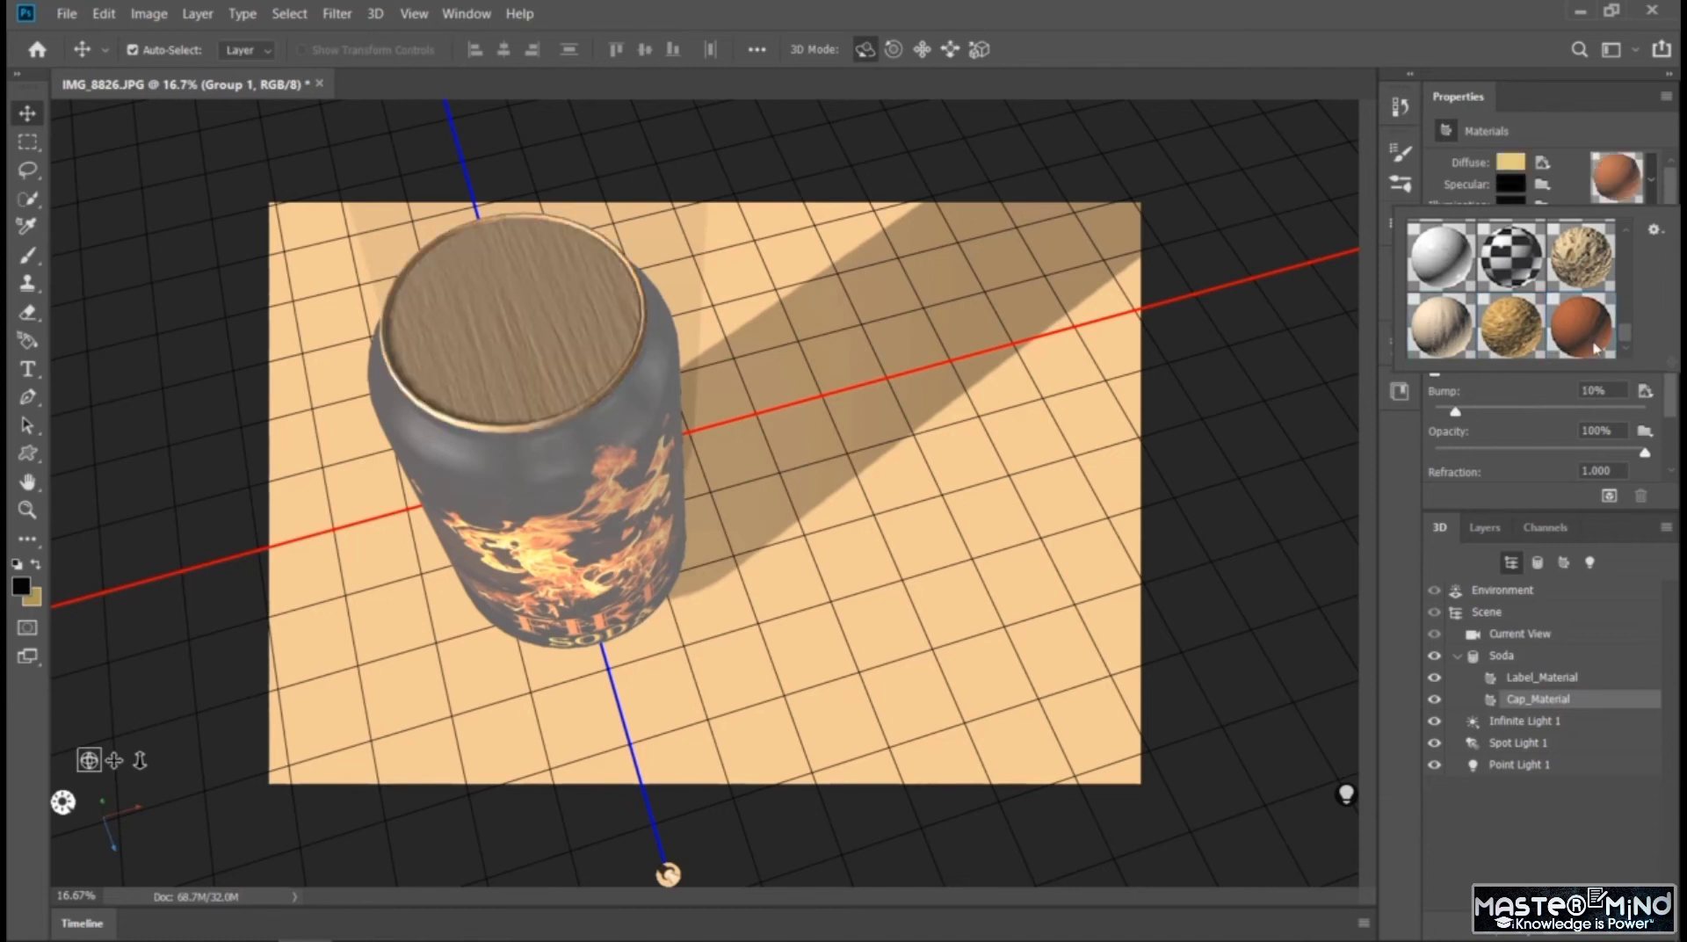
{"action": "scroll", "coordinate": [1633, 334], "scroll_direction": "up", "scroll_amount": 3}
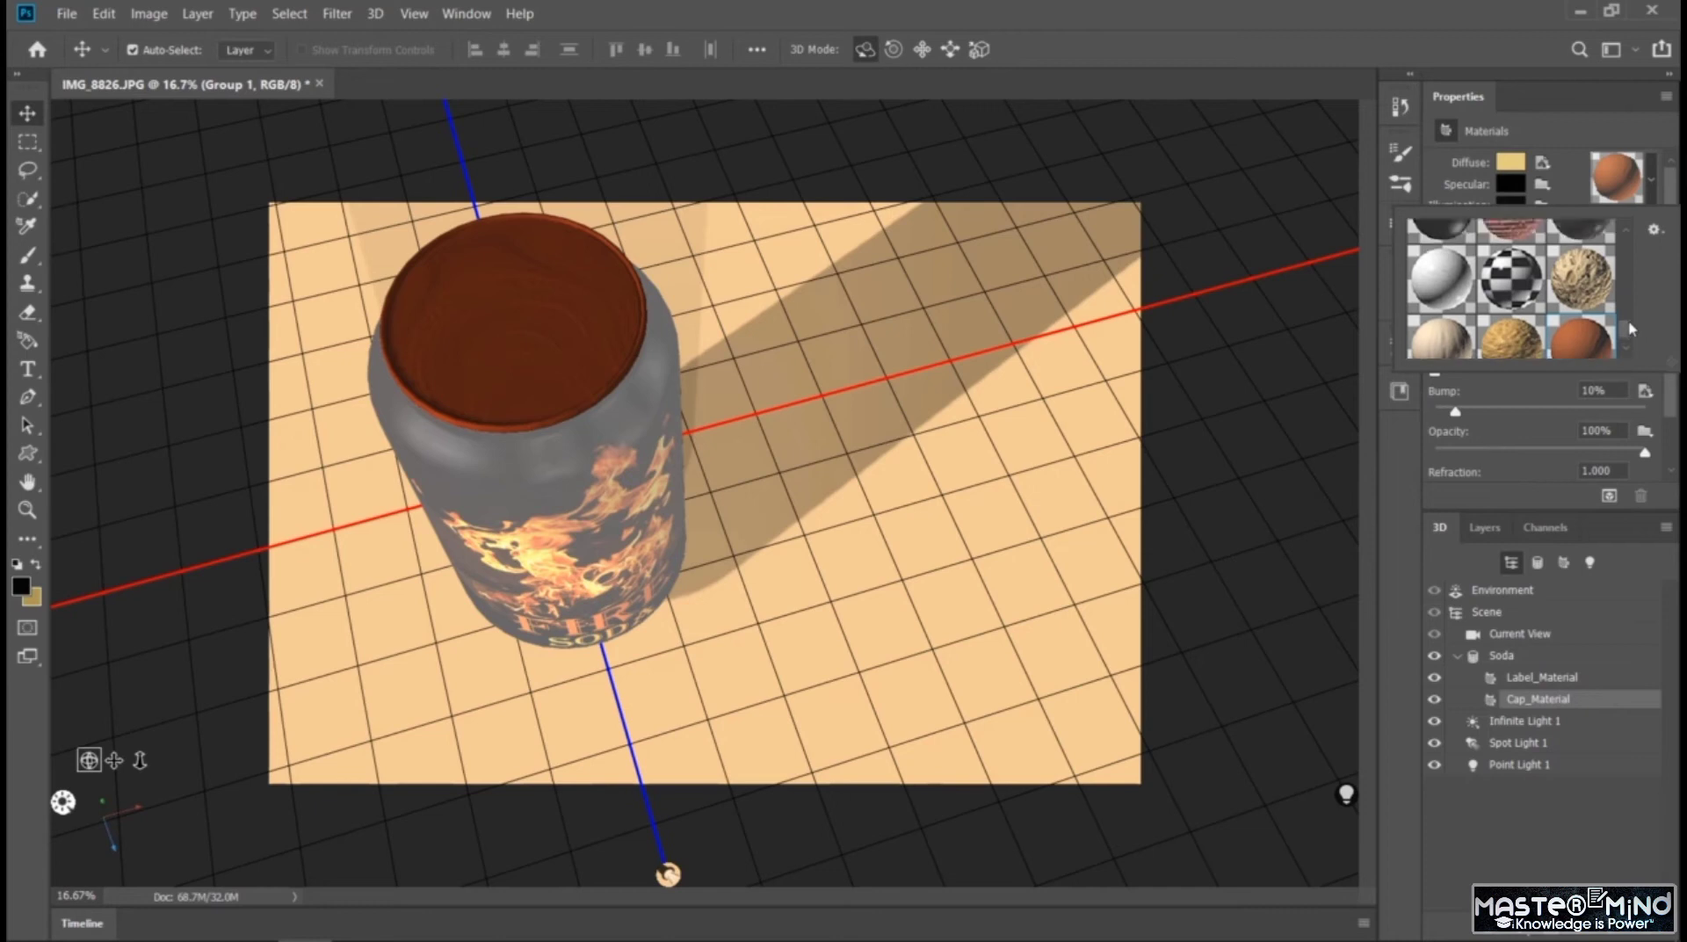
{"action": "left_click", "coordinate": [1510, 323]}
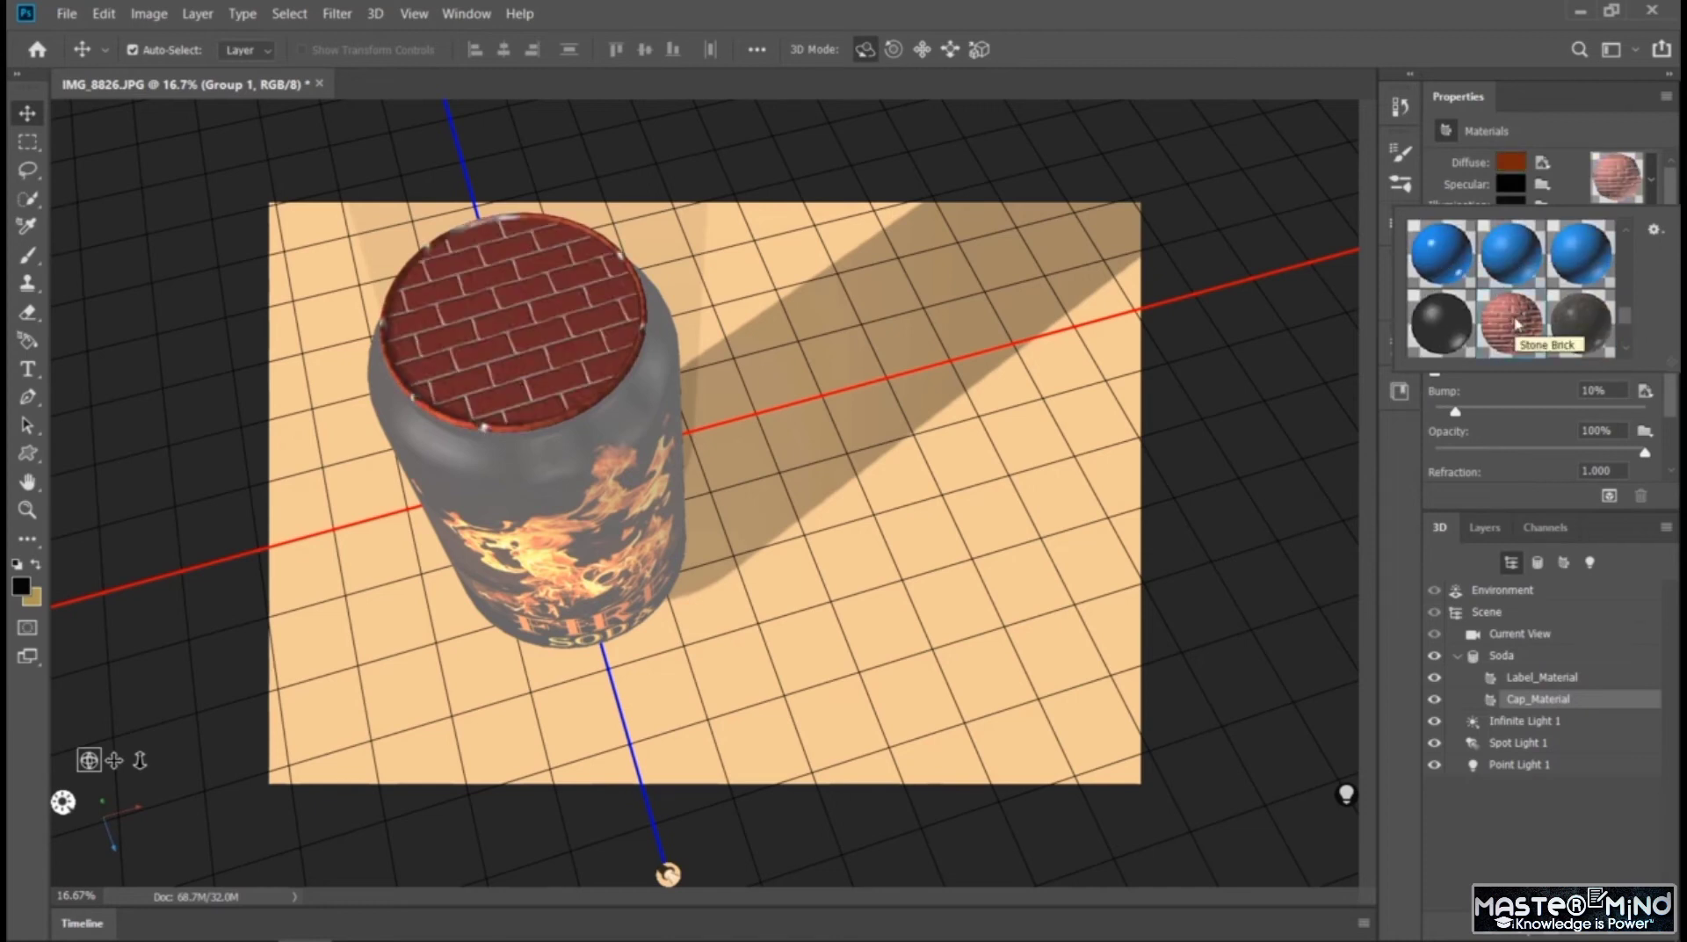
Apply the bumpy yellow-orange preset to Cap_Material and select the Soda mesh
{"action": "left_click_drag", "start_coordinate": [1624, 322], "coordinate": [1613, 304]}
{"action": "left_click", "coordinate": [1445, 334]}
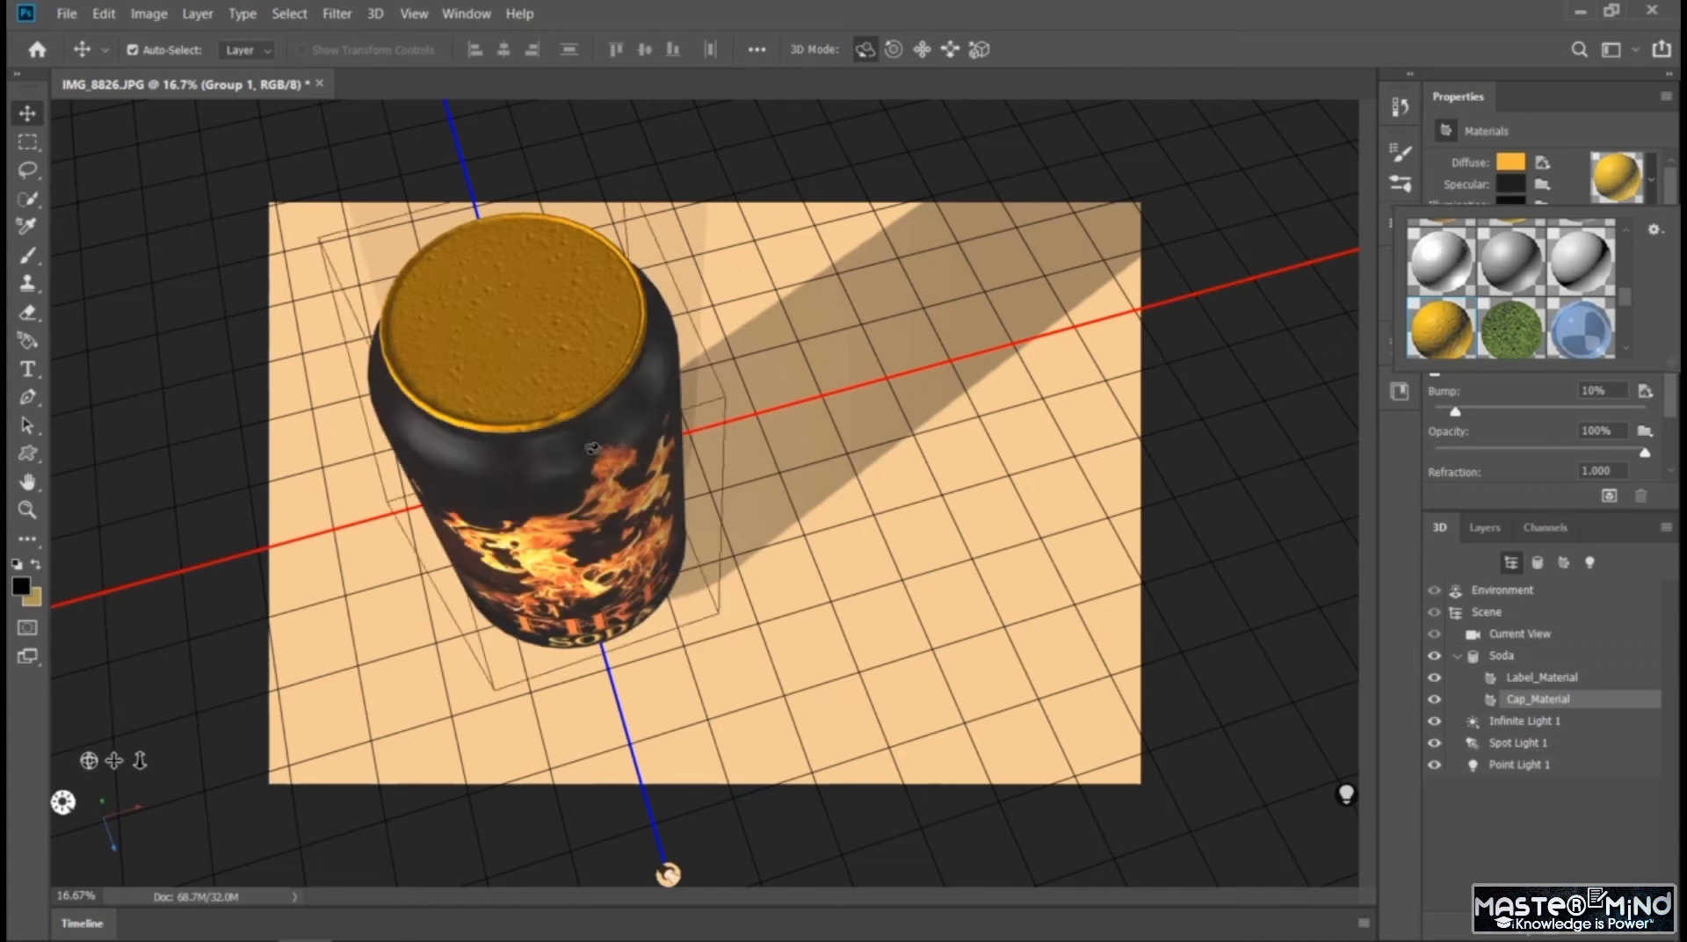
{"action": "left_click", "coordinate": [587, 384]}
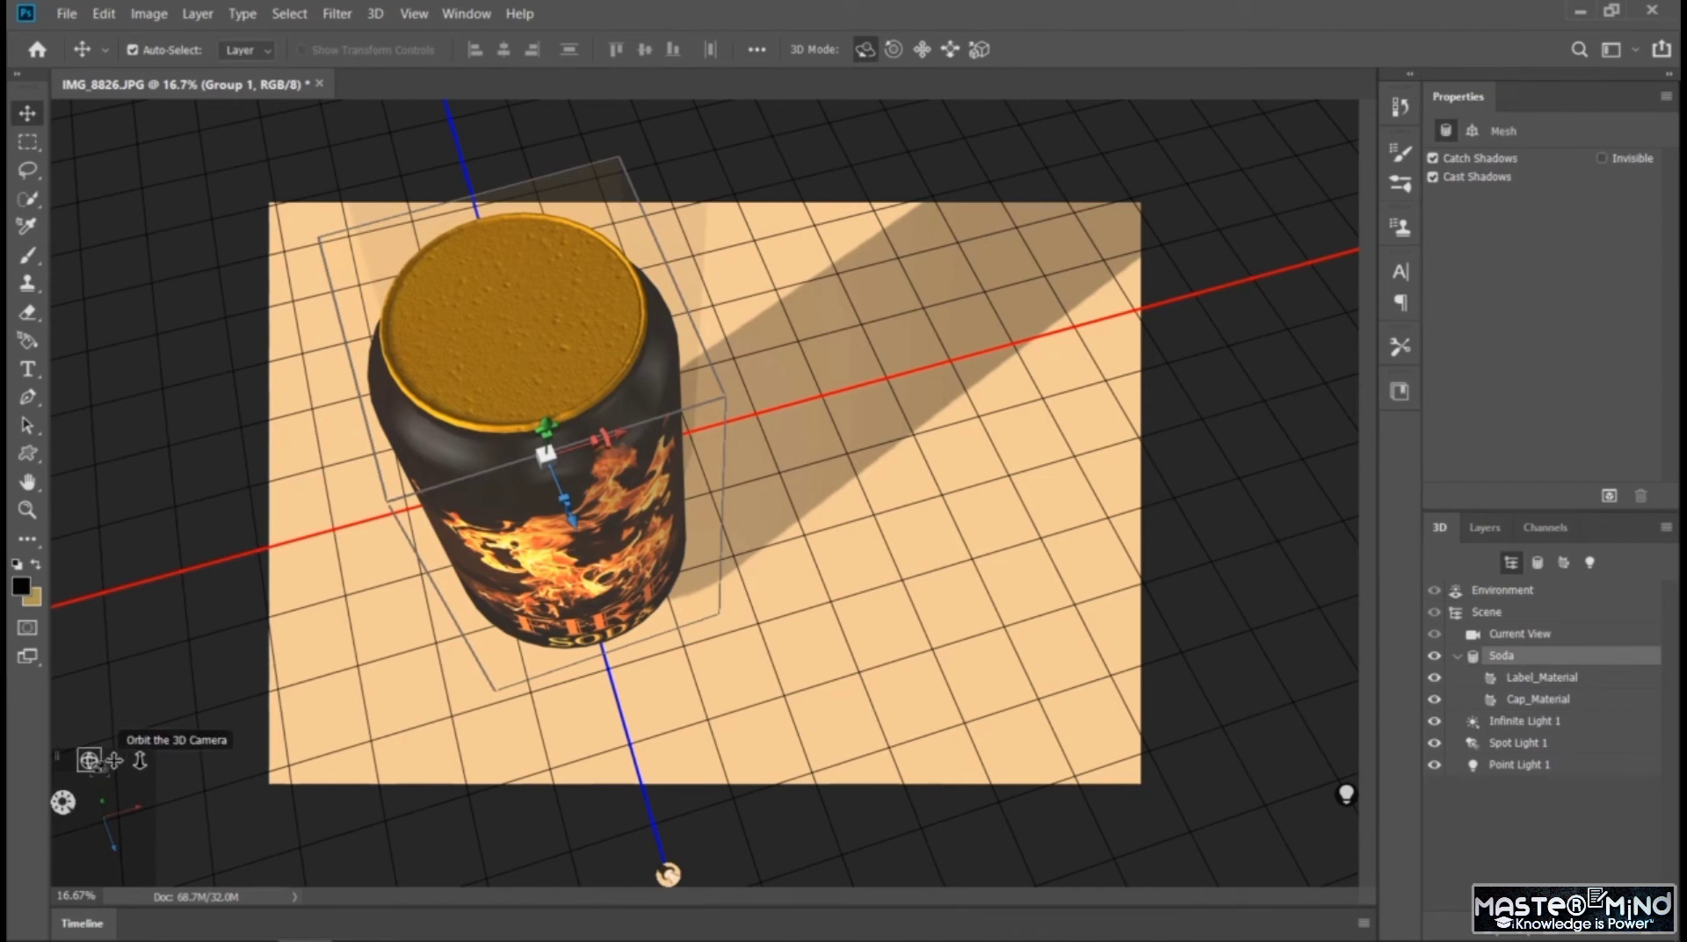
Orbit the camera to a tilted view of the can from below and nudge the can slightly along the Z axis
{"action": "left_click_drag", "start_coordinate": [89, 760], "coordinate": [458, 496]}
{"action": "mouse_move", "coordinate": [545, 529]}
{"action": "left_mouse_down"}
{"action": "mouse_move", "coordinate": [540, 476]}
{"action": "mouse_move", "coordinate": [585, 501]}
{"action": "mouse_move", "coordinate": [576, 525]}
{"action": "mouse_move", "coordinate": [553, 507]}
{"action": "left_mouse_up"}
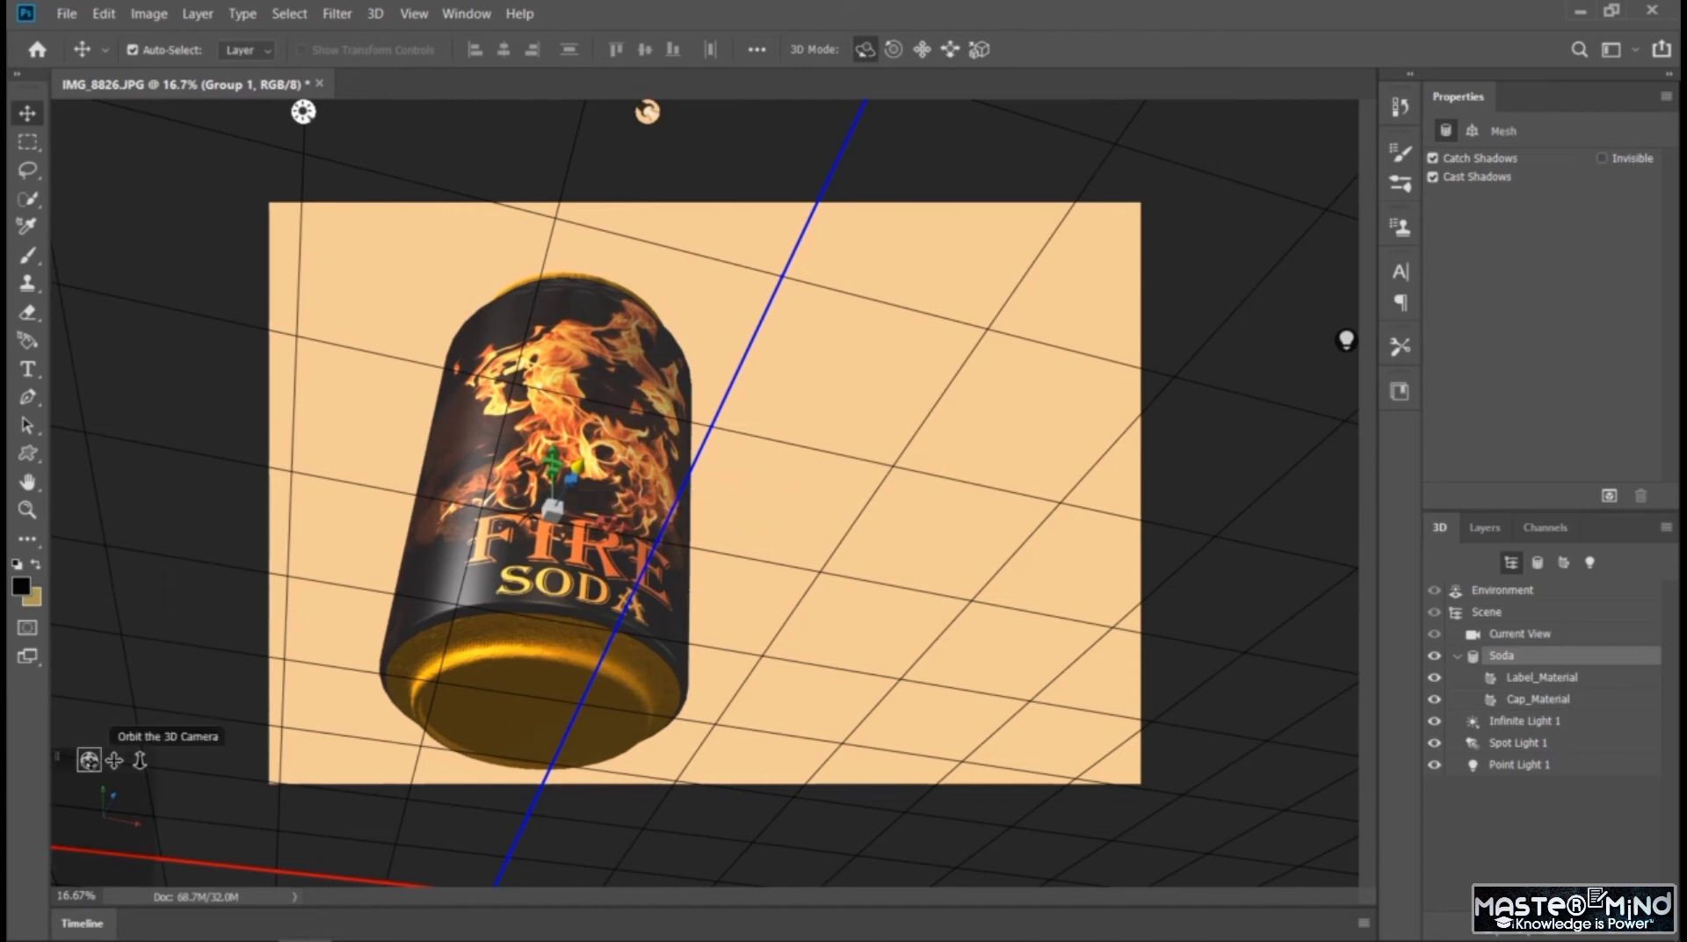
{"action": "left_click_drag", "start_coordinate": [576, 572], "coordinate": [583, 591]}
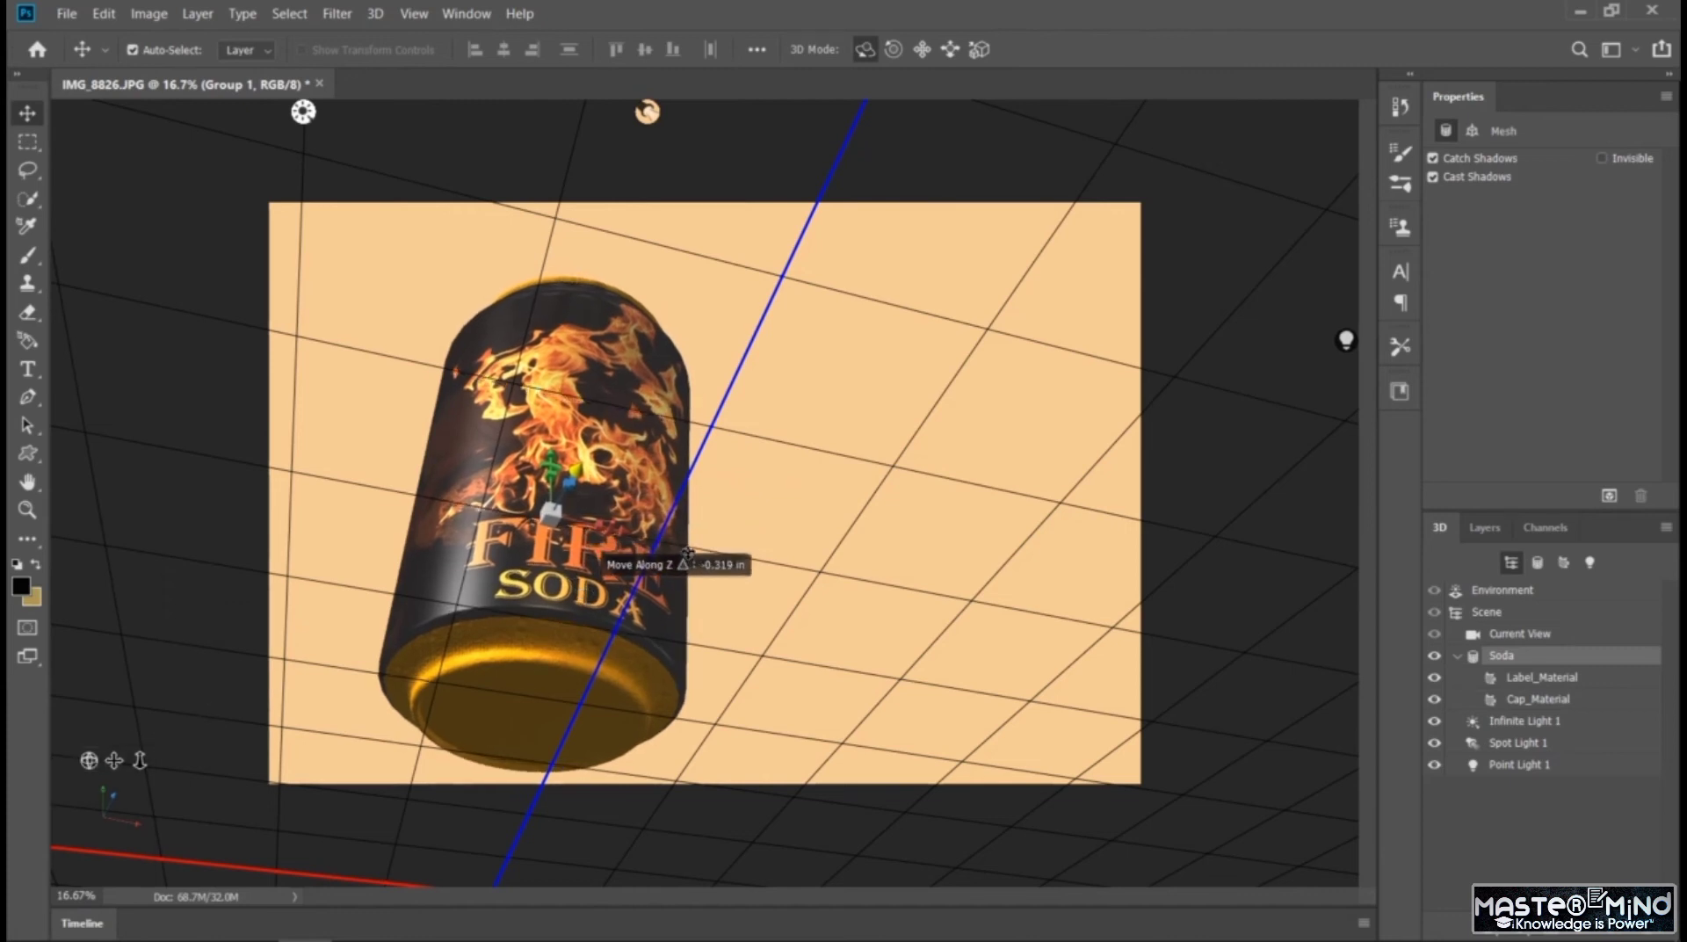
{"action": "left_click_drag", "start_coordinate": [687, 552], "coordinate": [691, 527]}
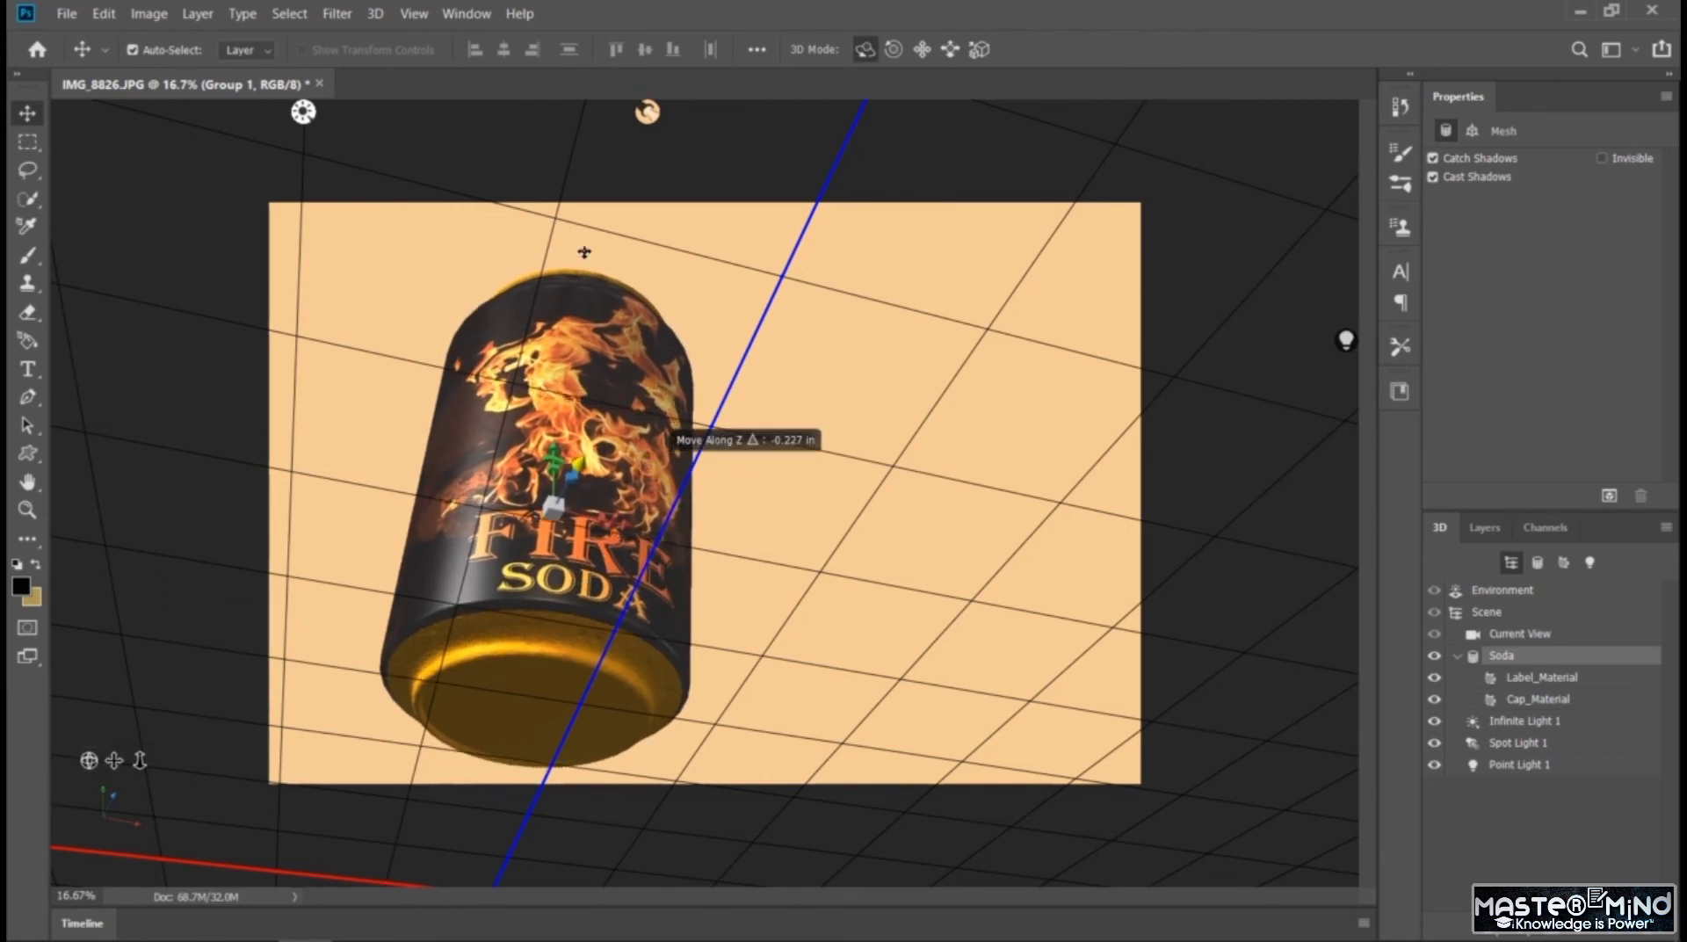
Re-aim Infinite Light 1 so it brightens the can's underside and orbit the camera to a slightly less steep view from below
{"action": "left_click", "coordinate": [303, 111]}
{"action": "left_click_drag", "start_coordinate": [669, 450], "coordinate": [827, 728]}
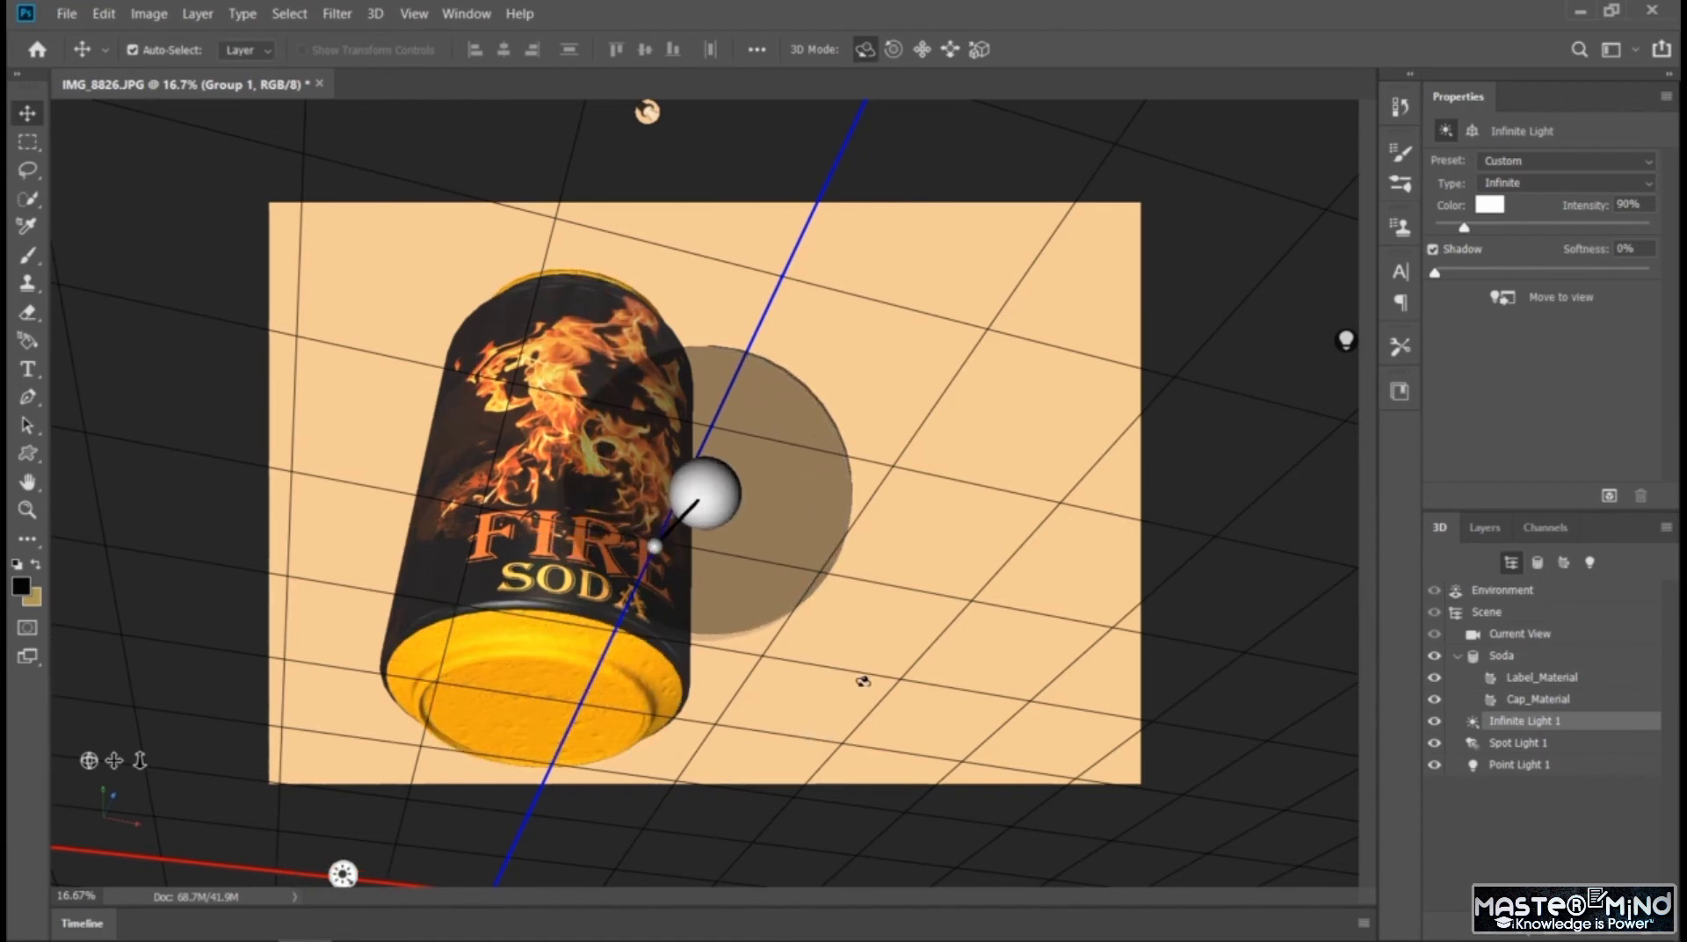
{"action": "left_click", "coordinate": [1004, 476]}
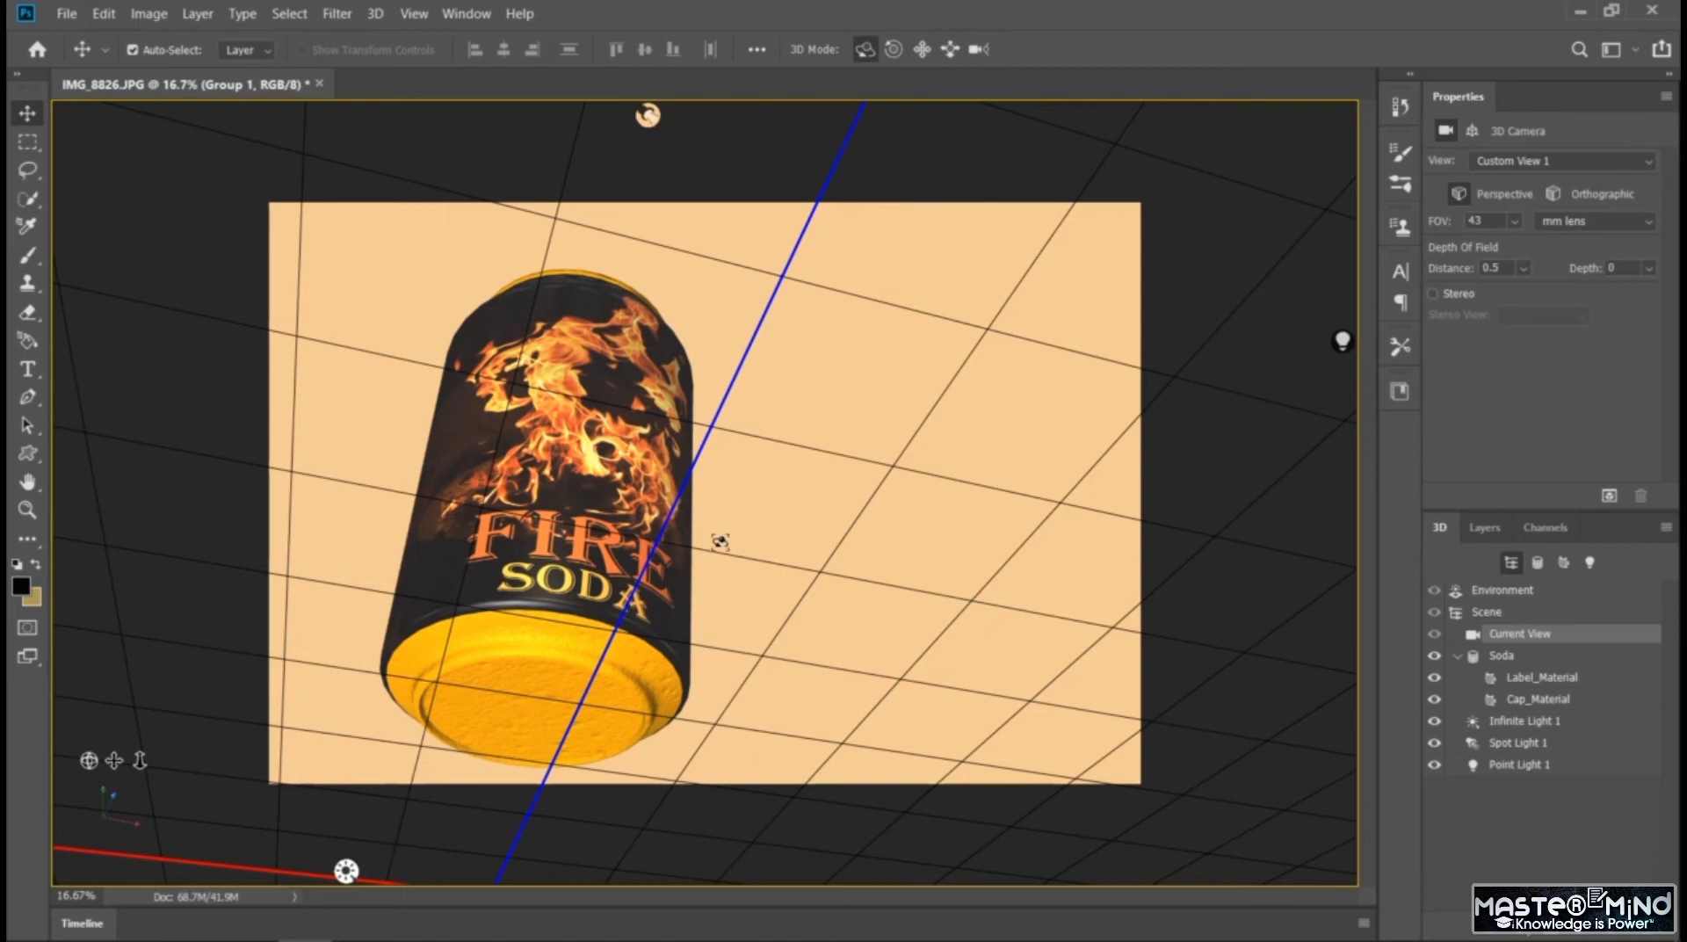
{"action": "left_click_drag", "start_coordinate": [663, 452], "coordinate": [659, 640]}
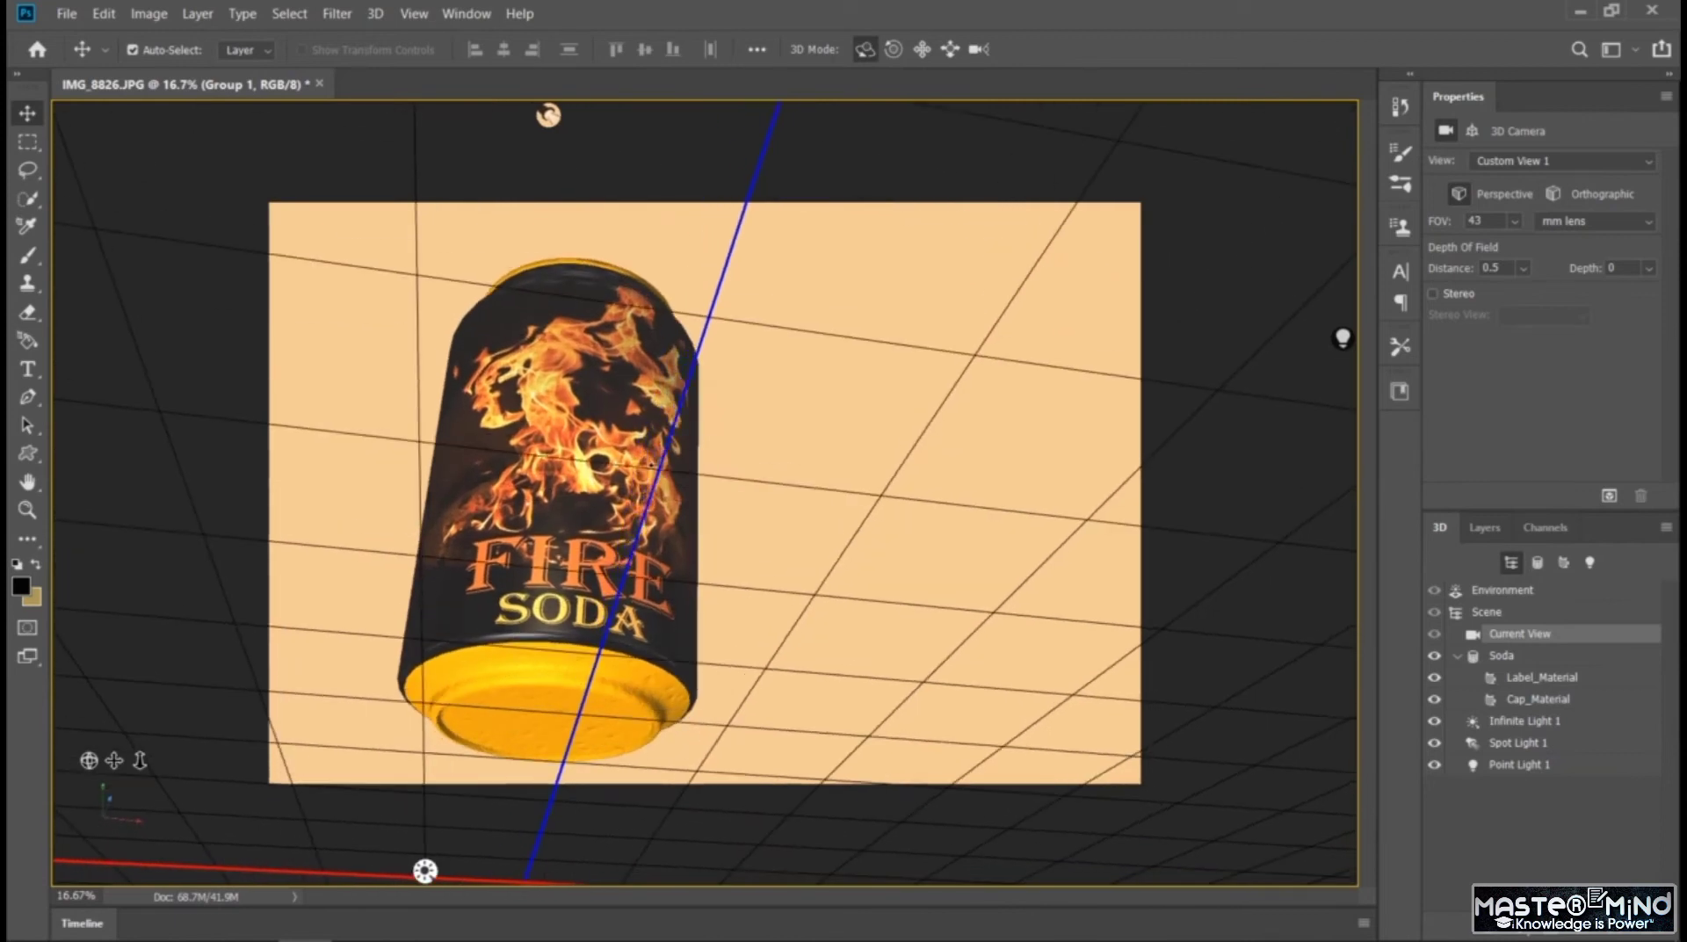
{"action": "left_click_drag", "start_coordinate": [652, 463], "coordinate": [653, 470]}
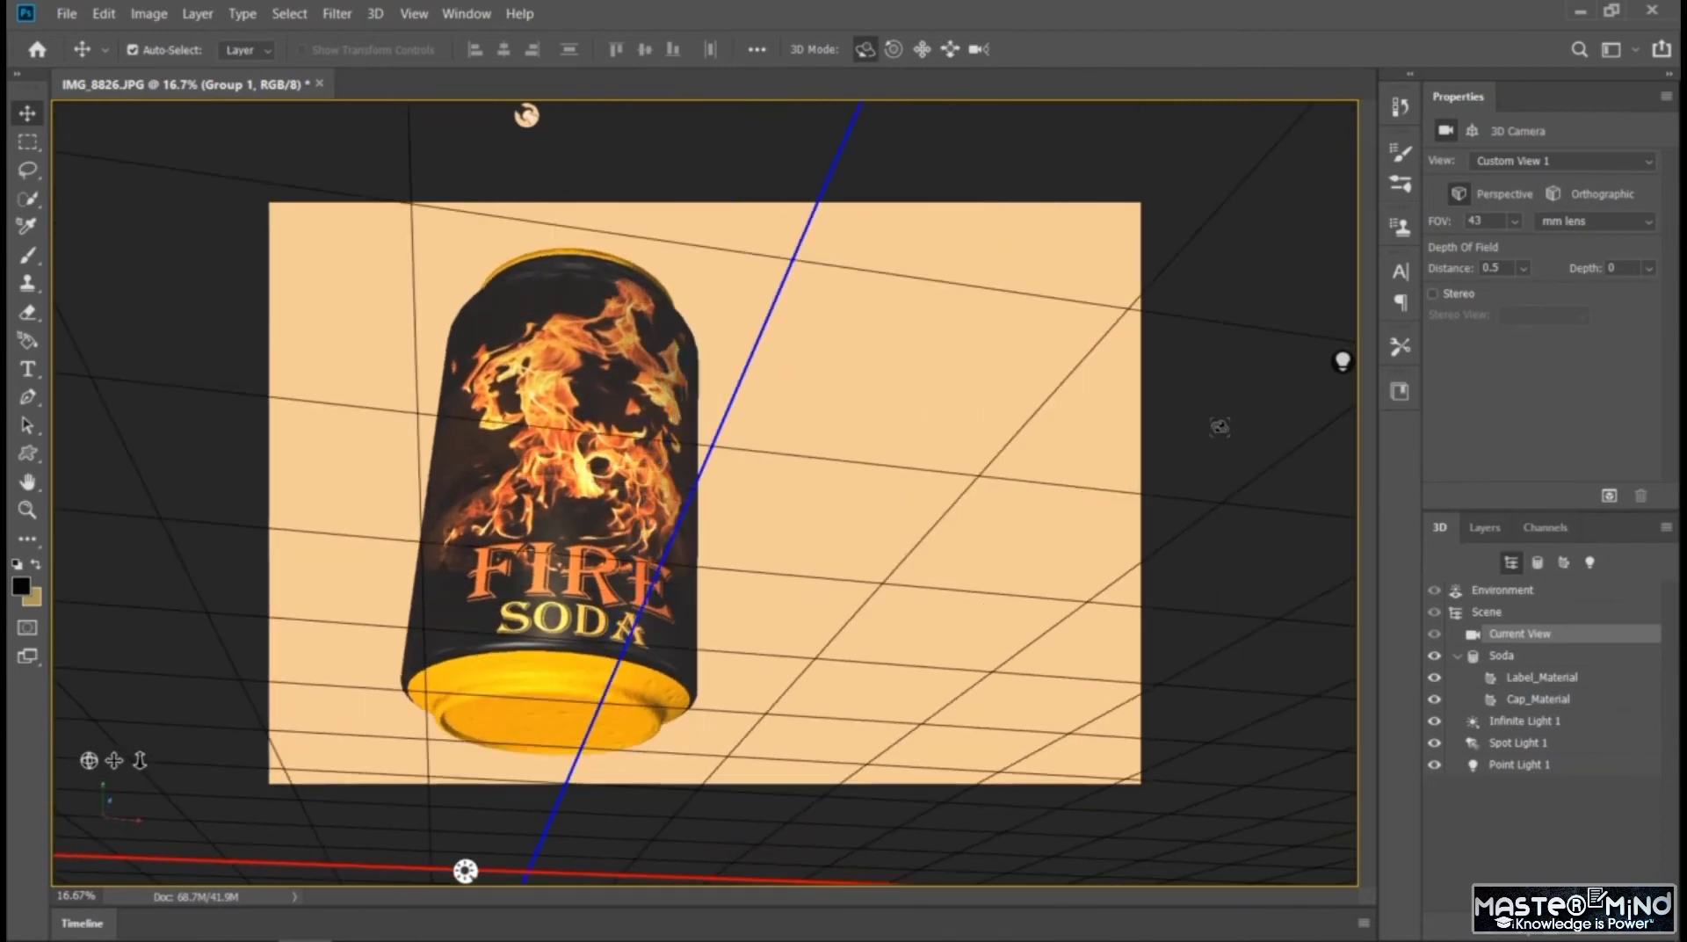
Try the perforated red, the other red and the blue fabric-like presets on the can's Cap_Material
{"action": "left_click", "coordinate": [1534, 699]}
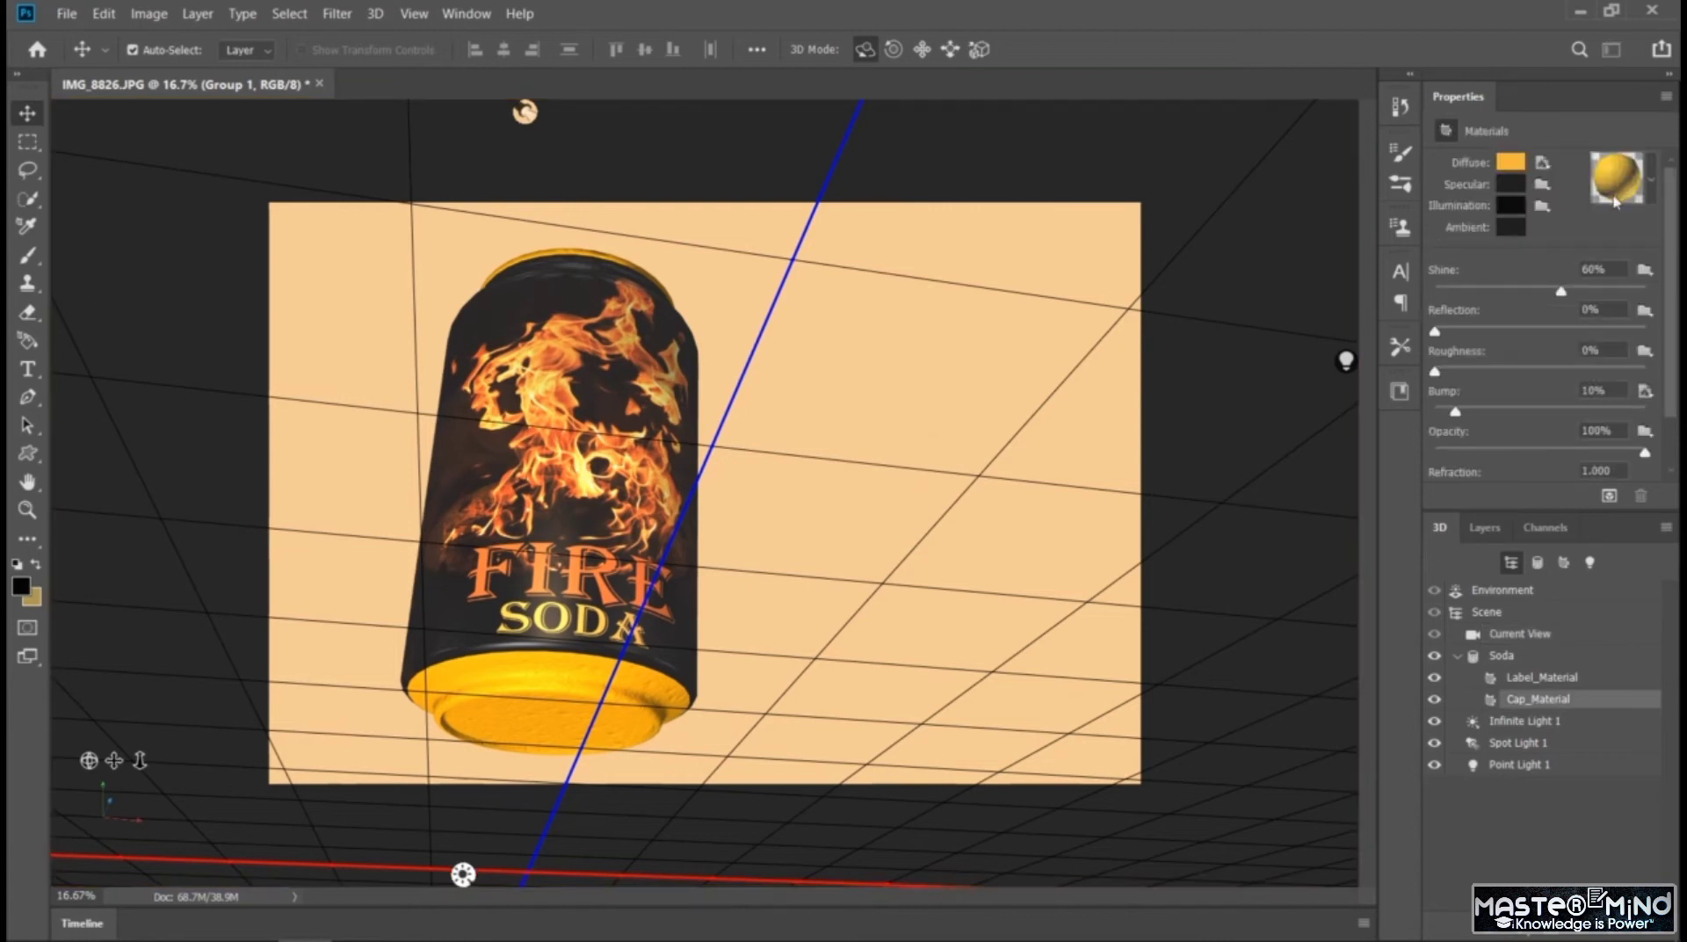
{"action": "left_click", "coordinate": [1655, 198]}
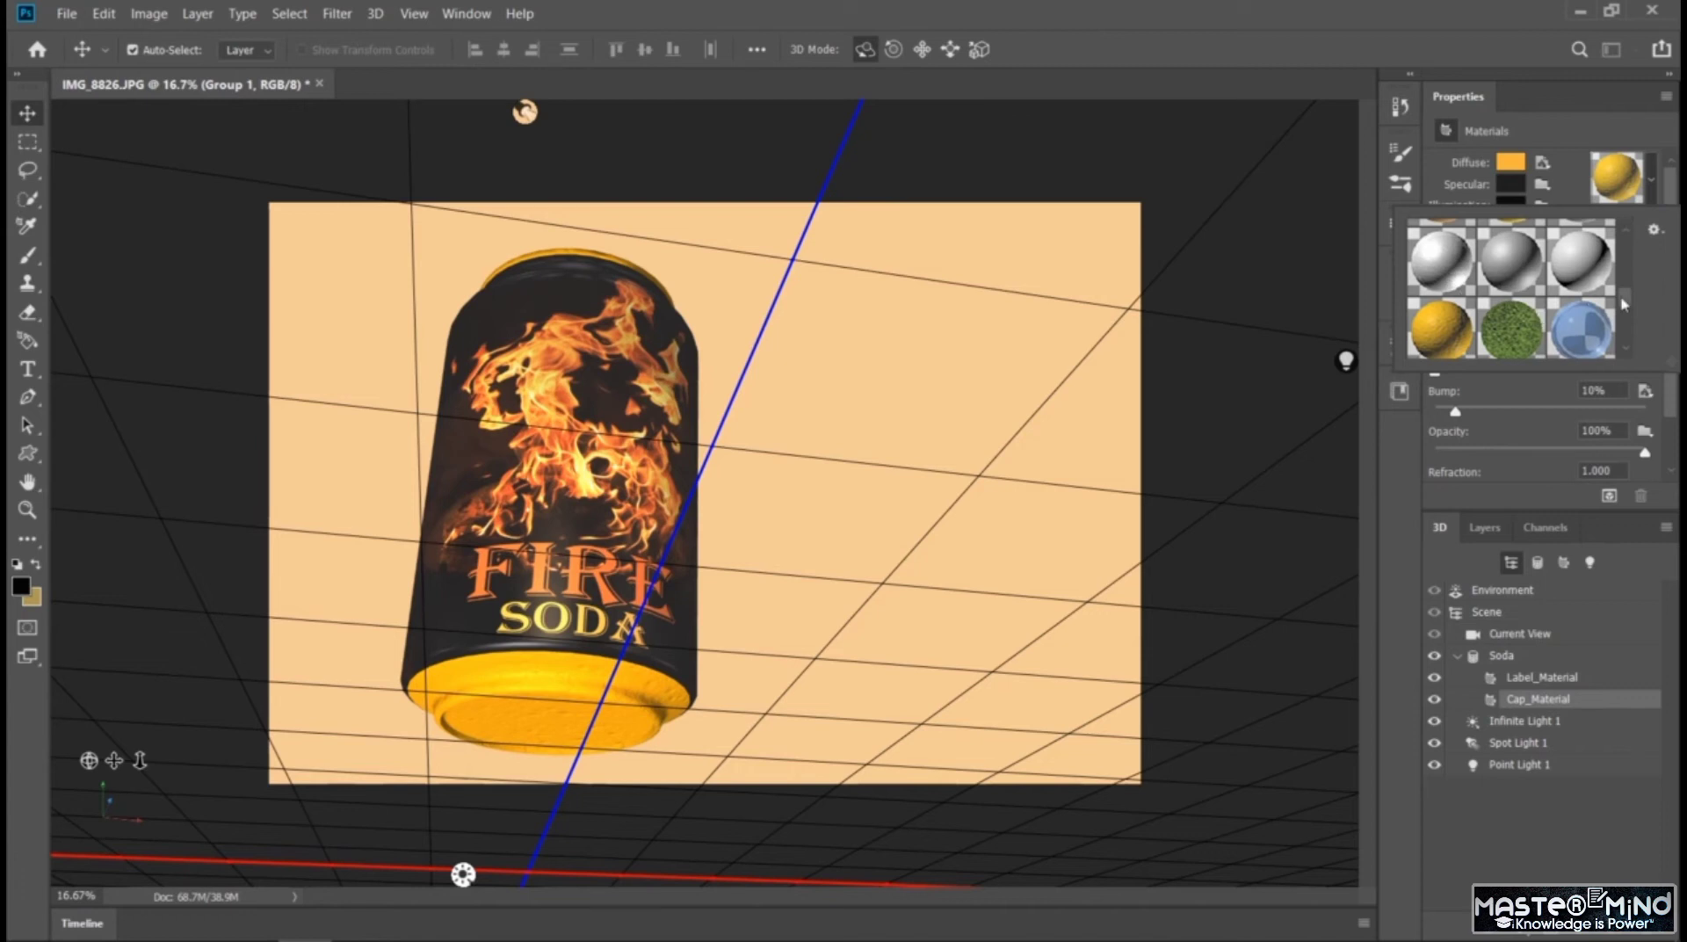
{"action": "left_click_drag", "start_coordinate": [1626, 291], "coordinate": [1626, 231]}
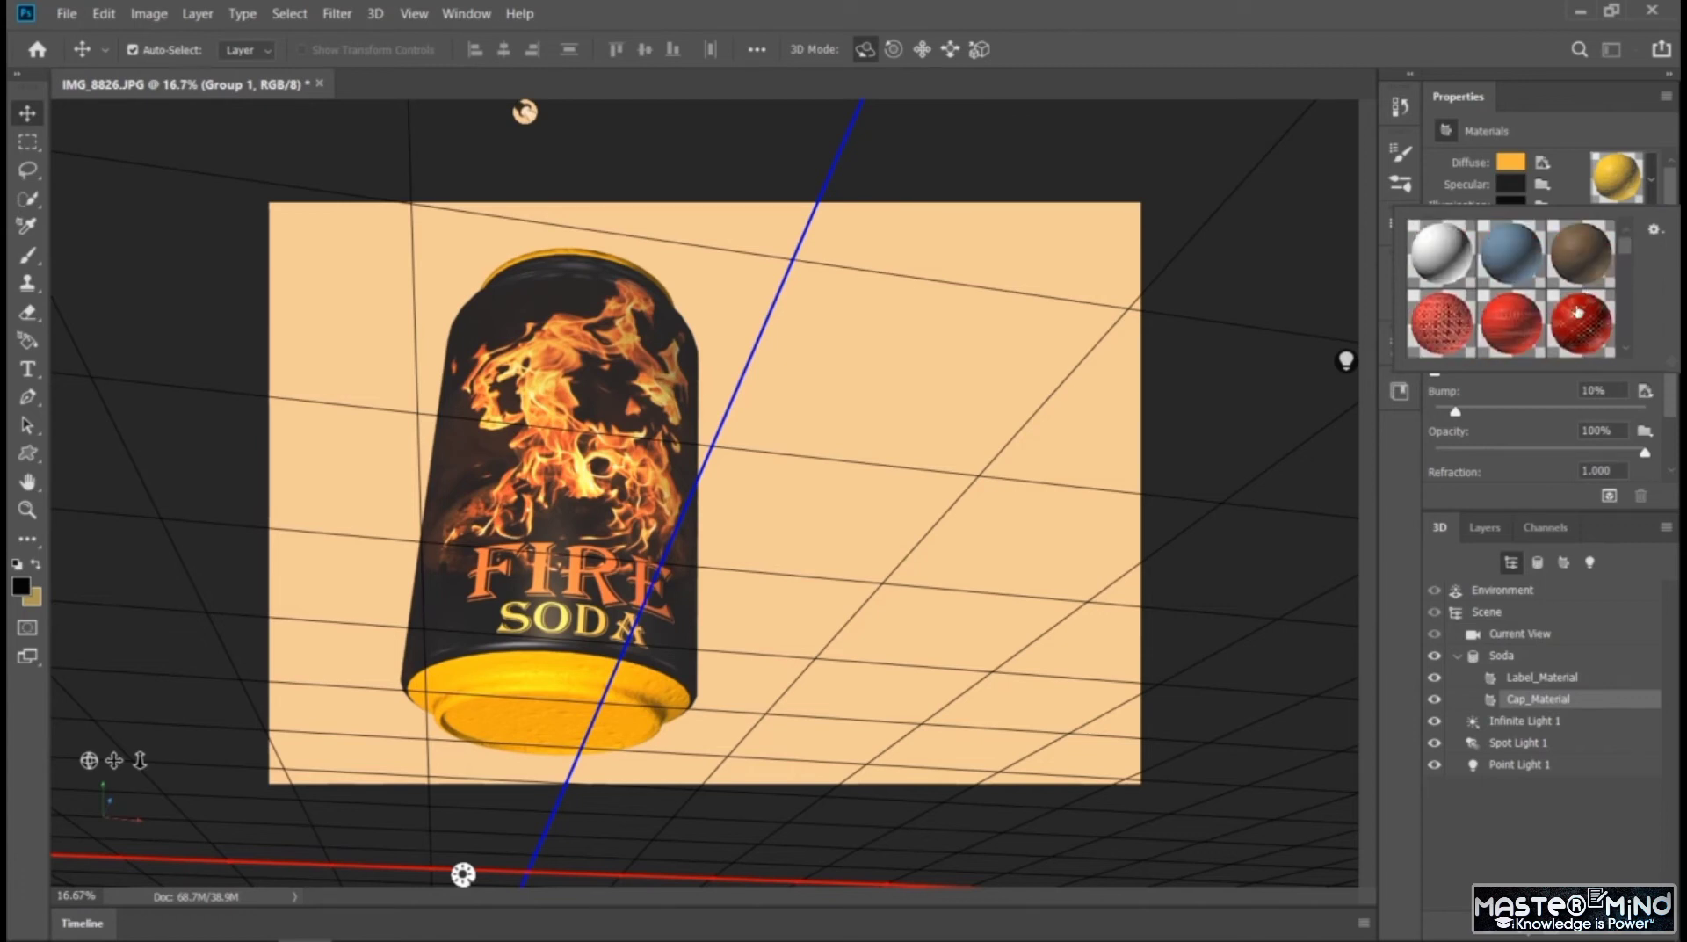
{"action": "left_click", "coordinate": [1458, 332]}
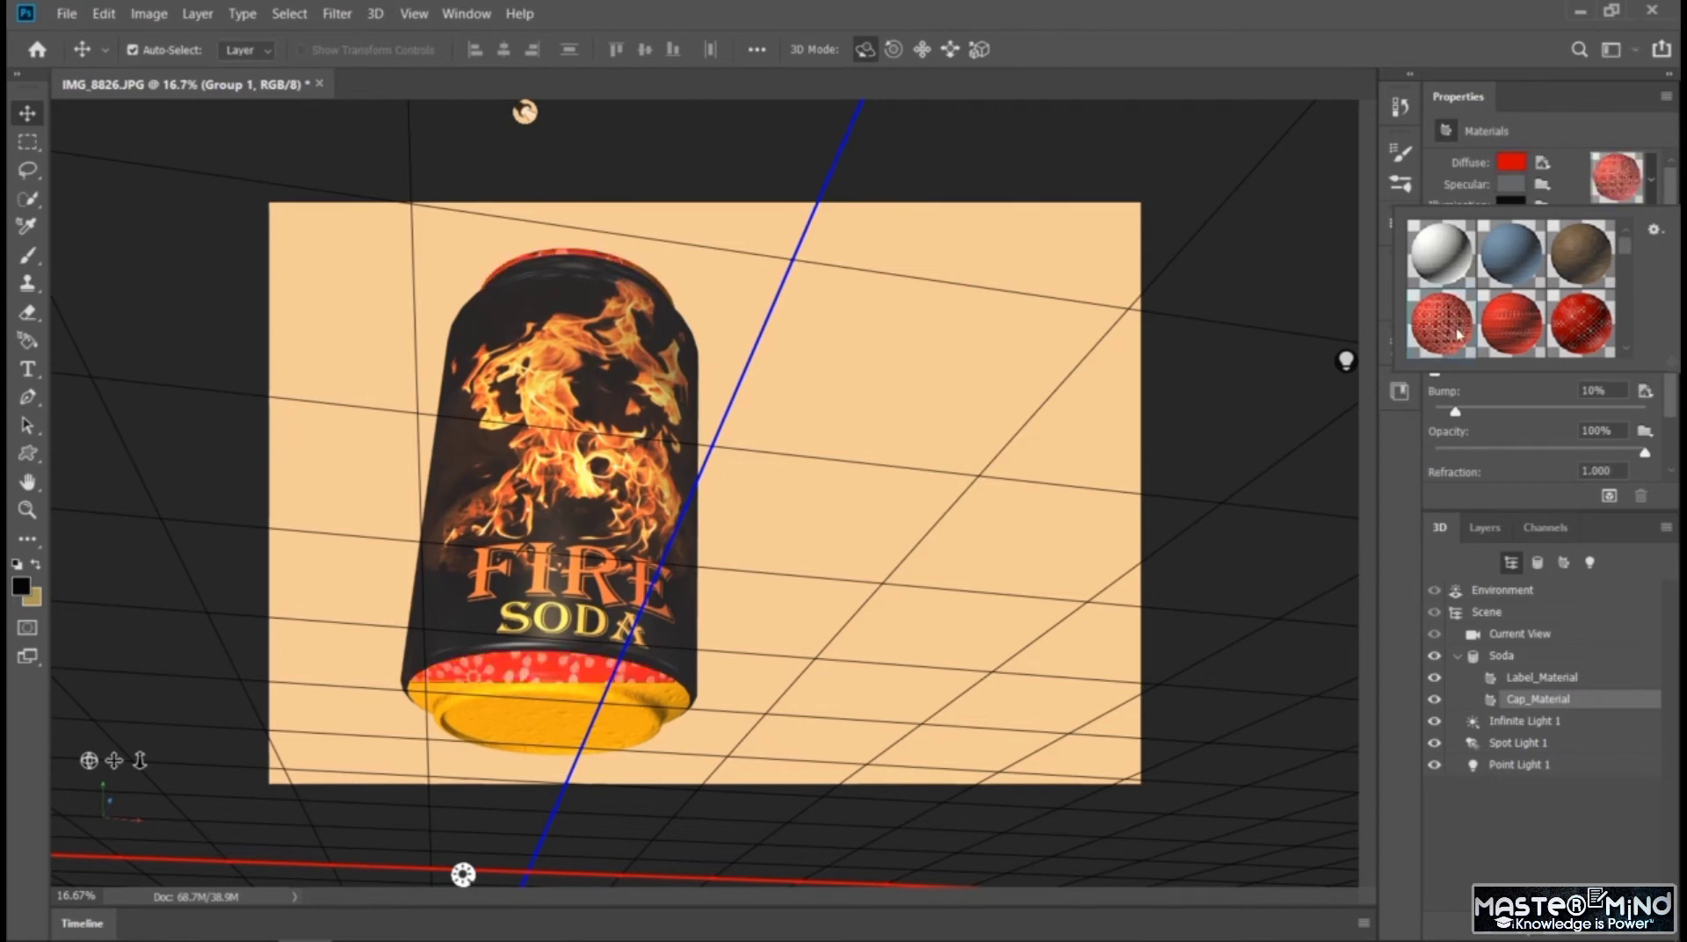
{"action": "left_click", "coordinate": [1567, 324]}
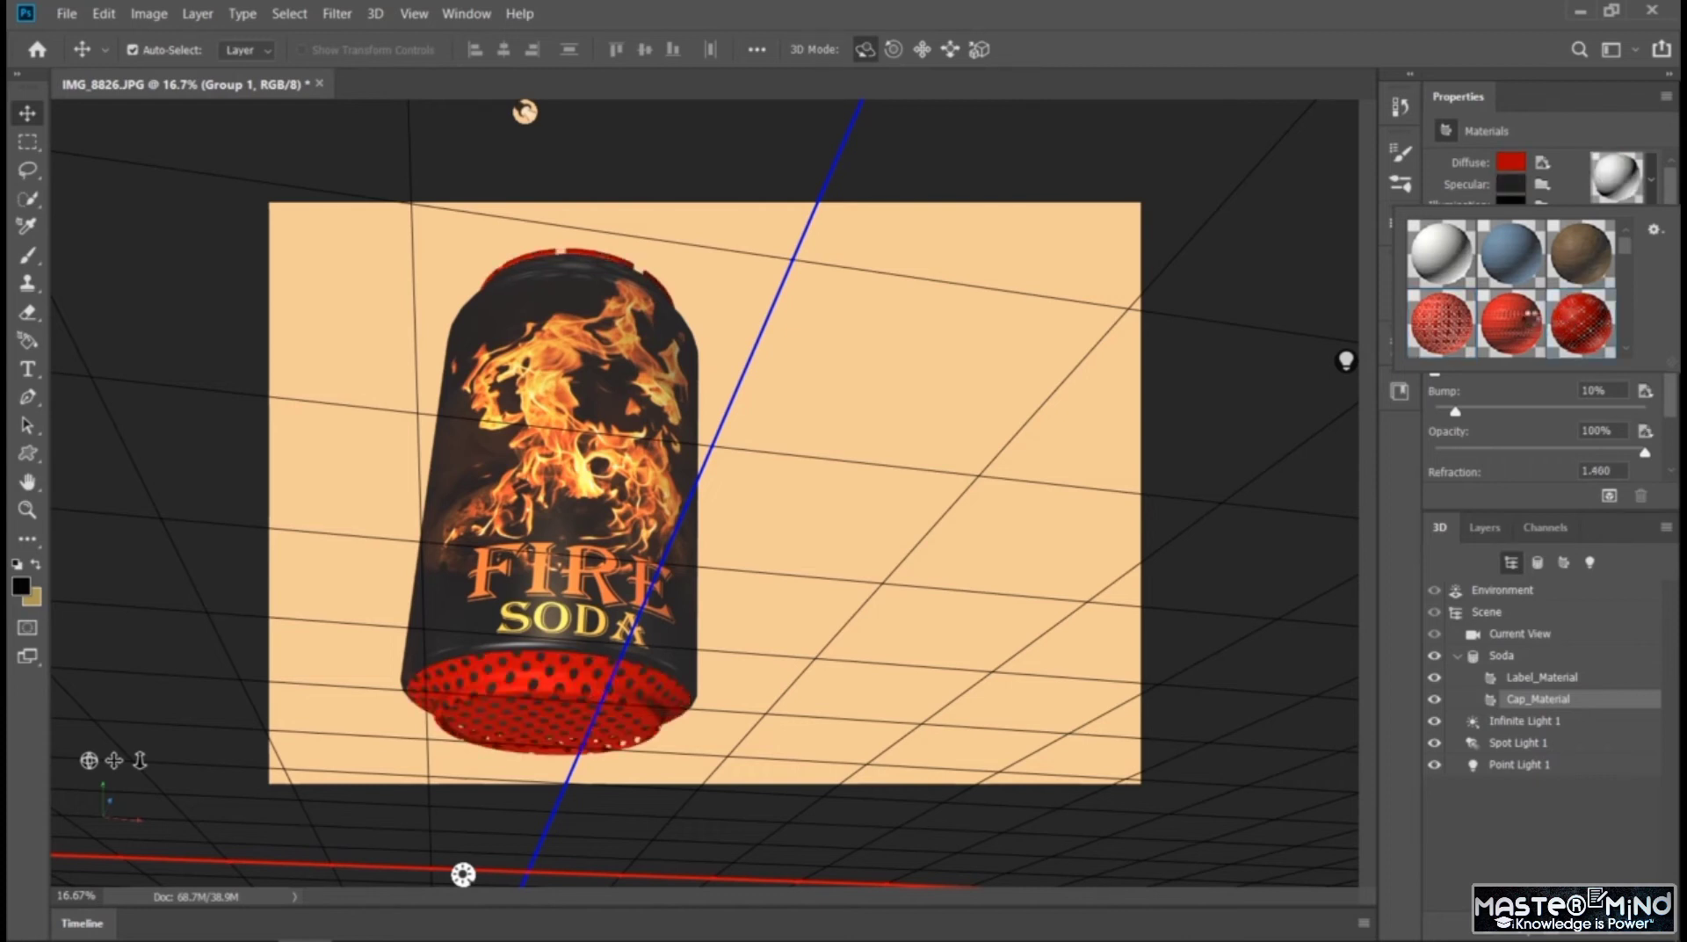
{"action": "left_click", "coordinate": [1528, 318]}
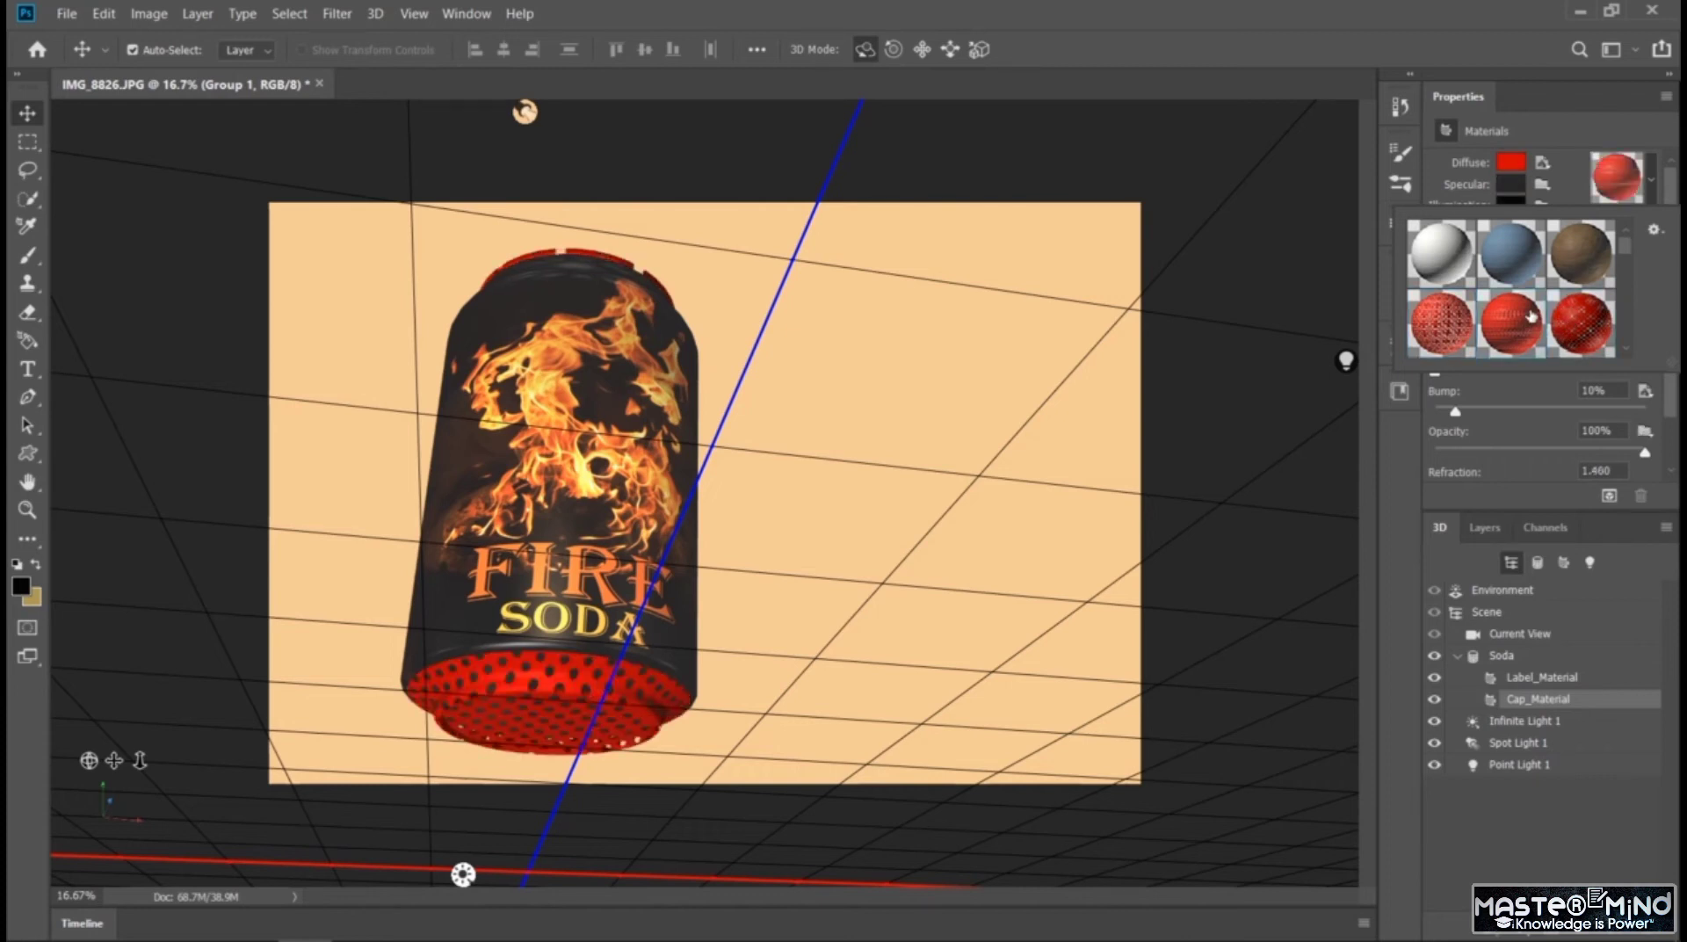
{"action": "left_click", "coordinate": [1535, 261]}
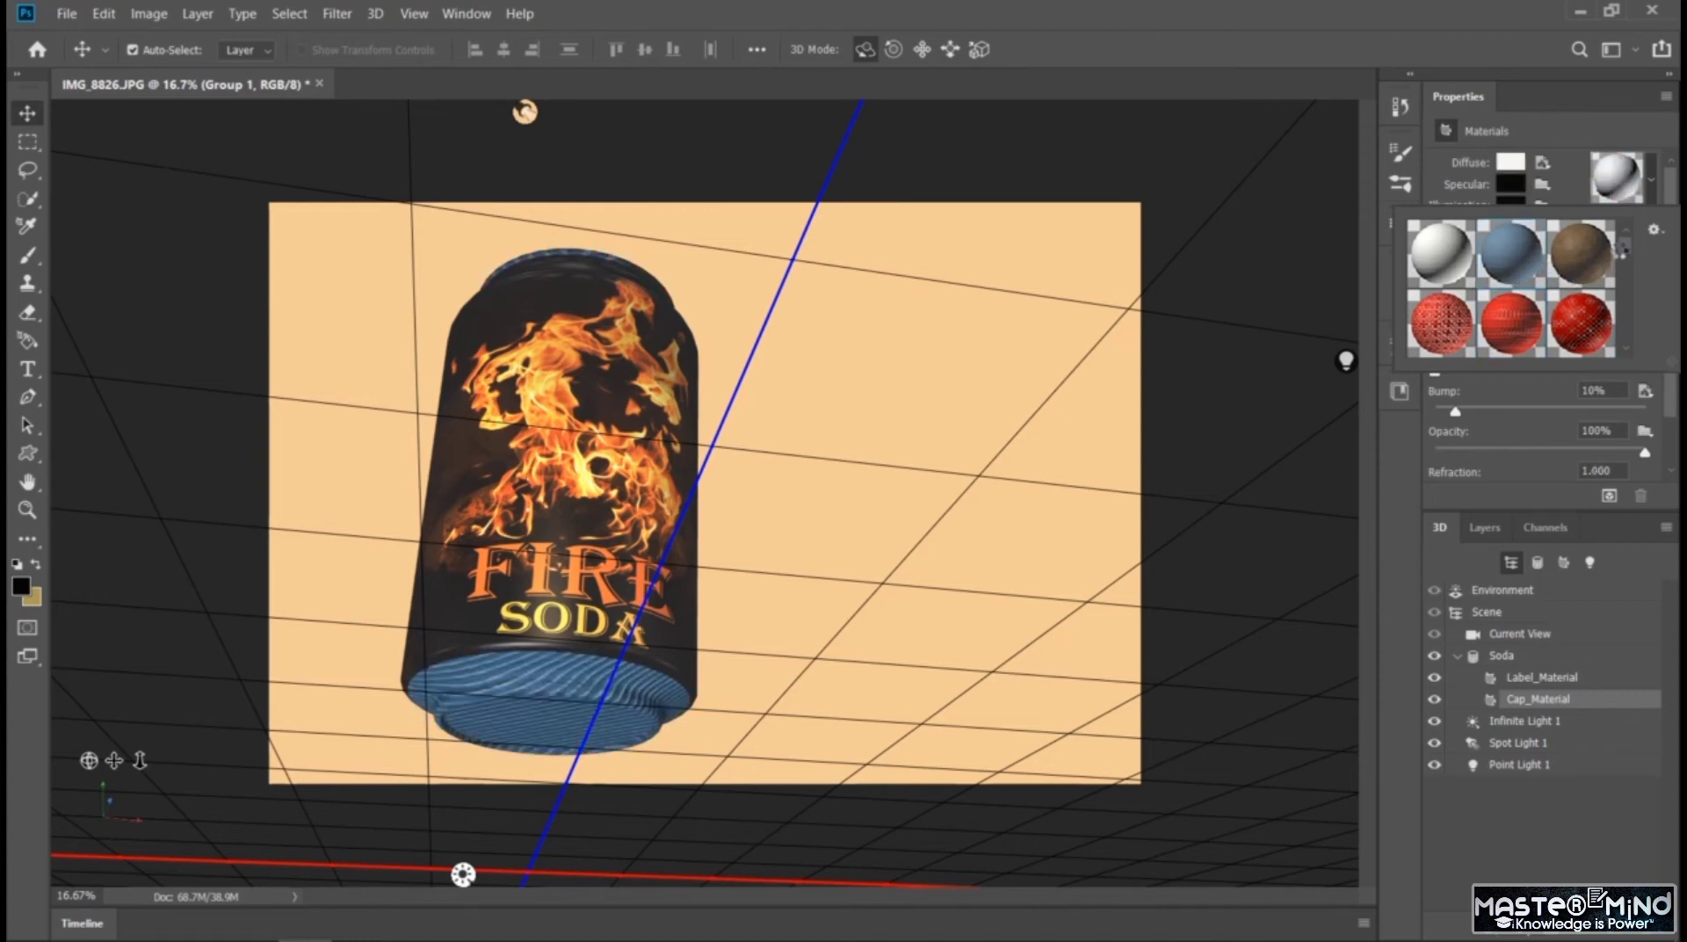
Try the brown wood-grain and copper-orange metal presets on Cap_Material and restore the bumpy yellow-orange preset
{"action": "left_click_drag", "start_coordinate": [1625, 249], "coordinate": [1631, 273]}
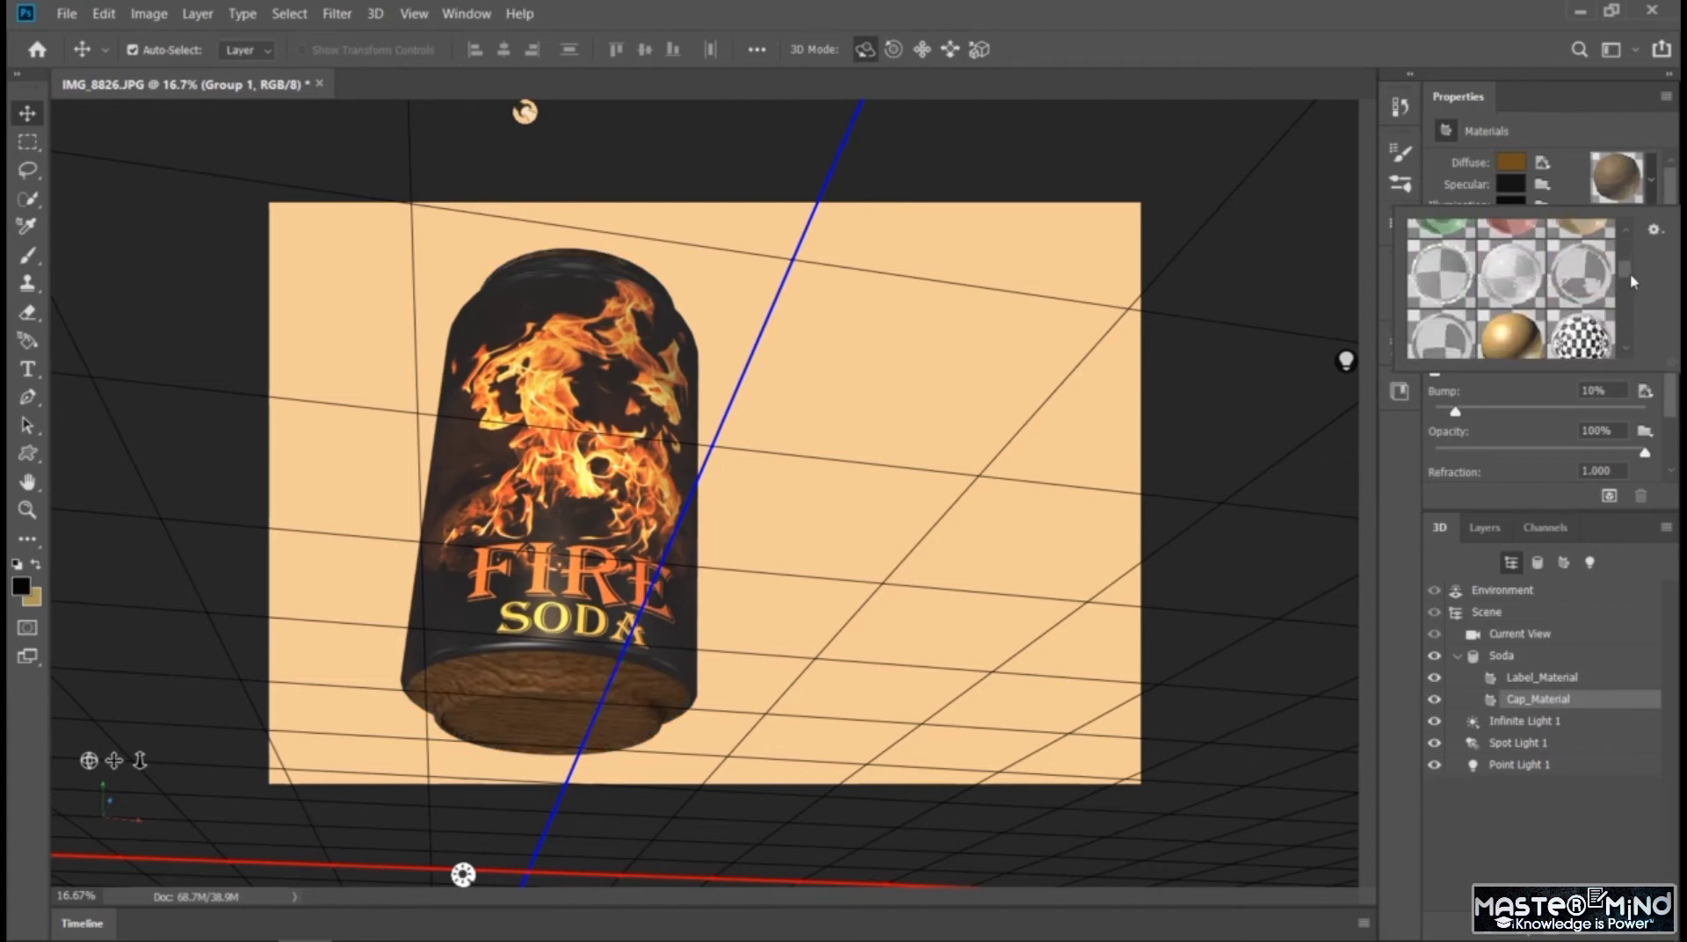
{"action": "mouse_move", "coordinate": [1630, 273]}
{"action": "left_mouse_down"}
{"action": "mouse_move", "coordinate": [1638, 311]}
{"action": "mouse_move", "coordinate": [1635, 294]}
{"action": "left_mouse_up"}
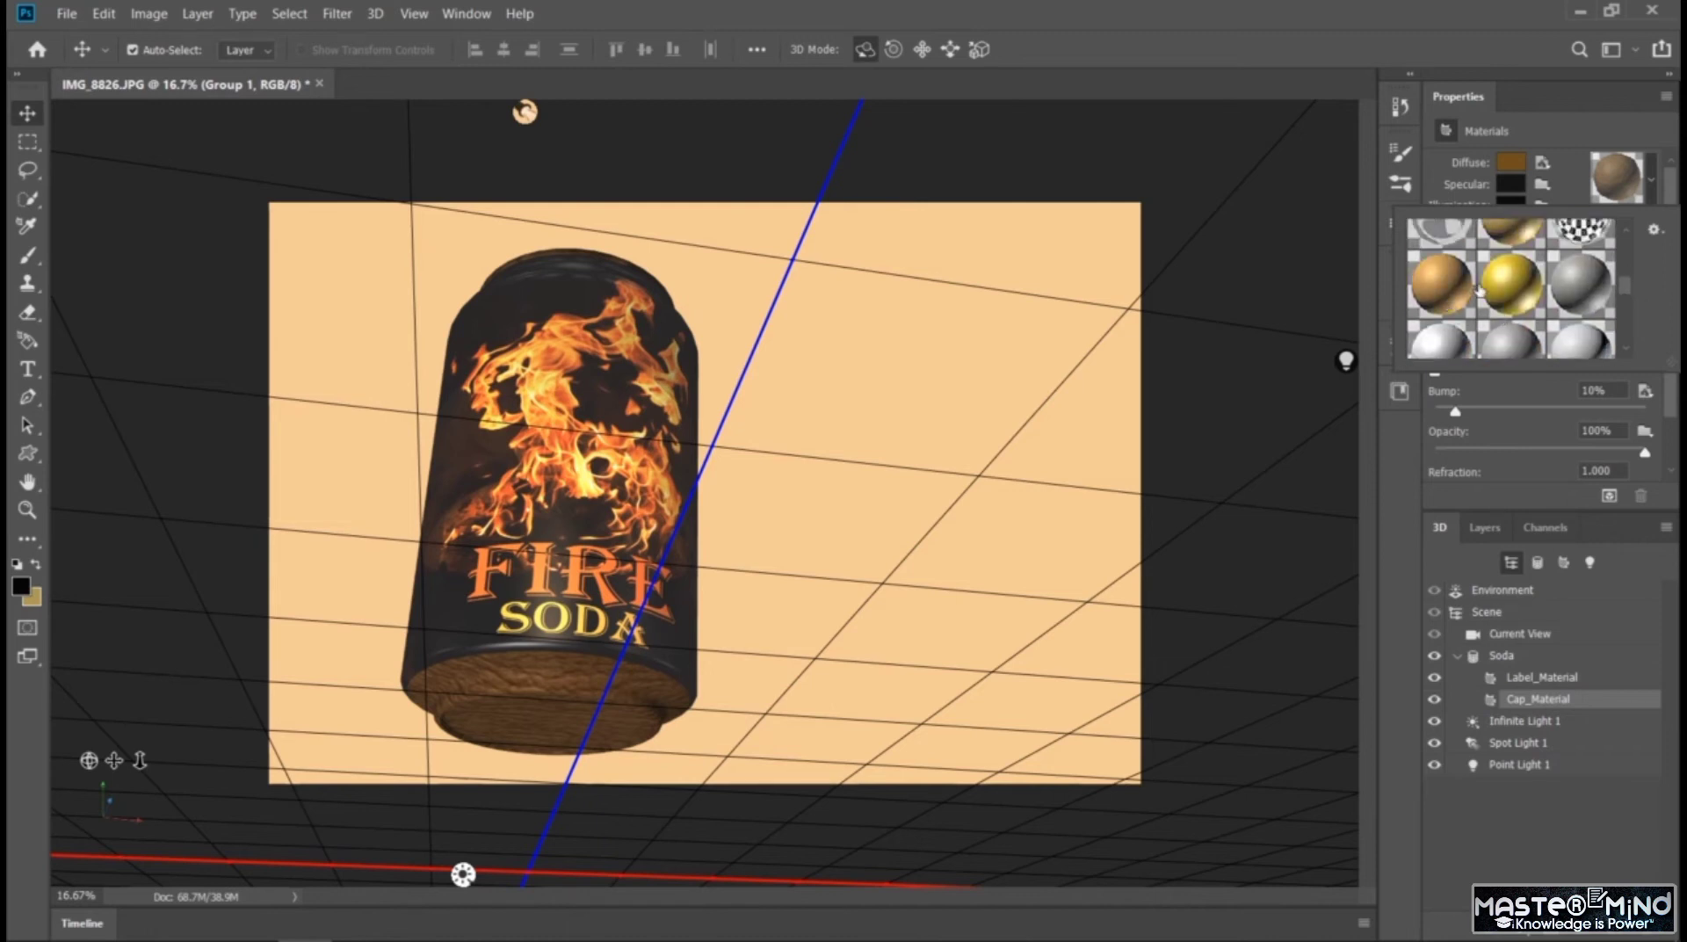
{"action": "left_click", "coordinate": [1462, 296]}
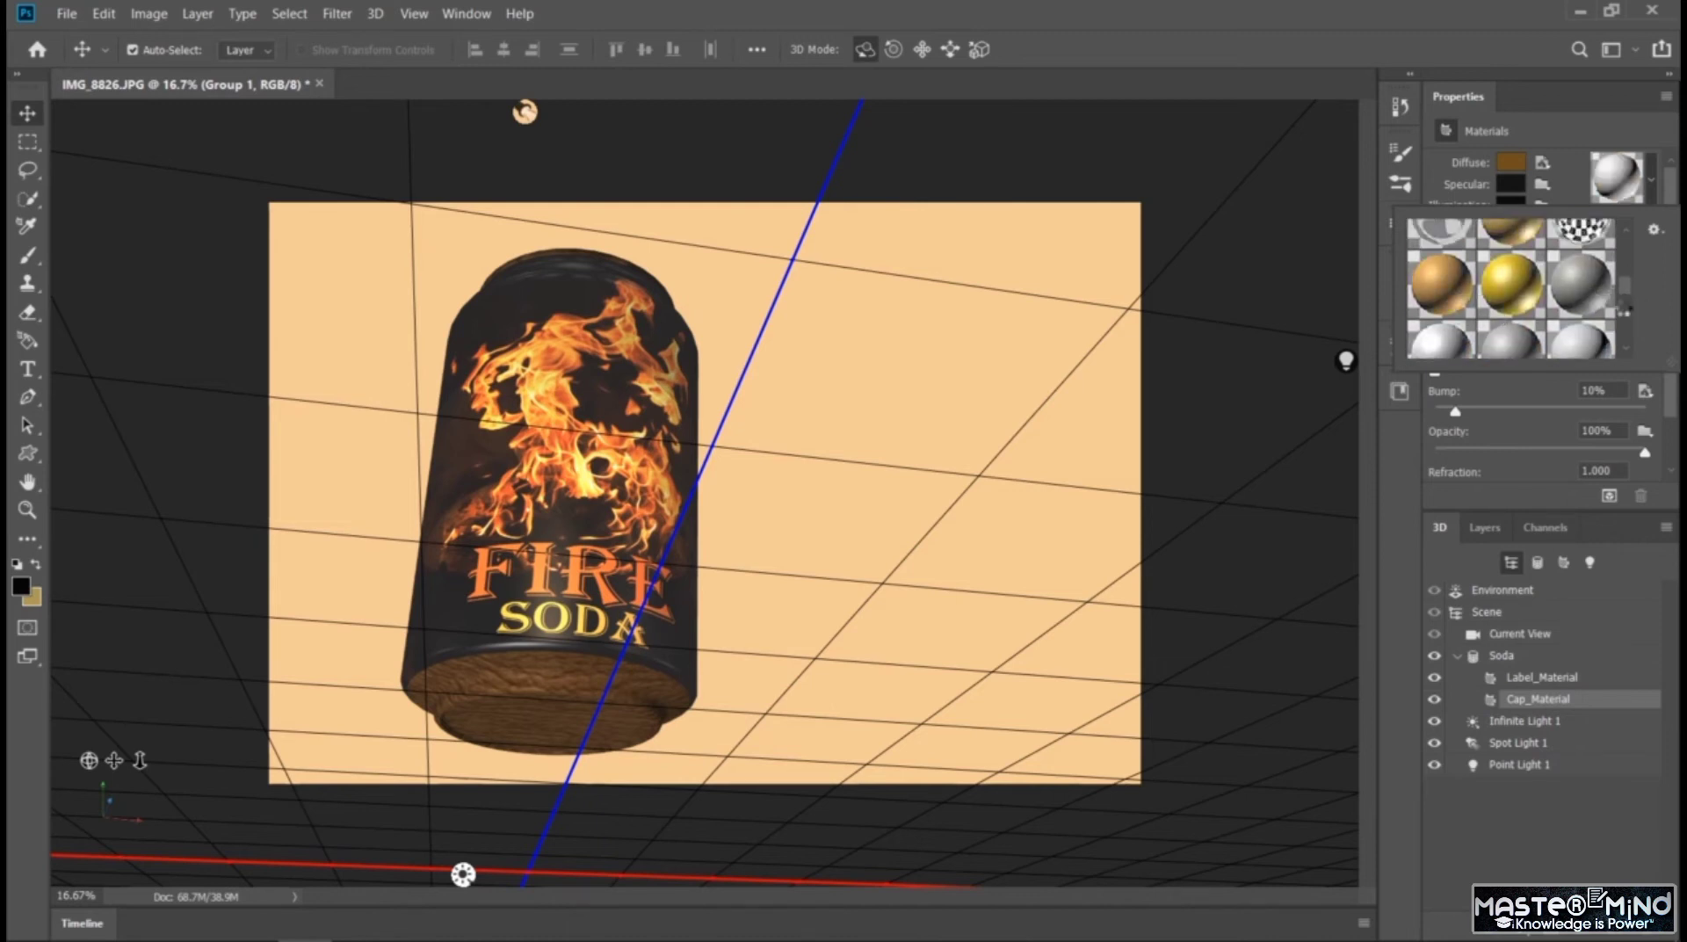
{"action": "left_click_drag", "start_coordinate": [1628, 288], "coordinate": [1627, 305]}
{"action": "left_click", "coordinate": [1449, 283]}
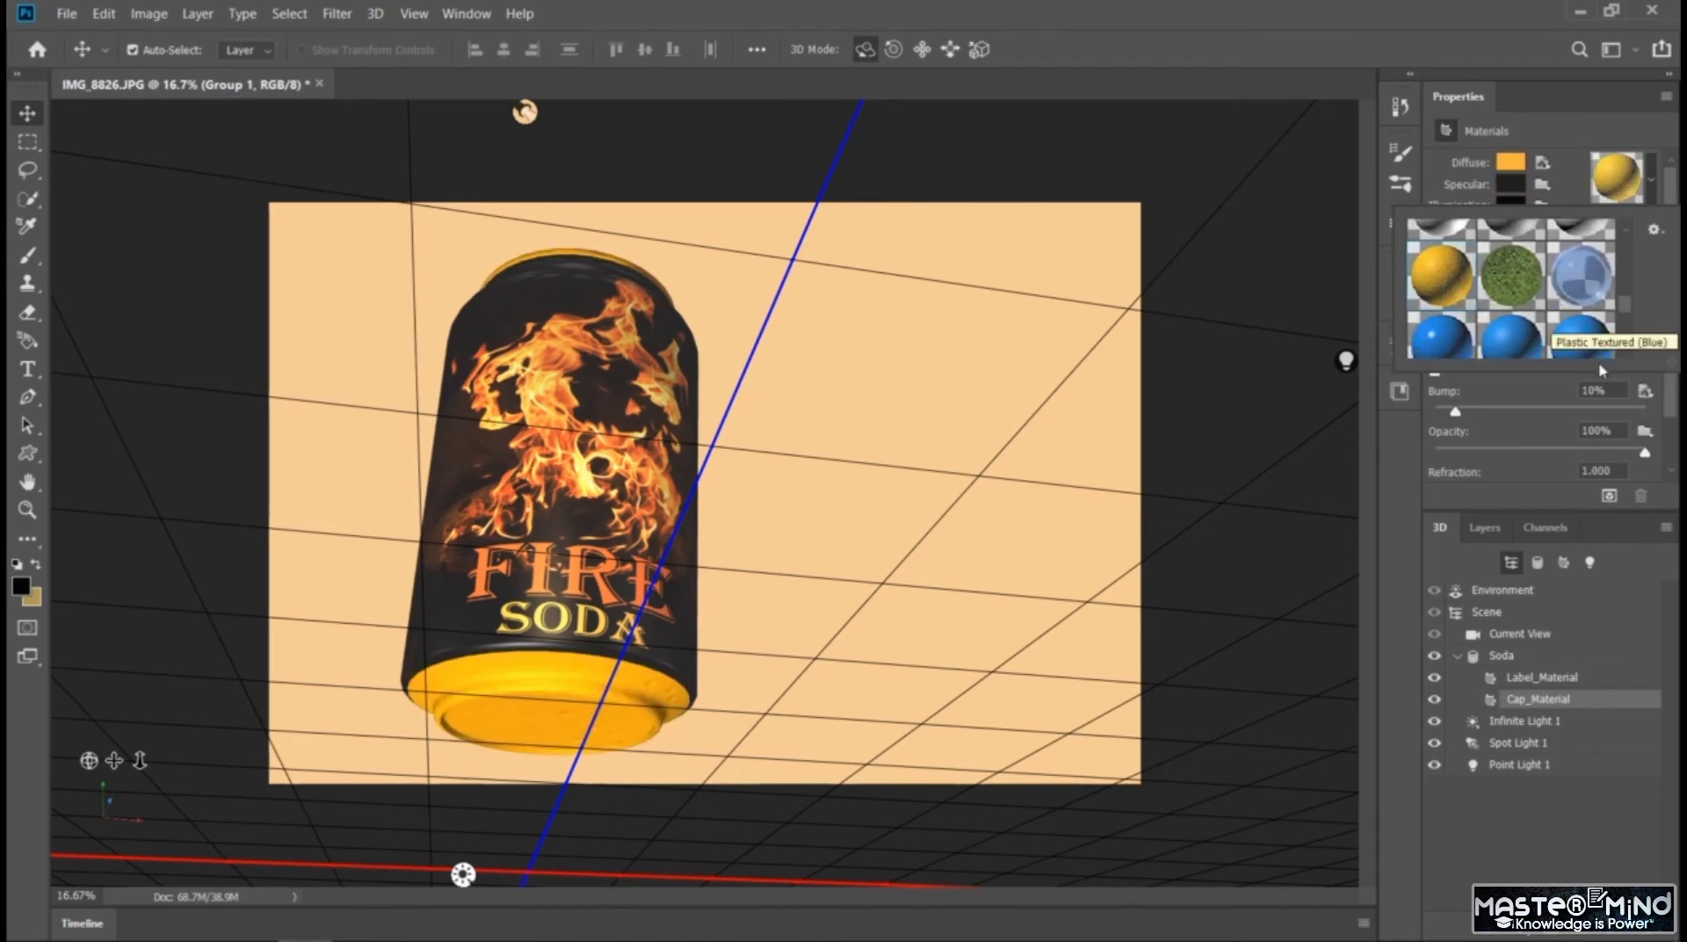
{"action": "left_click", "coordinate": [1529, 819]}
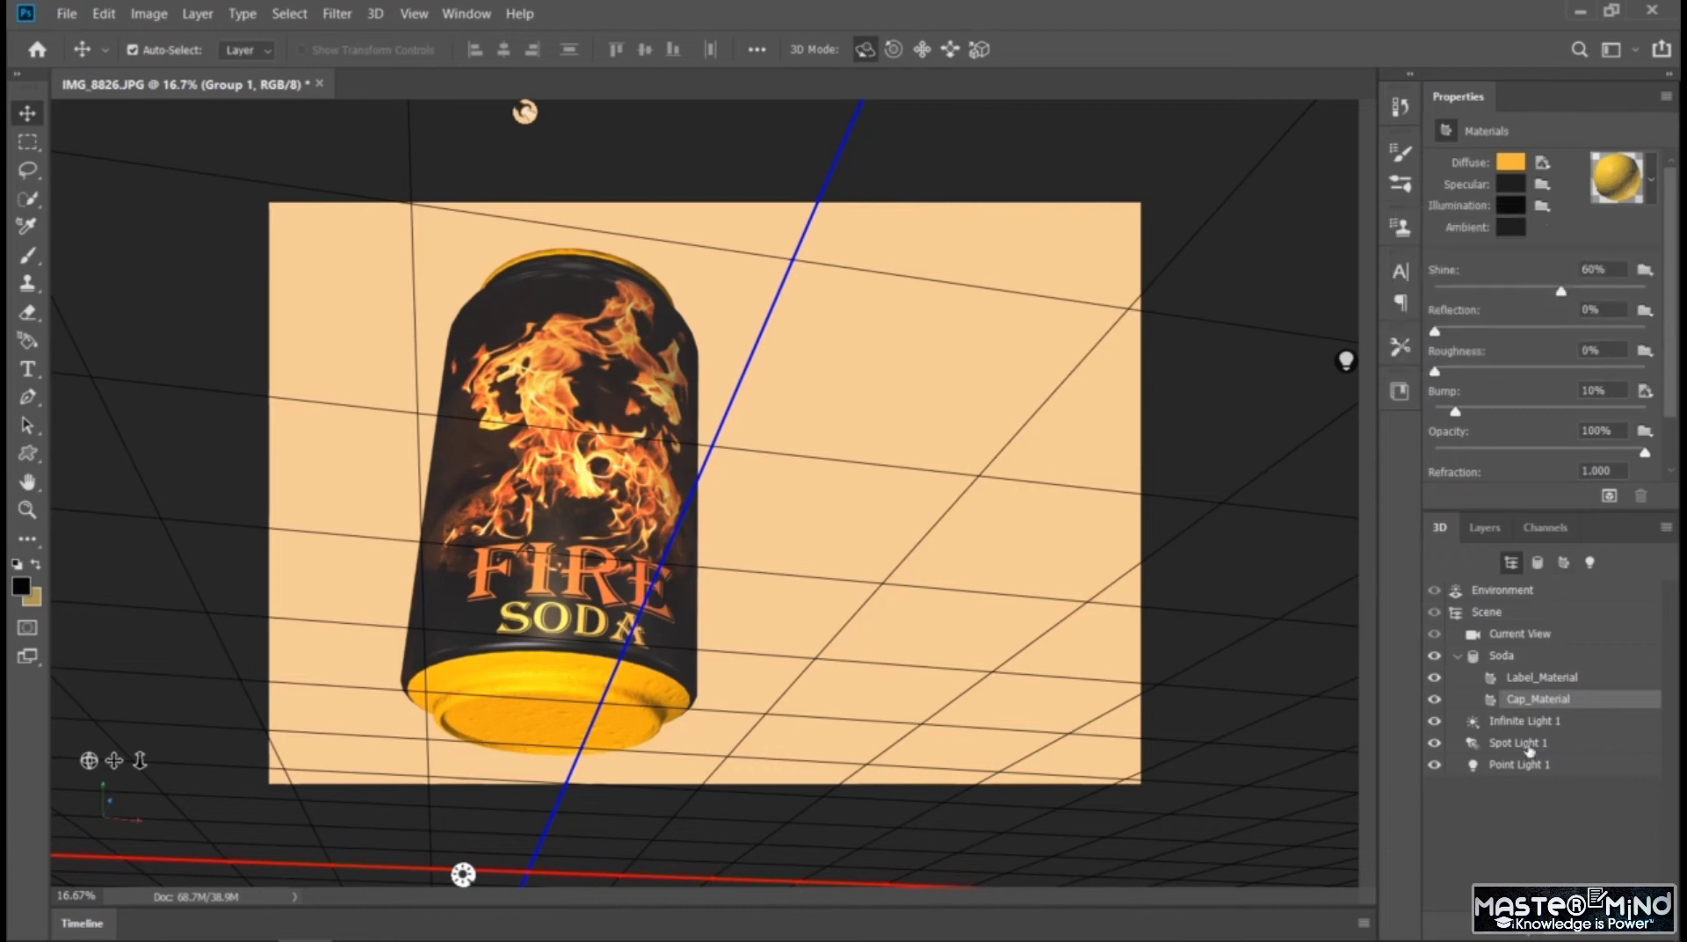
Try a red diffuse color (RGB 187, 45, 45) on Label_Material and undo the color change
{"action": "left_click", "coordinate": [1530, 681]}
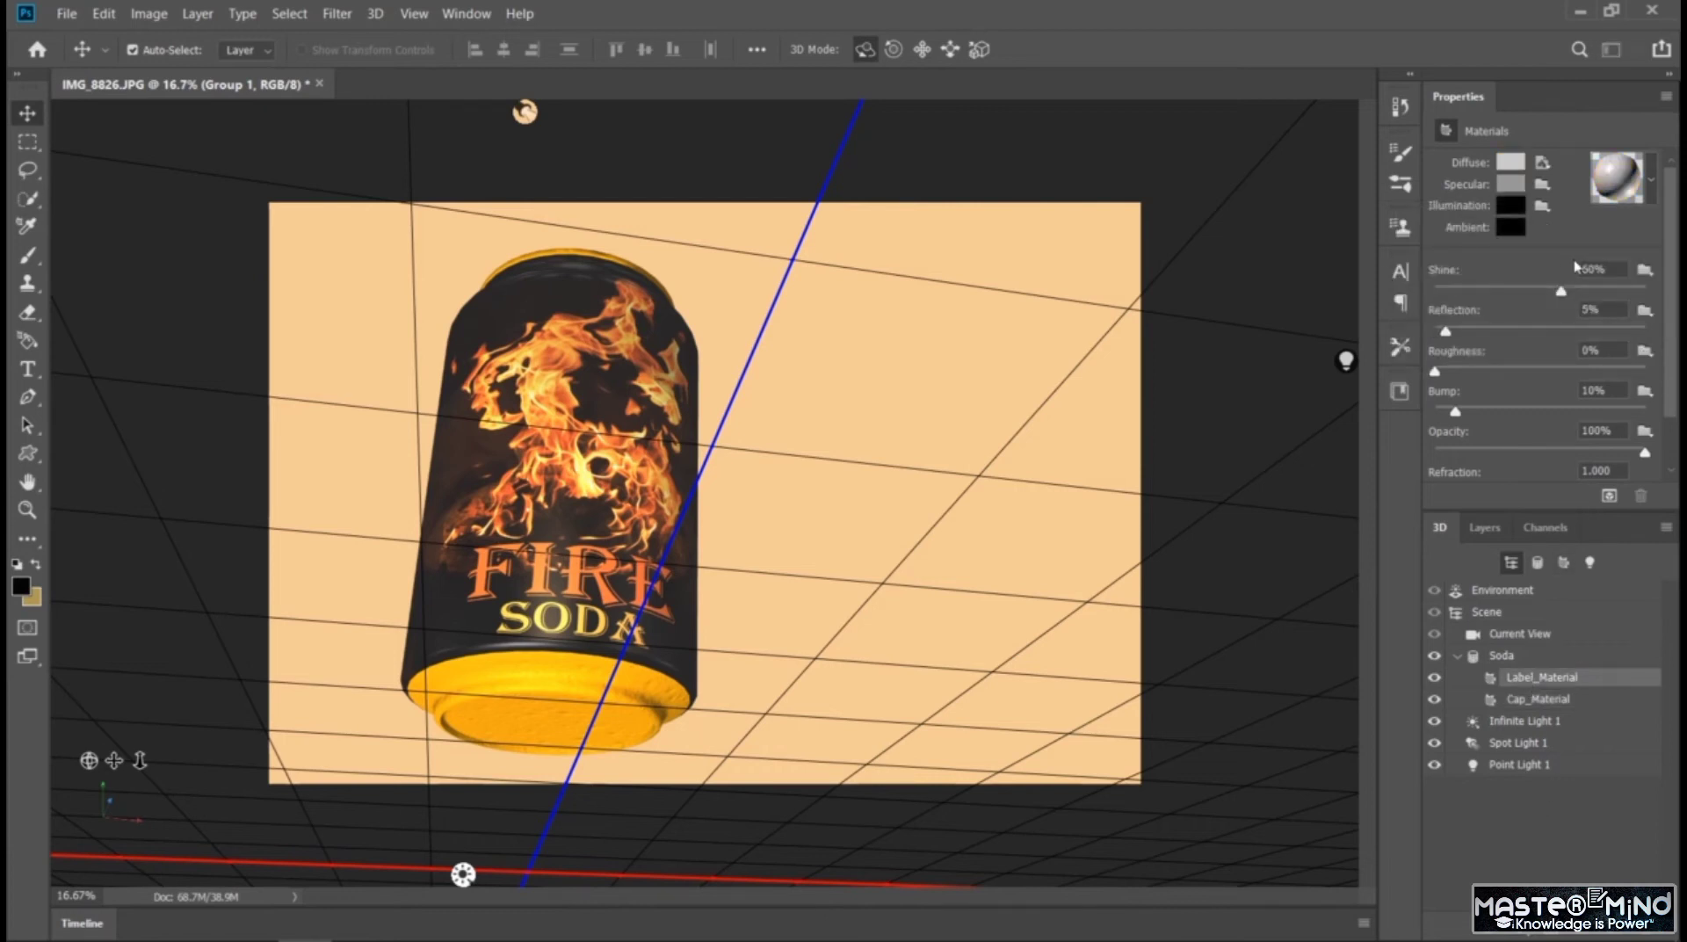
{"action": "left_click", "coordinate": [1515, 164]}
{"action": "left_click", "coordinate": [1316, 638]}
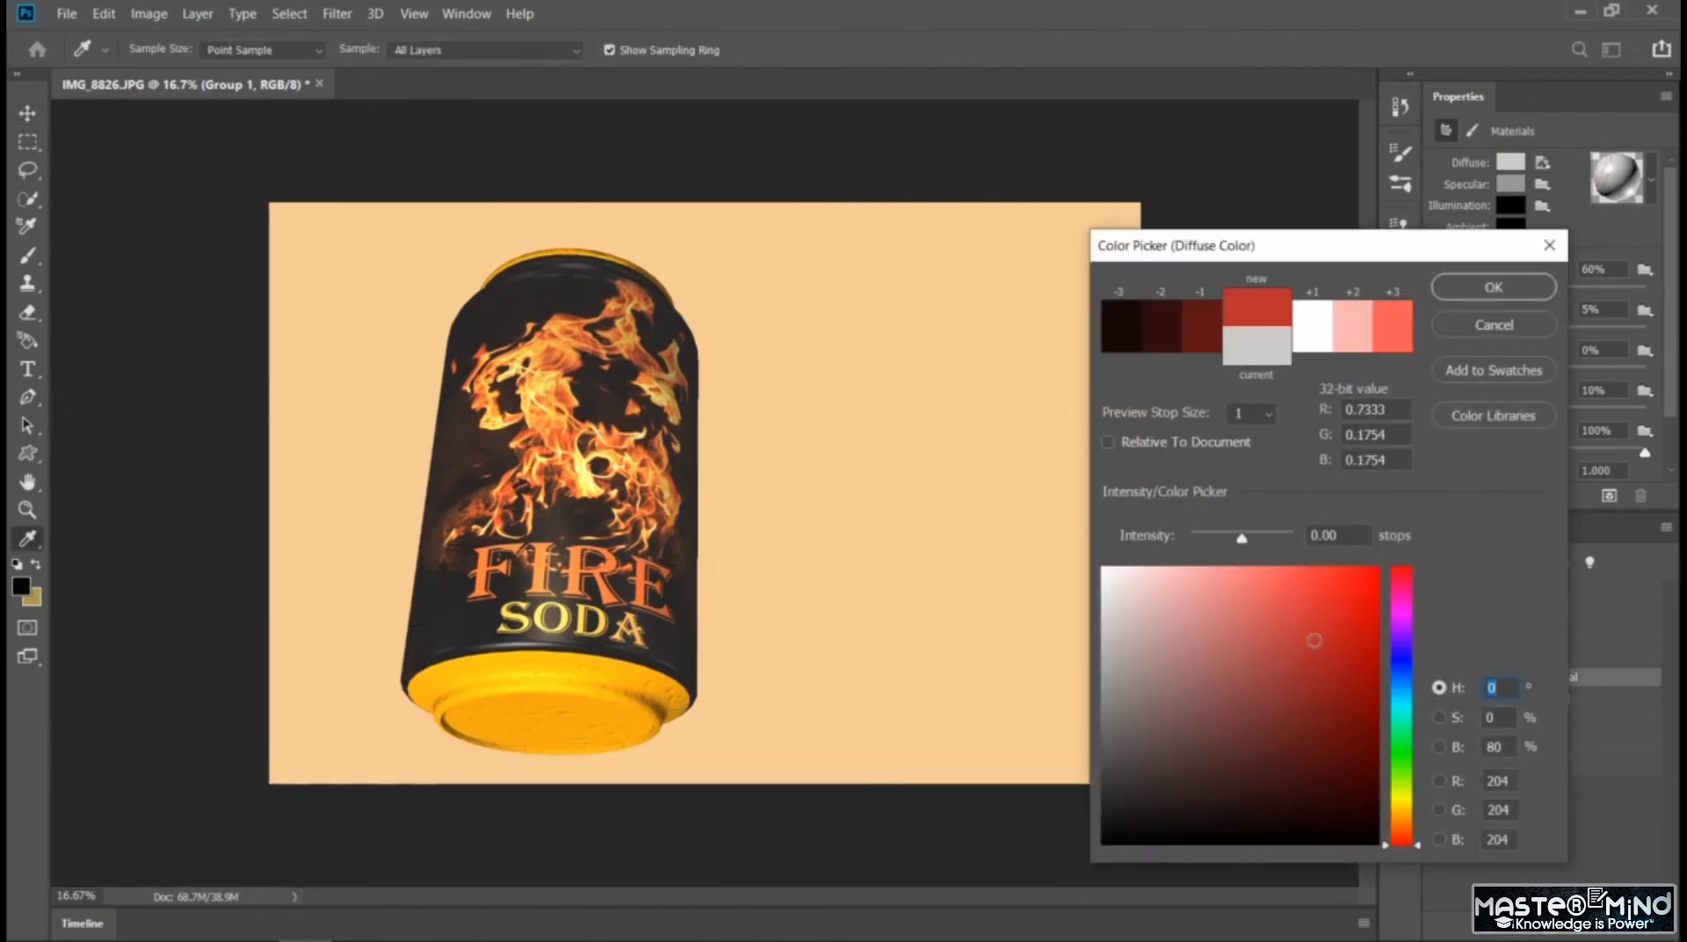
{"action": "left_click", "coordinate": [1498, 287]}
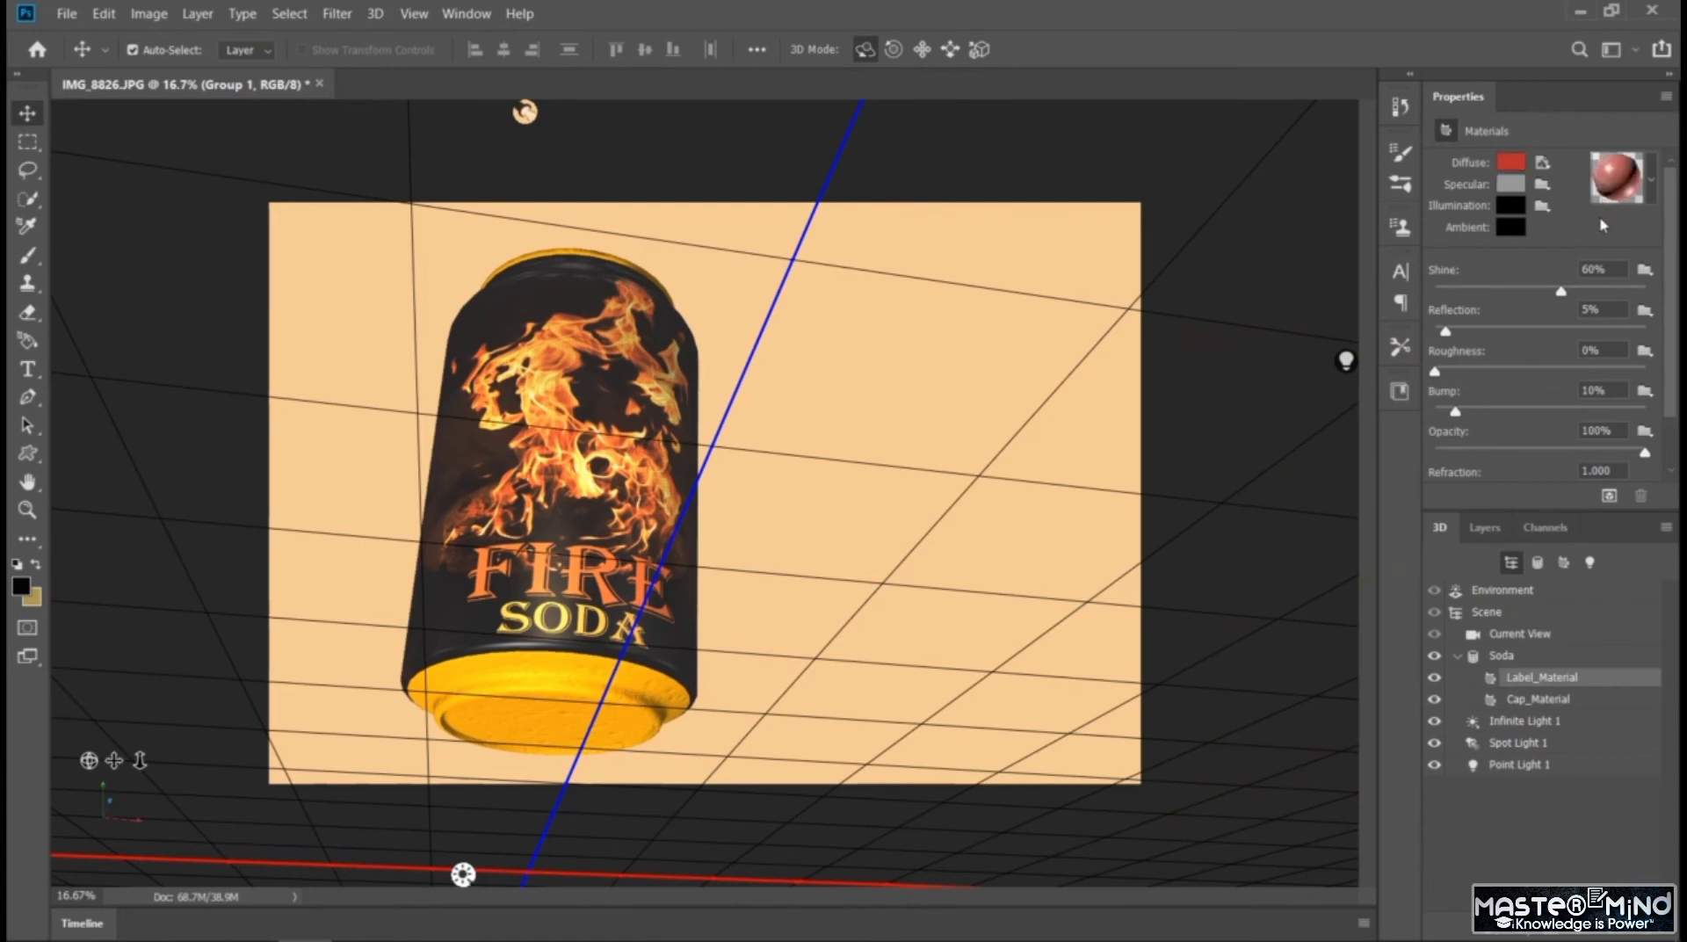
{"action": "key", "text": "ctrl+z"}
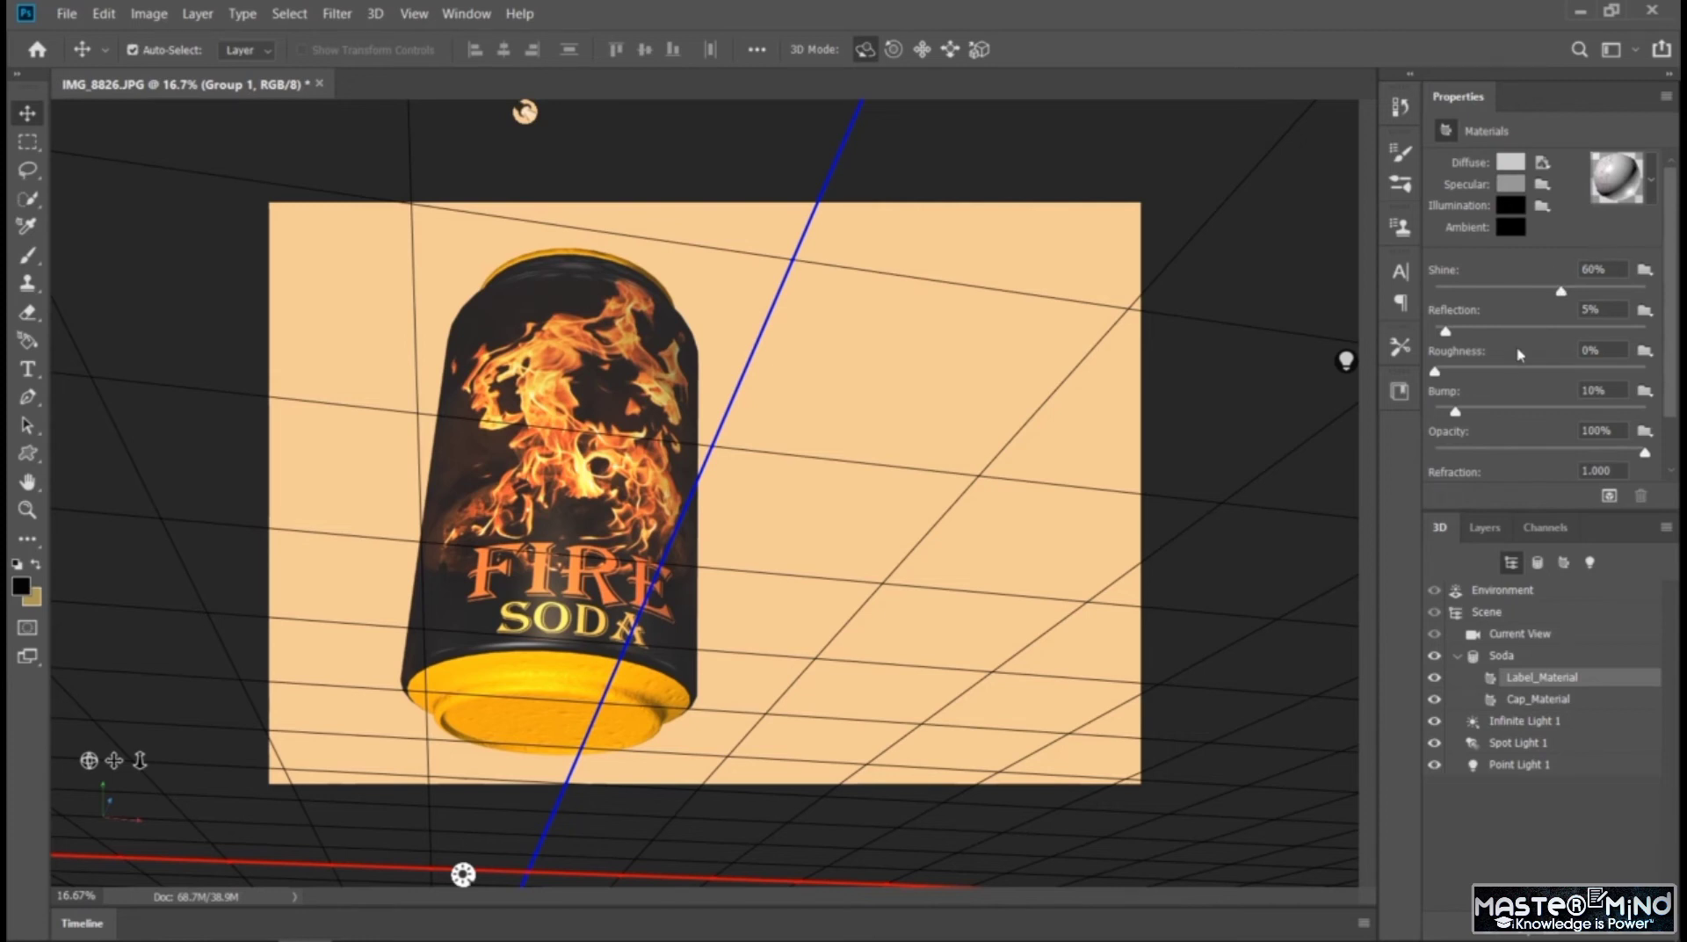
Set Label_Material's shine to 75%, reflection to 9% and bump to 0%, with roughness at 0% and opacity at 100%
{"action": "left_click_drag", "start_coordinate": [1560, 294], "coordinate": [1637, 293]}
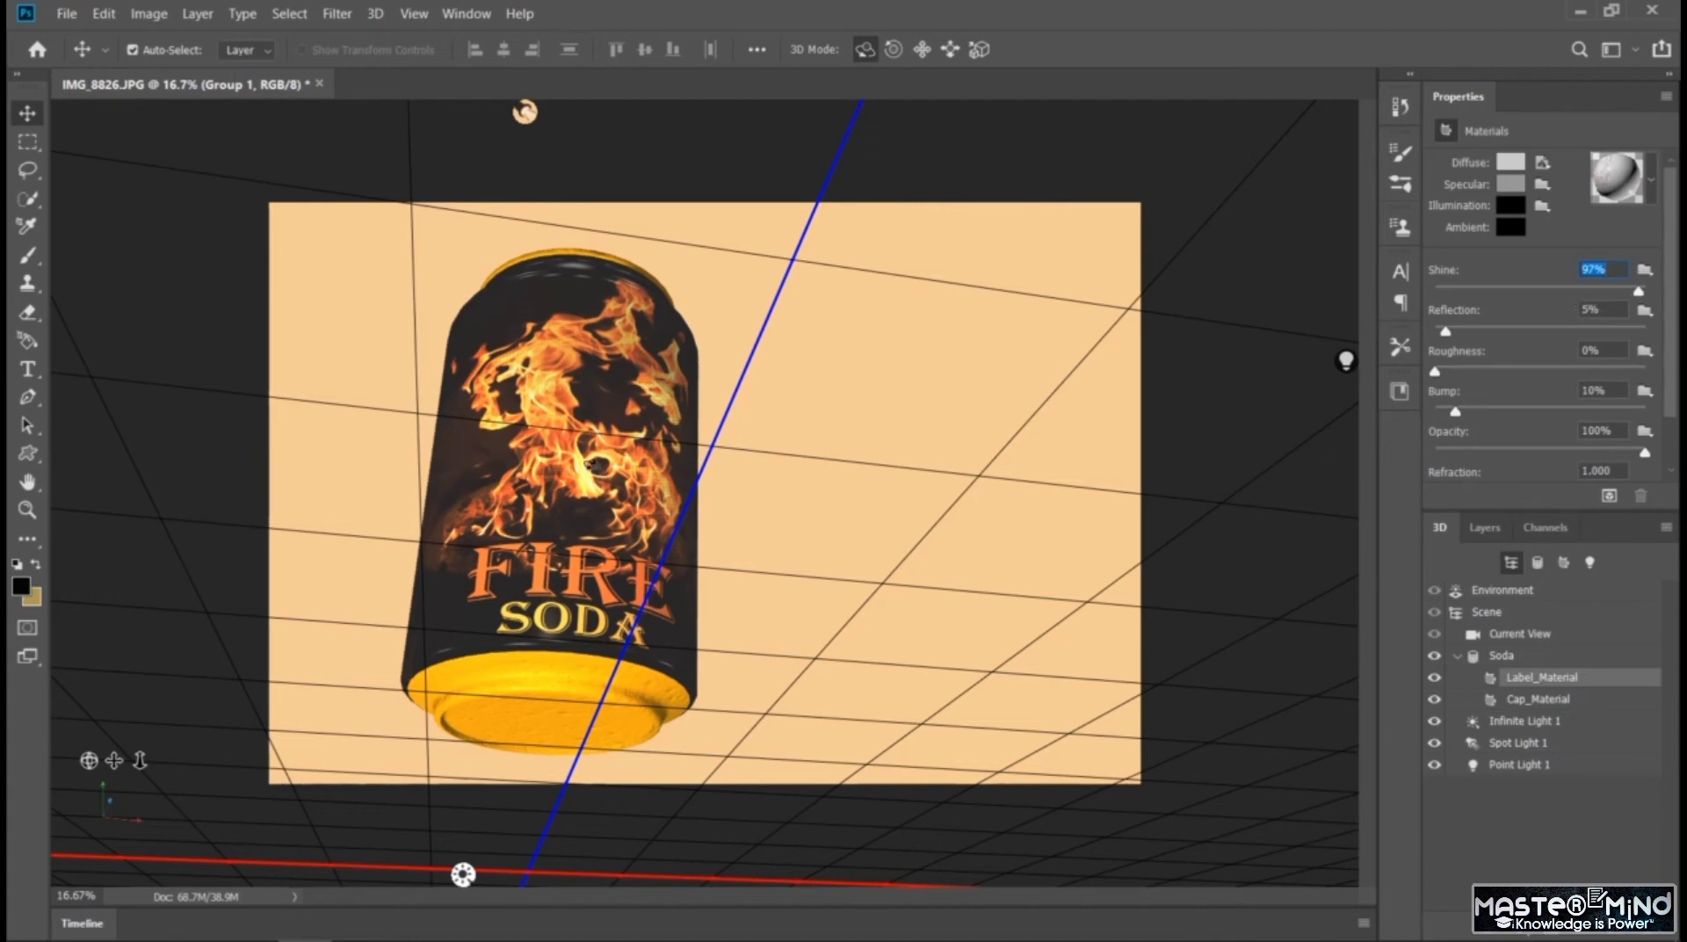
{"action": "mouse_move", "coordinate": [1444, 331]}
{"action": "left_mouse_down"}
{"action": "mouse_move", "coordinate": [1665, 342]}
{"action": "mouse_move", "coordinate": [1363, 362]}
{"action": "mouse_move", "coordinate": [1545, 339]}
{"action": "mouse_move", "coordinate": [1438, 352]}
{"action": "mouse_move", "coordinate": [1473, 331]}
{"action": "mouse_move", "coordinate": [1455, 338]}
{"action": "left_mouse_up"}
{"action": "mouse_move", "coordinate": [1634, 287]}
{"action": "left_mouse_down"}
{"action": "mouse_move", "coordinate": [1432, 298]}
{"action": "mouse_move", "coordinate": [1594, 303]}
{"action": "left_mouse_up"}
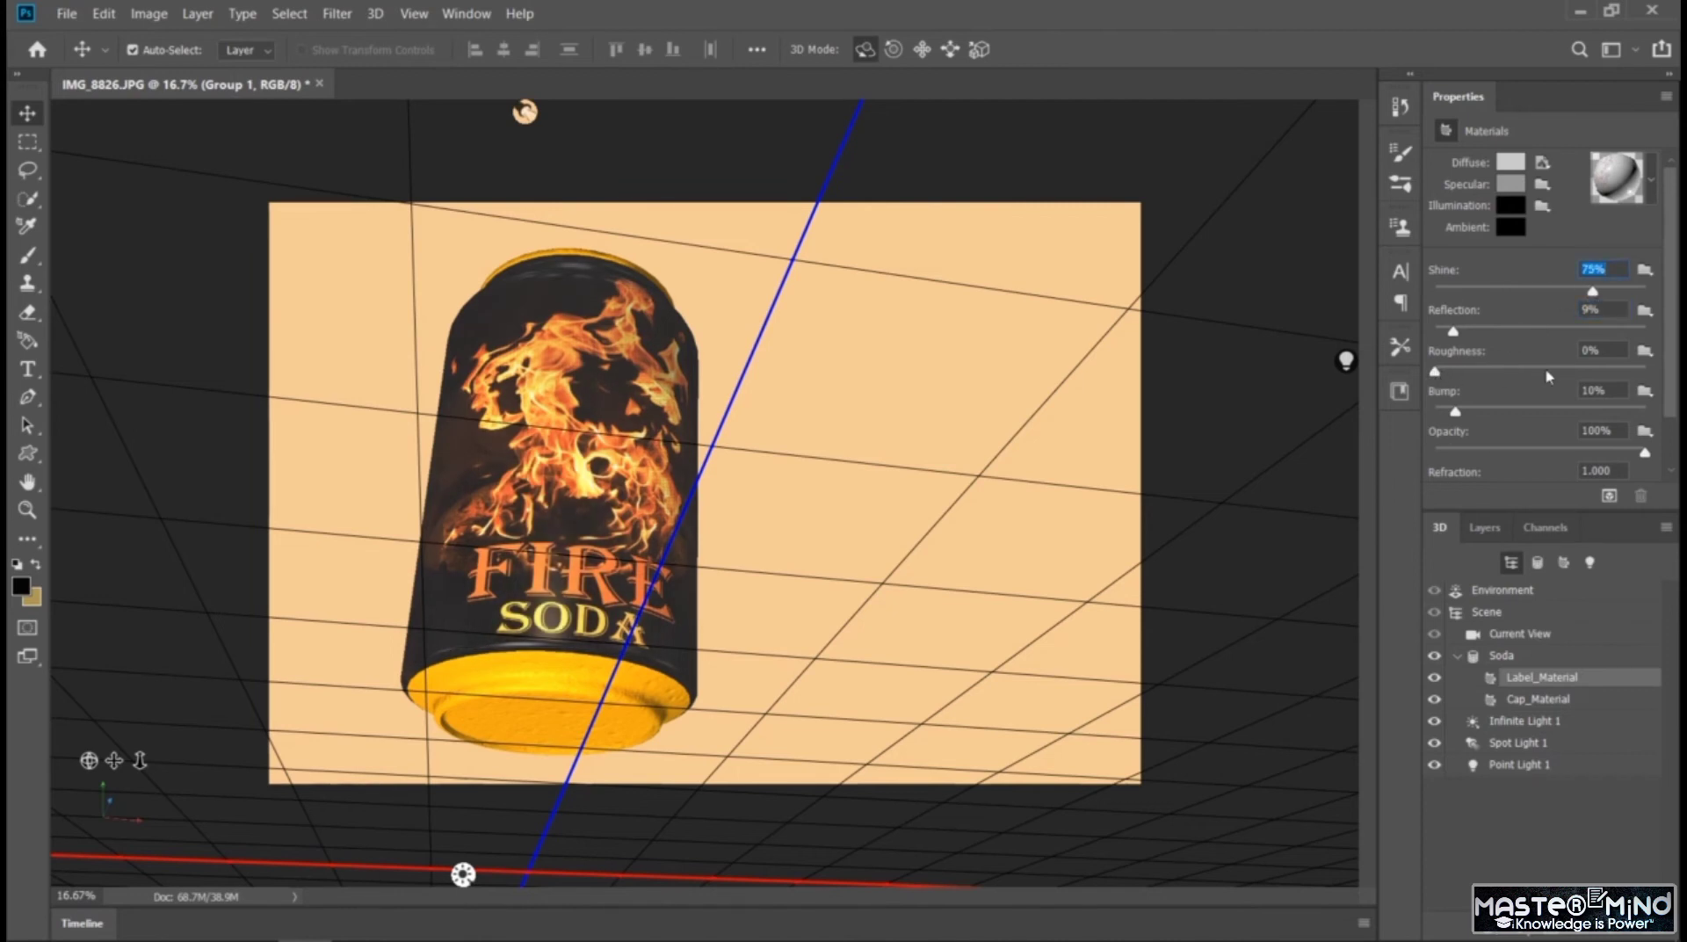
{"action": "mouse_move", "coordinate": [1434, 372]}
{"action": "left_mouse_down"}
{"action": "mouse_move", "coordinate": [1676, 378]}
{"action": "mouse_move", "coordinate": [1446, 372]}
{"action": "mouse_move", "coordinate": [1612, 413]}
{"action": "mouse_move", "coordinate": [1406, 418]}
{"action": "mouse_move", "coordinate": [1636, 430]}
{"action": "mouse_move", "coordinate": [1400, 440]}
{"action": "left_mouse_up"}
{"action": "mouse_move", "coordinate": [1643, 454]}
{"action": "left_mouse_down"}
{"action": "mouse_move", "coordinate": [1518, 456]}
{"action": "mouse_move", "coordinate": [1644, 453]}
{"action": "left_mouse_up"}
Try 61% opacity and a refraction of 2.471 on Label_Material, and reset them to 100% and 1.000
{"action": "scroll", "coordinate": [1668, 398], "scroll_direction": "down", "scroll_amount": 2}
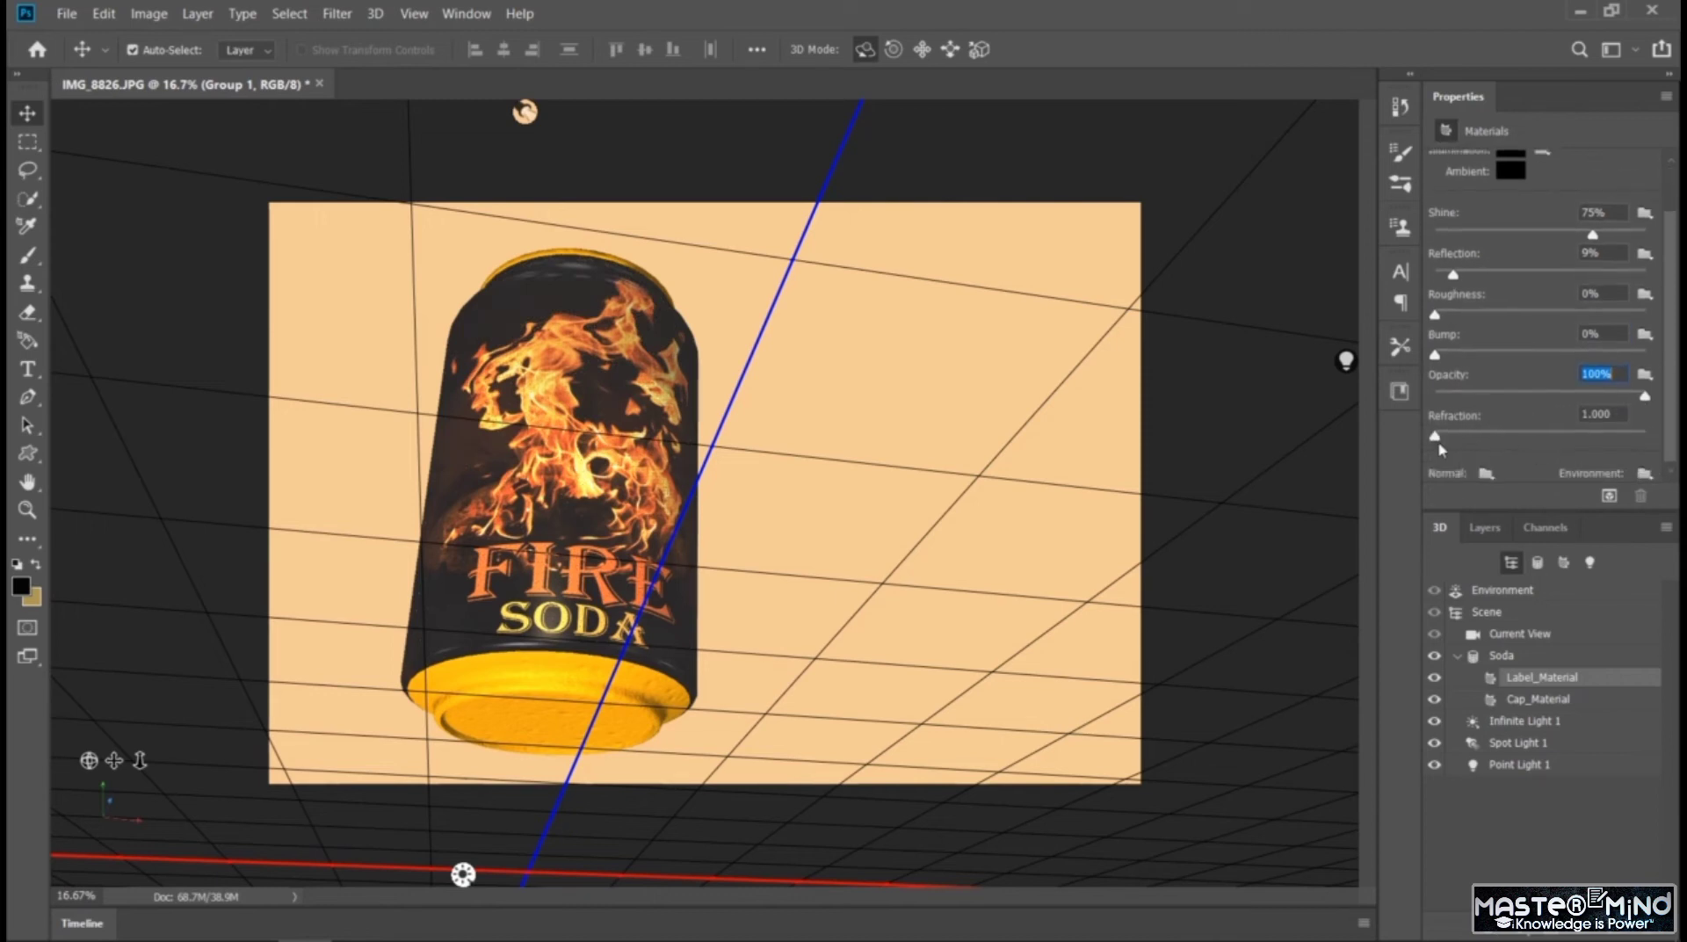
{"action": "left_click_drag", "start_coordinate": [1433, 442], "coordinate": [1528, 449]}
{"action": "left_click_drag", "start_coordinate": [1530, 442], "coordinate": [1423, 442]}
{"action": "left_click_drag", "start_coordinate": [1665, 371], "coordinate": [1674, 416]}
{"action": "left_click_drag", "start_coordinate": [1645, 396], "coordinate": [1563, 396]}
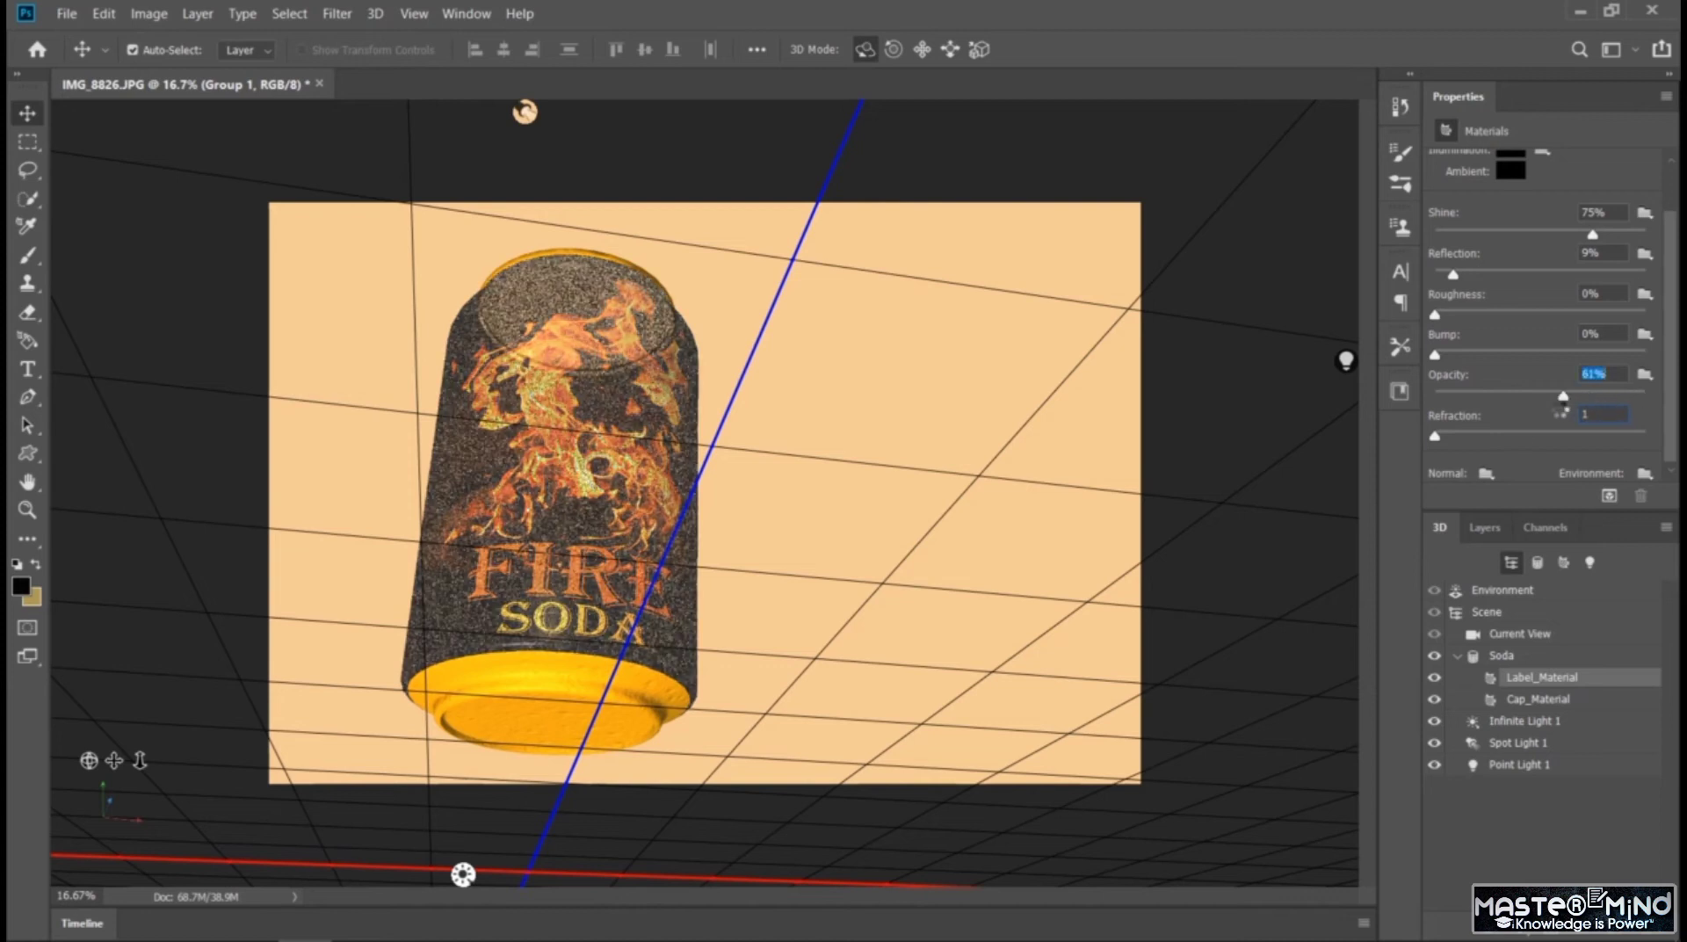
{"action": "left_click_drag", "start_coordinate": [1437, 437], "coordinate": [1592, 445]}
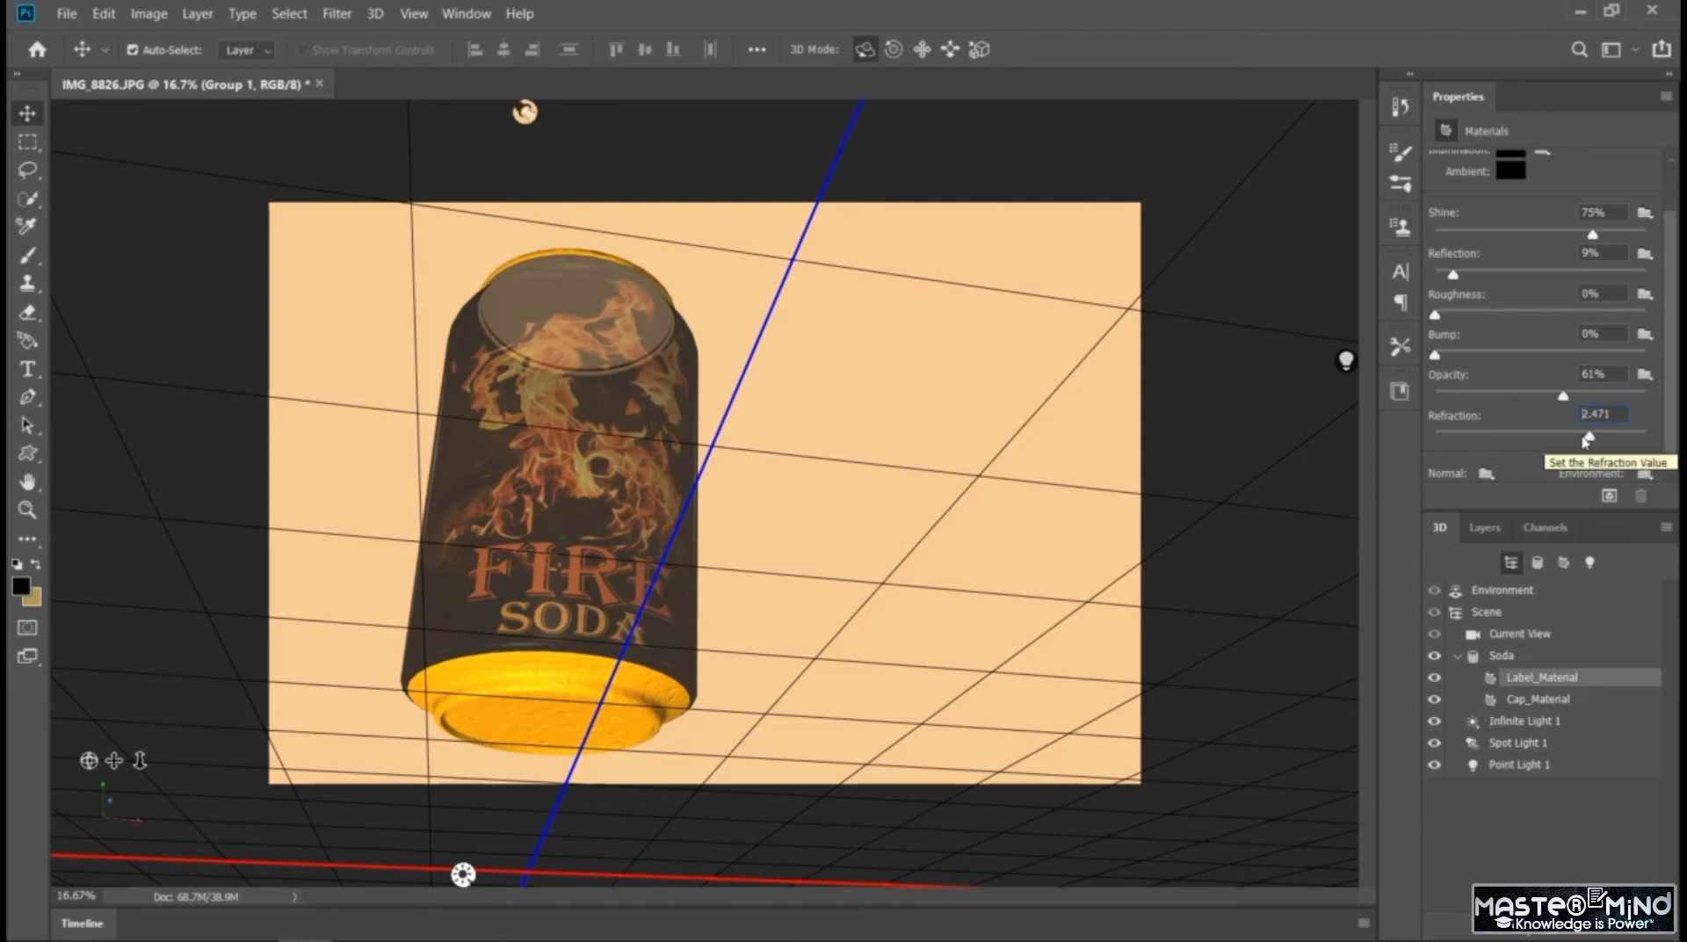
{"action": "left_click_drag", "start_coordinate": [1592, 440], "coordinate": [1401, 432]}
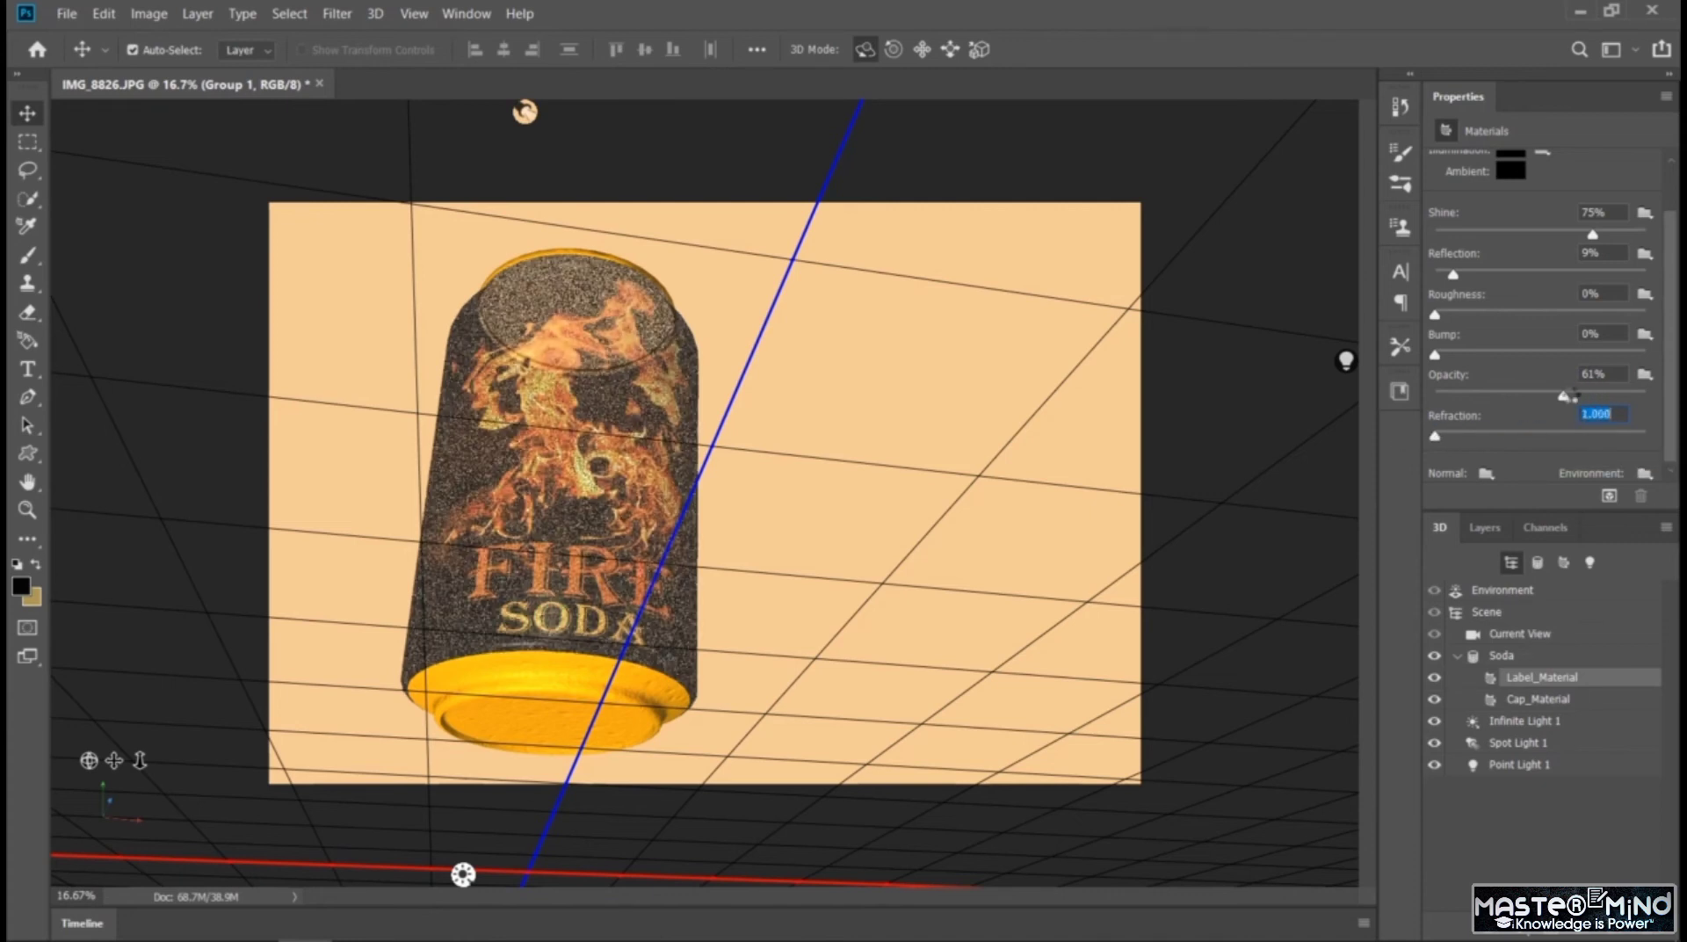
{"action": "left_click_drag", "start_coordinate": [1563, 396], "coordinate": [1677, 407]}
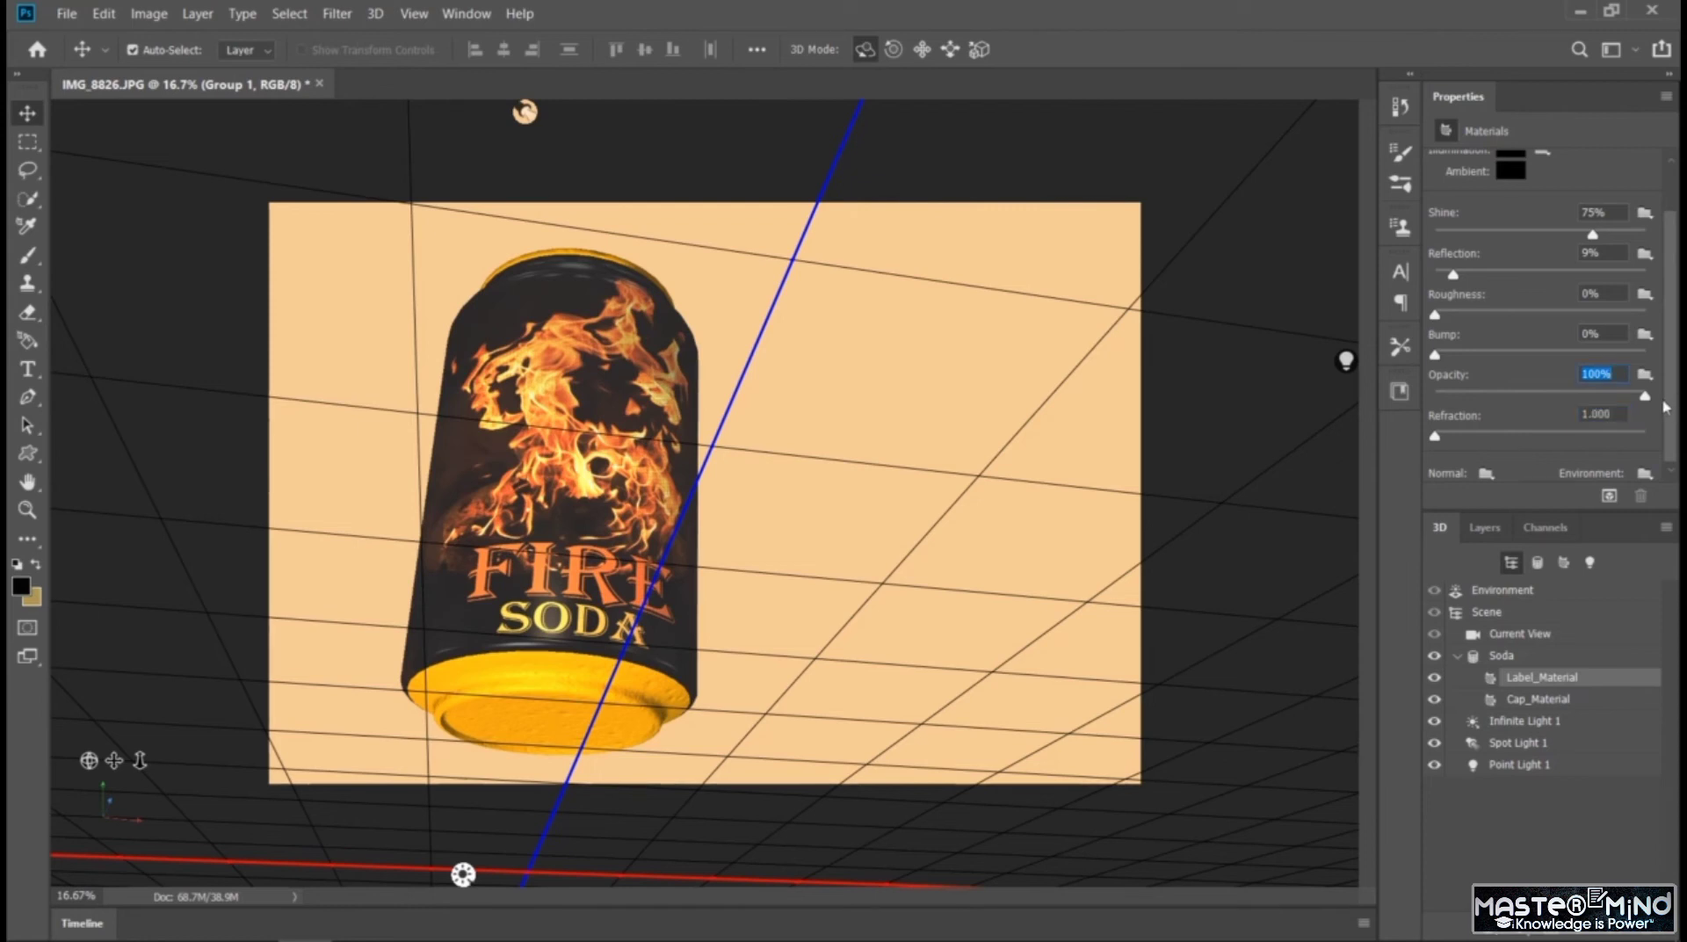
Try the clear glass preset on Label_Material and revert to the flame label material
{"action": "left_click_drag", "start_coordinate": [1666, 406], "coordinate": [1676, 298]}
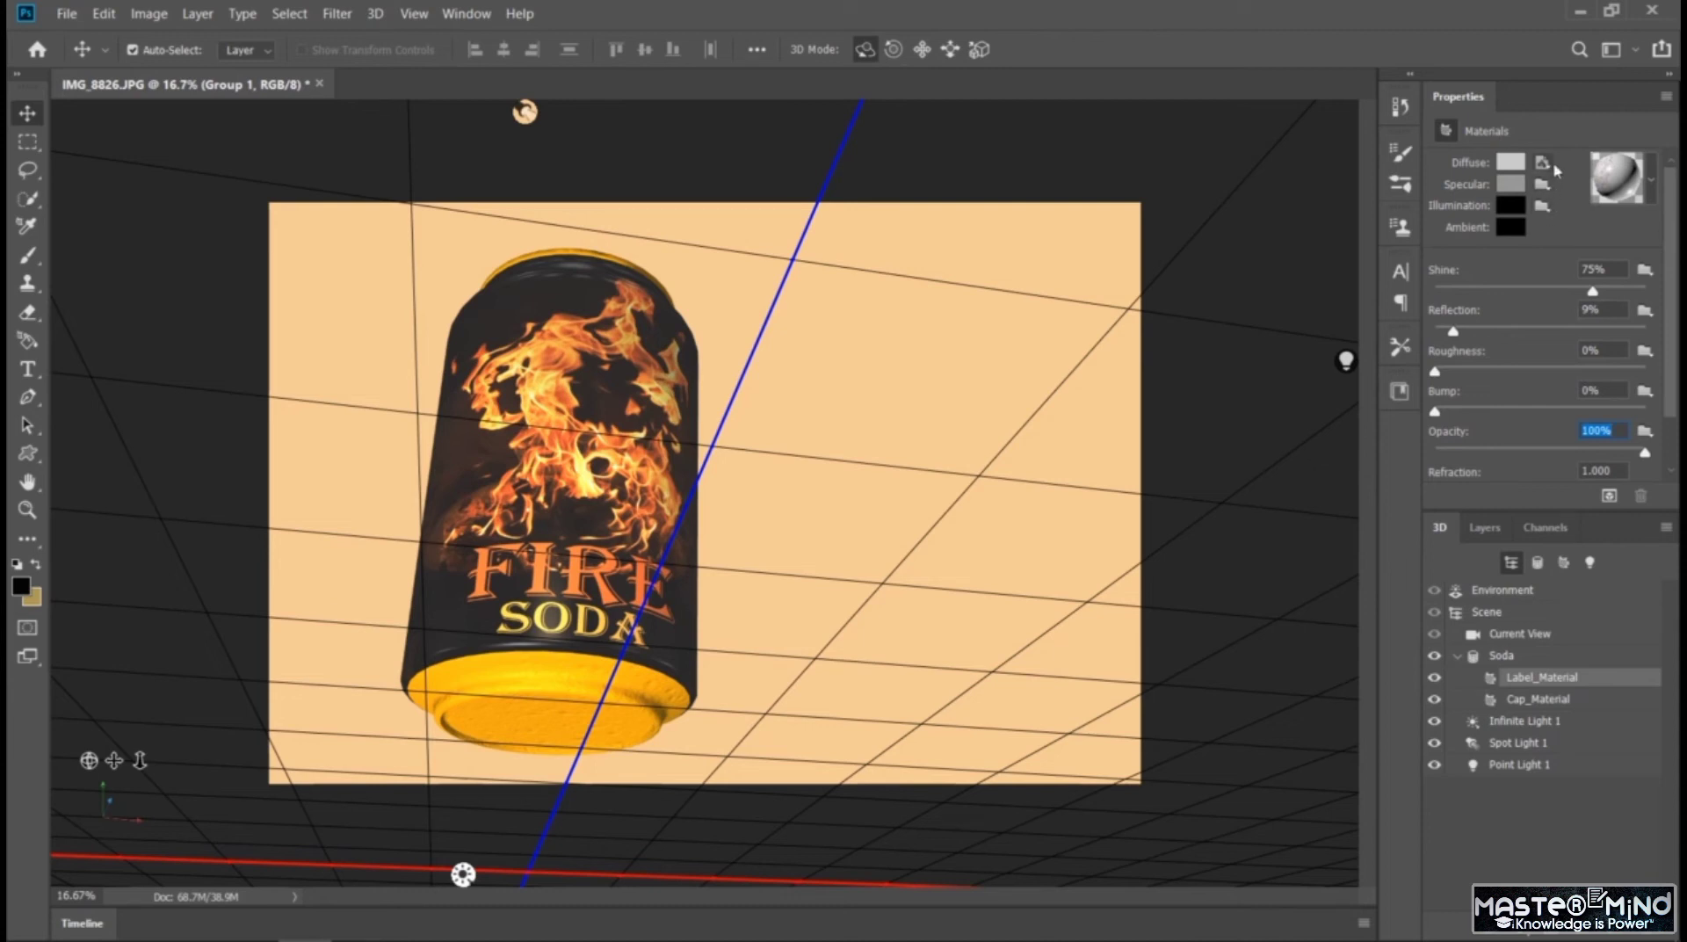
{"action": "left_click", "coordinate": [1650, 177]}
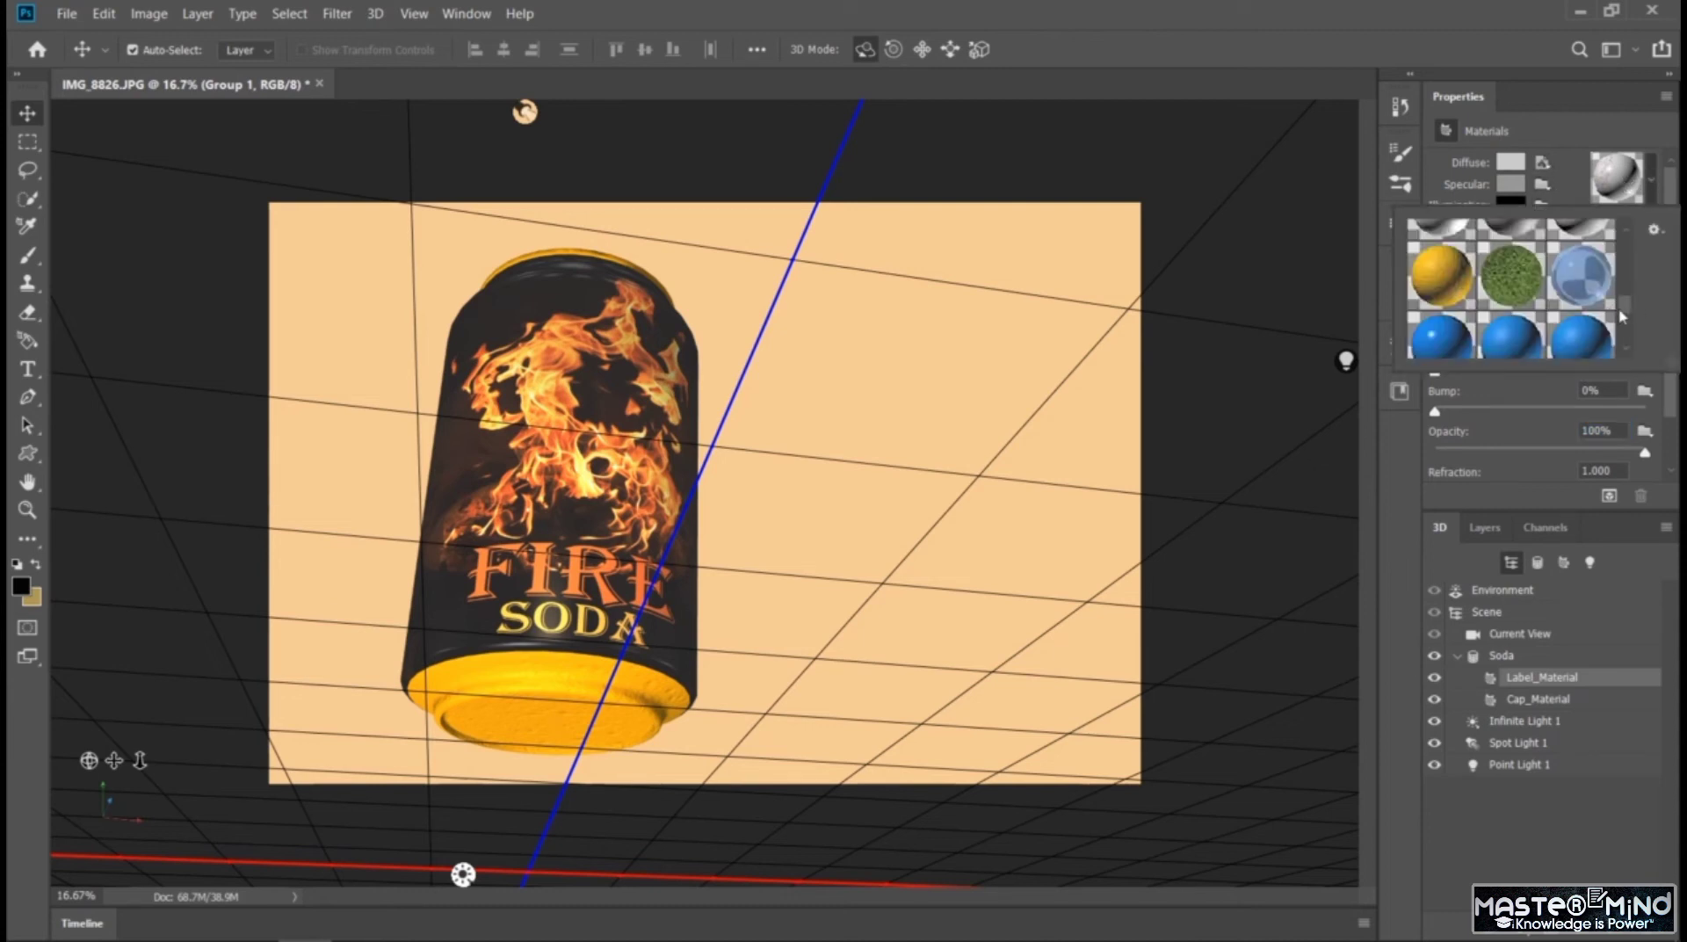
{"action": "left_click_drag", "start_coordinate": [1621, 310], "coordinate": [1621, 264]}
{"action": "left_click", "coordinate": [1419, 343]}
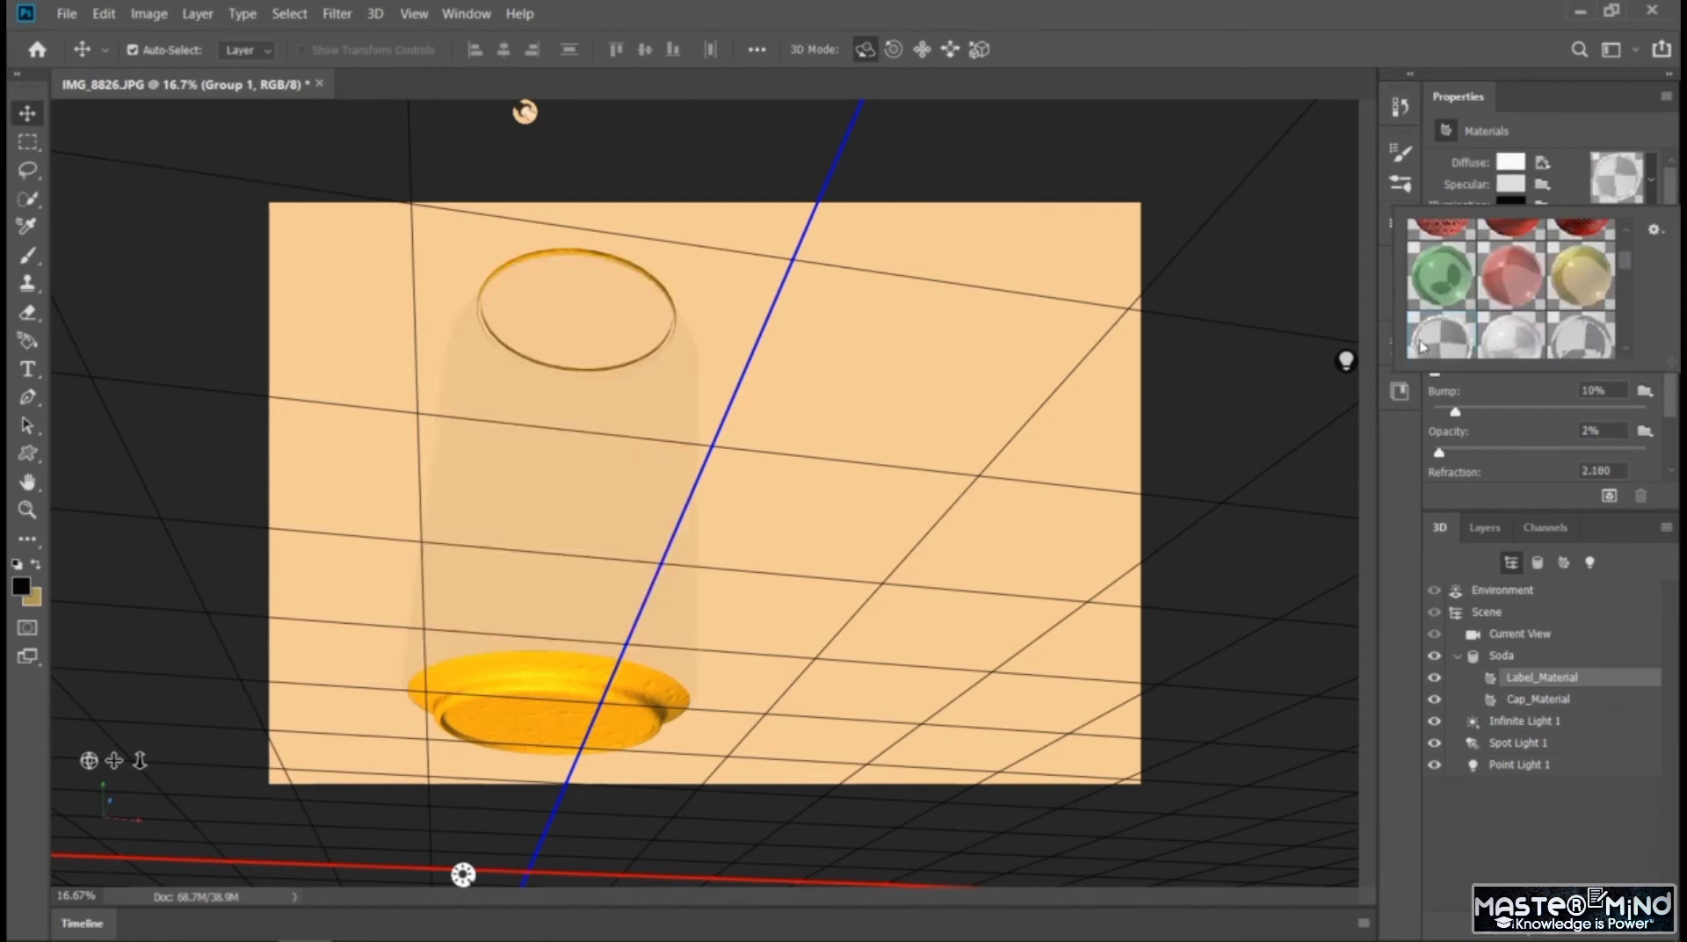
{"action": "left_click", "coordinate": [1419, 342]}
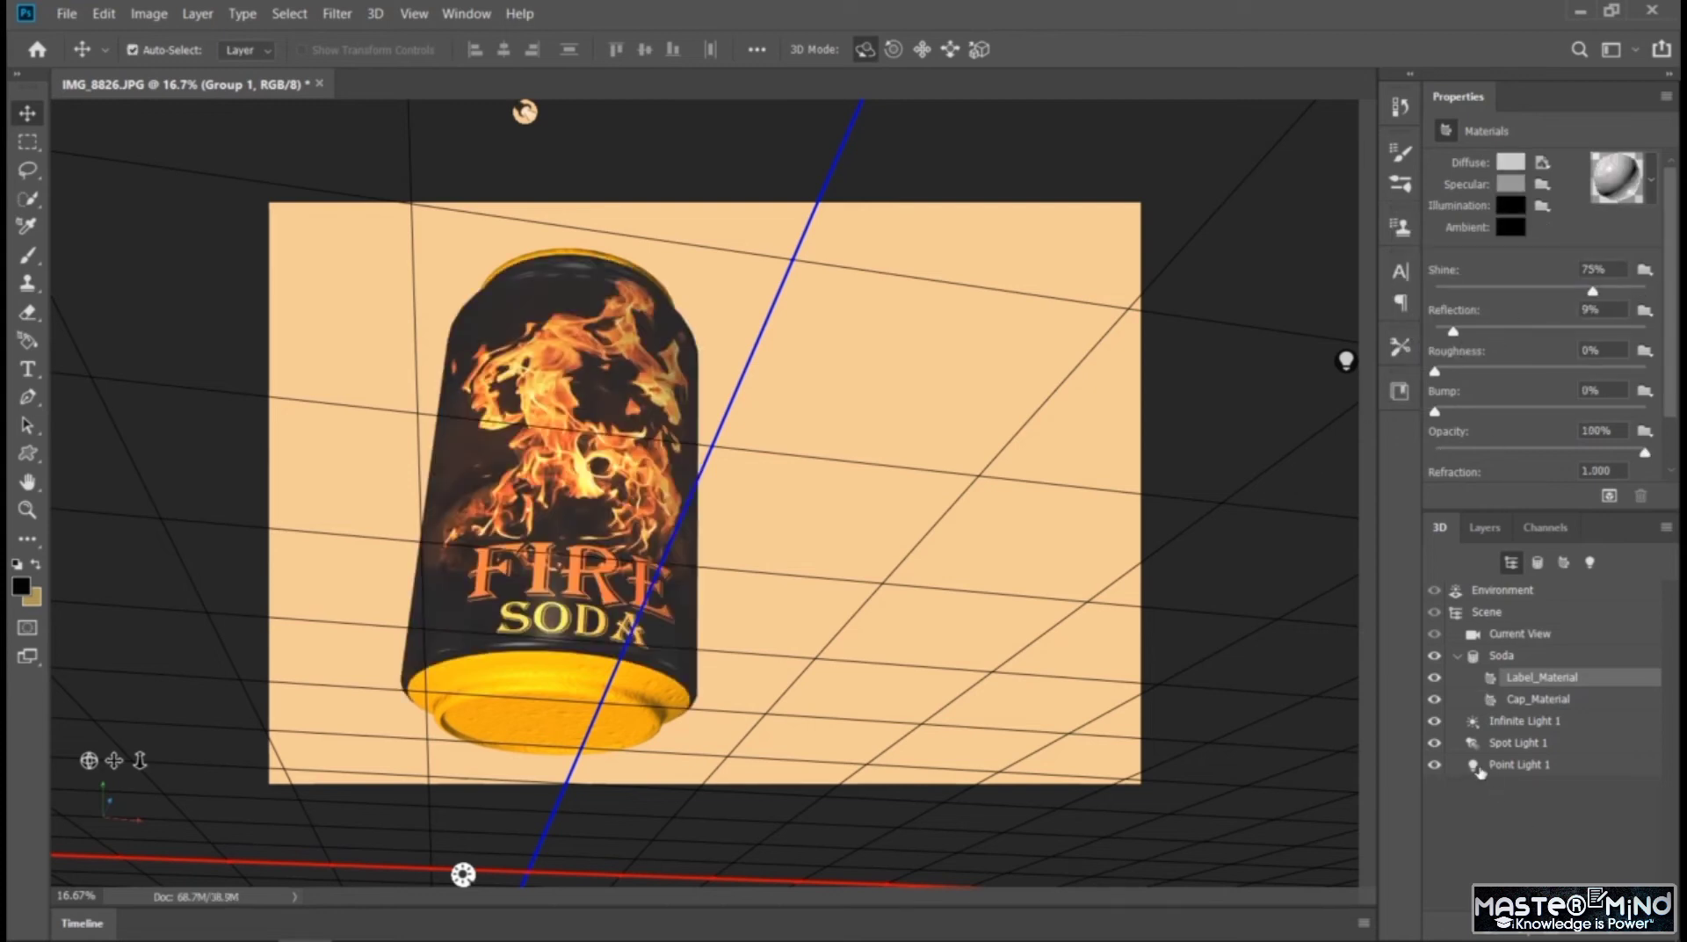
Set the camera's field of view to a 47 mm lens and try a depth-of-field distance of 0.31, restoring 0.5
{"action": "left_click", "coordinate": [1509, 636]}
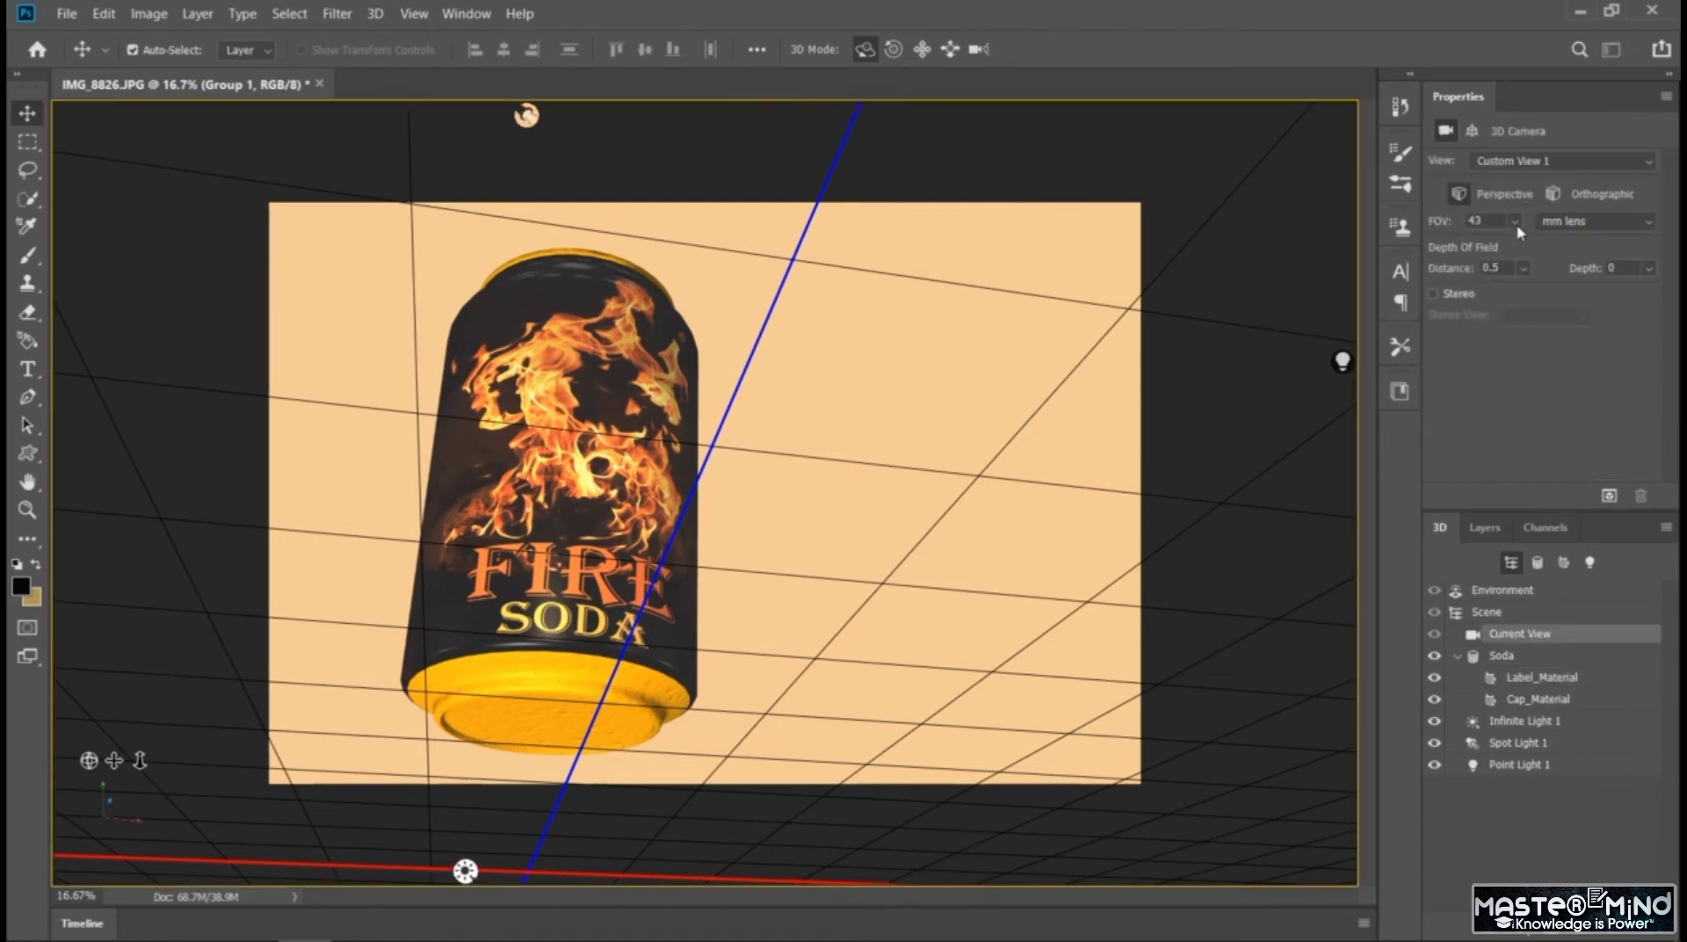
{"action": "left_click", "coordinate": [1514, 221]}
{"action": "left_click_drag", "start_coordinate": [1525, 250], "coordinate": [1520, 291]}
{"action": "left_click", "coordinate": [1525, 268]}
{"action": "left_click", "coordinate": [1568, 391]}
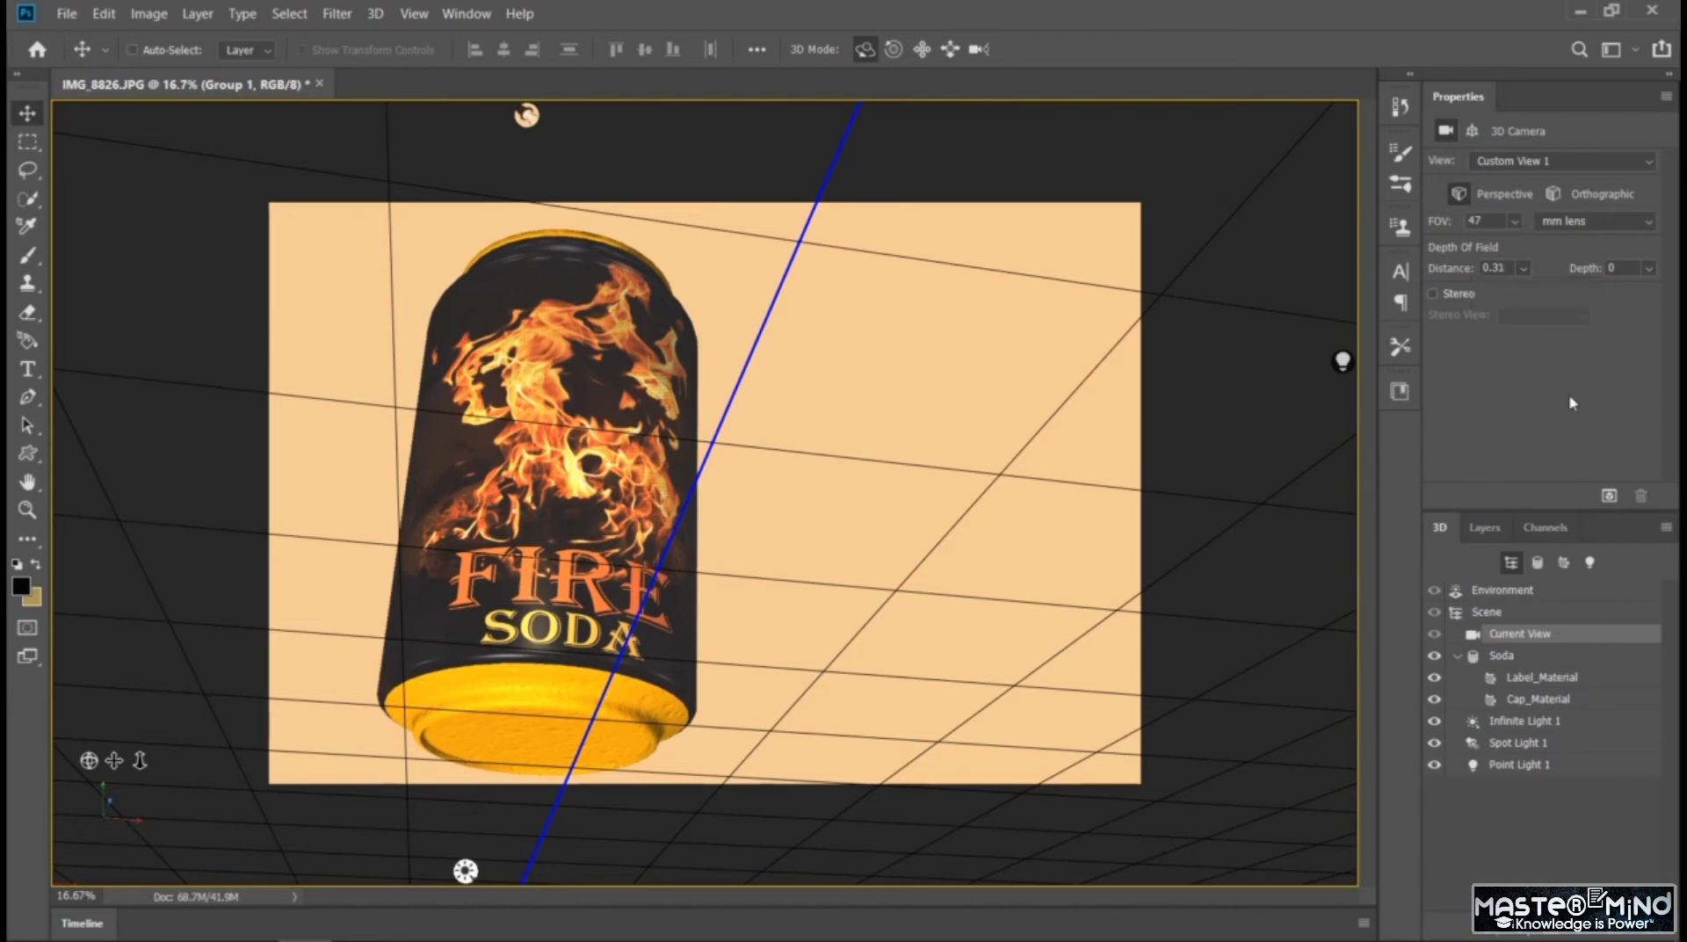
{"action": "key", "text": "ctrl+z"}
{"action": "key", "text": "ctrl+z"}
Try a depth-of-field depth of 1.6 on the camera and set it back to 0
{"action": "left_click", "coordinate": [1649, 269]}
{"action": "left_click_drag", "start_coordinate": [1563, 295], "coordinate": [1583, 326]}
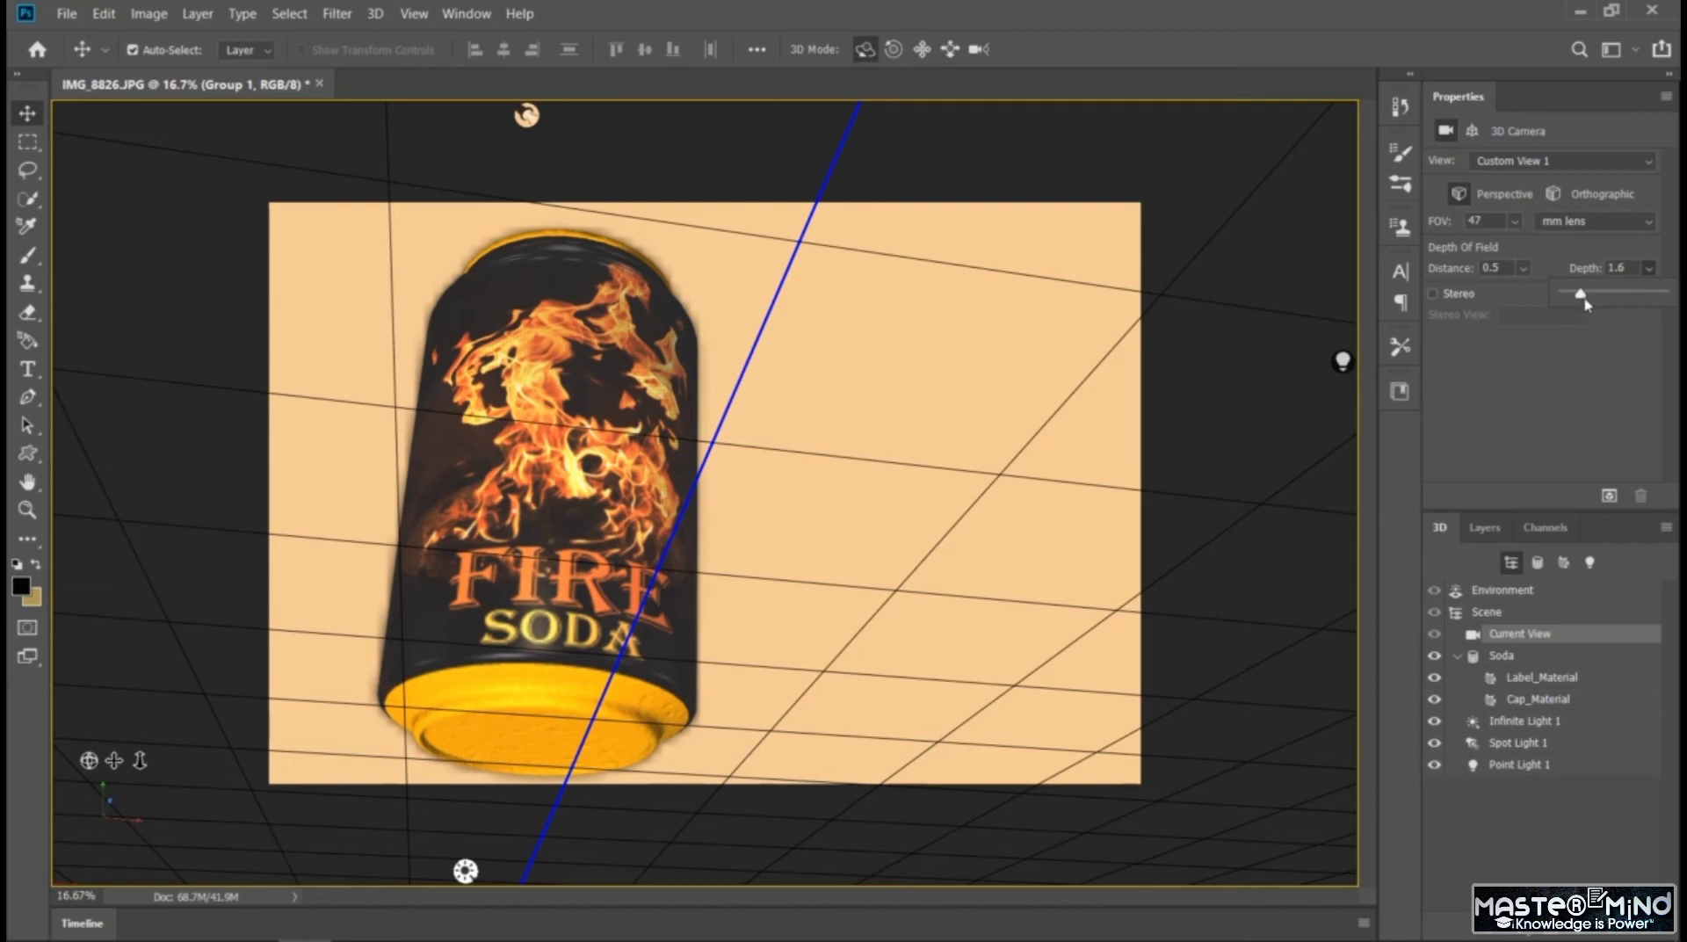
{"action": "left_click_drag", "start_coordinate": [1584, 300], "coordinate": [1560, 297]}
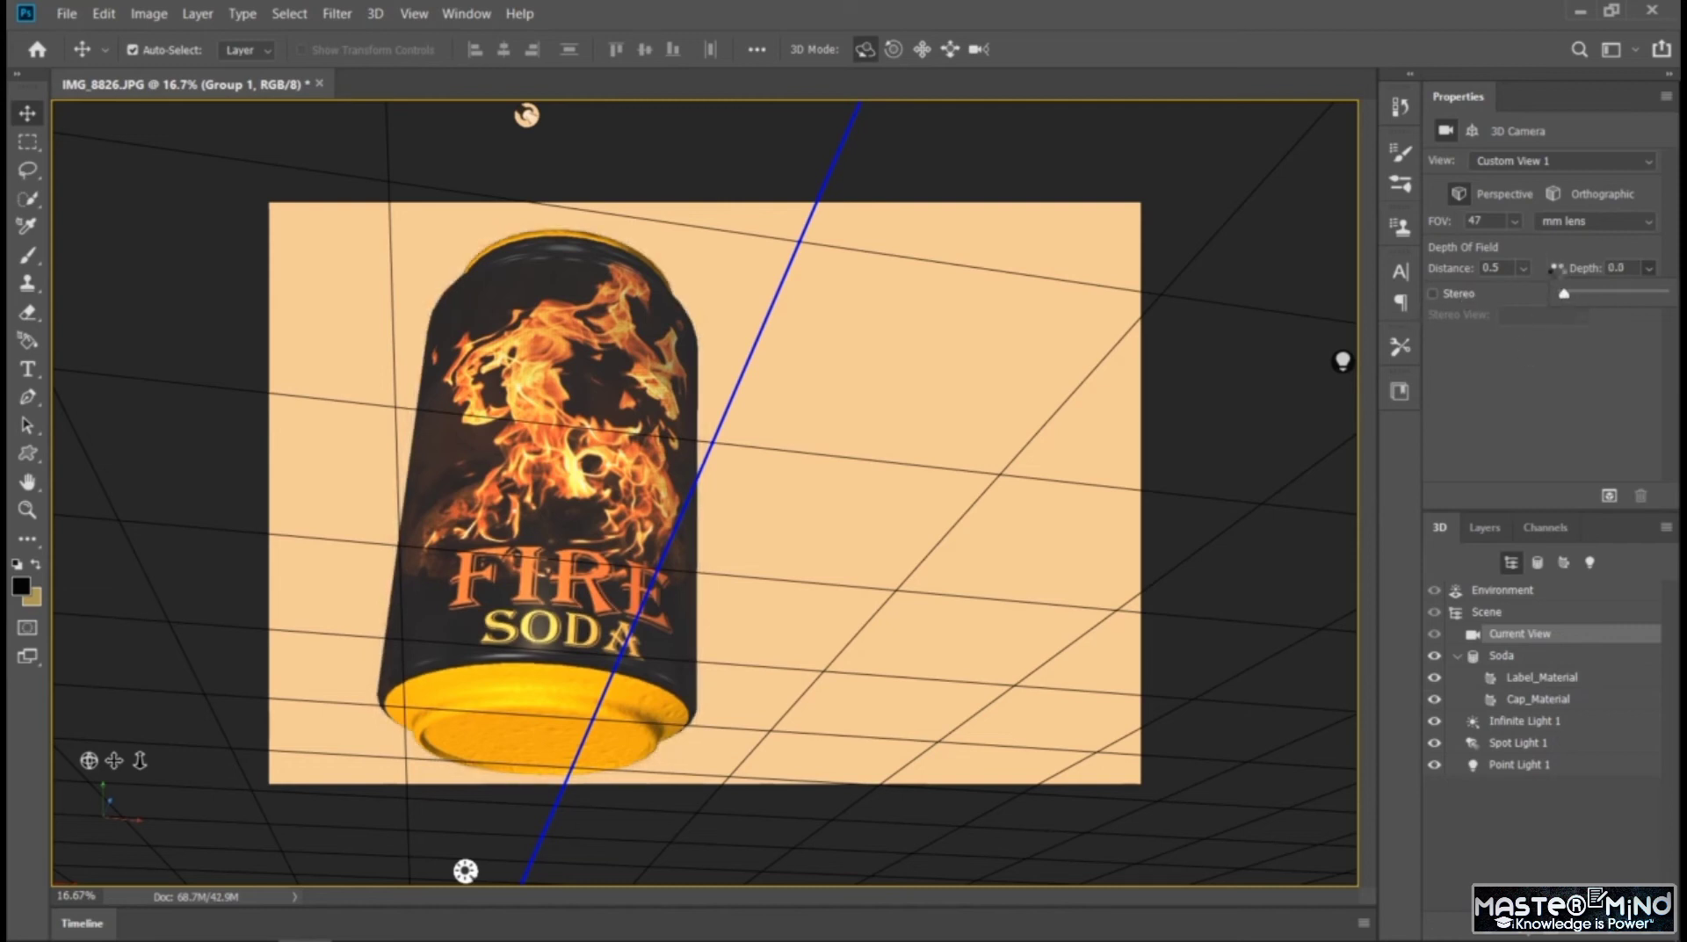
{"action": "left_click", "coordinate": [1514, 290]}
{"action": "left_click", "coordinate": [1557, 162]}
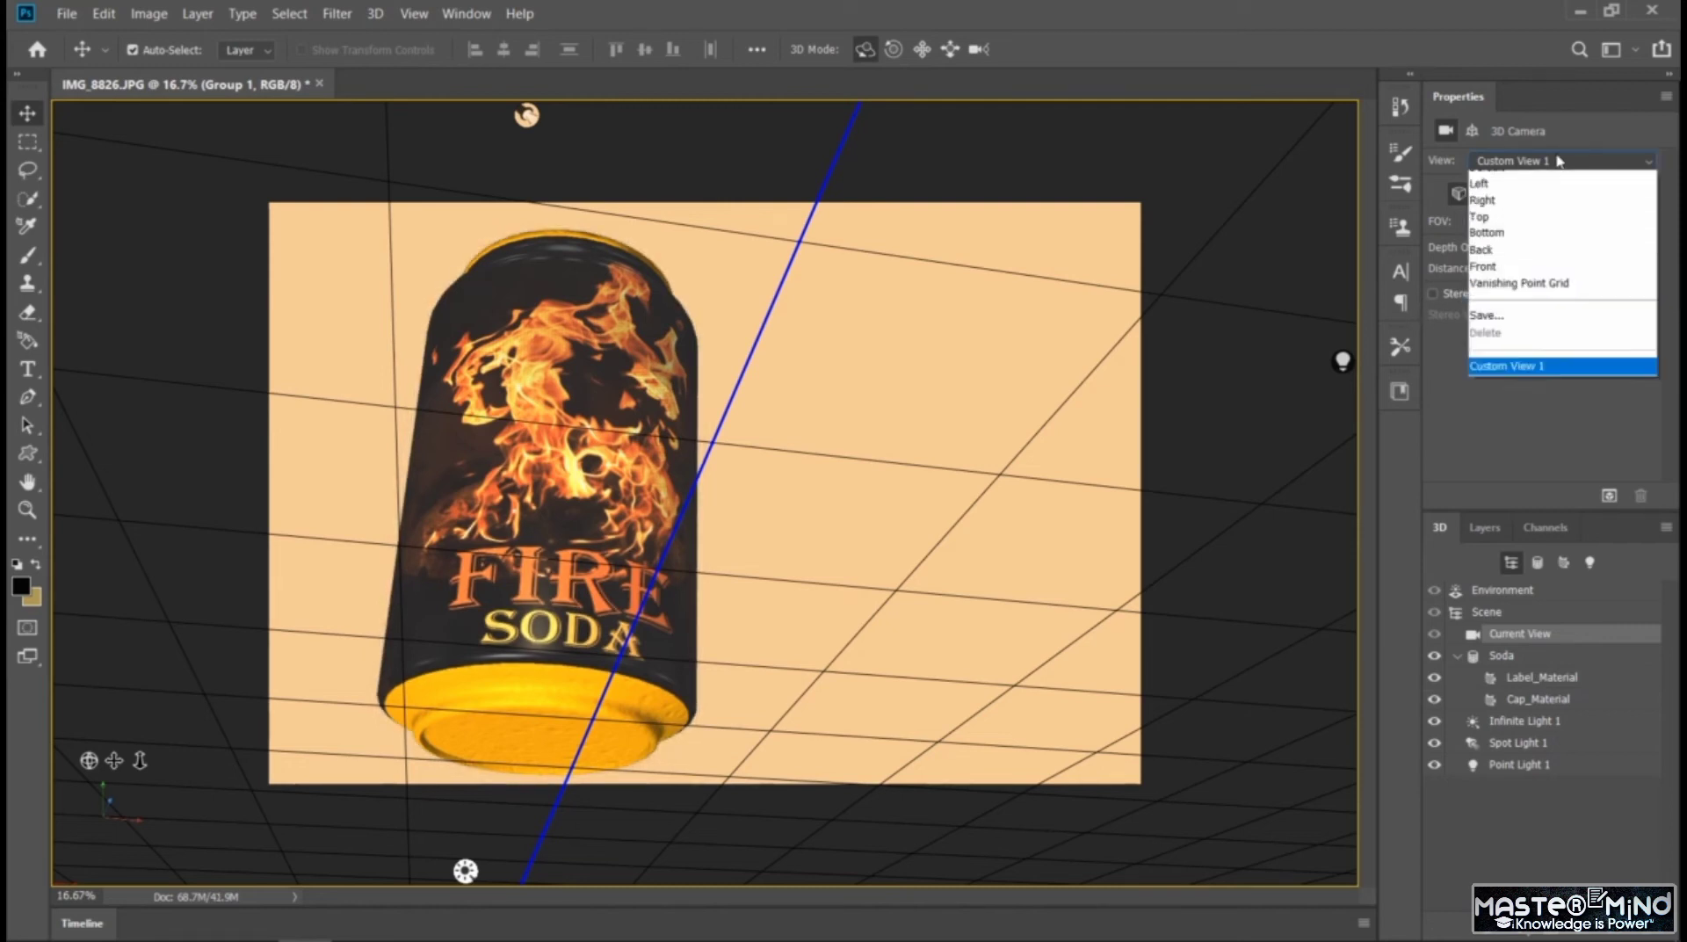
{"action": "left_click", "coordinate": [1557, 162]}
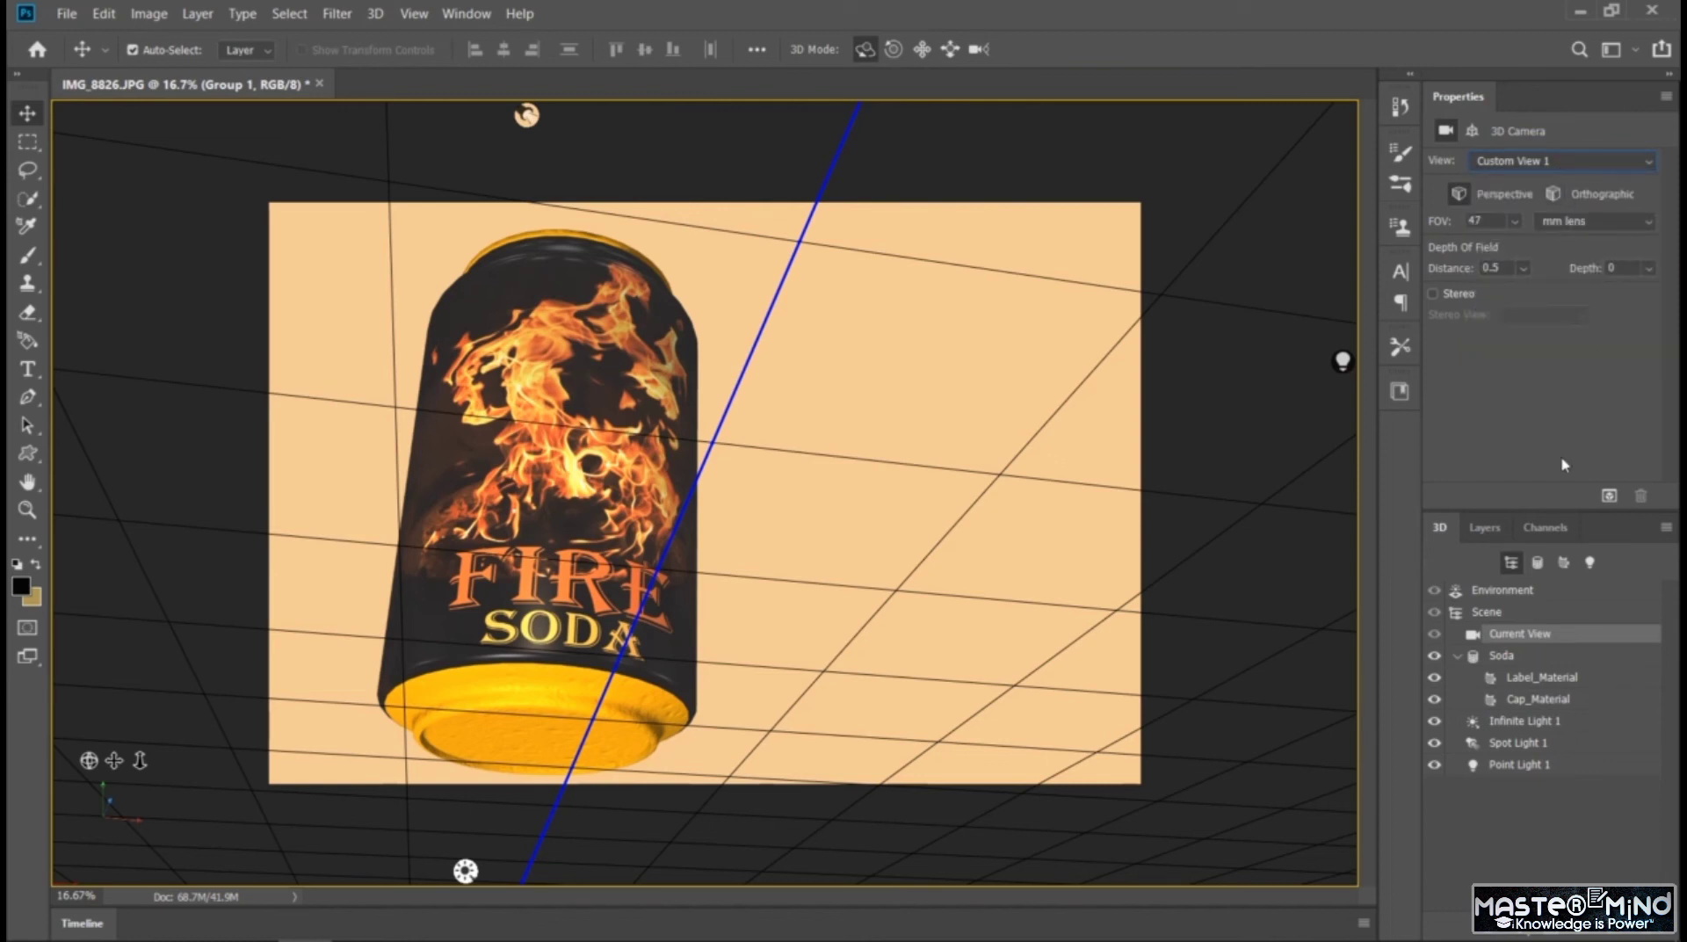
Set the environment's image-based light intensity to 62% and the ground-plane shadow color to red, RGB 182, 22, 22
{"action": "left_click", "coordinate": [1530, 591]}
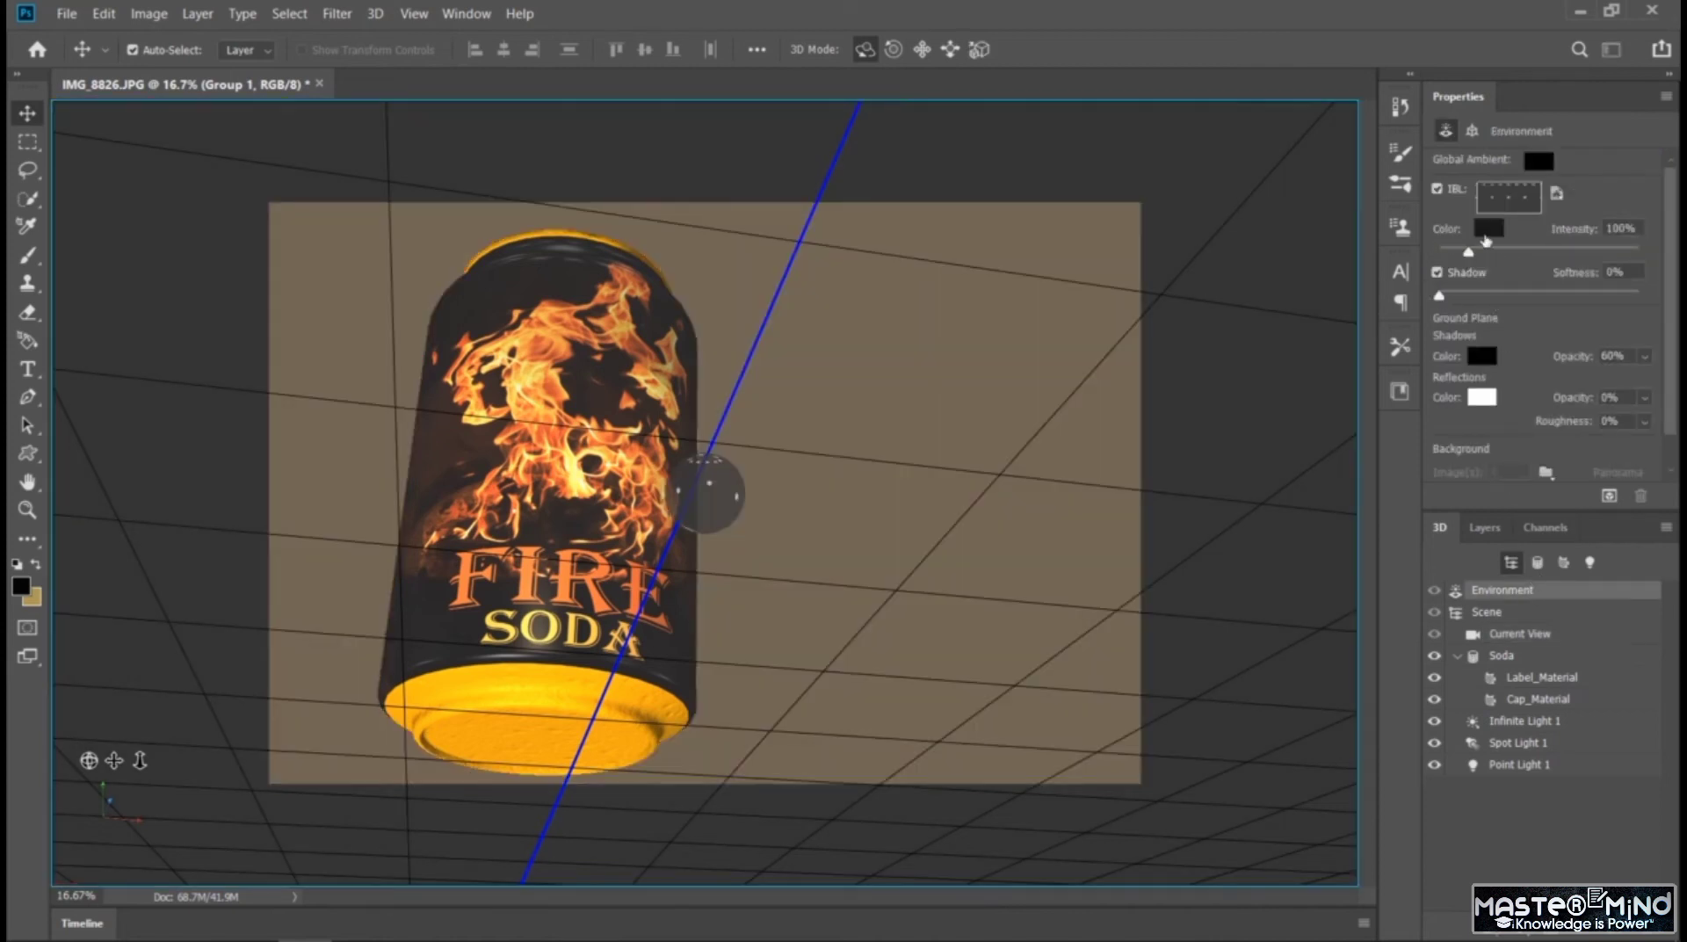
{"action": "mouse_move", "coordinate": [1468, 252]}
{"action": "left_mouse_down"}
{"action": "mouse_move", "coordinate": [1506, 255]}
{"action": "mouse_move", "coordinate": [1461, 262]}
{"action": "left_mouse_up"}
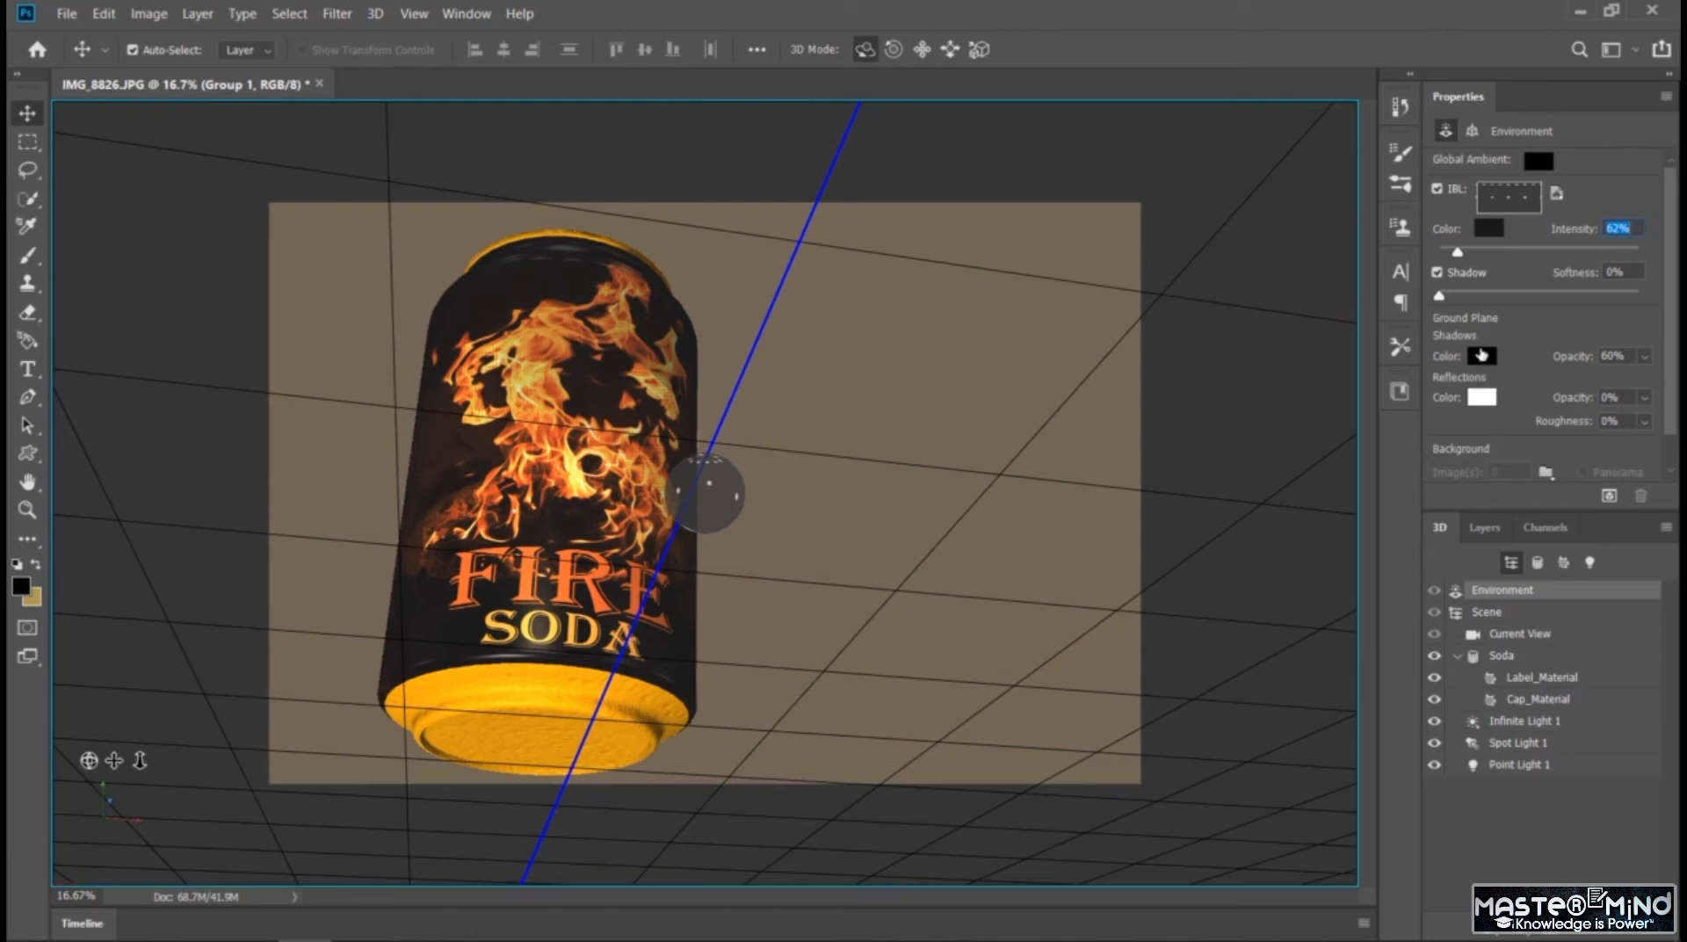
{"action": "left_click", "coordinate": [1481, 355]}
{"action": "left_click", "coordinate": [1345, 646]}
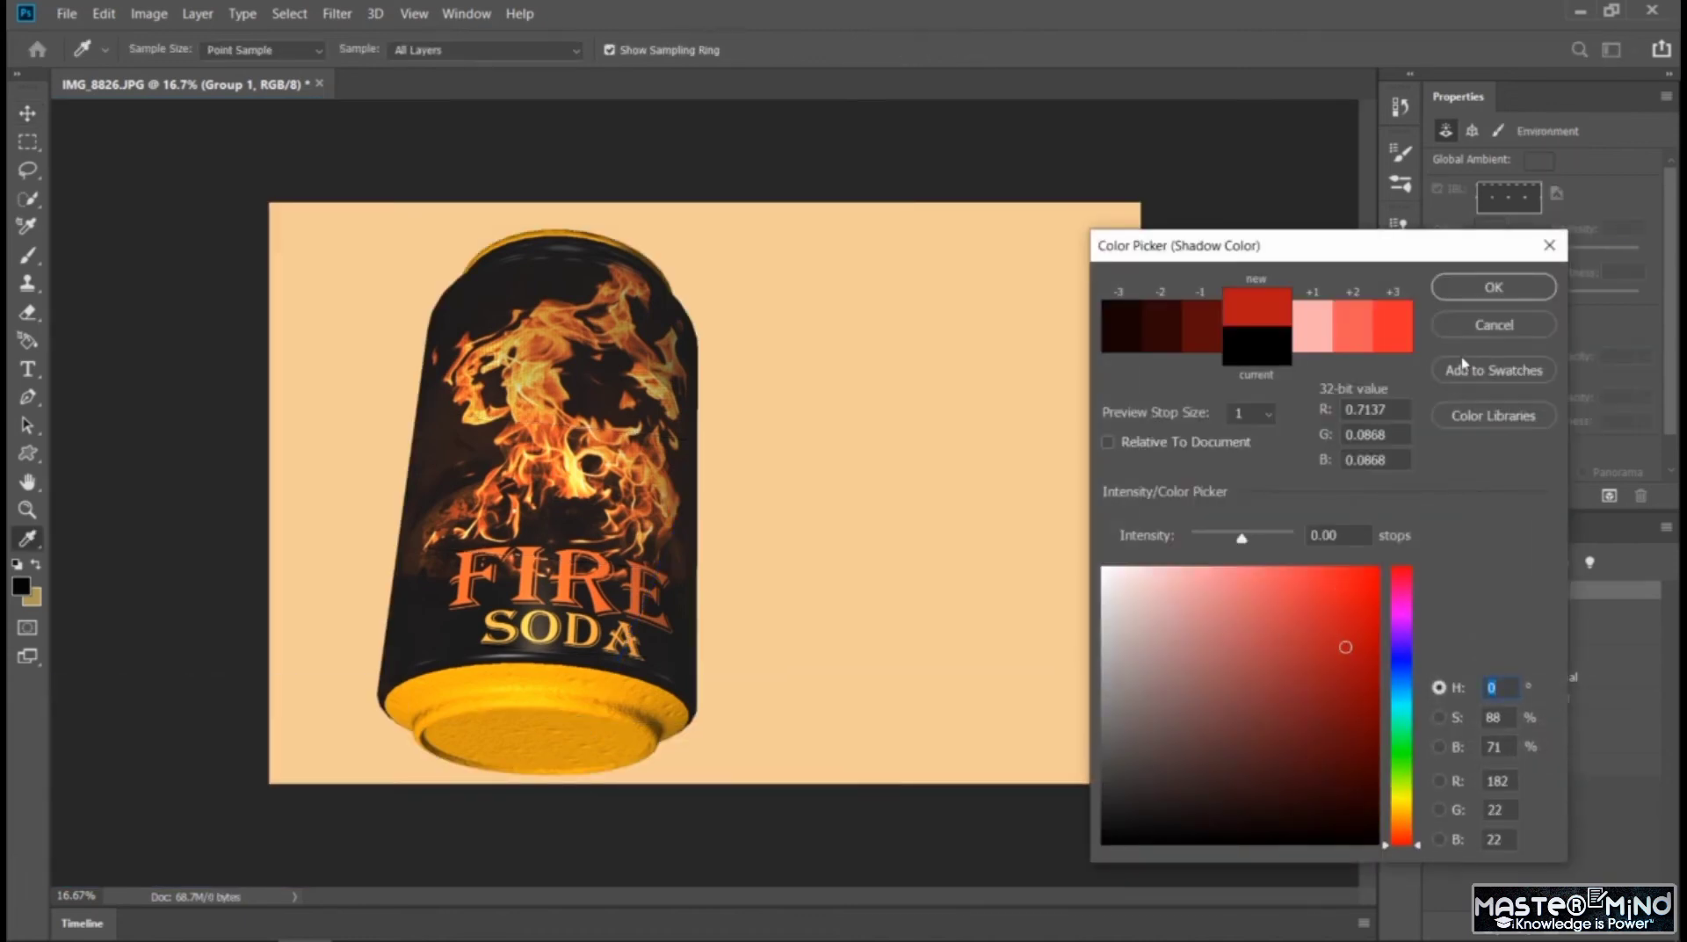
{"action": "left_click", "coordinate": [1494, 287]}
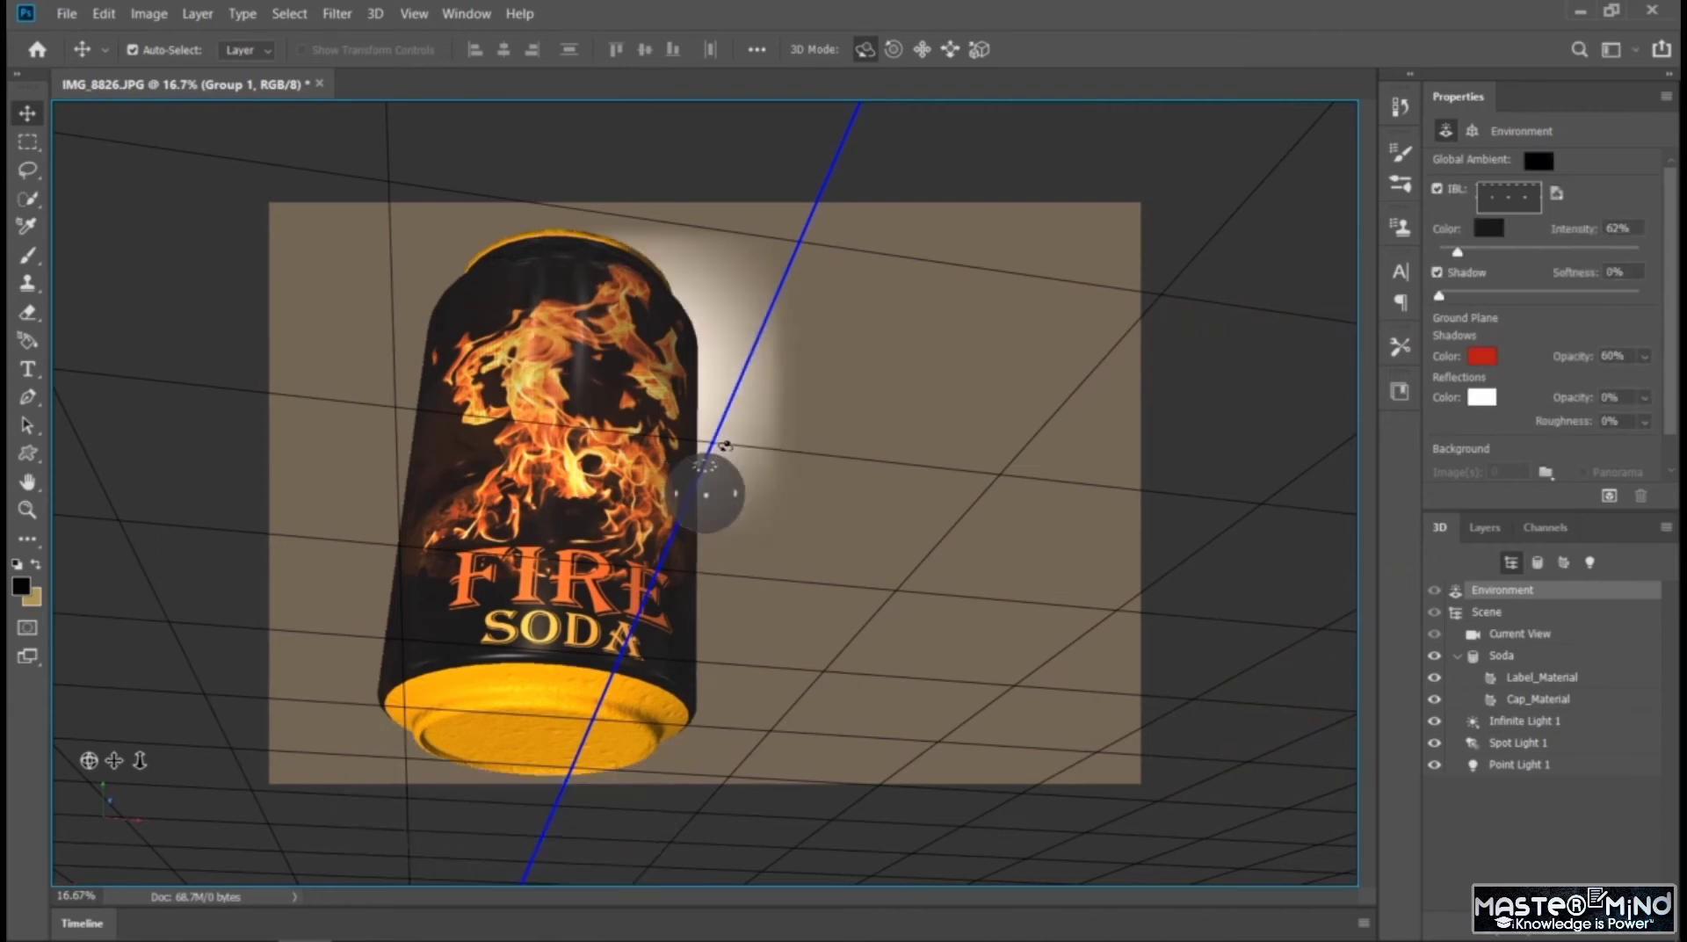
Rotate the environment's image-based light around the can and set the ground-plane reflection color to a soft pinkish red
{"action": "left_click_drag", "start_coordinate": [725, 446], "coordinate": [718, 457]}
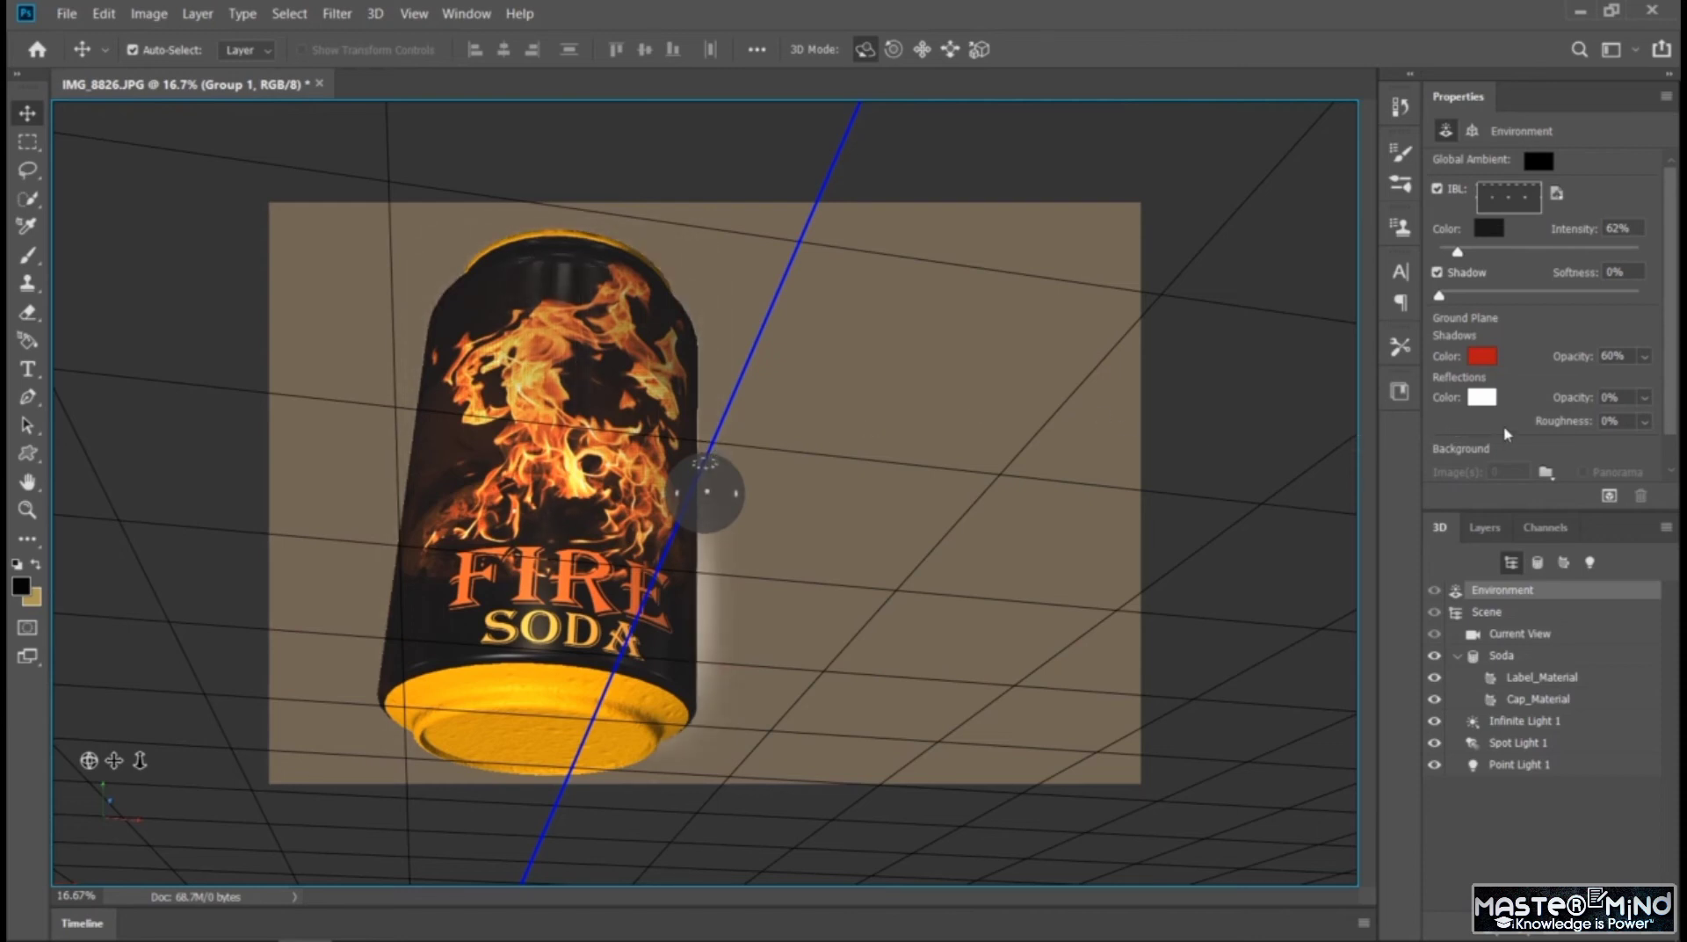
{"action": "left_click", "coordinate": [1481, 398]}
{"action": "left_click", "coordinate": [1210, 626]}
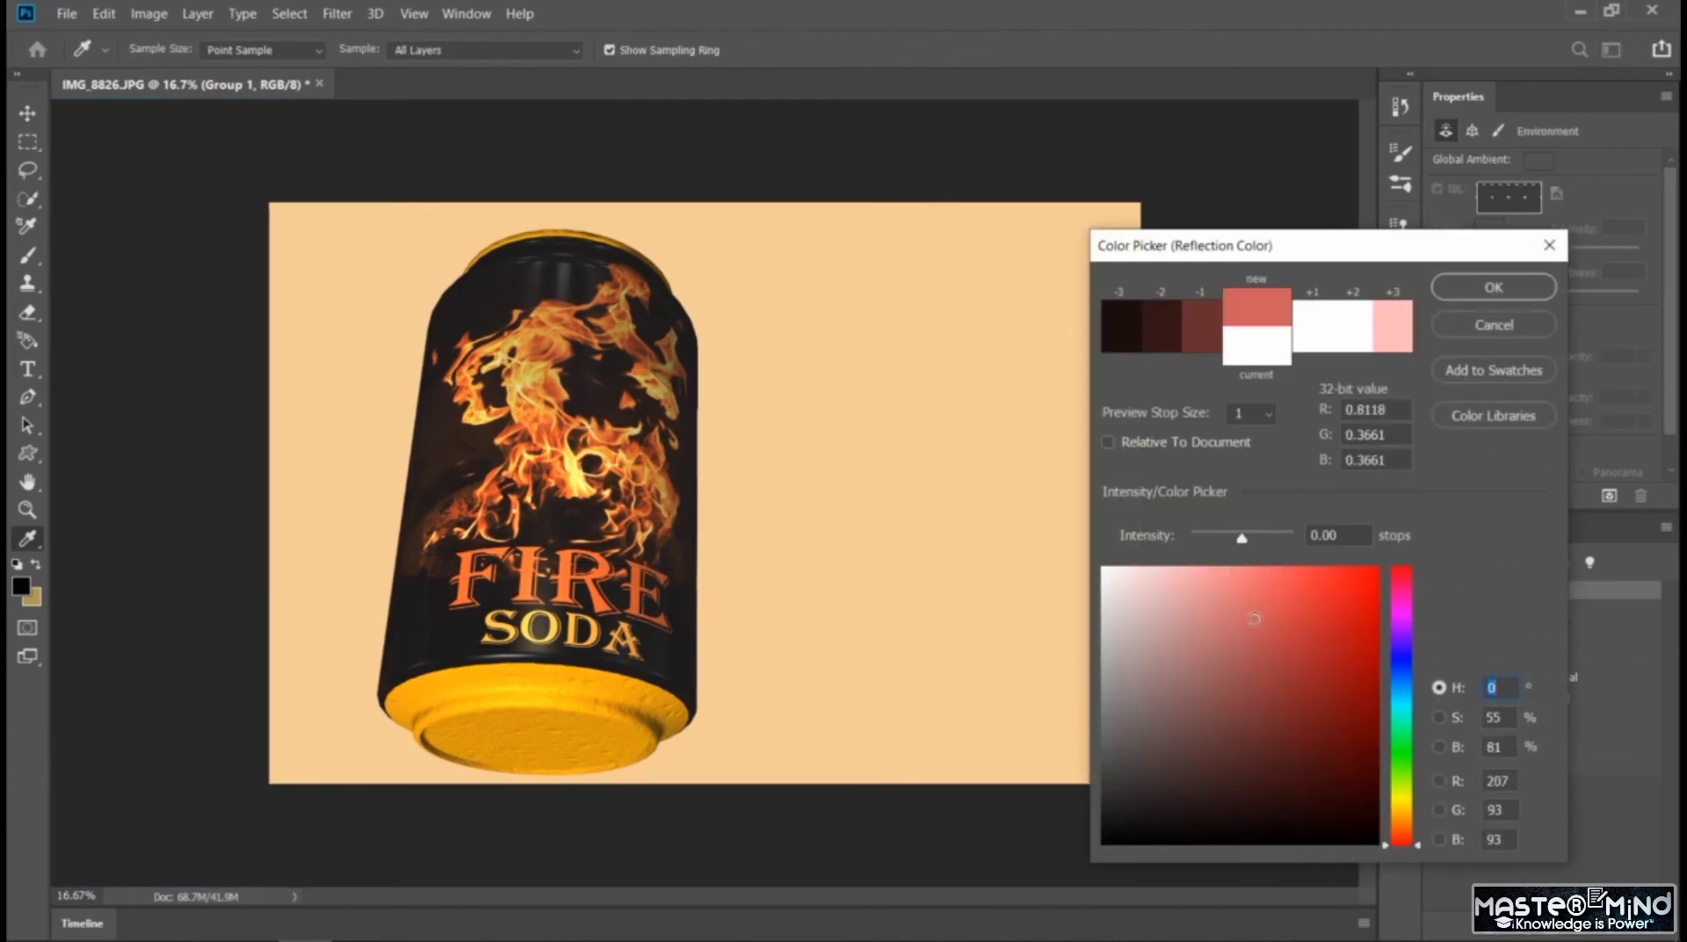
{"action": "left_click", "coordinate": [1512, 294]}
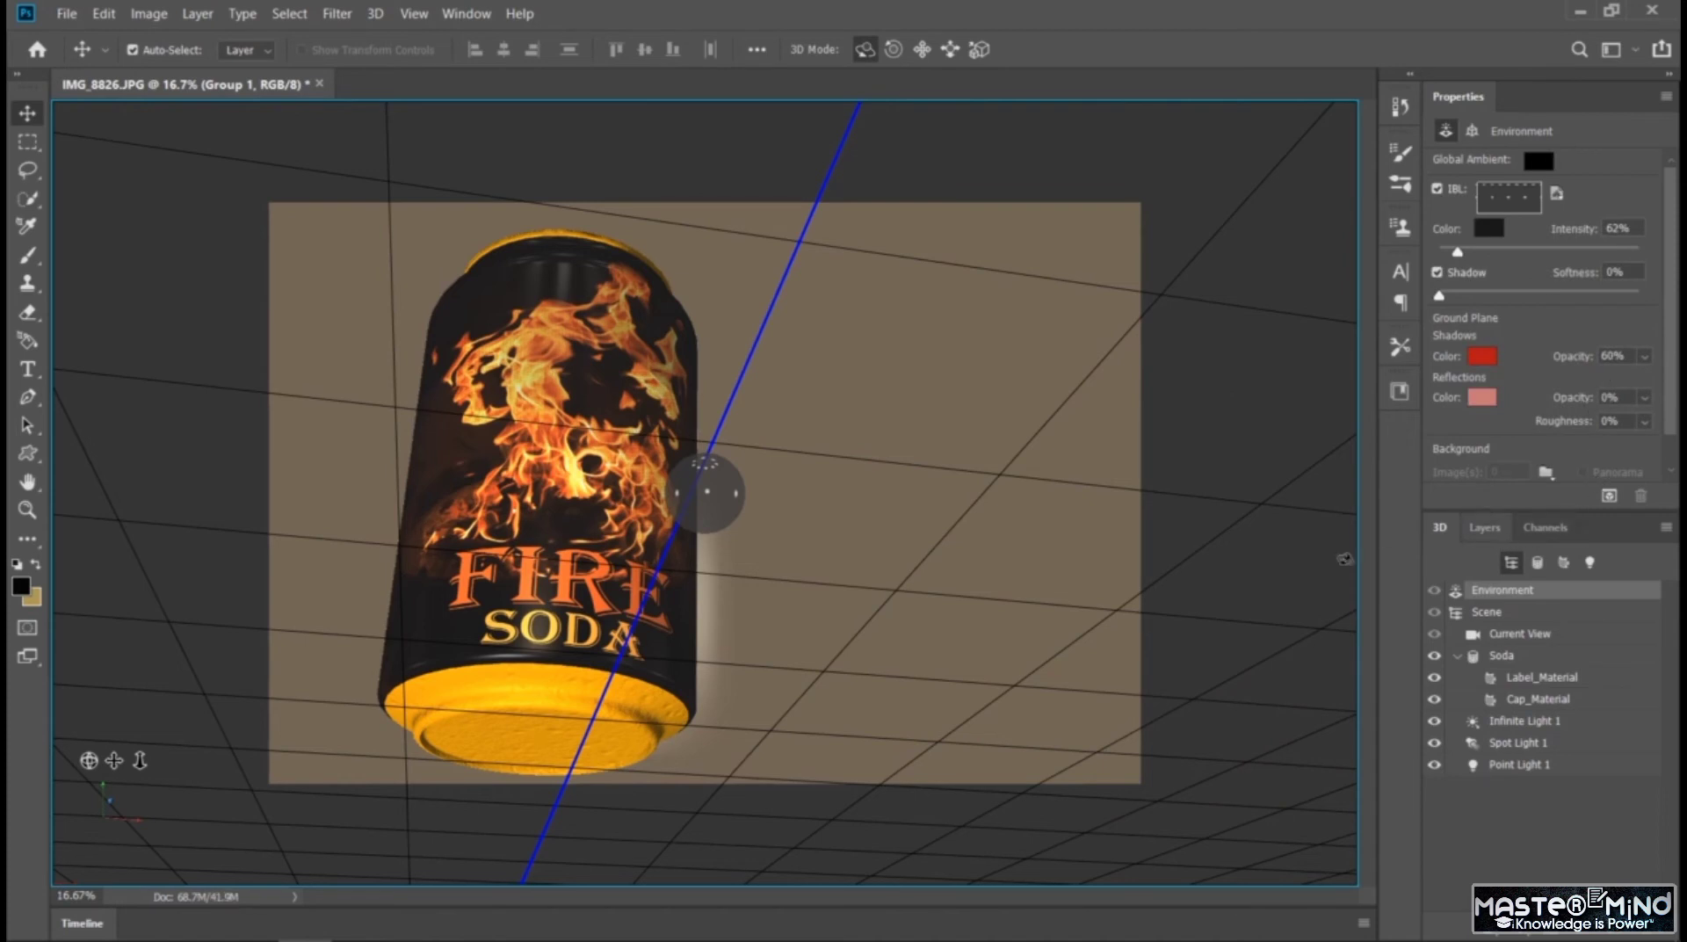
Hide the Group 1 layer with the 3D can and show it again
{"action": "left_click", "coordinate": [1485, 527]}
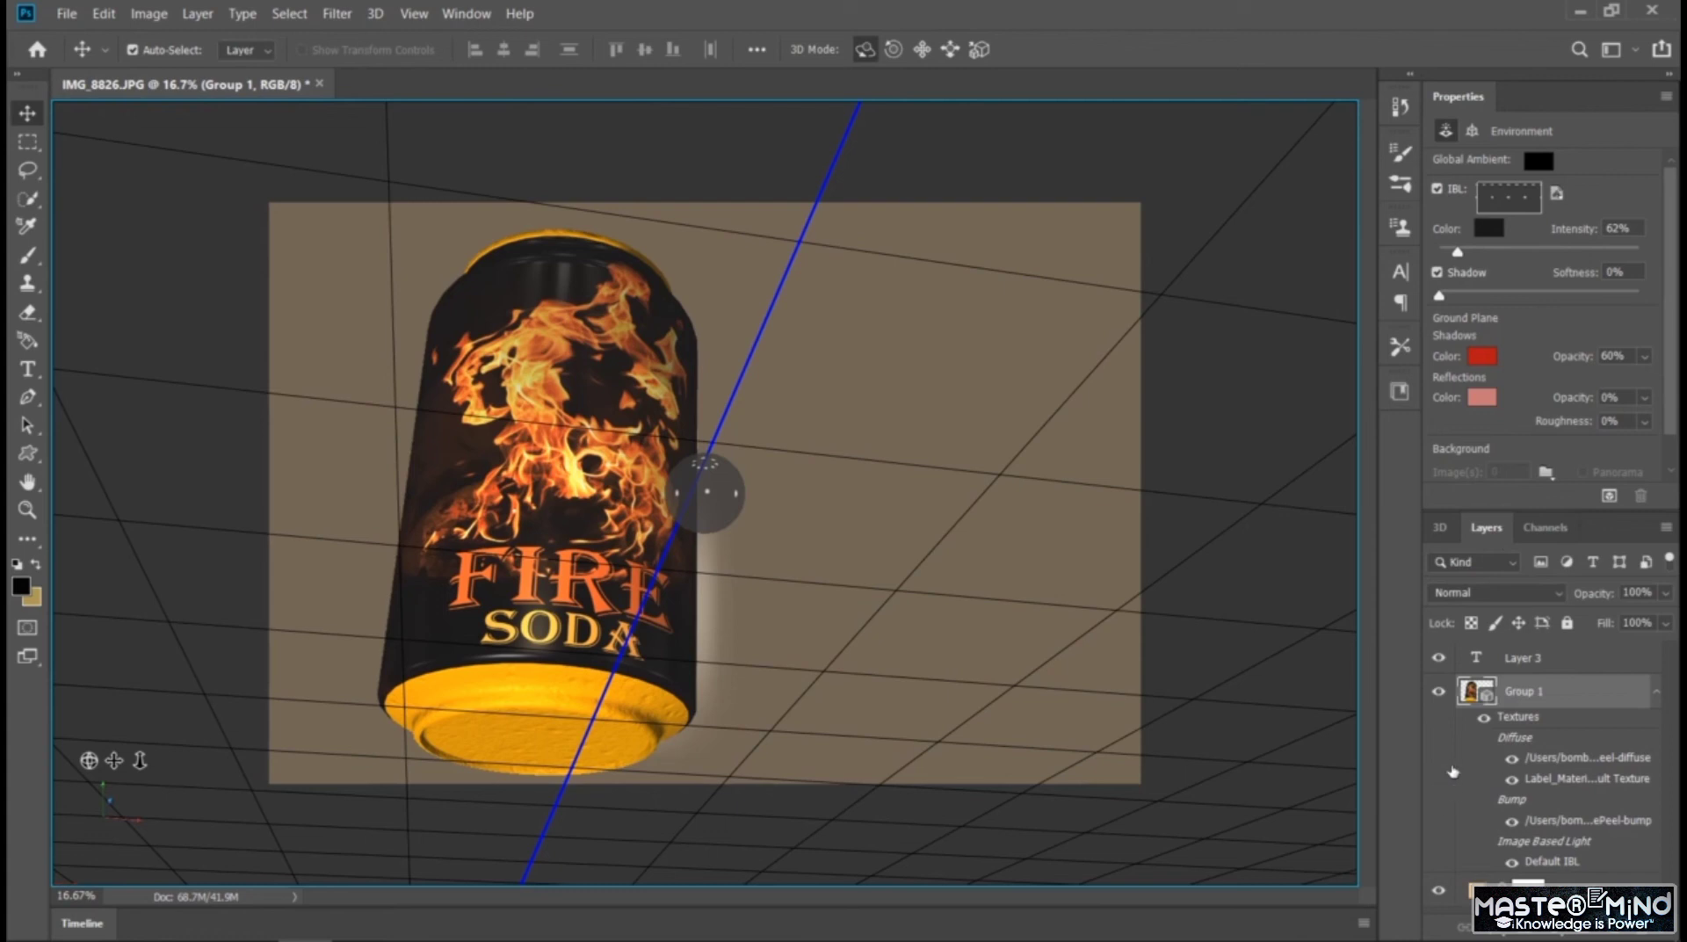
{"action": "left_click", "coordinate": [1439, 689]}
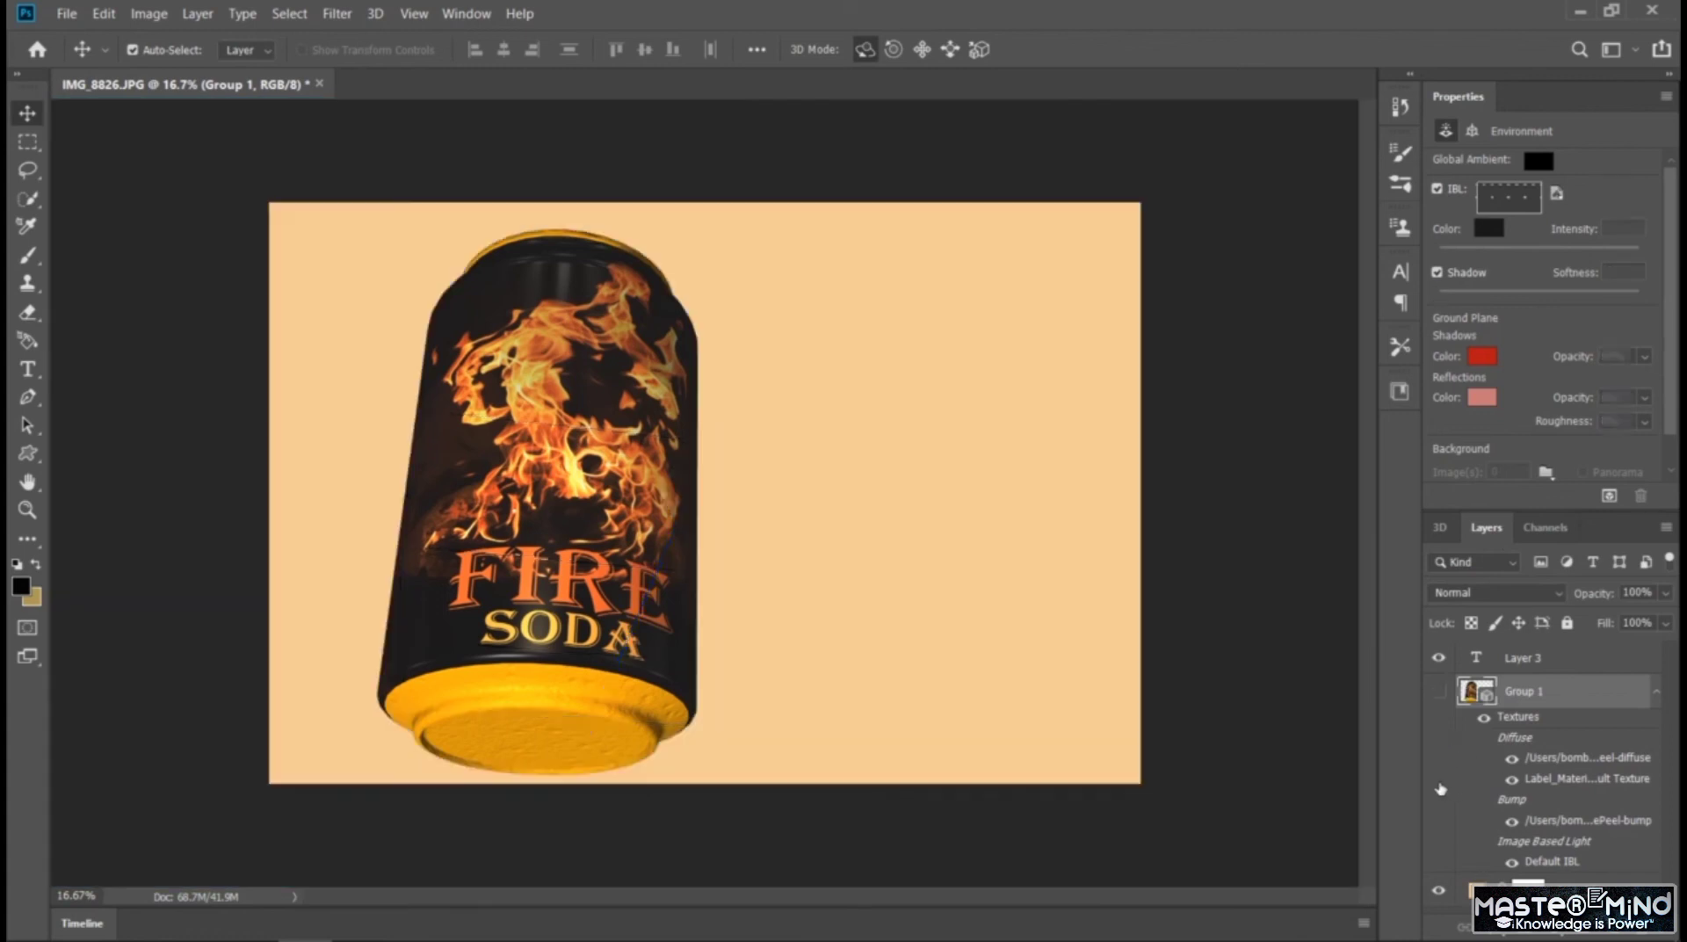
{"action": "left_click", "coordinate": [1439, 691]}
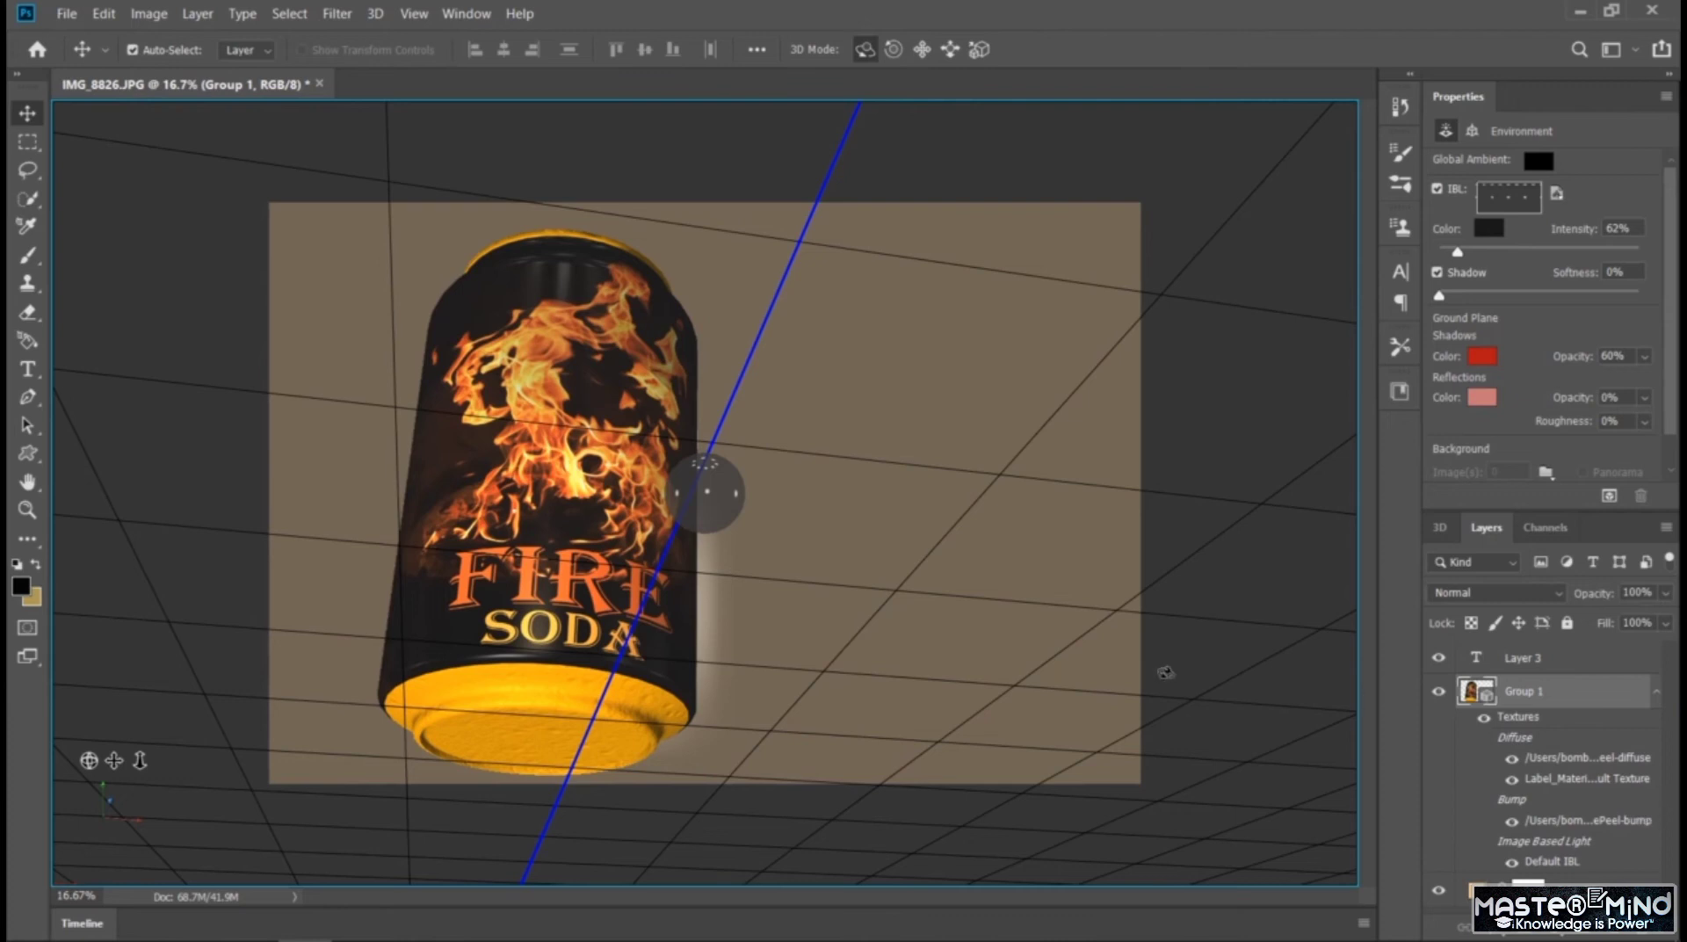
Orbit the 3D camera around the soda can to an upright view with the label facing front
{"action": "left_click", "coordinate": [1165, 672]}
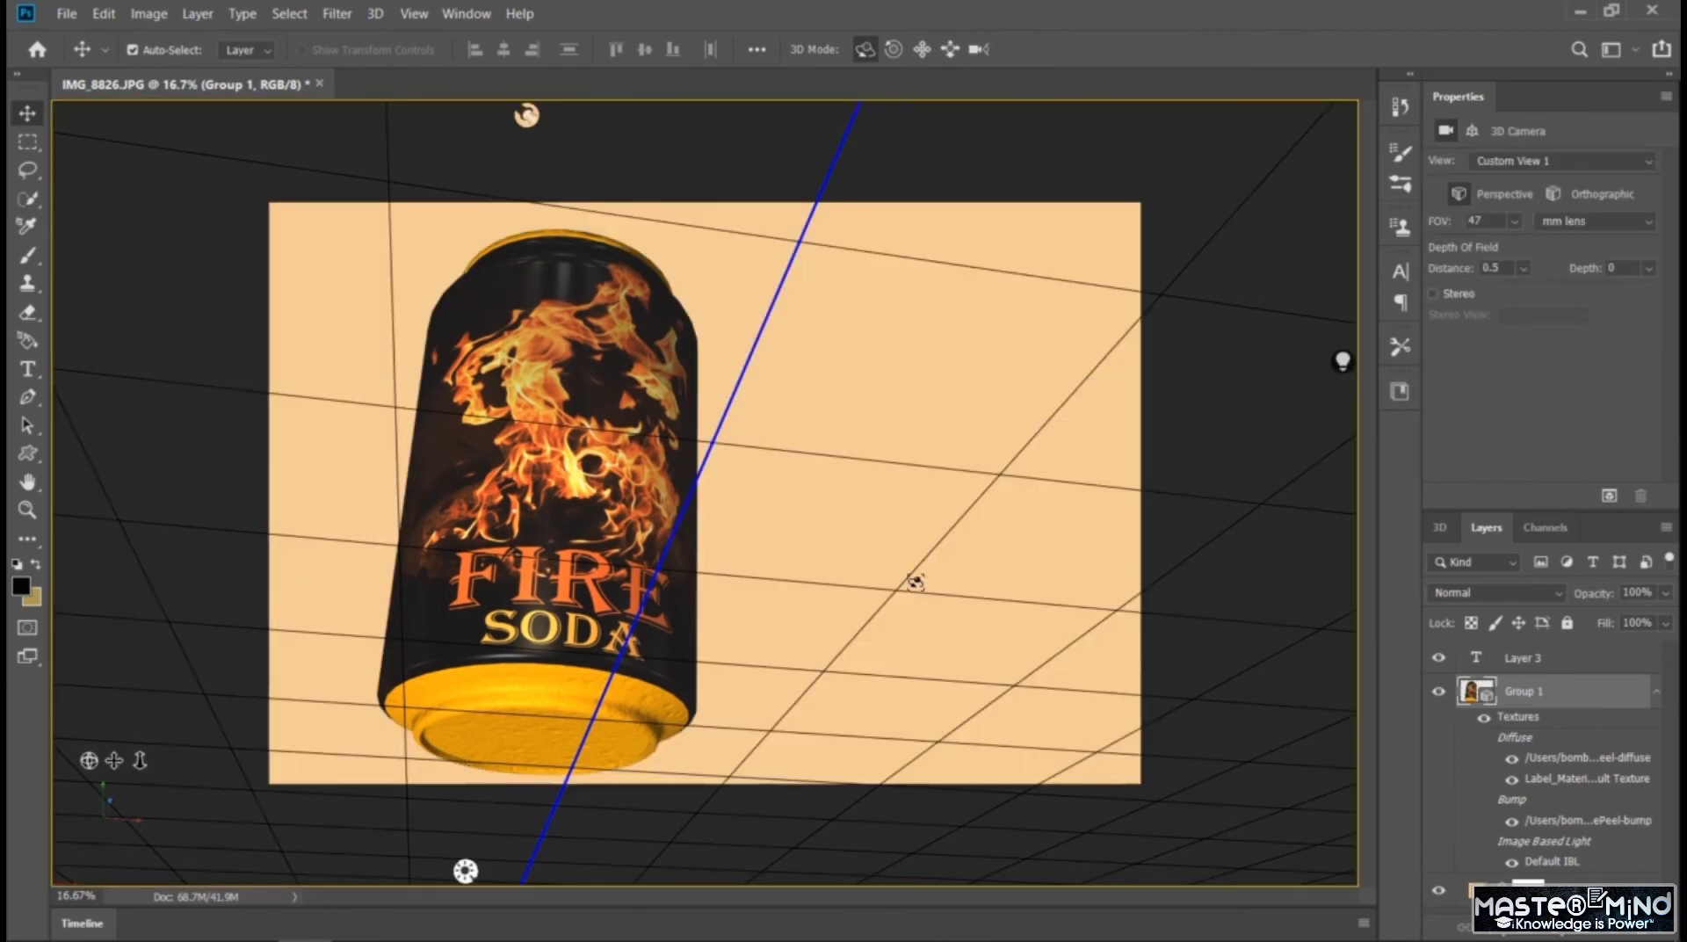
{"action": "left_click_drag", "start_coordinate": [88, 760], "coordinate": [93, 817]}
{"action": "left_click_drag", "start_coordinate": [554, 563], "coordinate": [567, 421]}
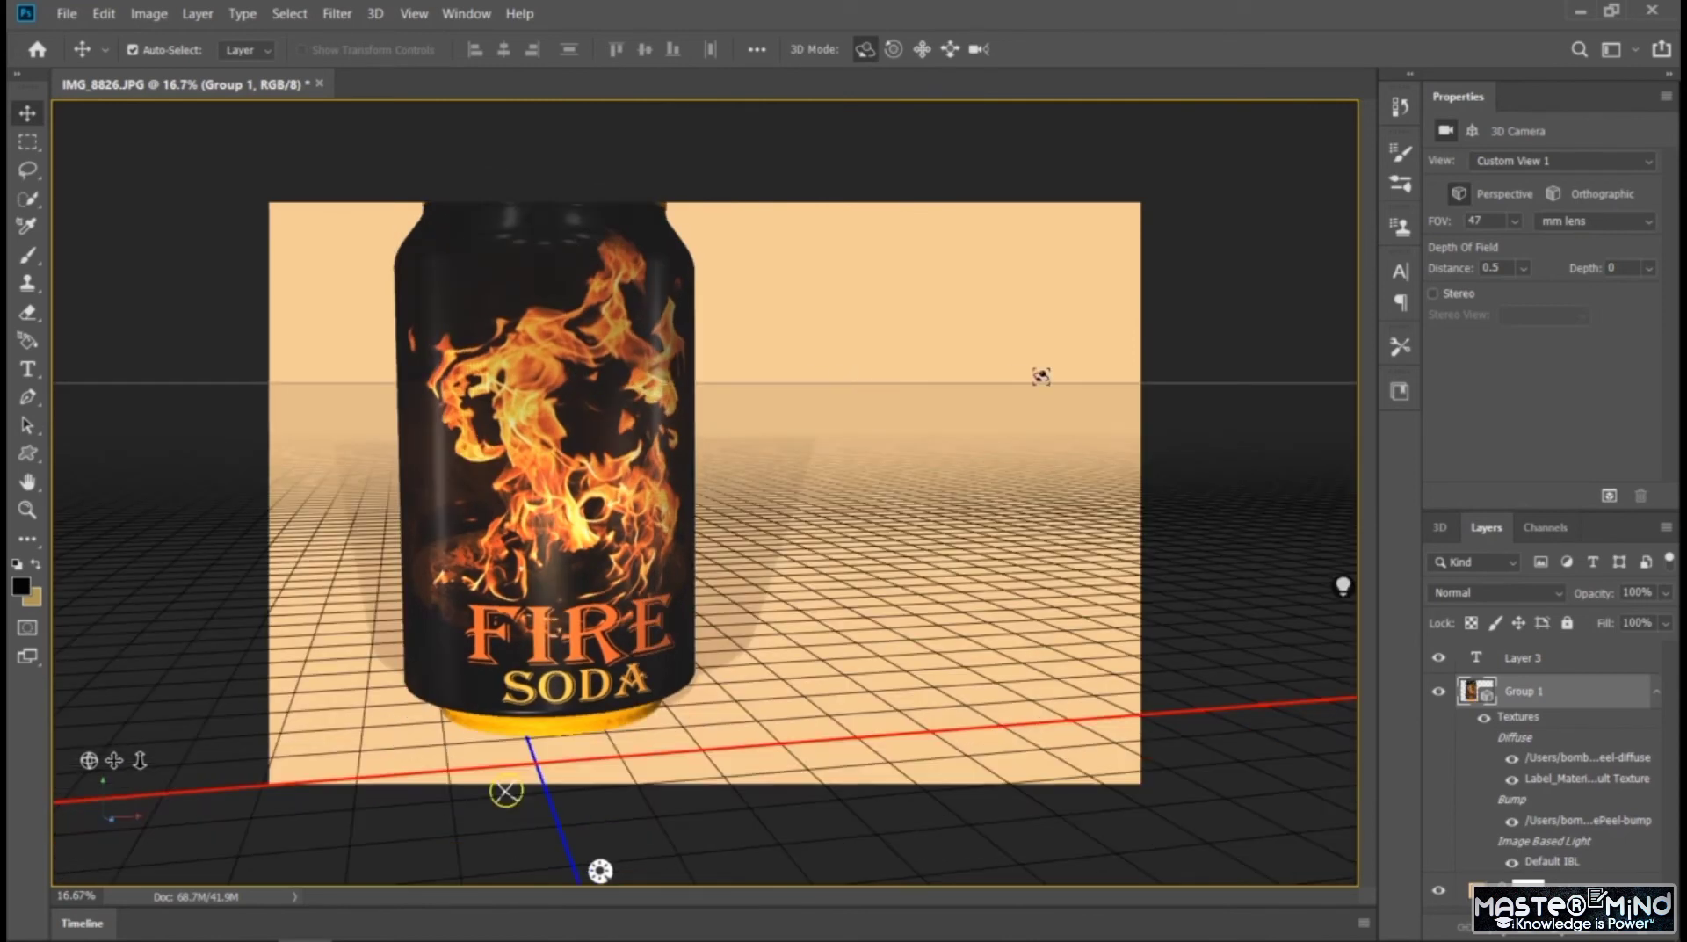
{"action": "left_click_drag", "start_coordinate": [619, 387], "coordinate": [606, 344]}
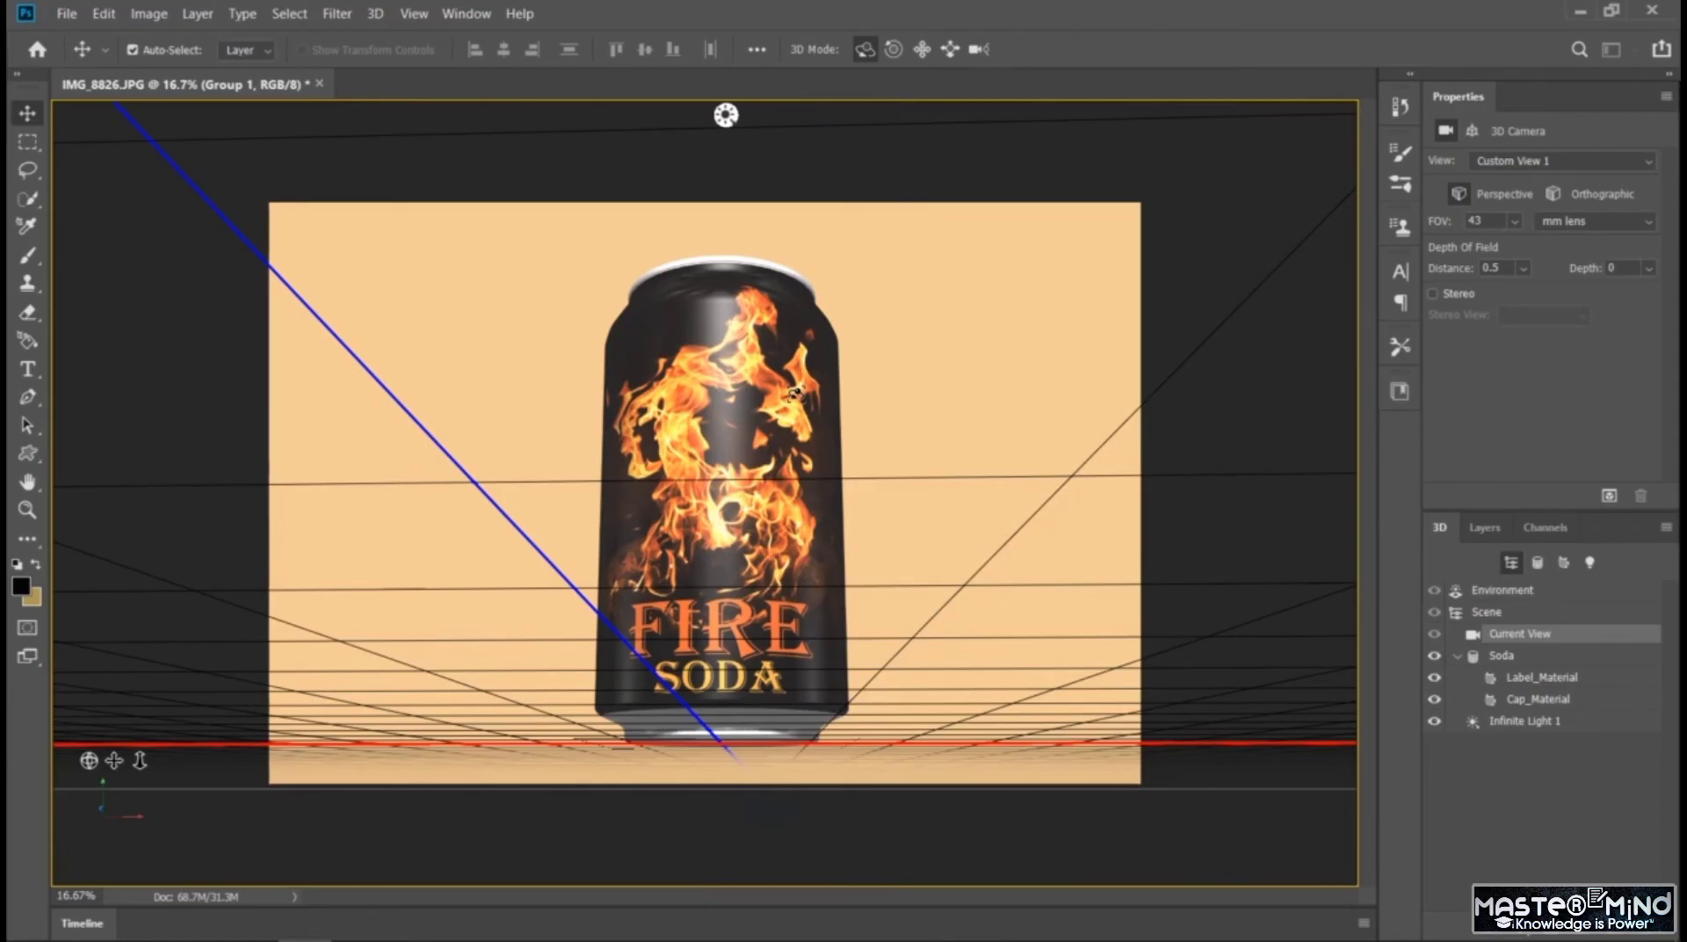
{"action": "left_click_drag", "start_coordinate": [796, 394], "coordinate": [798, 419]}
{"action": "left_click_drag", "start_coordinate": [763, 115], "coordinate": [757, 115]}
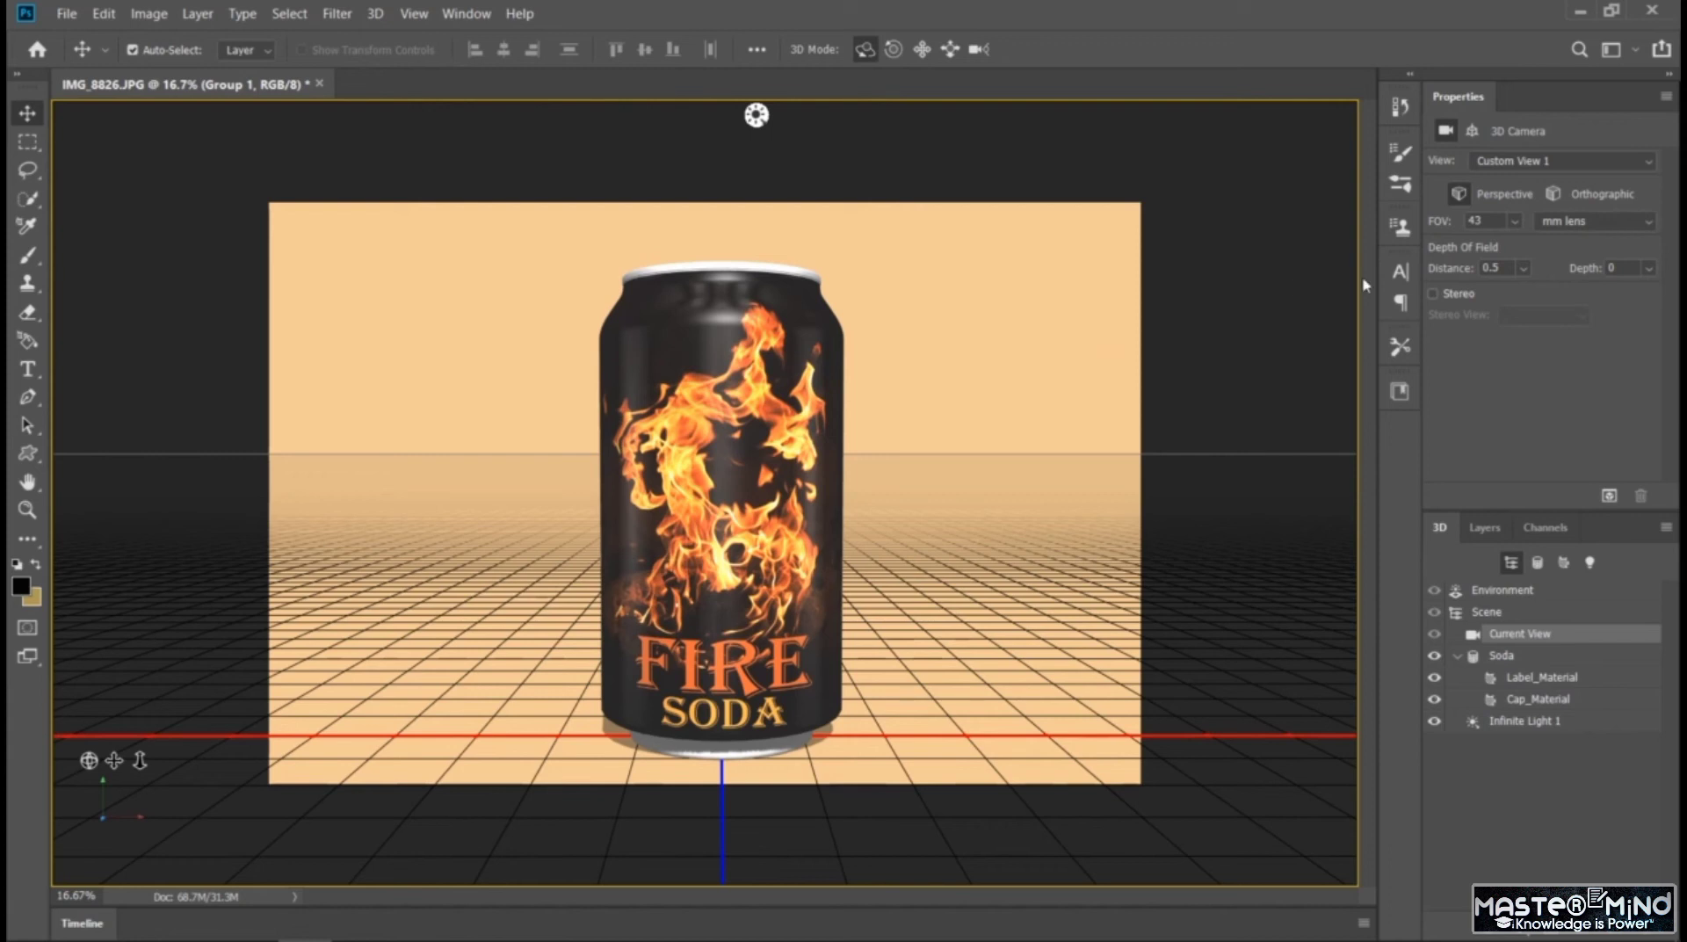
Switch the camera to orthographic projection and inspect the can in the Left, Right and Front views
{"action": "left_click", "coordinate": [1557, 166]}
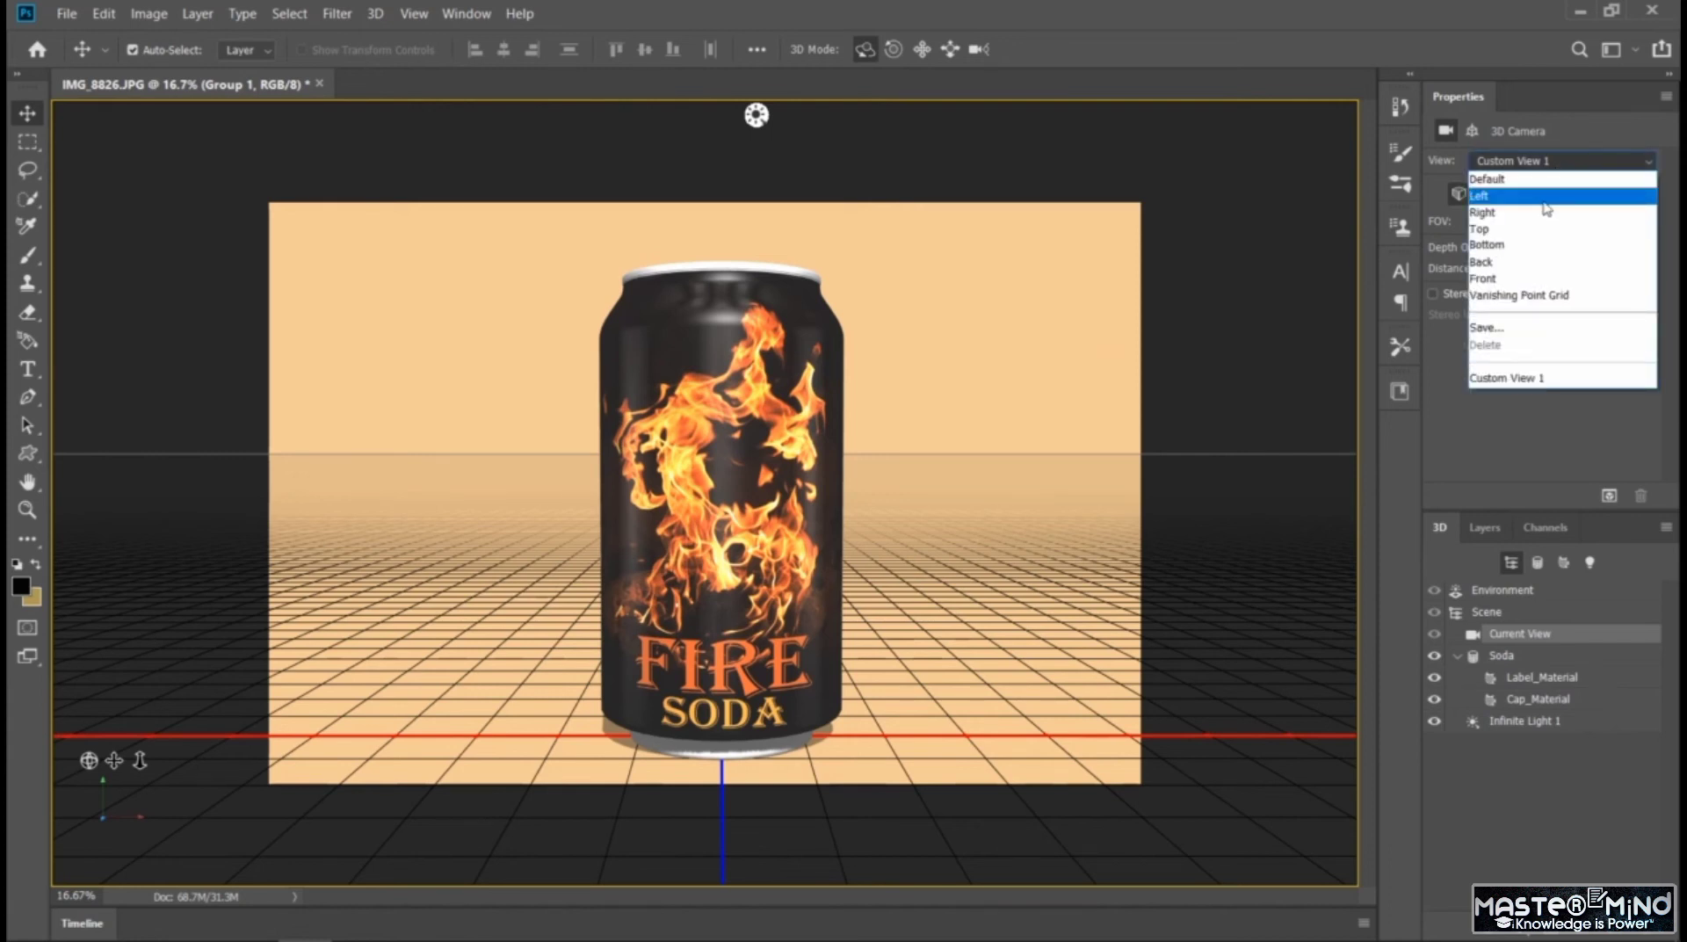
{"action": "left_click", "coordinate": [1543, 200]}
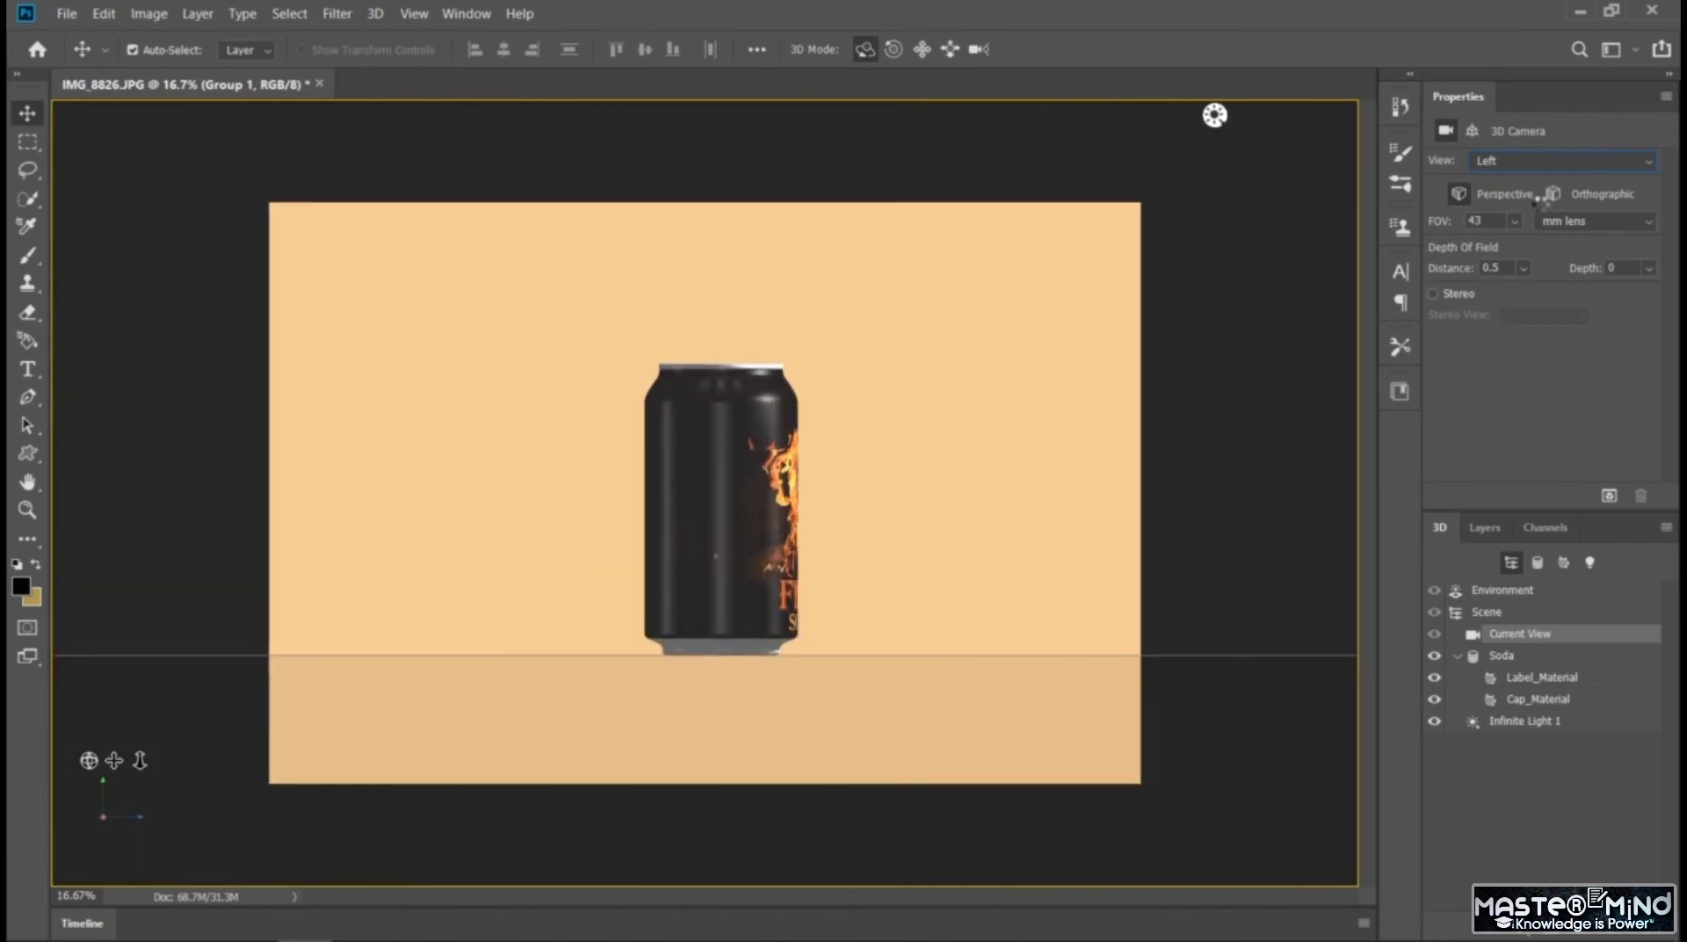
{"action": "left_click", "coordinate": [1550, 194]}
{"action": "left_click", "coordinate": [1550, 165]}
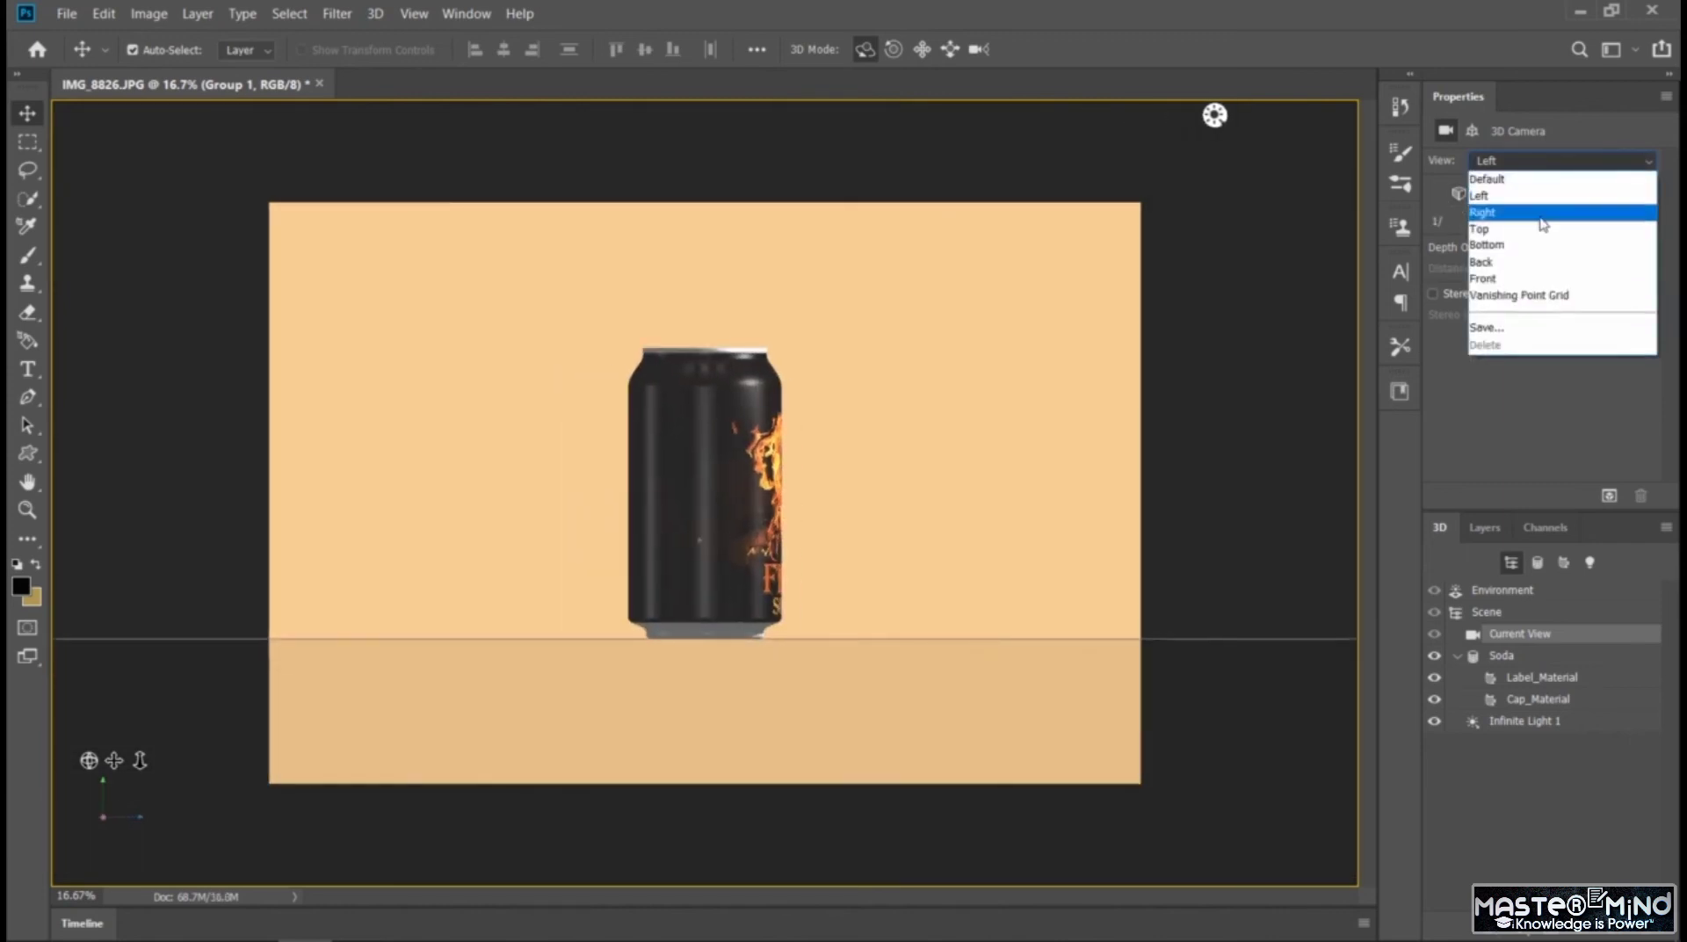
{"action": "left_click", "coordinate": [1533, 213]}
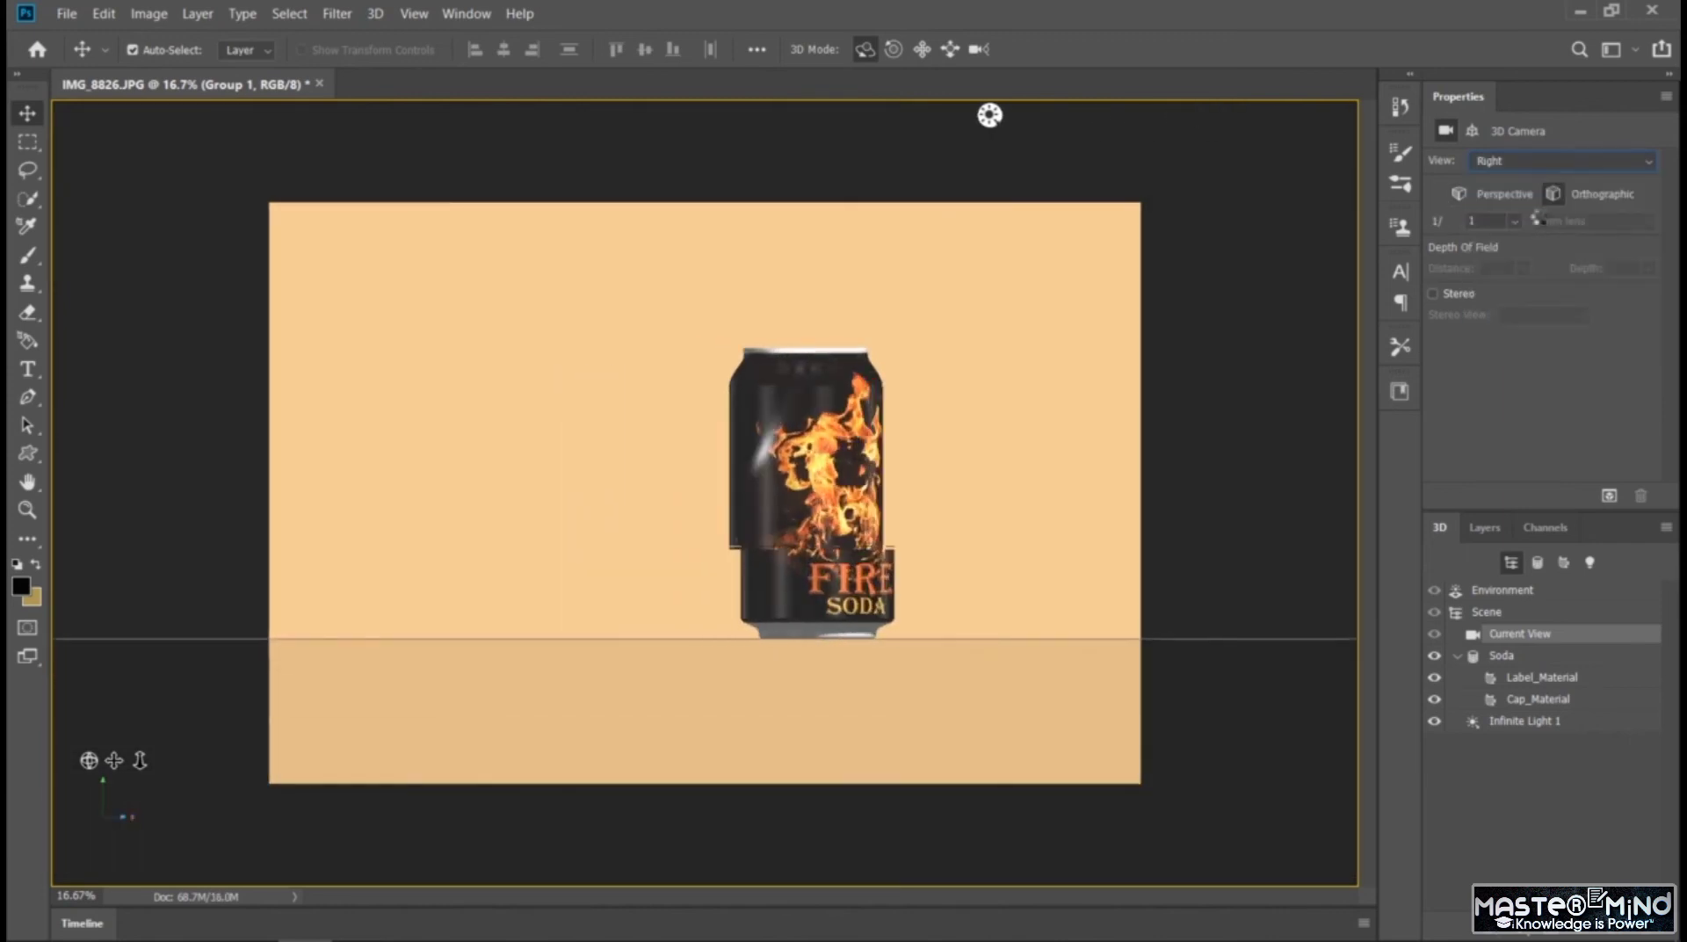
{"action": "left_click", "coordinate": [1536, 167]}
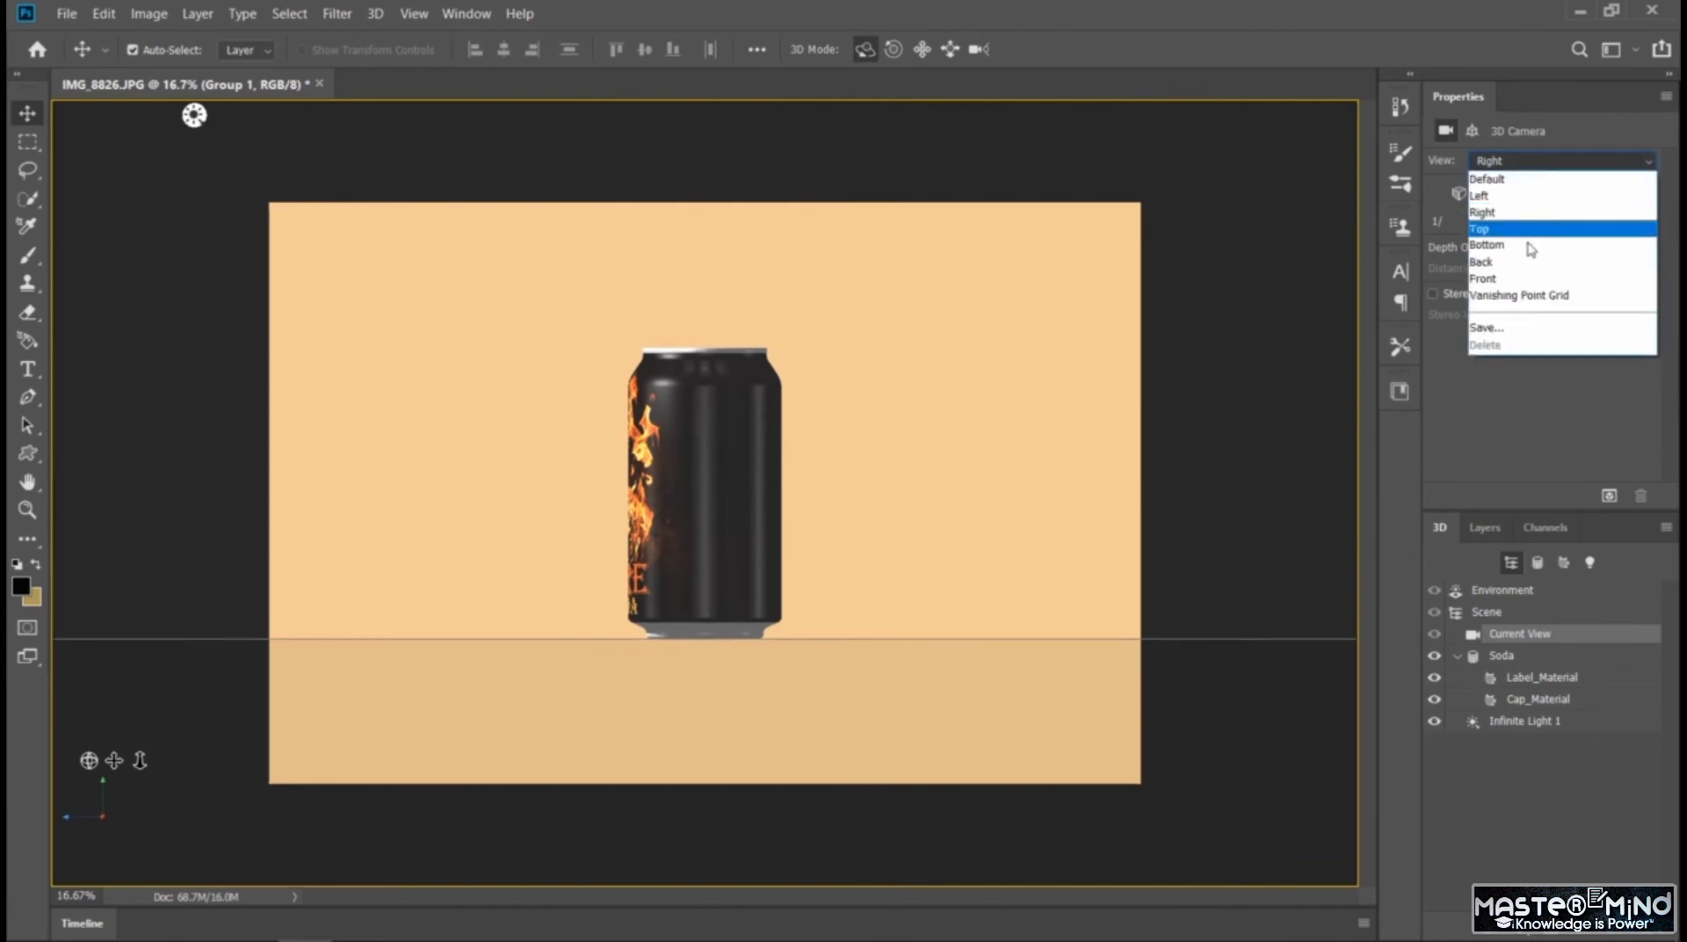
{"action": "left_click", "coordinate": [1528, 278]}
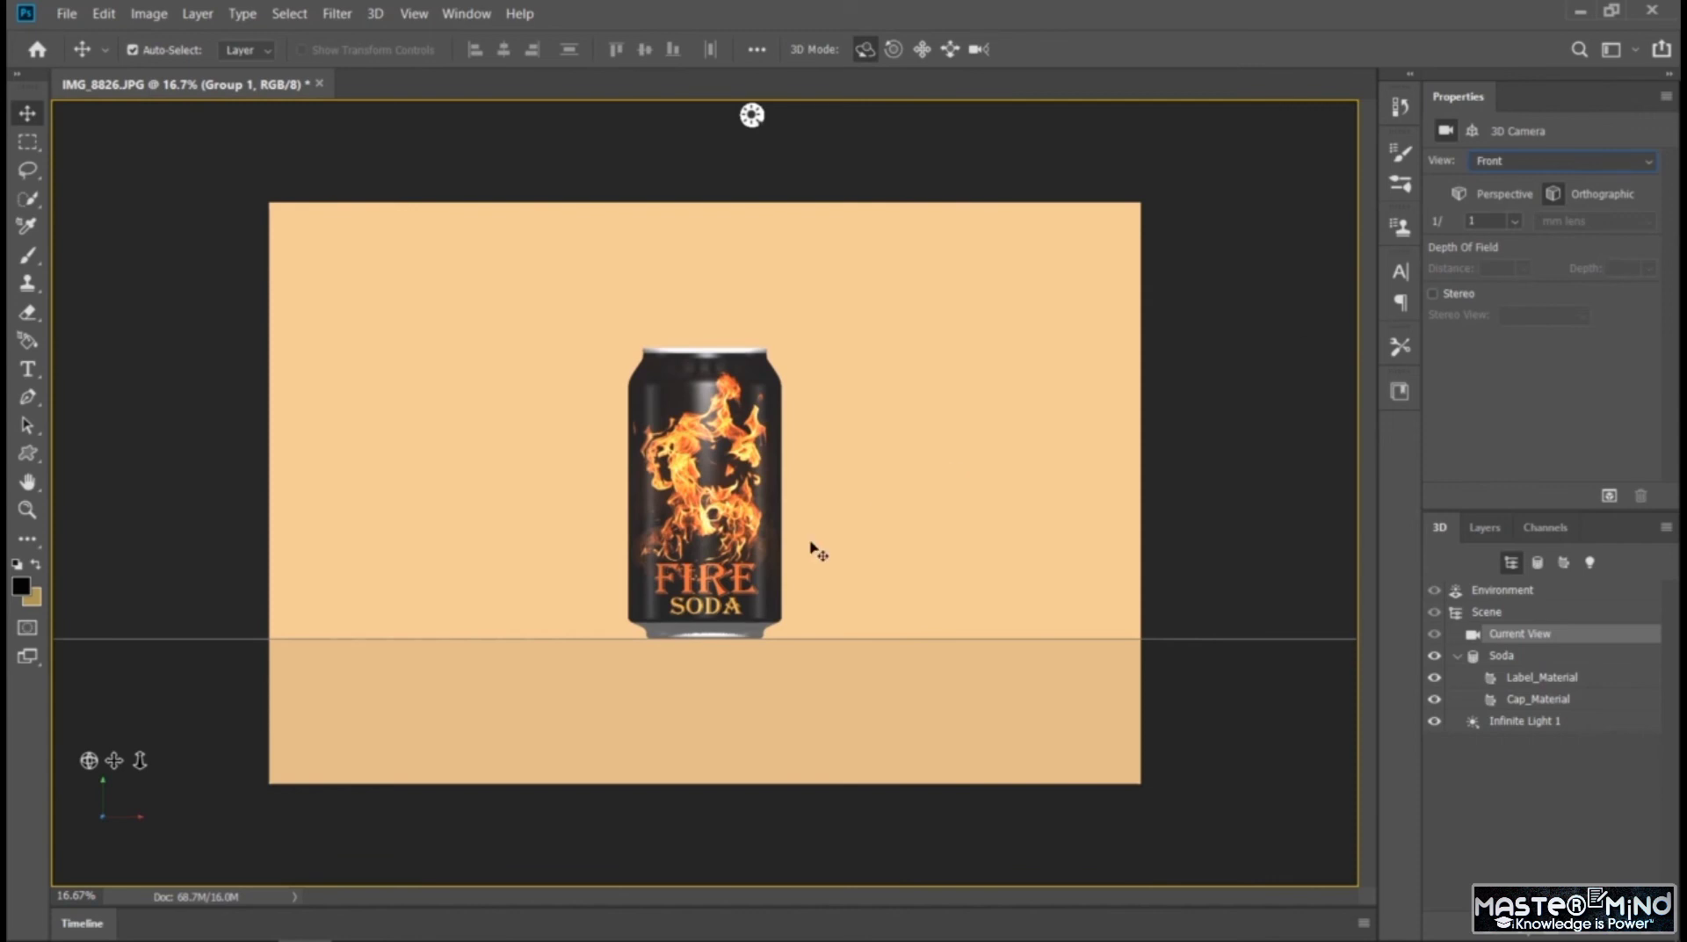
{"action": "key", "text": "ctrl+plus"}
{"action": "key", "text": "ctrl+plus"}
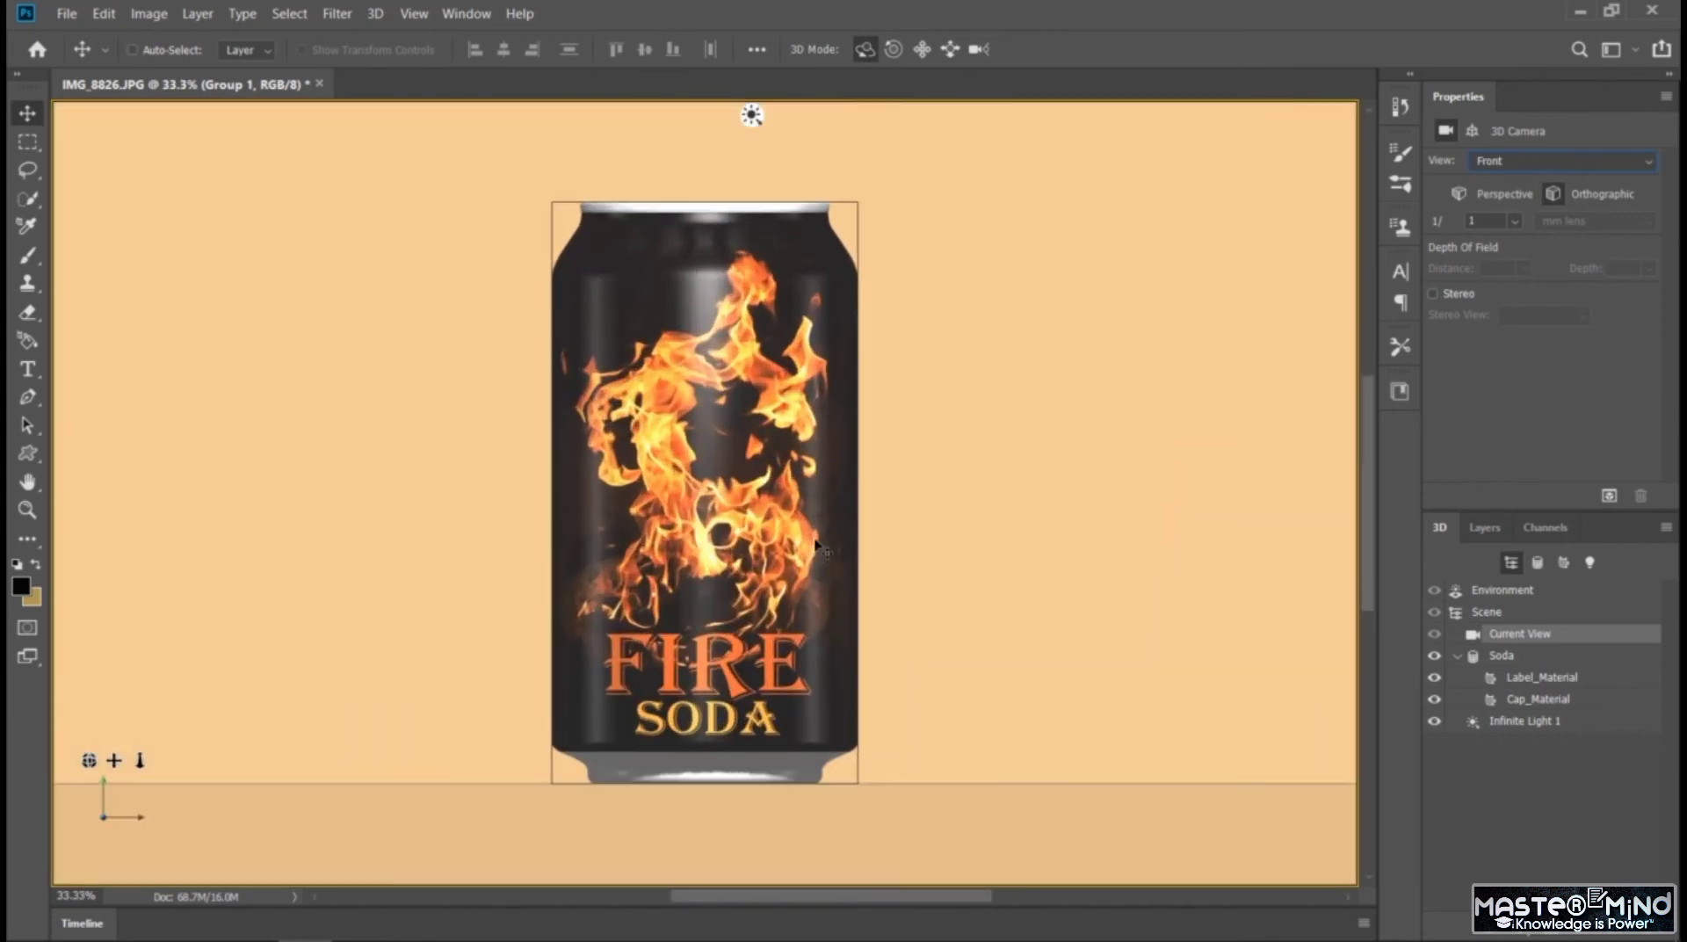
Restore the camera's Default view, then orbit and pan it to frame the can slightly angled in the canvas's left half
{"action": "left_click", "coordinate": [1524, 162]}
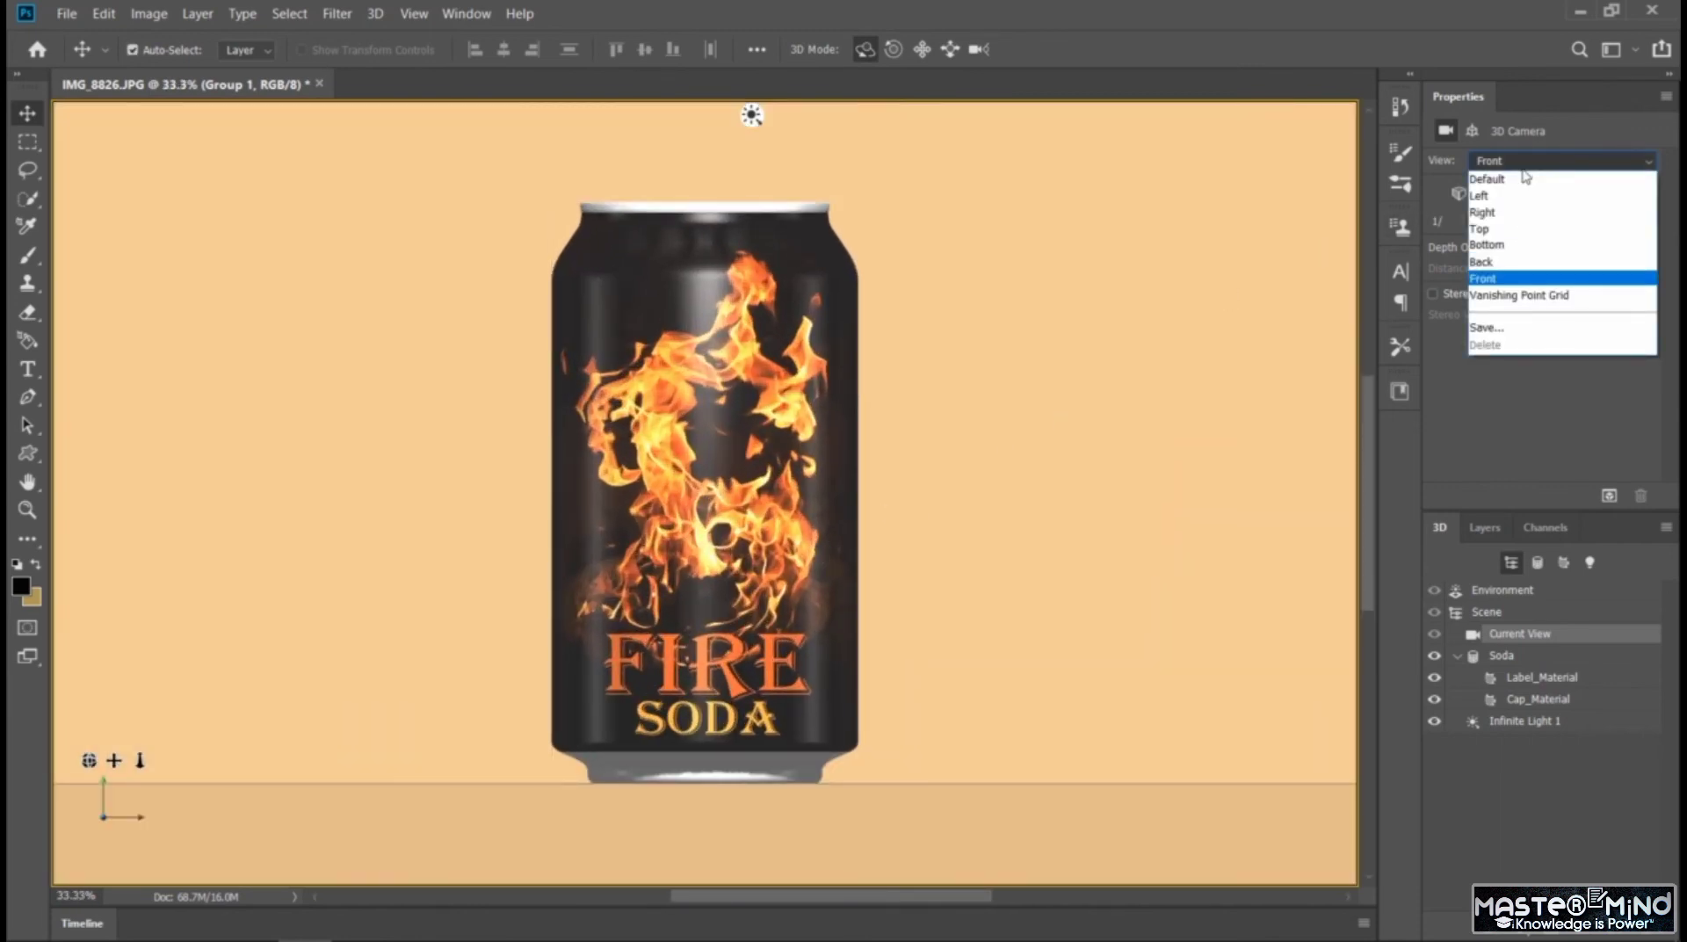
{"action": "left_click", "coordinate": [1523, 180]}
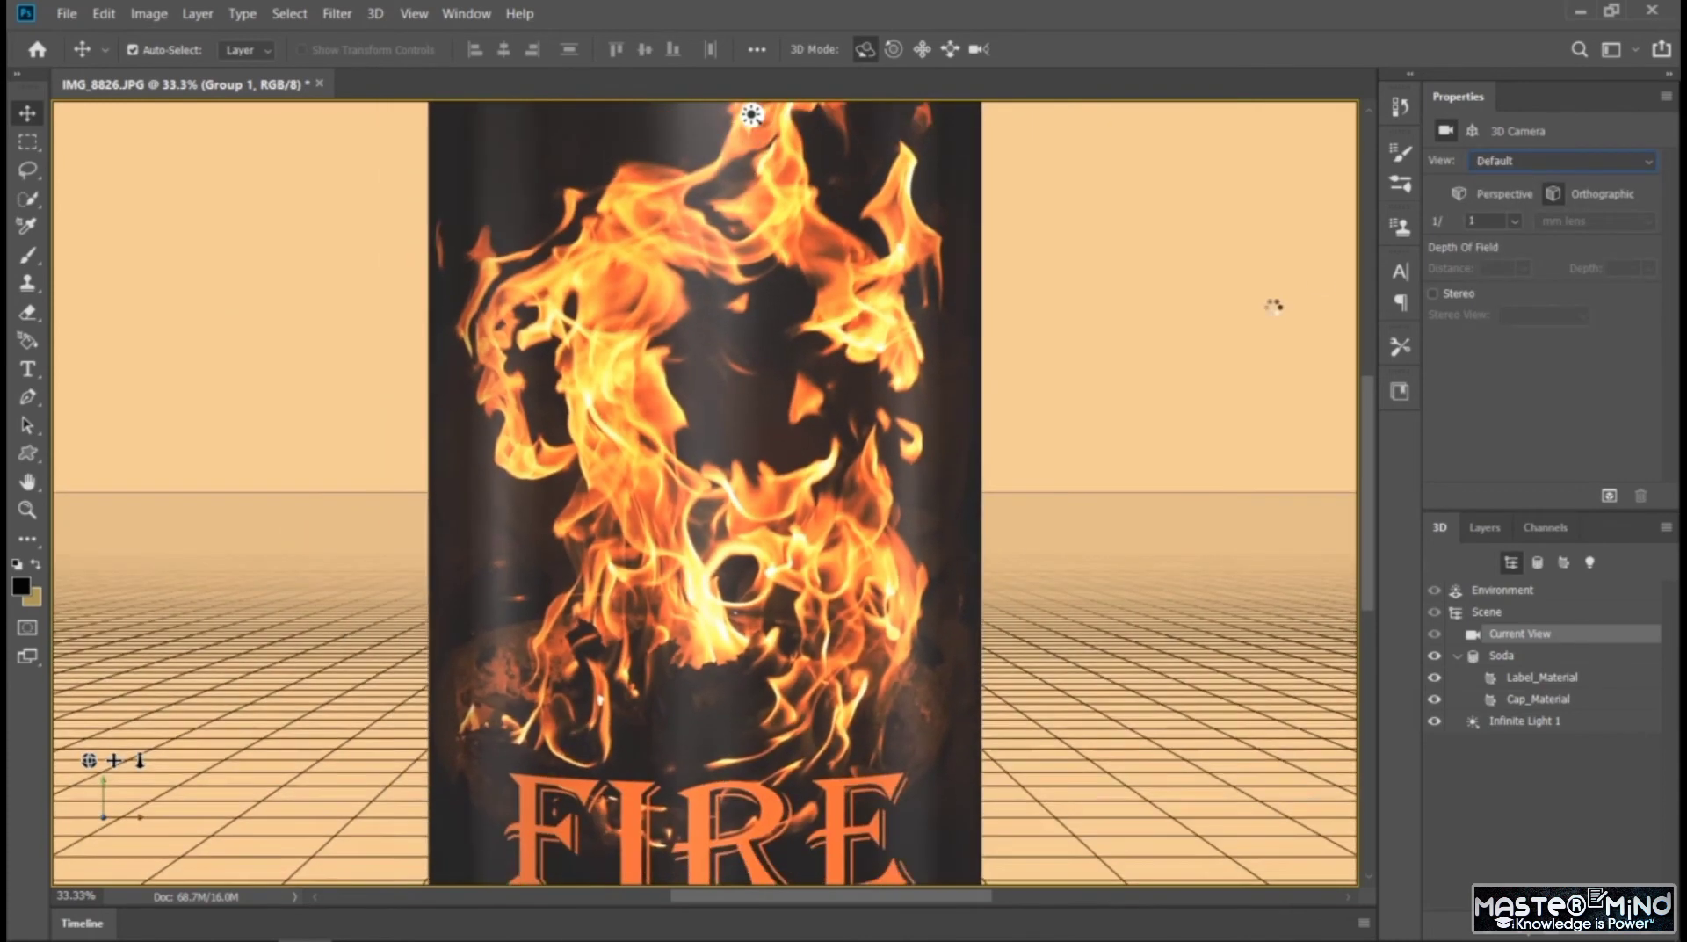
{"action": "key", "text": "ctrl+minus"}
{"action": "key", "text": "ctrl+minus"}
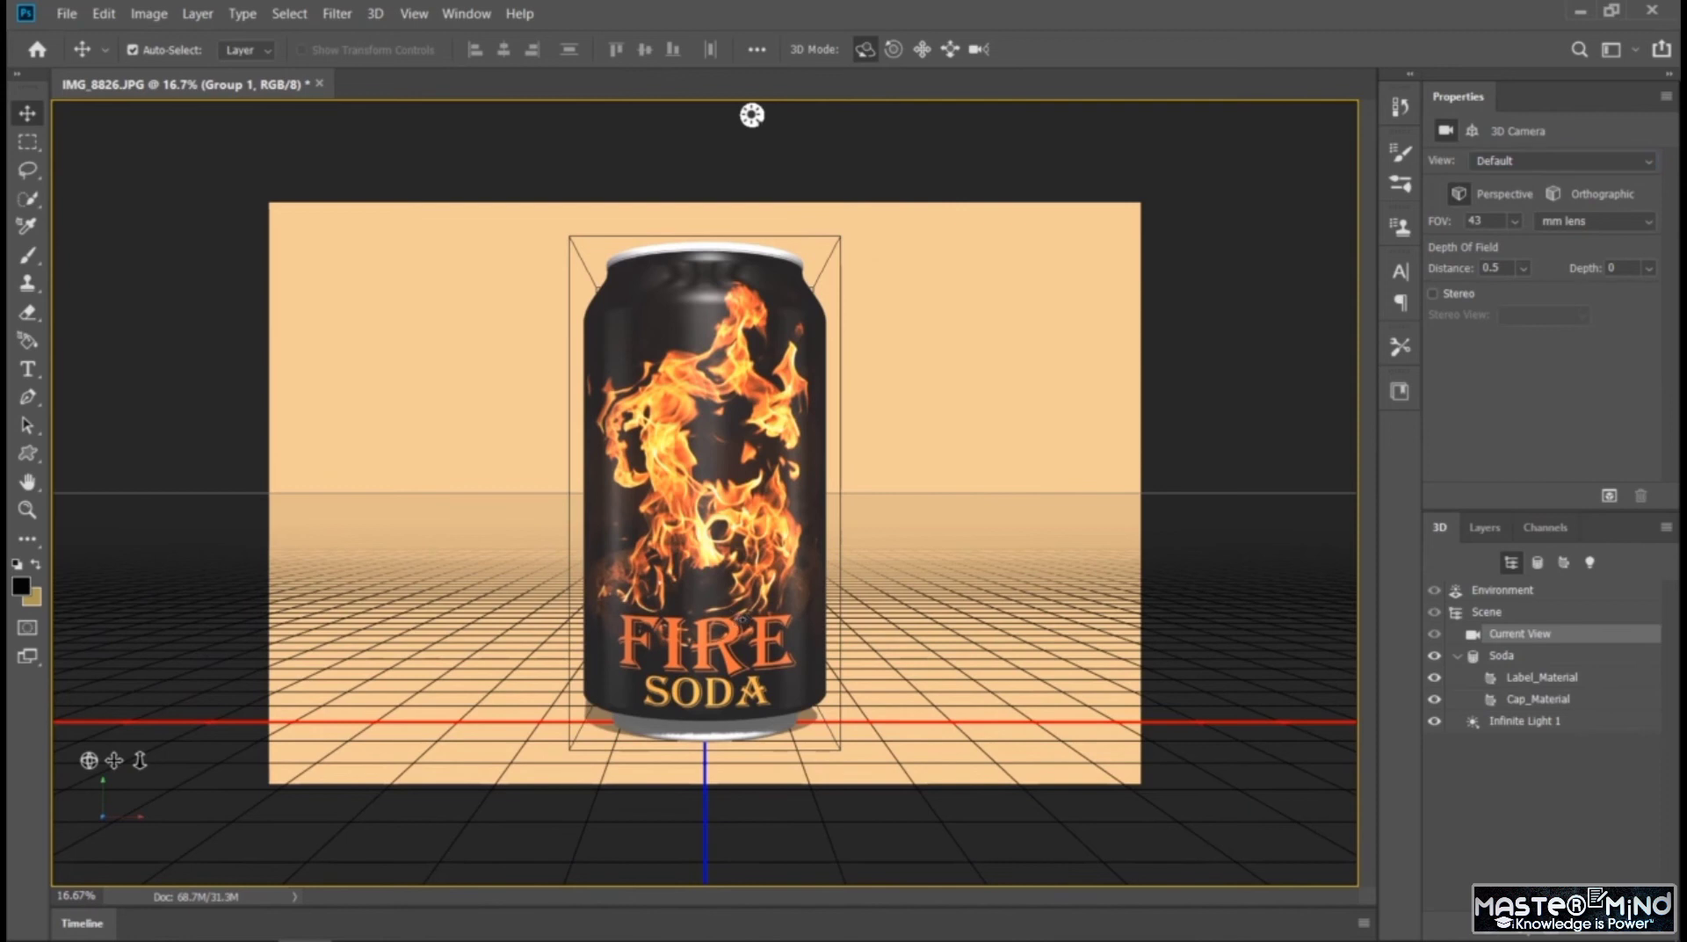
{"action": "left_click_drag", "start_coordinate": [751, 115], "coordinate": [925, 115]}
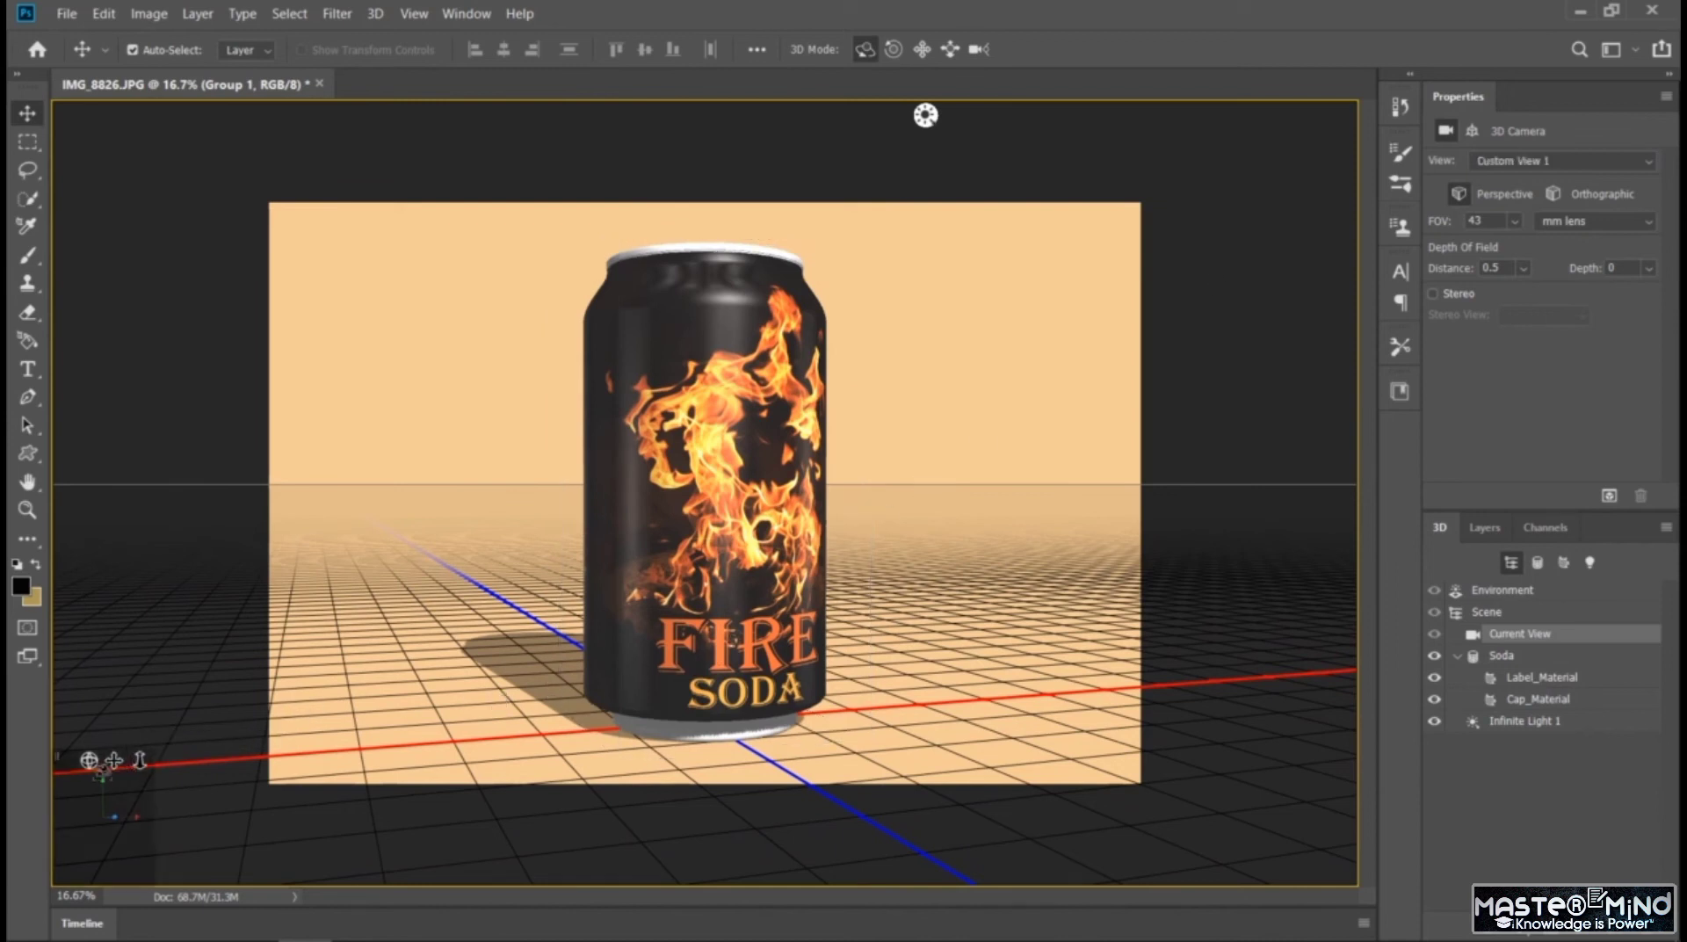
{"action": "left_click_drag", "start_coordinate": [114, 760], "coordinate": [64, 760]}
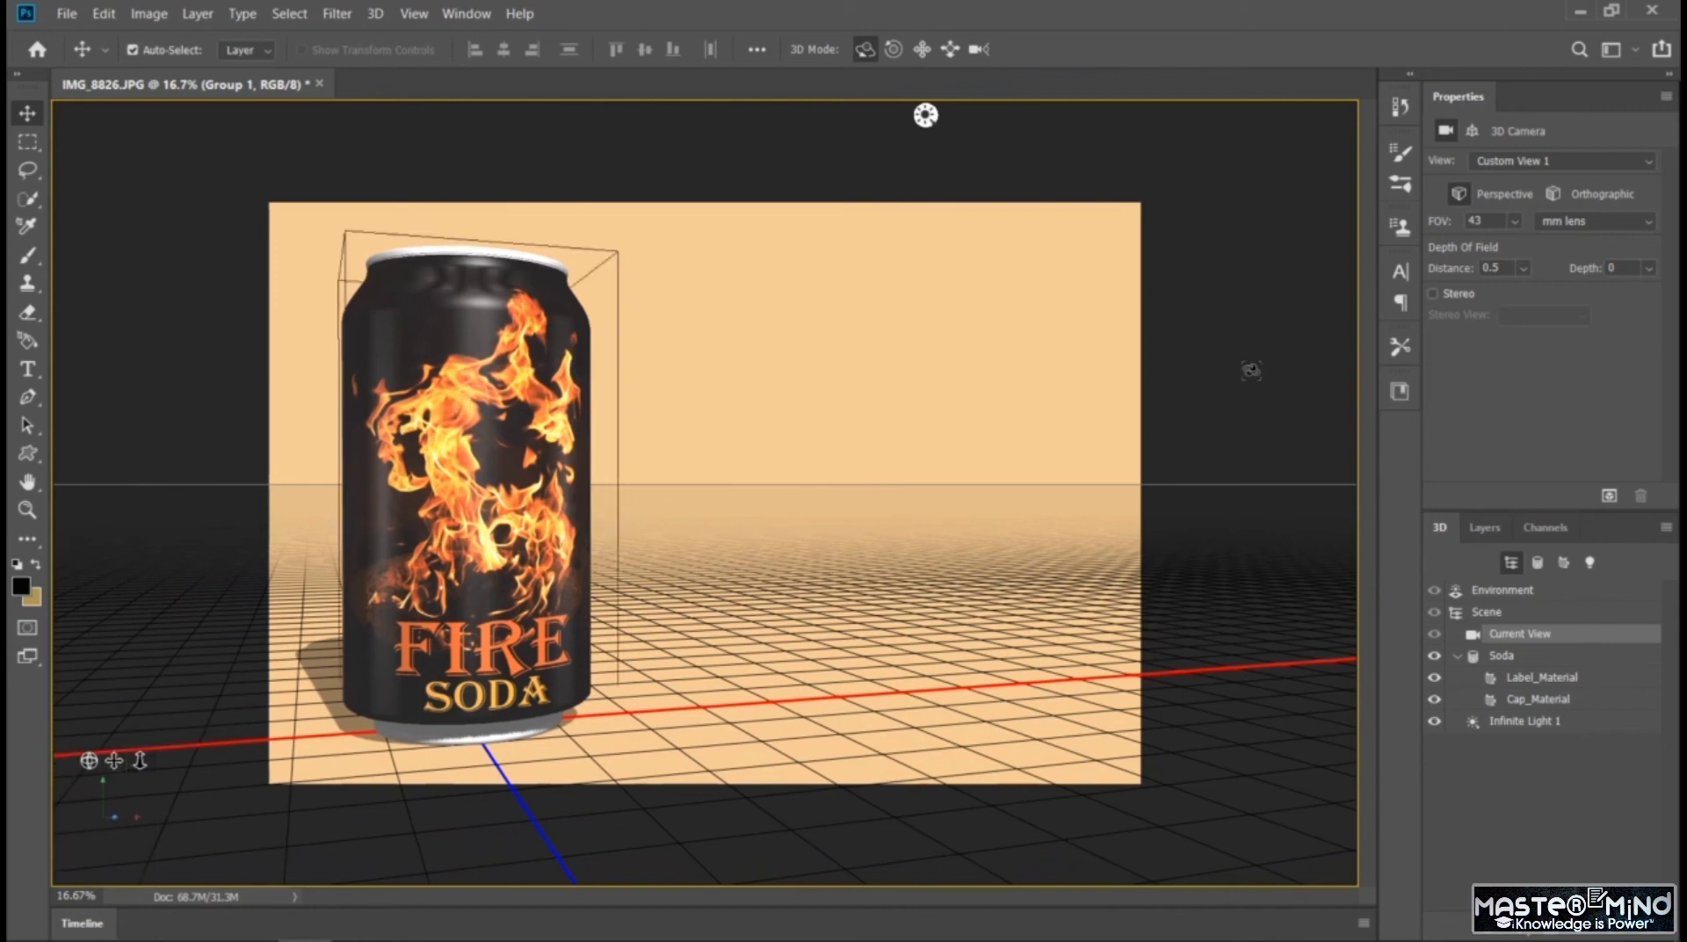
Add the centred text "Gives You the Power!" on two lines near the canvas's upper middle, with POWER! on the second line
{"action": "left_click", "coordinate": [1484, 527]}
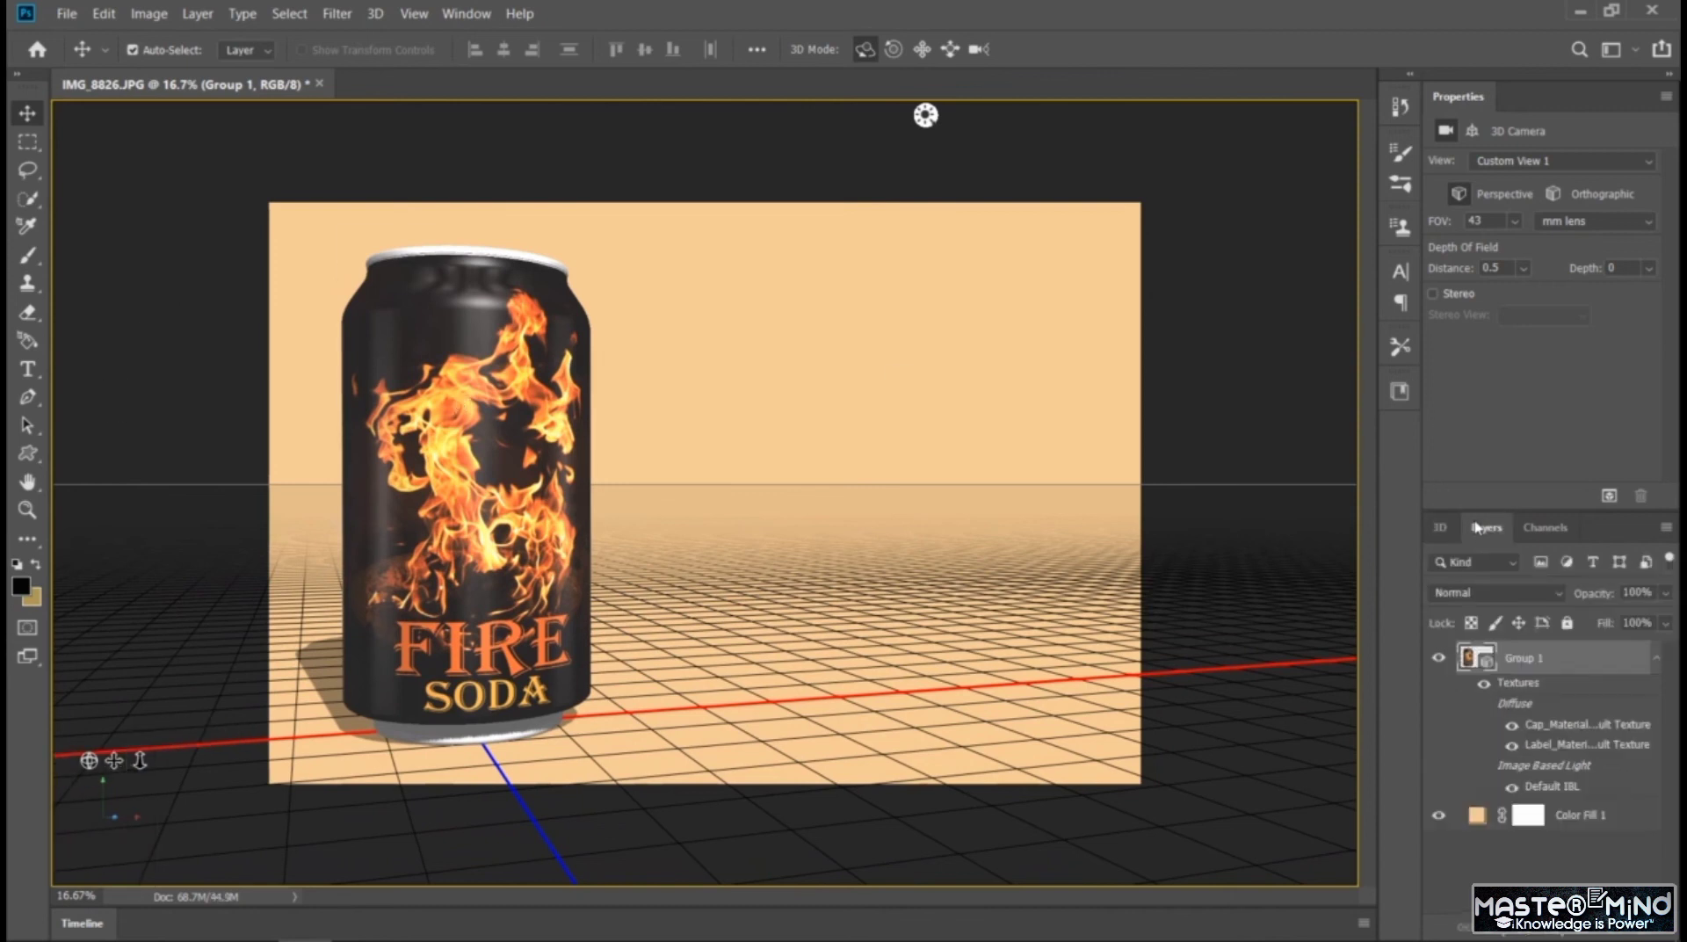
{"action": "left_click", "coordinate": [1546, 869]}
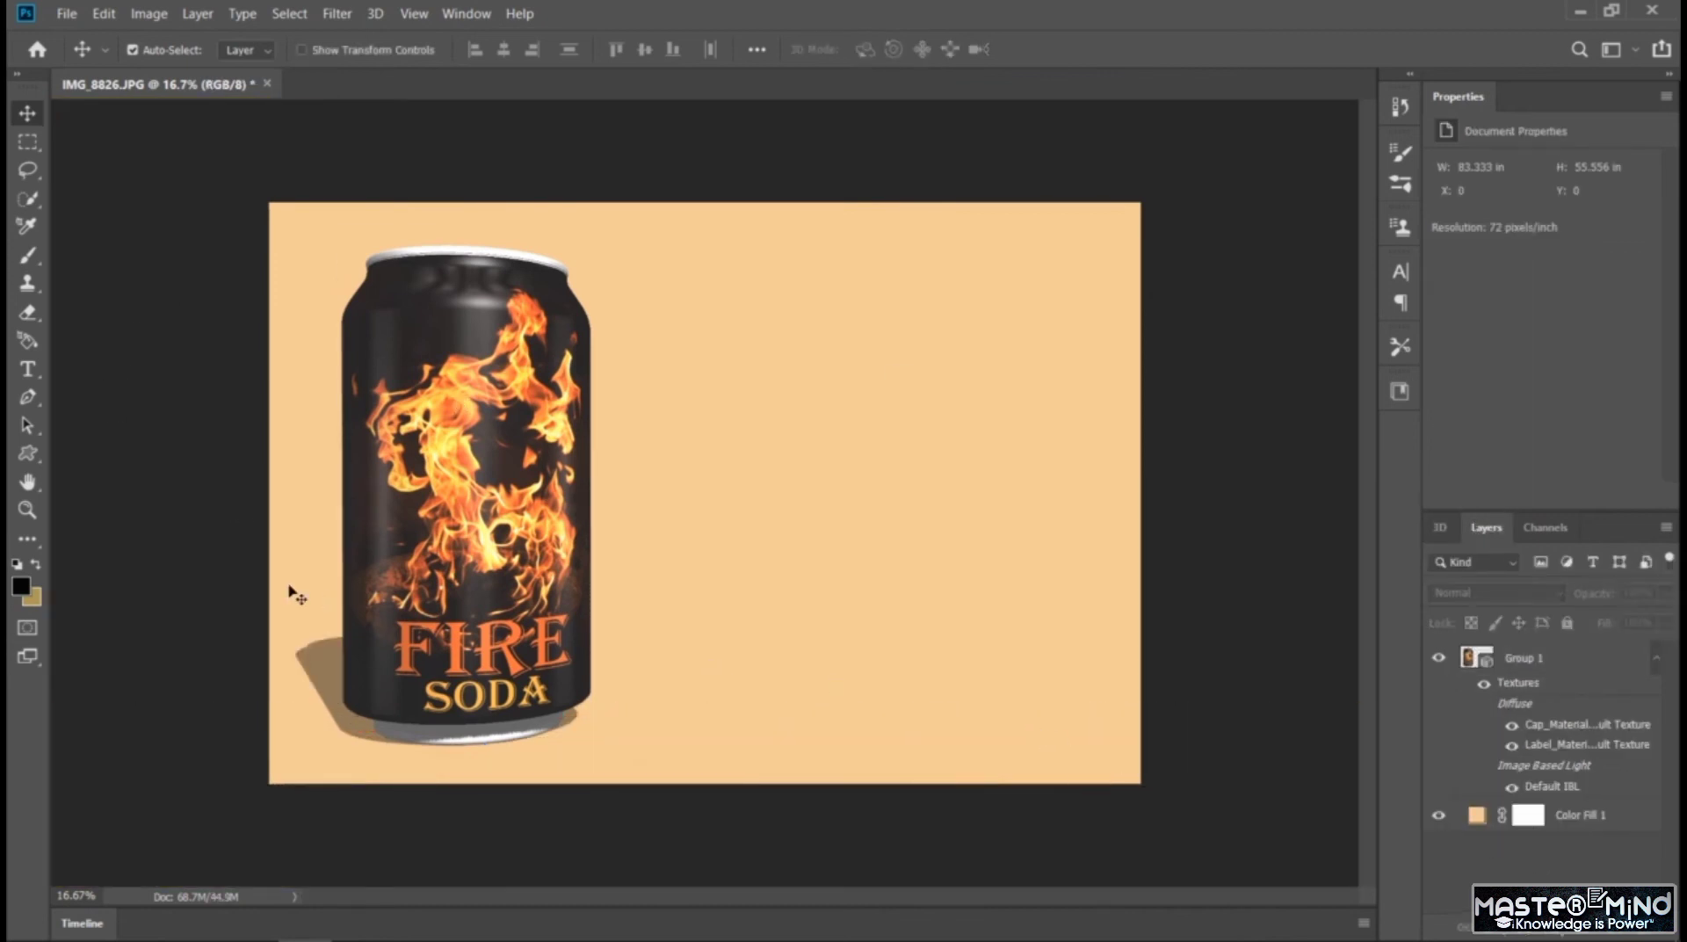
{"action": "left_click", "coordinate": [28, 369]}
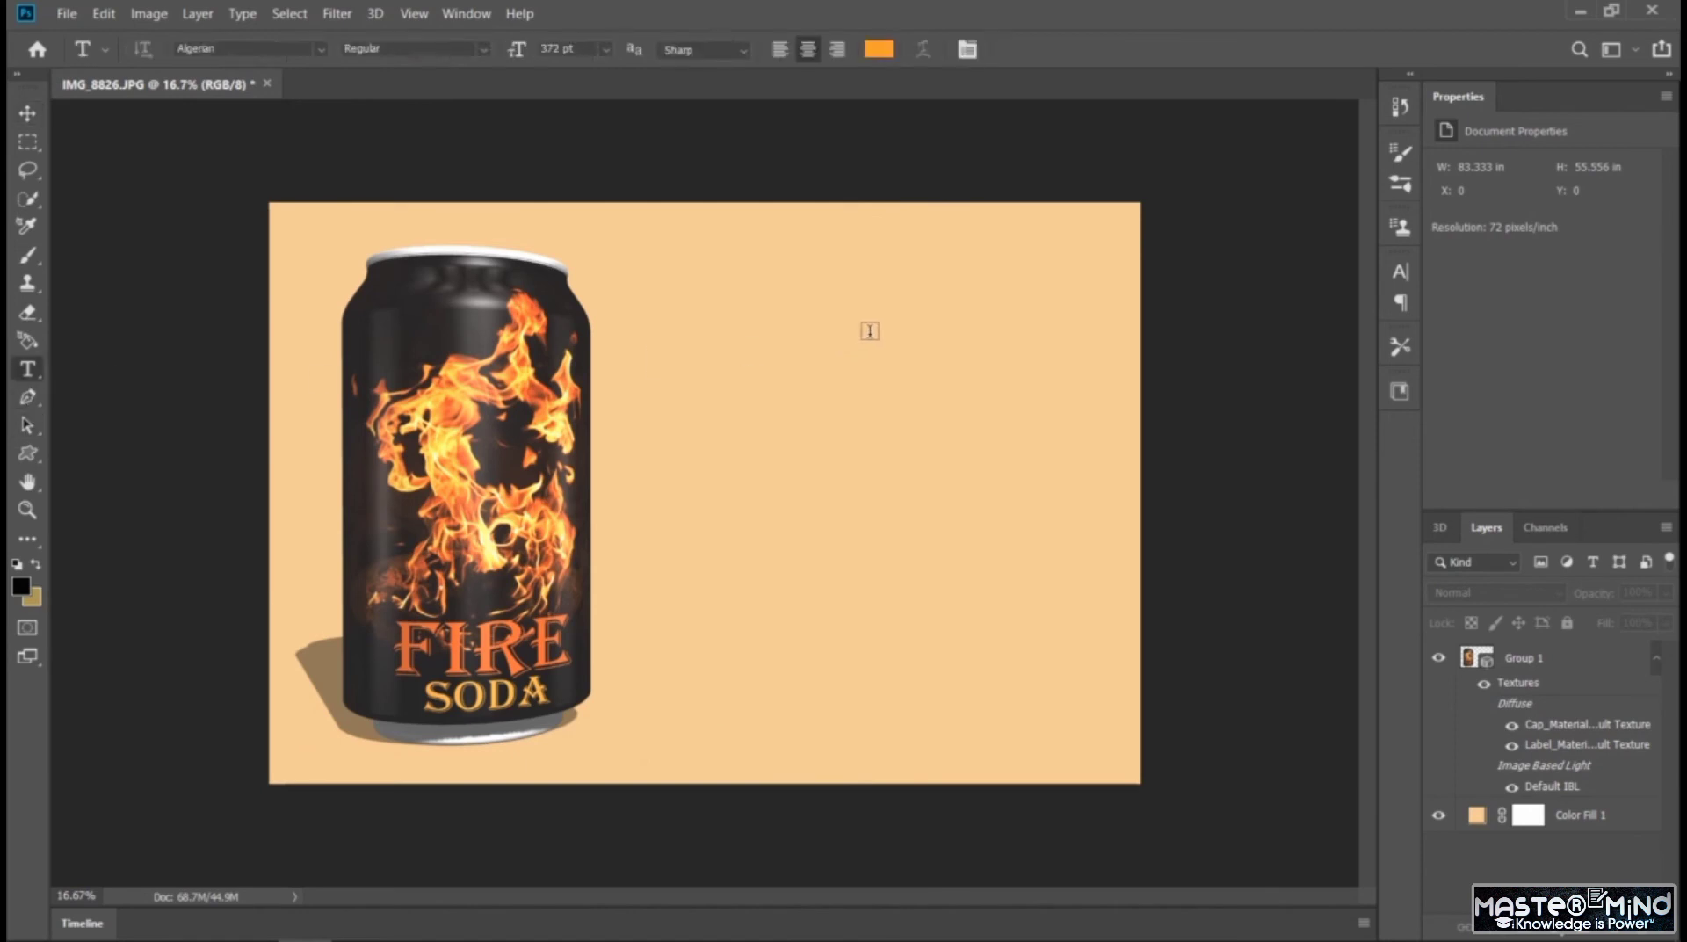
{"action": "left_click", "coordinate": [733, 348]}
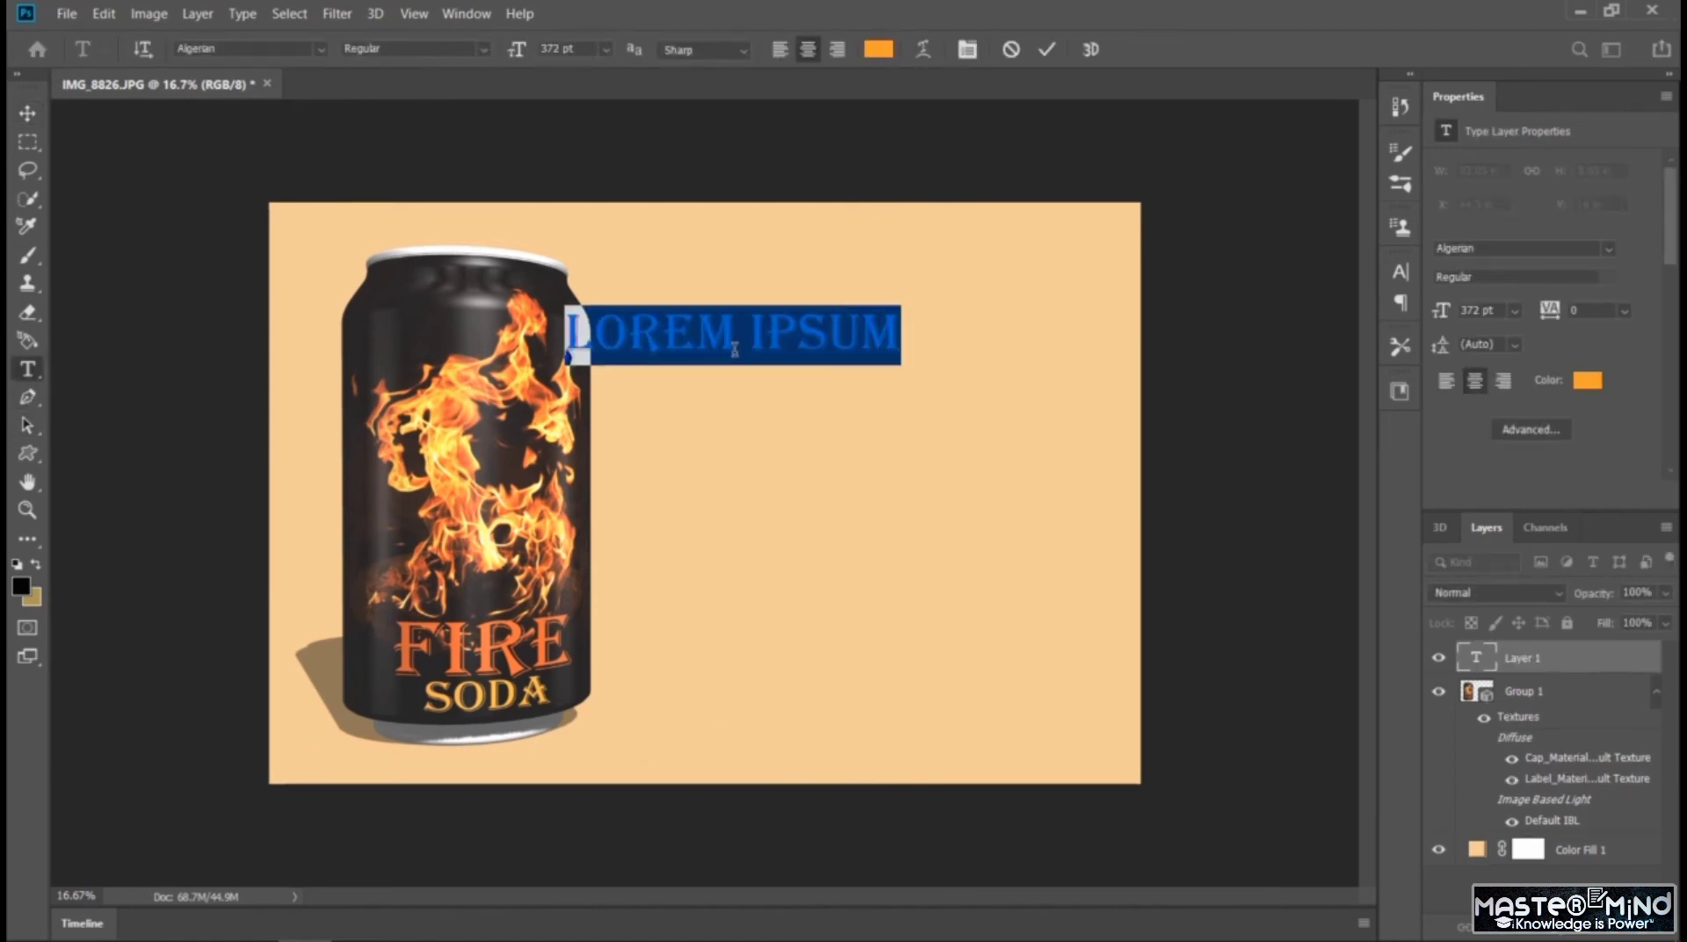
{"action": "type", "text": "GIVES"}
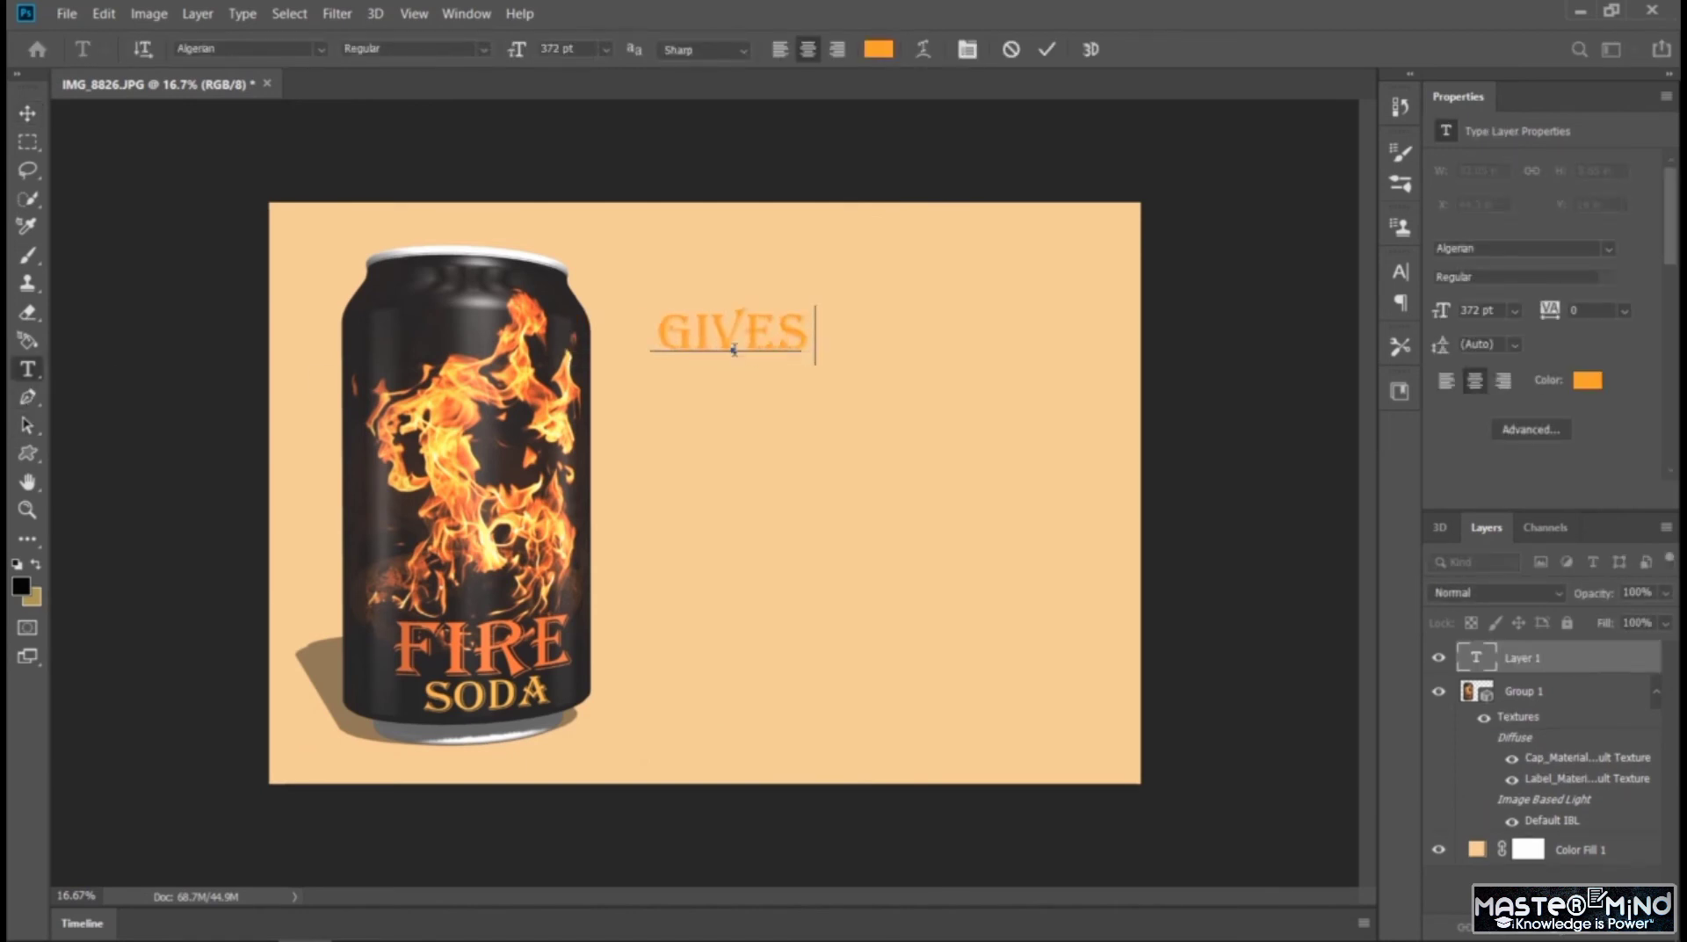
{"action": "type", "text": " U THE"}
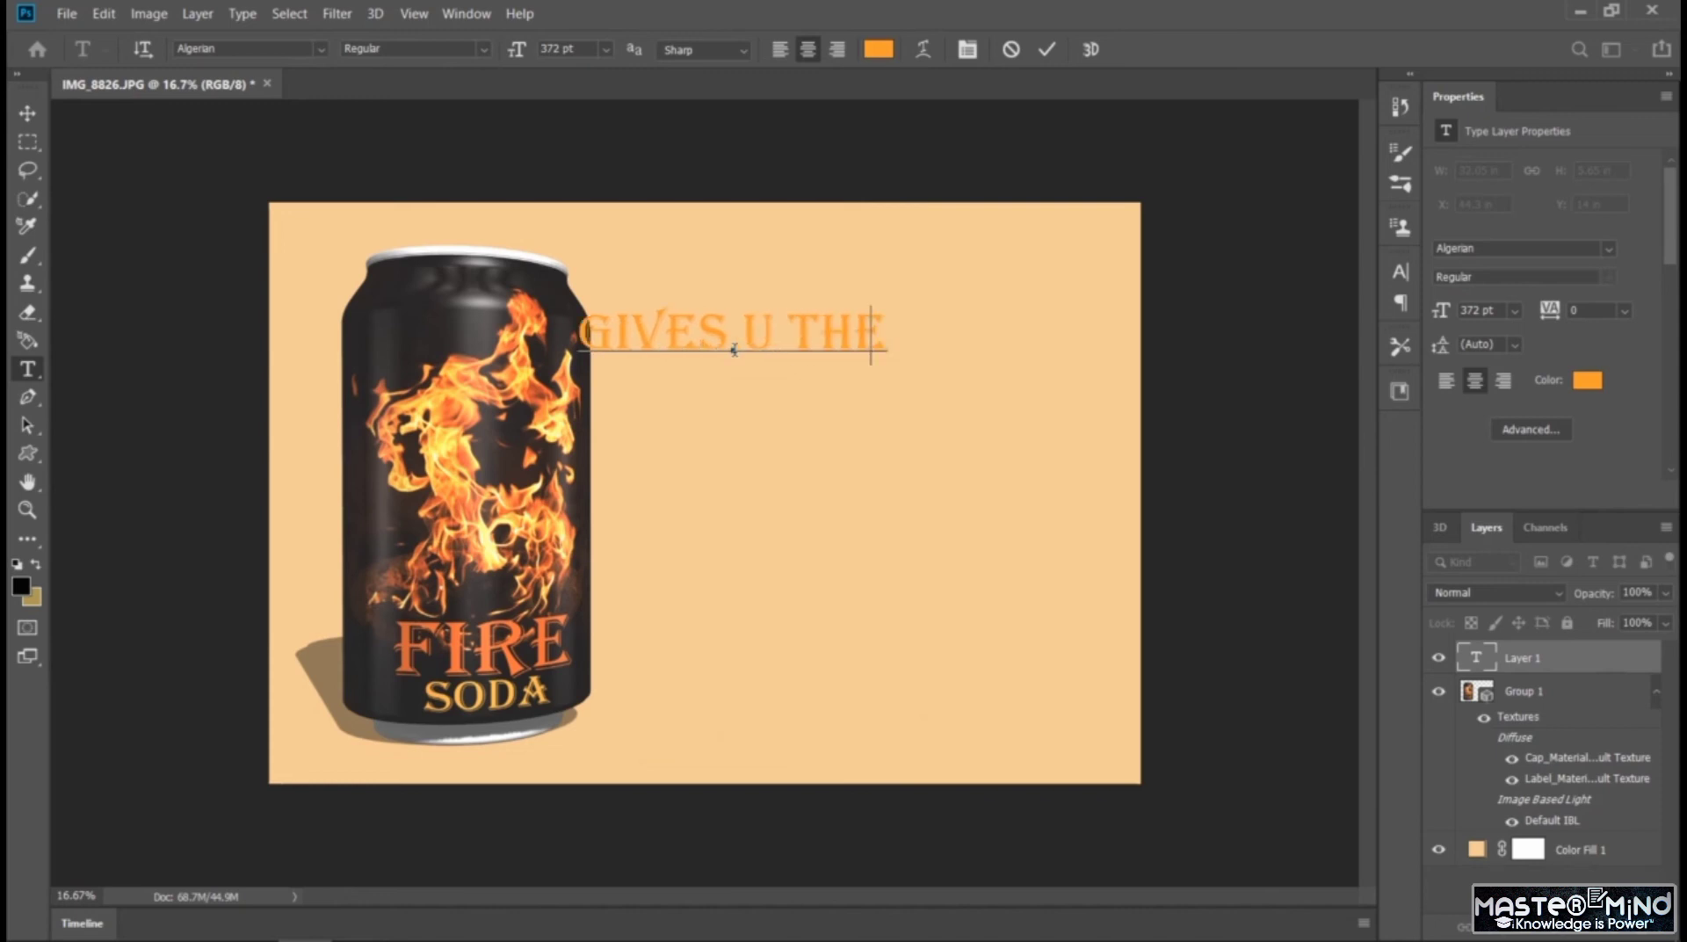
{"action": "key", "text": "BackSpace"}
{"action": "key", "text": "BackSpace"}
{"action": "key", "text": "BackSpace"}
{"action": "key", "text": "BackSpace"}
{"action": "key", "text": "BackSpace"}
{"action": "key", "text": "BackSpace"}
{"action": "type", "text": "YO"}
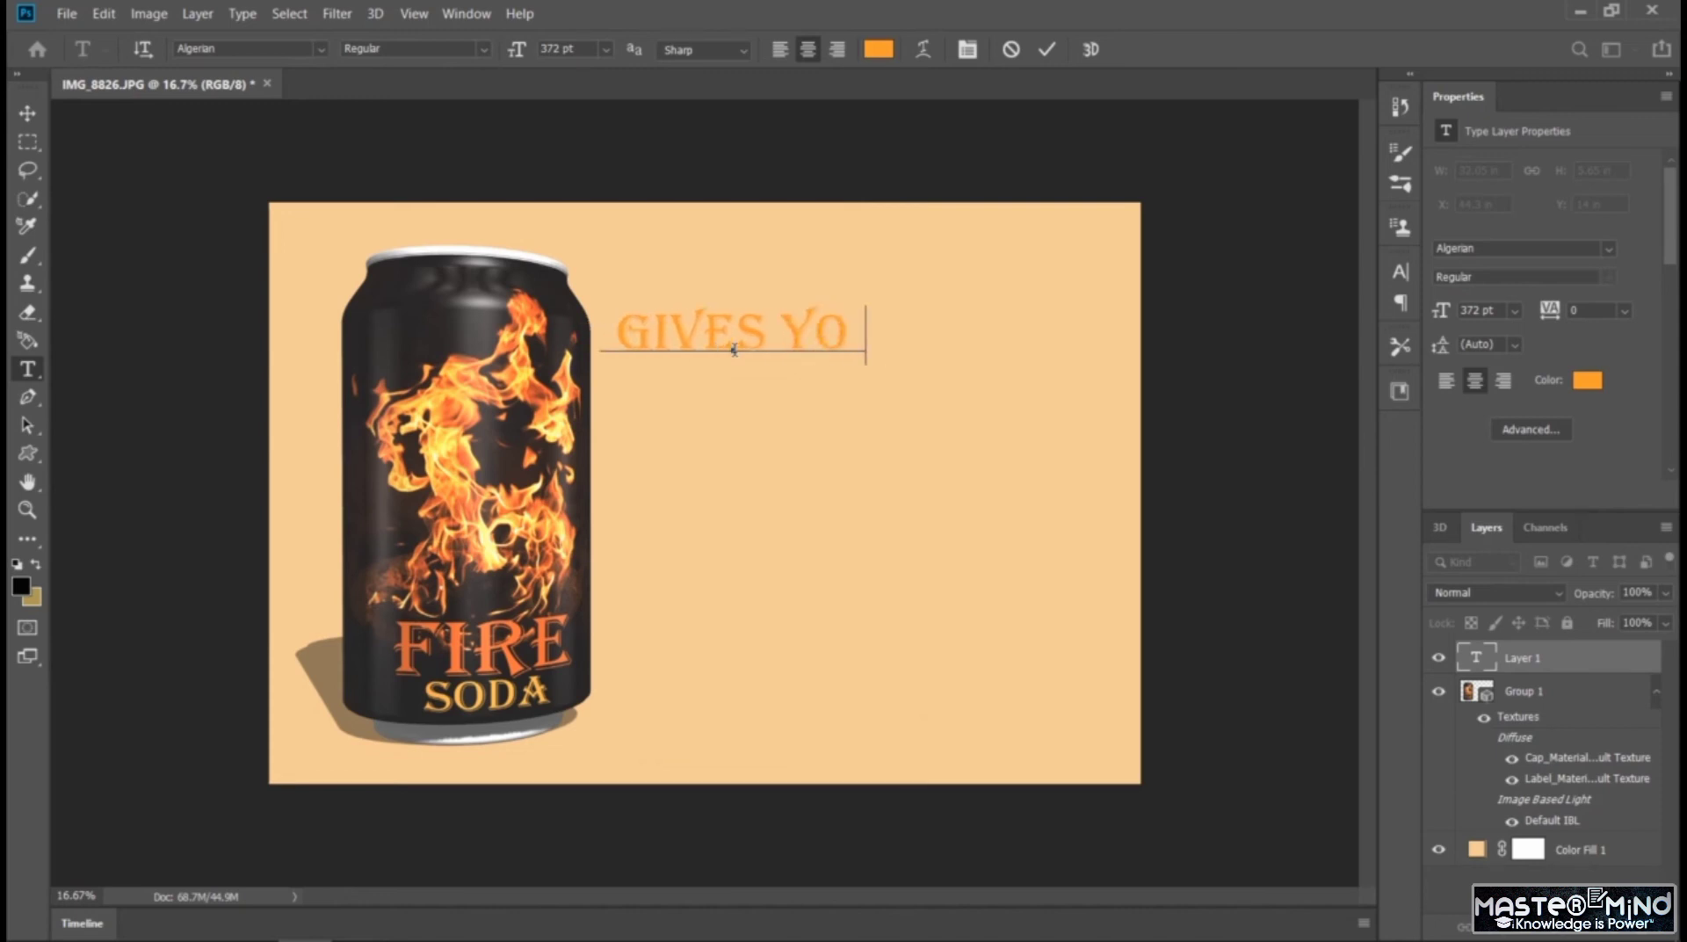
{"action": "type", "text": "U THE"}
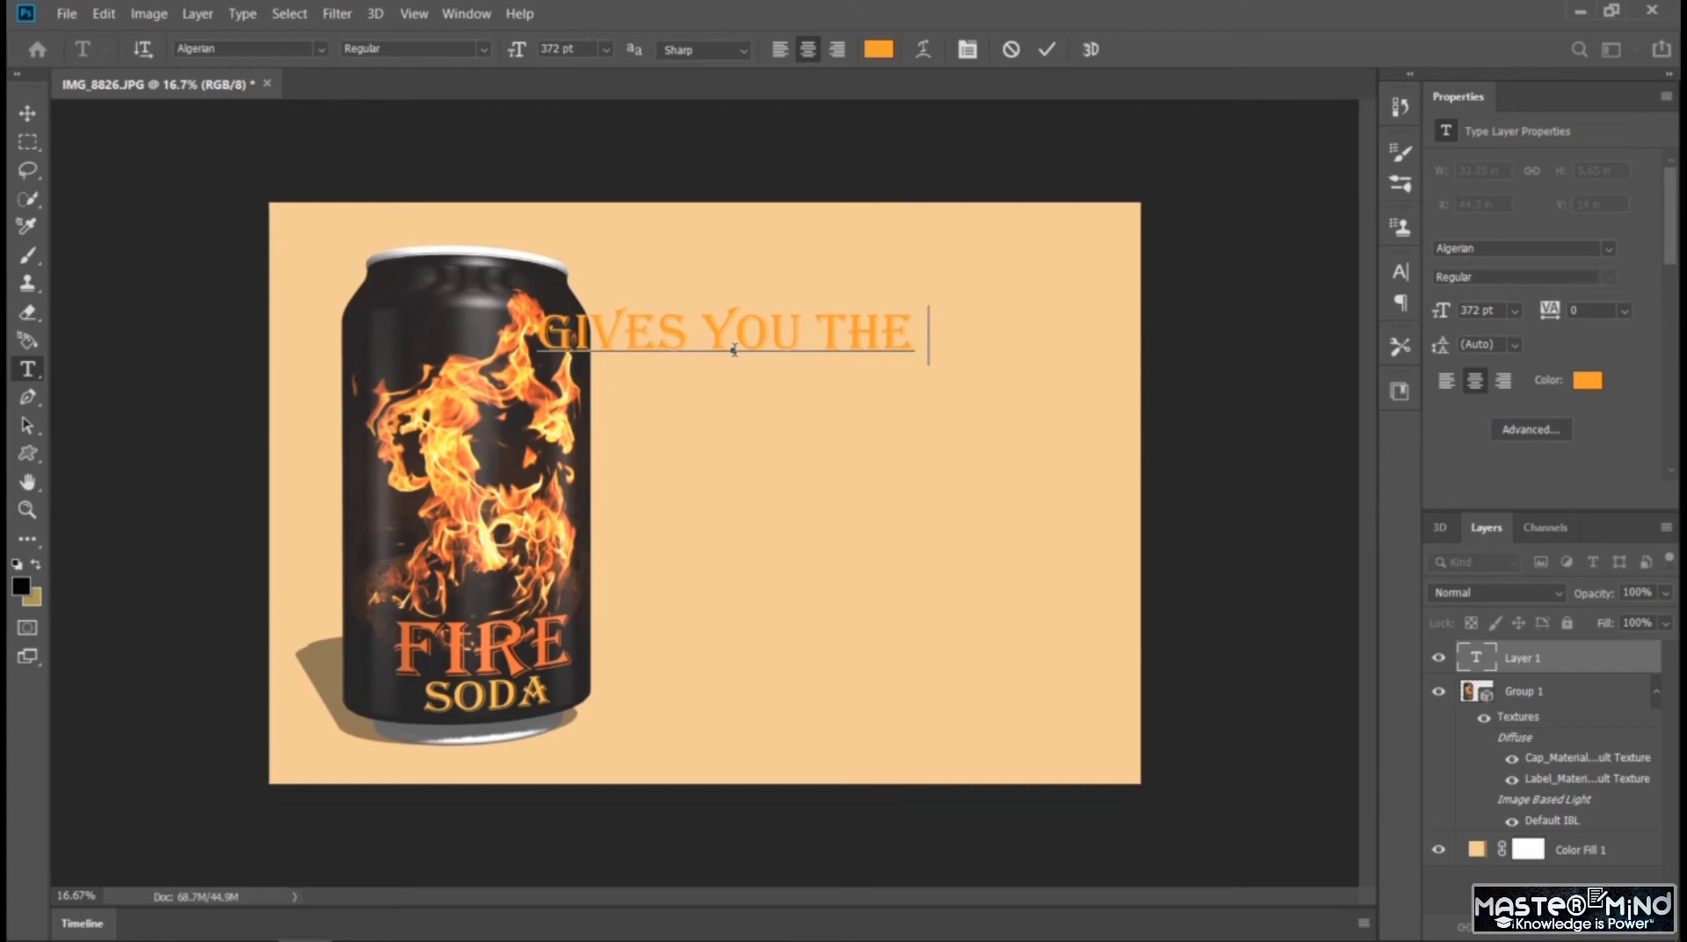
{"action": "key", "text": "BackSpace"}
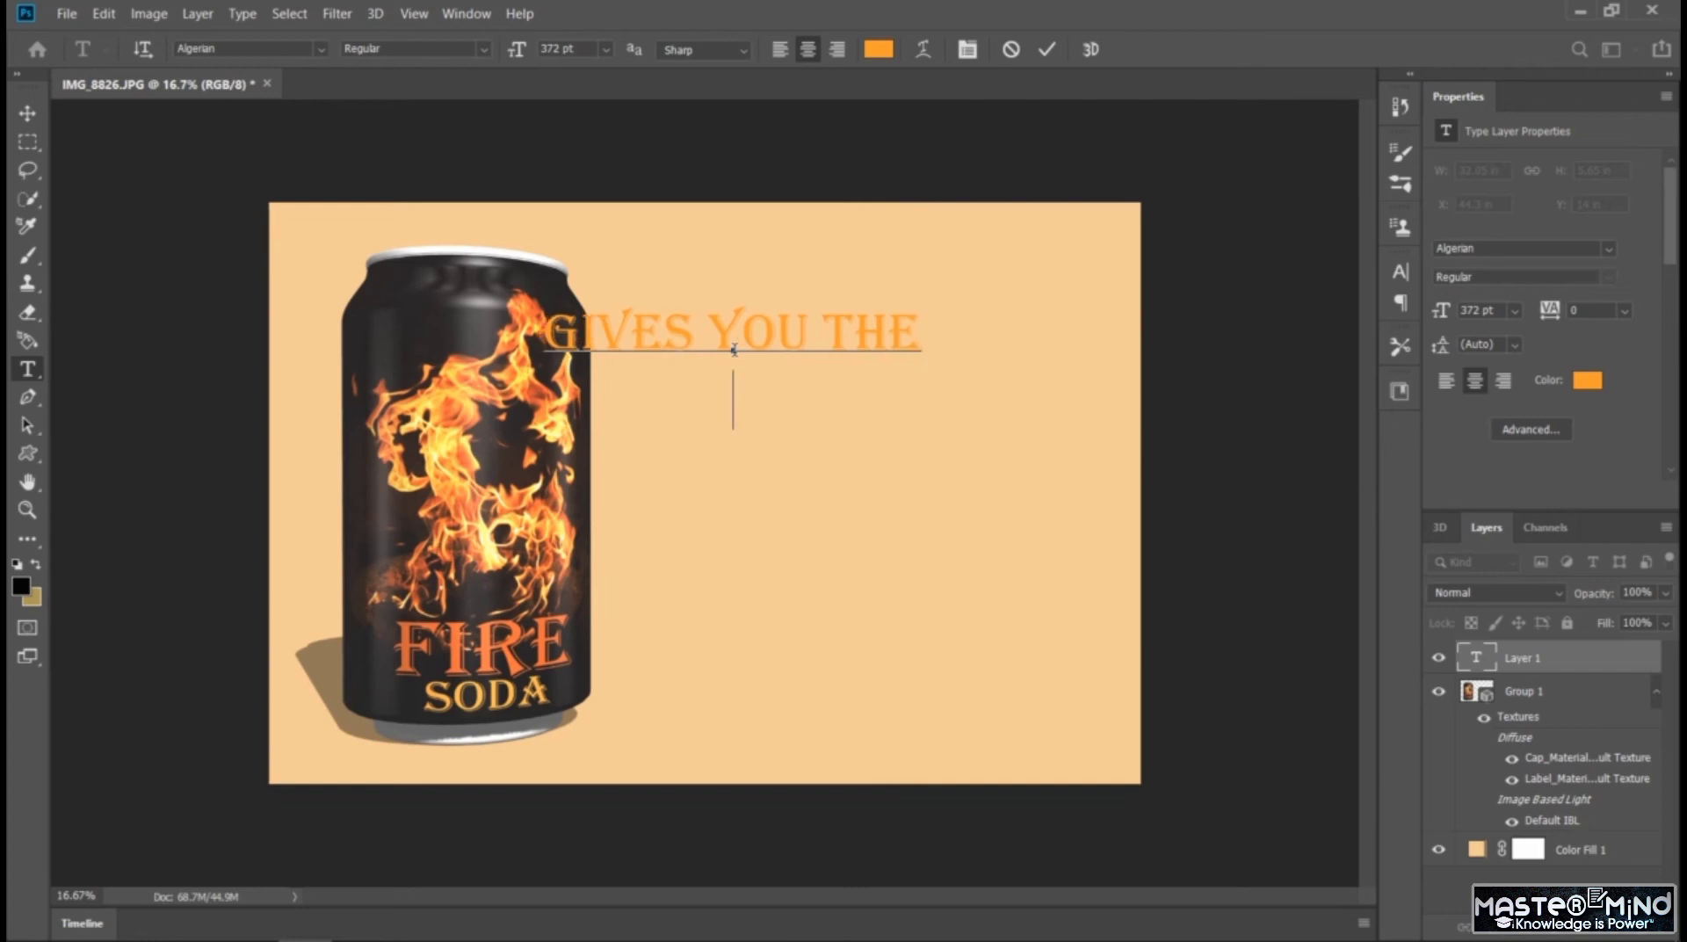
{"action": "key", "text": "Return"}
{"action": "type", "text": "POWER"}
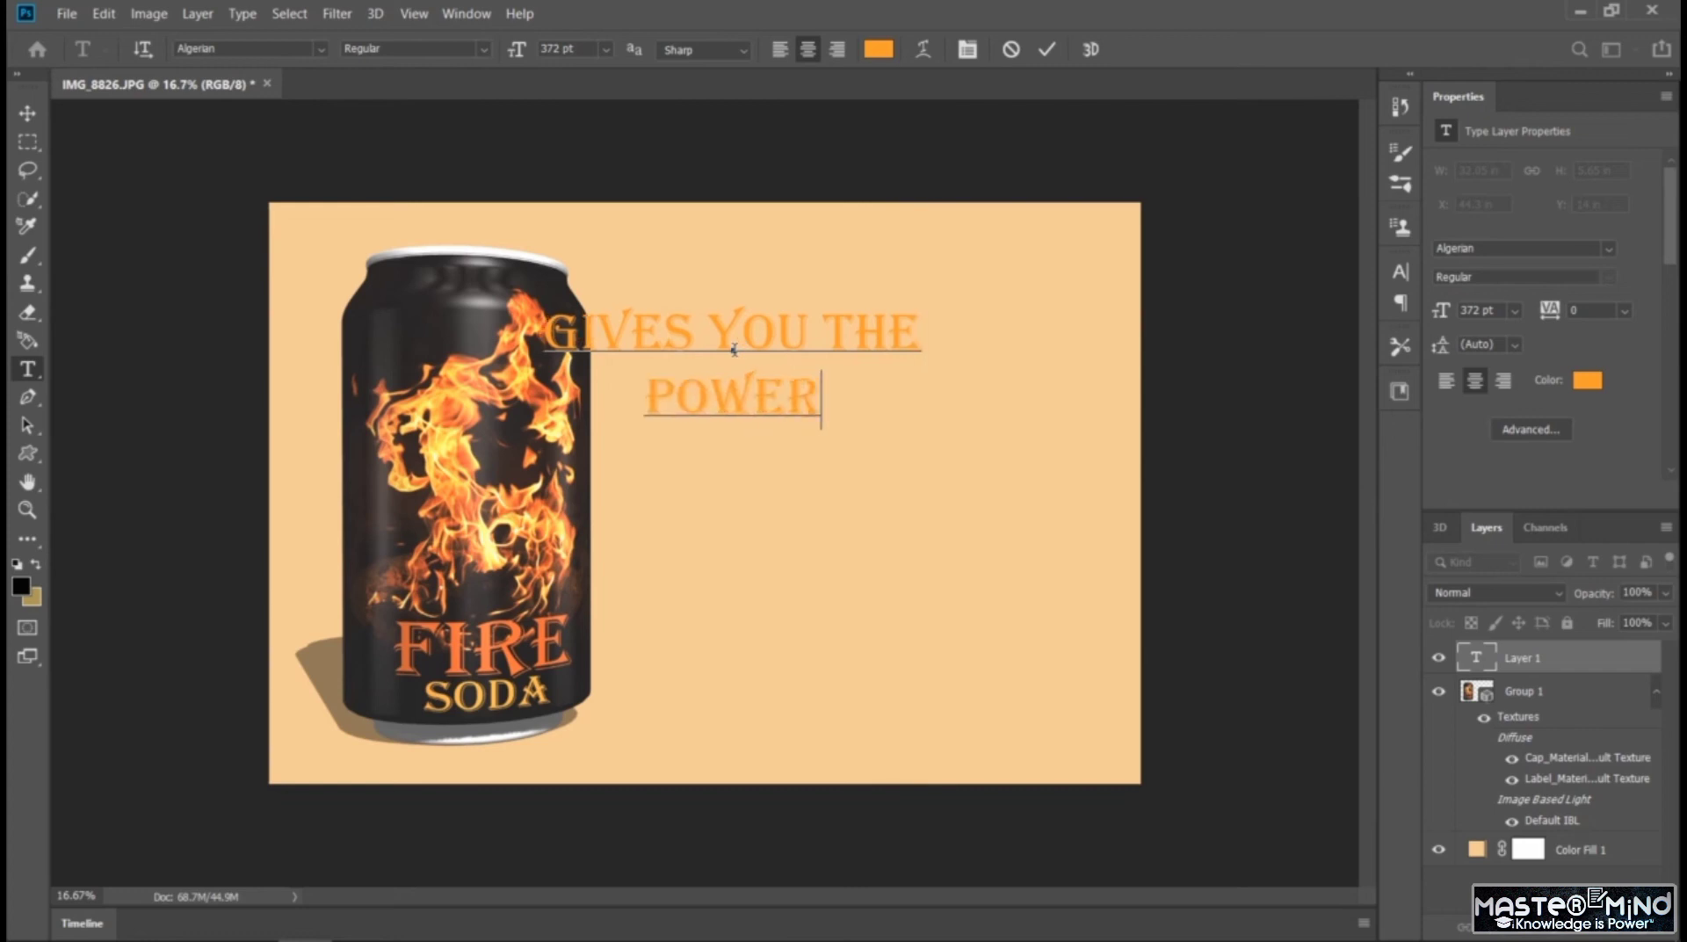
{"action": "type", "text": "!"}
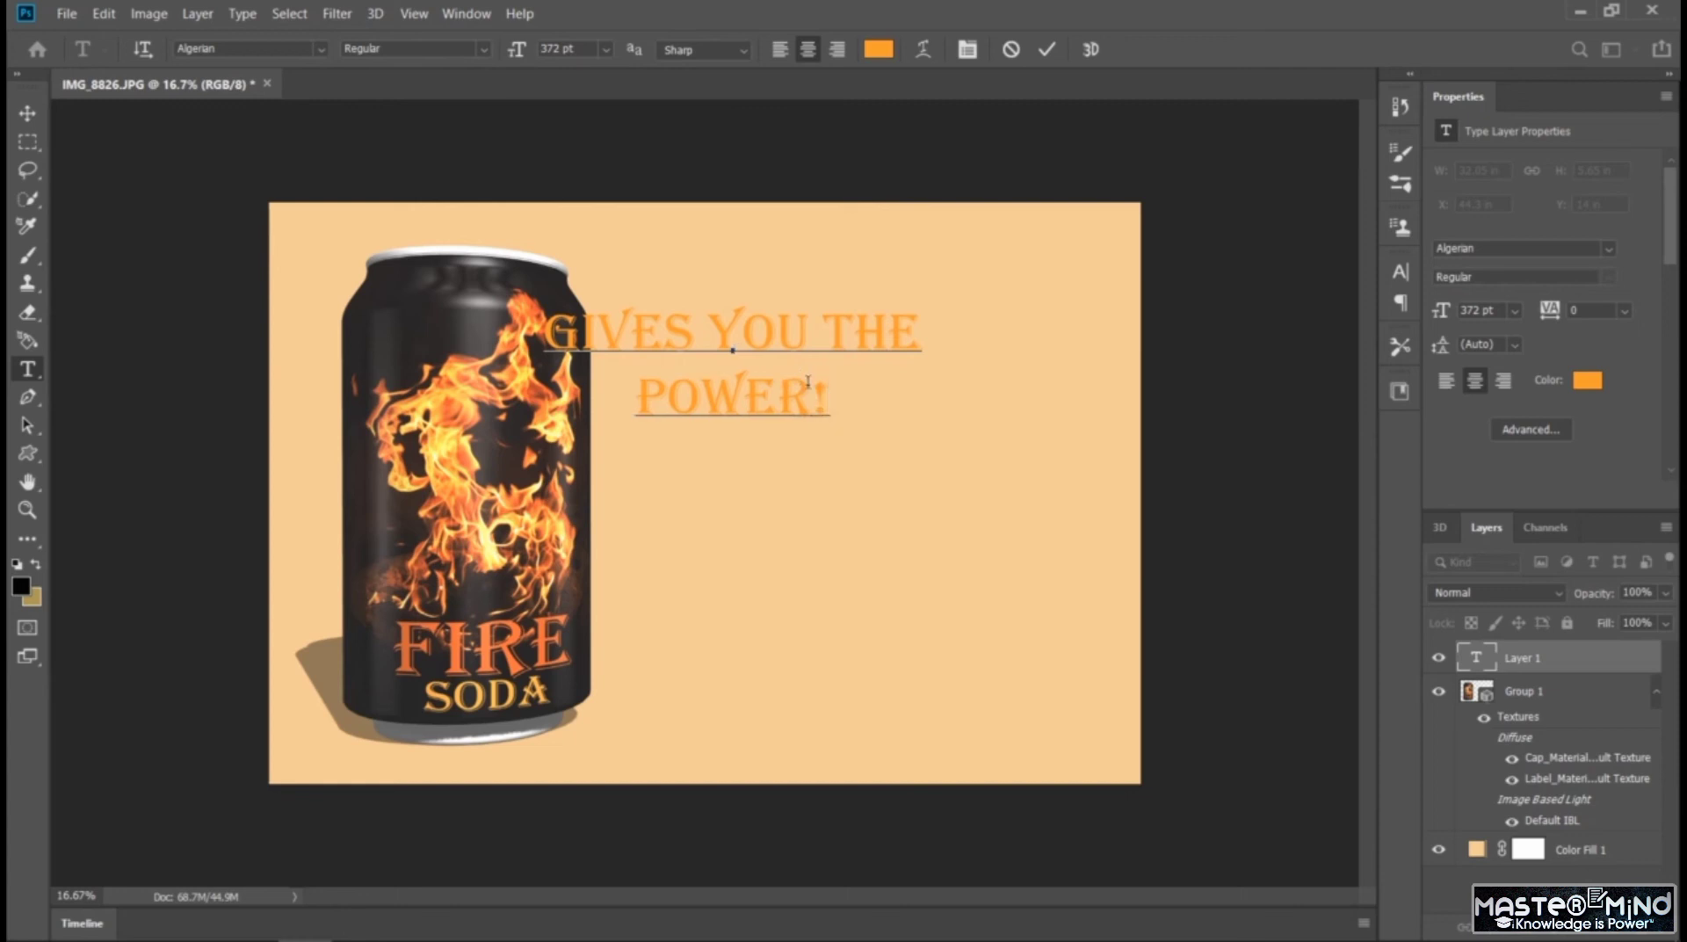
Move the slogan off the can into the empty peach area beside it
{"action": "left_click_drag", "start_coordinate": [828, 397], "coordinate": [540, 330]}
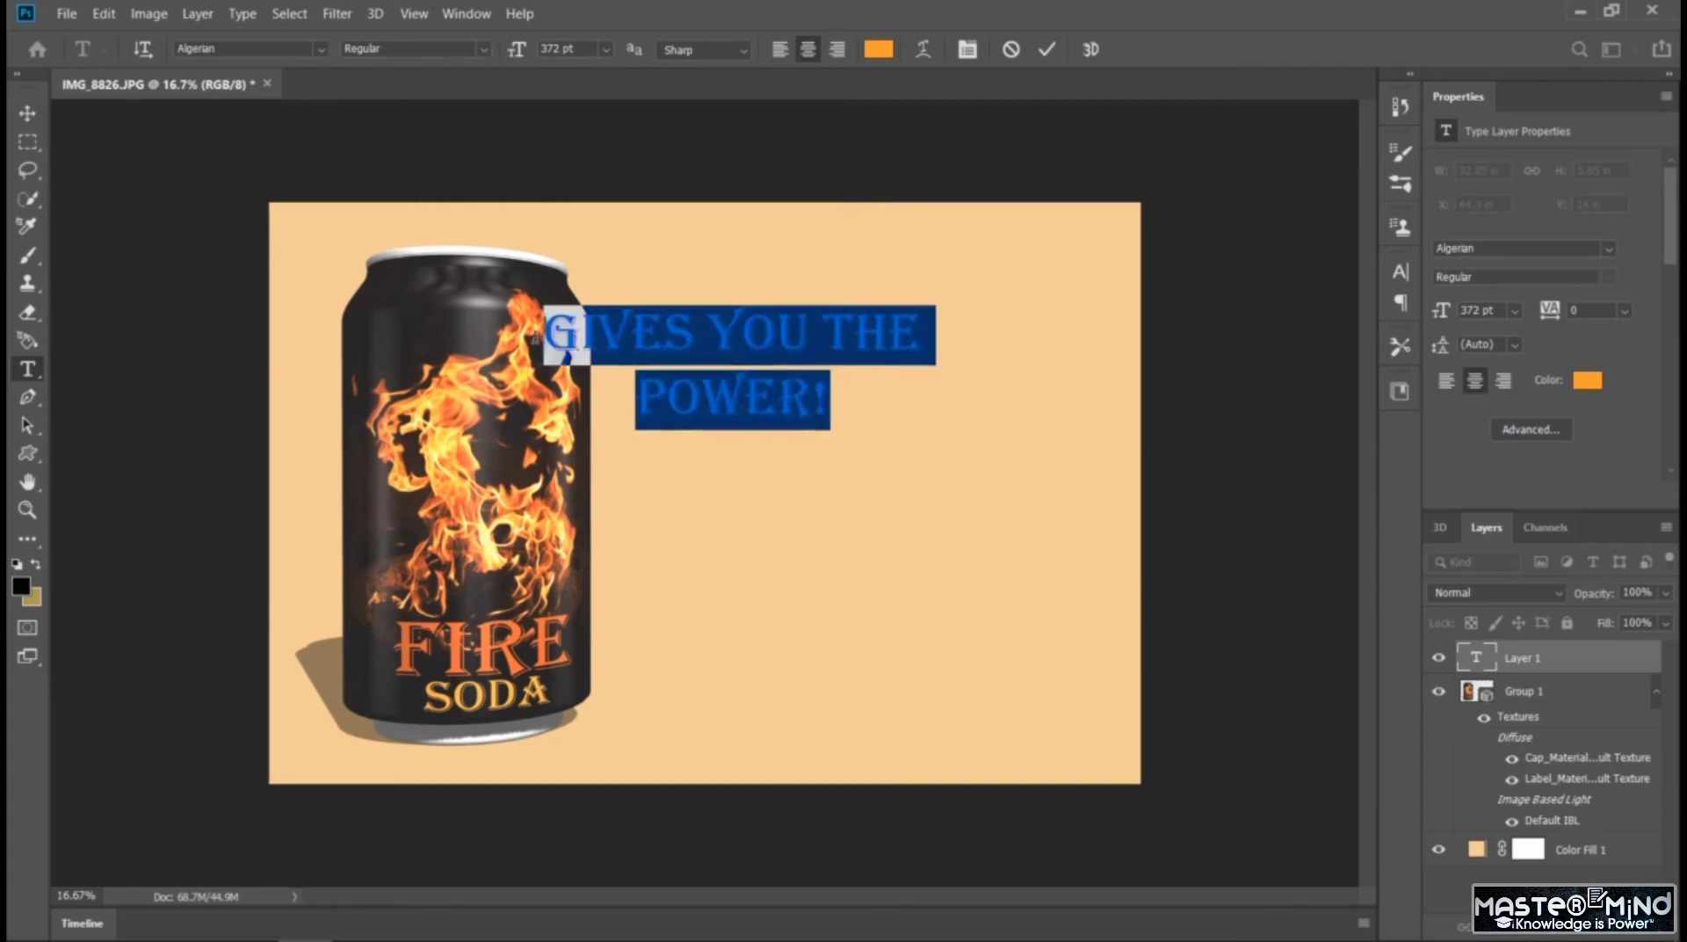
{"action": "left_click", "coordinate": [29, 114]}
{"action": "left_click_drag", "start_coordinate": [683, 335], "coordinate": [773, 405]}
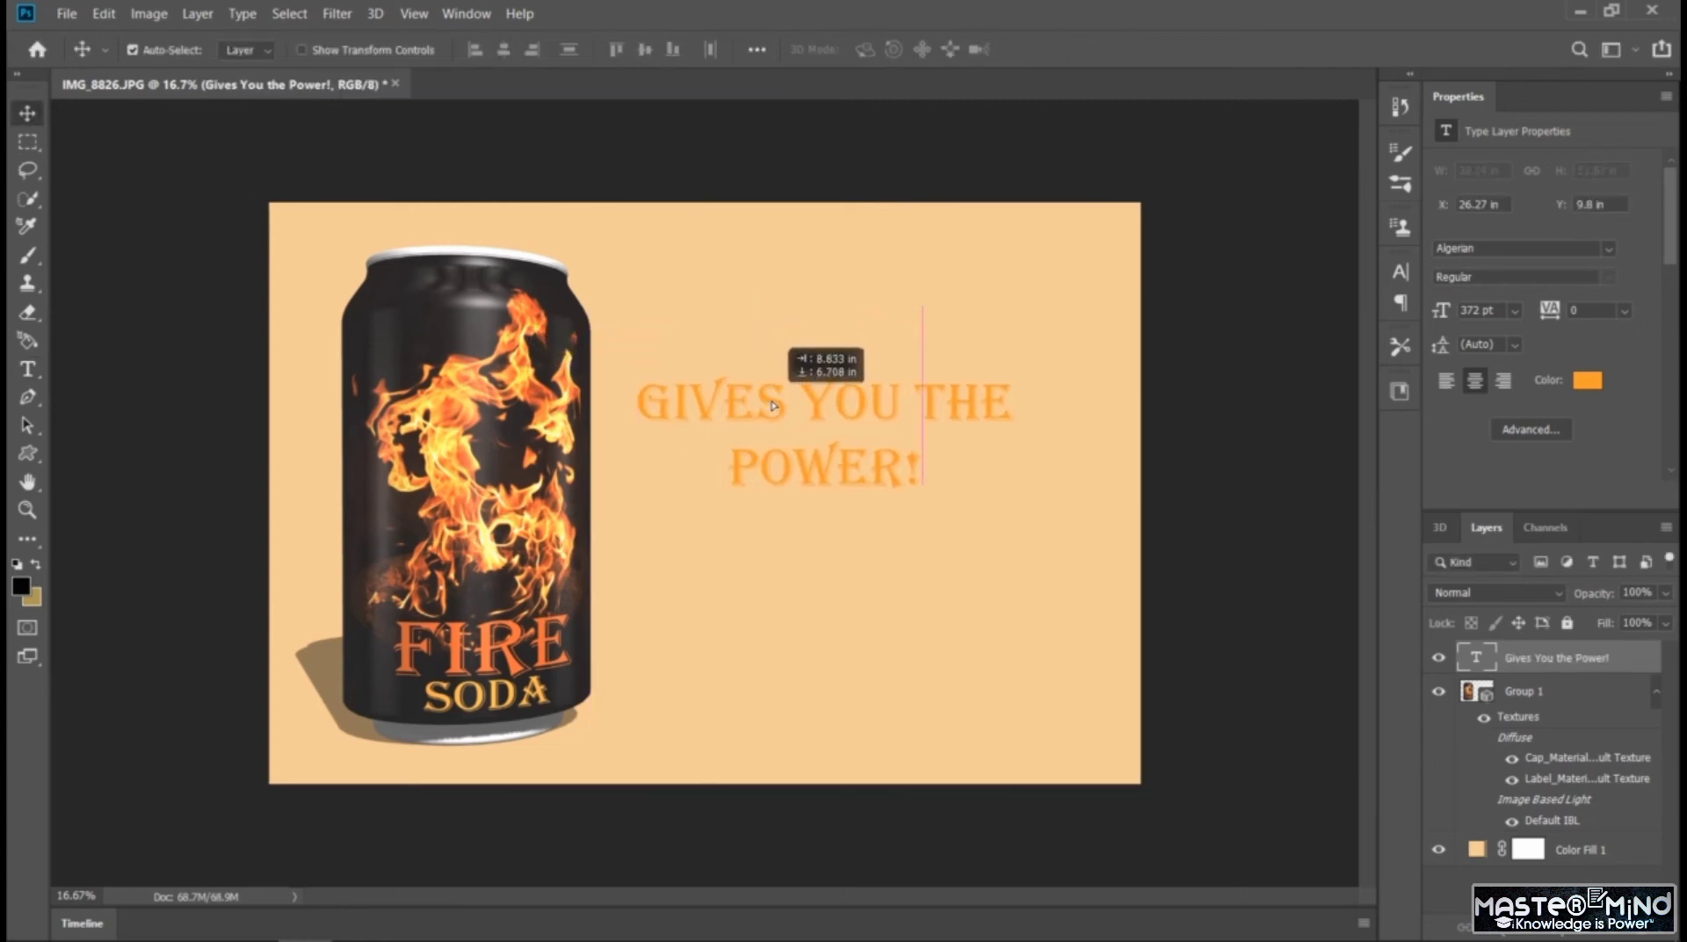
Change the slogan's font to Century Gothic and its size to 672 pt
{"action": "double_click", "coordinate": [786, 450]}
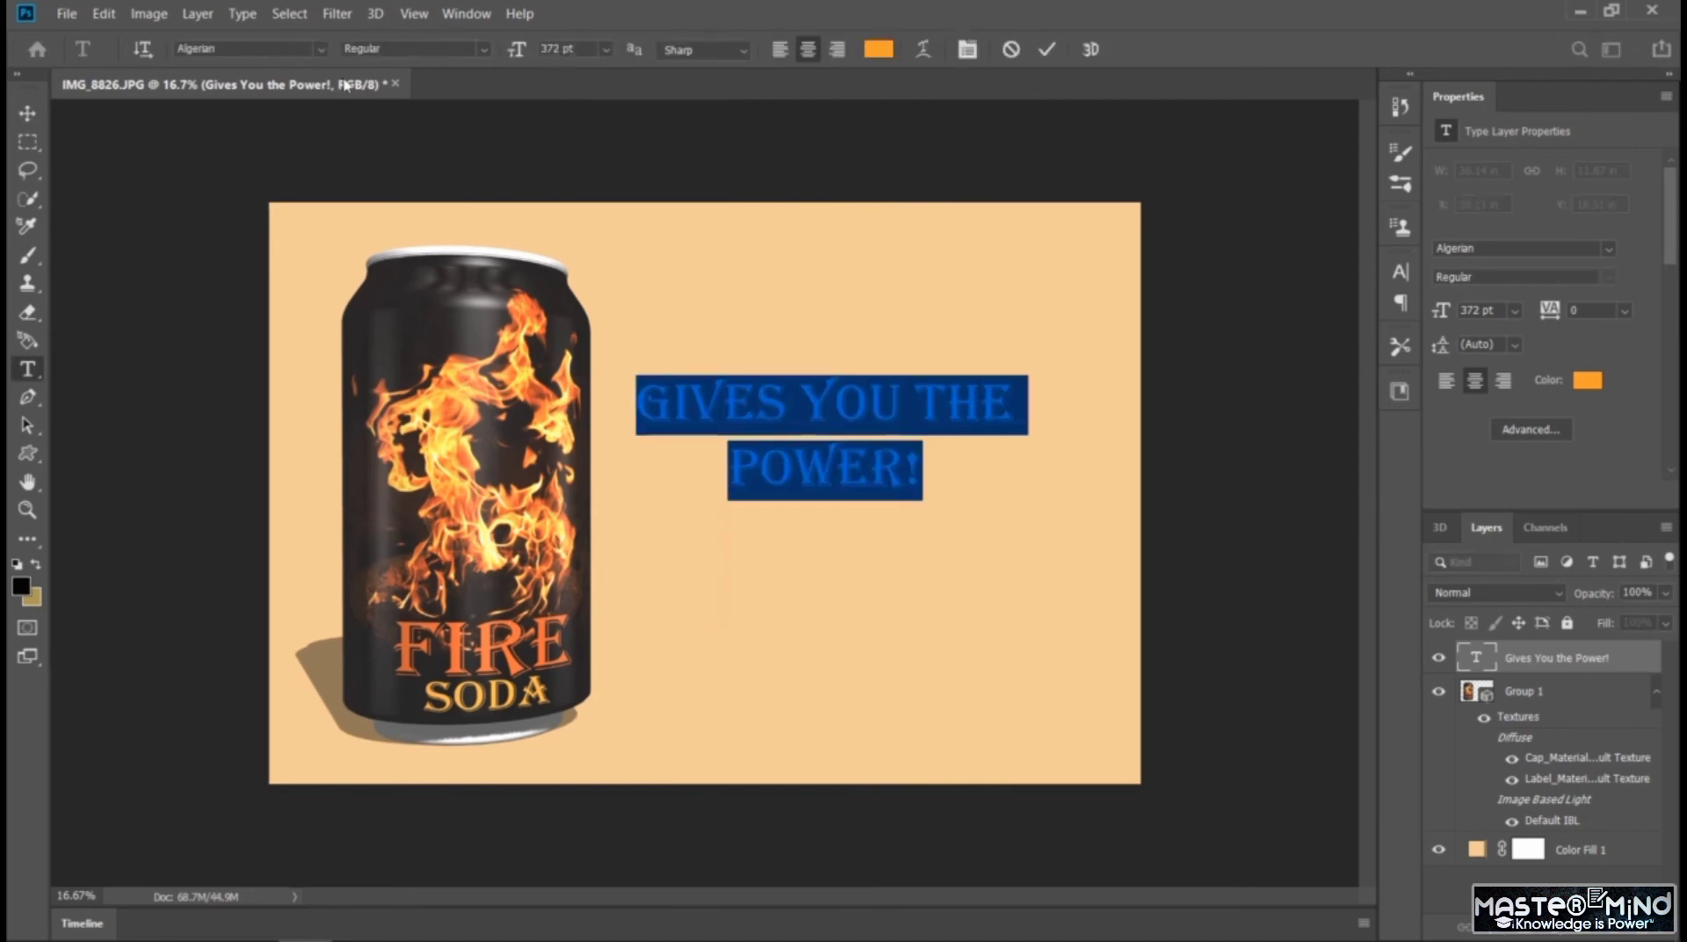
{"action": "left_click", "coordinate": [325, 50]}
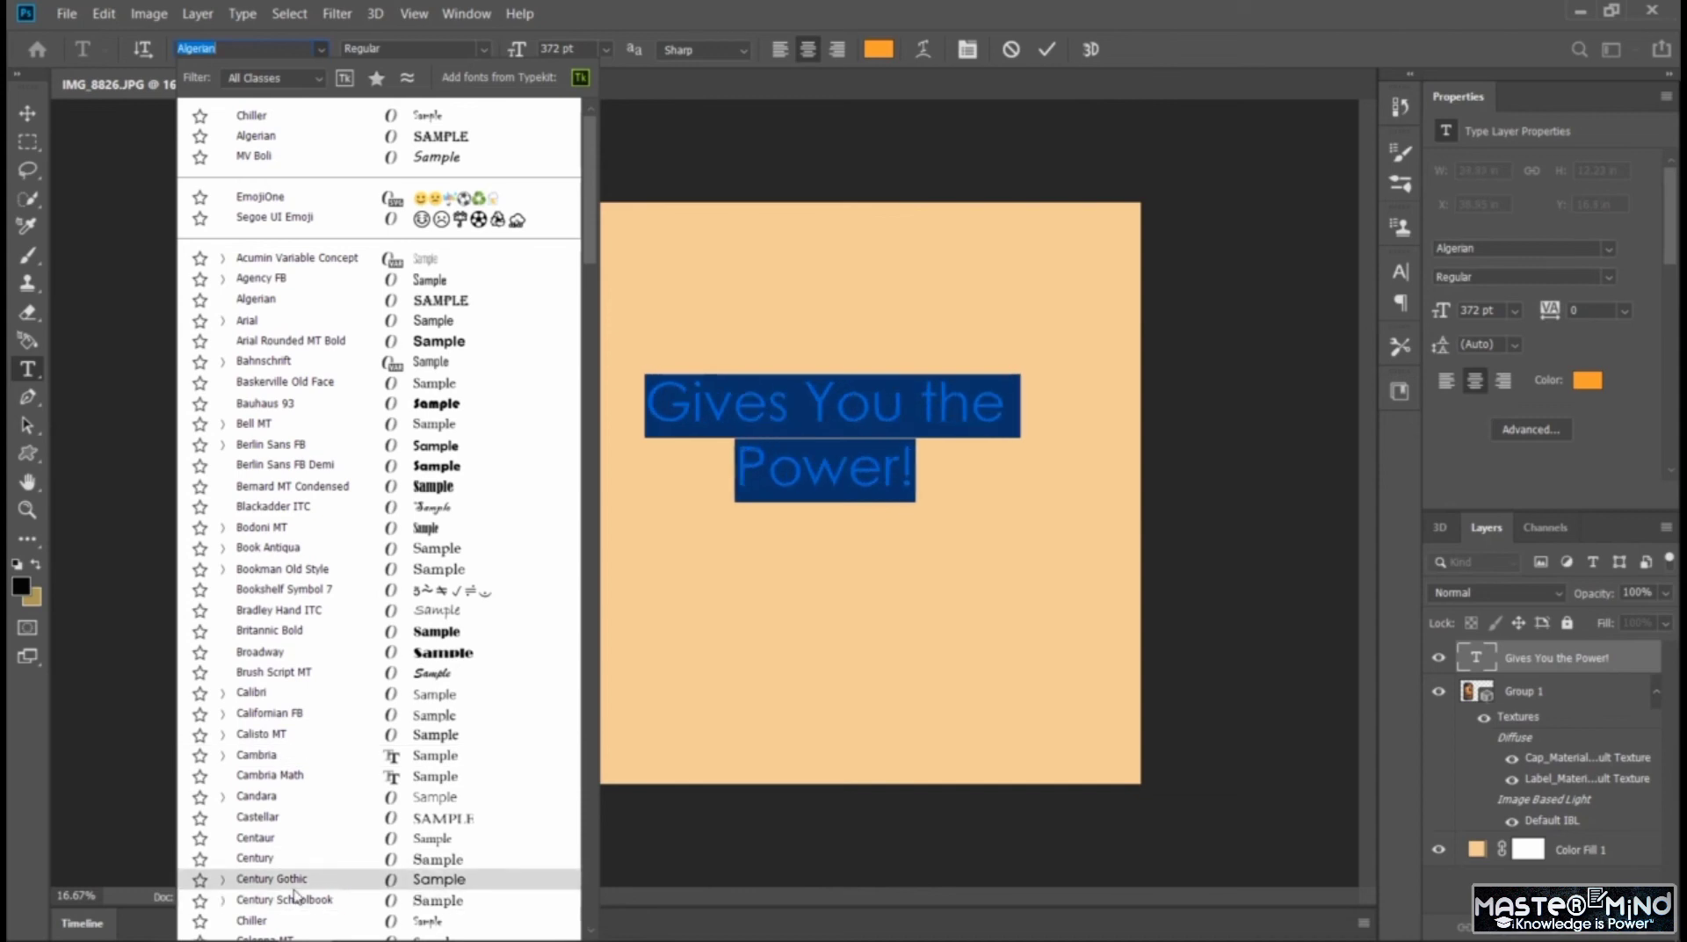
{"action": "left_click", "coordinate": [273, 879]}
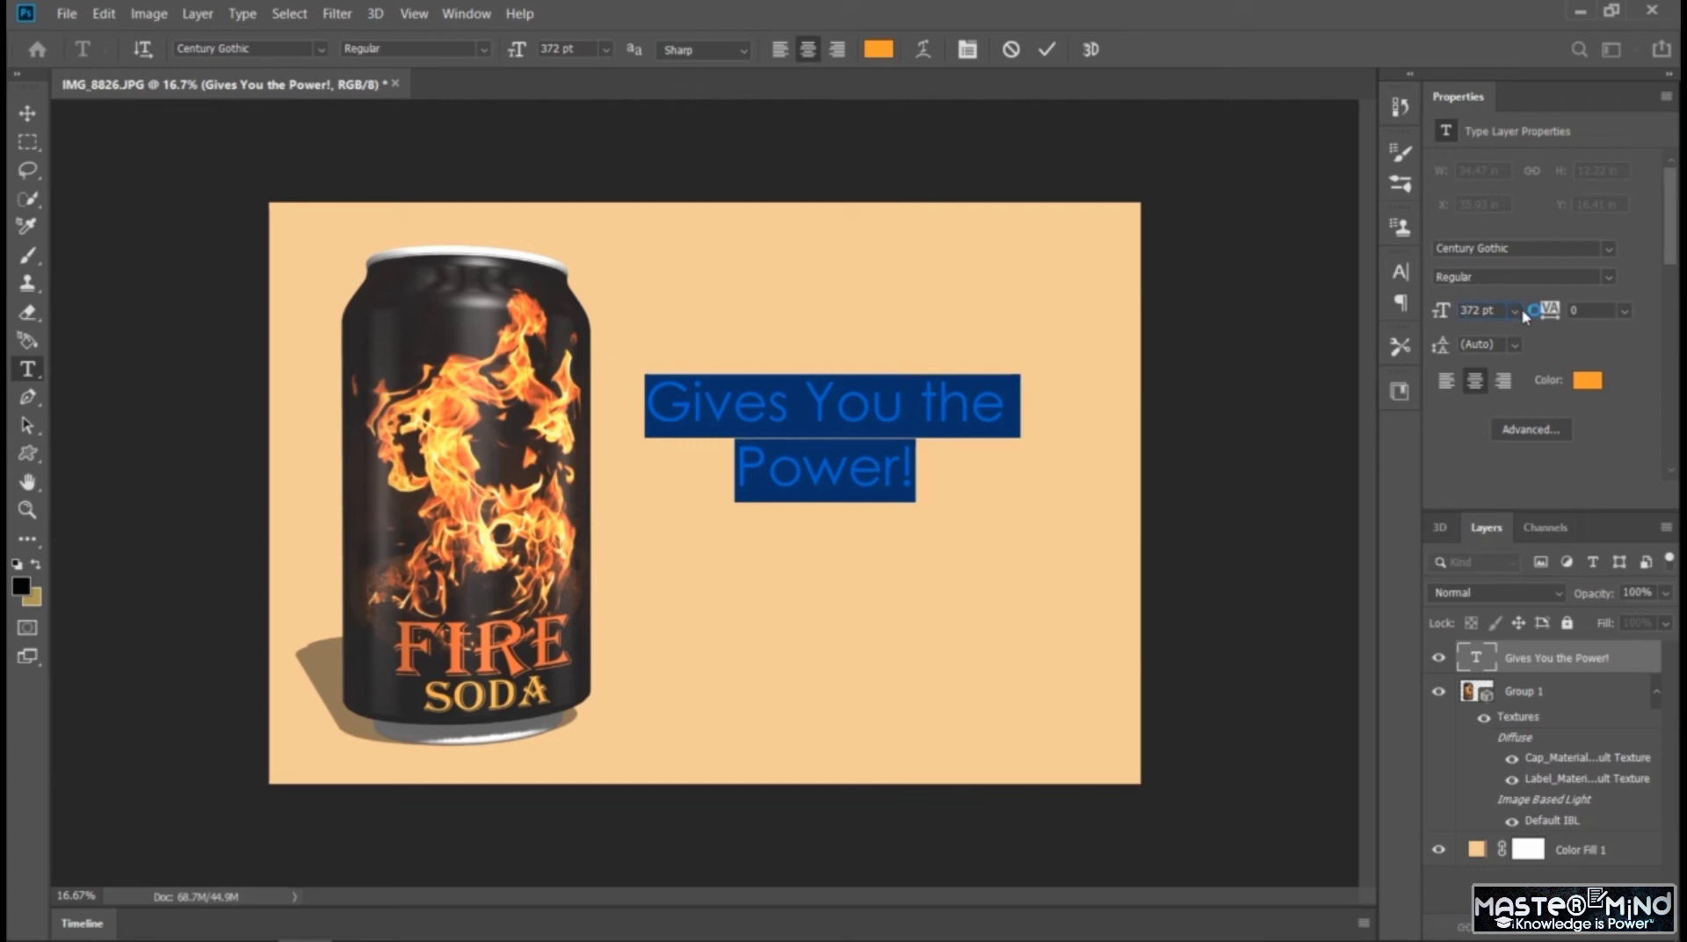
{"action": "type", "text": "8"}
{"action": "key", "text": "Return"}
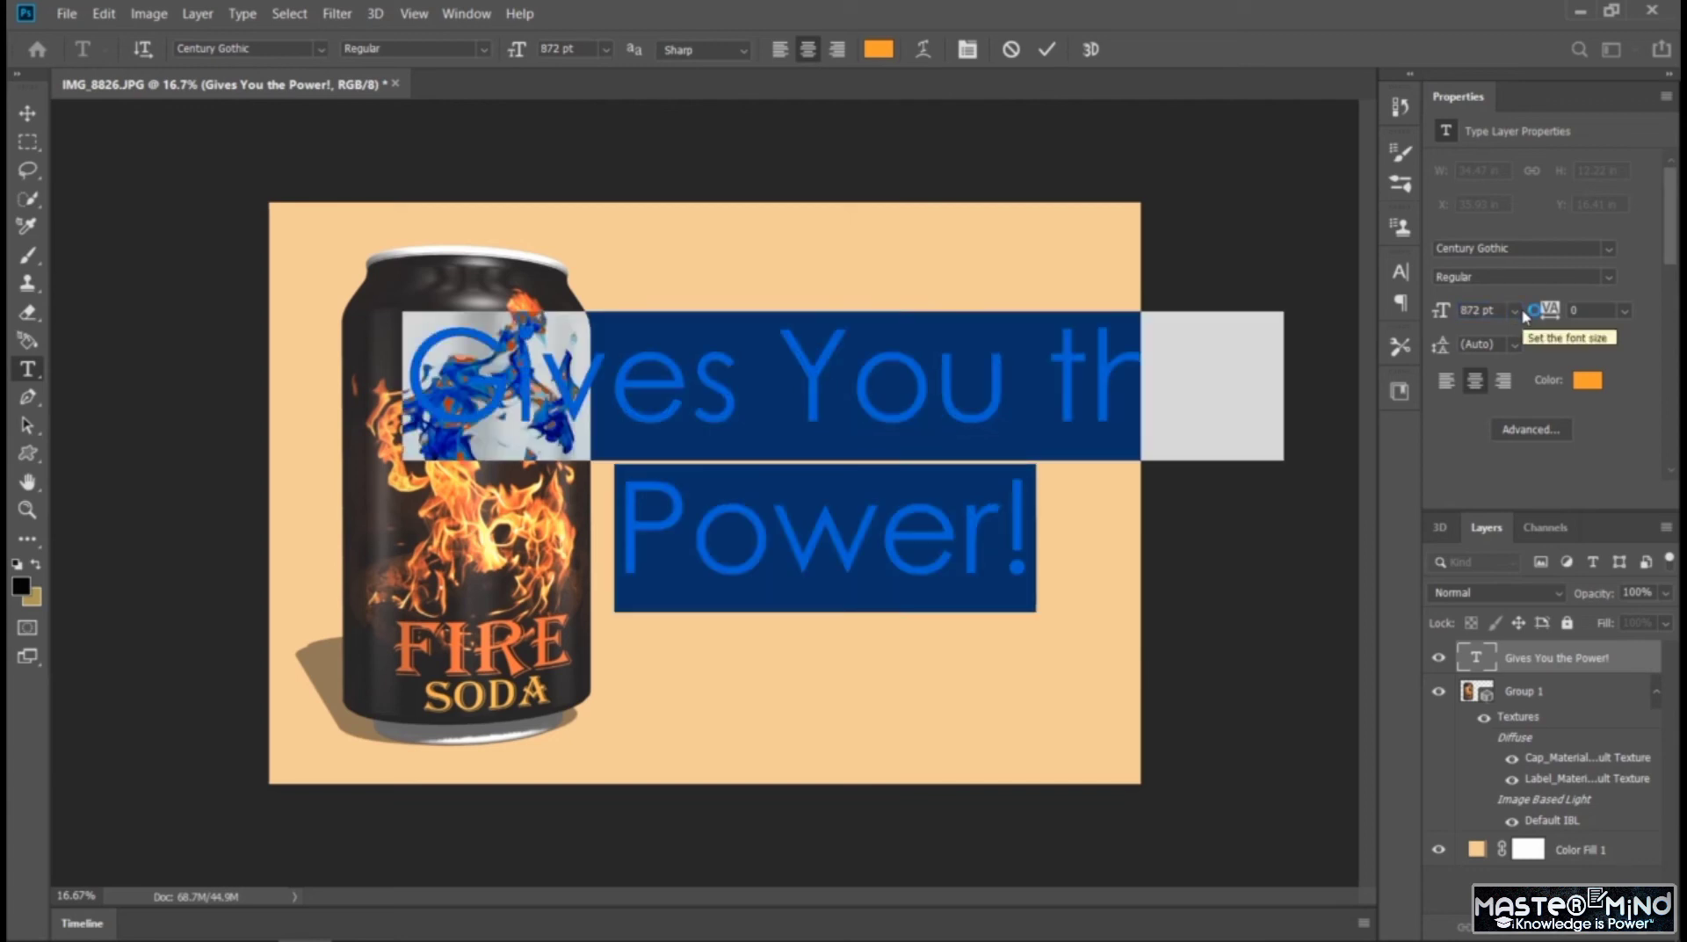
{"action": "left_click_drag", "start_coordinate": [1469, 311], "coordinate": [1386, 309]}
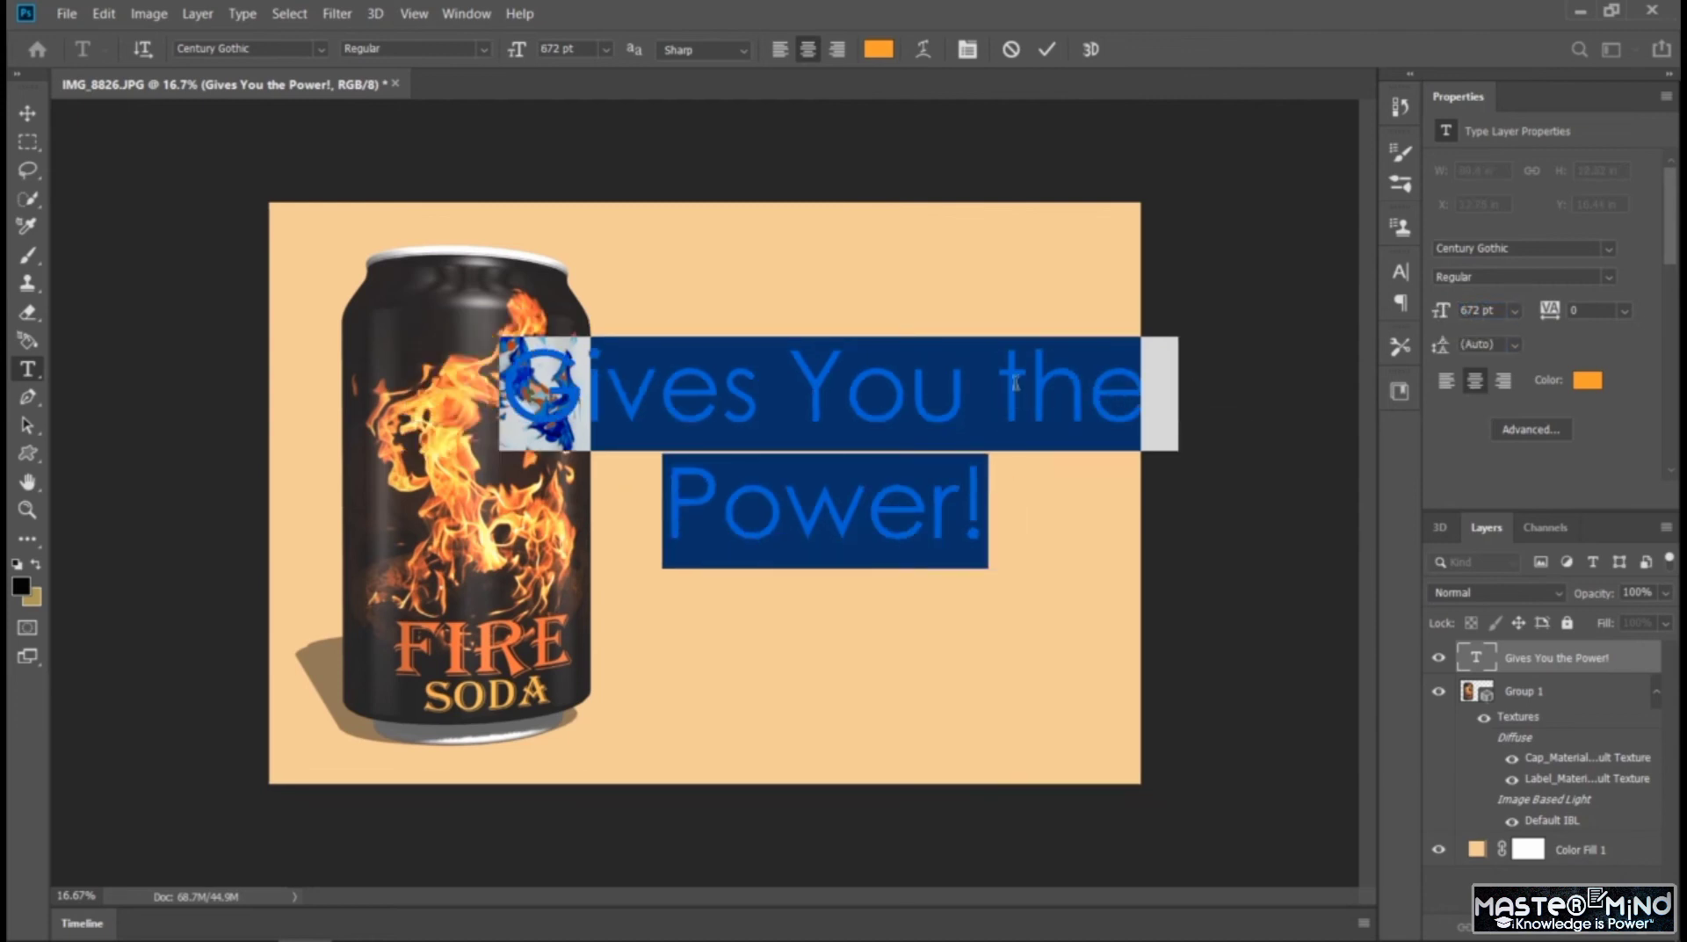
{"action": "left_click", "coordinate": [990, 396]}
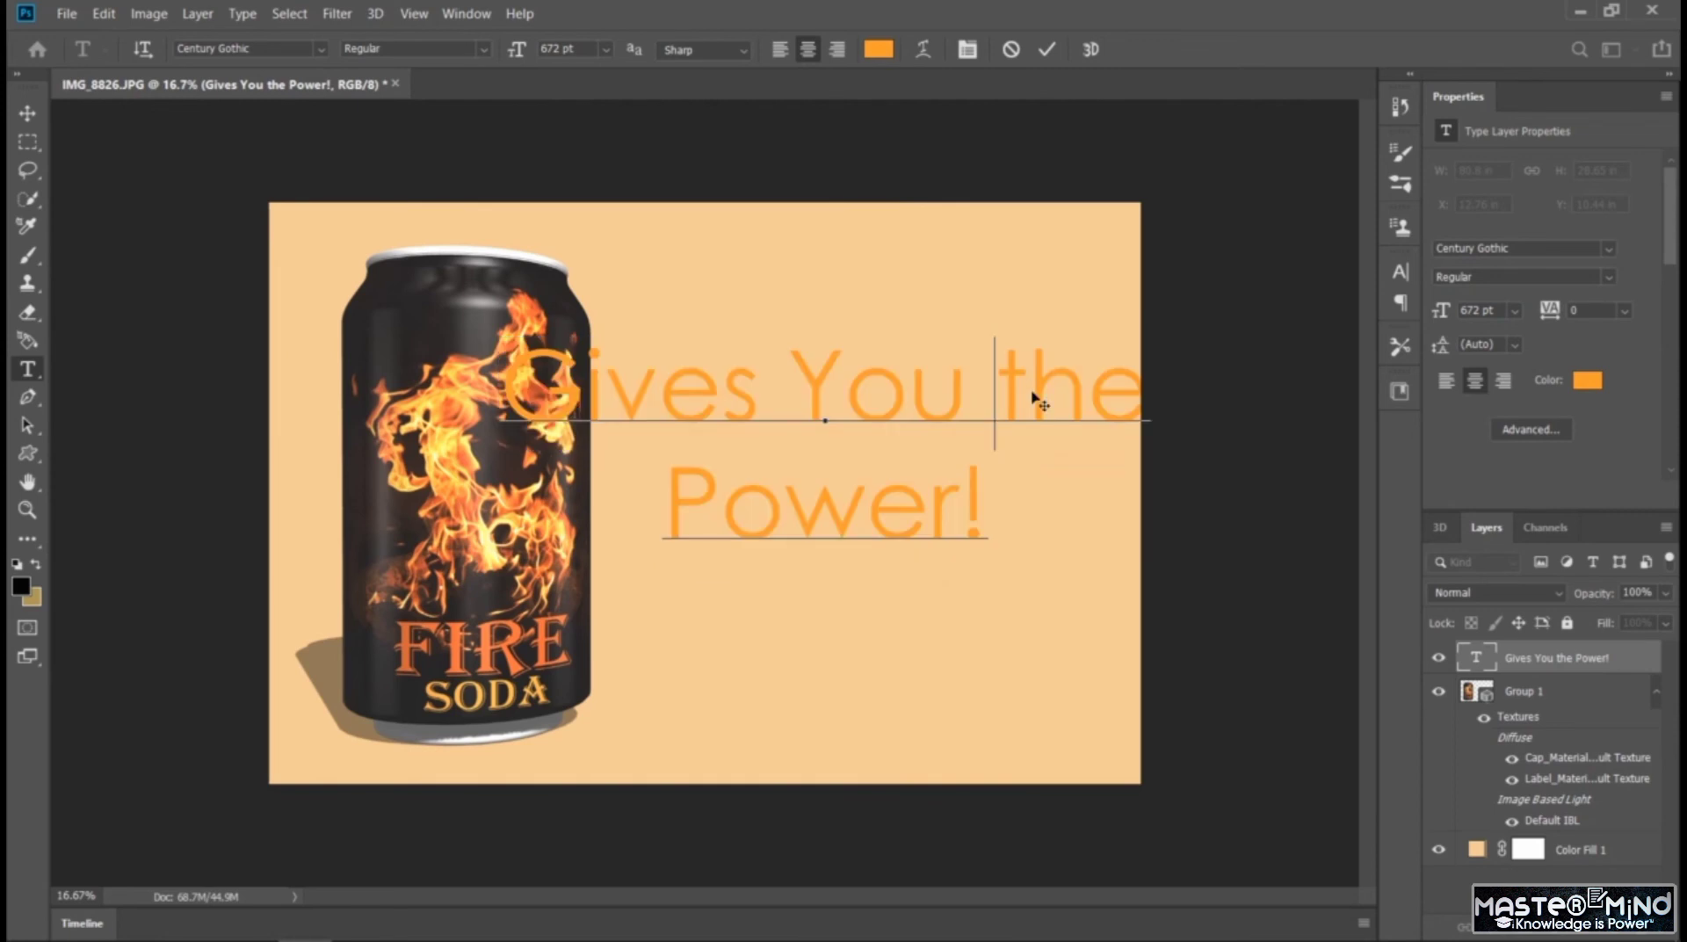
{"action": "key", "text": "ctrl+Return"}
{"action": "key", "text": "v"}
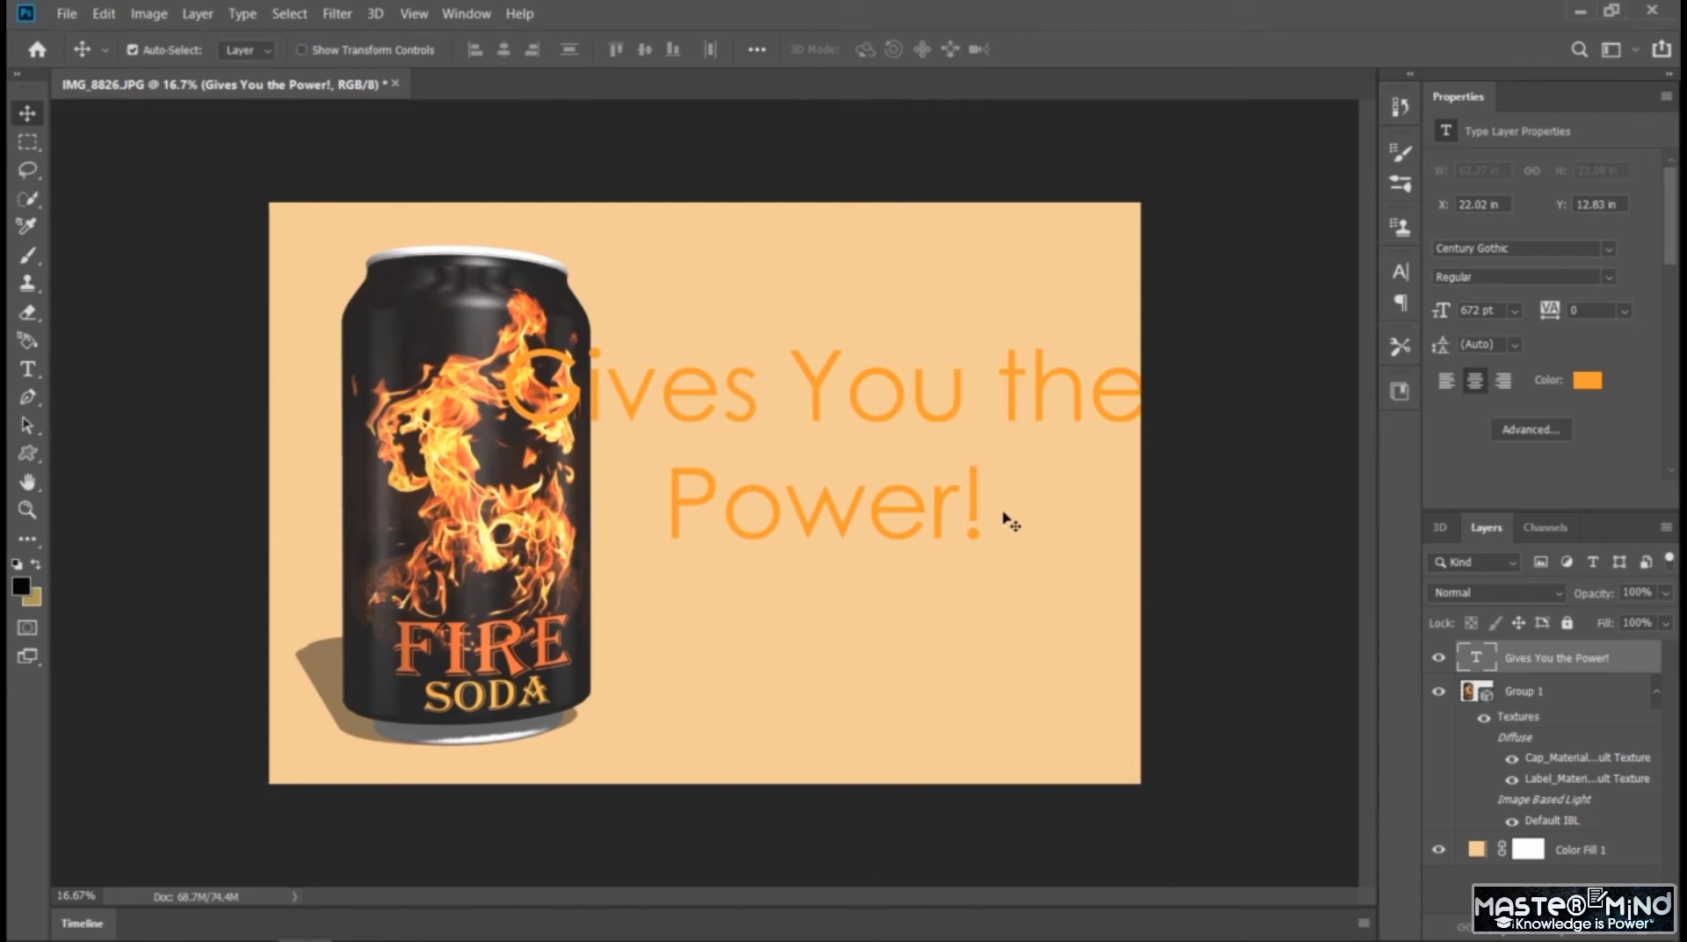
Break the slogan's first line before "the" to make three lines, and shift the text clear of the can
{"action": "double_click", "coordinate": [879, 383]}
{"action": "left_click", "coordinate": [837, 364]}
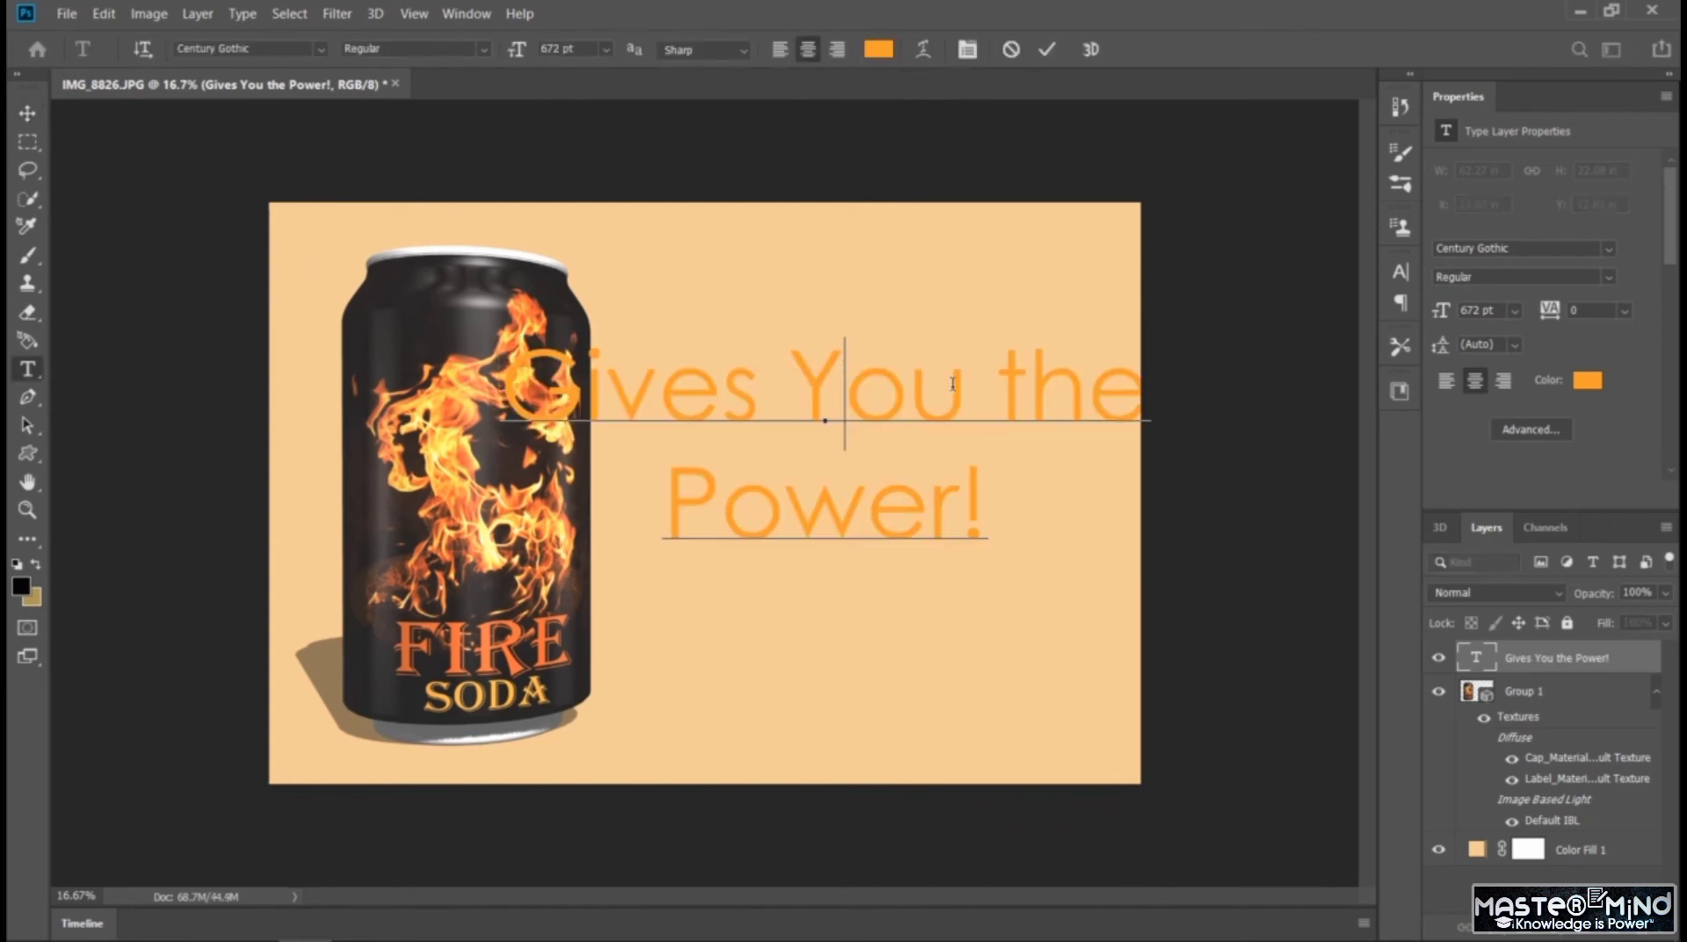
{"action": "left_click", "coordinate": [995, 389]}
{"action": "key", "text": "Return"}
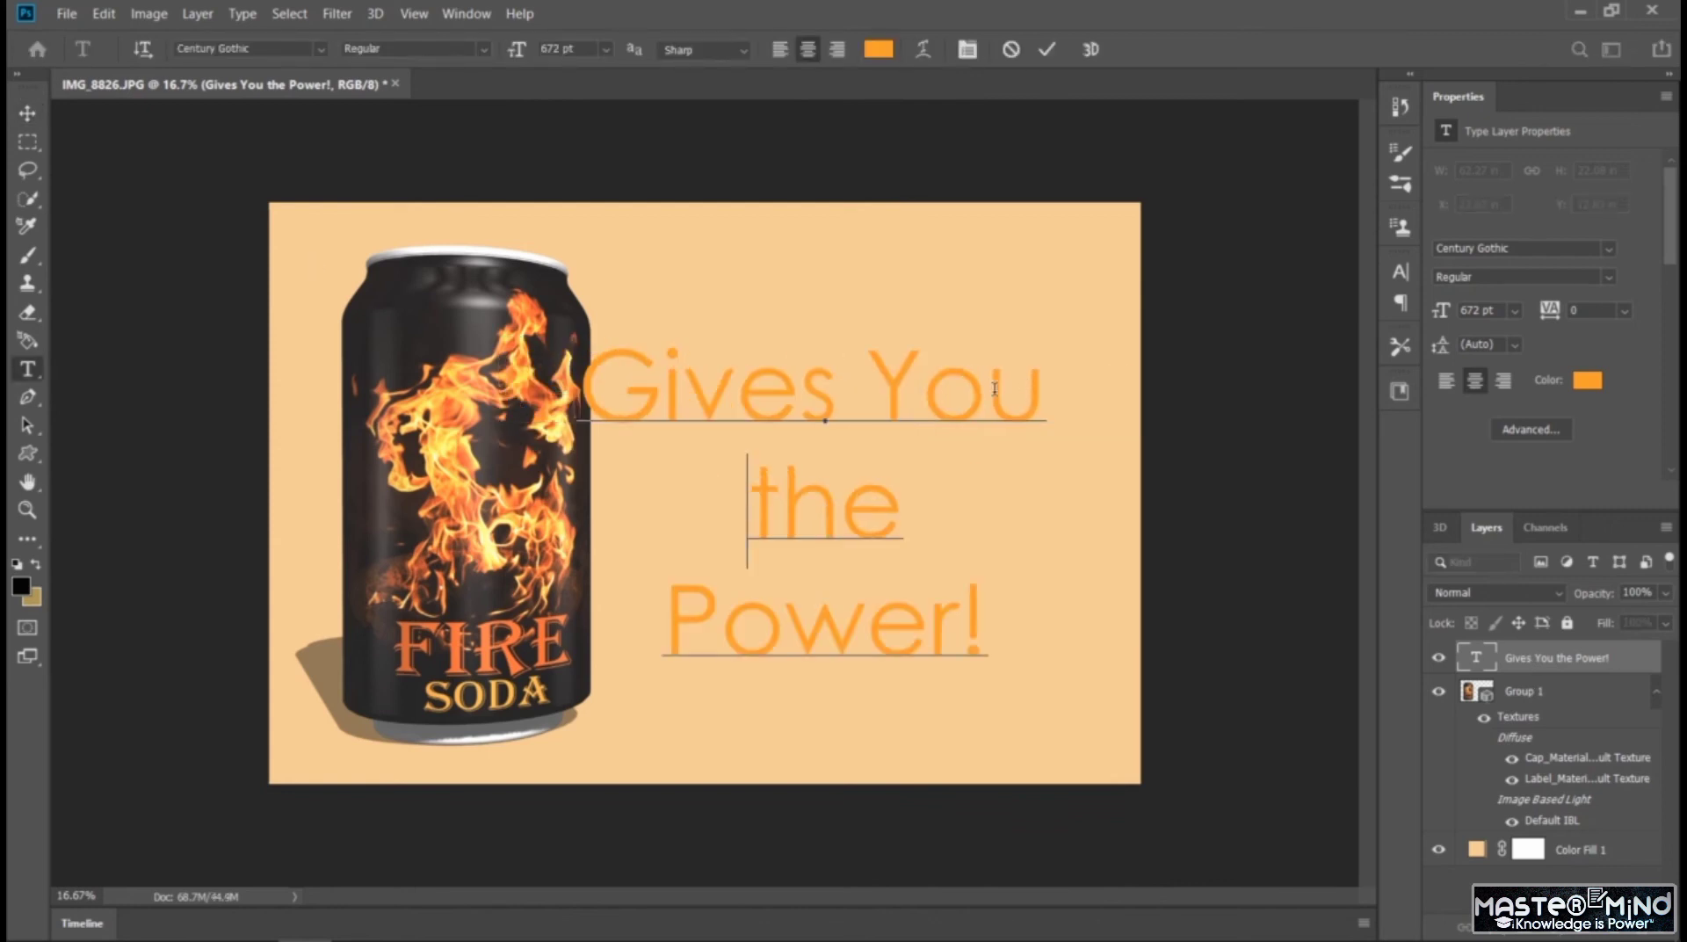
{"action": "left_click", "coordinate": [28, 113]}
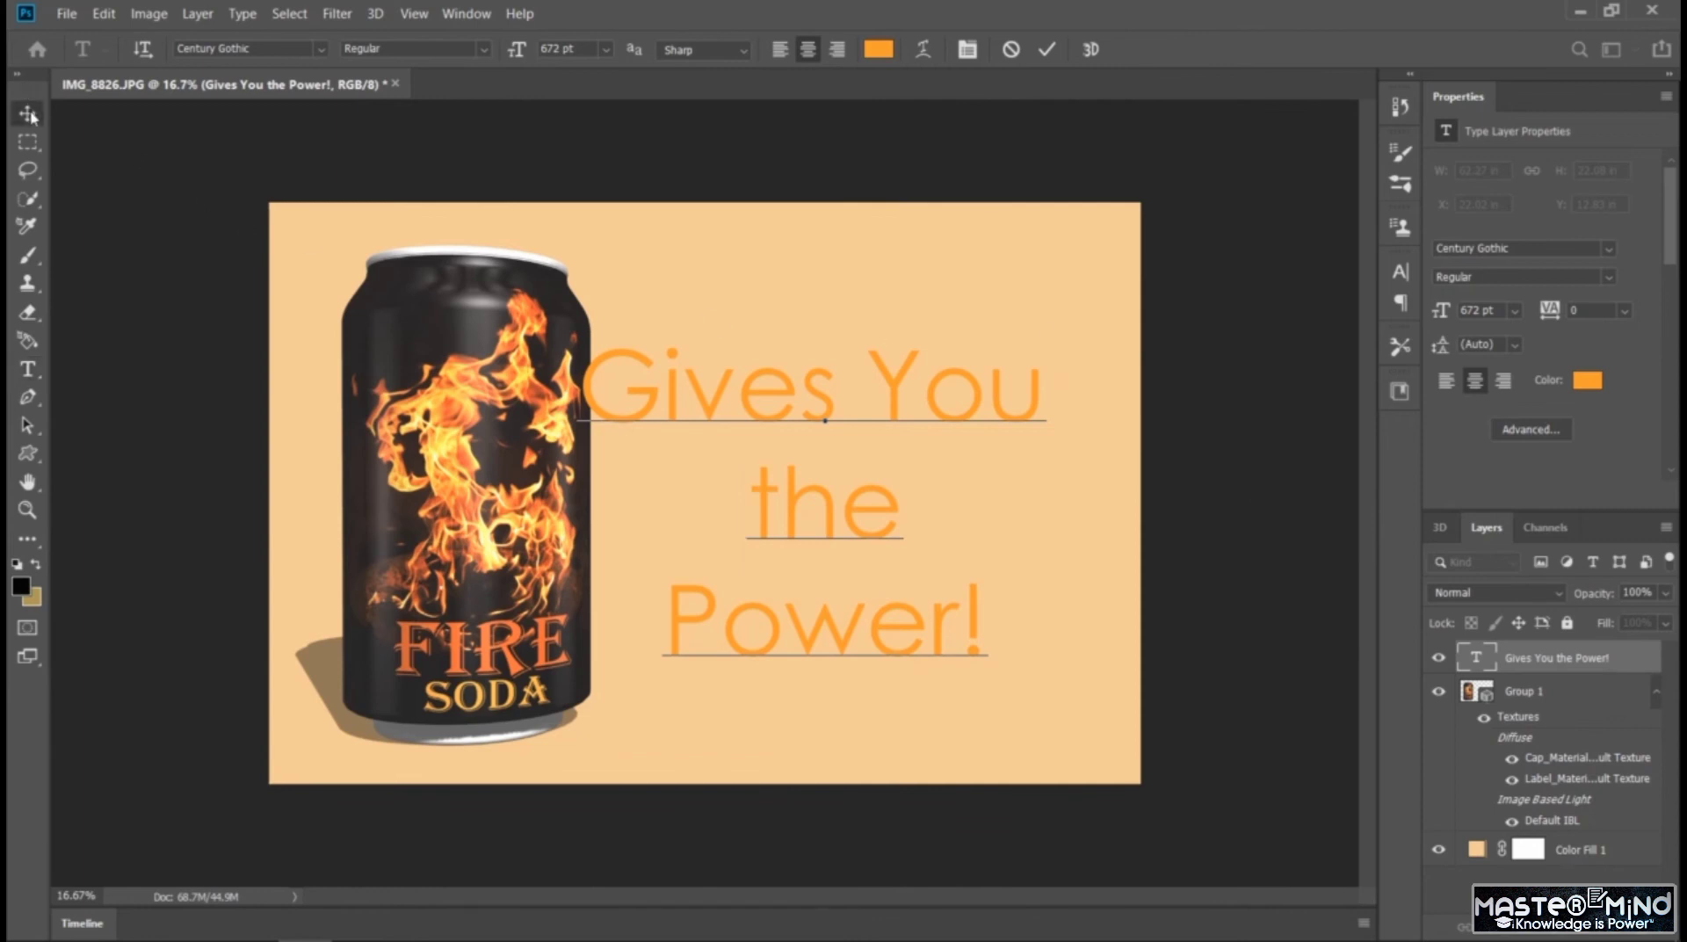
{"action": "left_click_drag", "start_coordinate": [785, 408], "coordinate": [809, 391]}
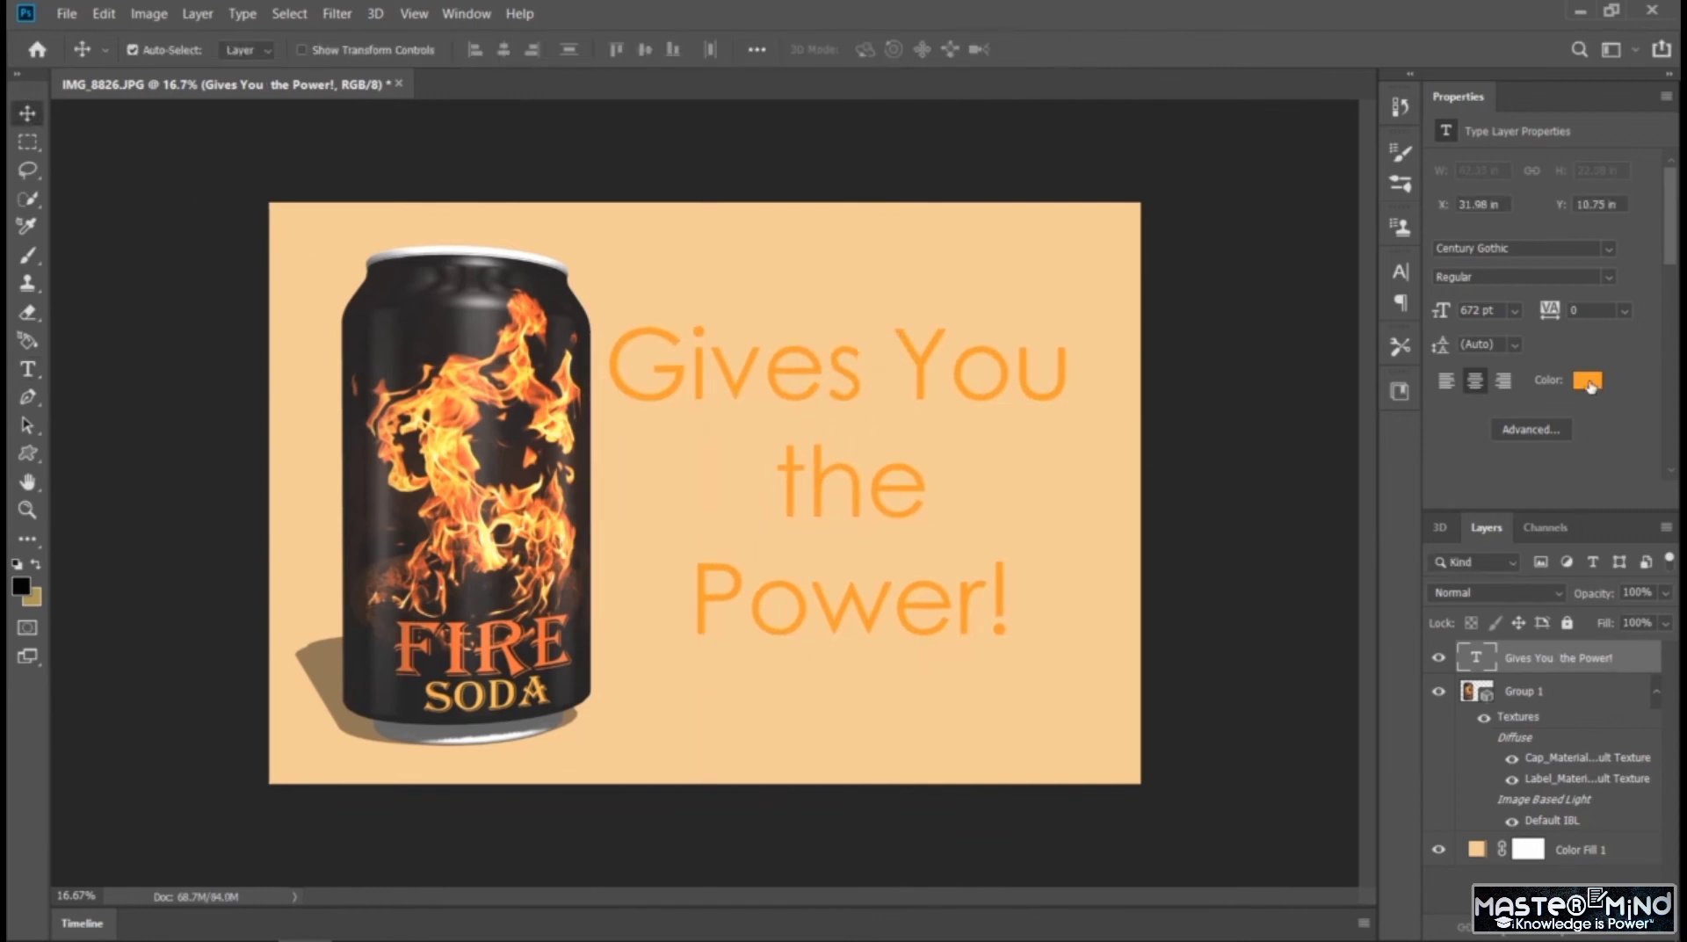
{"action": "left_click", "coordinate": [1588, 380]}
{"action": "left_click", "coordinate": [1311, 527]}
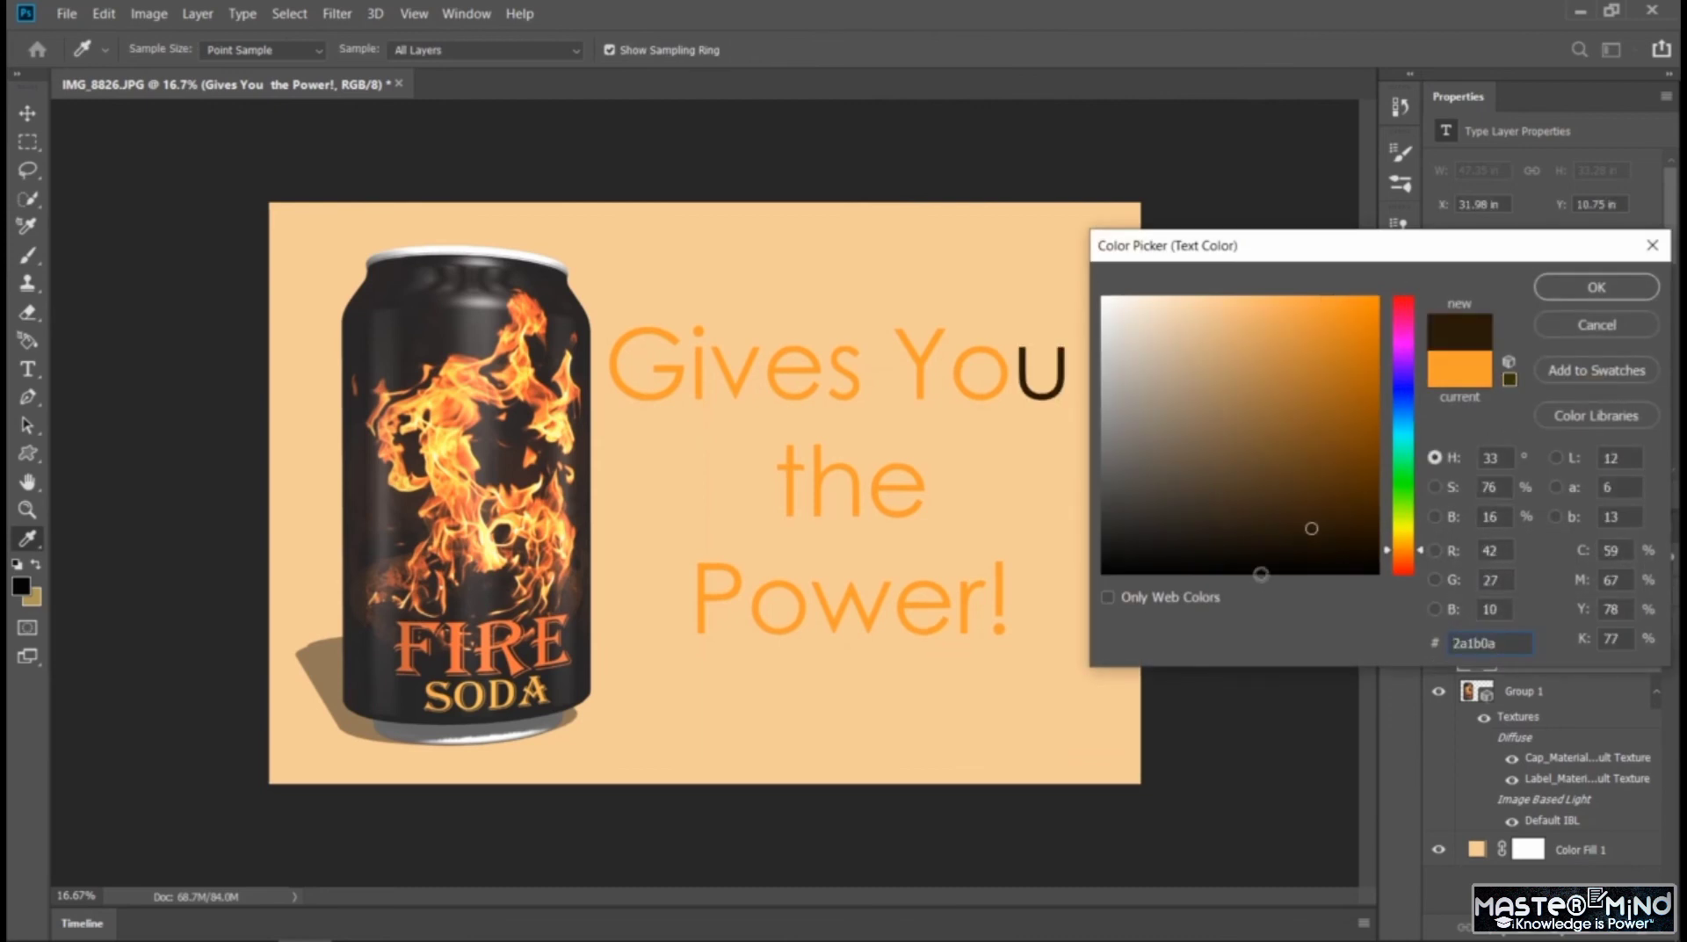
{"action": "left_click", "coordinate": [1579, 326]}
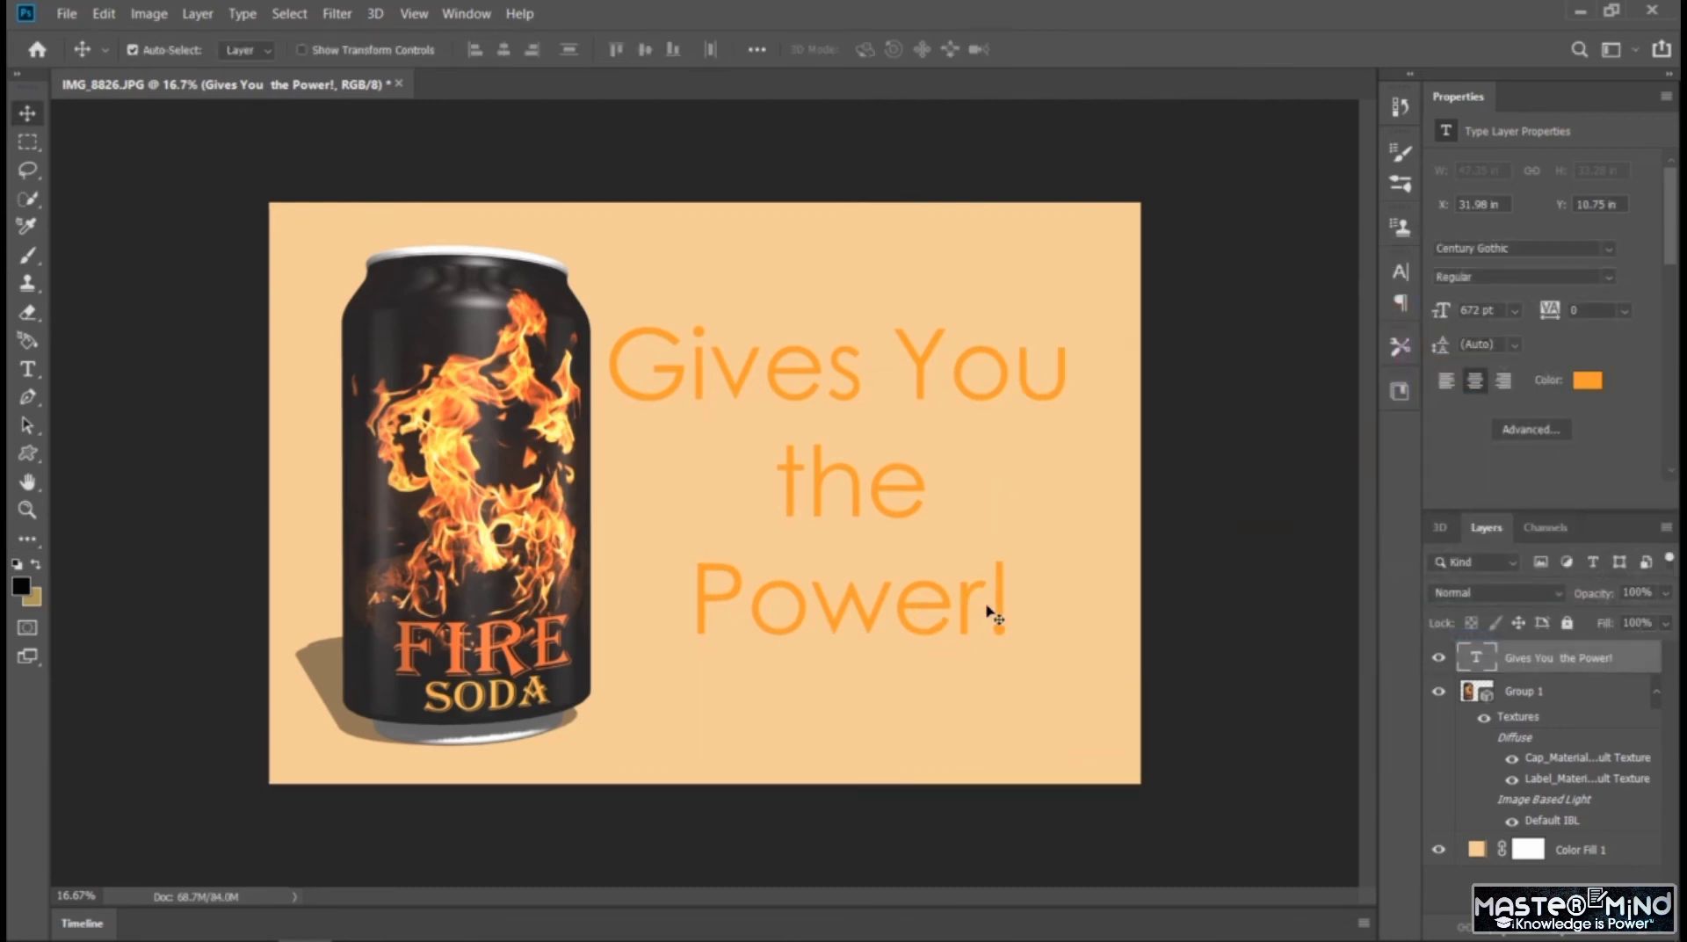
Recolour the whole slogan to orange e3683e sampled from the can's flames, after trying darker tones from the can and its shadow
{"action": "double_click", "coordinate": [950, 592]}
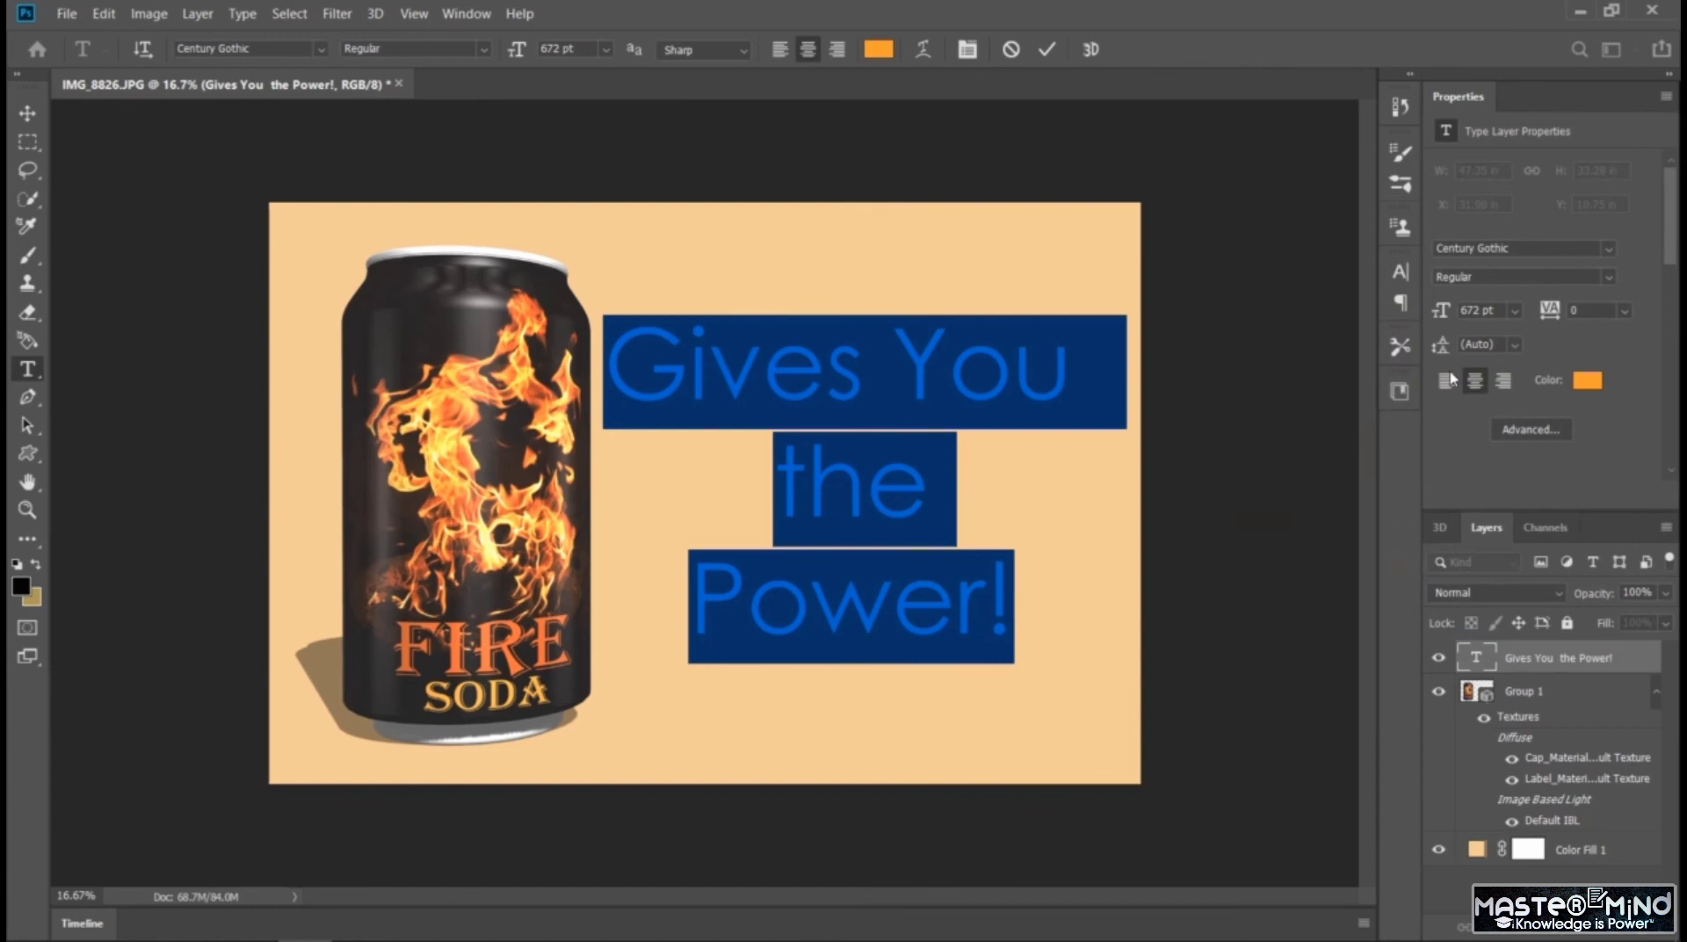
{"action": "left_click", "coordinate": [1588, 381]}
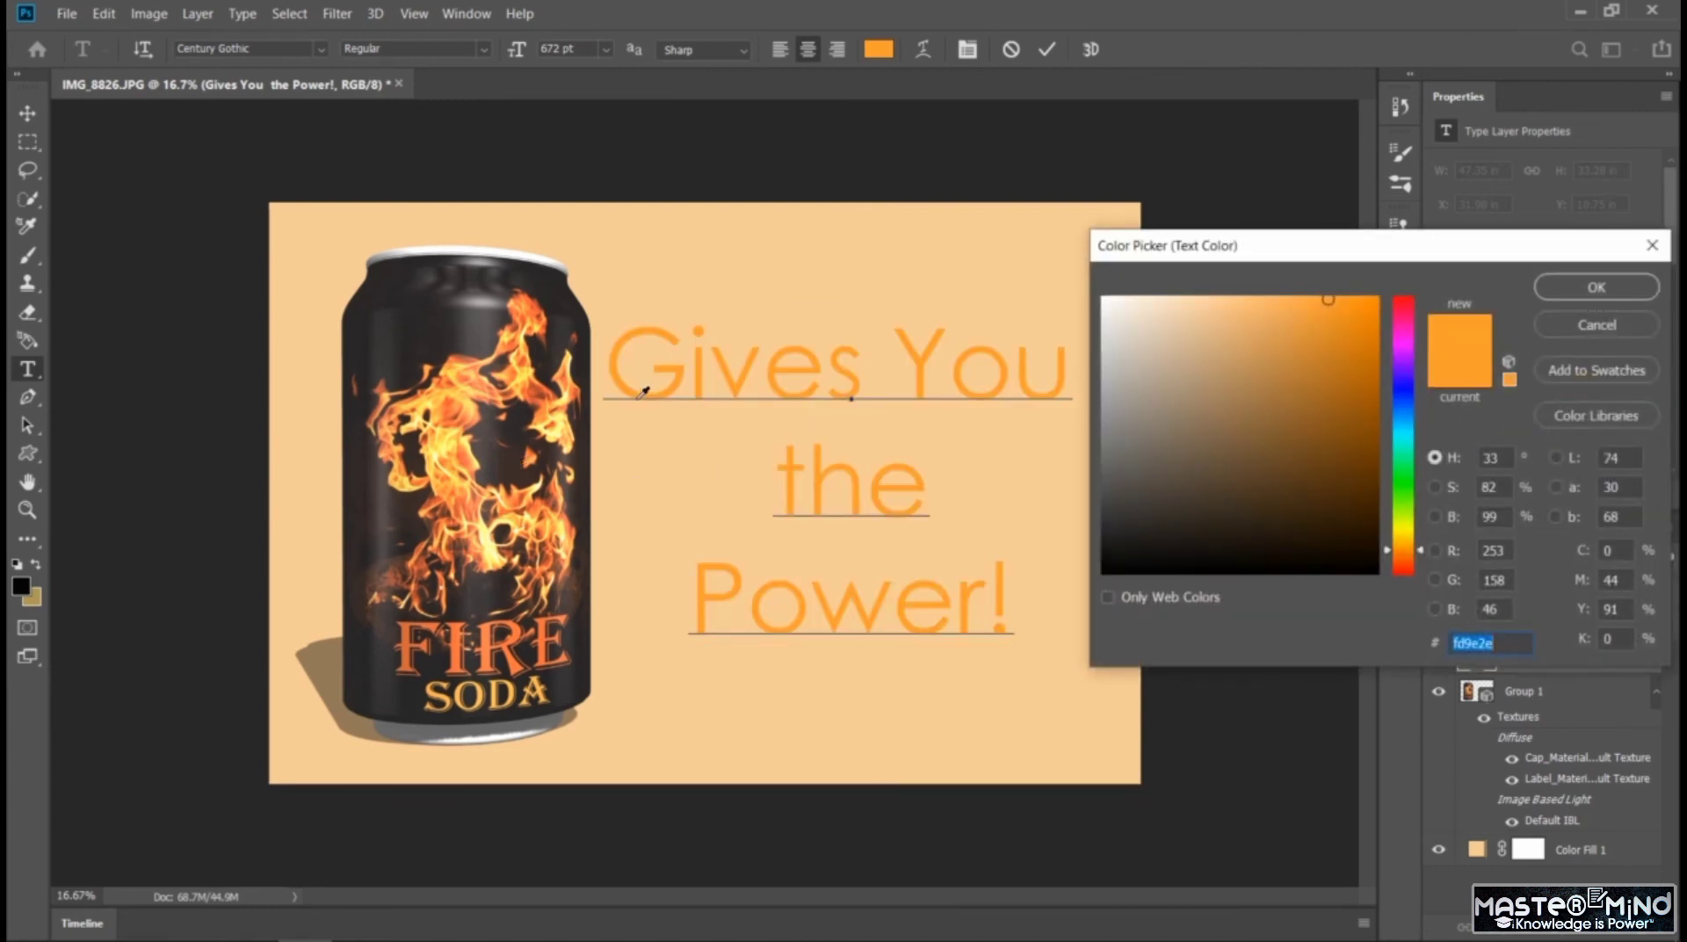
{"action": "left_click", "coordinate": [392, 281]}
{"action": "left_click", "coordinate": [491, 308]}
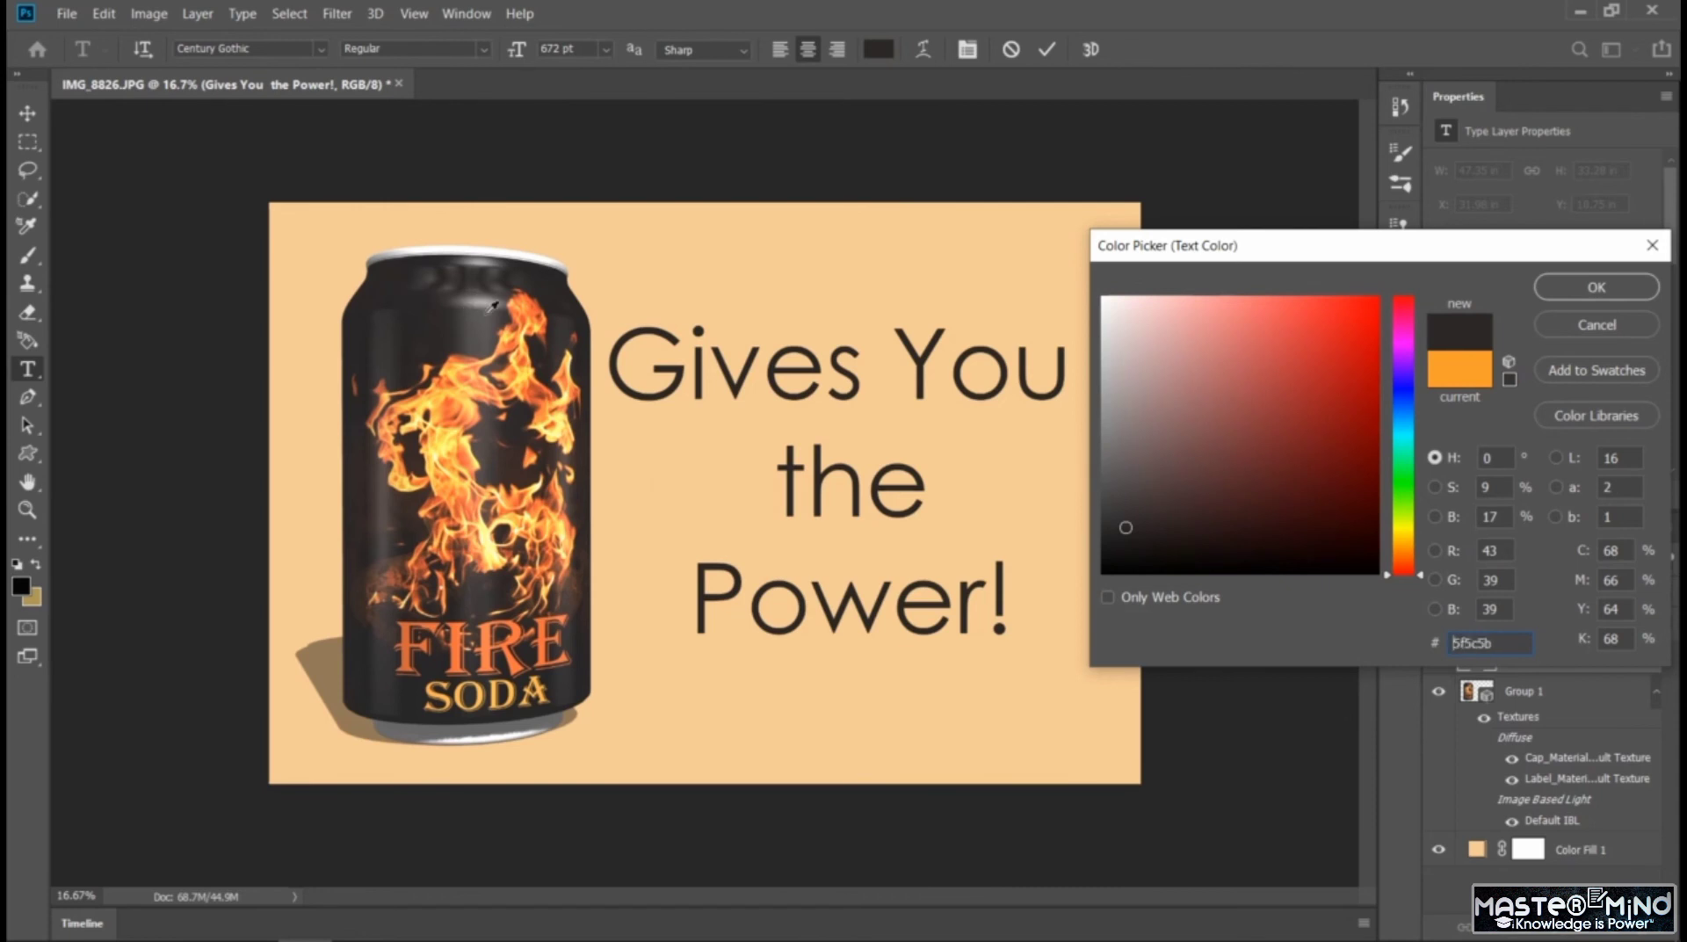
{"action": "left_click", "coordinate": [491, 316]}
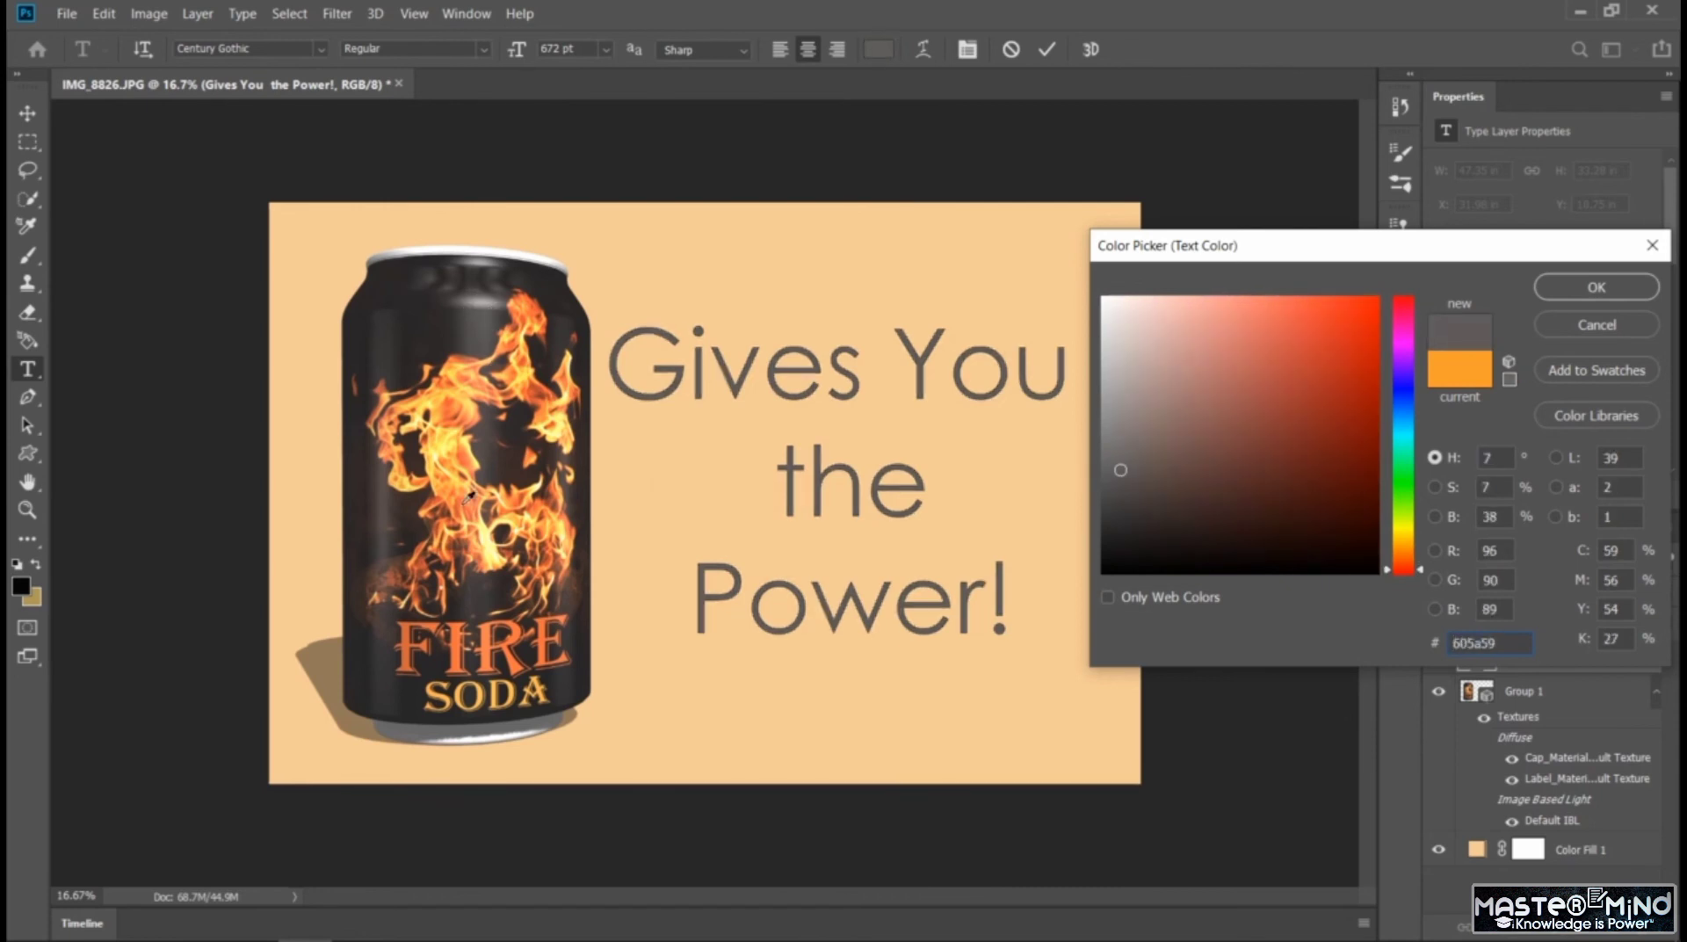
{"action": "left_click", "coordinate": [458, 608]}
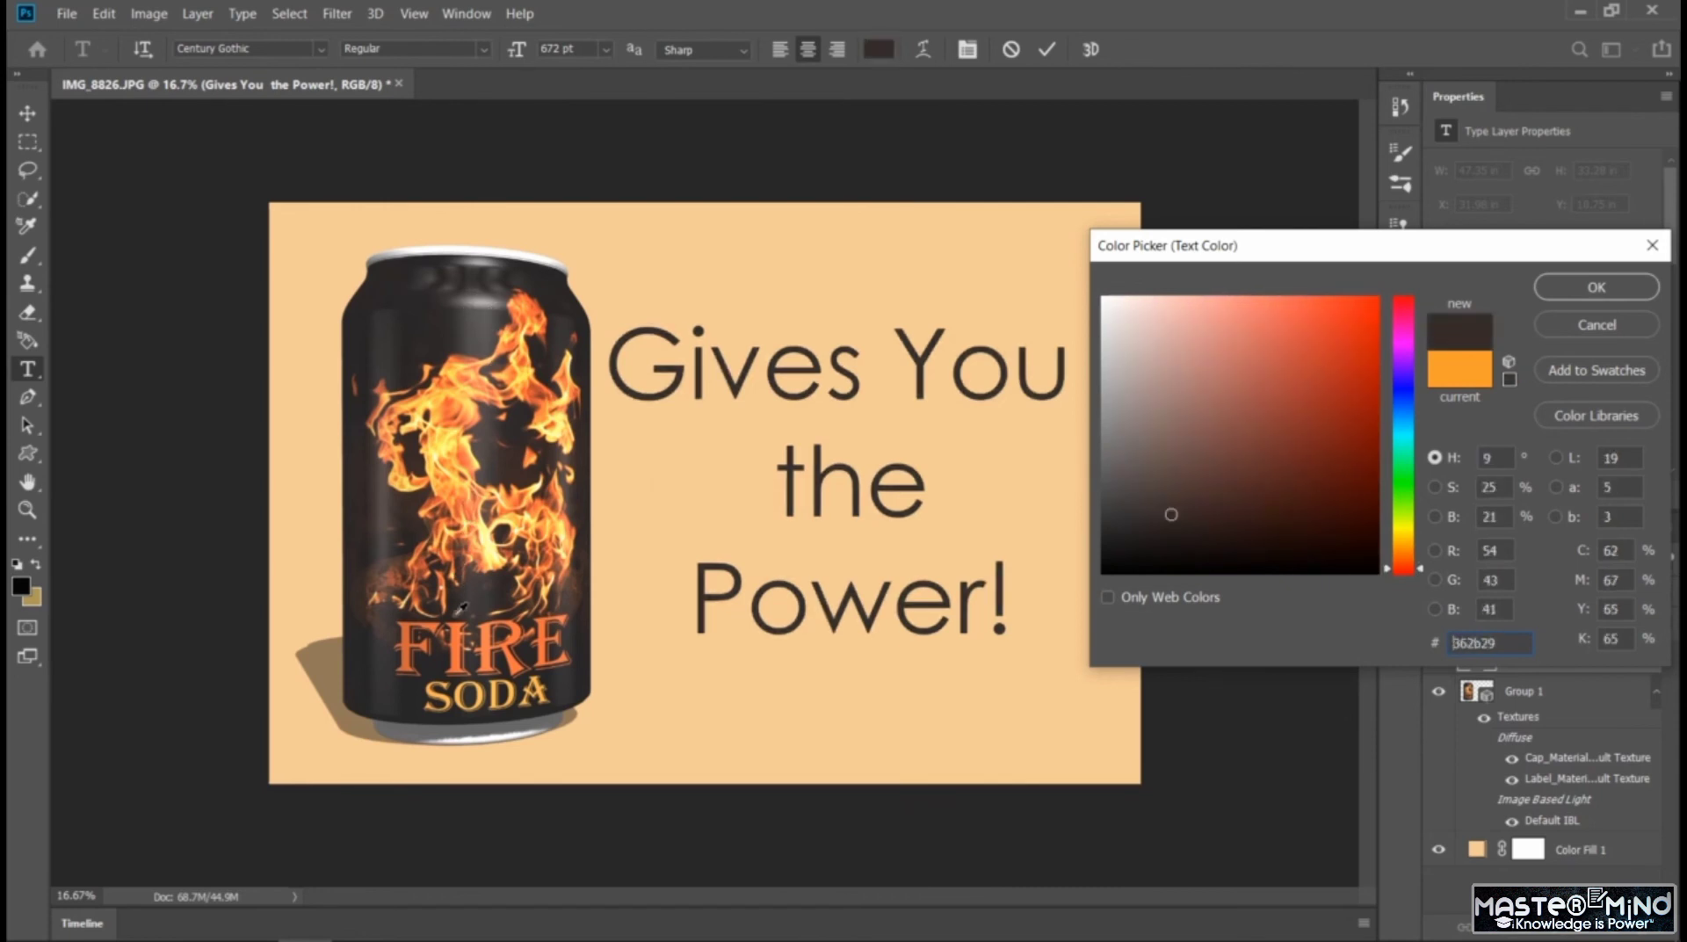
{"action": "left_click", "coordinate": [374, 692]}
{"action": "left_click", "coordinate": [335, 655]}
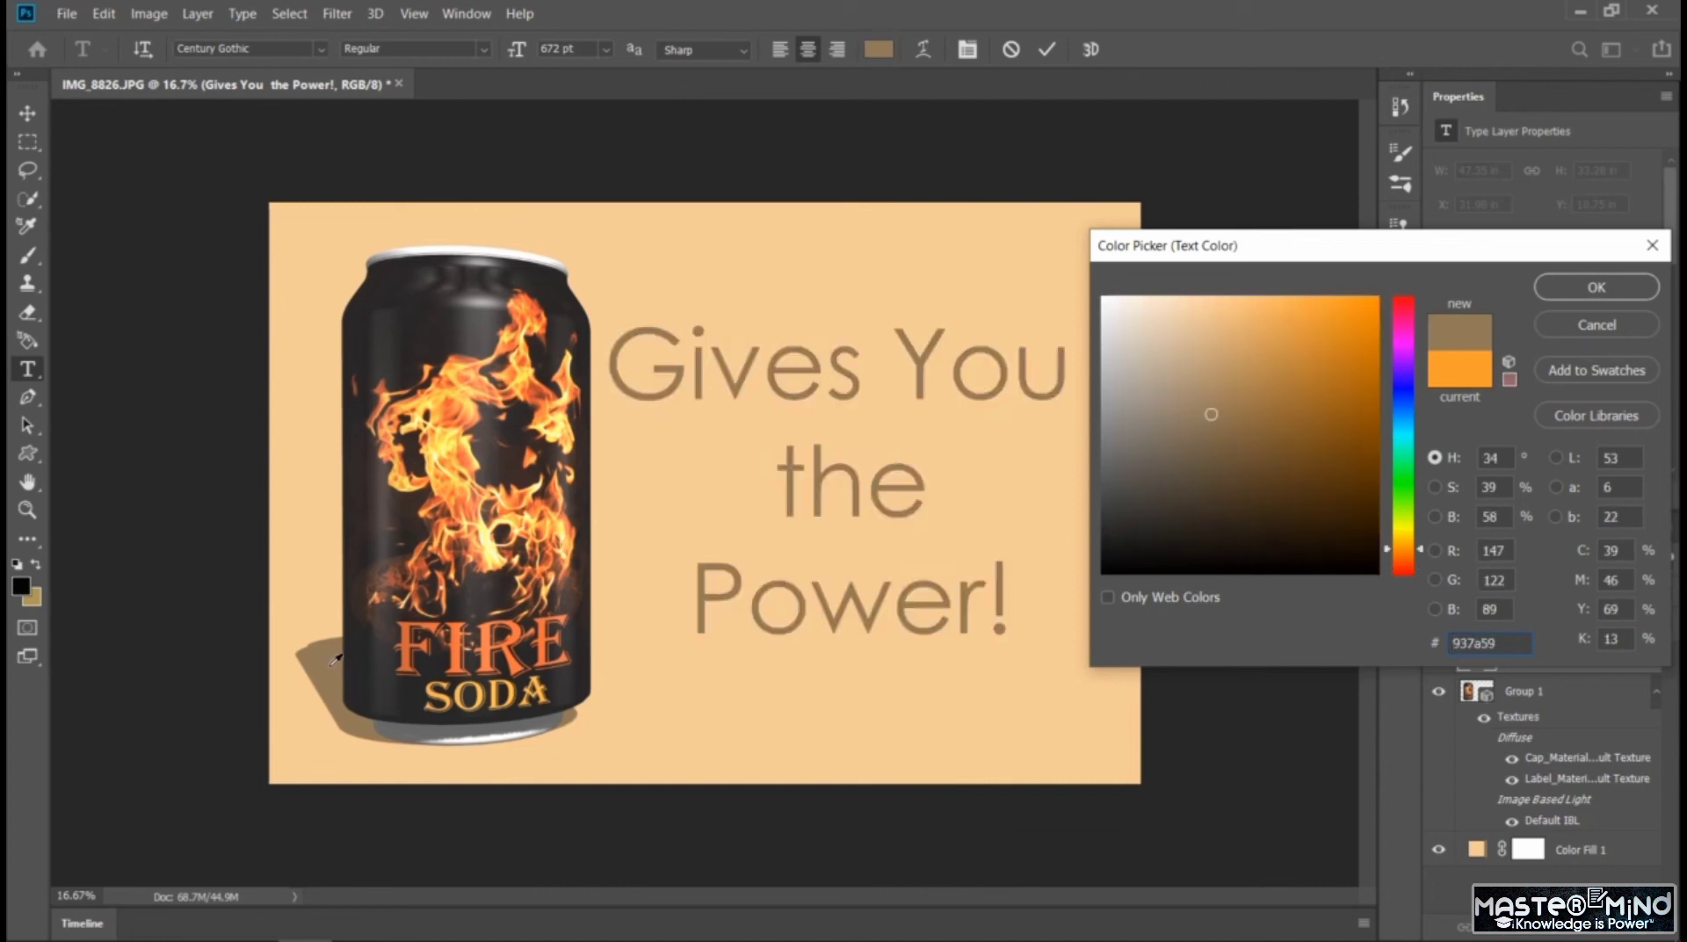
{"action": "left_click", "coordinate": [389, 693]}
{"action": "left_click", "coordinate": [453, 540]}
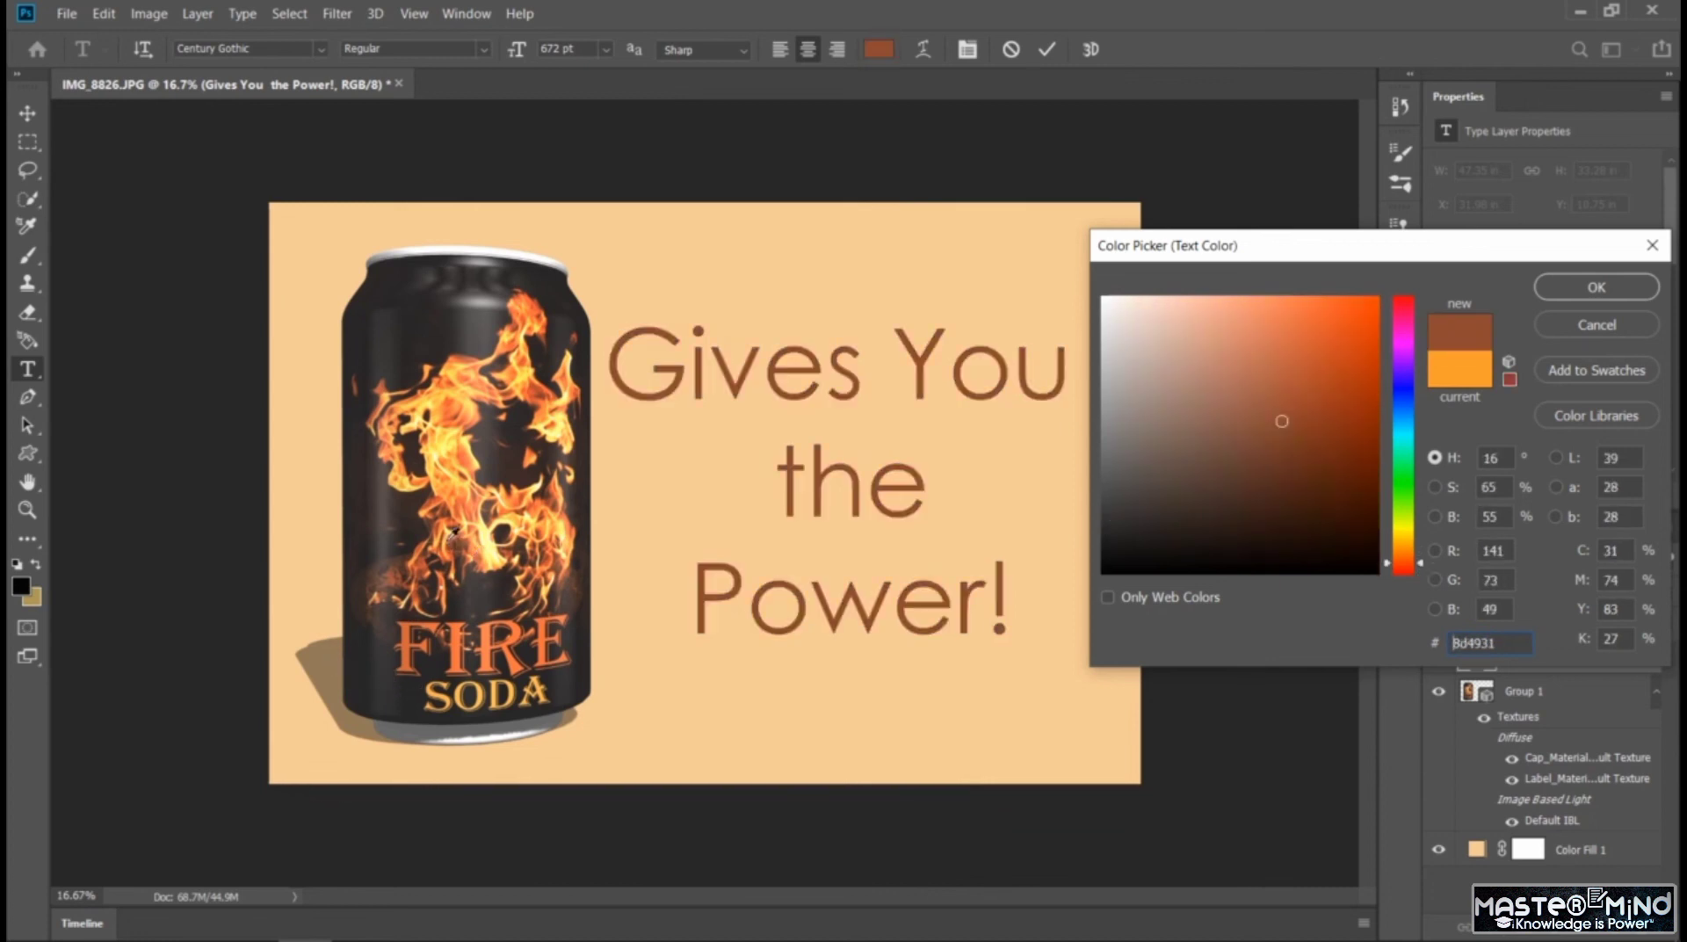
{"action": "left_click", "coordinate": [456, 527]}
{"action": "left_click", "coordinate": [491, 518]}
{"action": "left_click", "coordinate": [520, 508]}
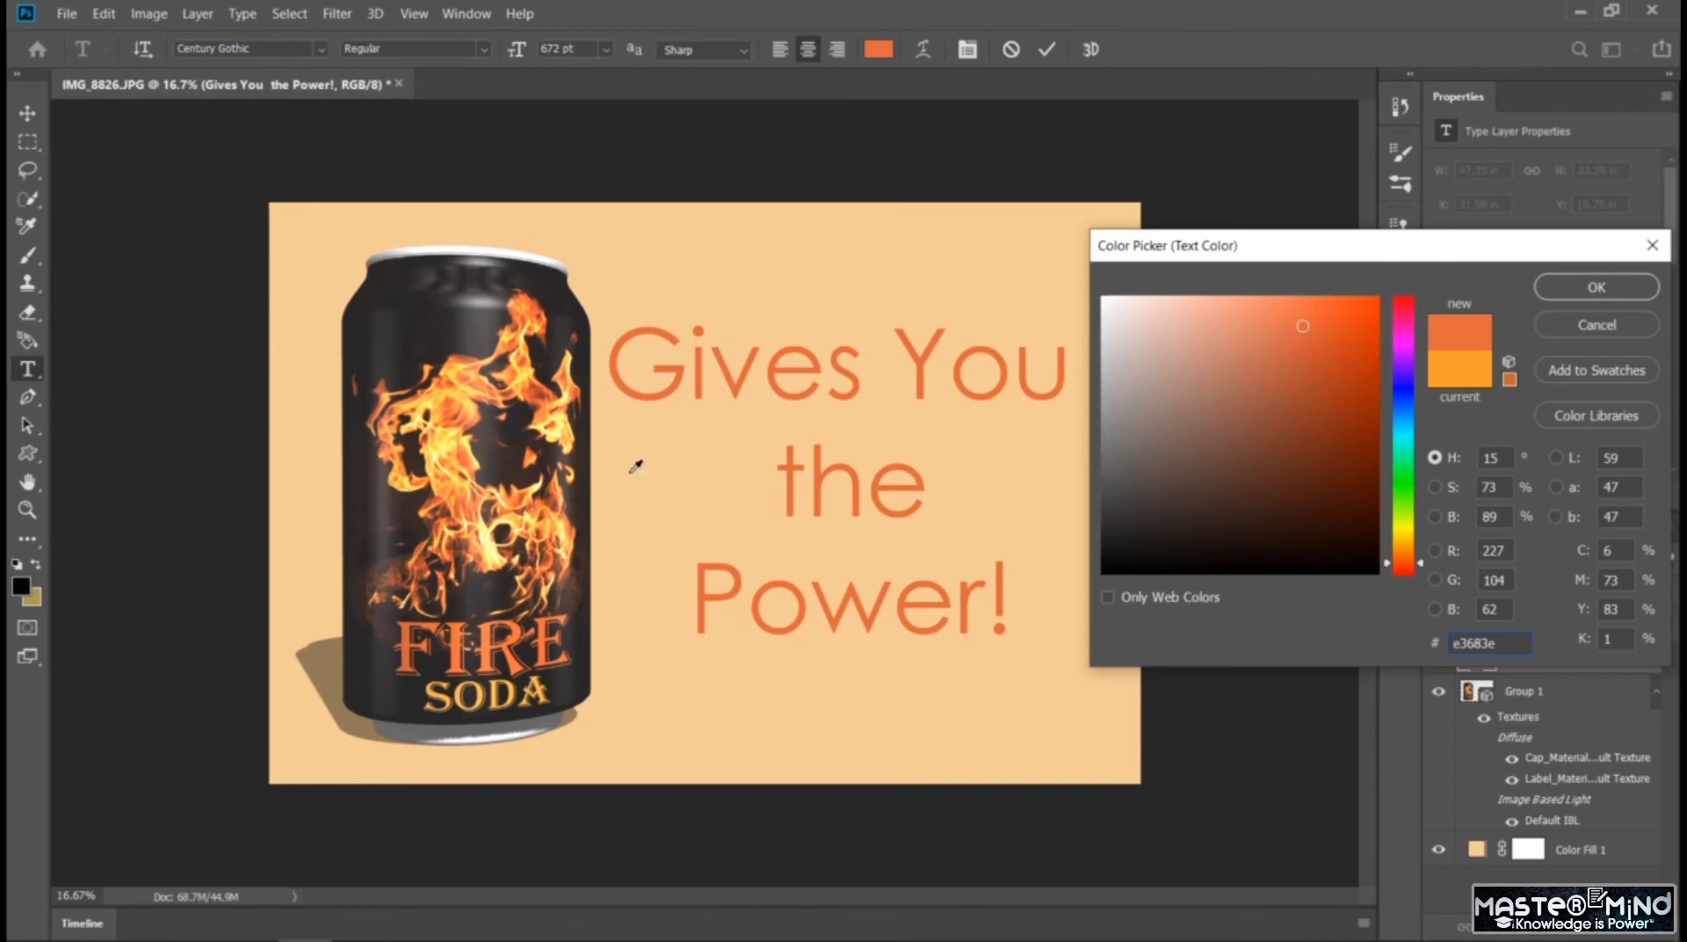
{"action": "left_click", "coordinate": [1595, 288]}
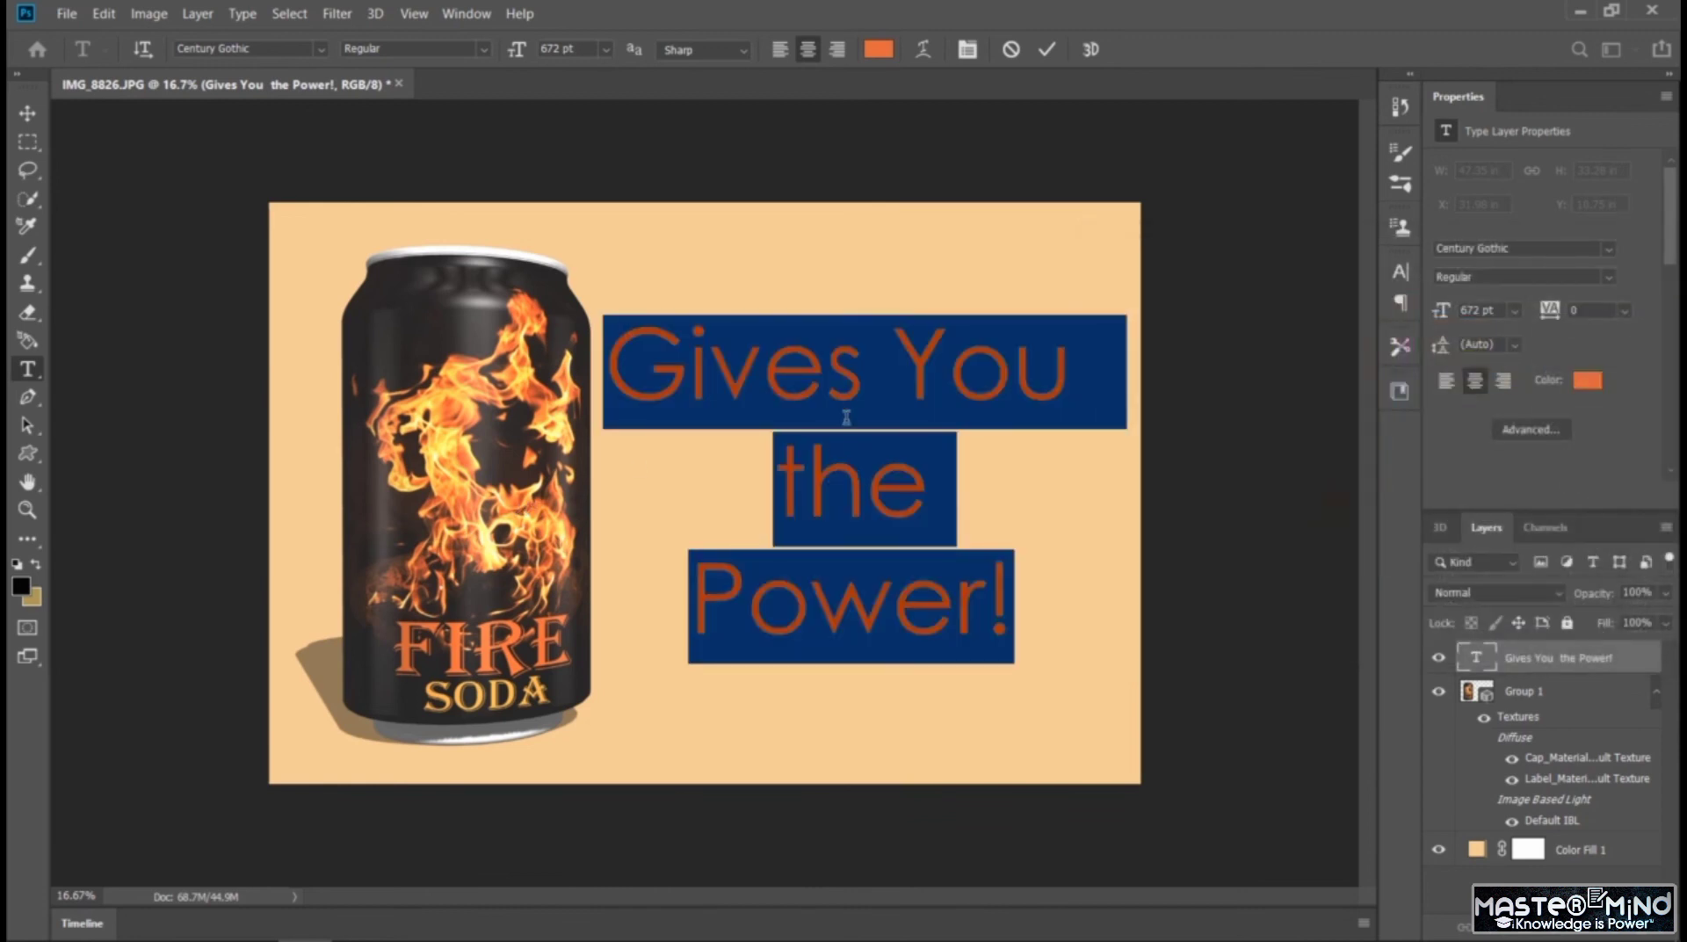
Delete all of the slogan text from its layer beside the can
{"action": "key", "text": "Delete"}
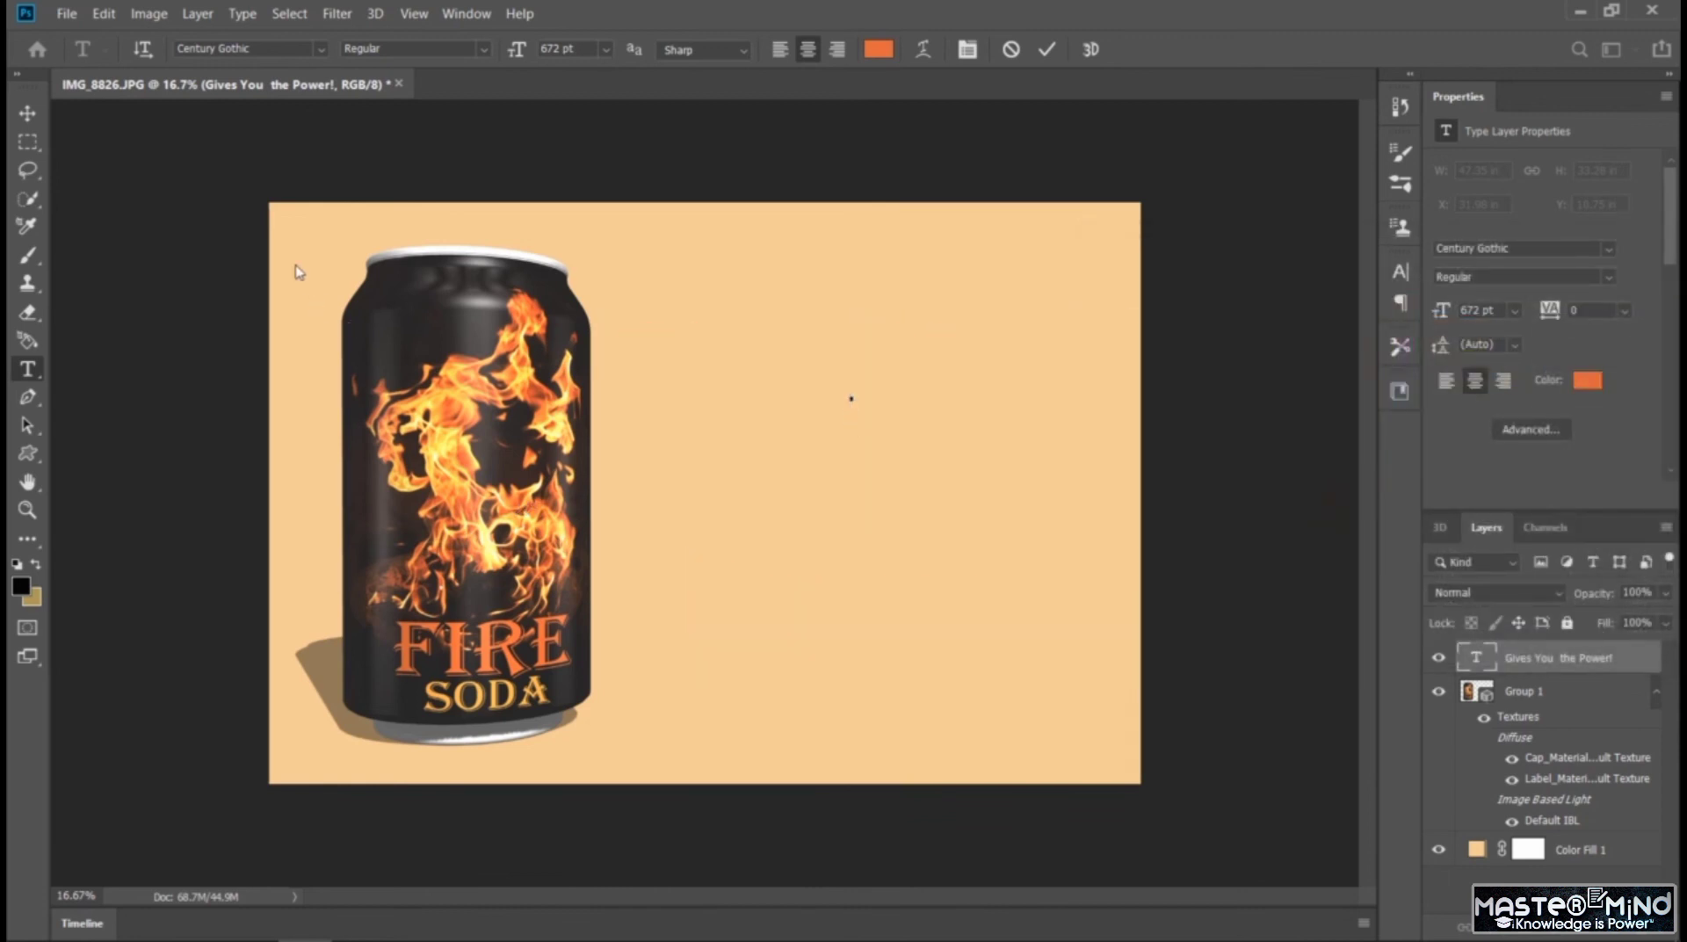
{"action": "left_click", "coordinate": [27, 113]}
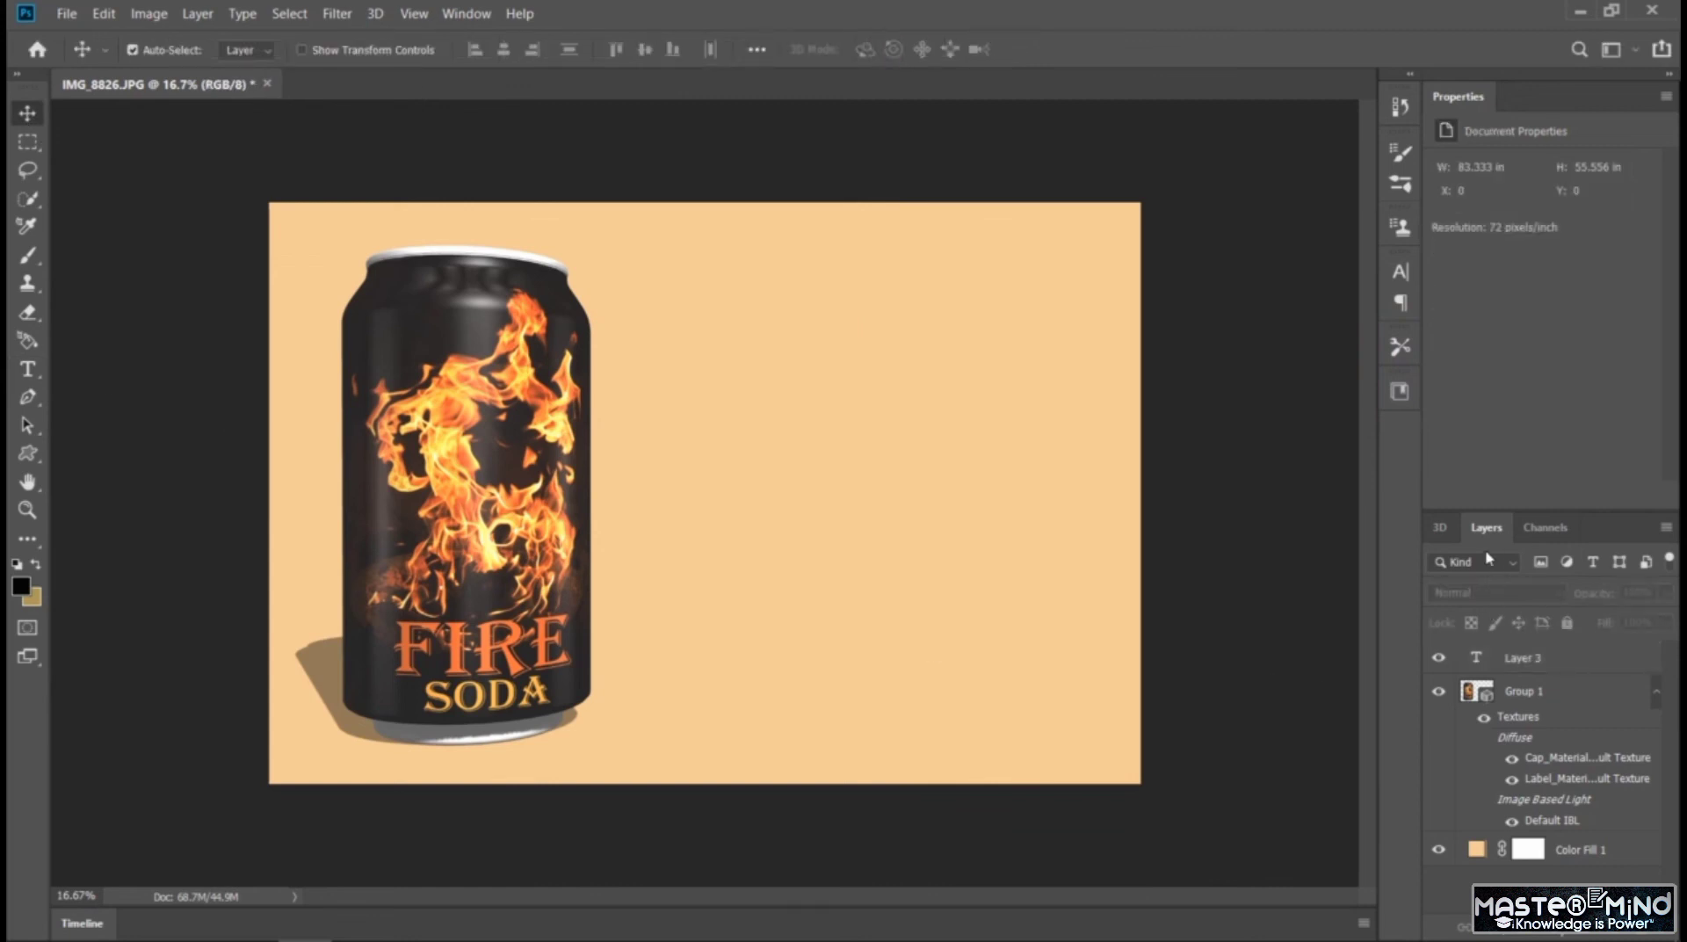
Orbit the 3D camera around the soda can until it stands closer to the canvas centre with its front label in view
{"action": "left_click", "coordinate": [1439, 527]}
{"action": "left_click", "coordinate": [465, 559]}
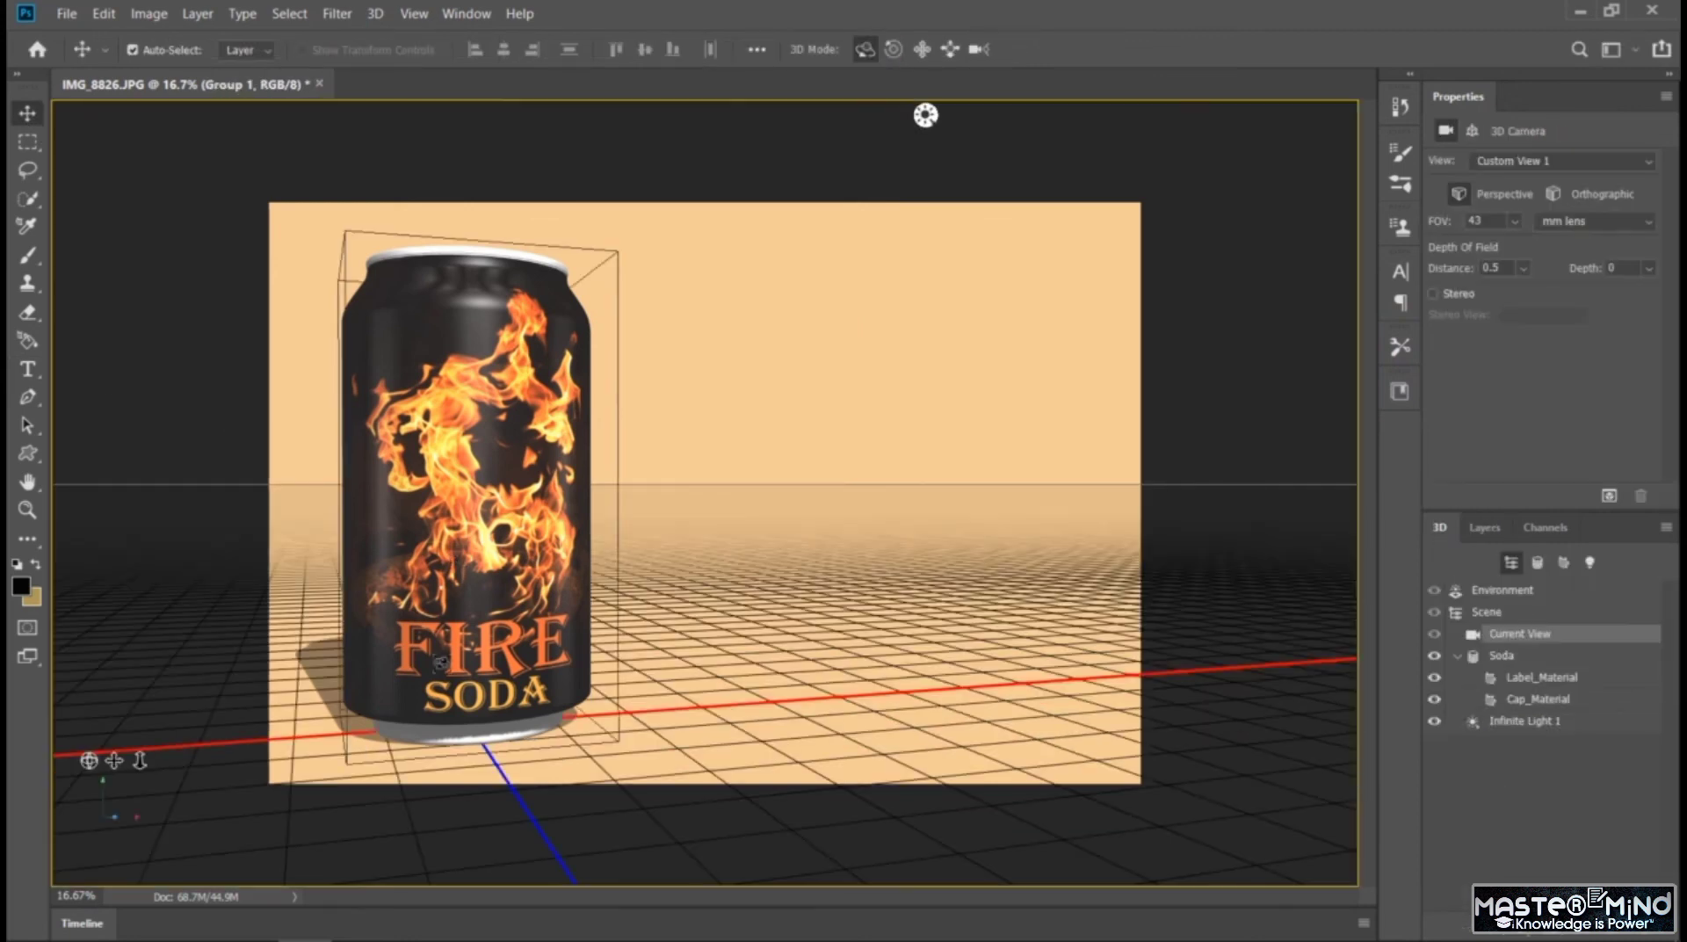
{"action": "mouse_move", "coordinate": [436, 663]}
{"action": "left_mouse_down"}
{"action": "mouse_move", "coordinate": [501, 615]}
{"action": "mouse_move", "coordinate": [439, 665]}
{"action": "mouse_move", "coordinate": [422, 658]}
{"action": "left_mouse_up"}
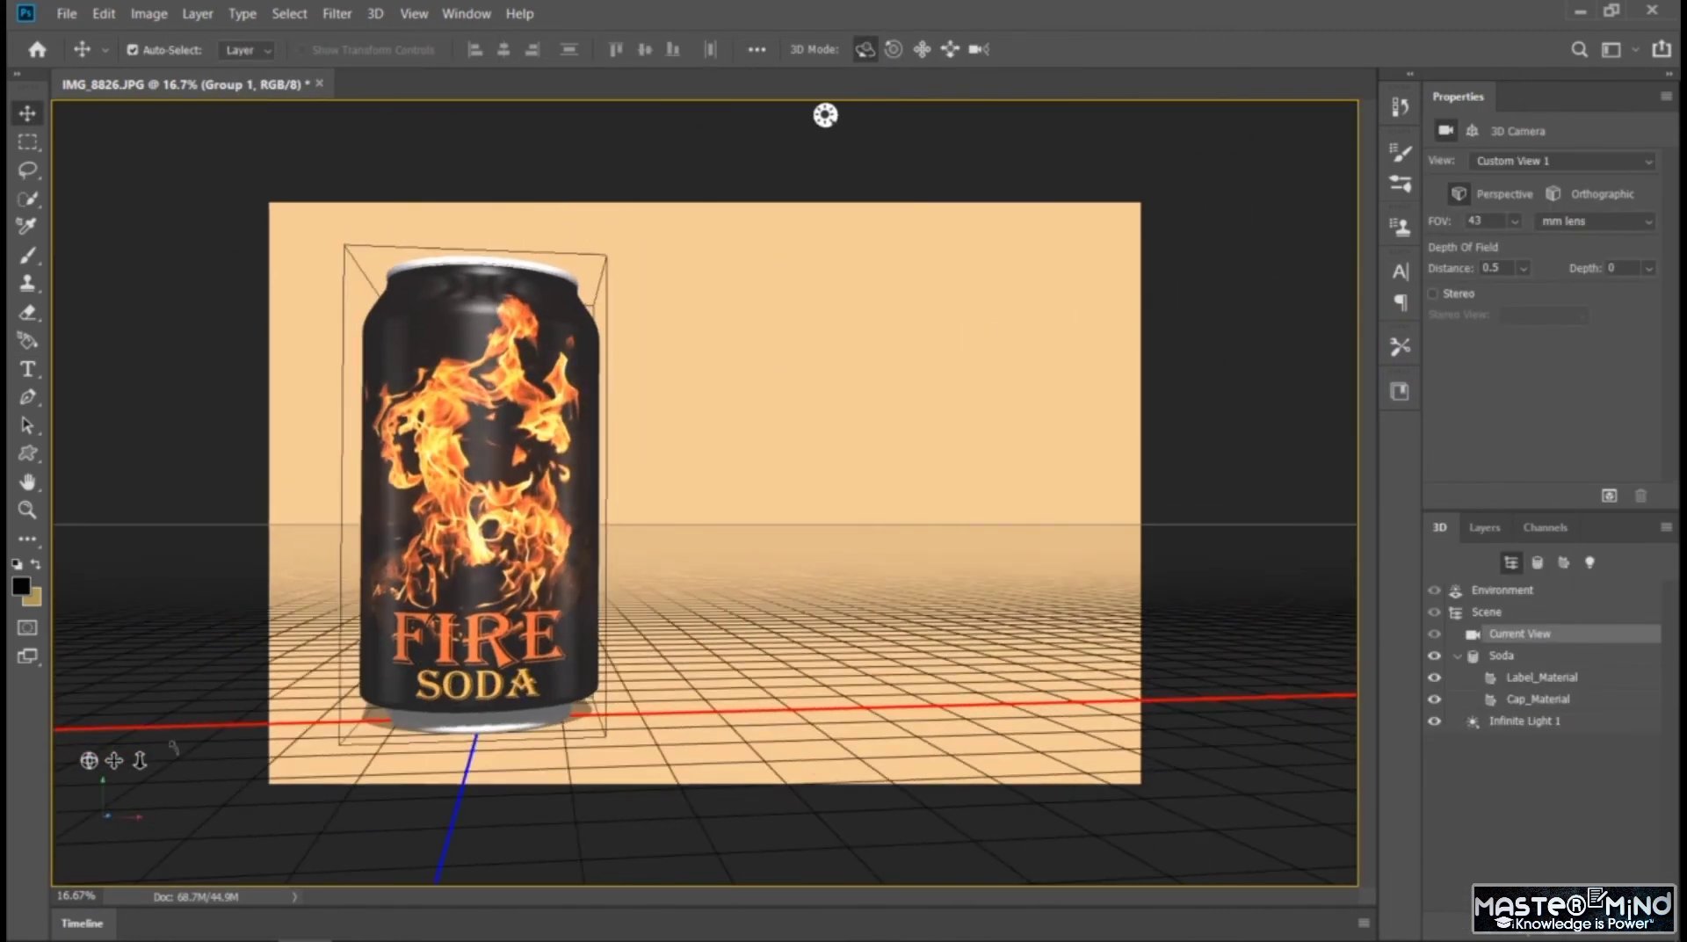
{"action": "left_click_drag", "start_coordinate": [824, 115], "coordinate": [629, 115]}
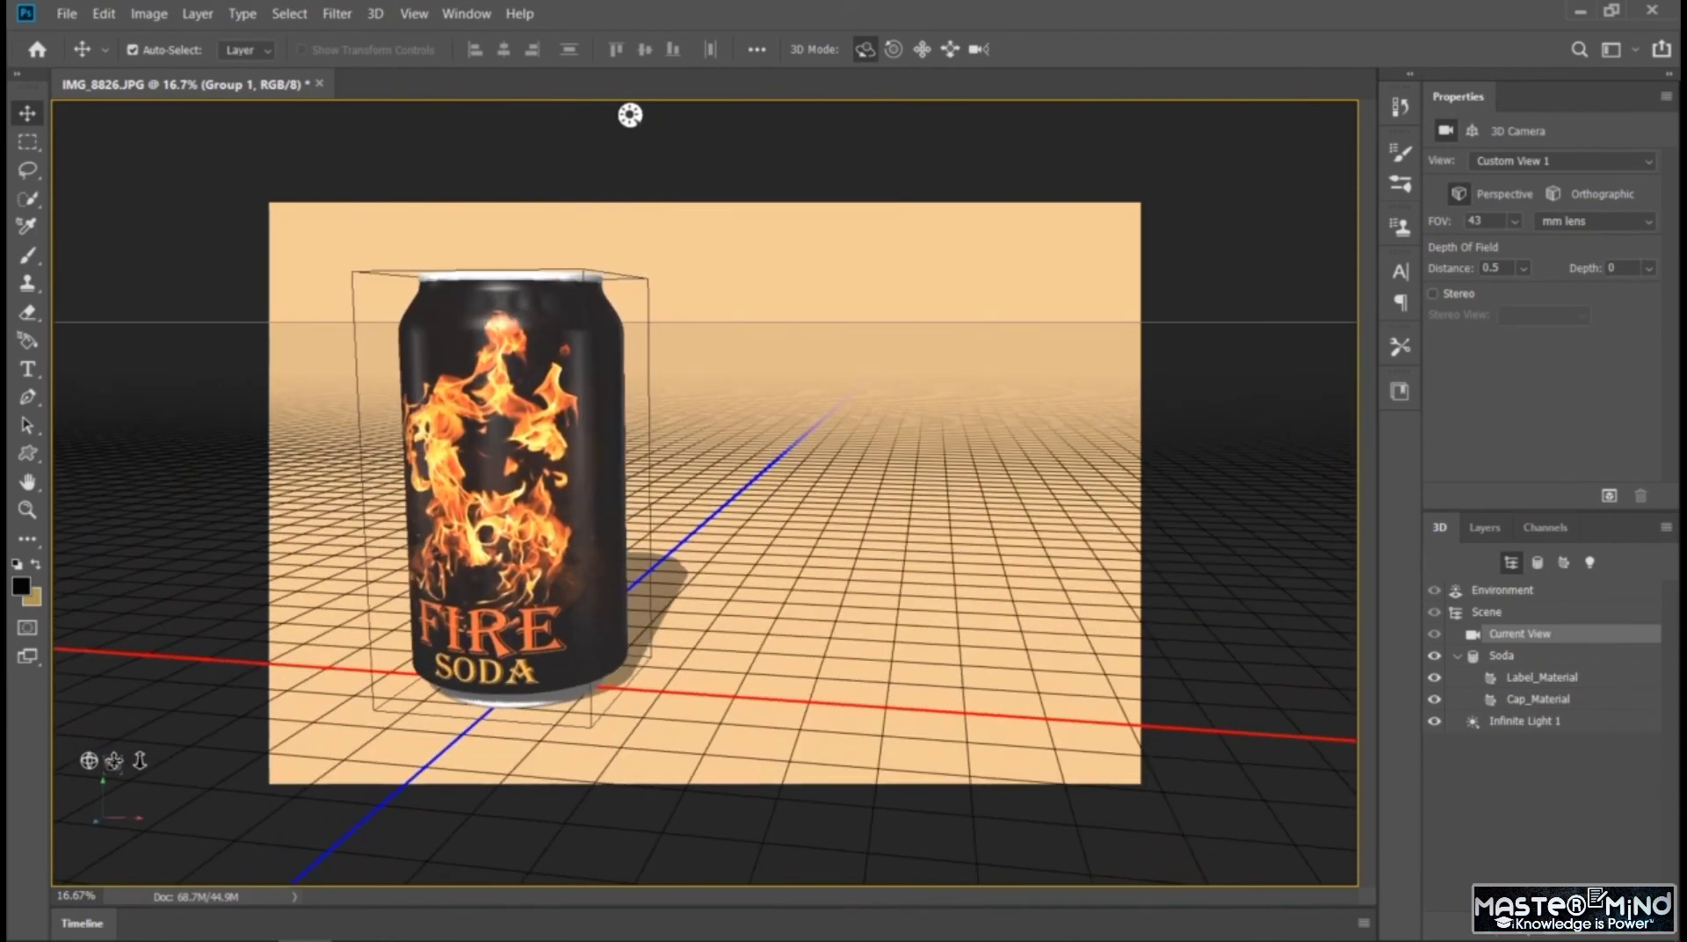
{"action": "left_click_drag", "start_coordinate": [629, 115], "coordinate": [920, 115]}
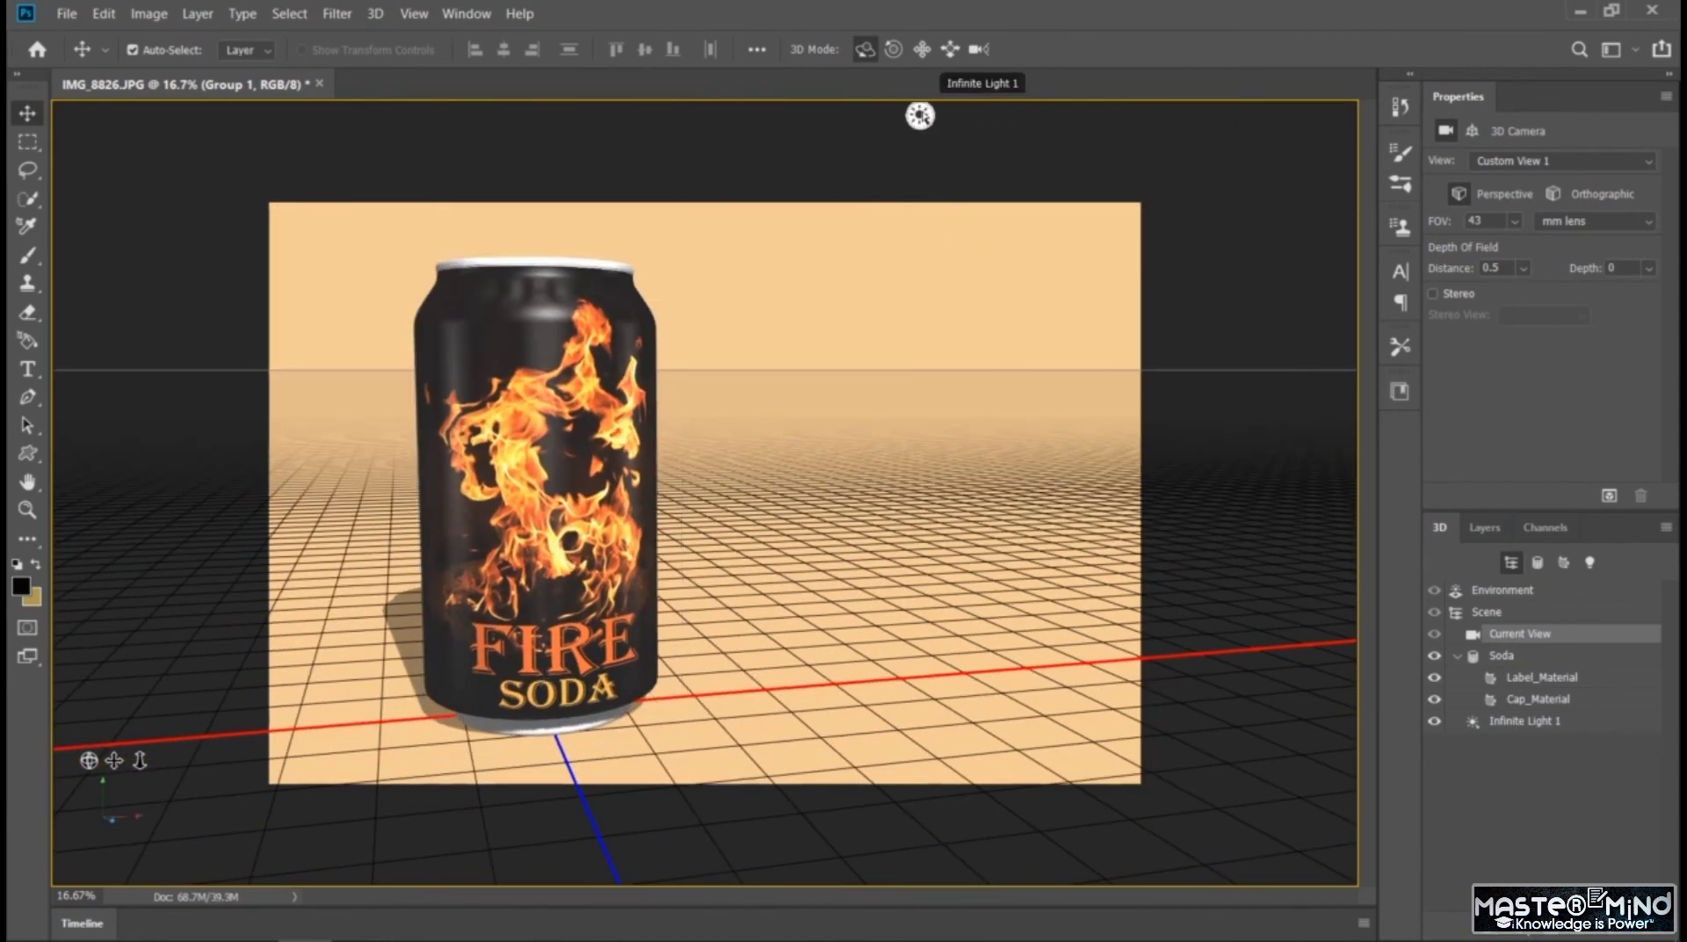
Try aiming the infinite light at the can from below
{"action": "left_click", "coordinate": [920, 115]}
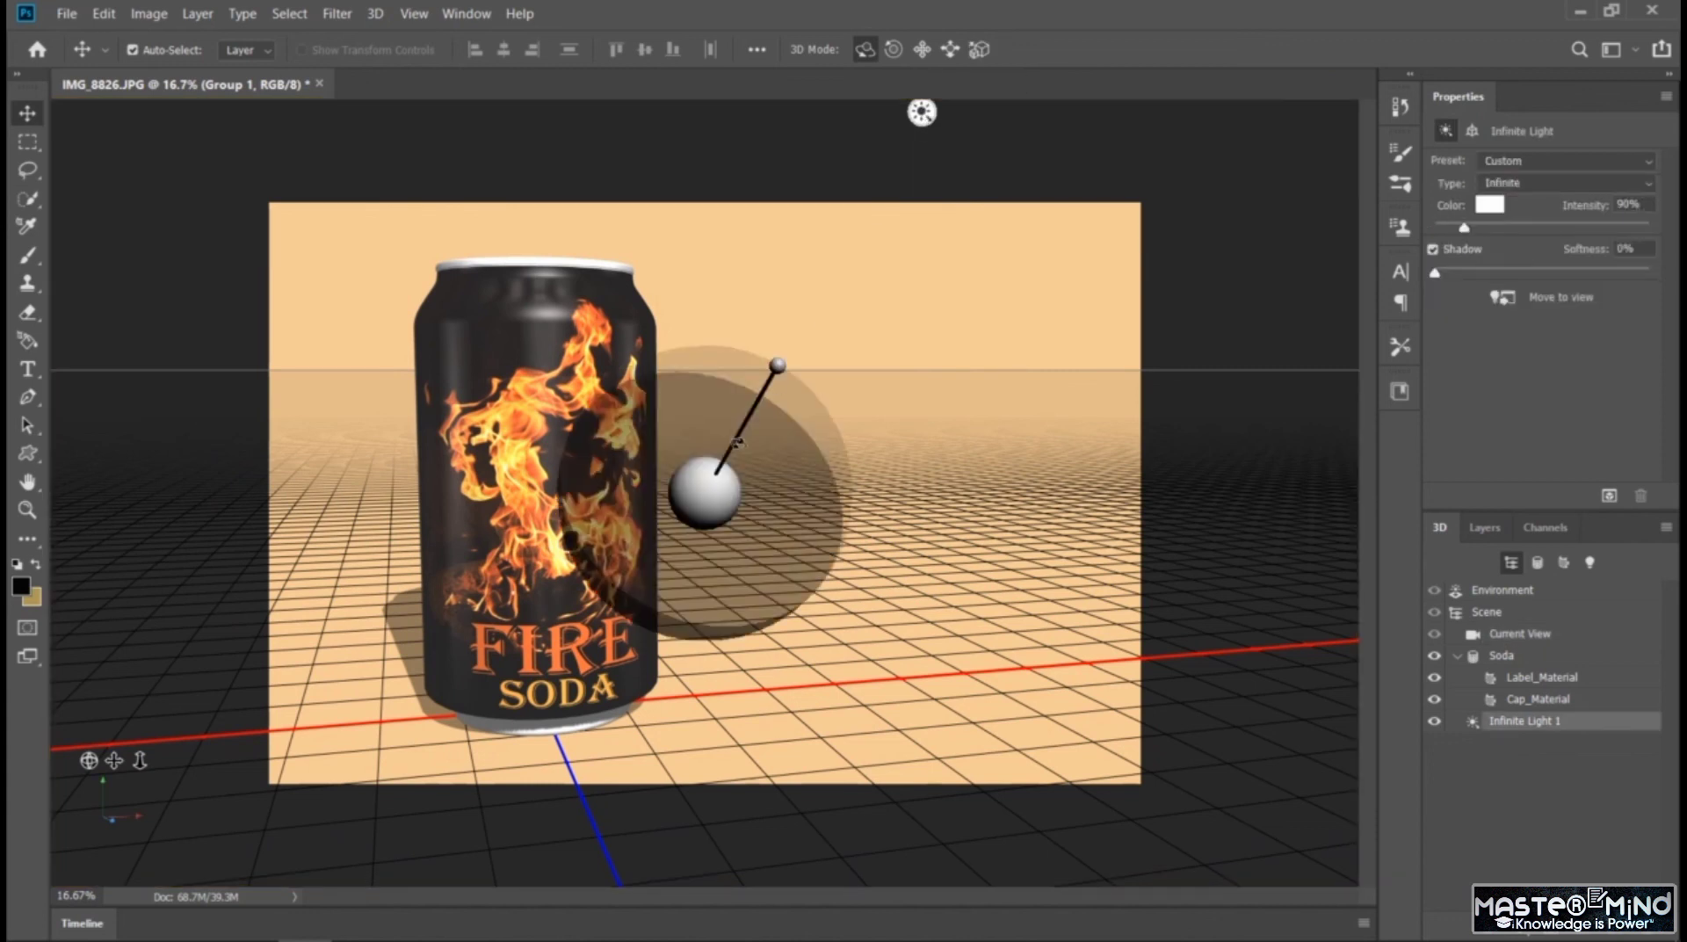
{"action": "left_click_drag", "start_coordinate": [777, 364], "coordinate": [489, 422]}
{"action": "left_click_drag", "start_coordinate": [490, 400], "coordinate": [698, 809]}
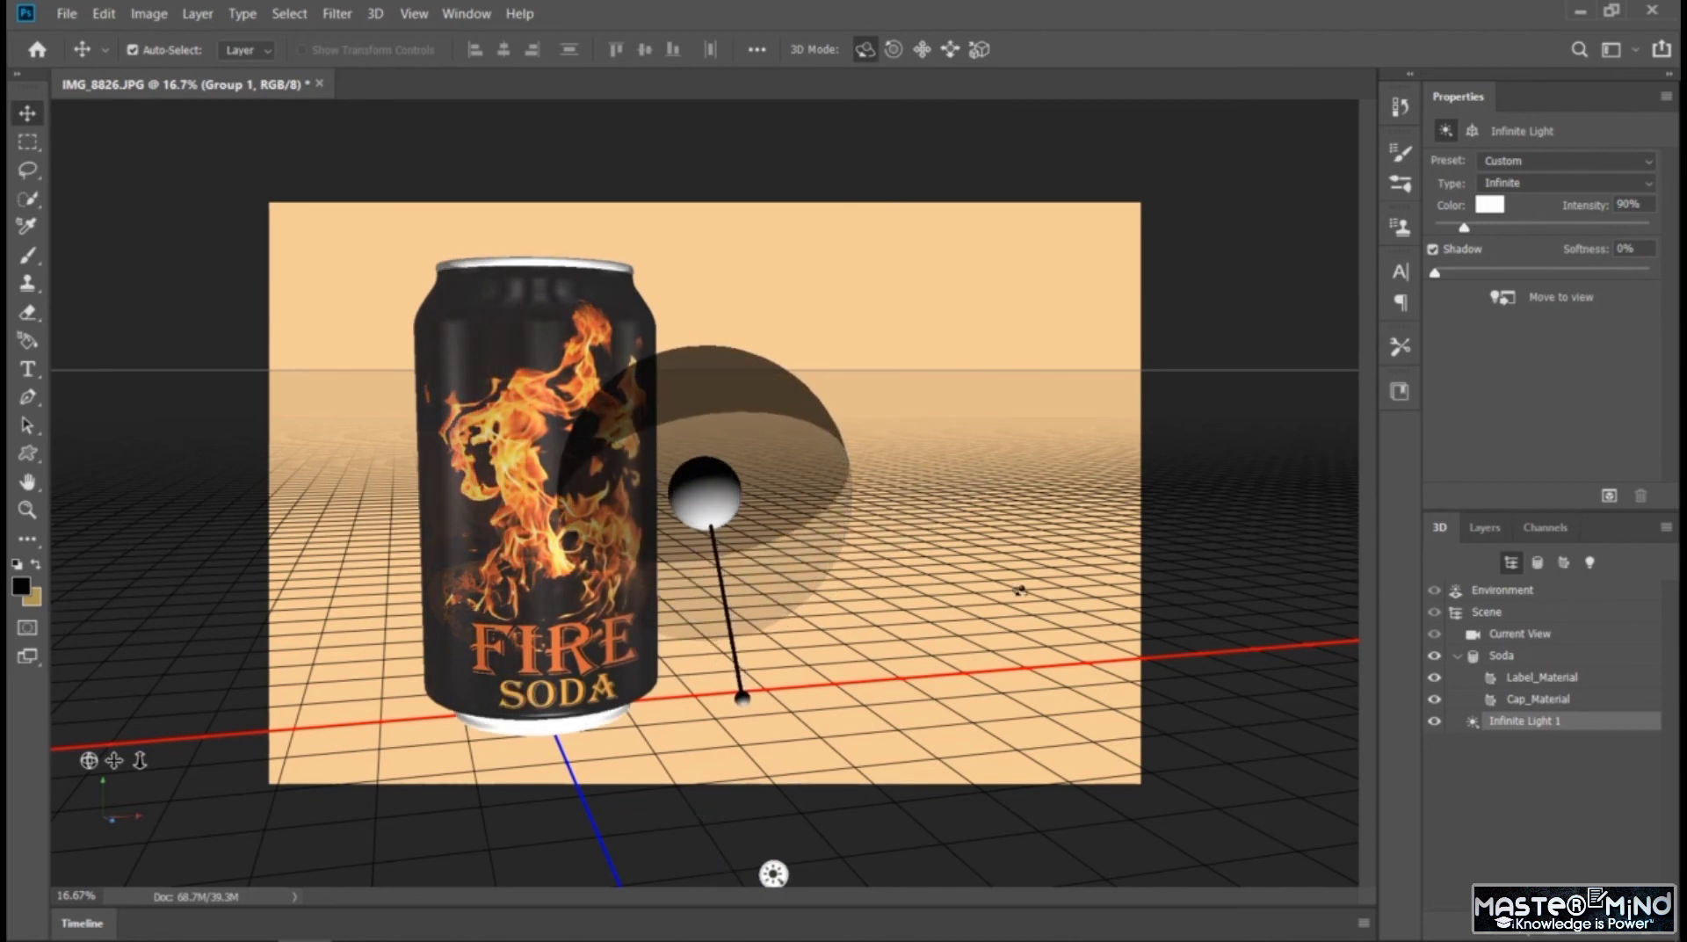
{"action": "left_click", "coordinate": [1169, 553]}
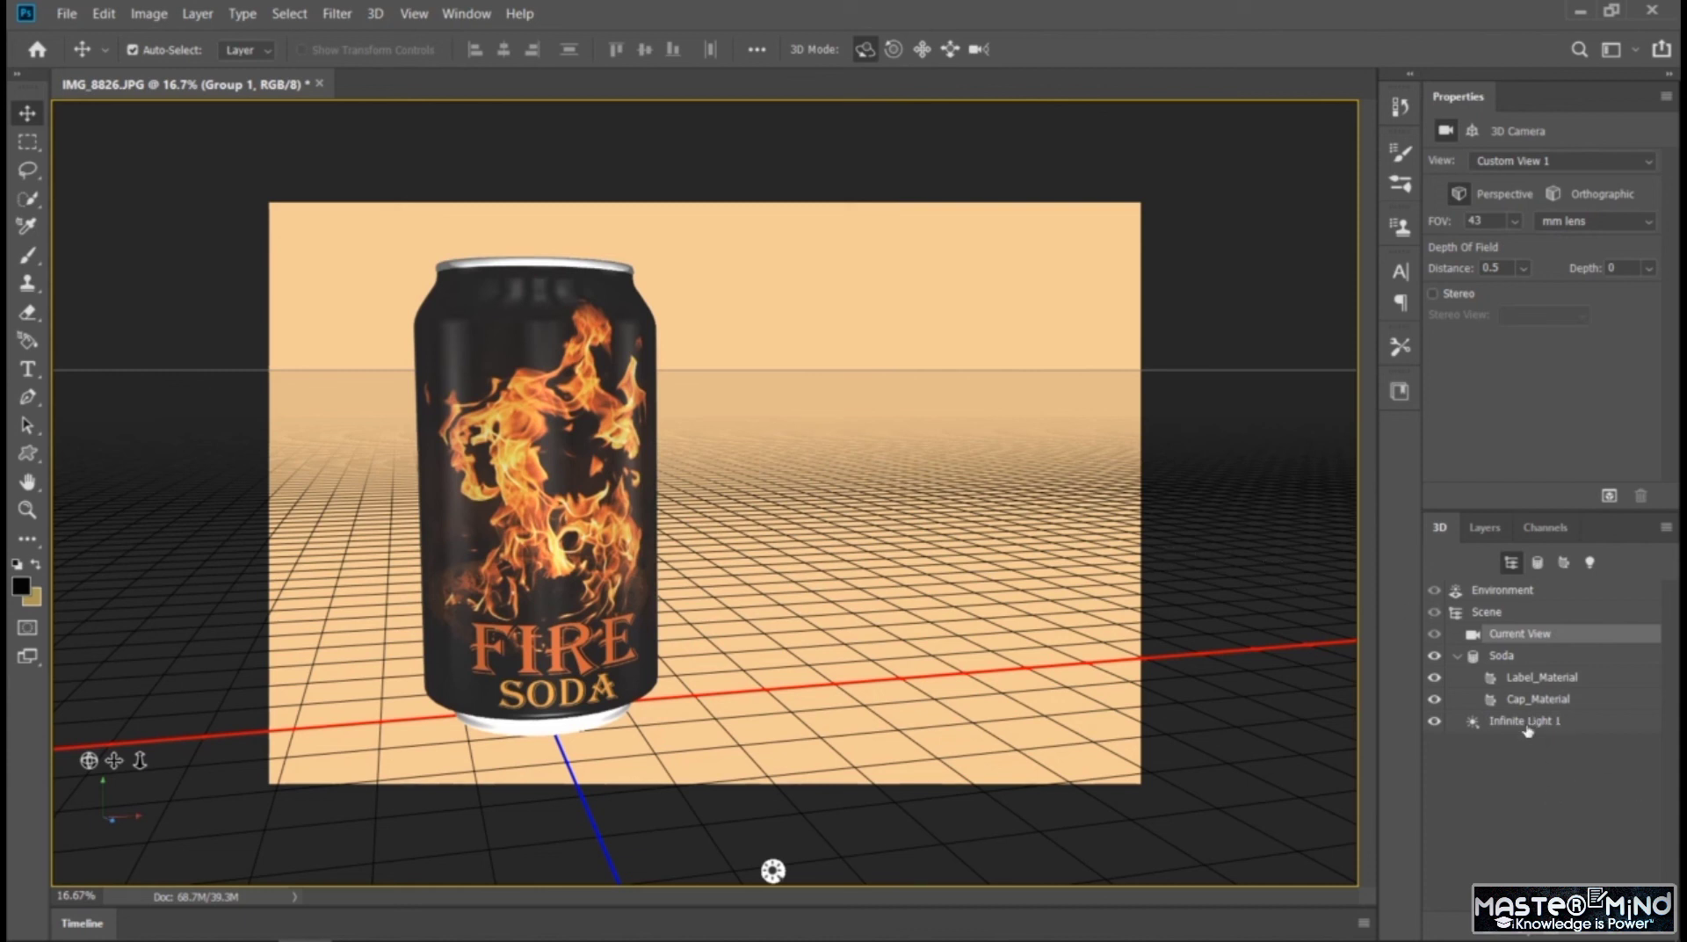
Add a new spot light to the 3D scene
{"action": "left_click", "coordinate": [1527, 937]}
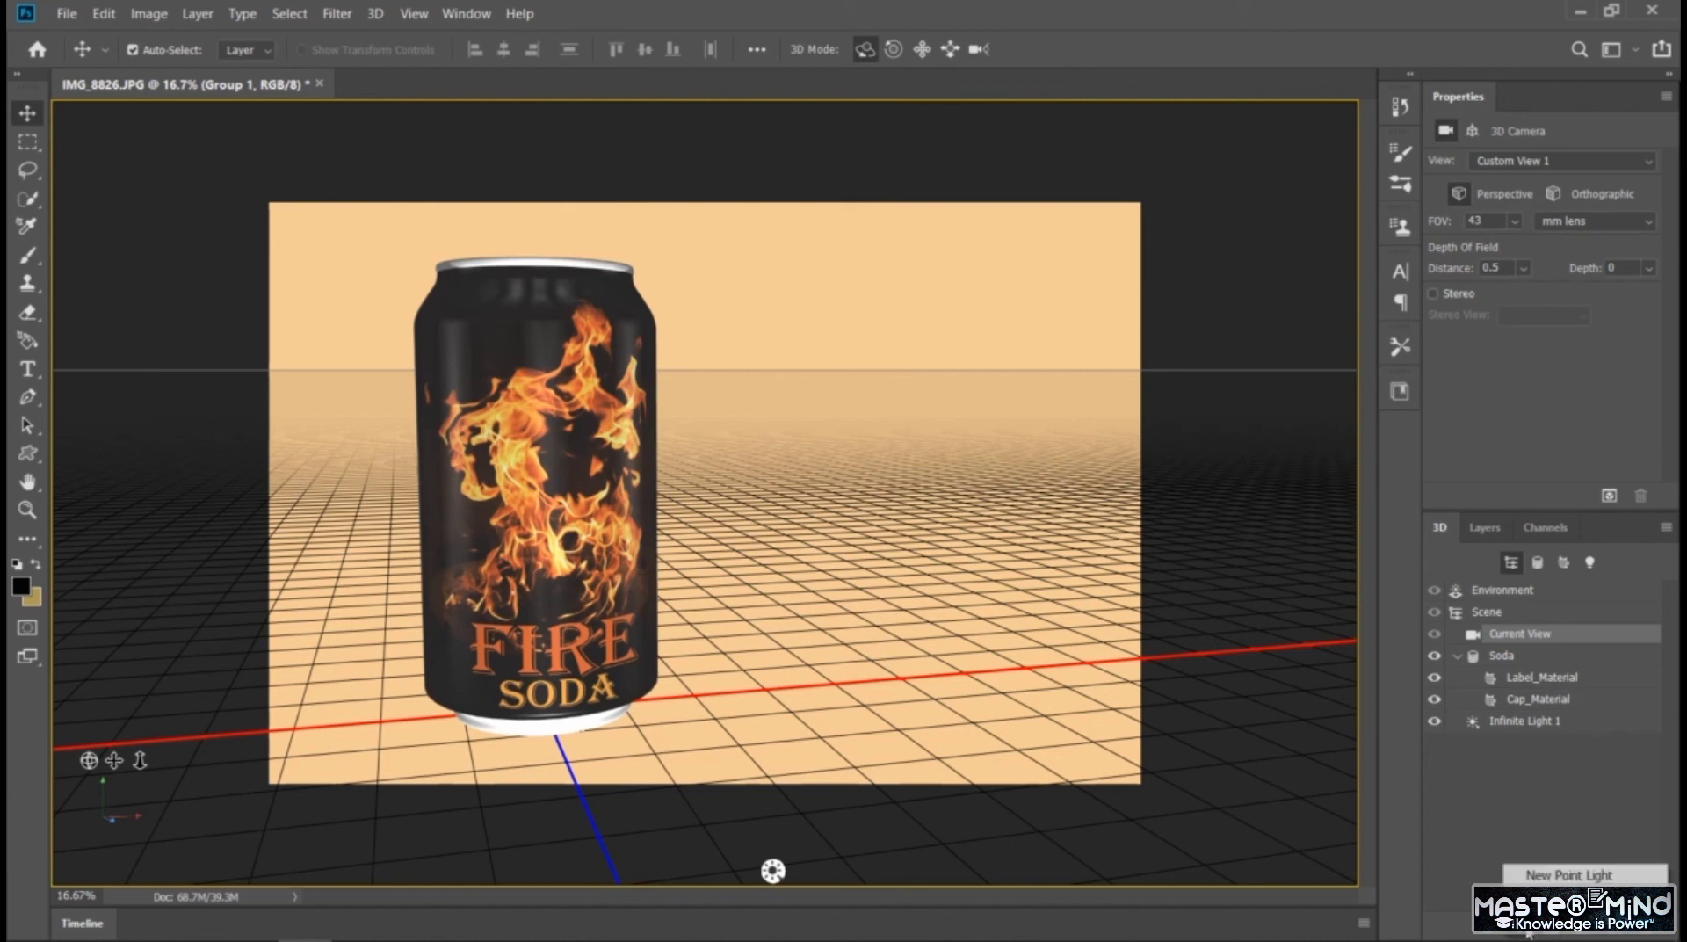
{"action": "left_click", "coordinate": [1568, 876]}
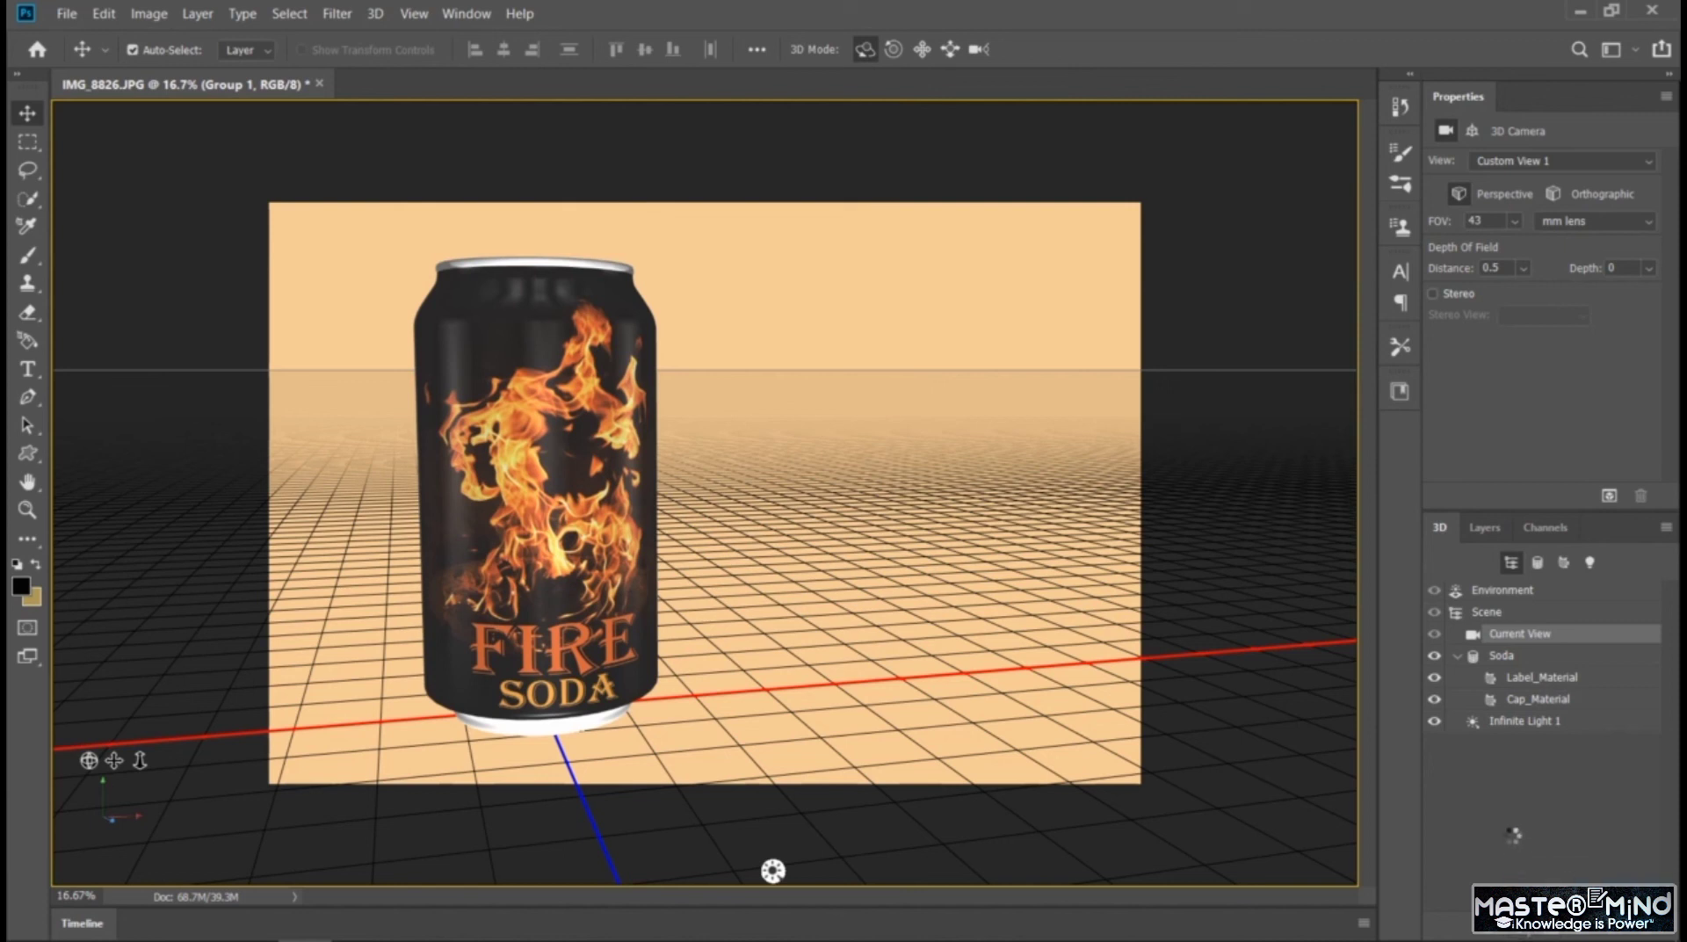
{"action": "left_click", "coordinate": [1512, 833]}
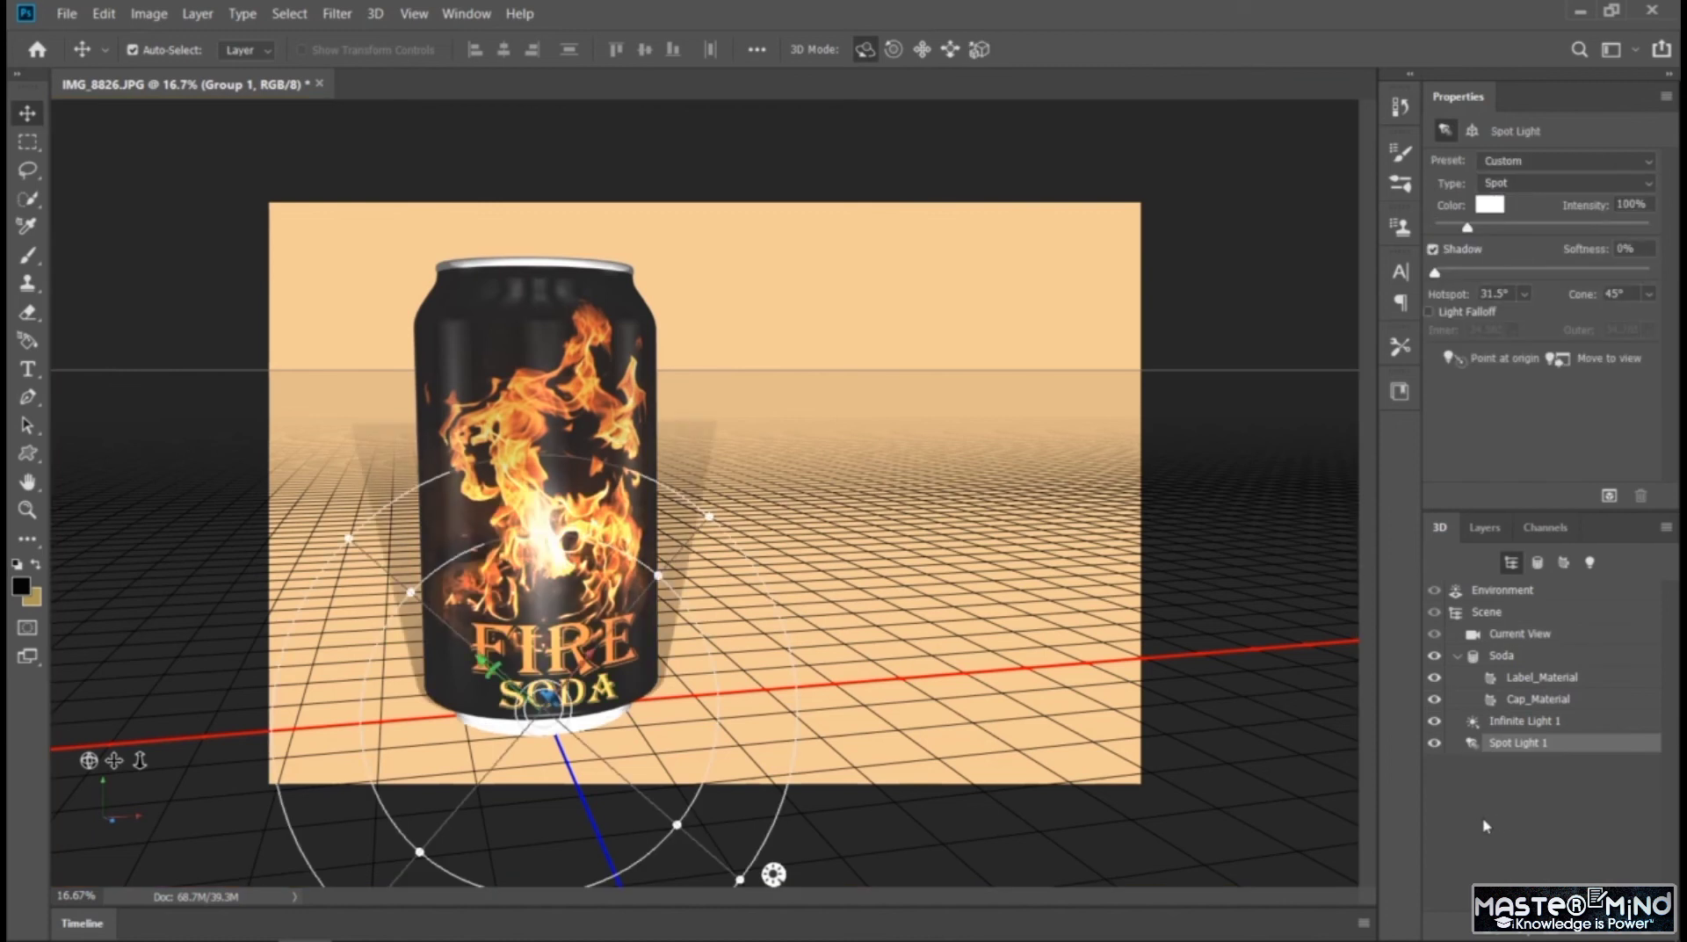
Re-aim the infinite light from the can's upper left to cast a long shadow across the floor to its right, after trying it overhead
{"action": "left_click", "coordinate": [773, 874]}
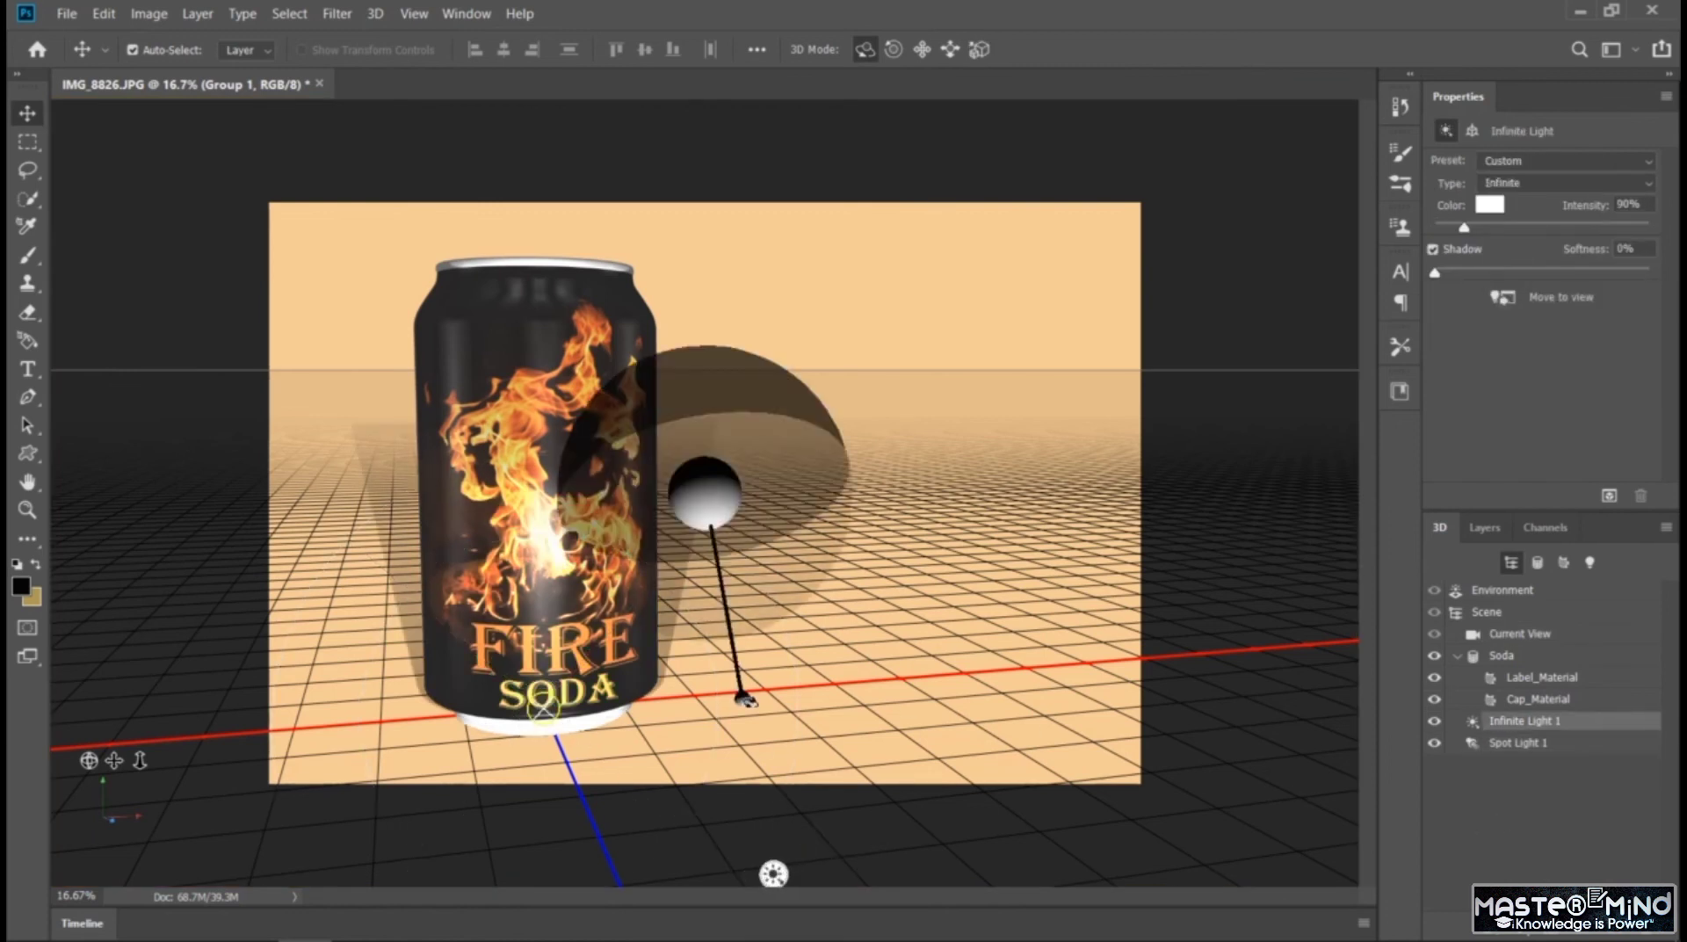
{"action": "mouse_move", "coordinate": [742, 699]}
{"action": "left_mouse_down"}
{"action": "mouse_move", "coordinate": [845, 526]}
{"action": "mouse_move", "coordinate": [772, 614]}
{"action": "mouse_move", "coordinate": [648, 670]}
{"action": "mouse_move", "coordinate": [621, 501]}
{"action": "mouse_move", "coordinate": [459, 419]}
{"action": "mouse_move", "coordinate": [470, 474]}
{"action": "mouse_move", "coordinate": [484, 186]}
{"action": "left_mouse_up"}
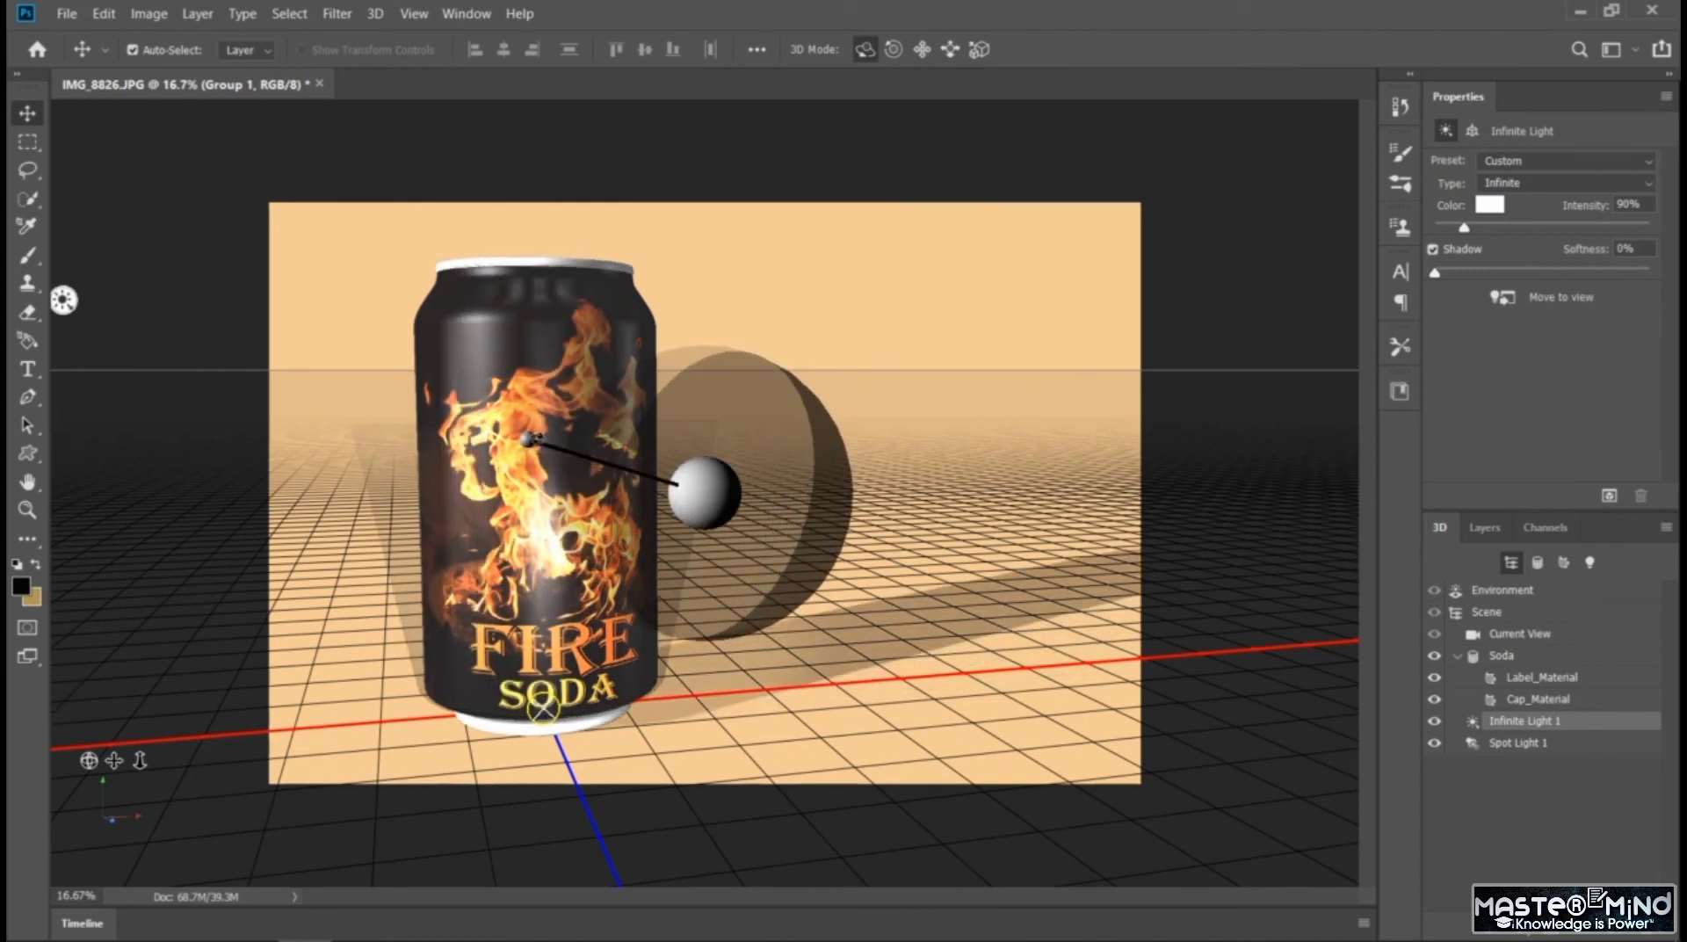
{"action": "mouse_move", "coordinate": [529, 439]}
{"action": "left_mouse_down"}
{"action": "mouse_move", "coordinate": [574, 384]}
{"action": "mouse_move", "coordinate": [607, 413]}
{"action": "mouse_move", "coordinate": [667, 382]}
{"action": "mouse_move", "coordinate": [813, 362]}
{"action": "mouse_move", "coordinate": [773, 474]}
{"action": "mouse_move", "coordinate": [806, 372]}
{"action": "mouse_move", "coordinate": [786, 324]}
{"action": "left_mouse_up"}
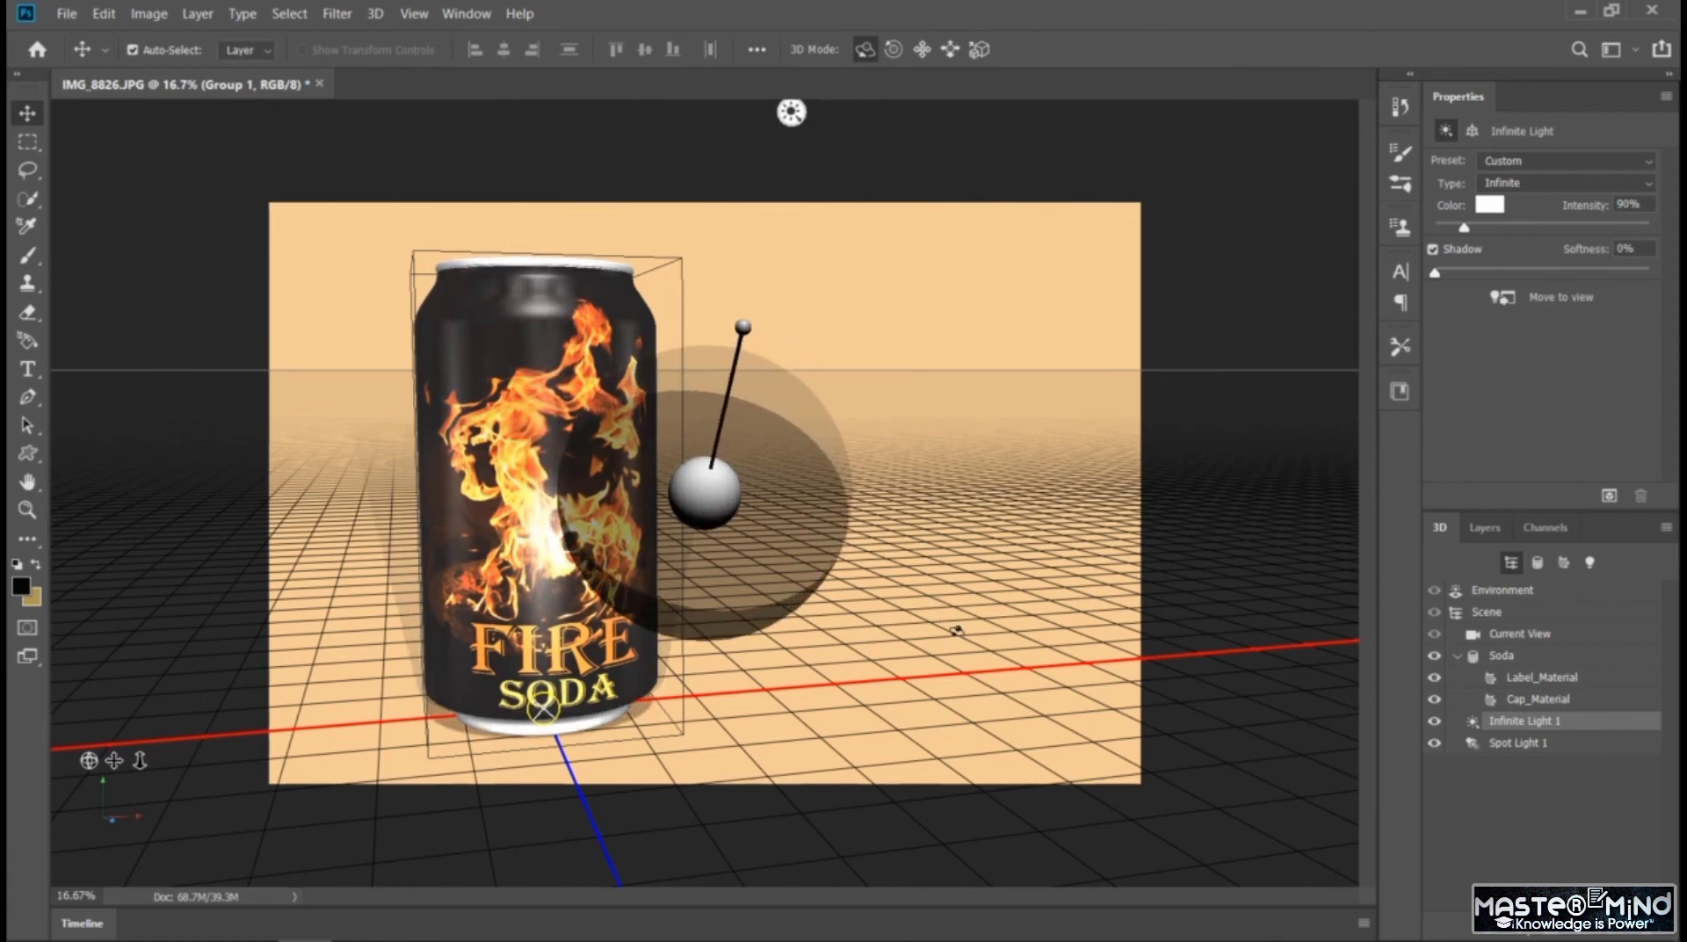
{"action": "left_click", "coordinate": [953, 629]}
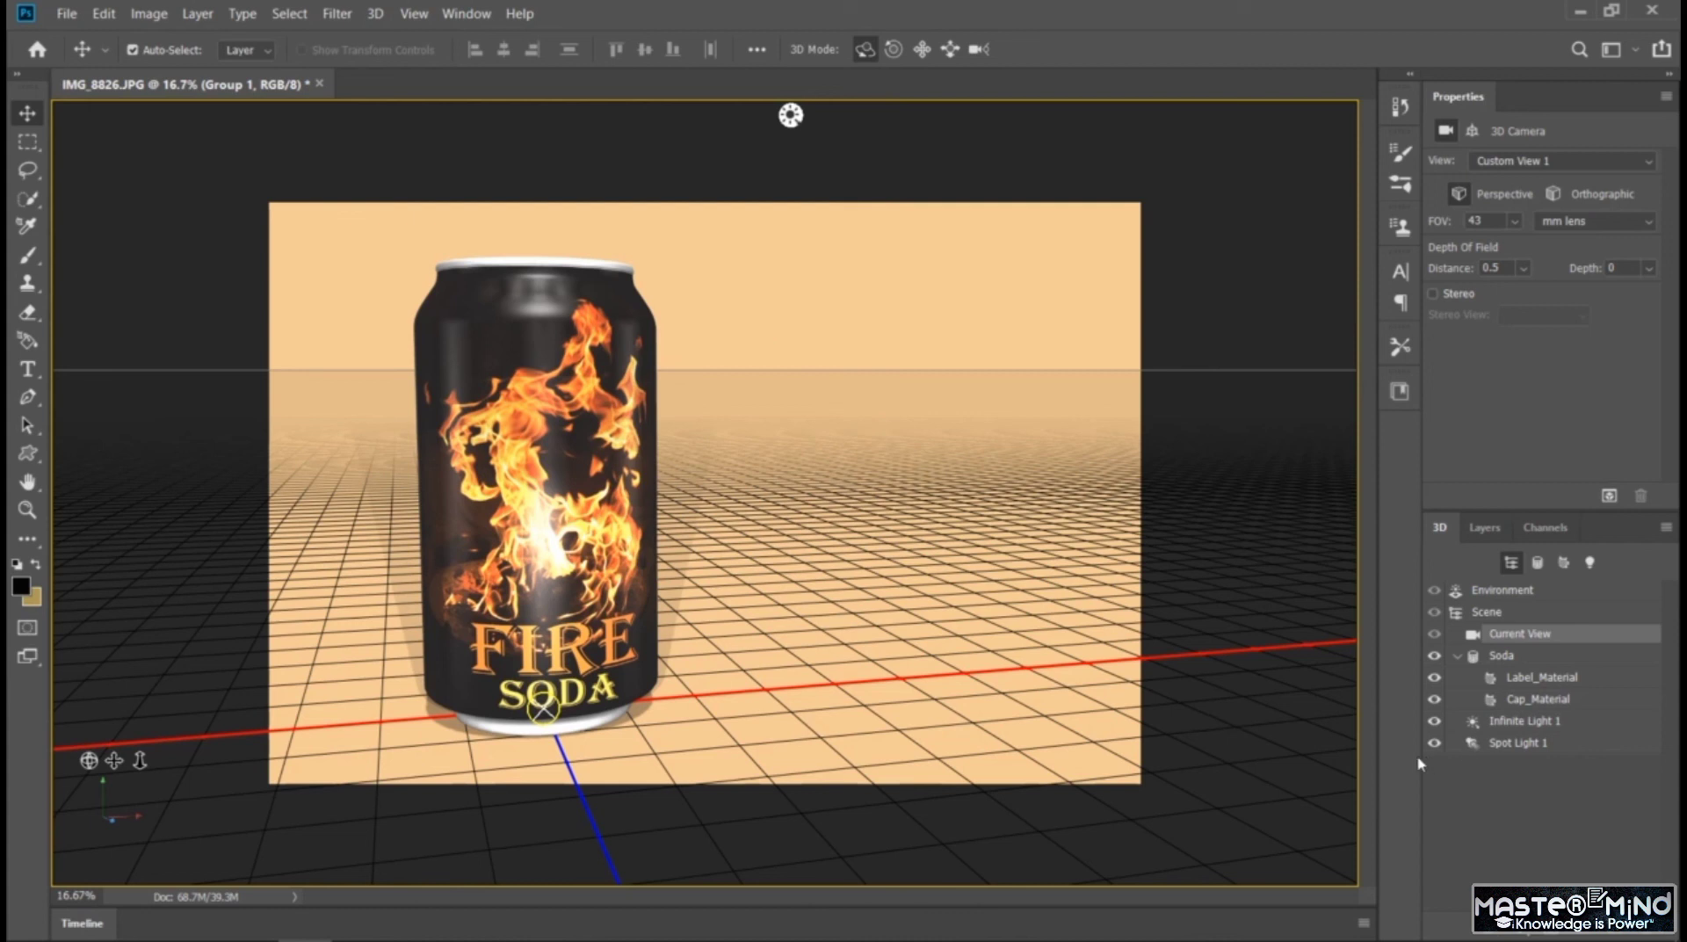
{"action": "left_click", "coordinate": [795, 117]}
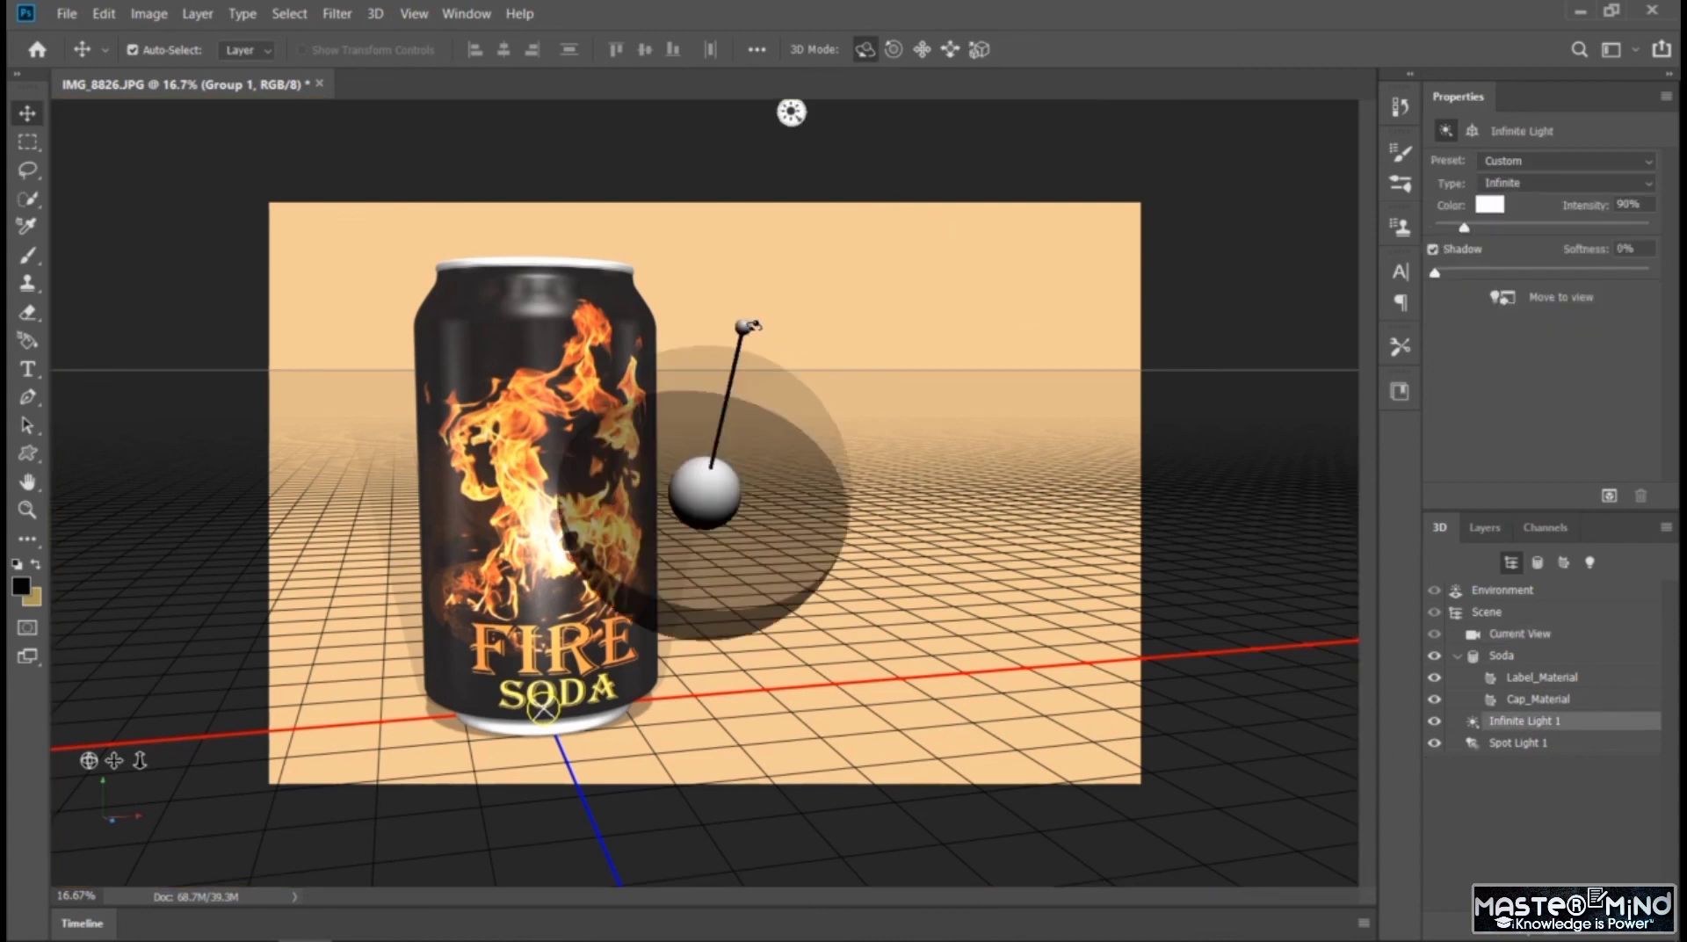
{"action": "mouse_move", "coordinate": [751, 326]}
{"action": "left_mouse_down"}
{"action": "mouse_move", "coordinate": [843, 422]}
{"action": "mouse_move", "coordinate": [1116, 531]}
{"action": "mouse_move", "coordinate": [492, 421]}
{"action": "mouse_move", "coordinate": [410, 453]}
{"action": "mouse_move", "coordinate": [495, 501]}
{"action": "mouse_move", "coordinate": [506, 419]}
{"action": "left_mouse_up"}
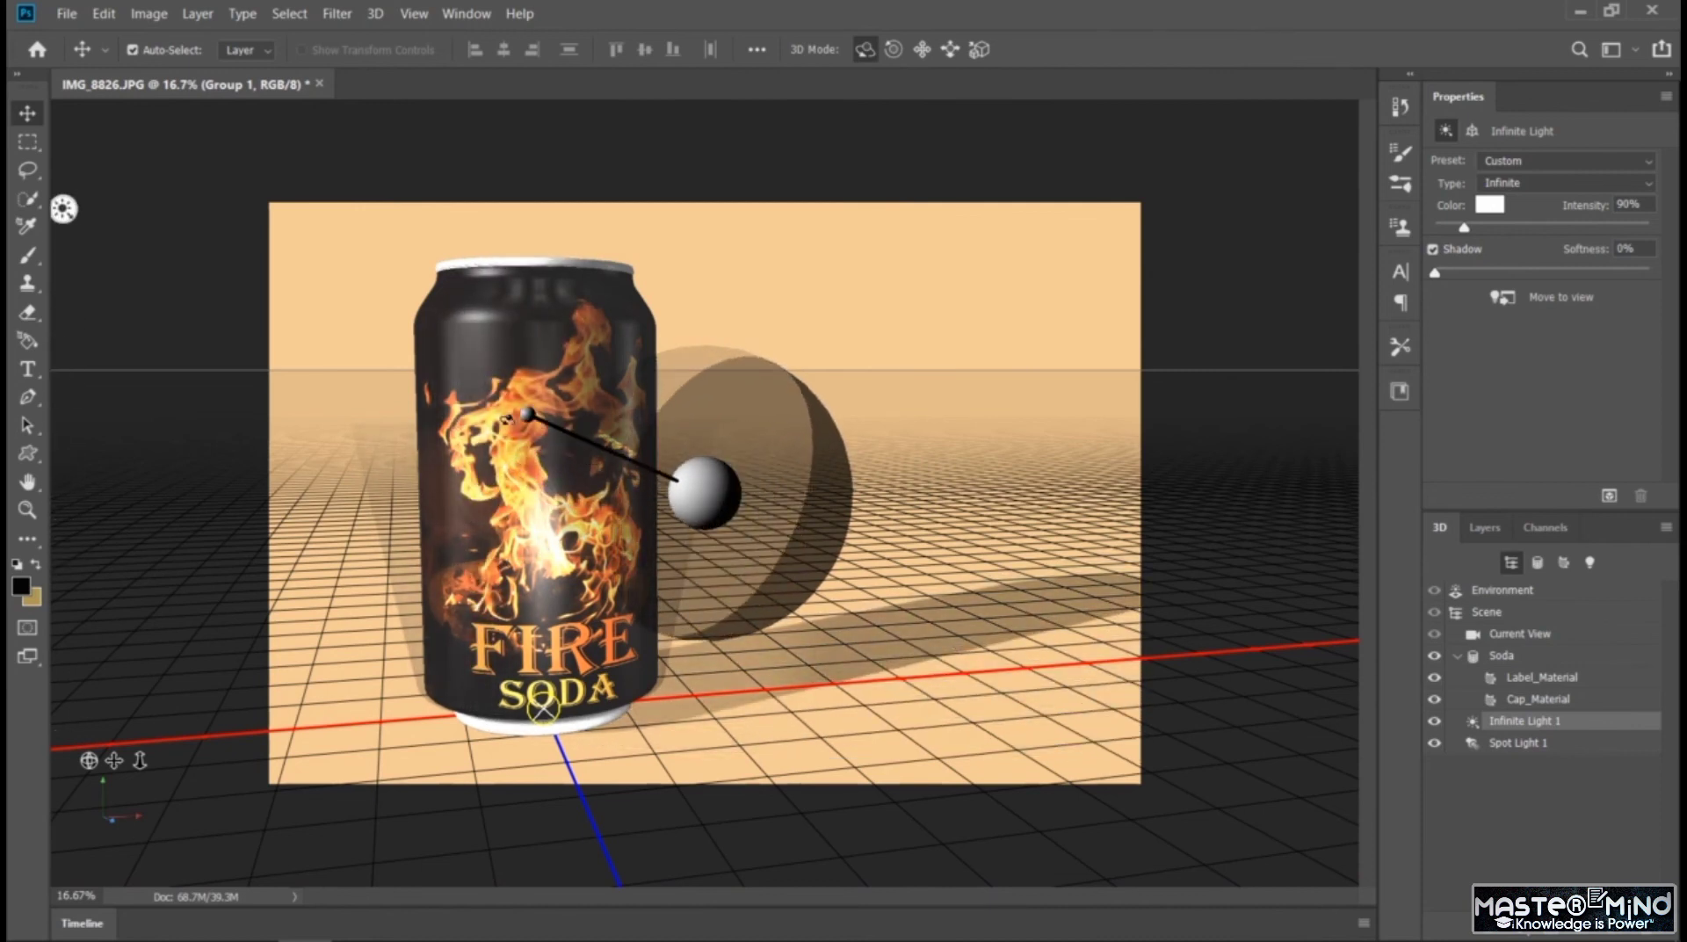
{"action": "left_click", "coordinate": [1054, 475]}
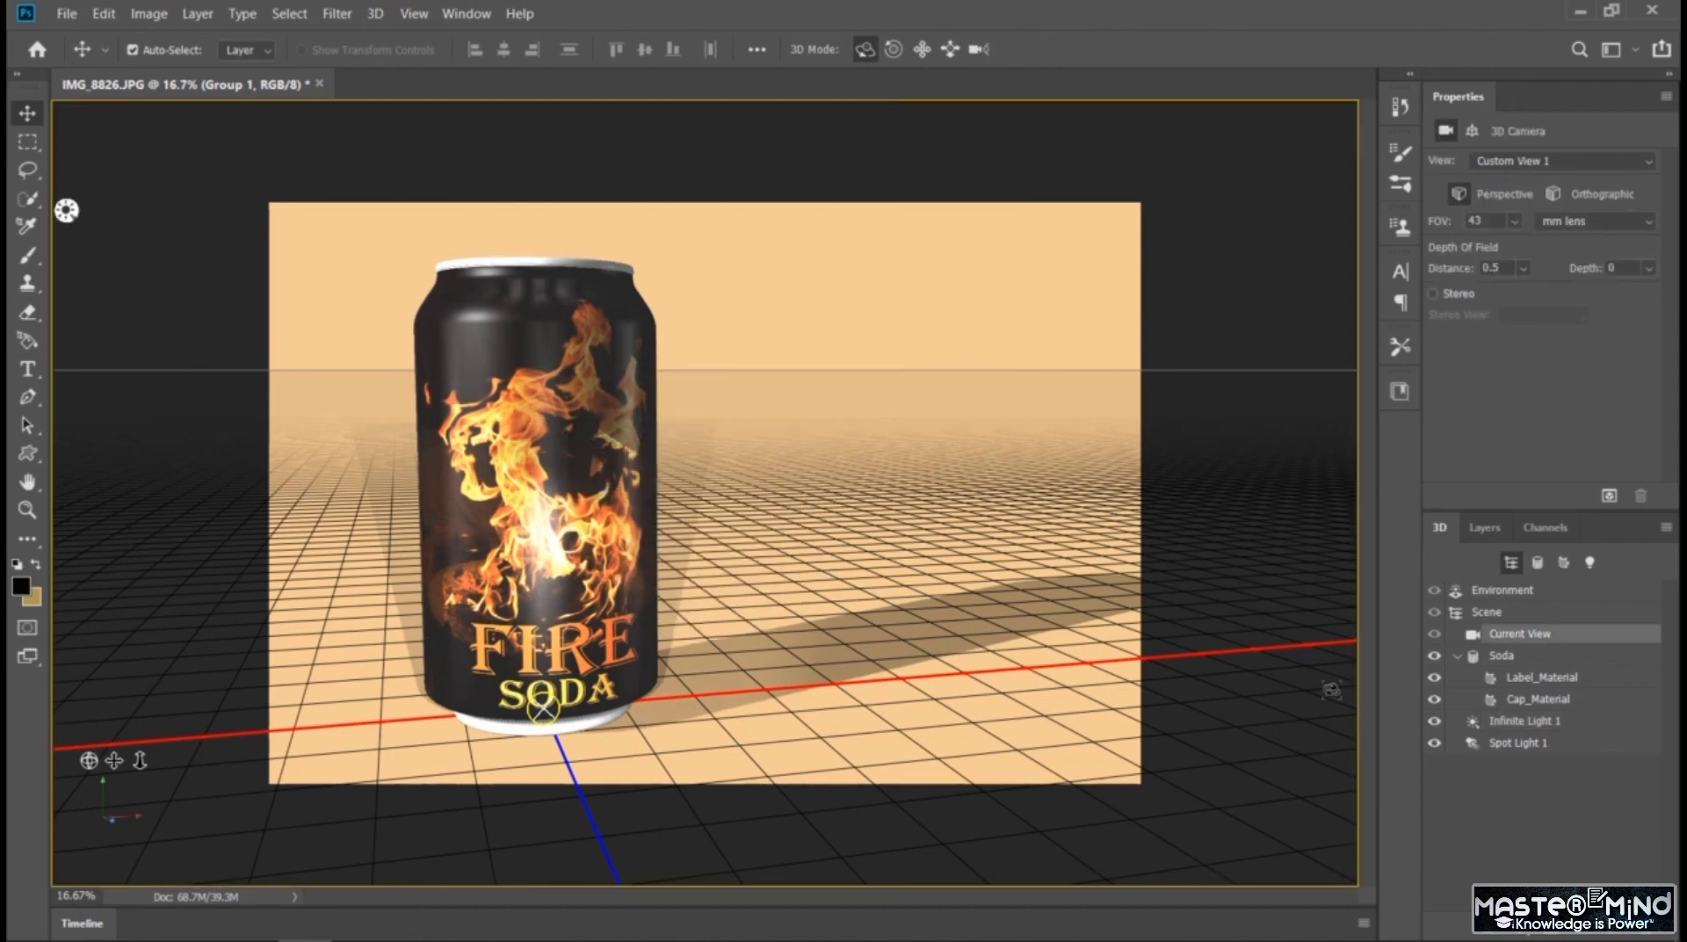
Tint the spot light peach (RGB 246, 204, 150) sampled from the image, and widen its cone to 67.4°
{"action": "left_click", "coordinate": [1517, 743]}
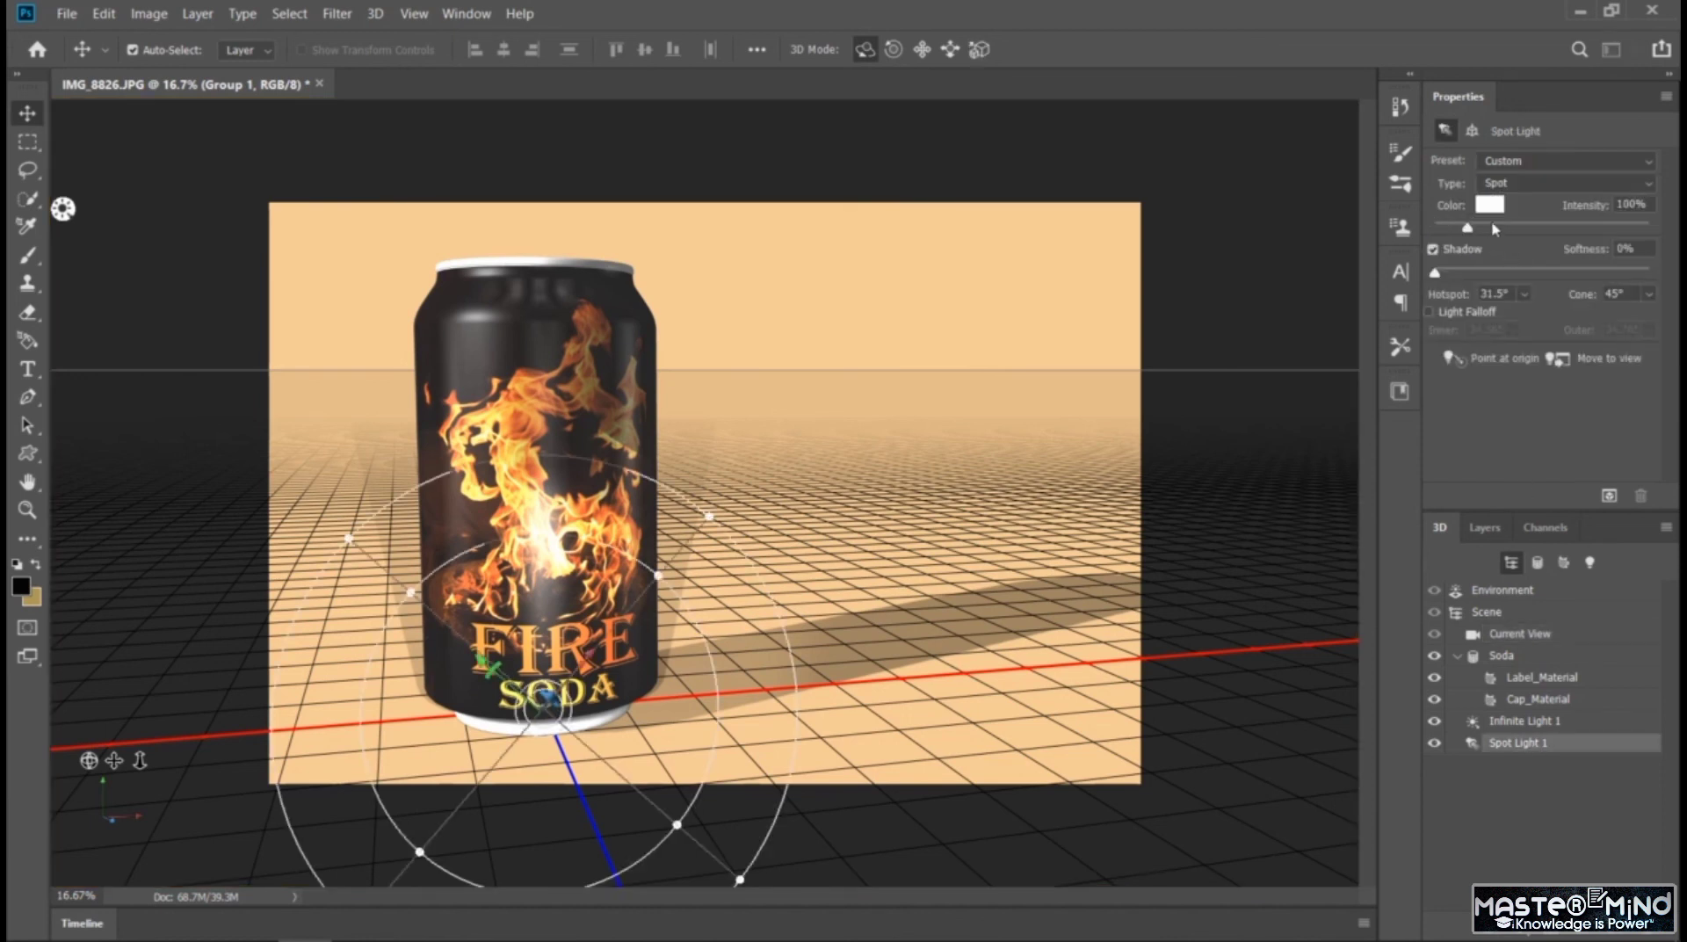
{"action": "left_click", "coordinate": [1491, 205]}
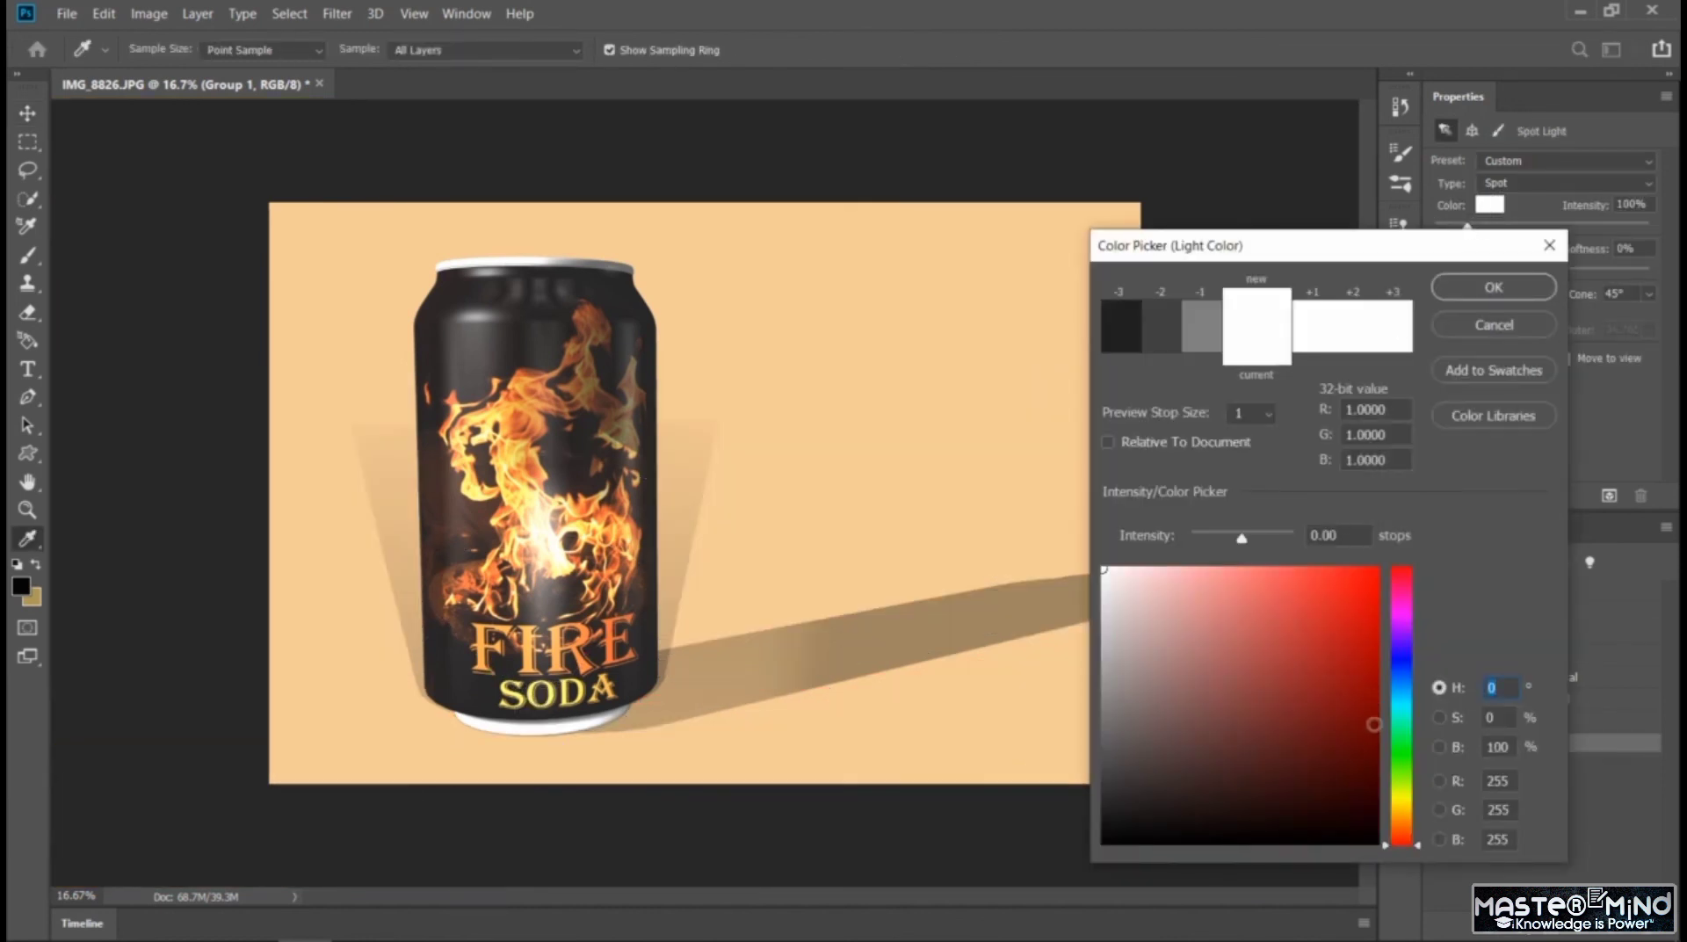
{"action": "left_click", "coordinate": [585, 508]}
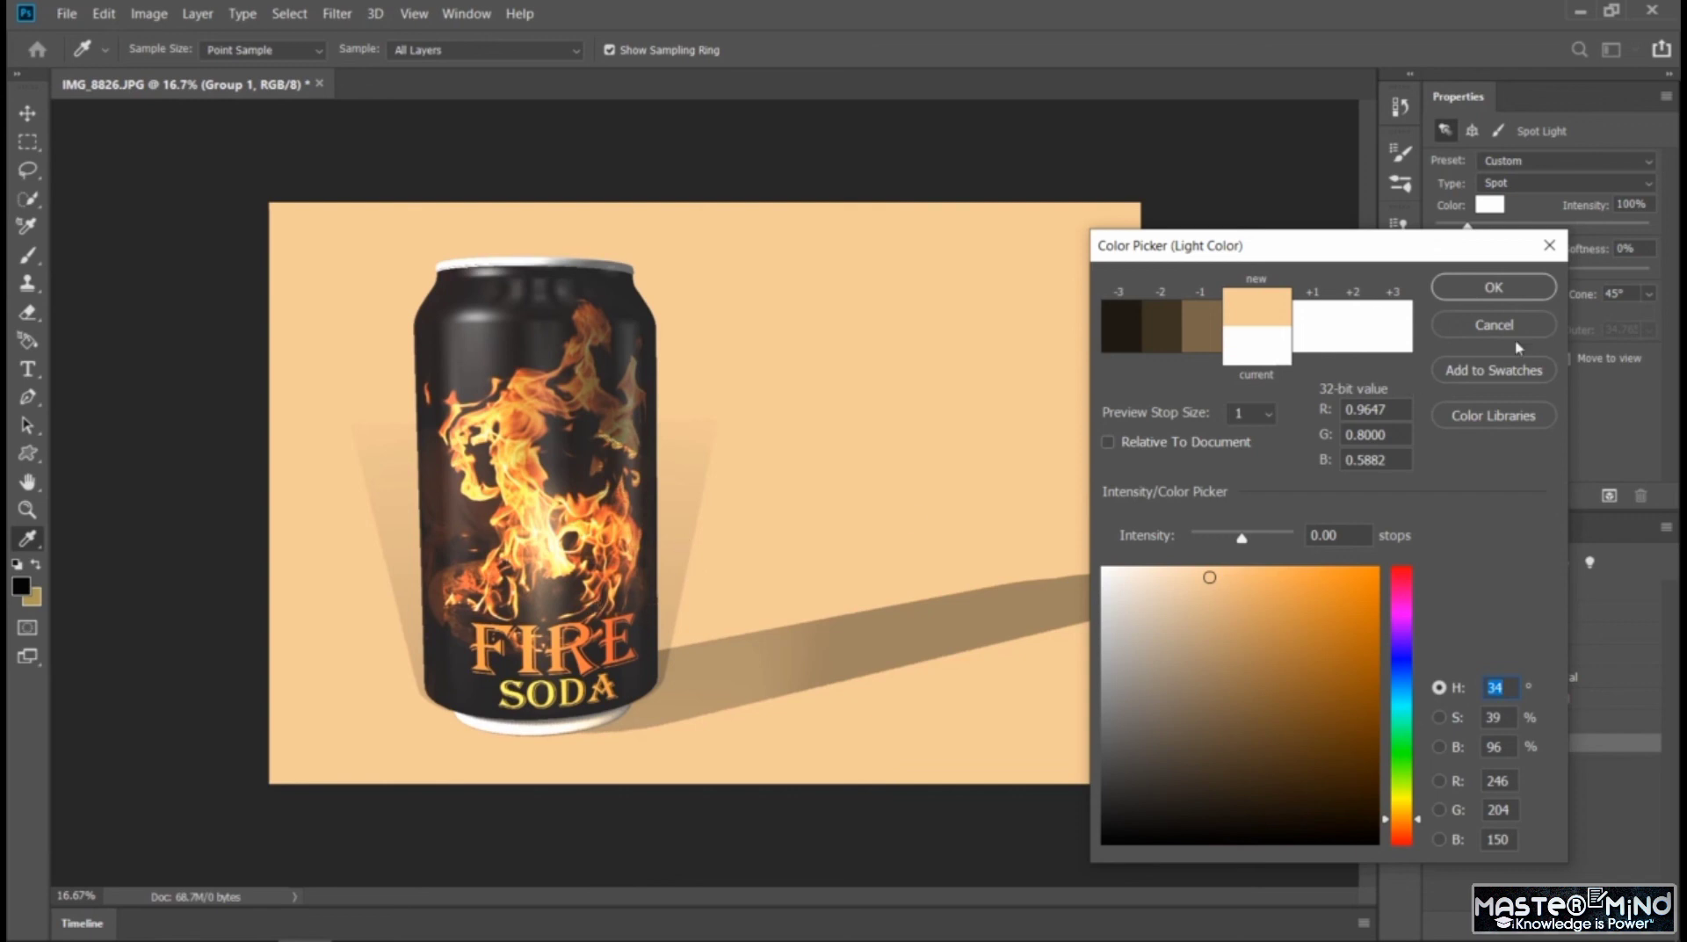
{"action": "left_click", "coordinate": [1493, 288]}
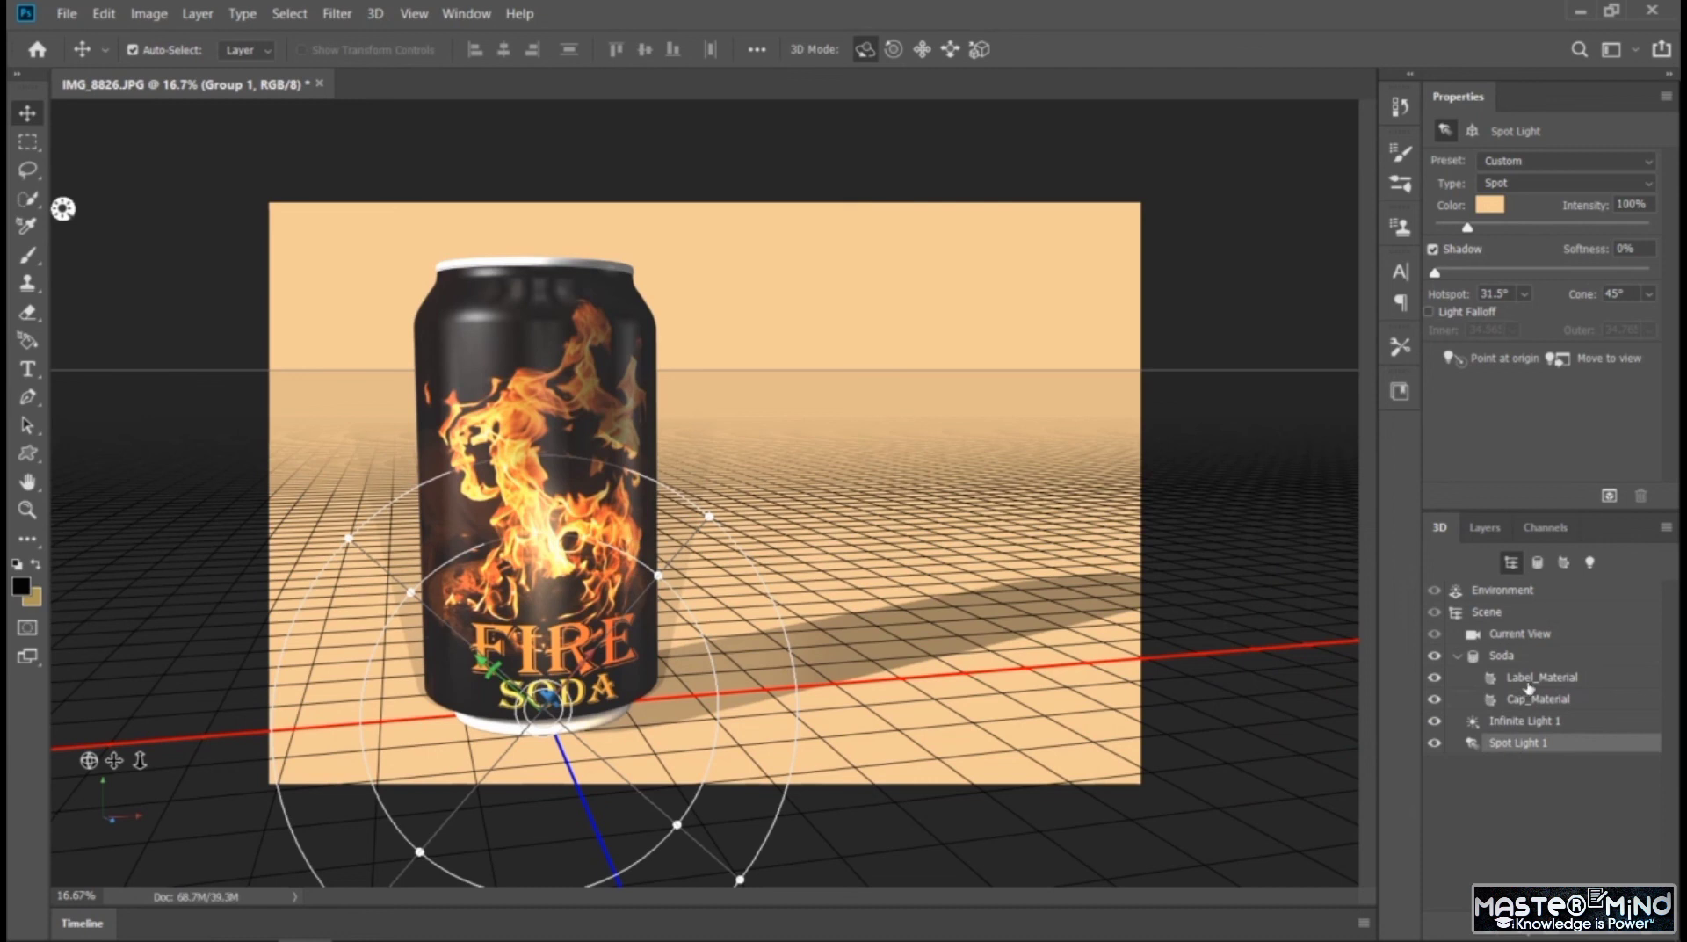
{"action": "left_click_drag", "start_coordinate": [1441, 278], "coordinate": [1347, 294]}
{"action": "left_click", "coordinate": [1647, 297]}
{"action": "mouse_move", "coordinate": [1581, 325]}
{"action": "left_mouse_down"}
{"action": "mouse_move", "coordinate": [1605, 323]}
{"action": "mouse_move", "coordinate": [1573, 327]}
{"action": "mouse_move", "coordinate": [1600, 339]}
{"action": "left_mouse_up"}
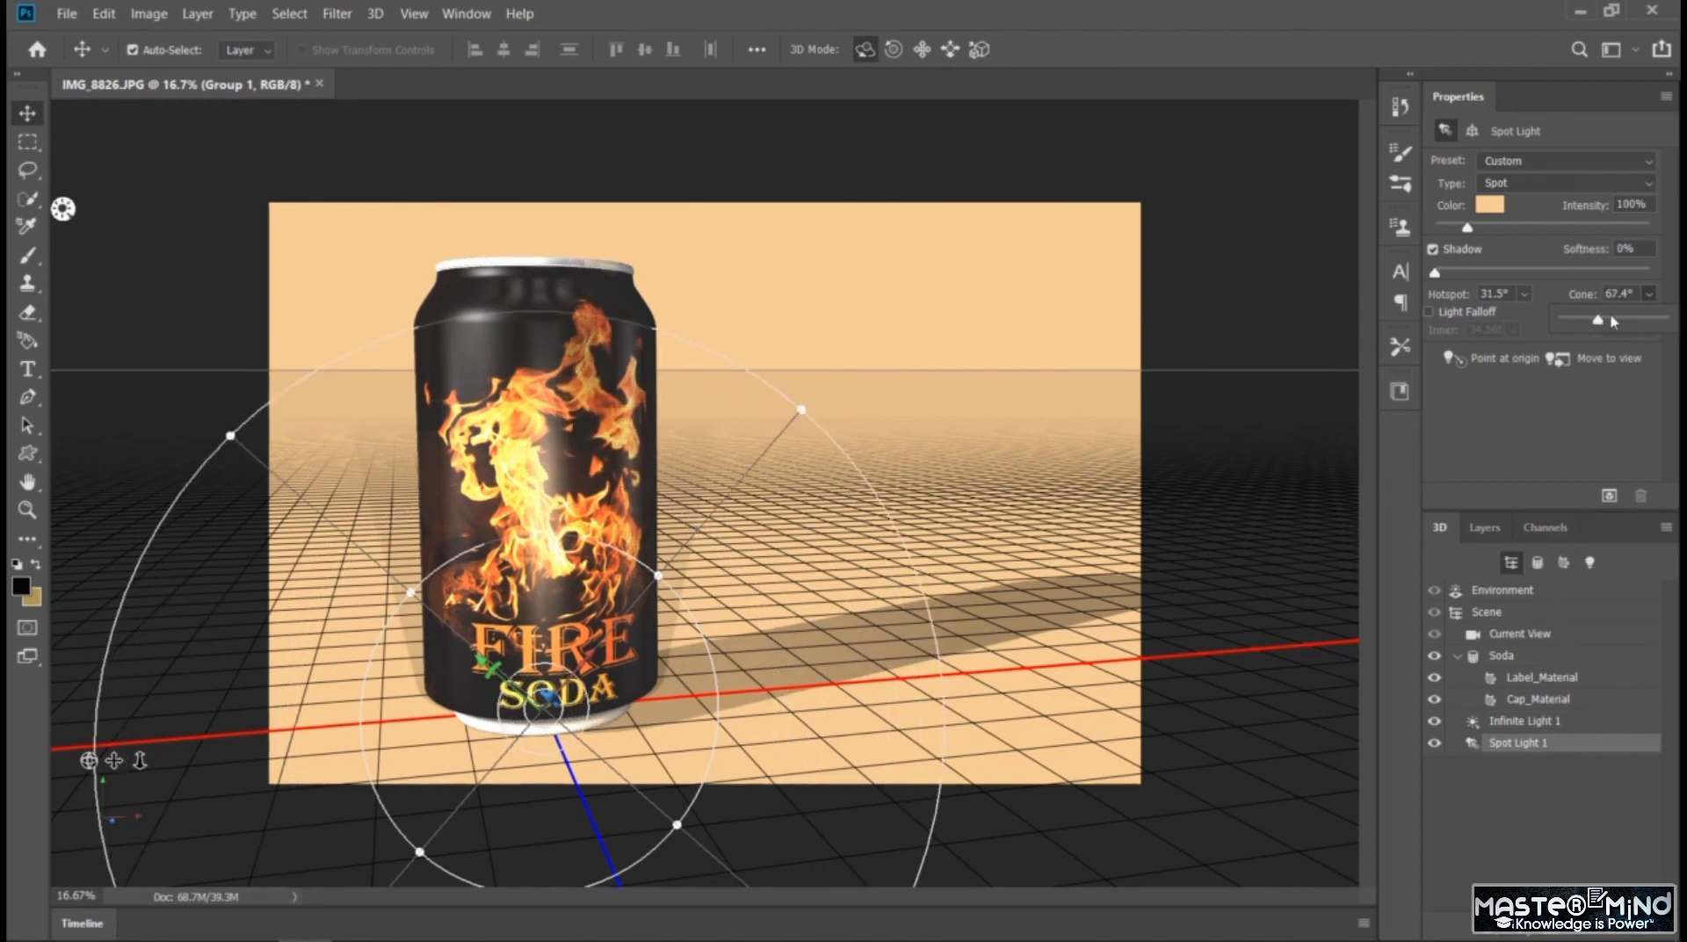
Set the spot light's intensity to 50%, after trying 500% and 0%
{"action": "left_click", "coordinate": [1645, 210]}
{"action": "type", "text": "500"}
{"action": "key", "text": "Return"}
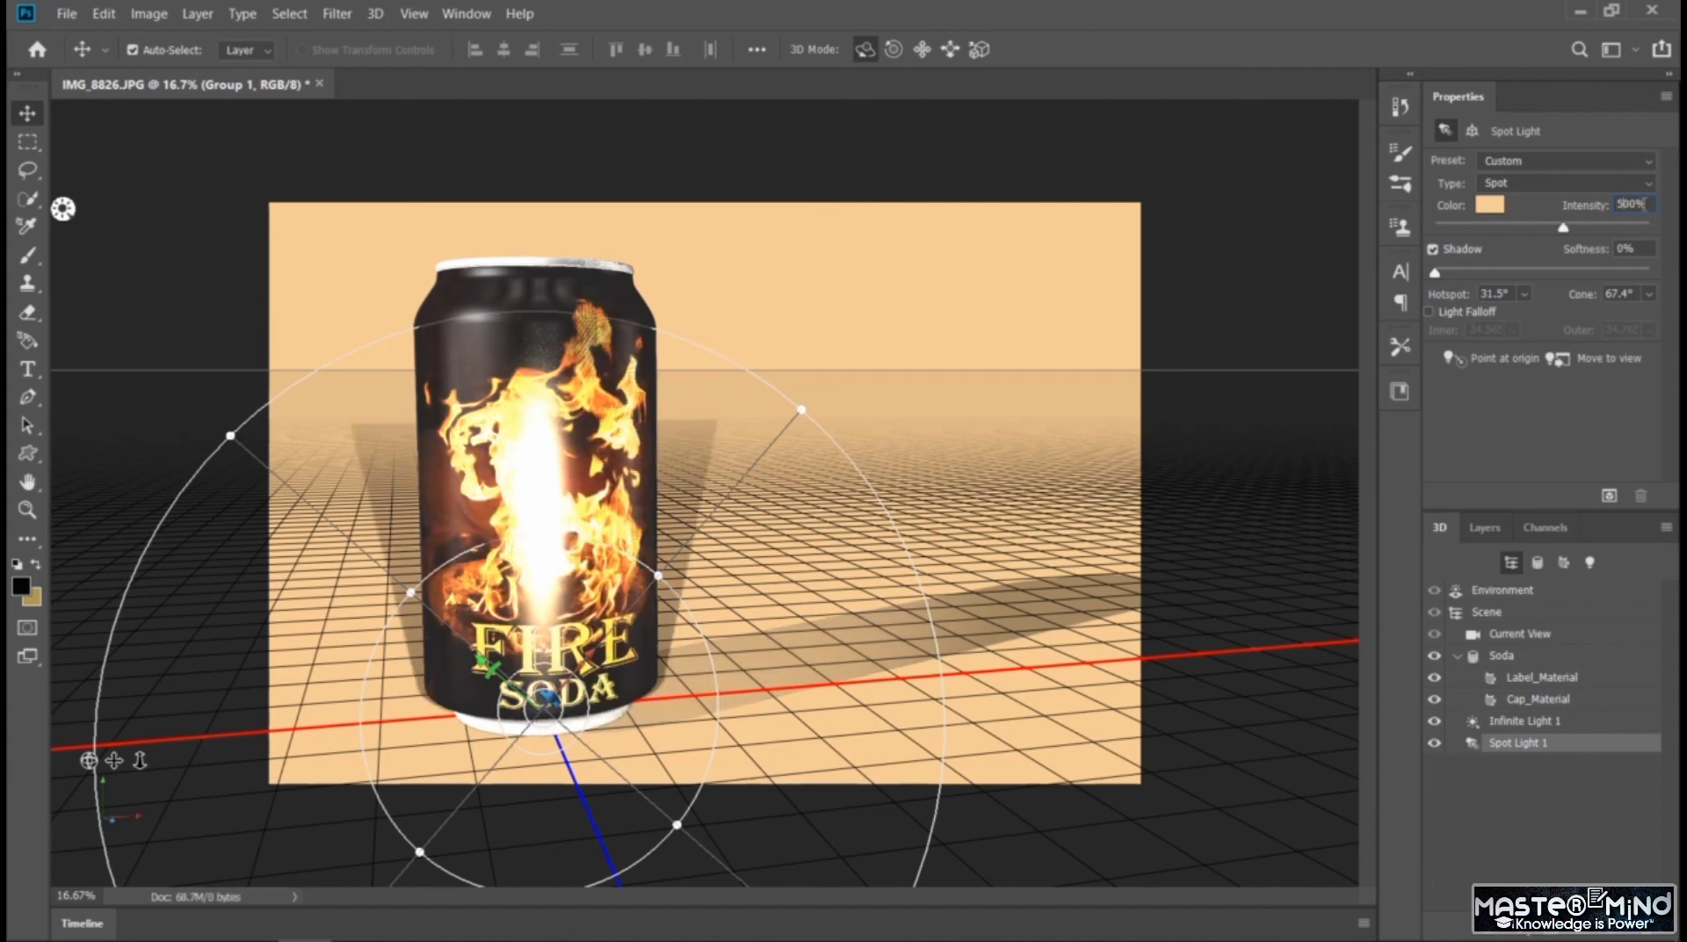
{"action": "type", "text": "0"}
{"action": "key", "text": "Return"}
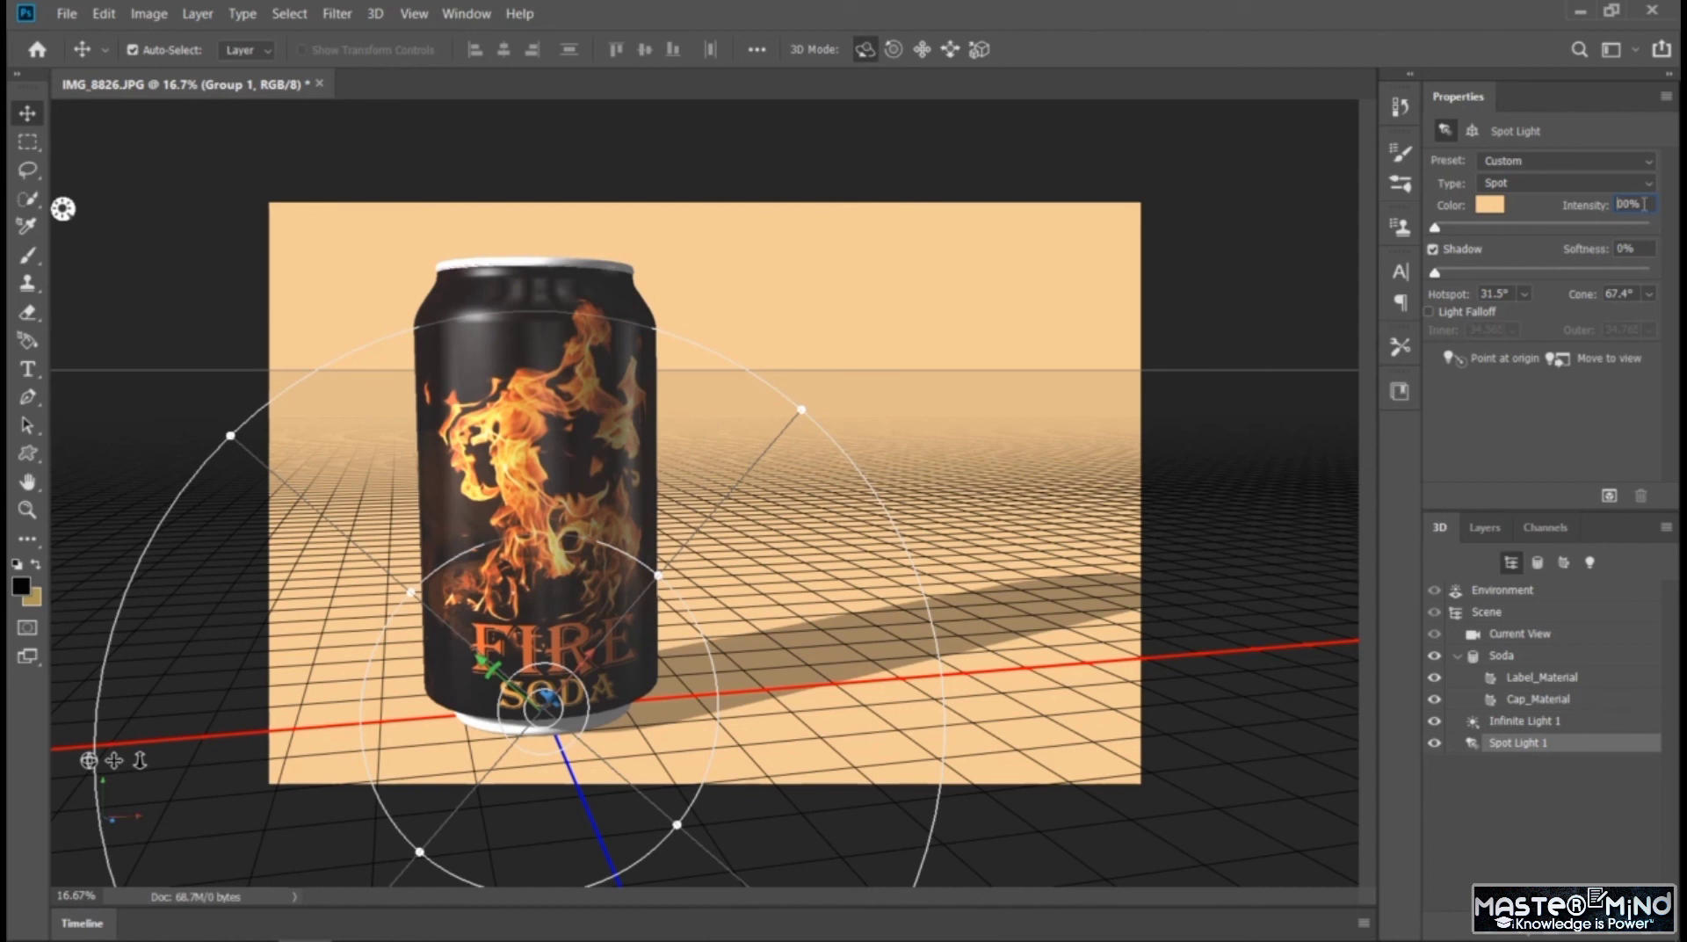
{"action": "type", "text": "50"}
{"action": "key", "text": "Return"}
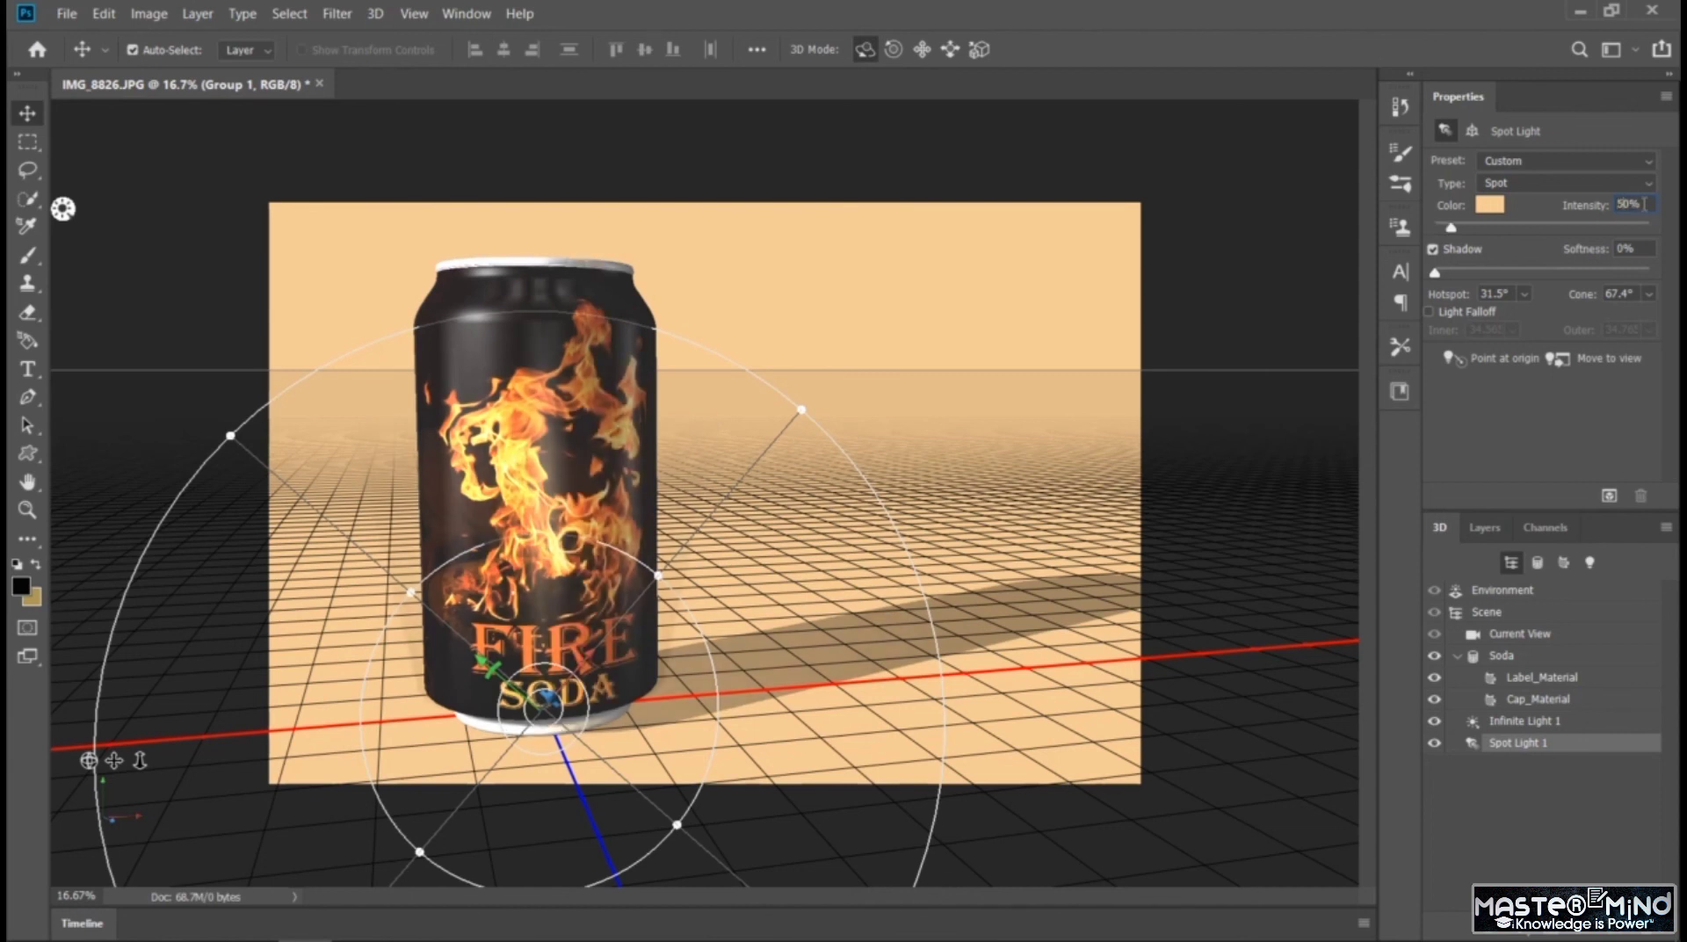
{"action": "key", "text": "Return"}
{"action": "left_click", "coordinate": [1552, 700]}
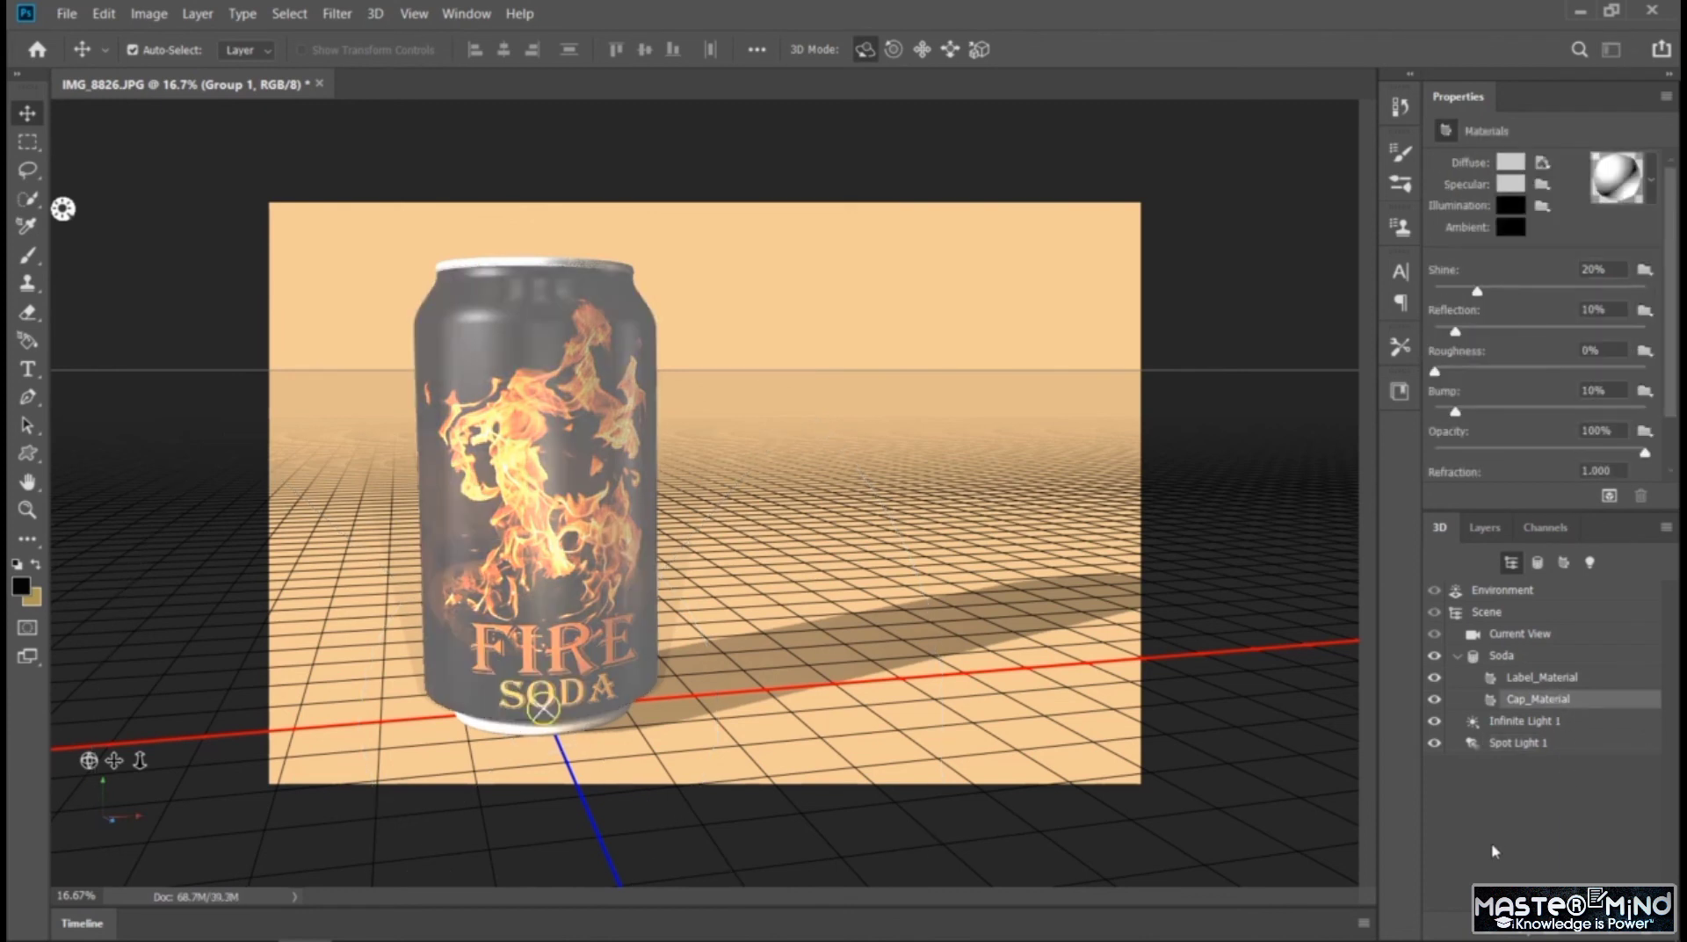
{"action": "left_click", "coordinate": [1527, 743]}
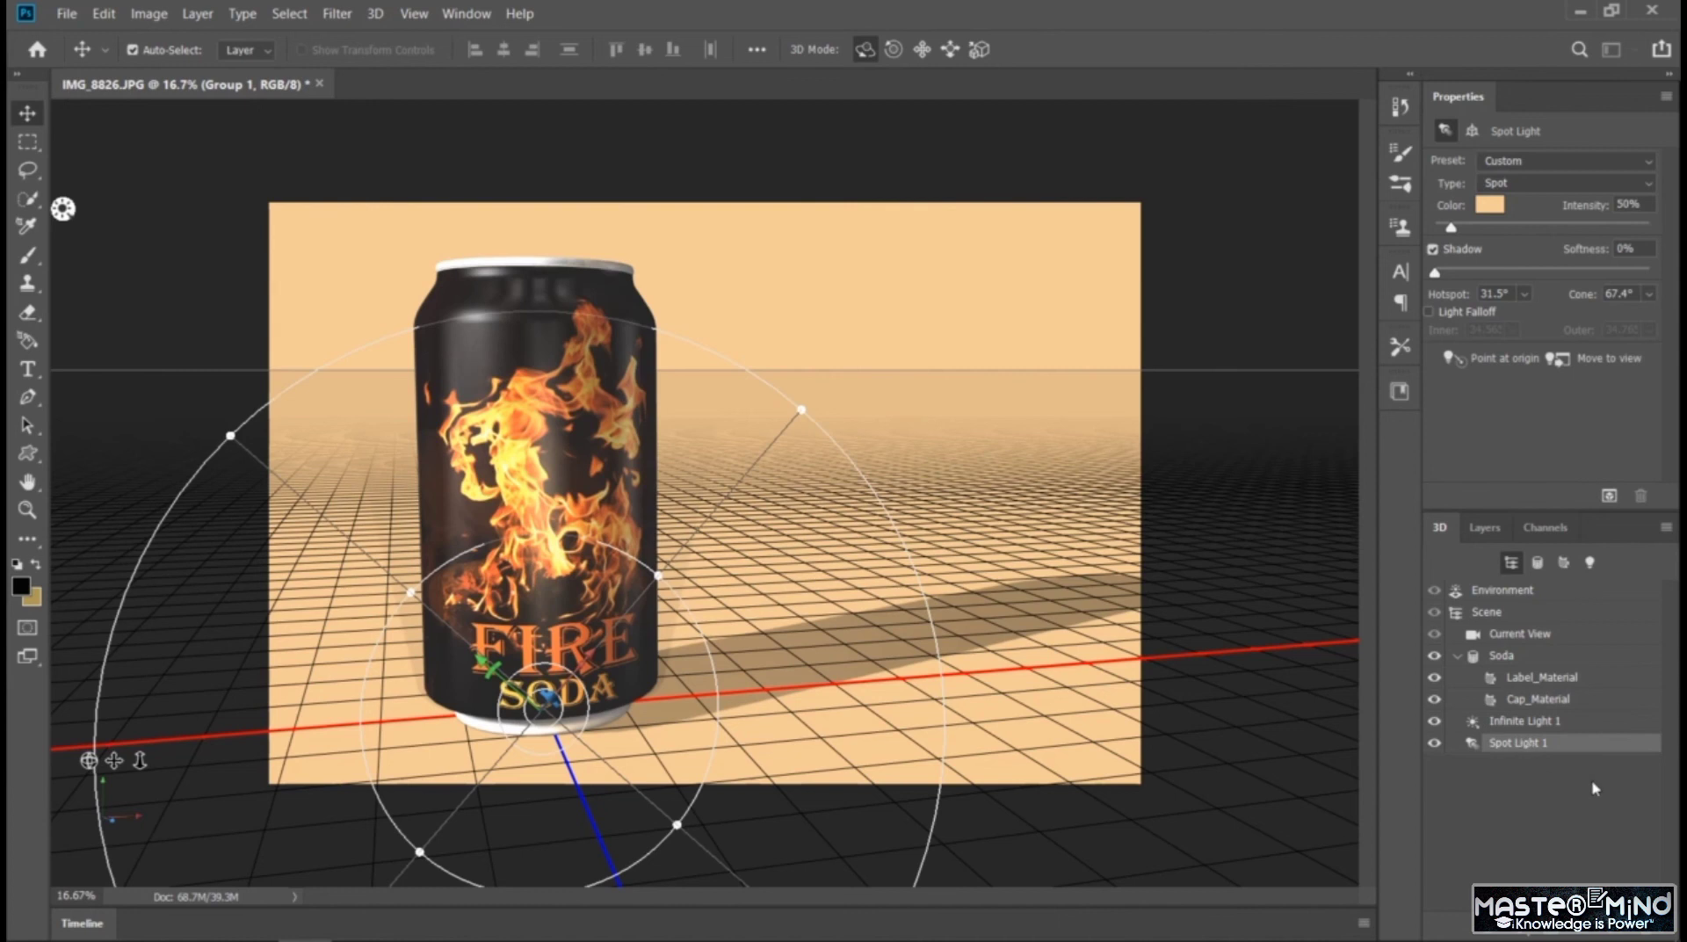
Add a new point light to the scene and move it well out to the right of the can
{"action": "left_click", "coordinate": [1530, 936]}
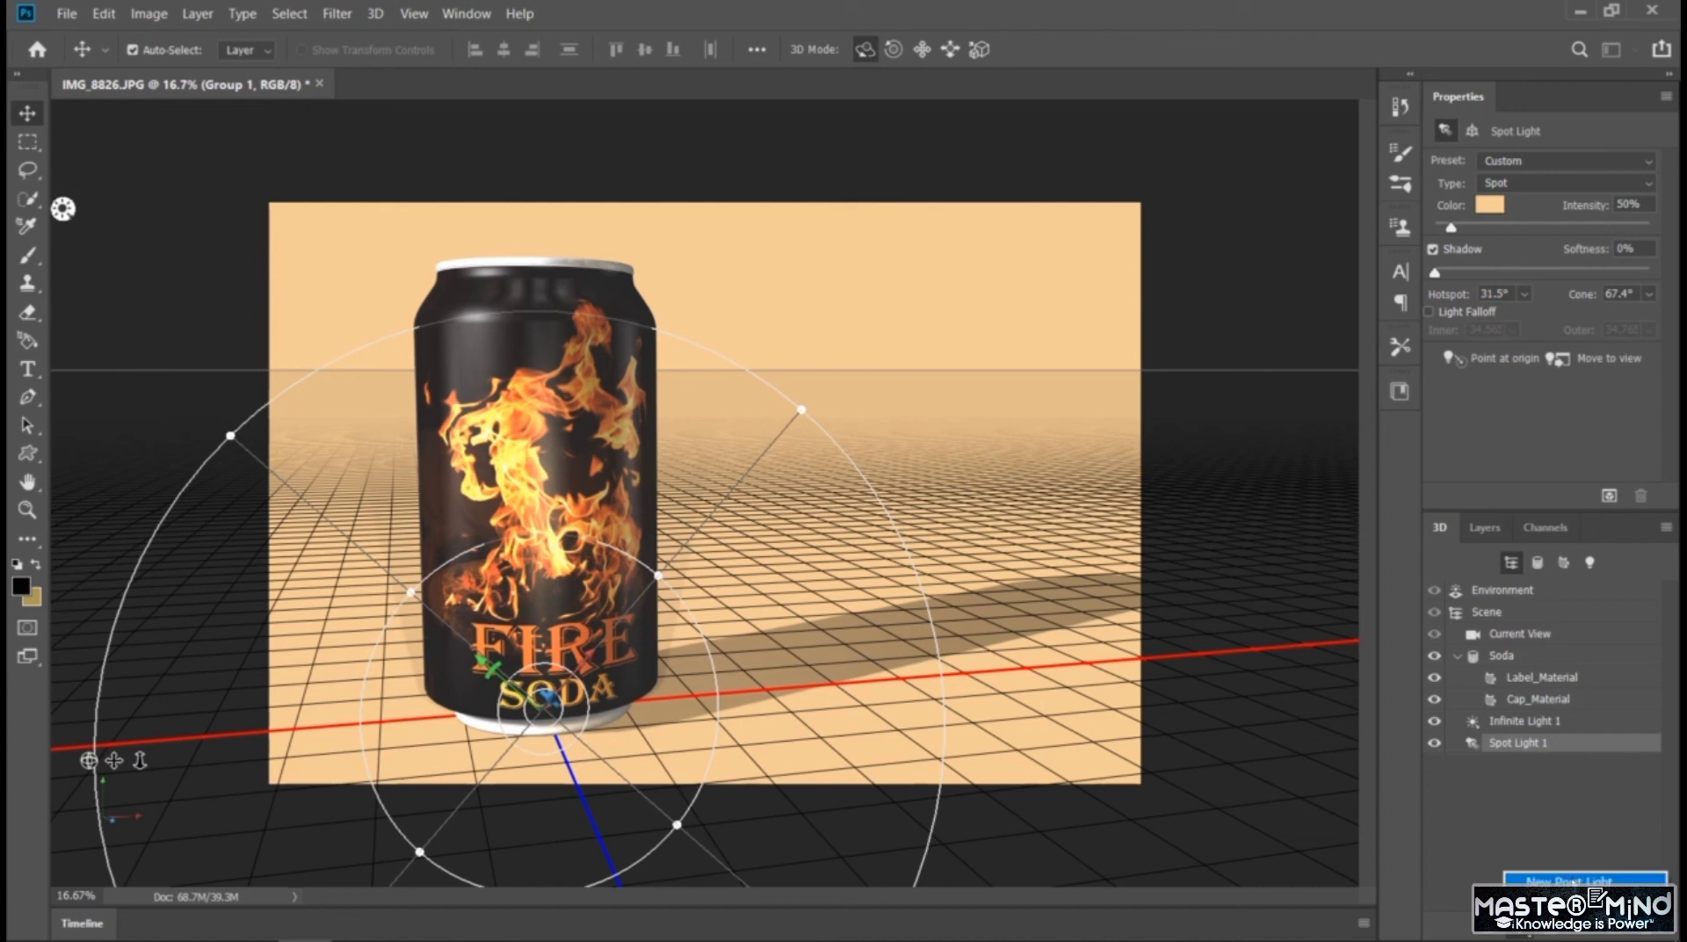
{"action": "left_click", "coordinate": [1533, 879]}
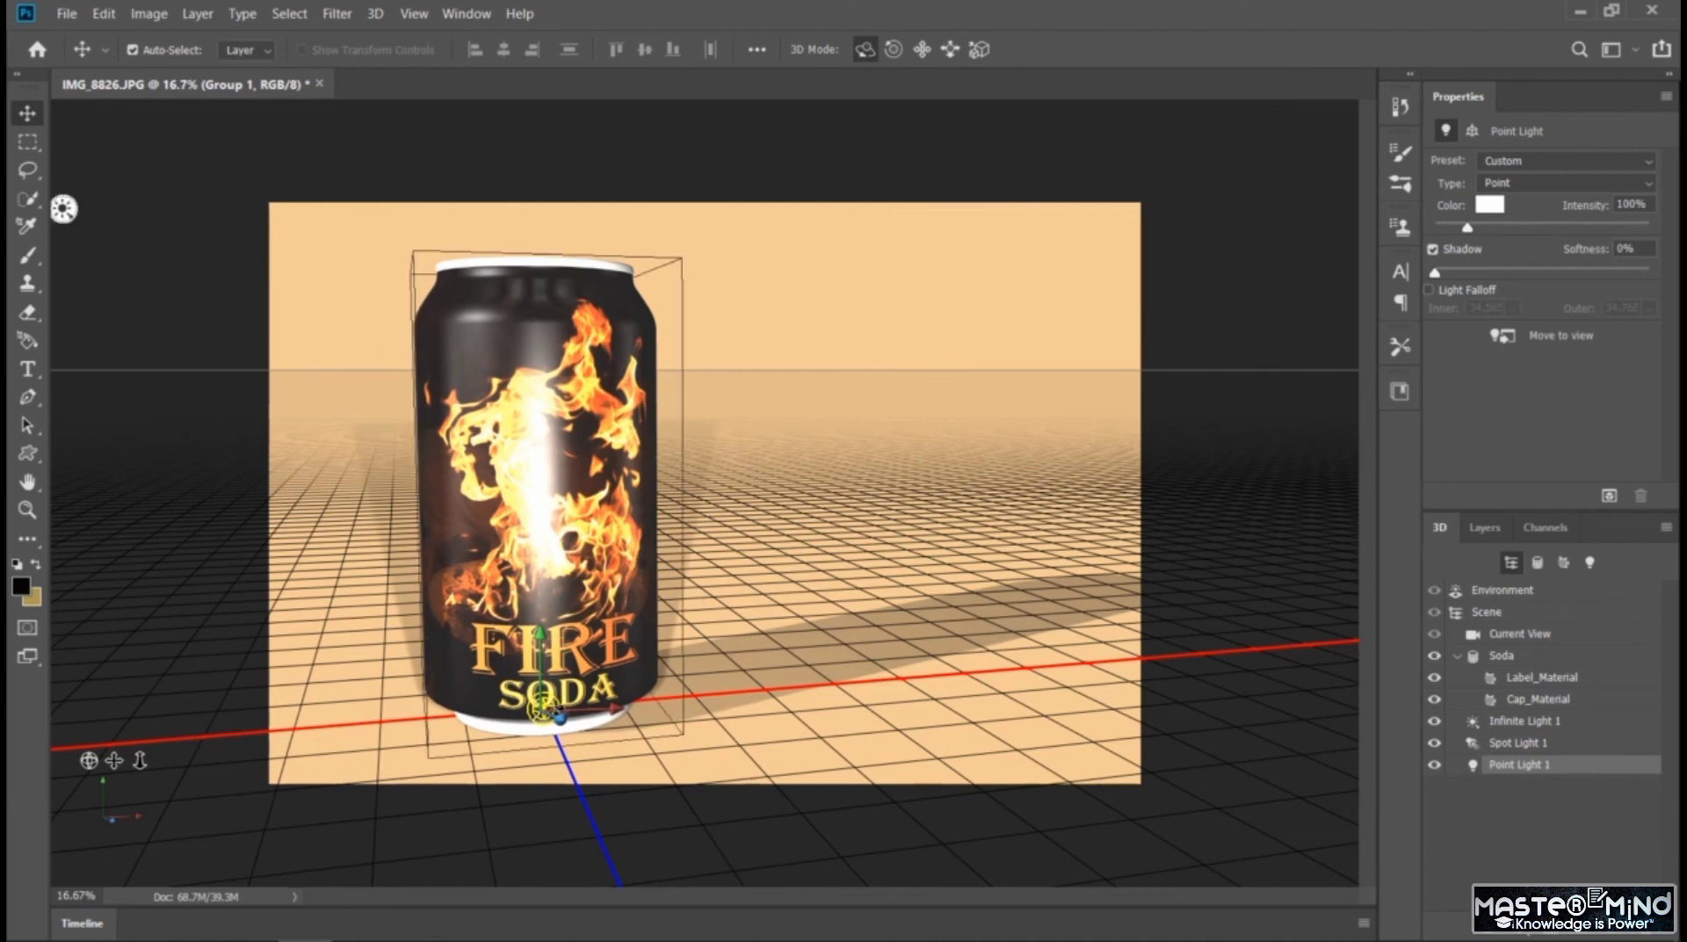
{"action": "left_click_drag", "start_coordinate": [615, 707], "coordinate": [1129, 176]}
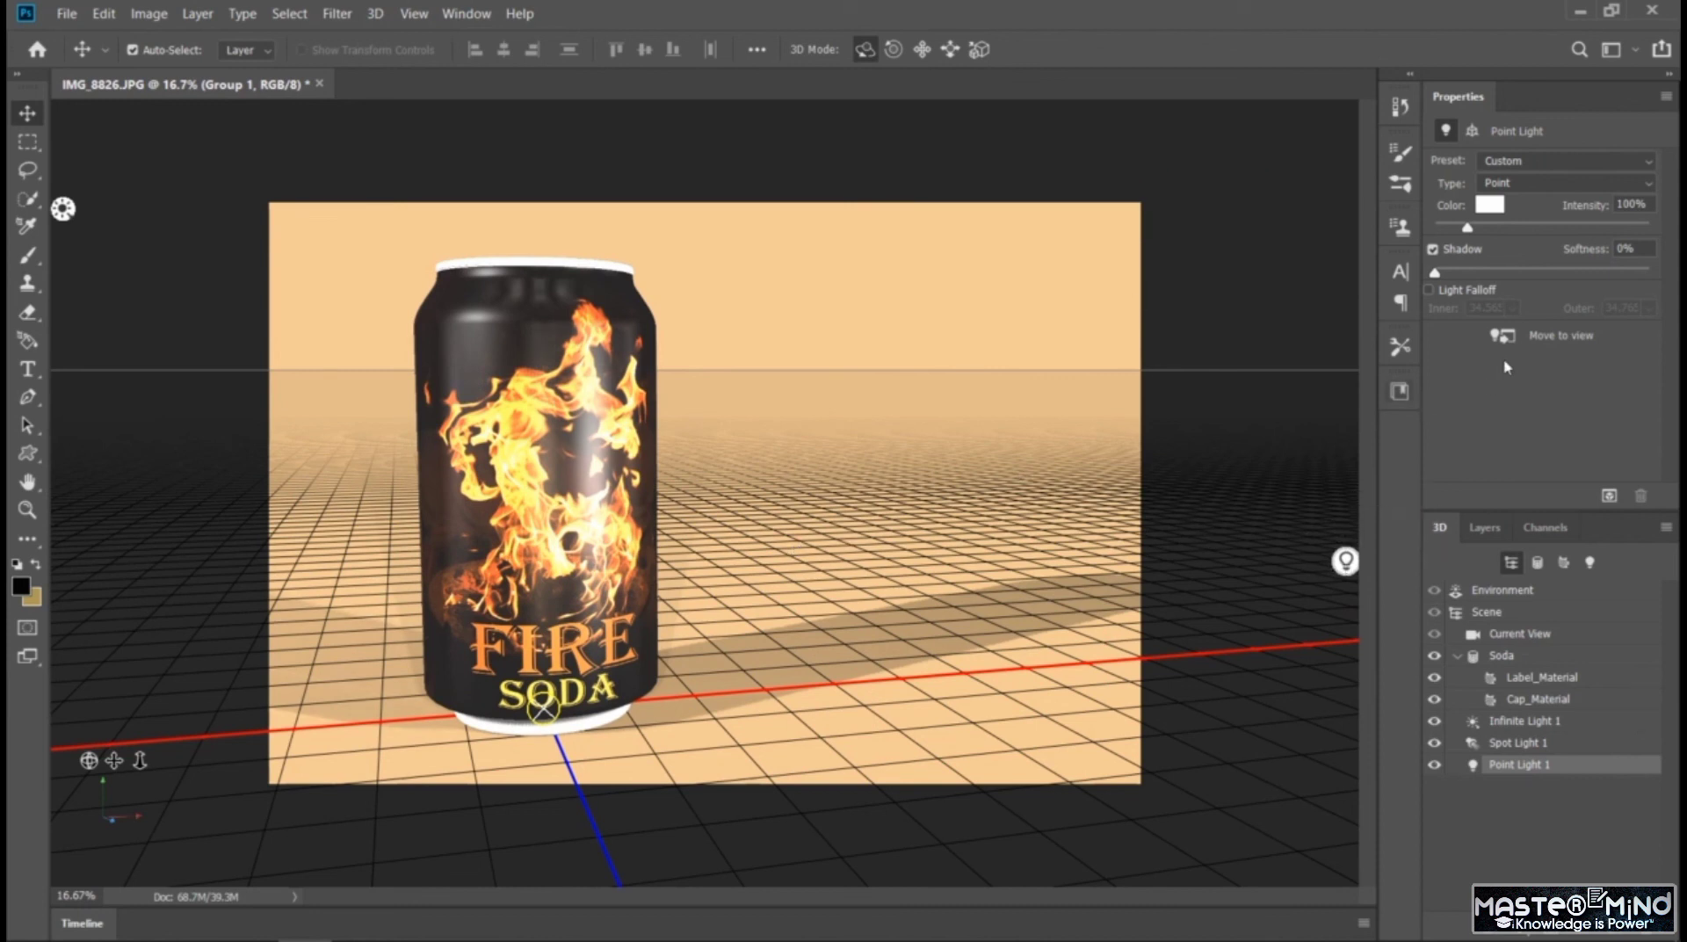
Change the point light's colour to near-black (RGB 13, 12, 11), after trying peach, and set its intensity to 300%
{"action": "left_click", "coordinate": [1489, 205]}
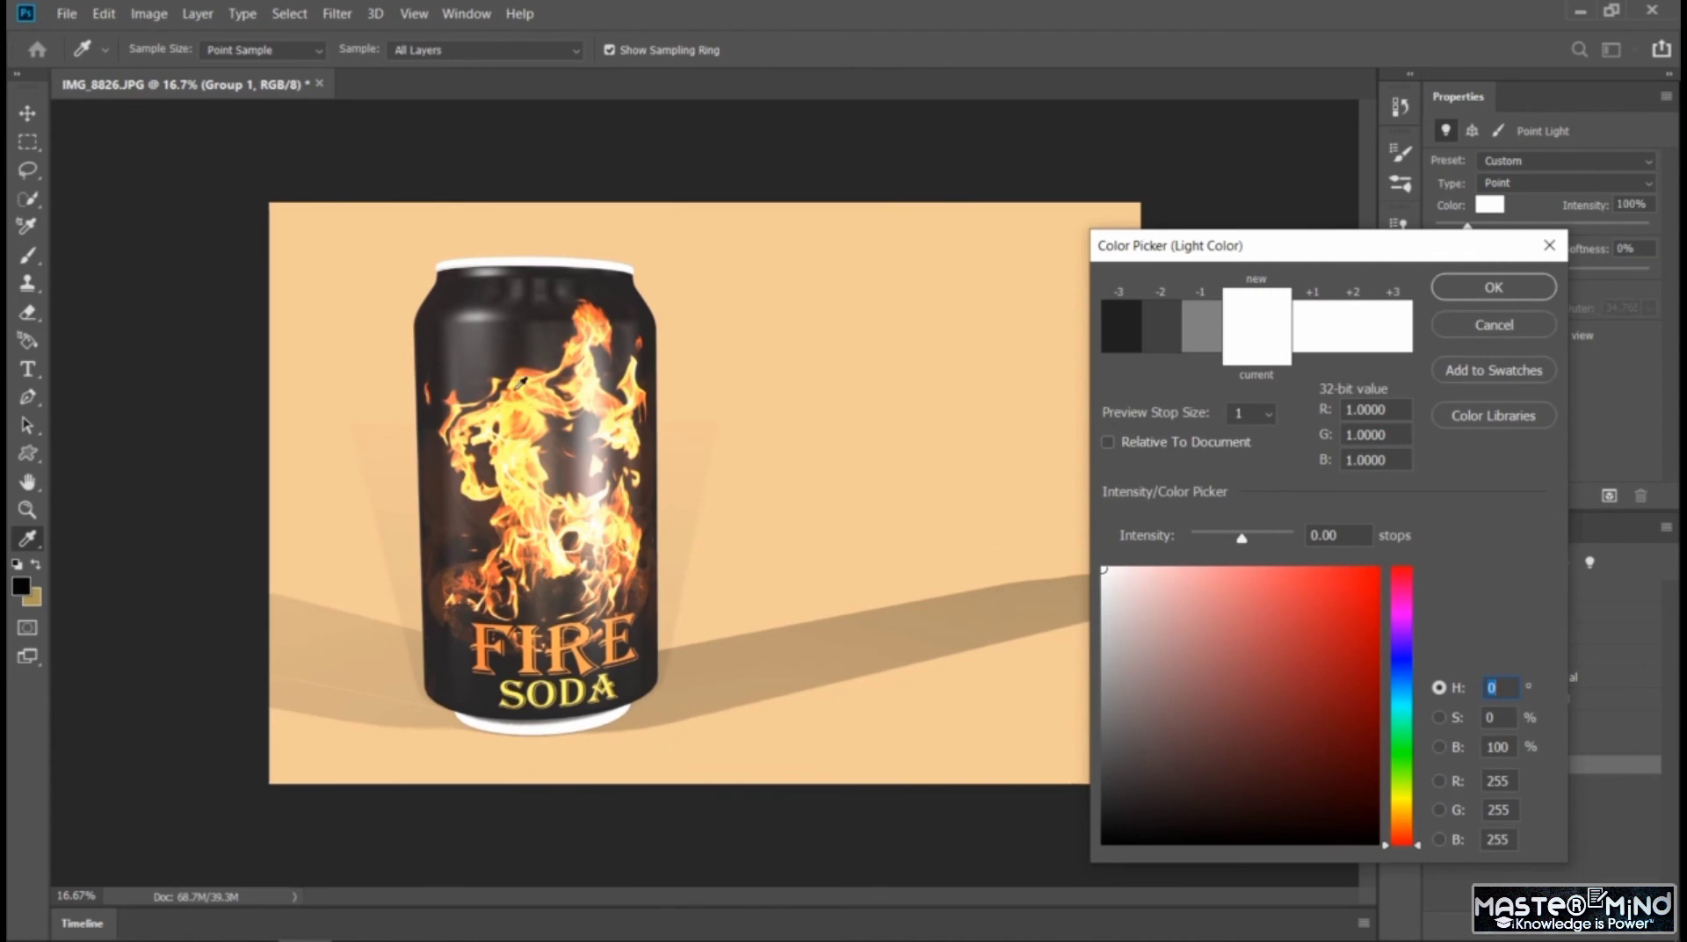
{"action": "left_click", "coordinate": [526, 336]}
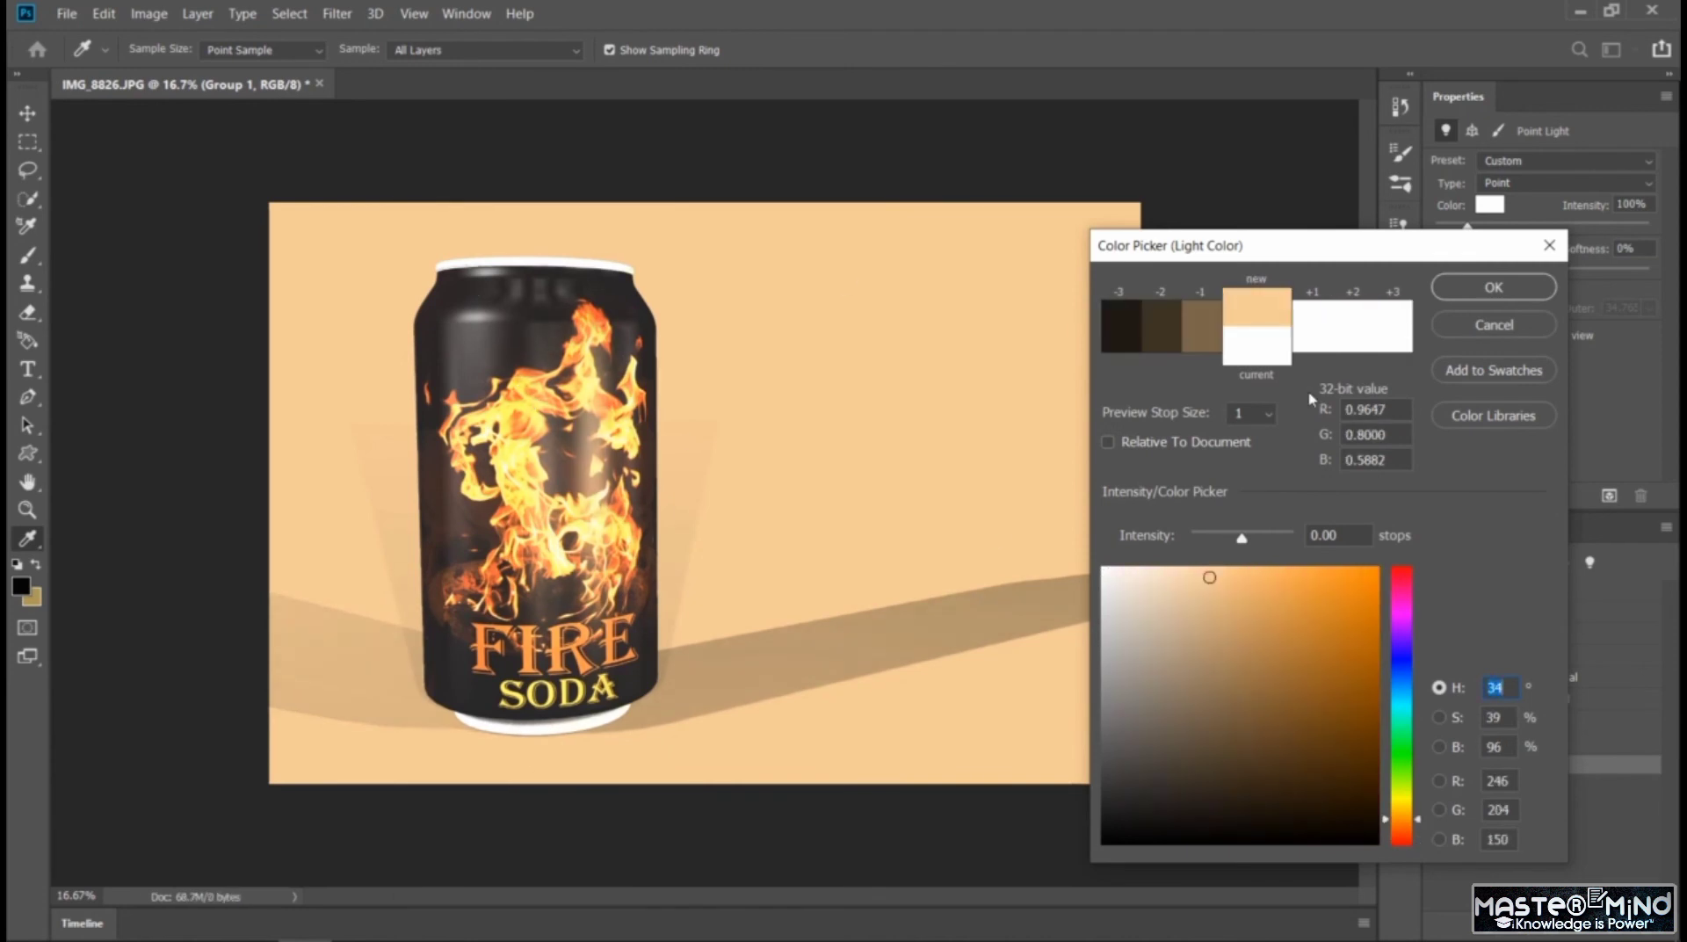
{"action": "left_click", "coordinate": [1318, 830]}
{"action": "mouse_move", "coordinate": [1319, 830]}
{"action": "left_mouse_down"}
{"action": "mouse_move", "coordinate": [1159, 841]}
{"action": "mouse_move", "coordinate": [1110, 779]}
{"action": "mouse_move", "coordinate": [1137, 830]}
{"action": "left_mouse_up"}
{"action": "left_click", "coordinate": [1112, 599]}
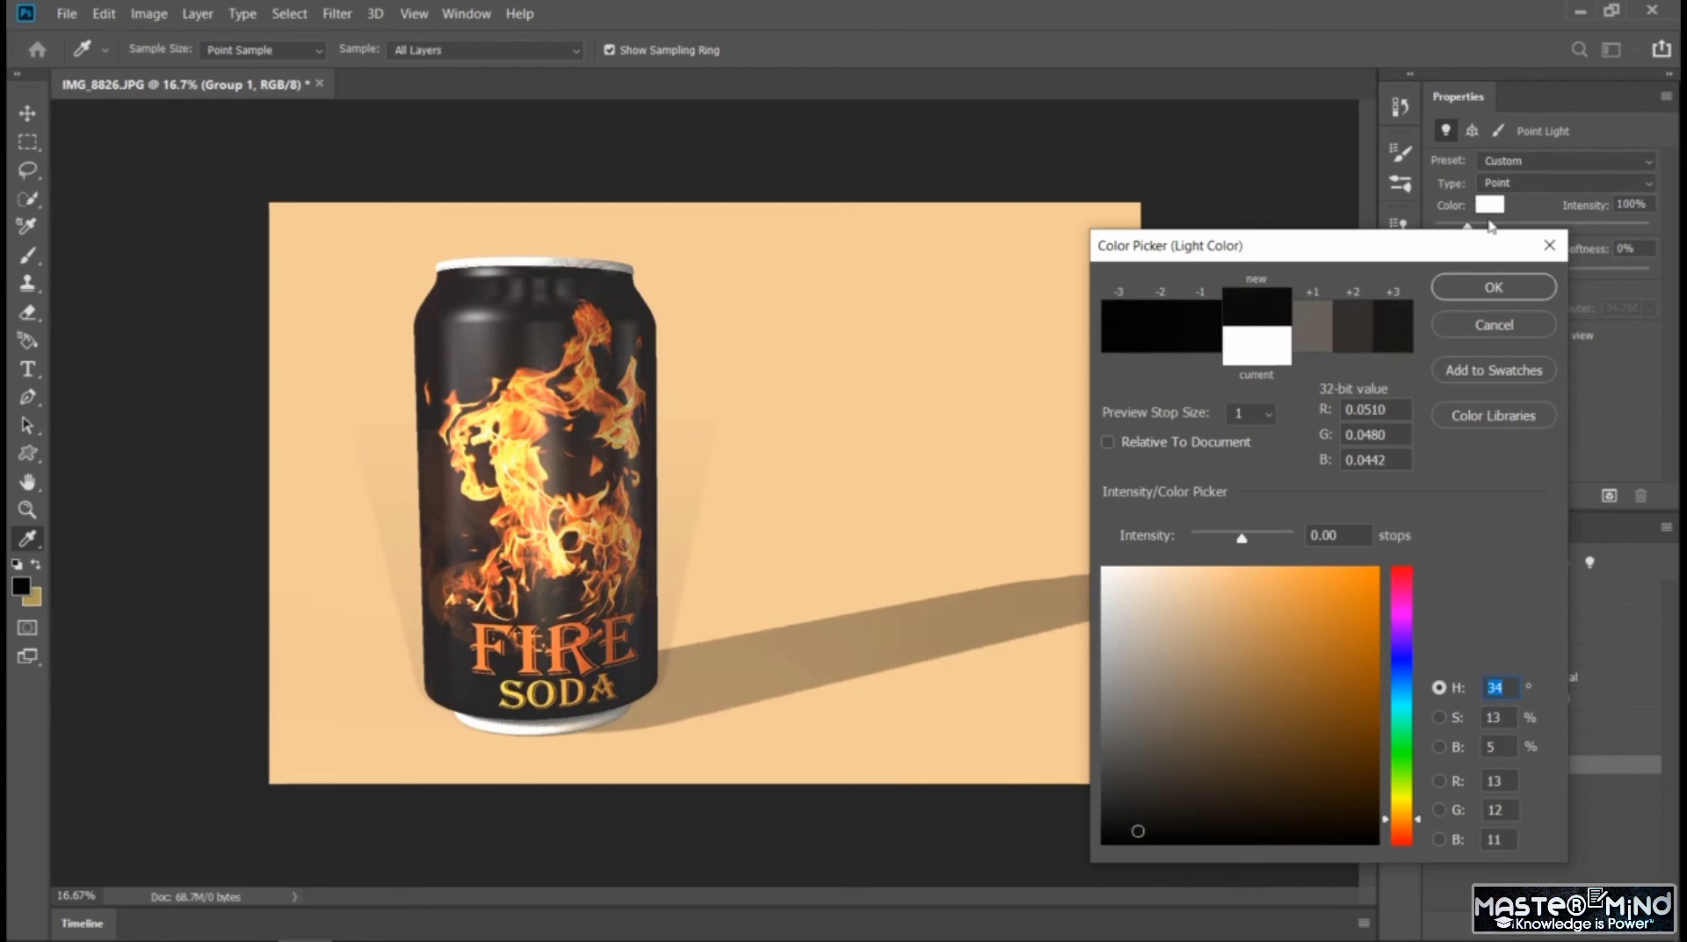
{"action": "left_click", "coordinate": [1487, 294]}
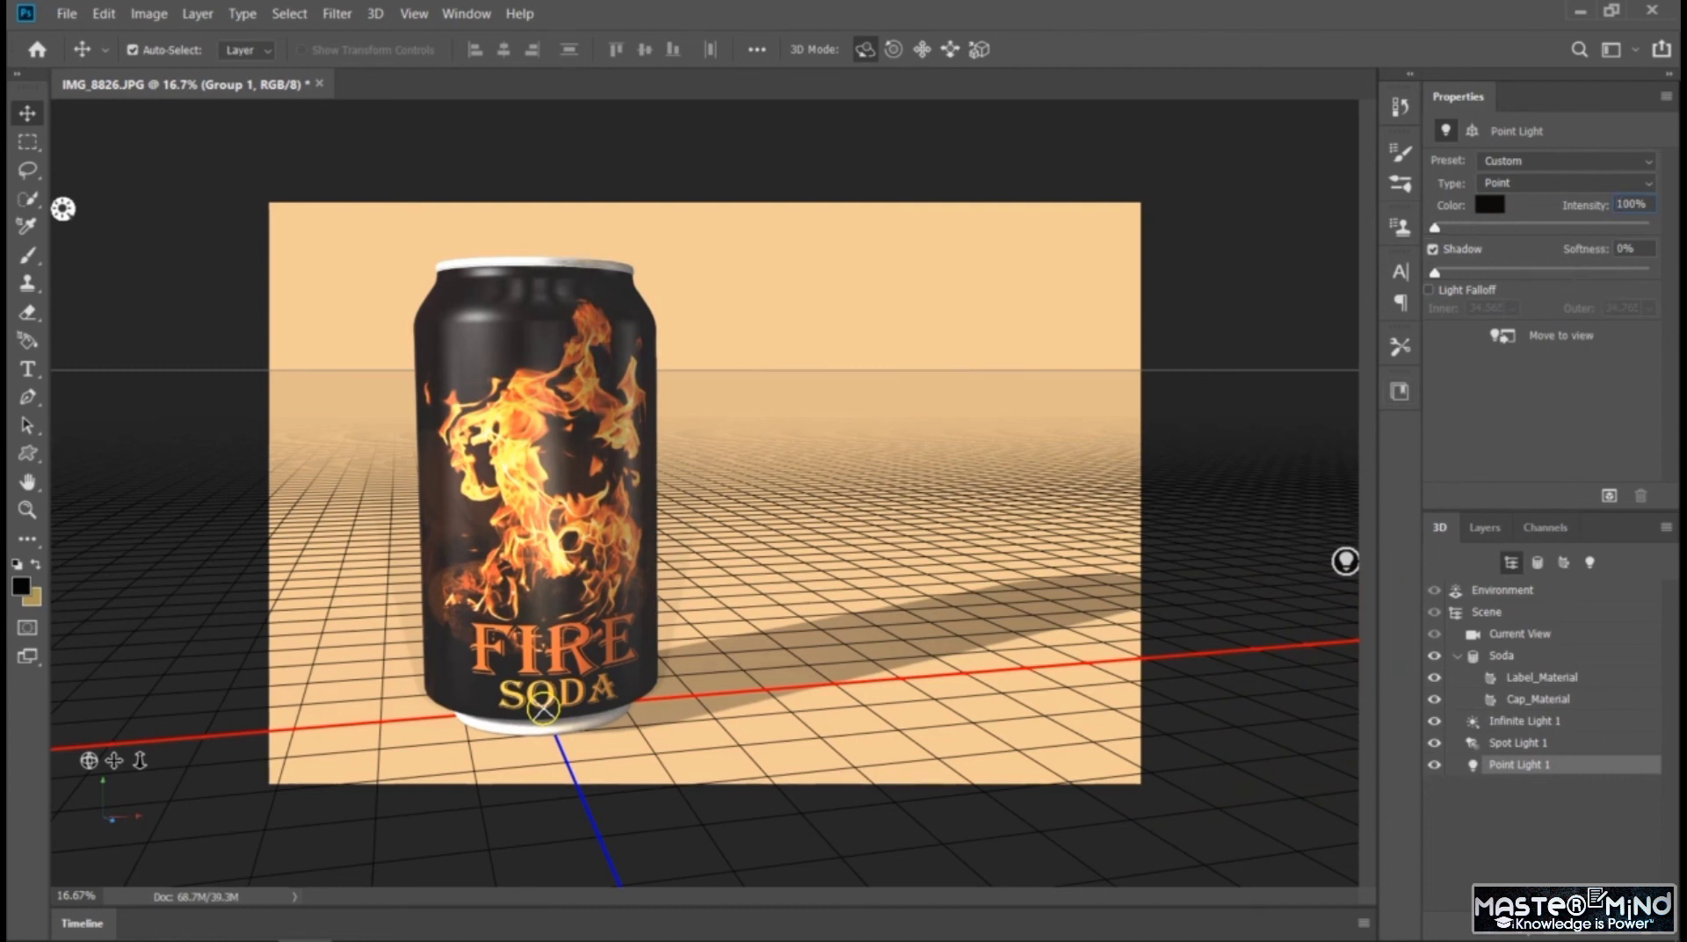
{"action": "left_click_drag", "start_coordinate": [1466, 227], "coordinate": [1515, 226]}
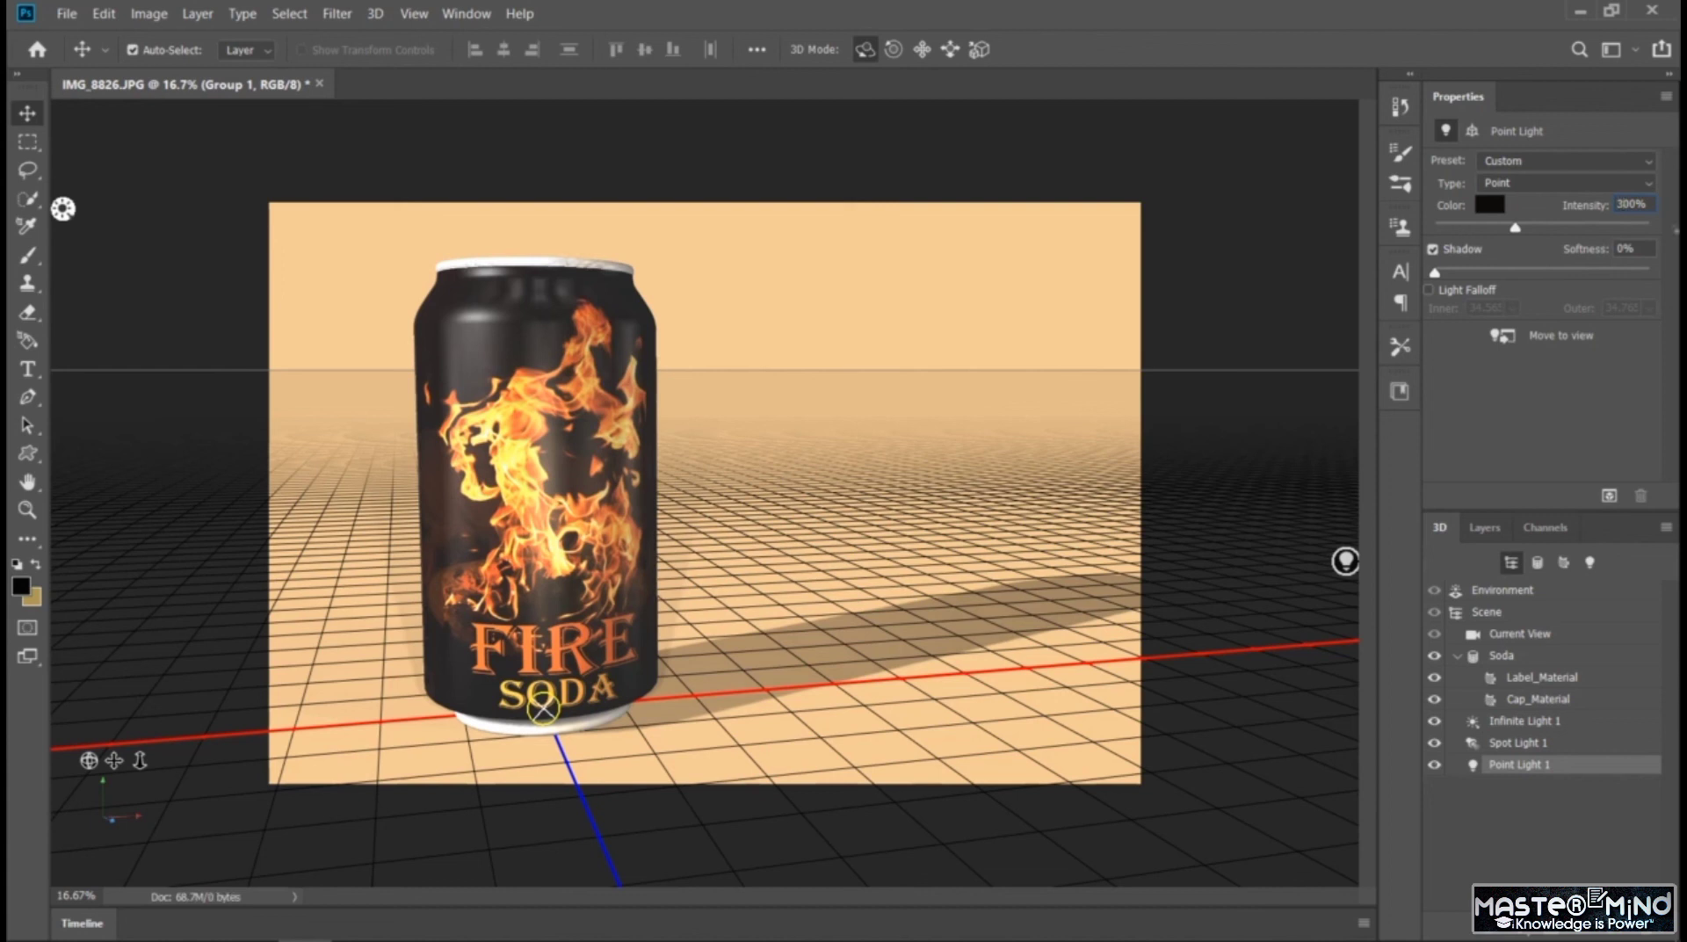